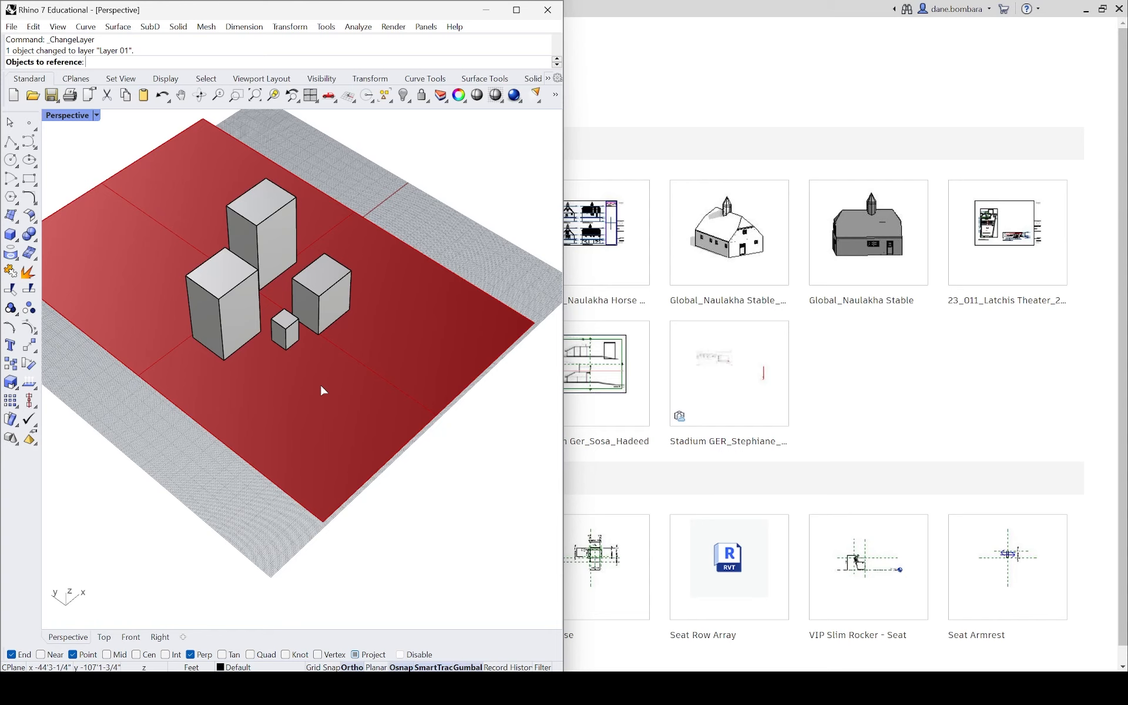
- Reference the smallest box in the upper Geometry parameter and check its preview in the model
{"action": "scroll", "coordinate": [291, 341], "scroll_direction": "up", "scroll_amount": 3}
{"action": "left_click", "coordinate": [290, 327]}
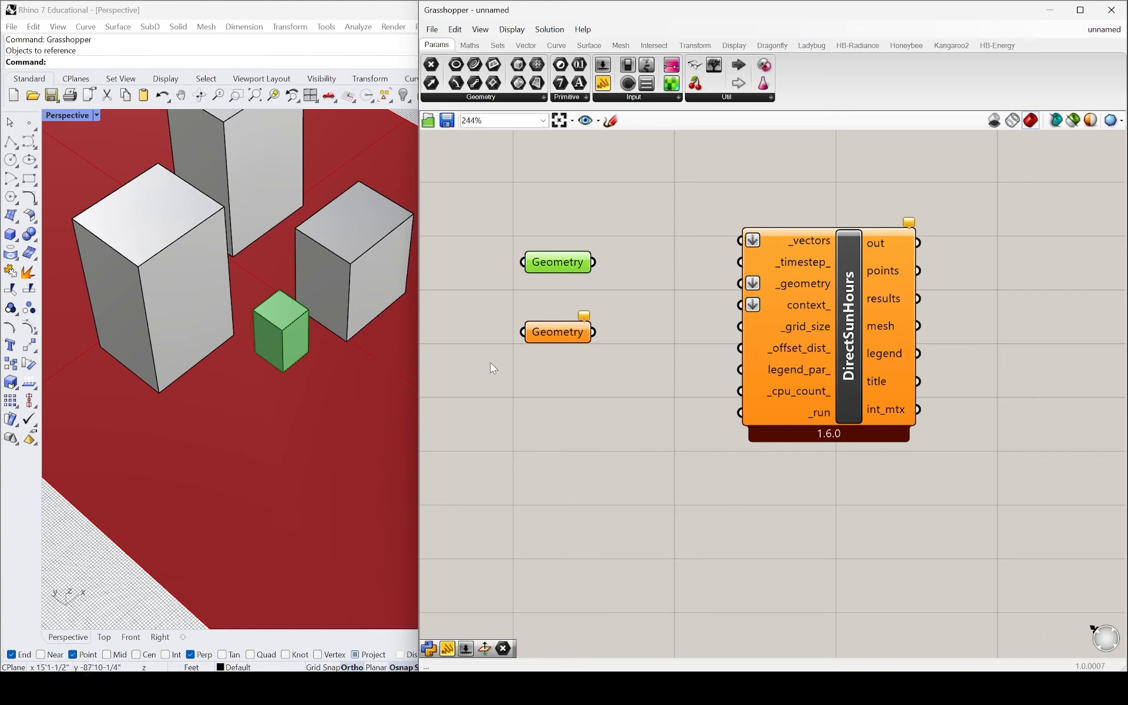
{"action": "left_click", "coordinate": [546, 278]}
{"action": "left_click", "coordinate": [555, 265]}
{"action": "left_click", "coordinate": [561, 282]}
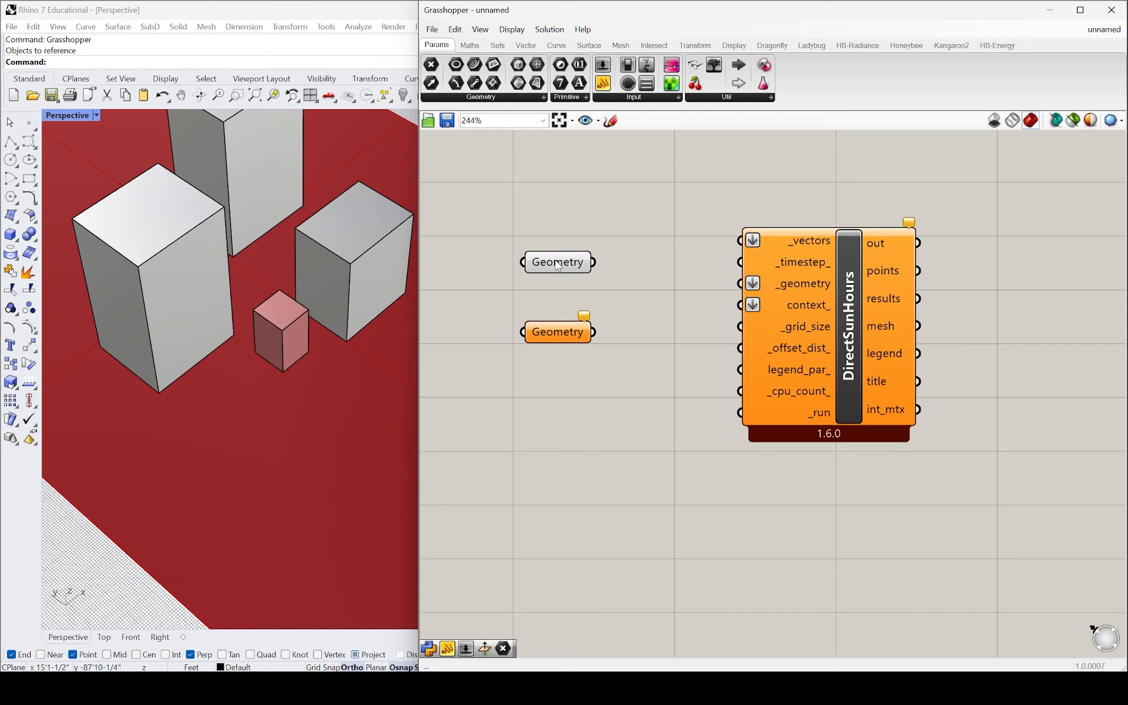
{"action": "left_click", "coordinate": [555, 263]}
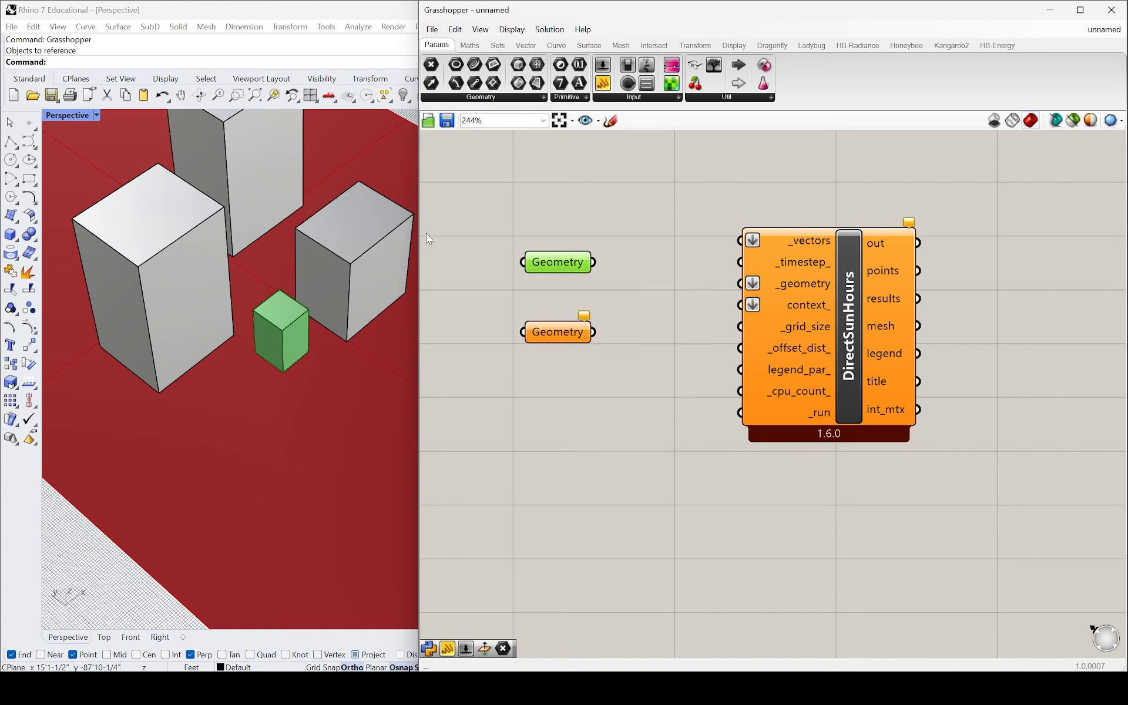
{"action": "scroll", "coordinate": [298, 266], "scroll_direction": "down", "scroll_amount": 5}
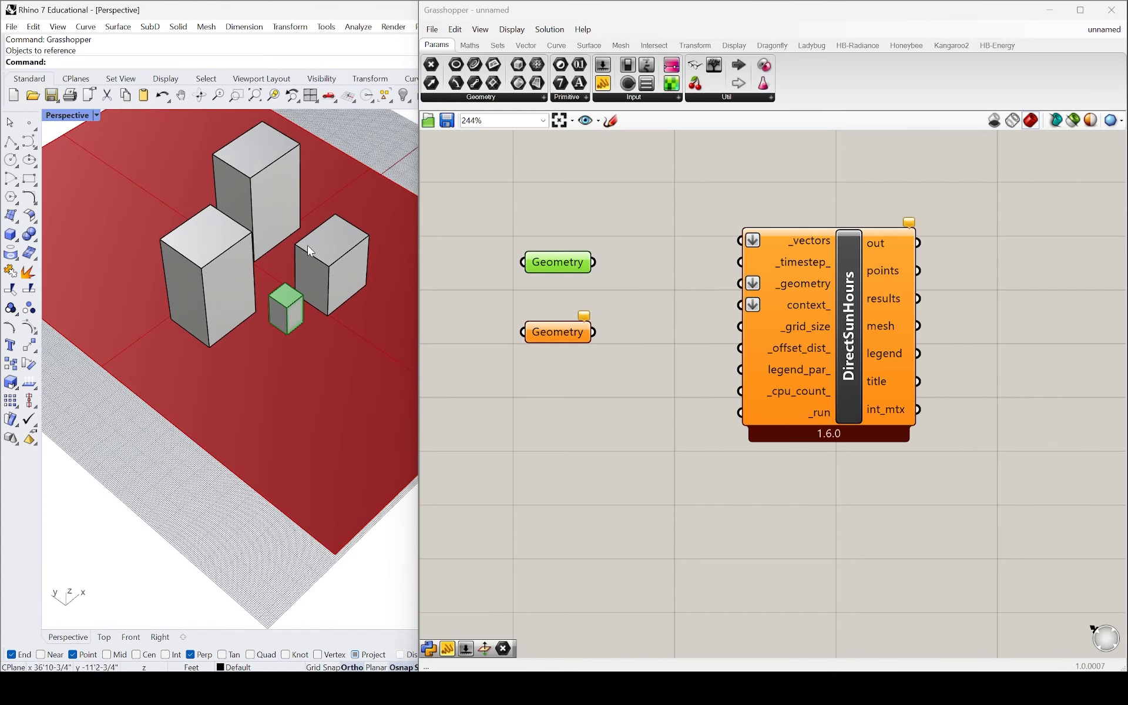
- Try to reference the three larger boxes as multiple geometries in the lower Geometry parameter
{"action": "left_click", "coordinate": [612, 312]}
{"action": "left_click", "coordinate": [556, 334]}
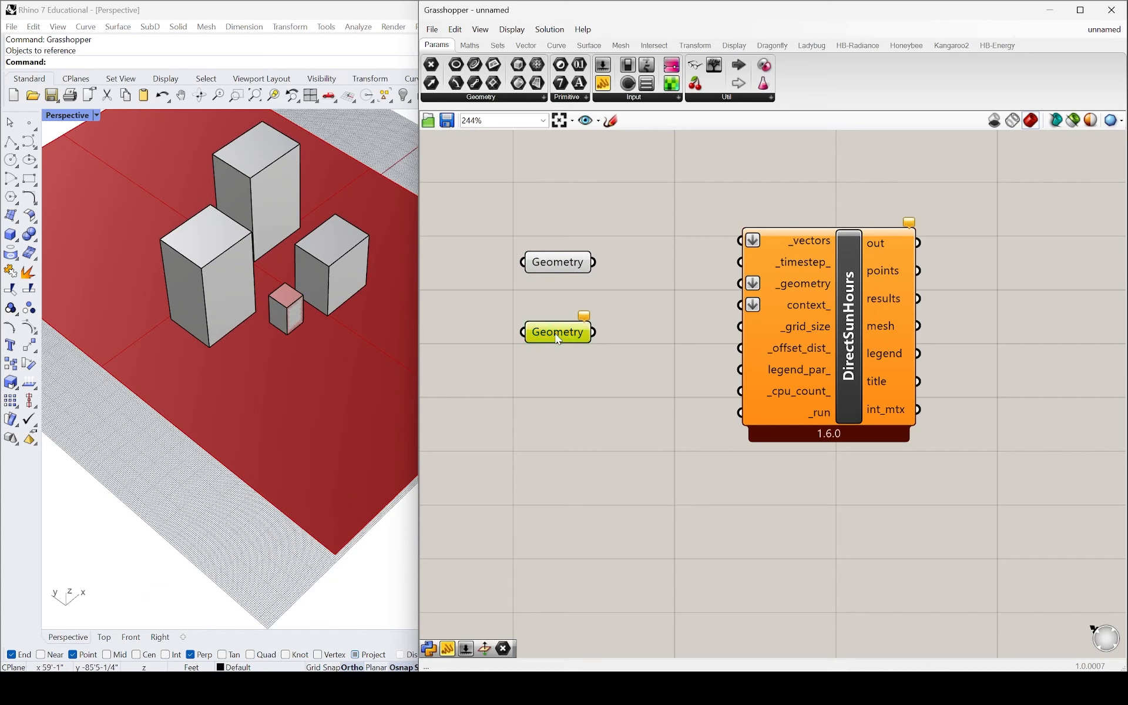
{"action": "left_click_drag", "start_coordinate": [556, 334], "coordinate": [554, 337]}
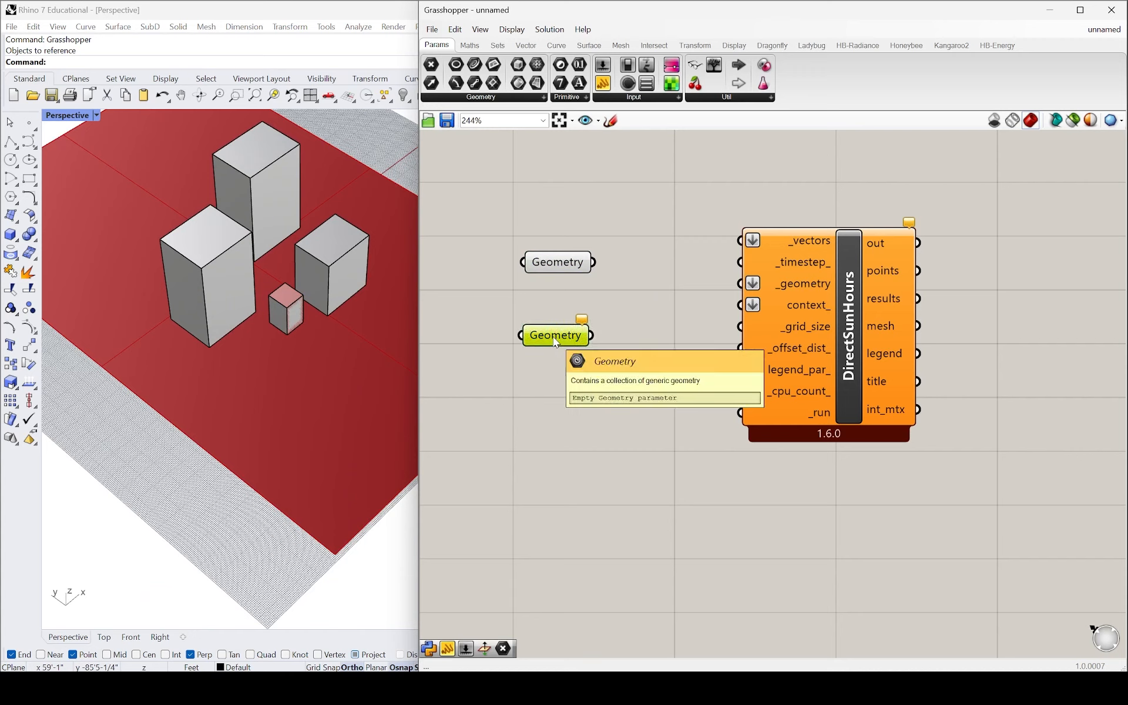
{"action": "right_click", "coordinate": [555, 342]}
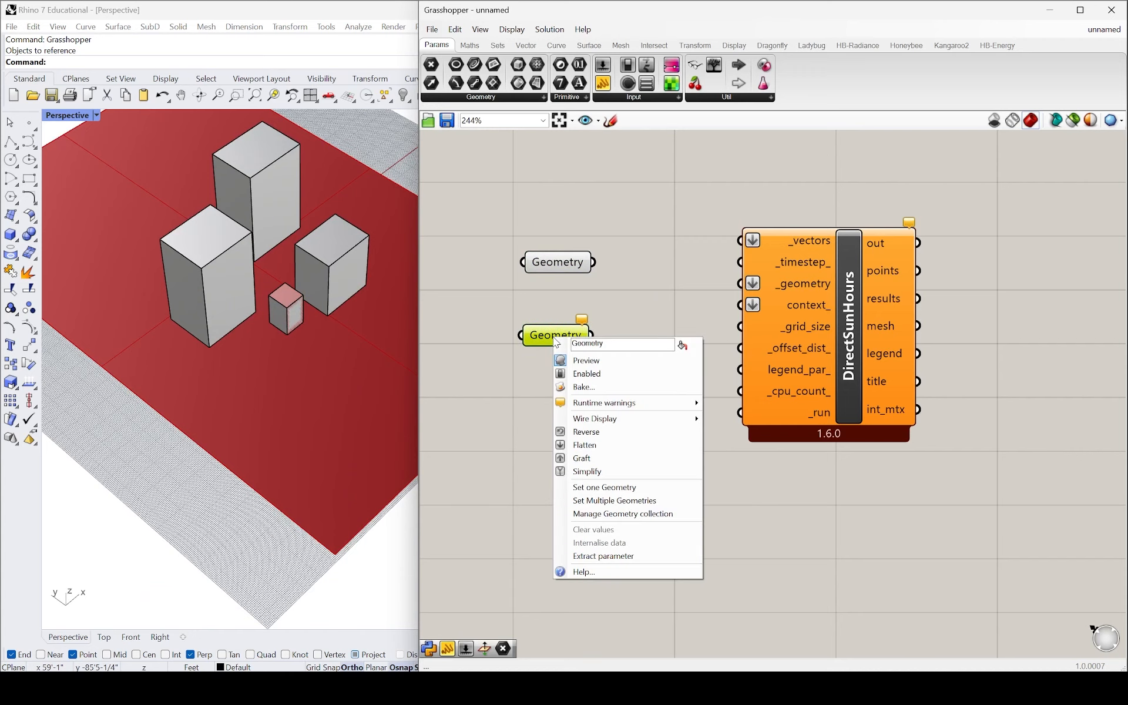
{"action": "left_click", "coordinate": [594, 501]}
{"action": "left_click", "coordinate": [343, 263]}
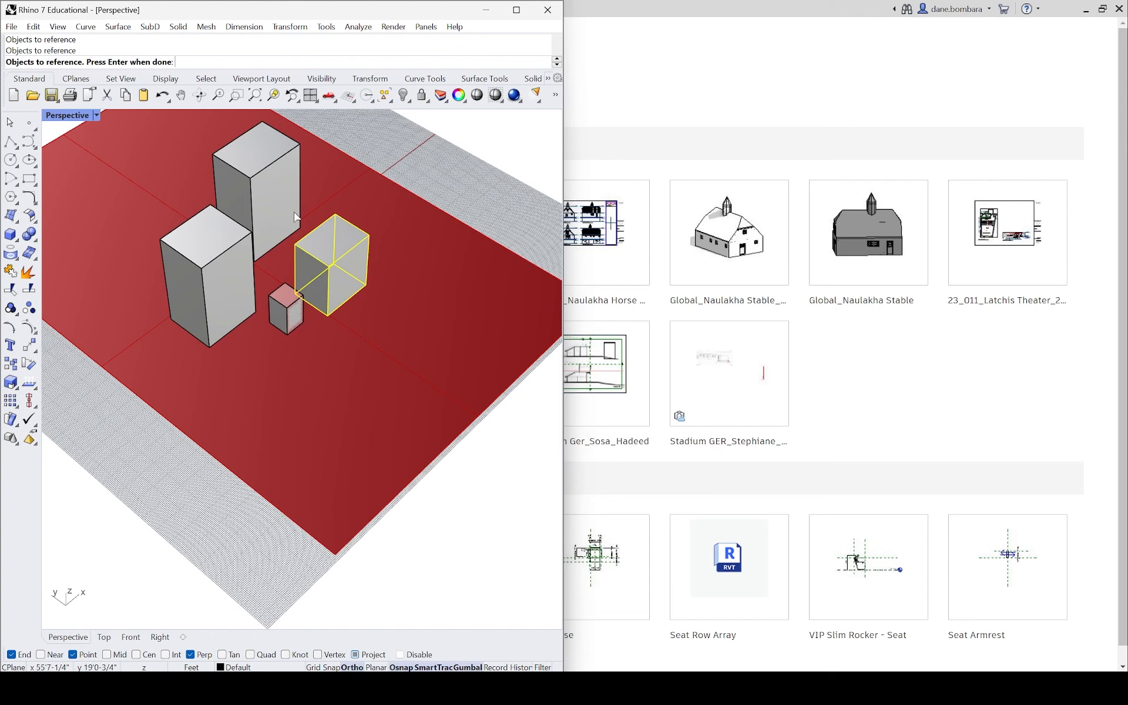
{"action": "left_click", "coordinate": [287, 203]}
{"action": "left_click", "coordinate": [231, 284]}
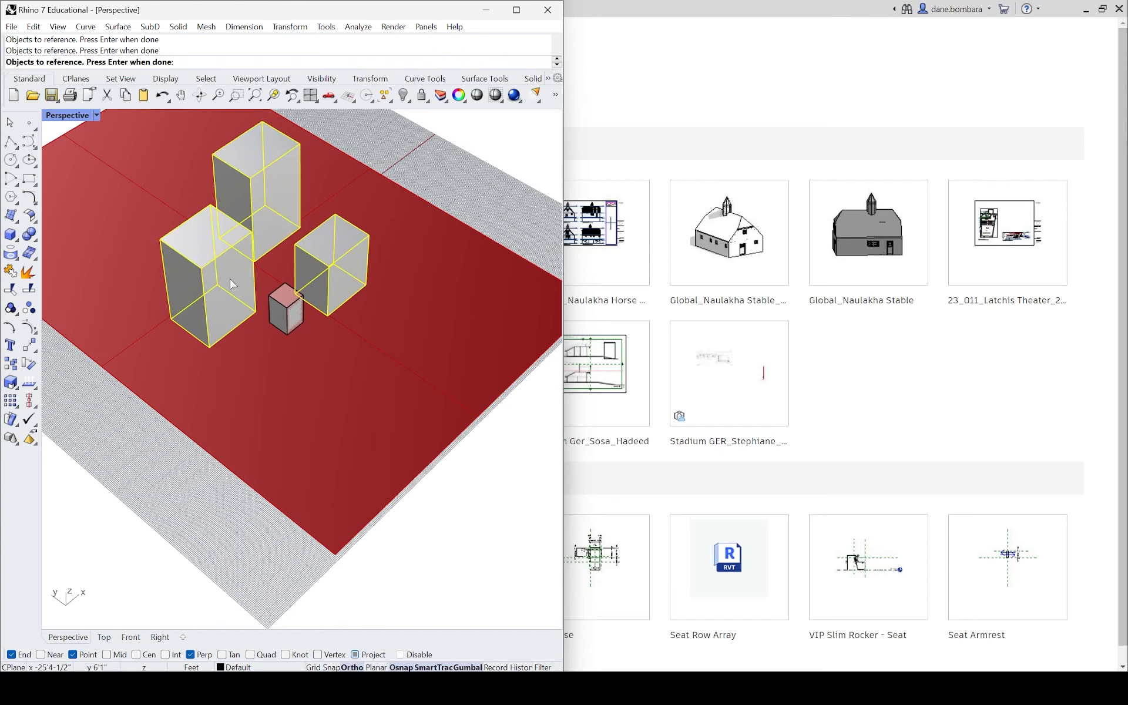
{"action": "key", "text": "Return"}
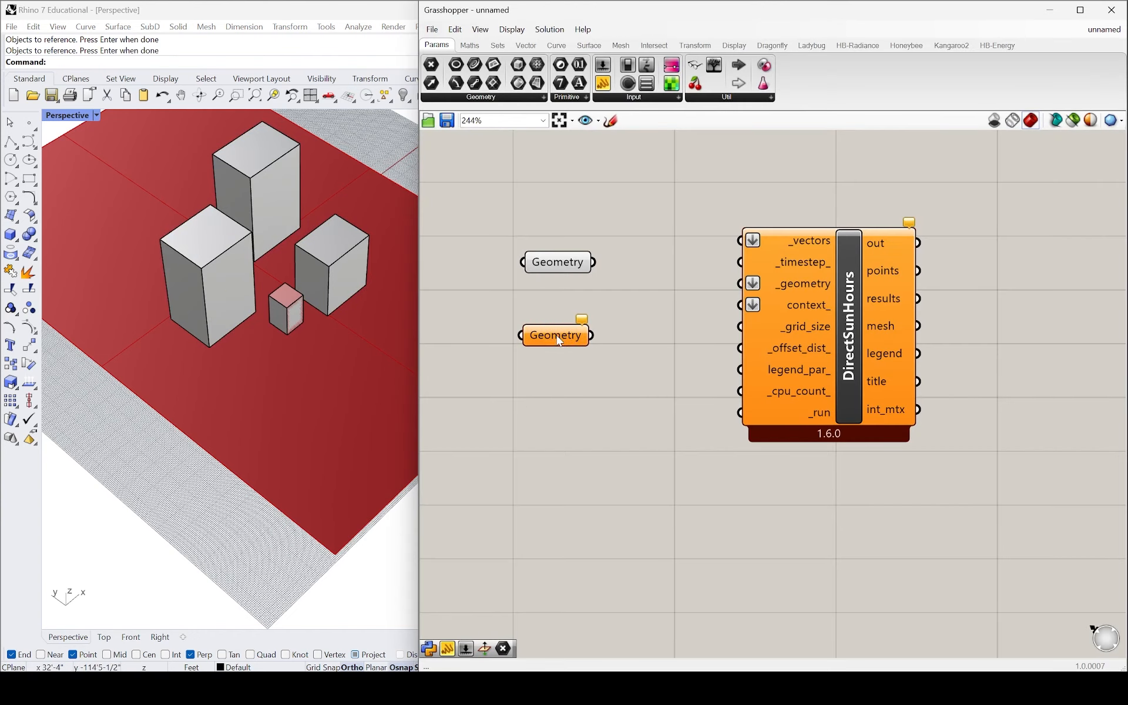
- Set the three larger boxes as multiple geometries in the empty lower Geometry parameter
{"action": "scroll", "coordinate": [552, 366], "scroll_direction": "up", "scroll_amount": 2}
{"action": "right_click", "coordinate": [555, 326]}
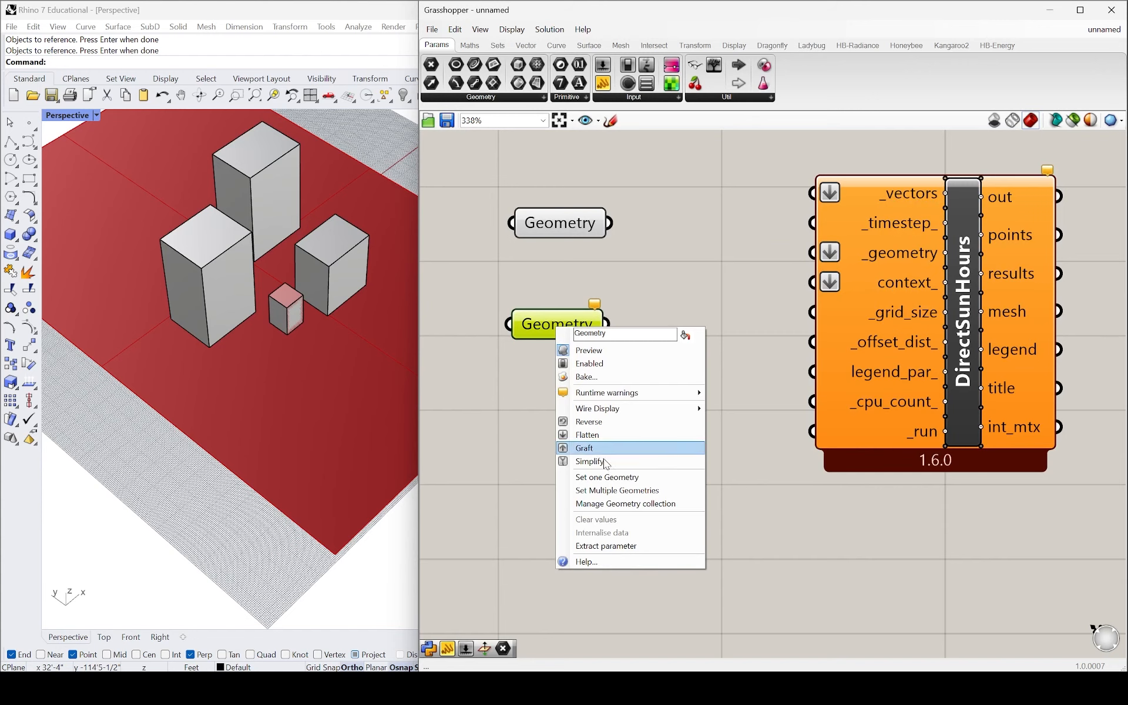
{"action": "left_click", "coordinate": [615, 490]}
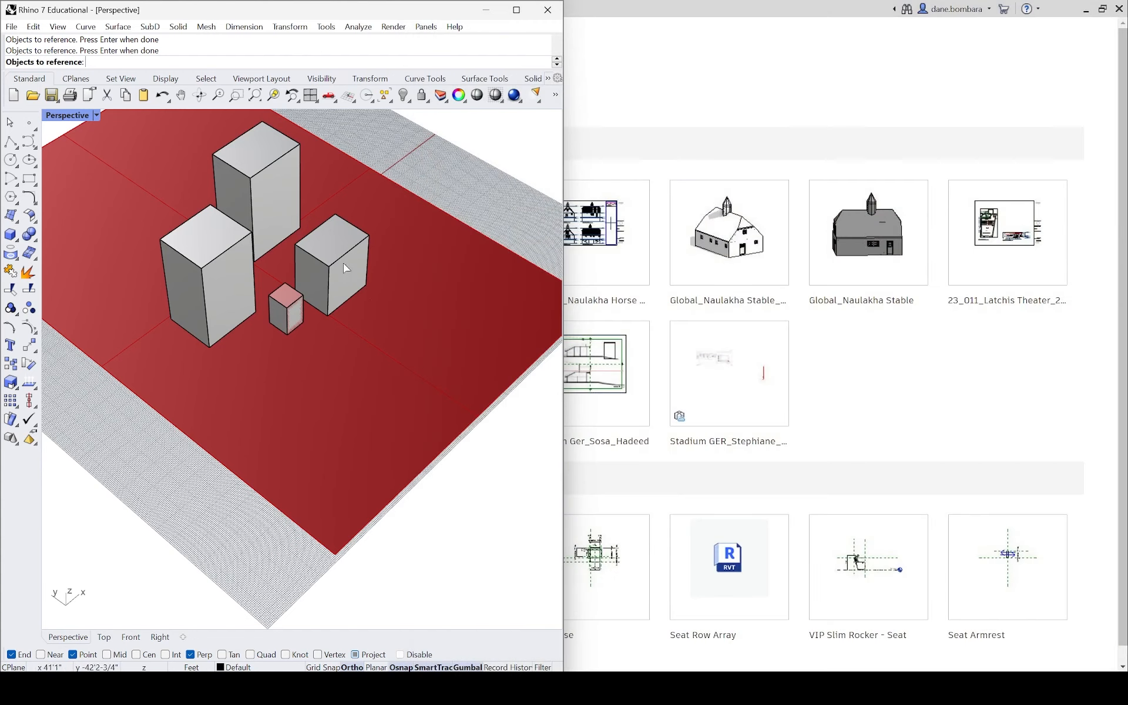
{"action": "left_click", "coordinate": [332, 264]}
{"action": "left_click", "coordinate": [276, 188]}
{"action": "left_click", "coordinate": [229, 288]}
{"action": "key", "text": "Return"}
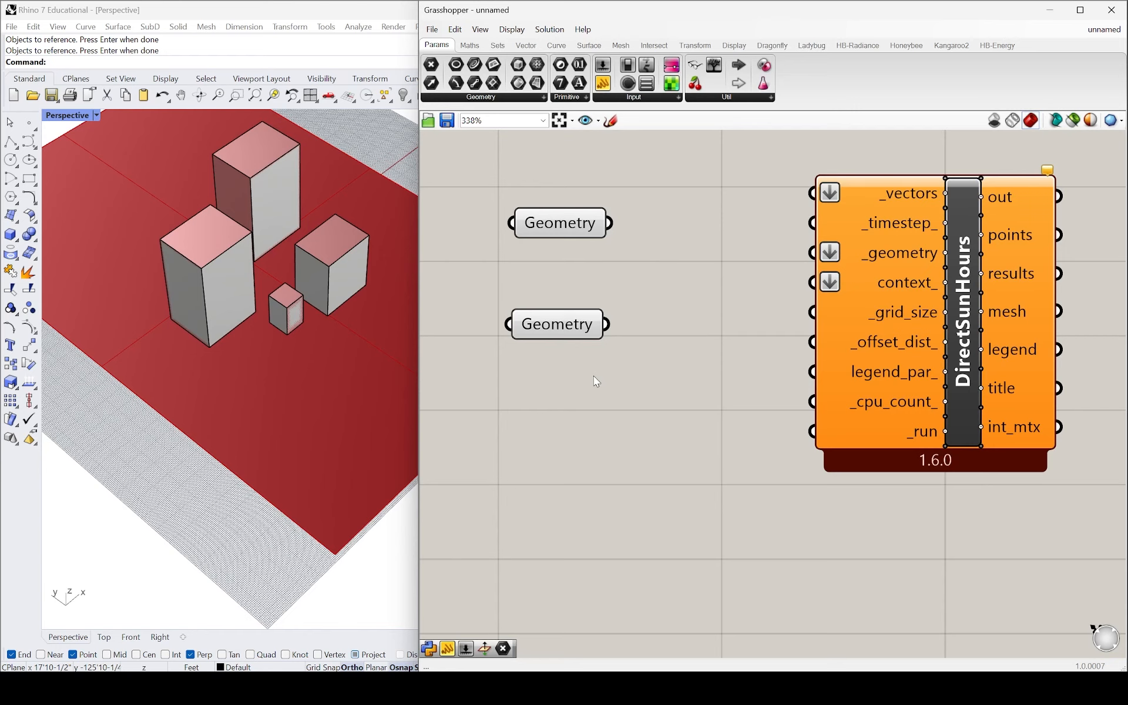
{"action": "scroll", "coordinate": [597, 380], "scroll_direction": "up", "scroll_amount": 2}
{"action": "double_click", "coordinate": [546, 458]}
{"action": "type", "text": "lb direct"}
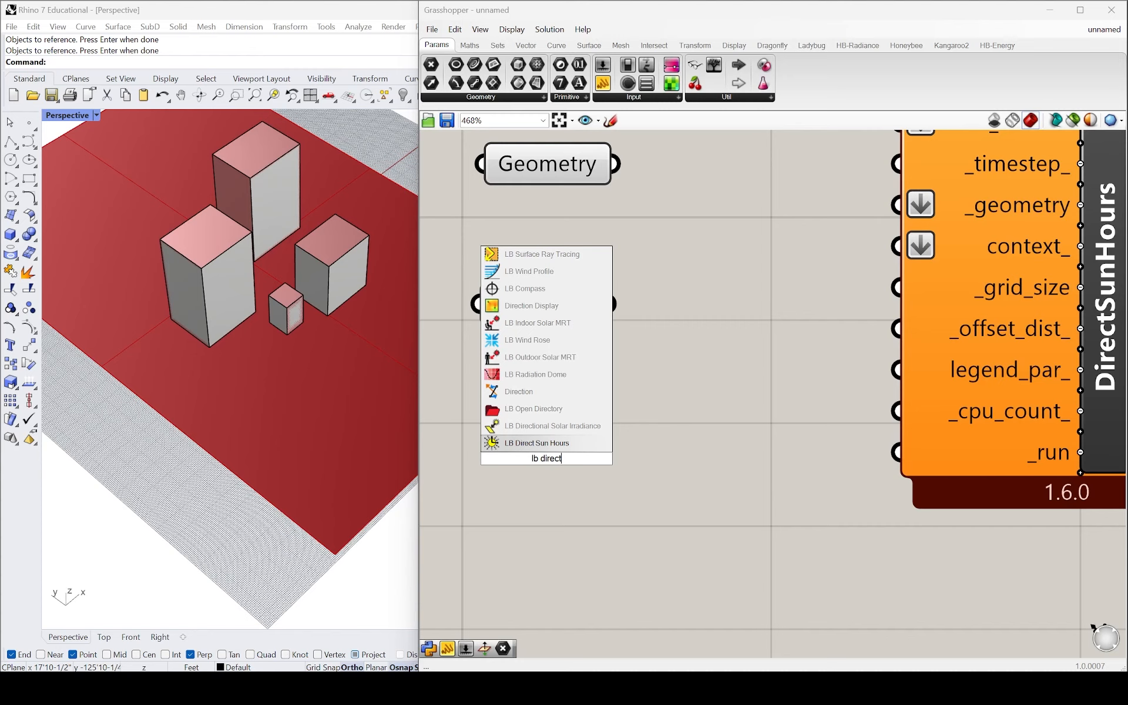
{"action": "key", "text": "Escape"}
- Connect the three-box Geometry parameter to the DirectSunHours context_ input and the small-box Geometry parameter to its _geometry input
{"action": "left_click", "coordinate": [569, 300]}
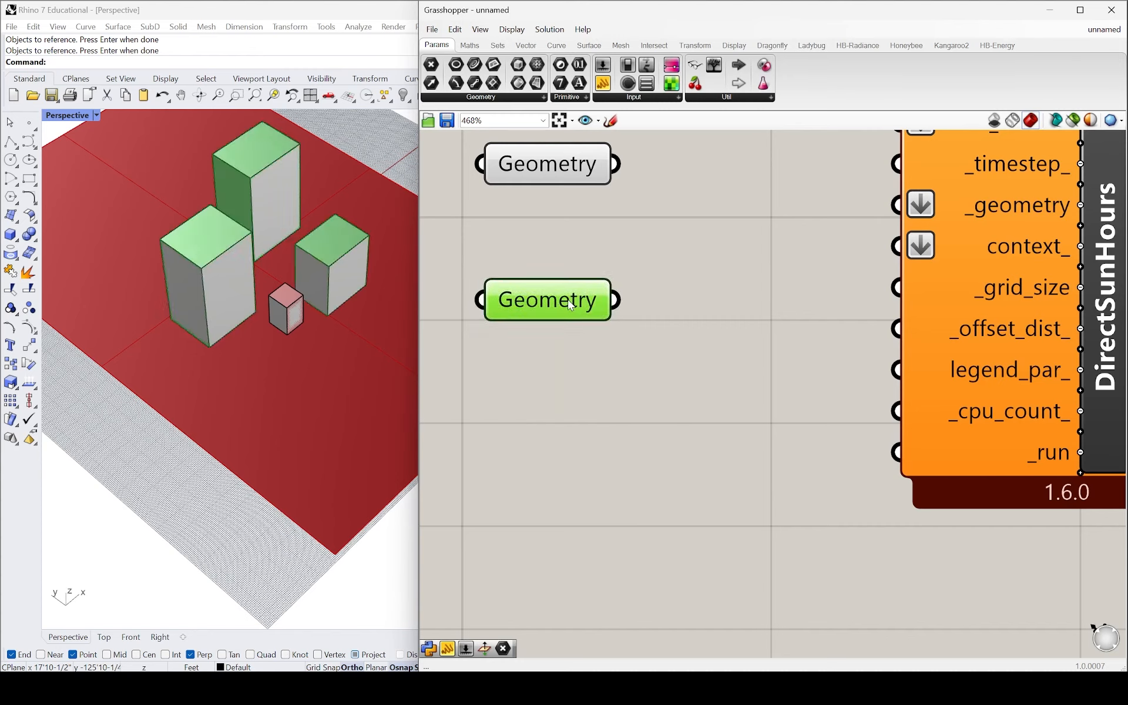
{"action": "mouse_move", "coordinate": [563, 300]}
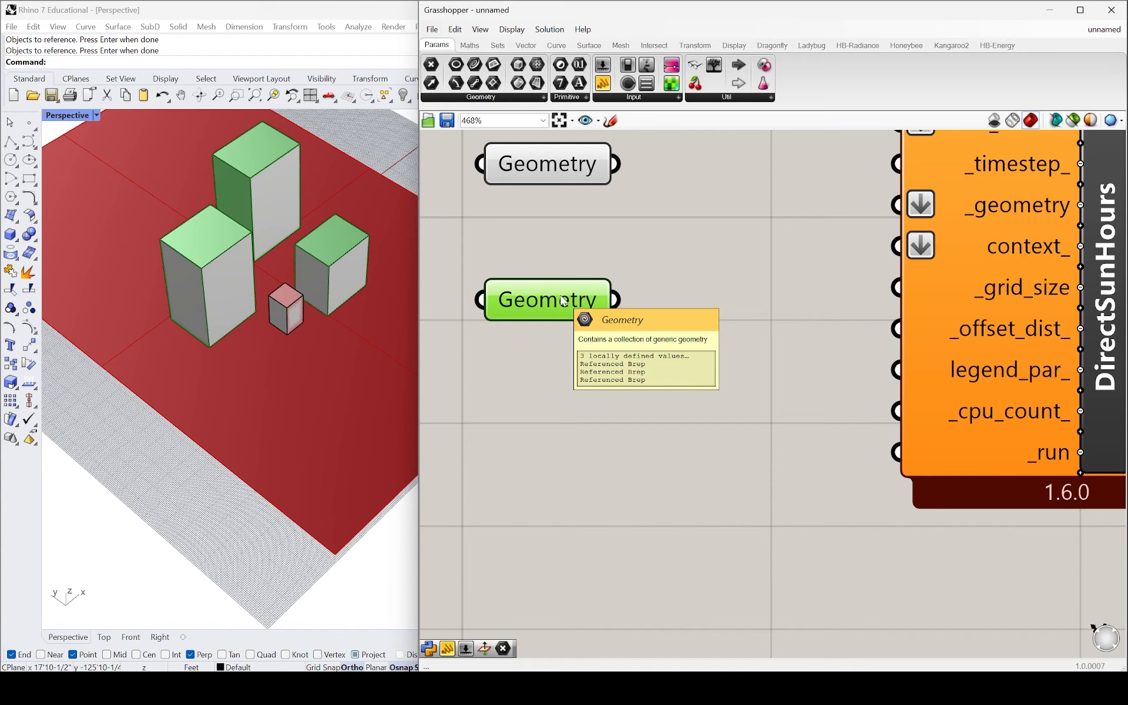
{"action": "left_click_drag", "start_coordinate": [563, 300], "coordinate": [890, 246]}
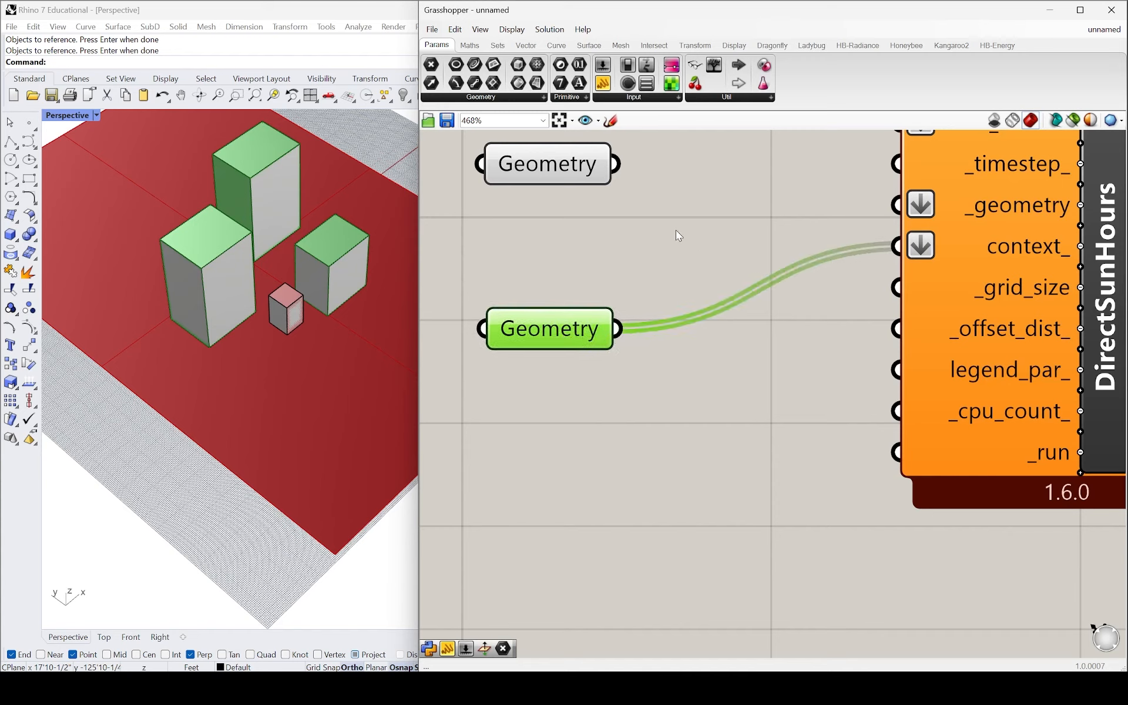
{"action": "left_click_drag", "start_coordinate": [548, 164], "coordinate": [558, 166]}
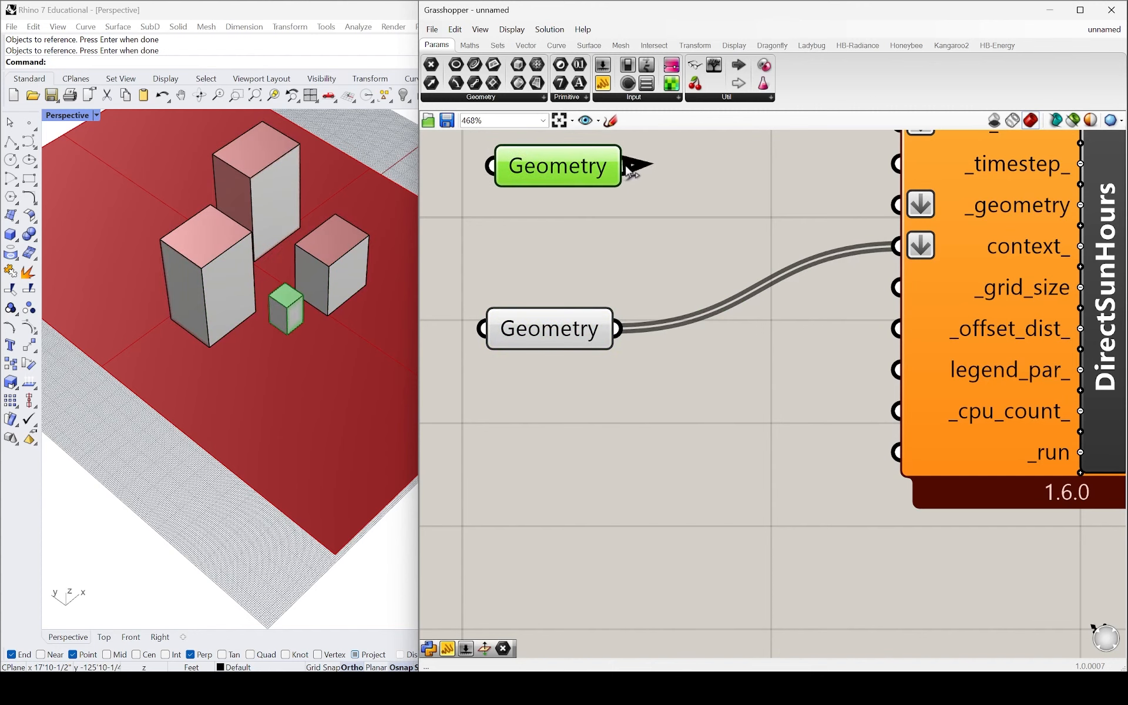
{"action": "left_click_drag", "start_coordinate": [631, 167], "coordinate": [890, 206]}
{"action": "scroll", "coordinate": [587, 259], "scroll_direction": "down", "scroll_amount": 2}
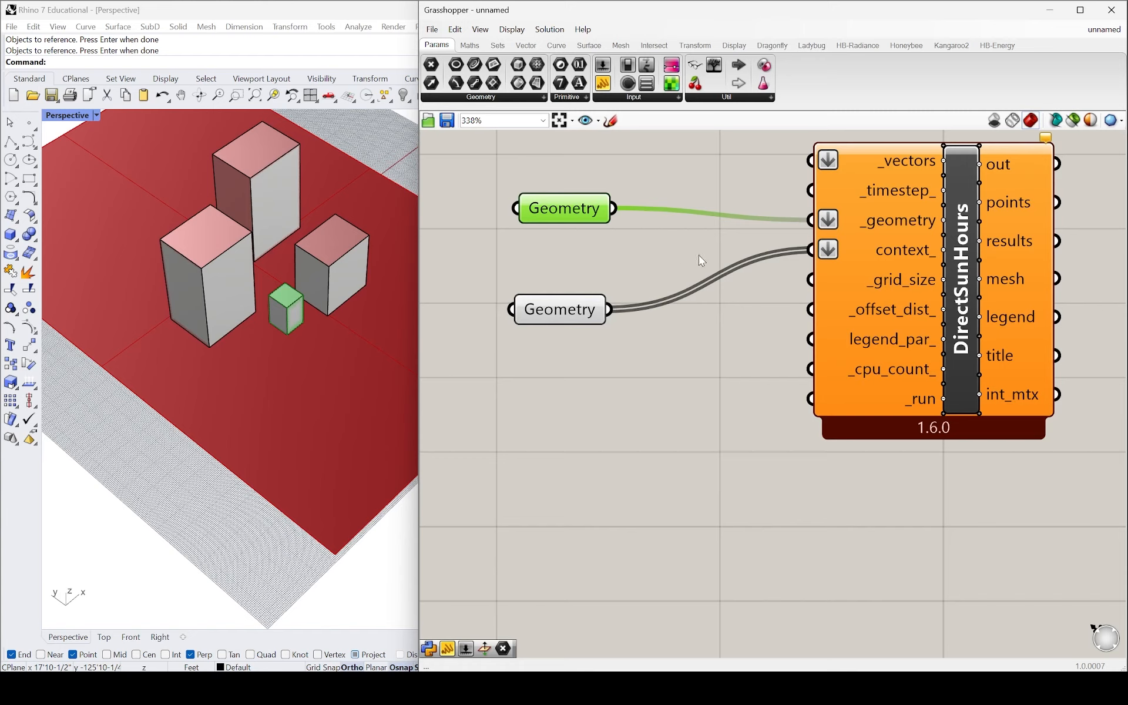
- Check what the DirectSunHours _vectors input needs and add an LB SunPath component to the canvas
{"action": "scroll", "coordinate": [700, 255], "scroll_direction": "down", "scroll_amount": 1}
{"action": "mouse_move", "coordinate": [812, 193]}
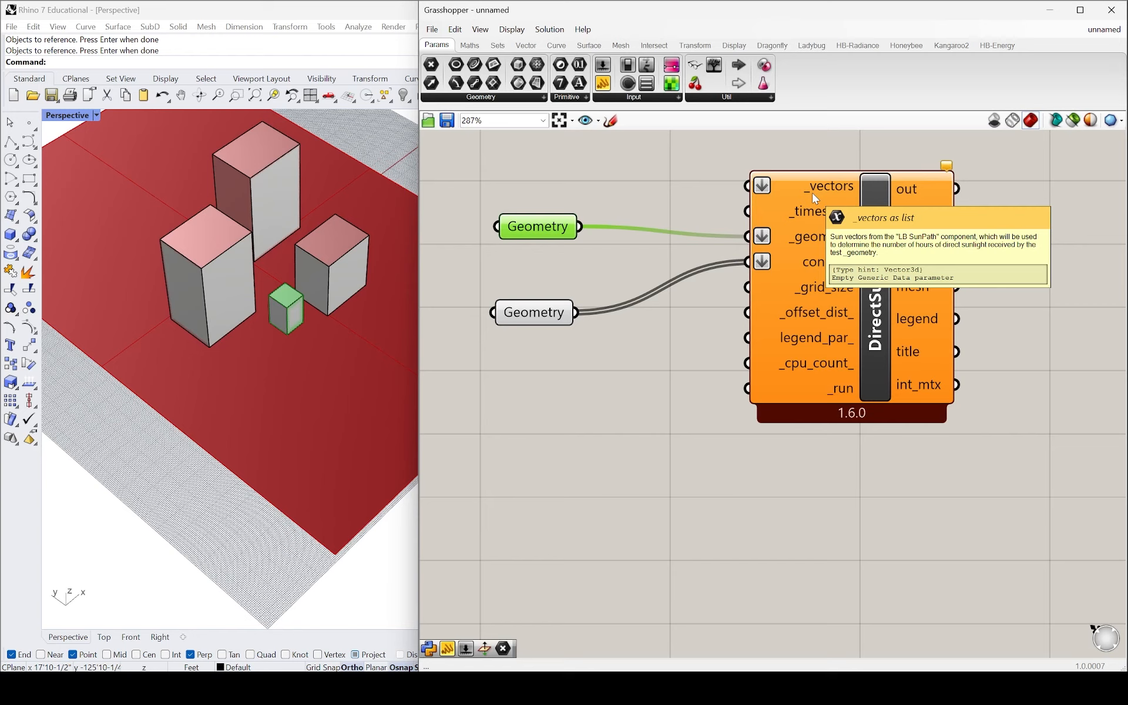
{"action": "scroll", "coordinate": [694, 234], "scroll_direction": "down", "scroll_amount": 5}
{"action": "scroll", "coordinate": [757, 213], "scroll_direction": "up", "scroll_amount": 3}
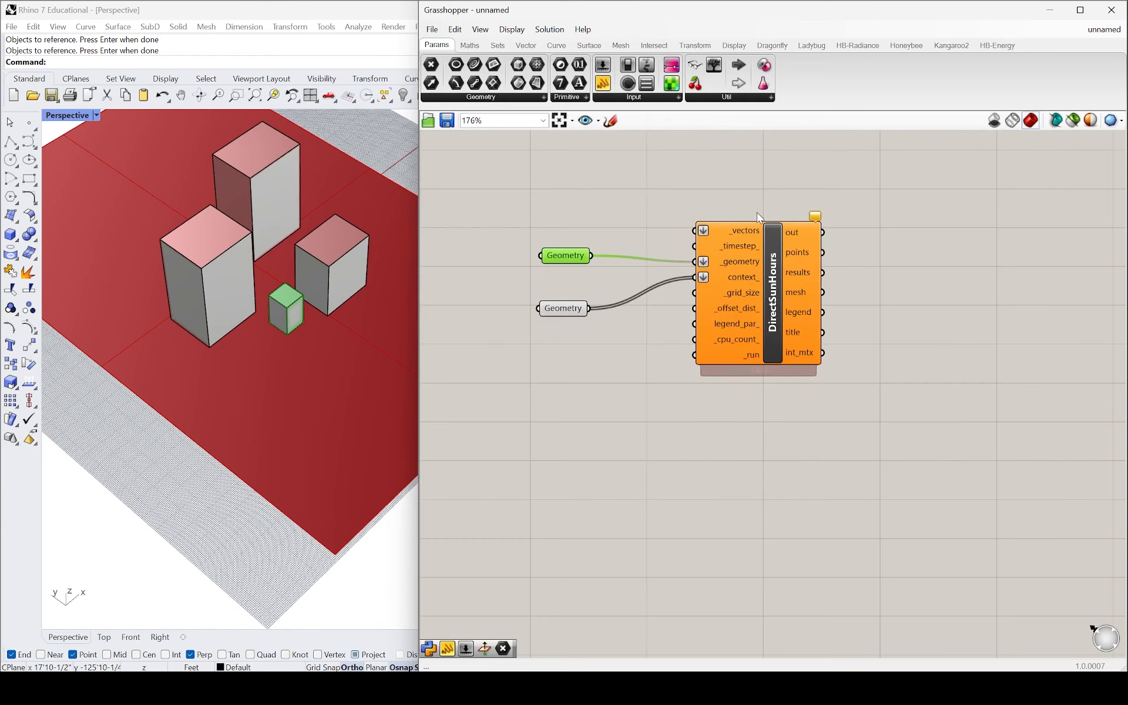
{"action": "scroll", "coordinate": [735, 235], "scroll_direction": "up", "scroll_amount": 1}
{"action": "double_click", "coordinate": [612, 213]}
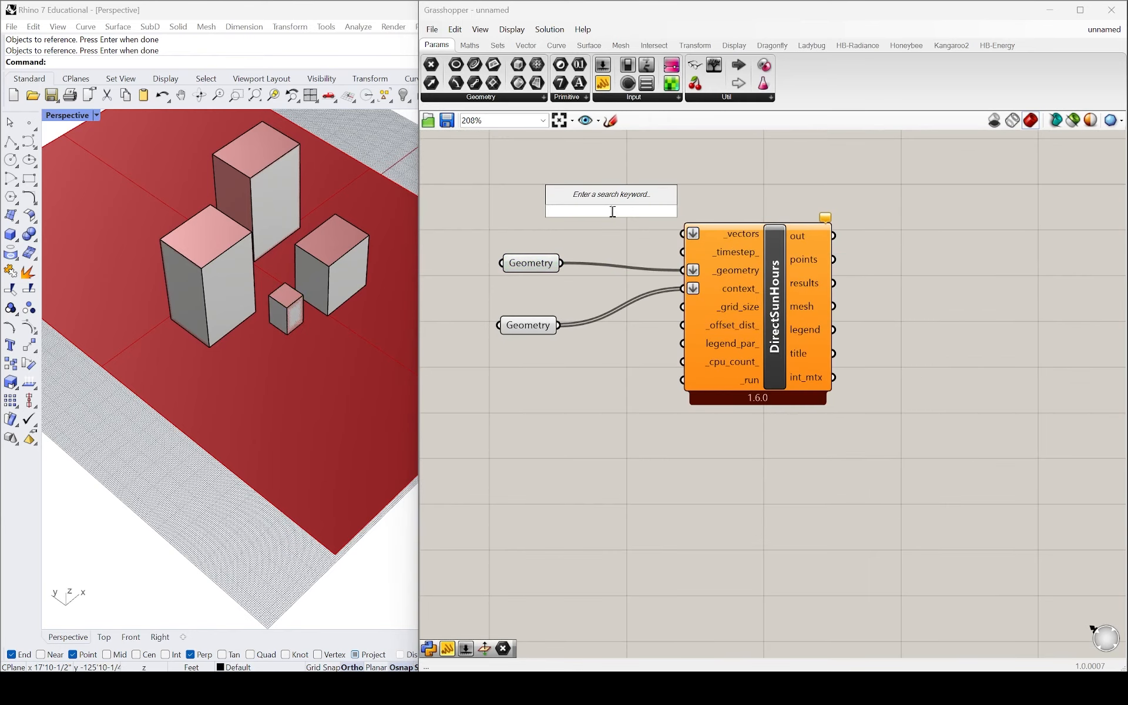
{"action": "type", "text": "lb sun"}
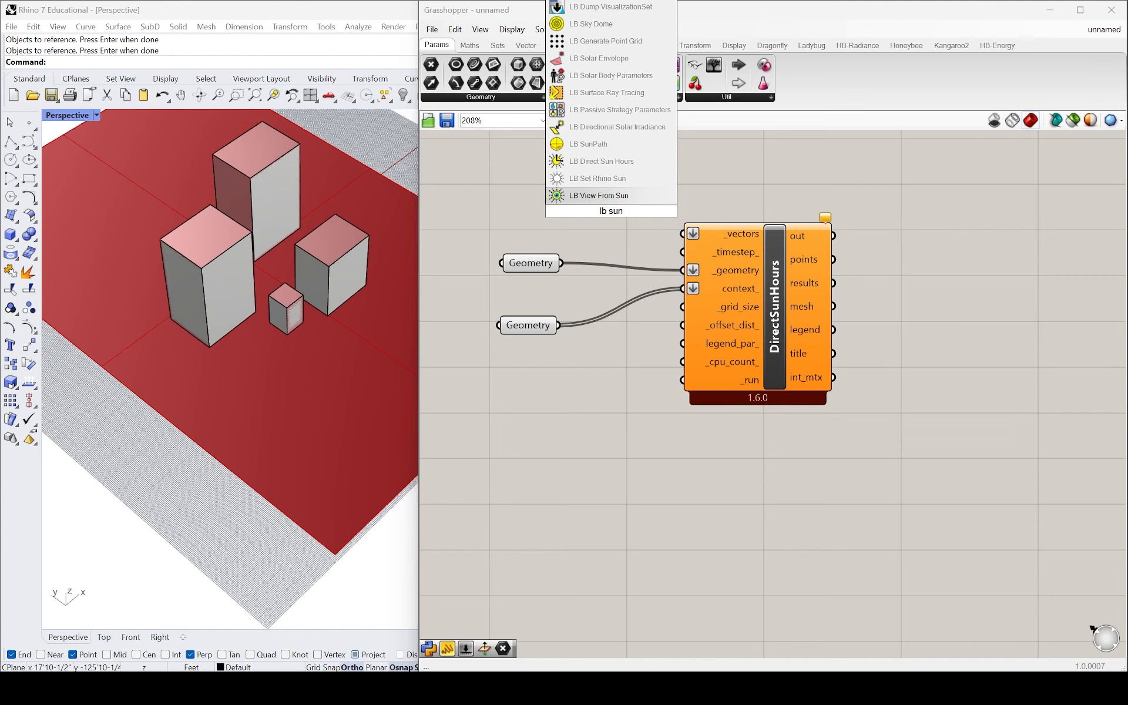
{"action": "type", "text": "p"}
{"action": "key", "text": "Return"}
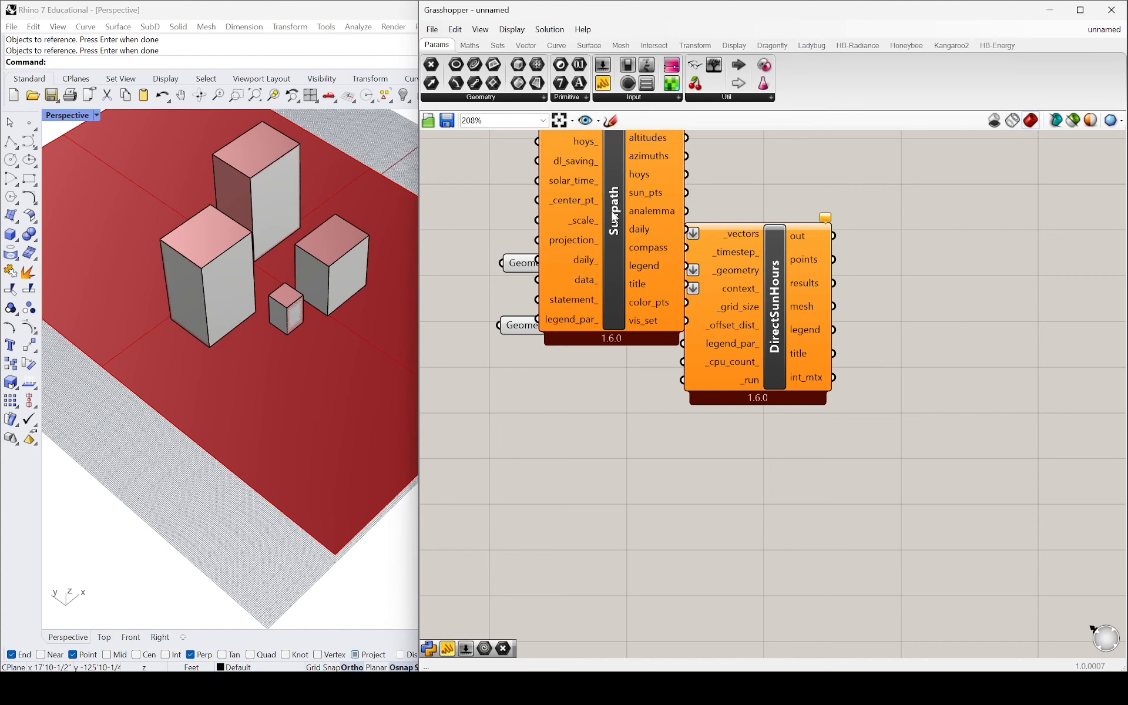
- Place the Sunpath component ahead of the Geometry parameters, and shift those parameters and DirectSunHours away to make room
{"action": "scroll", "coordinate": [655, 232], "scroll_direction": "down", "scroll_amount": 3}
{"action": "left_click_drag", "start_coordinate": [634, 218], "coordinate": [527, 264]}
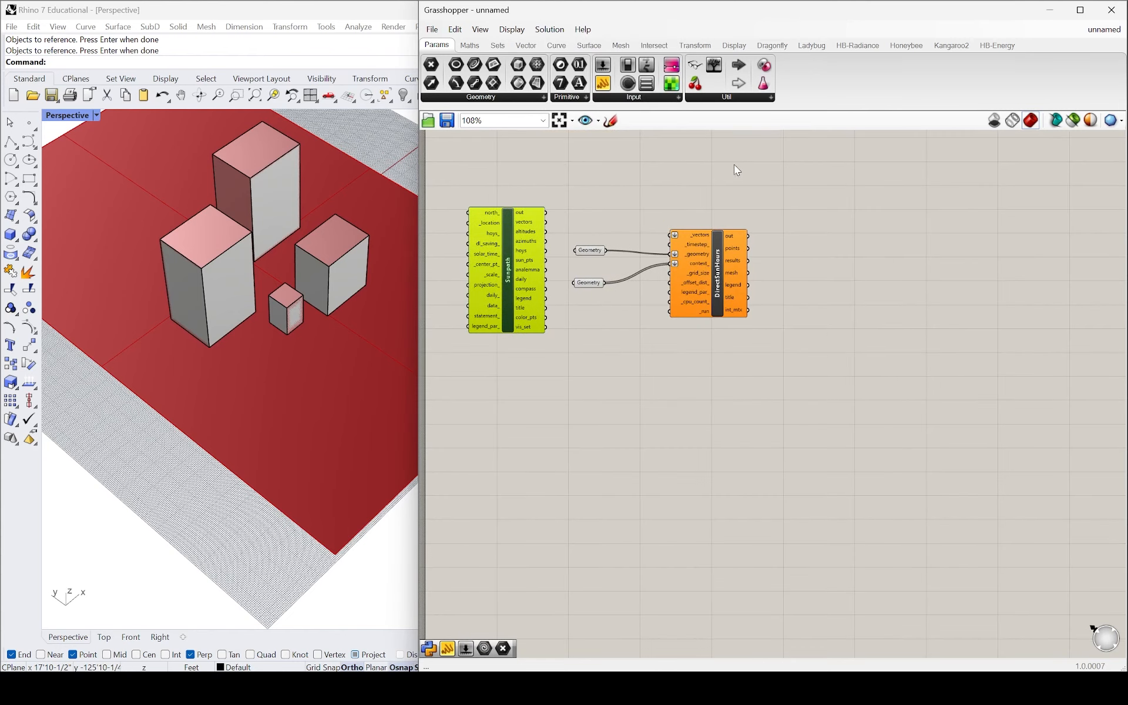
{"action": "left_click_drag", "start_coordinate": [734, 164], "coordinate": [578, 327]}
{"action": "left_click_drag", "start_coordinate": [576, 284], "coordinate": [744, 296]}
{"action": "left_click", "coordinate": [560, 249]}
{"action": "scroll", "coordinate": [470, 274], "scroll_direction": "up", "scroll_amount": 3}
{"action": "left_click_drag", "start_coordinate": [521, 275], "coordinate": [577, 285]}
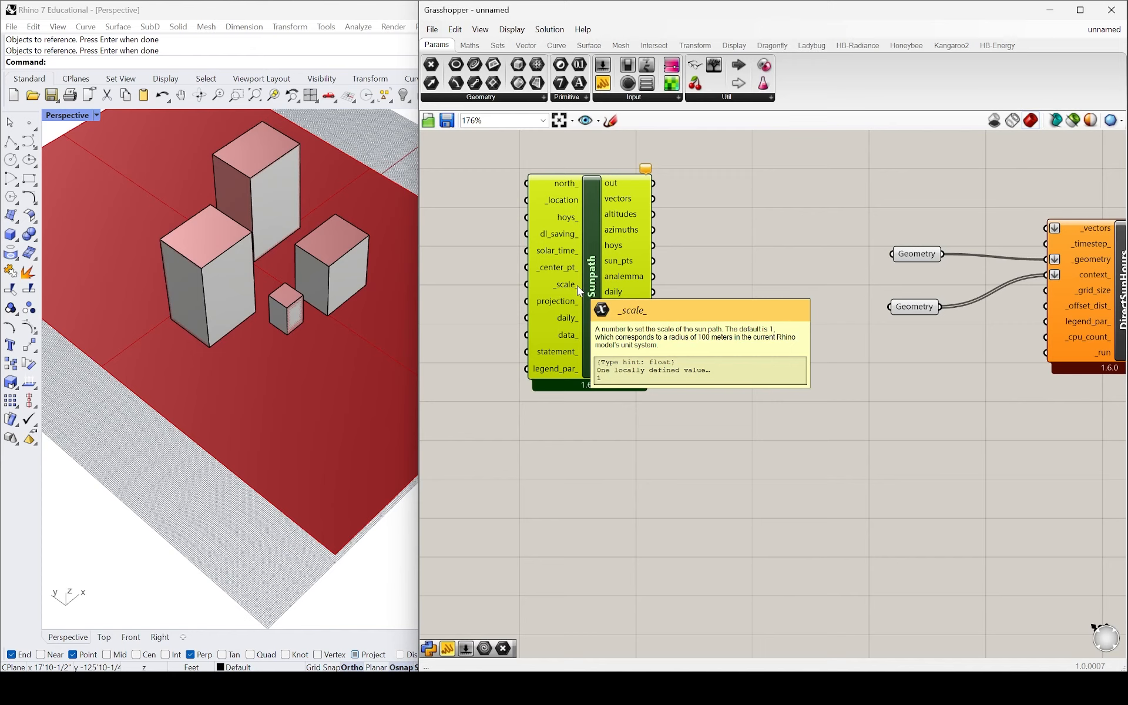
{"action": "left_click_drag", "start_coordinate": [583, 288], "coordinate": [642, 313]}
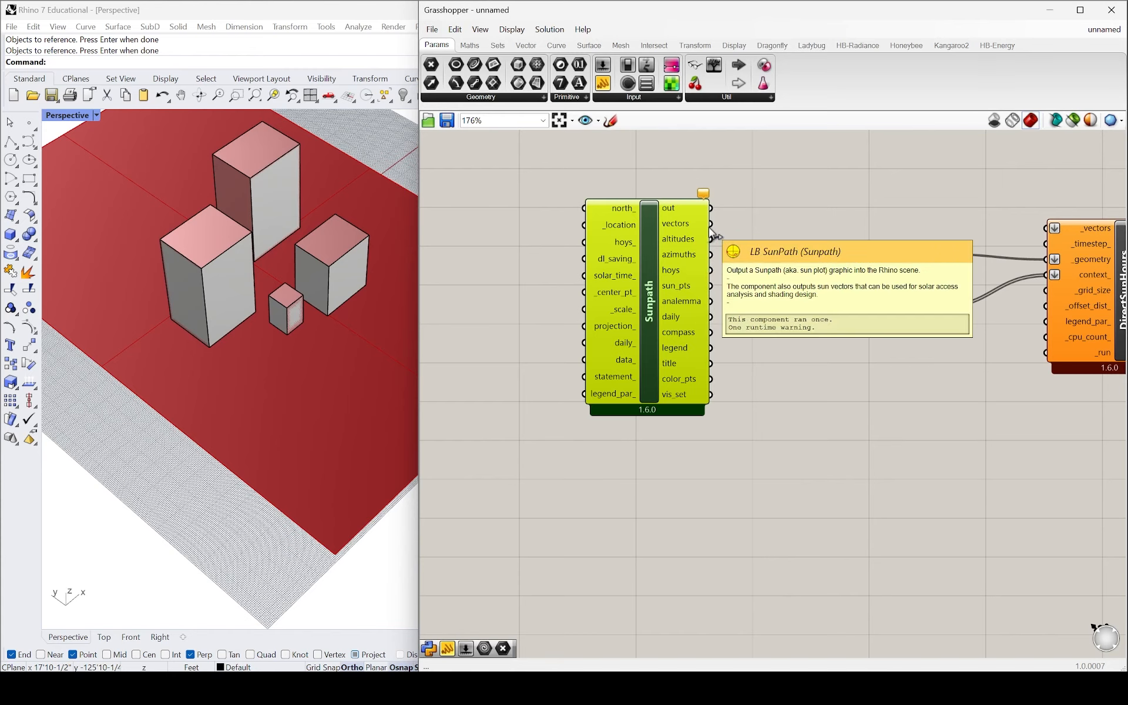
{"action": "mouse_move", "coordinate": [657, 235]}
{"action": "left_mouse_down"}
{"action": "mouse_move", "coordinate": [664, 258]}
{"action": "mouse_move", "coordinate": [652, 241]}
{"action": "left_mouse_up"}
{"action": "left_click", "coordinate": [630, 191]}
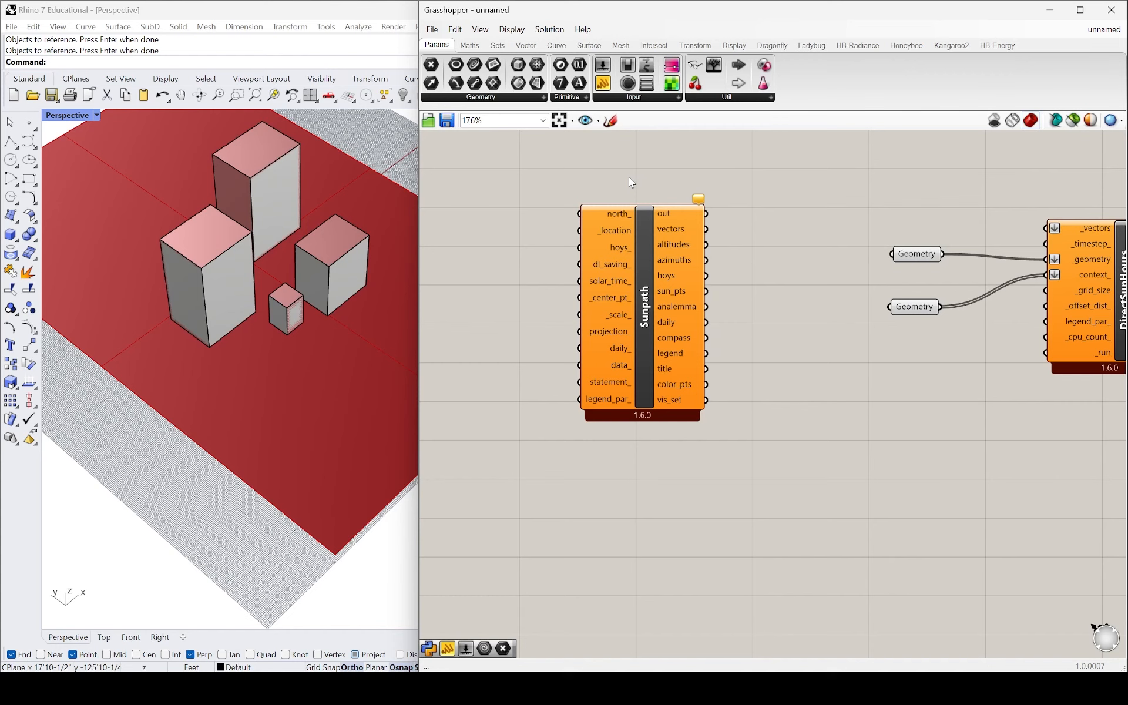
- Check what the Sunpath _location input needs and add an LB Import EPW component to the canvas
{"action": "scroll", "coordinate": [624, 353], "scroll_direction": "down", "scroll_amount": 6}
{"action": "scroll", "coordinate": [623, 338], "scroll_direction": "up", "scroll_amount": 4}
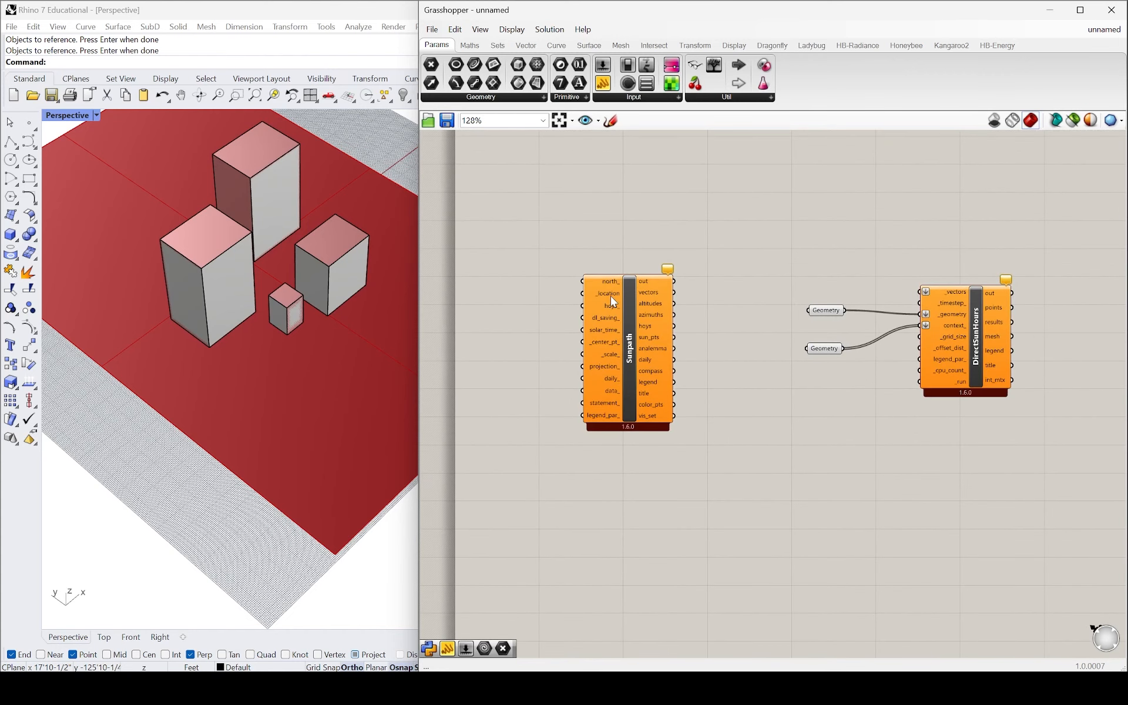
{"action": "mouse_move", "coordinate": [611, 295]}
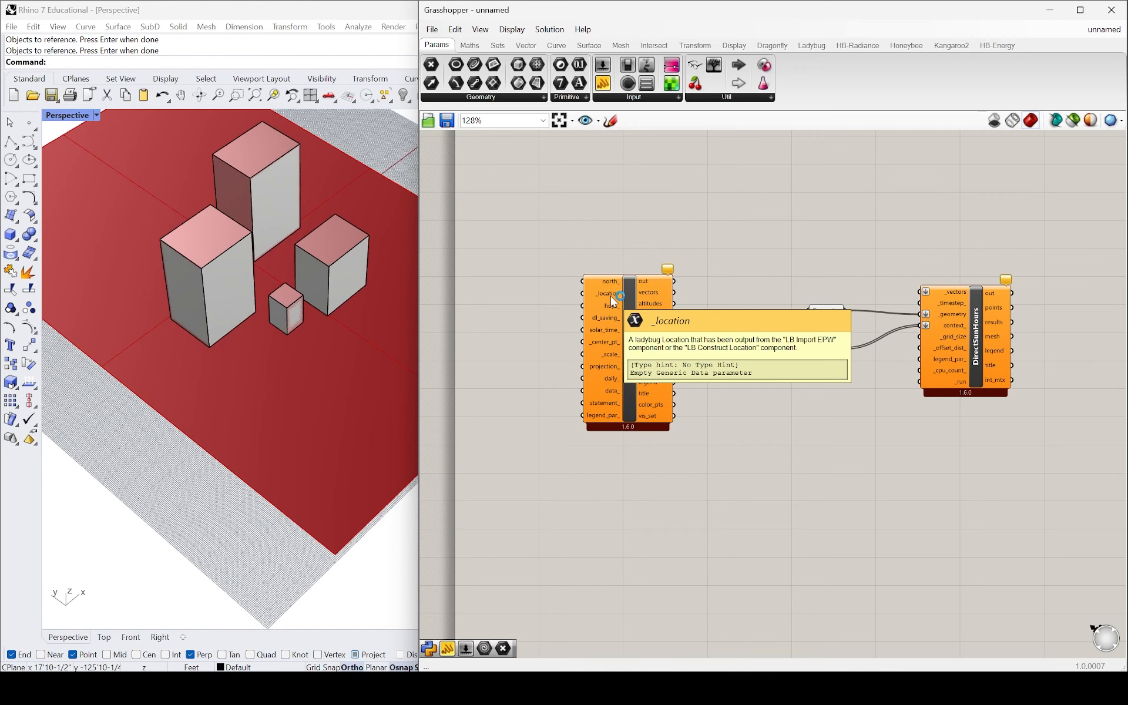
{"action": "double_click", "coordinate": [606, 216]}
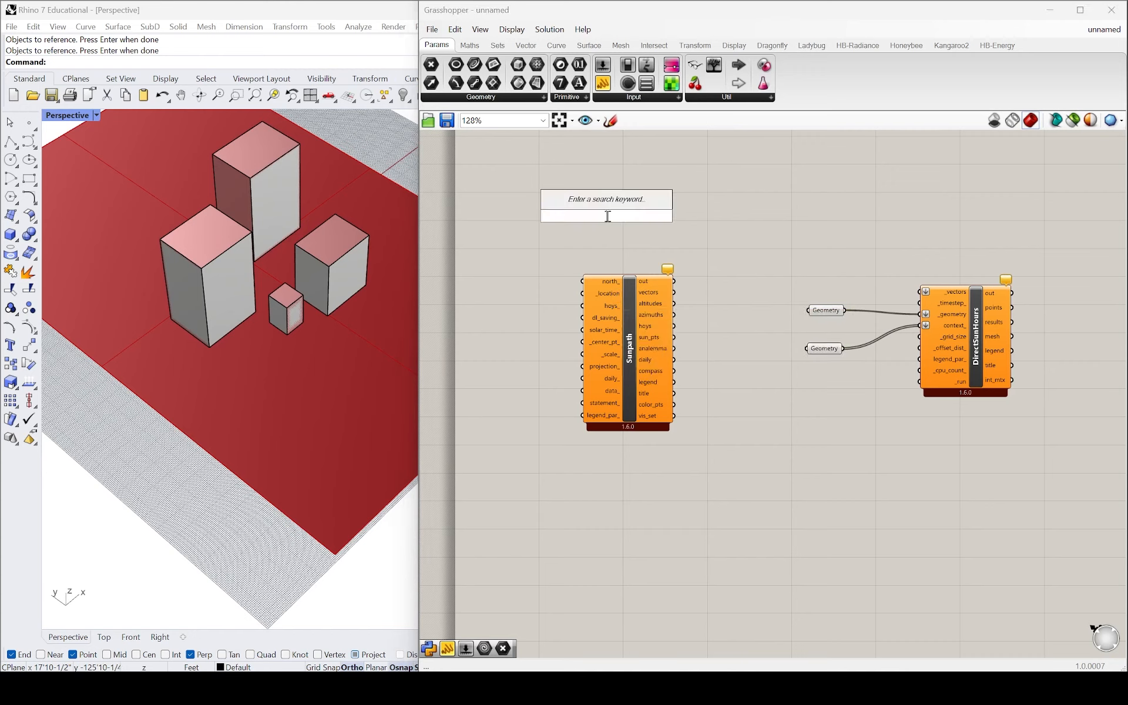
{"action": "type", "text": "lb epw"}
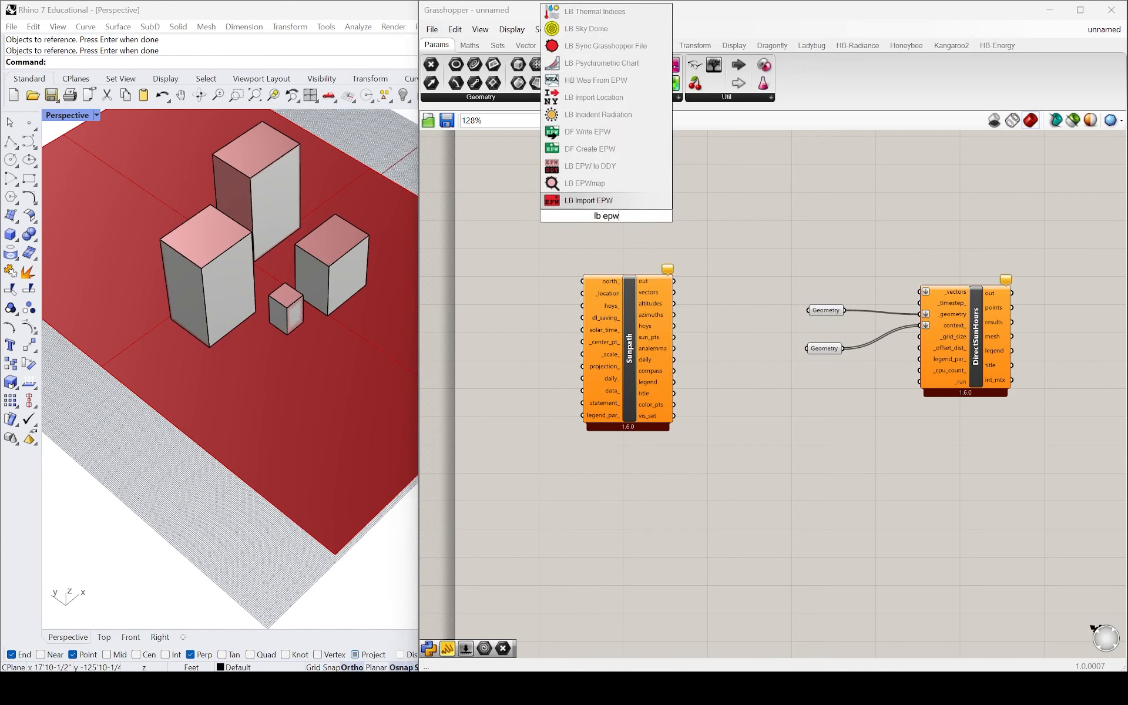
{"action": "key", "text": "Return"}
- Arrange the ImportEPW component on the input side of Sunpath, moving the other components away to leave space between them
{"action": "left_click_drag", "start_coordinate": [607, 233], "coordinate": [496, 360]}
{"action": "left_click_drag", "start_coordinate": [989, 216], "coordinate": [786, 388]}
{"action": "left_click_drag", "start_coordinate": [512, 323], "coordinate": [600, 324]}
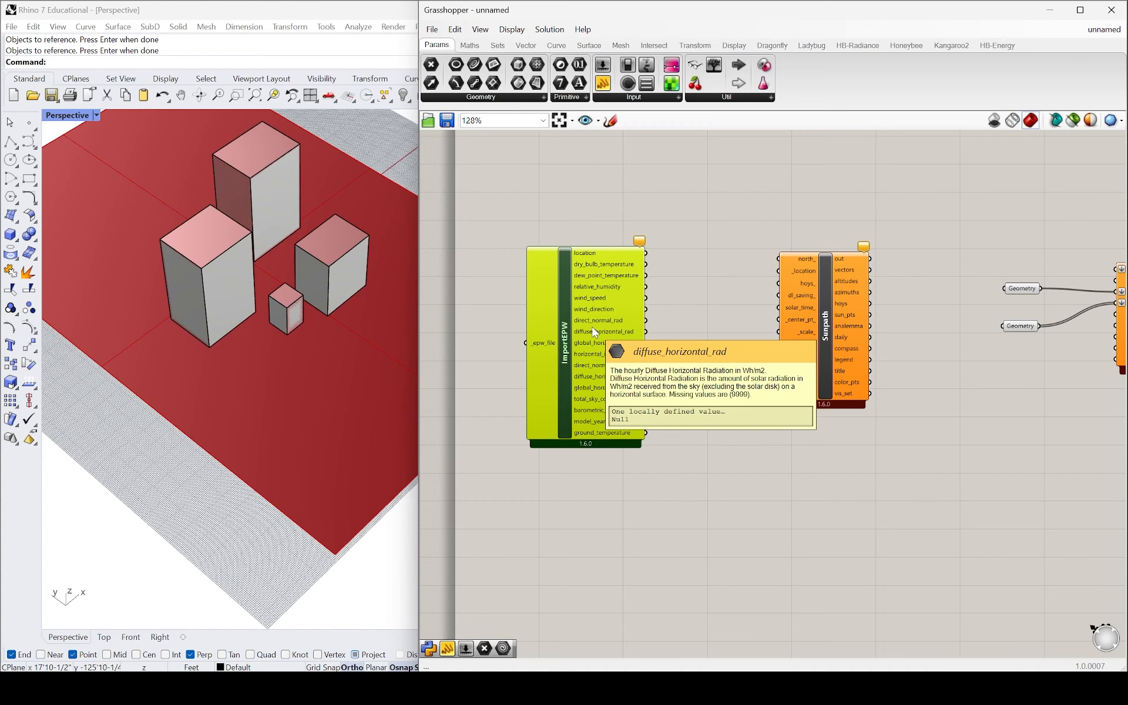
{"action": "scroll", "coordinate": [594, 329], "scroll_direction": "down", "scroll_amount": 3}
{"action": "scroll", "coordinate": [594, 289], "scroll_direction": "up", "scroll_amount": 3}
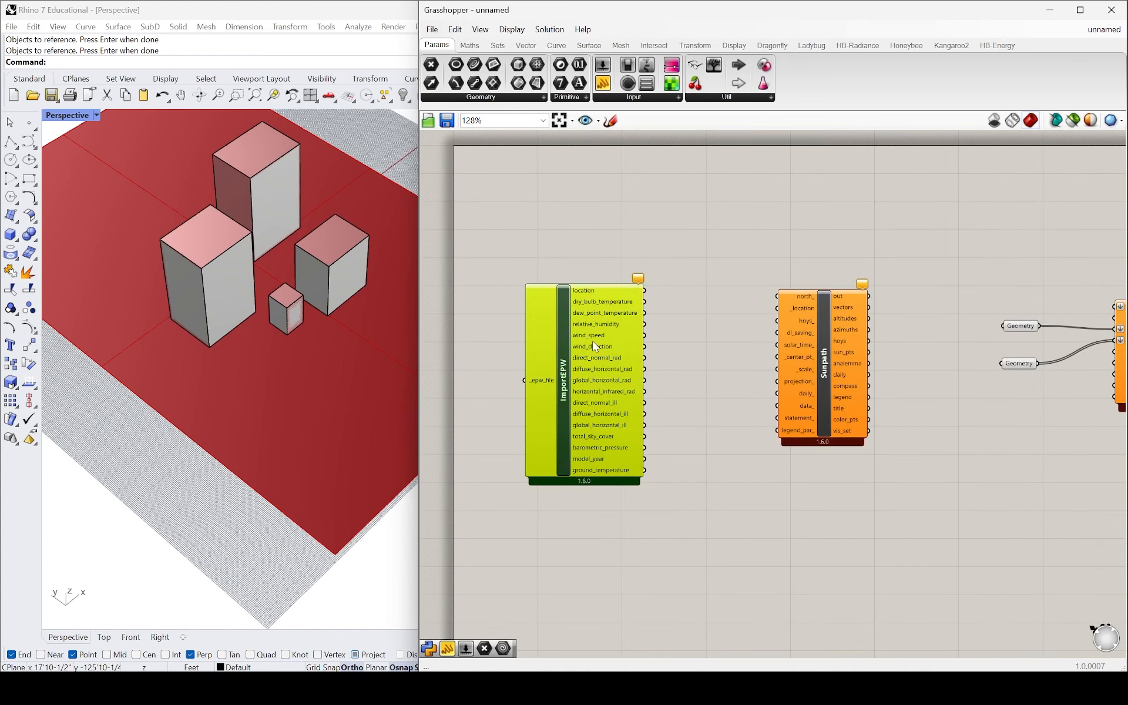
{"action": "left_click_drag", "start_coordinate": [592, 342], "coordinate": [684, 321]}
{"action": "scroll", "coordinate": [513, 316], "scroll_direction": "up", "scroll_amount": 3}
{"action": "scroll", "coordinate": [540, 301], "scroll_direction": "down", "scroll_amount": 1}
{"action": "double_click", "coordinate": [539, 300]}
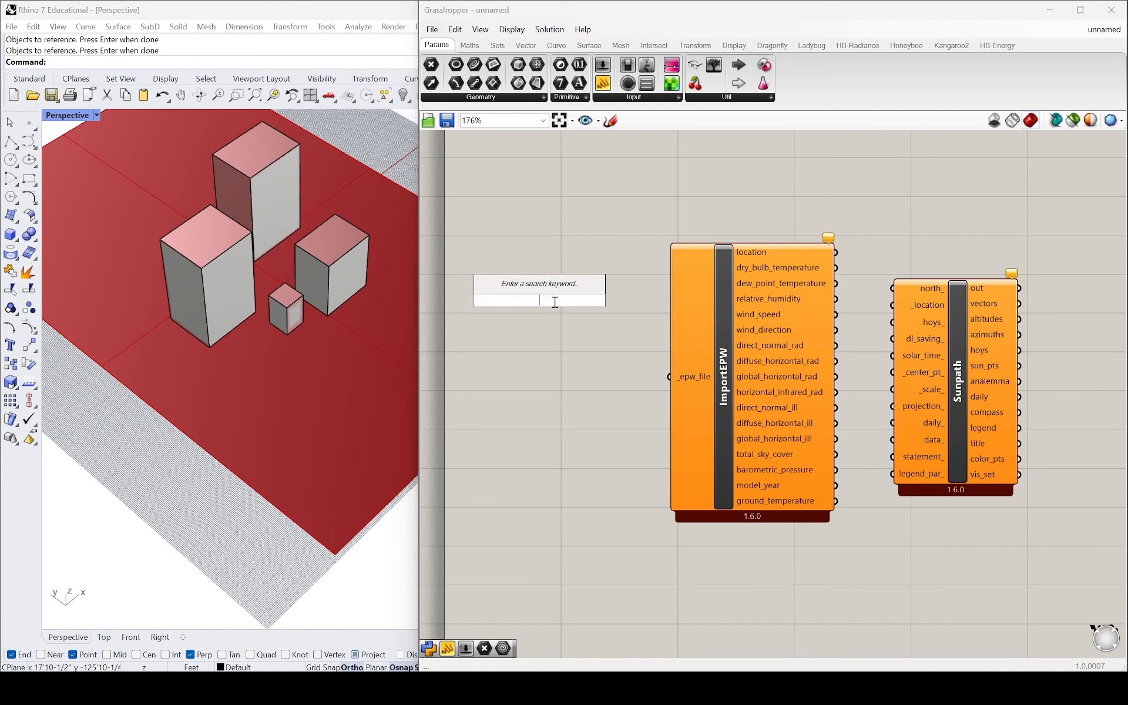
{"action": "type", "text": "j"}
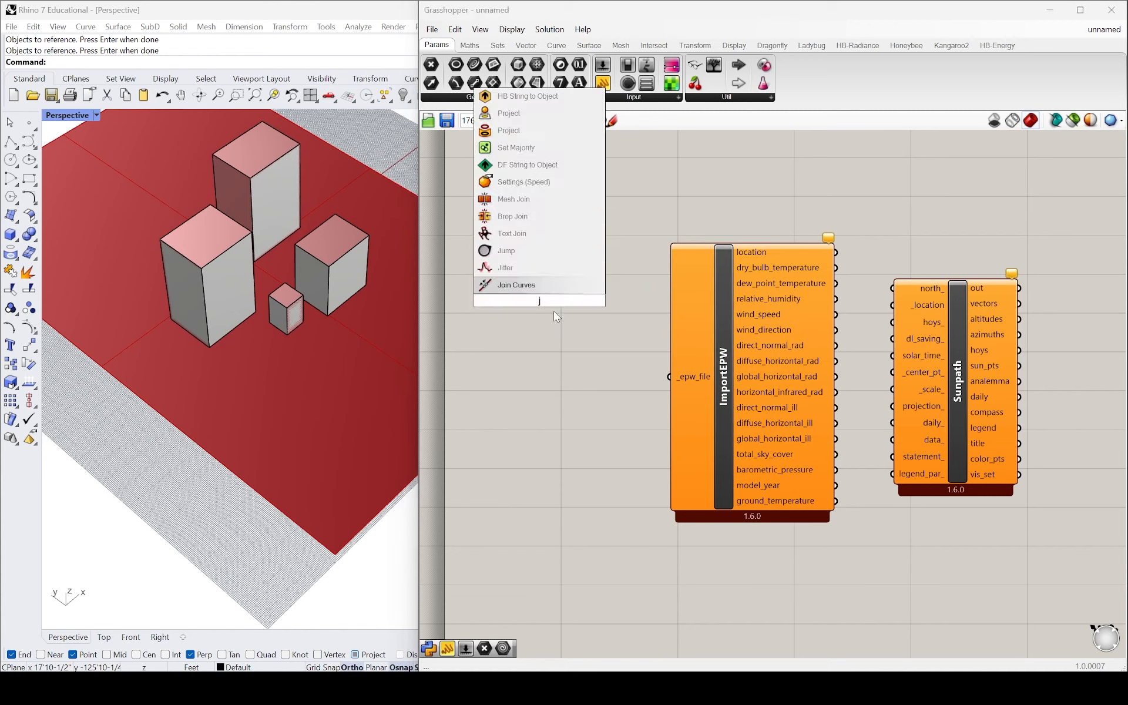
{"action": "key", "text": "Escape"}
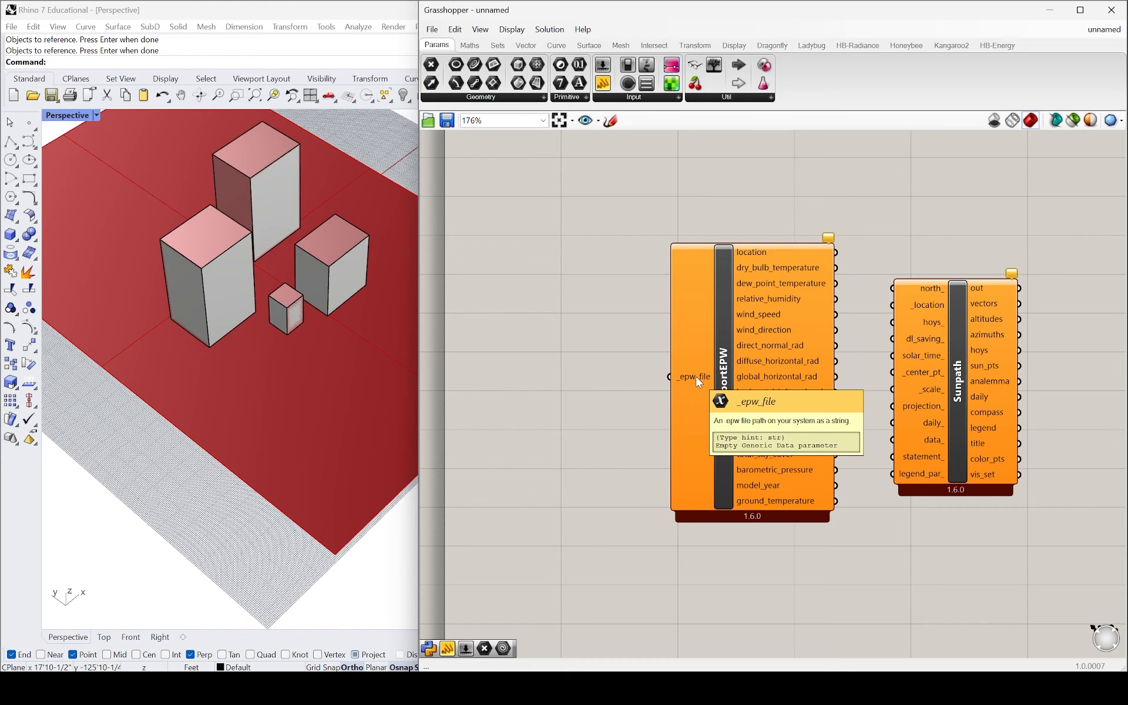
- Search the components for epw and add an LB EPWmap component ahead of ImportEPW
{"action": "double_click", "coordinate": [532, 302]}
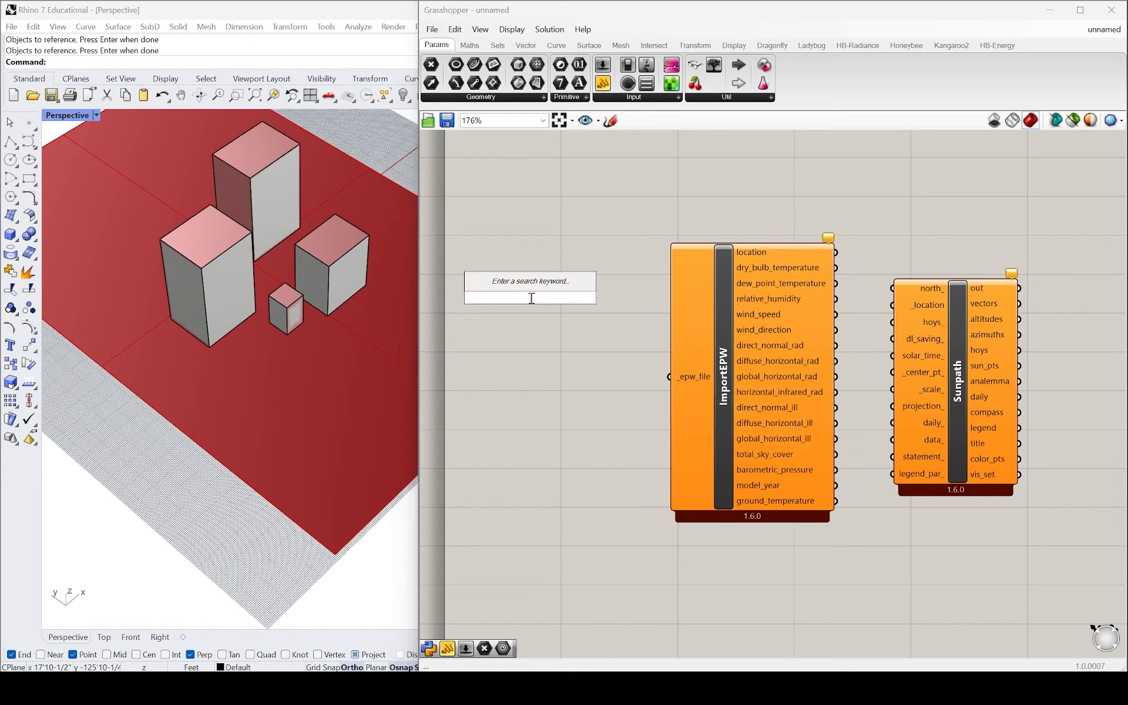
{"action": "type", "text": "epw"}
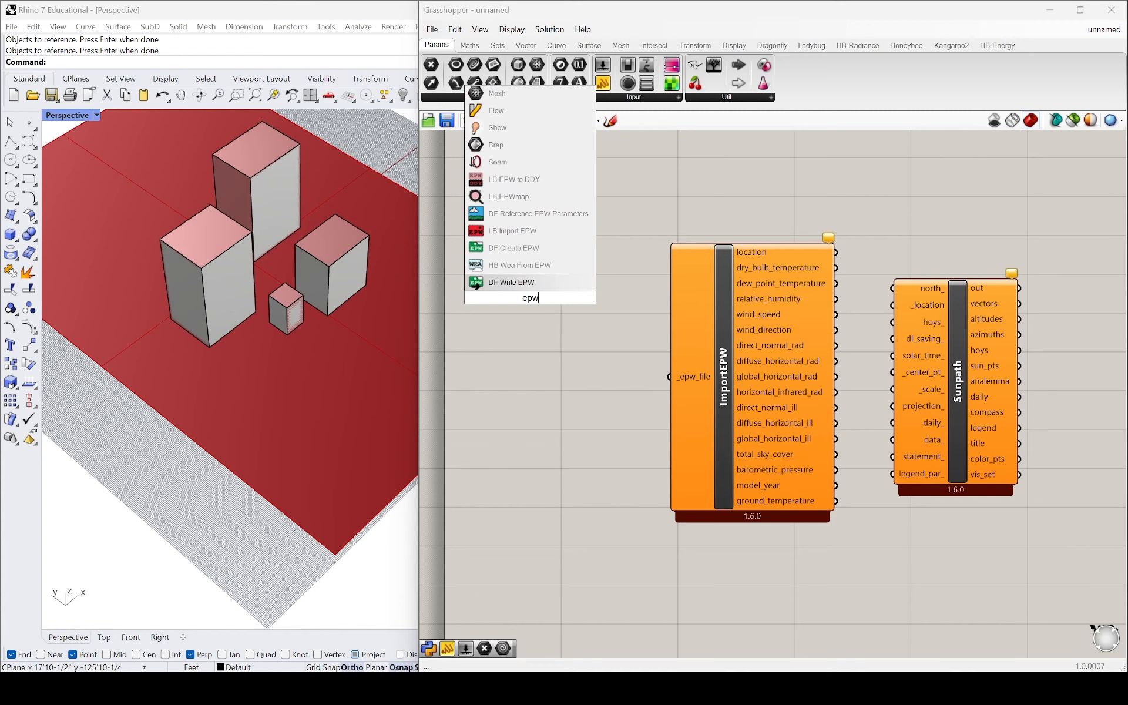
{"action": "key", "text": "Up"}
{"action": "key", "text": "Up"}
{"action": "key", "text": "Up"}
{"action": "key", "text": "Up"}
{"action": "key", "text": "Up"}
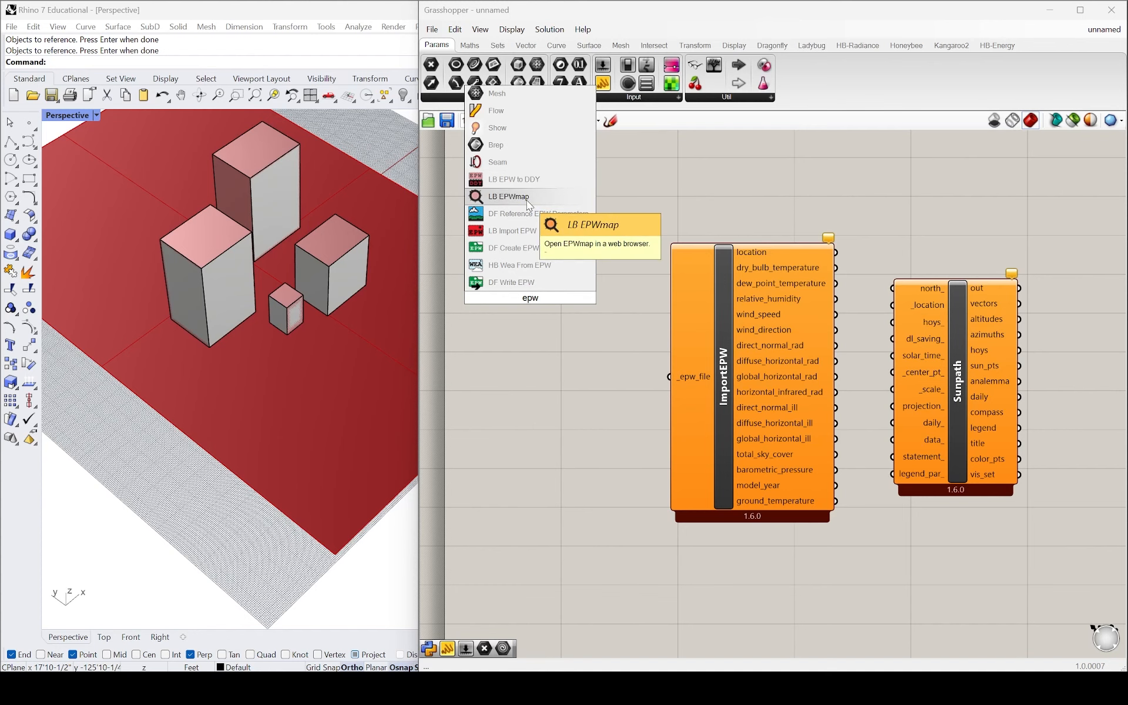
{"action": "key", "text": "Return"}
- Shift ImportEPW and Sunpath away to make room, place EPWMap ahead of ImportEPW, and check what its _epw_map input needs
{"action": "right_click_drag", "start_coordinate": [719, 295], "coordinate": [639, 310]}
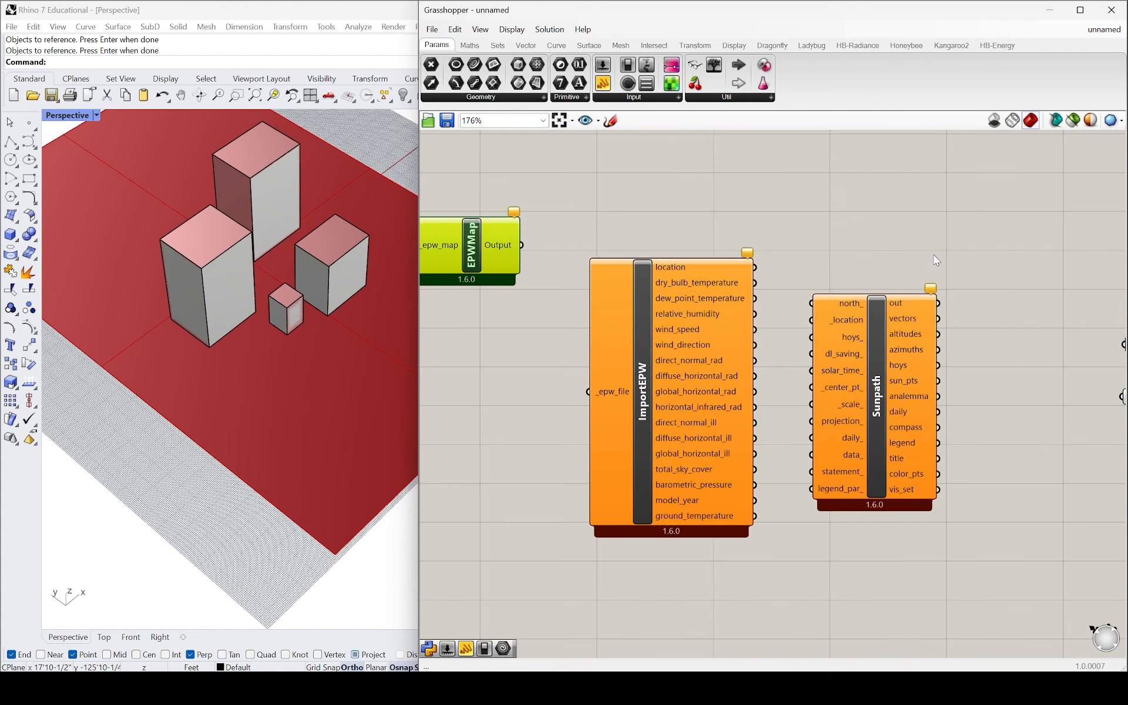
{"action": "left_click_drag", "start_coordinate": [927, 219], "coordinate": [669, 455]}
{"action": "left_click_drag", "start_coordinate": [654, 426], "coordinate": [753, 399]}
{"action": "left_click_drag", "start_coordinate": [439, 257], "coordinate": [526, 306]}
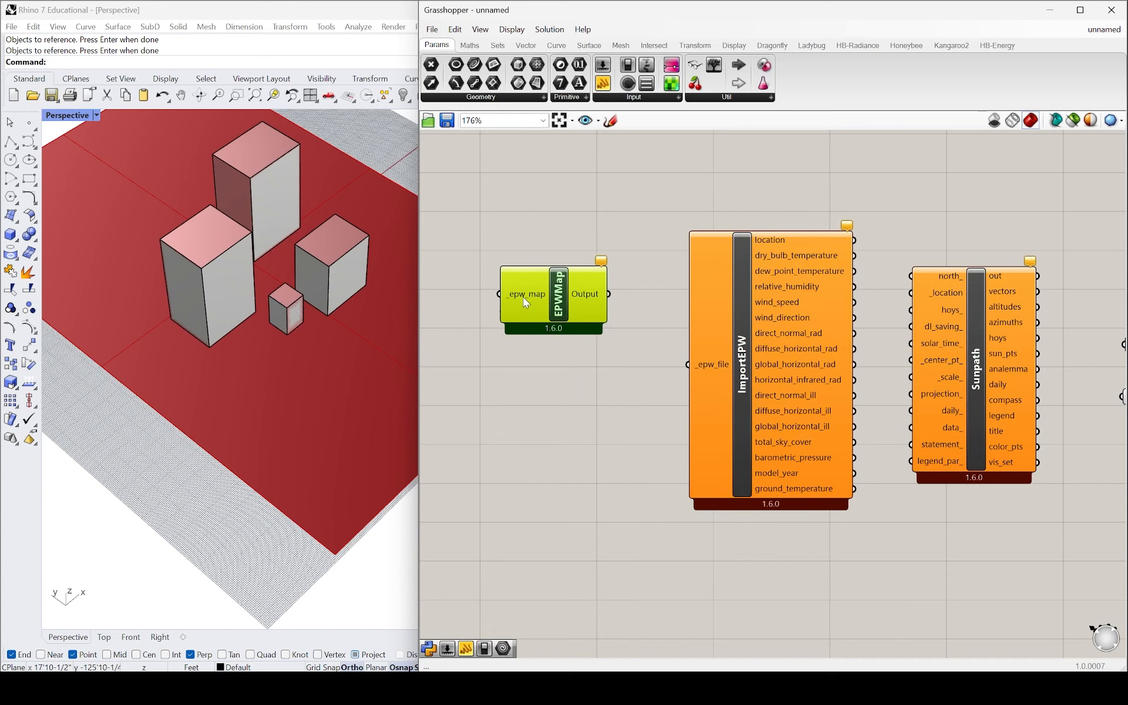
{"action": "mouse_move", "coordinate": [525, 301]}
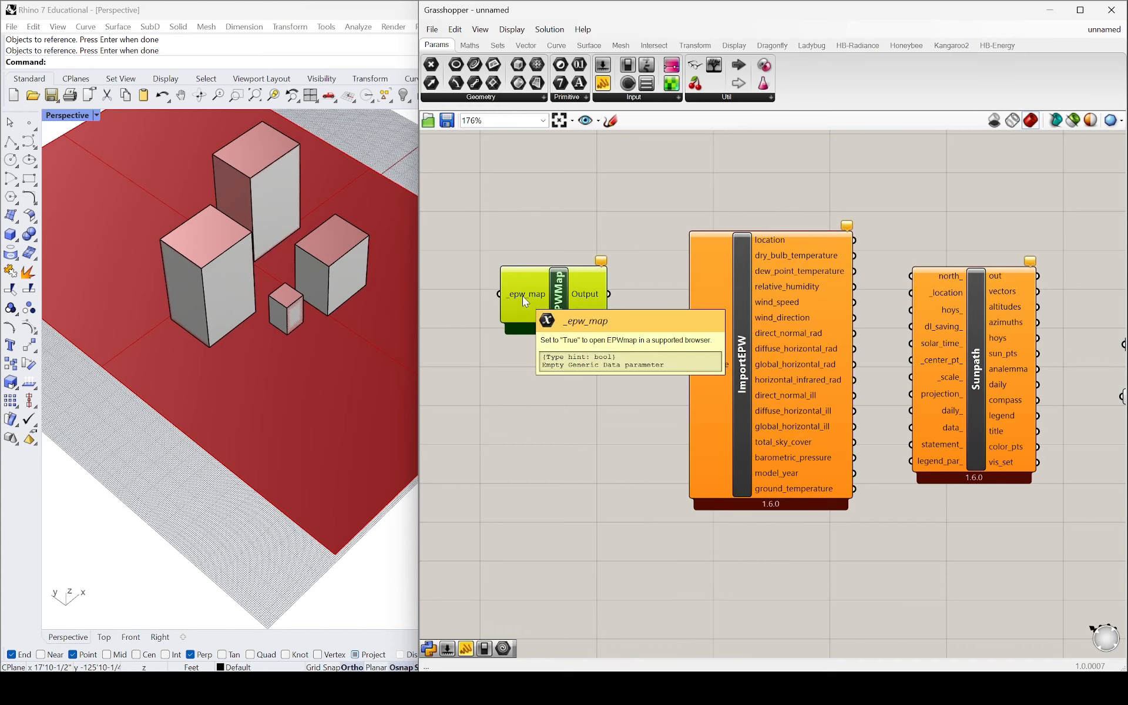
{"action": "left_click_drag", "start_coordinate": [524, 301], "coordinate": [530, 279]}
{"action": "left_click", "coordinate": [533, 203]}
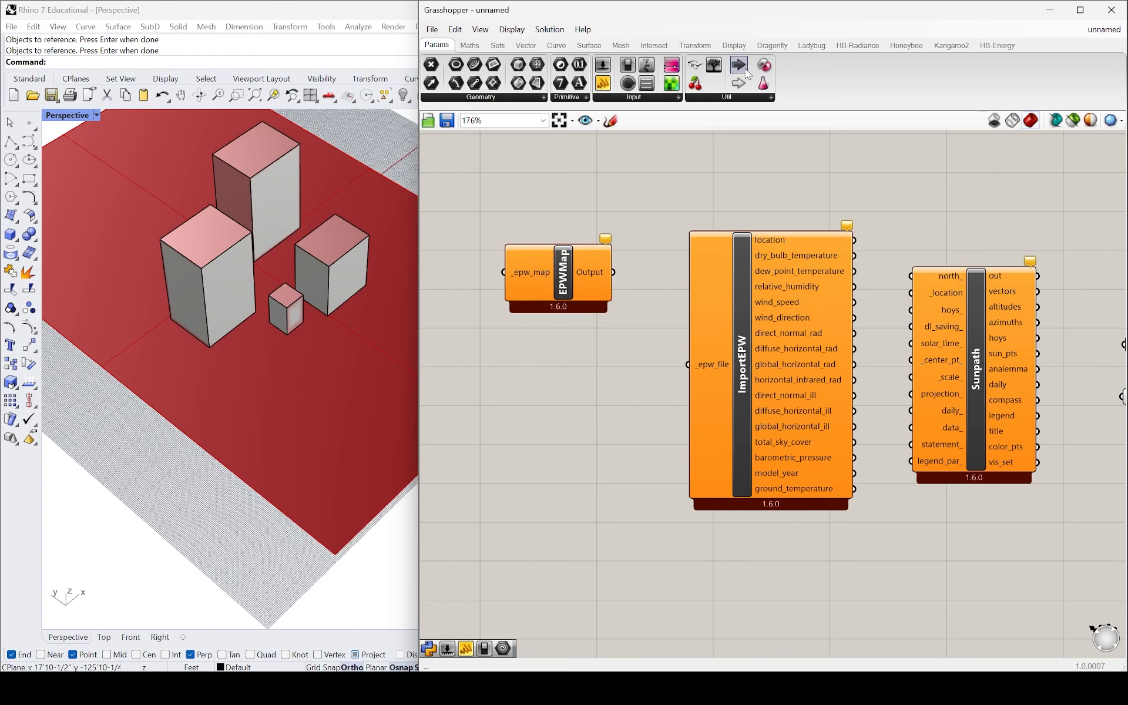
{"action": "left_click", "coordinate": [811, 45]}
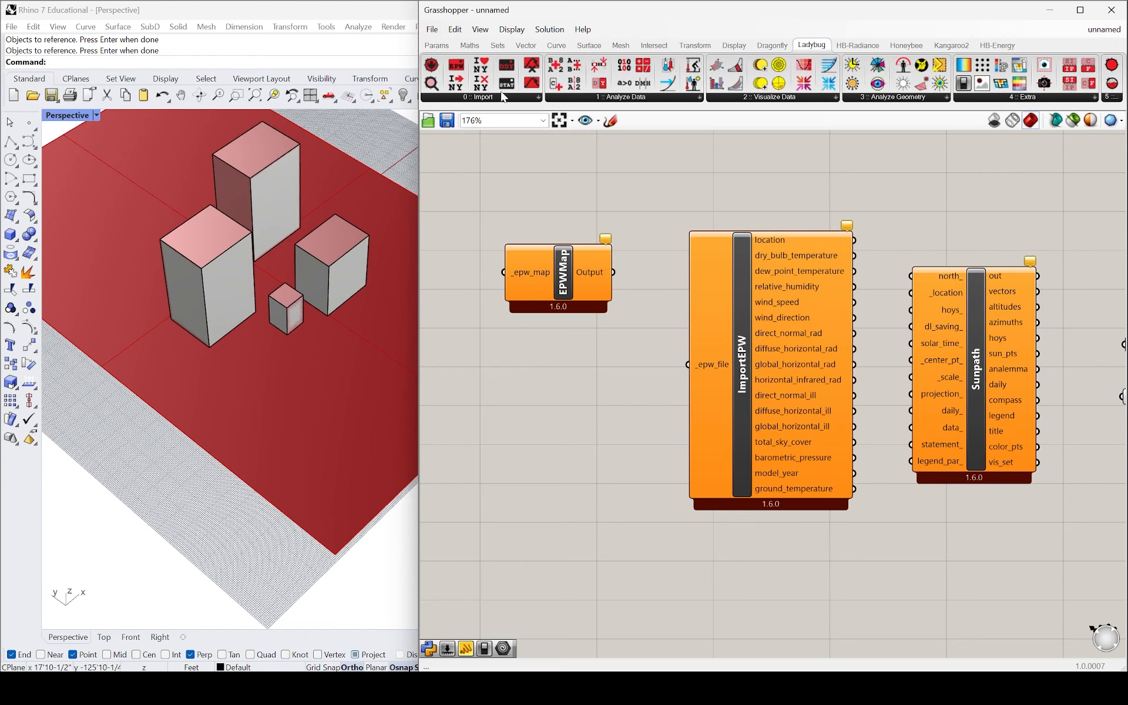
{"action": "left_click", "coordinate": [462, 97]}
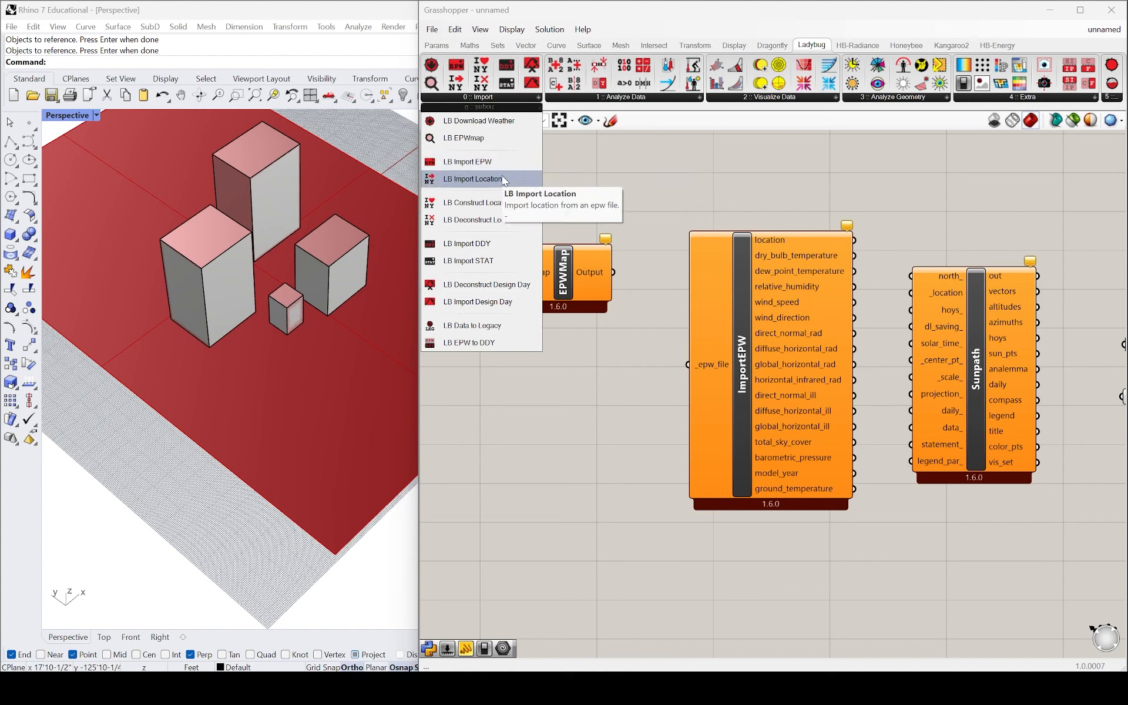
{"action": "left_click_drag", "start_coordinate": [503, 179], "coordinate": [581, 383]}
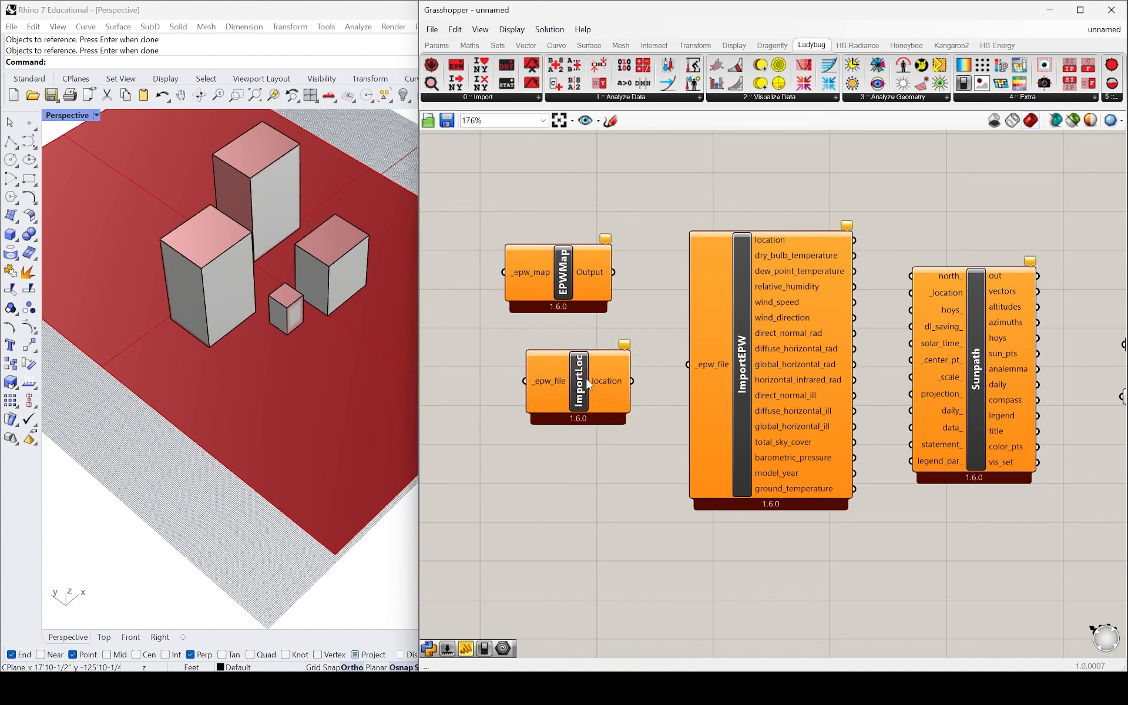
{"action": "left_click", "coordinate": [584, 390]}
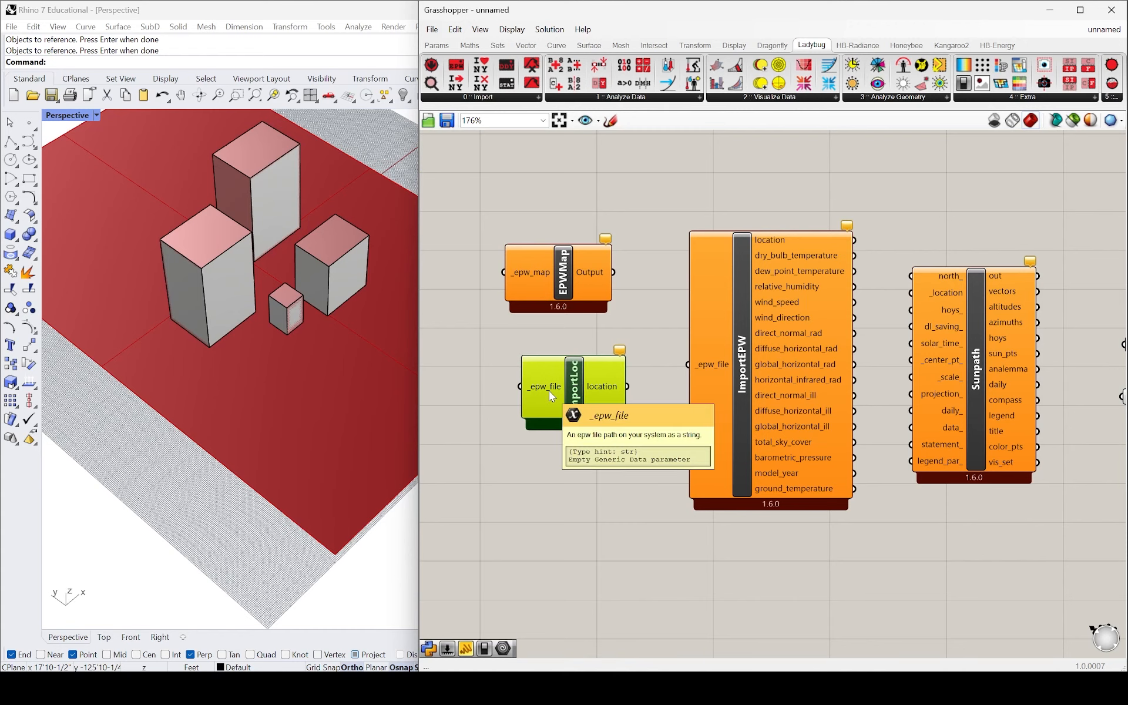
{"action": "key", "text": "Delete"}
- Add an LB Download Weather component below EPWMap
{"action": "left_click", "coordinate": [473, 100]}
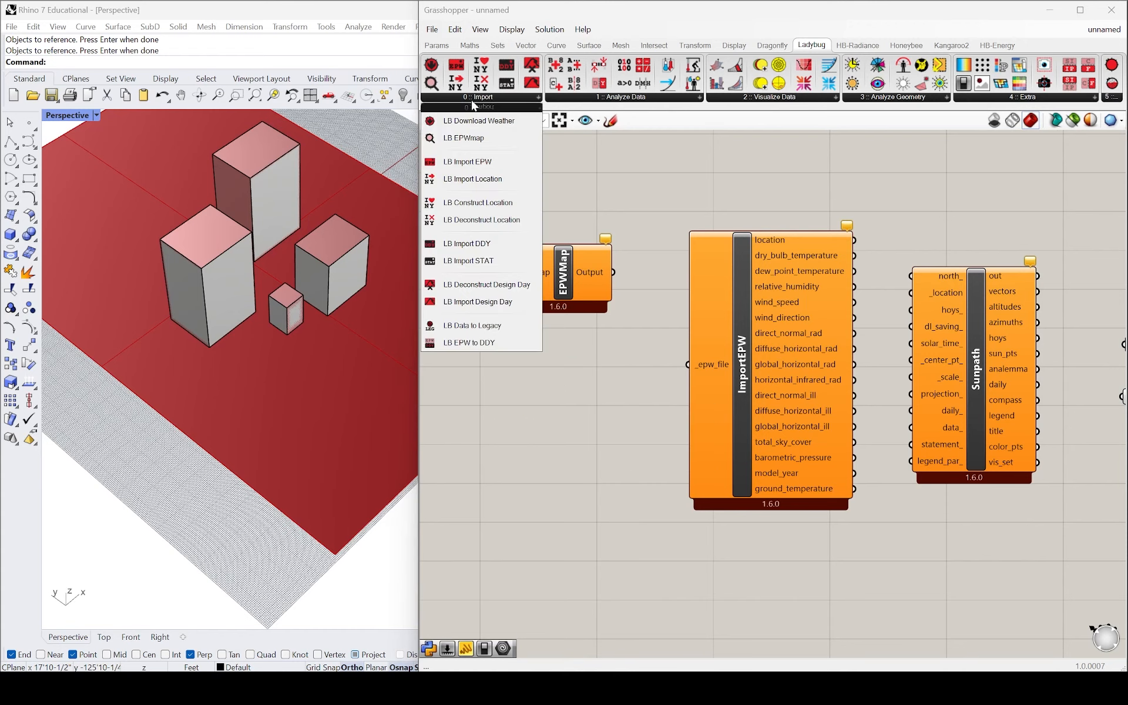
{"action": "left_click_drag", "start_coordinate": [479, 120], "coordinate": [533, 387]}
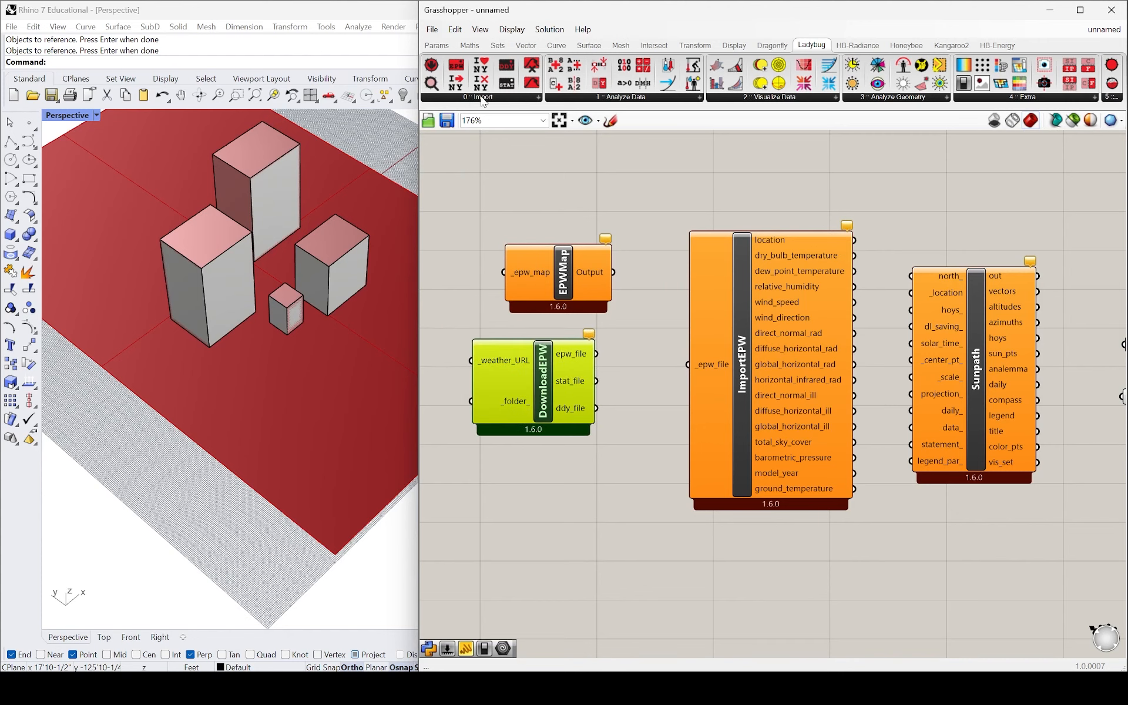
{"action": "left_click", "coordinate": [467, 99]}
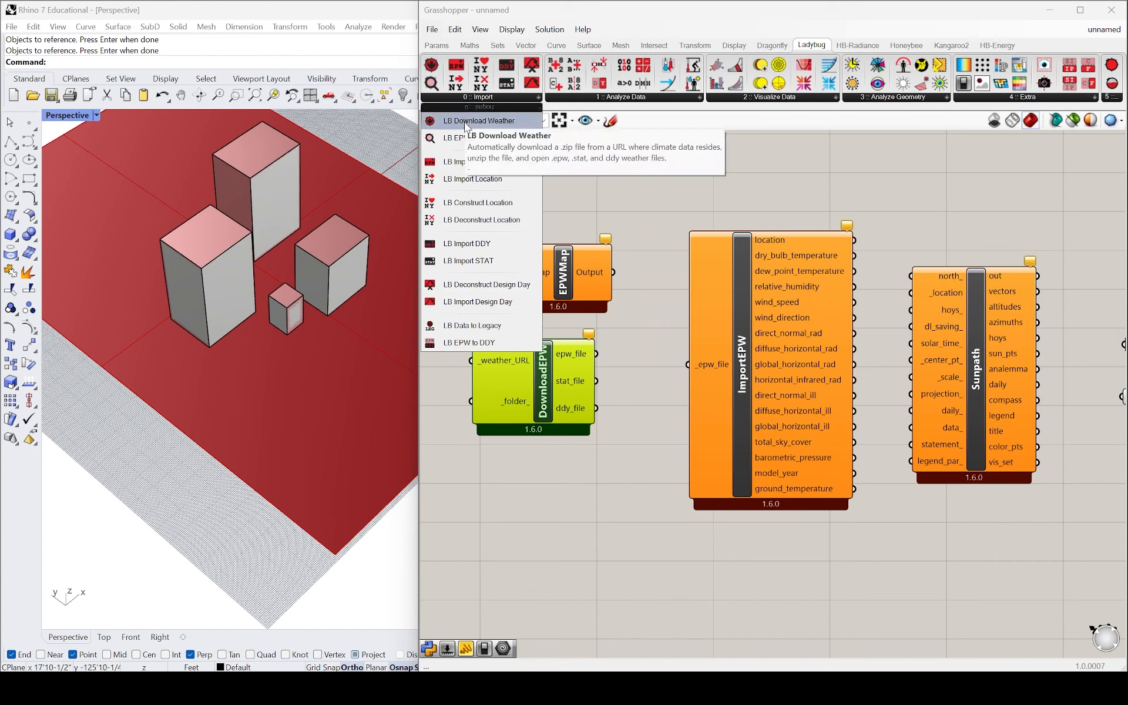
{"action": "left_click", "coordinate": [464, 122]}
{"action": "left_click", "coordinate": [588, 192]}
{"action": "left_click_drag", "start_coordinate": [588, 180], "coordinate": [622, 167]}
{"action": "key", "text": "Delete"}
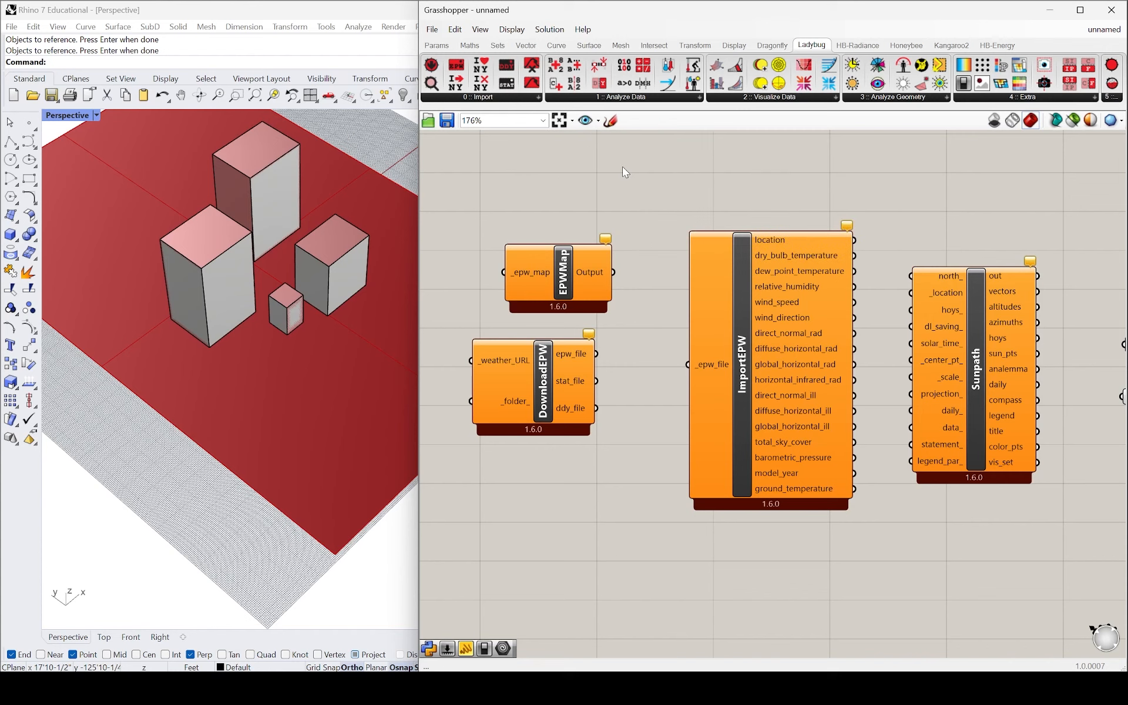
- Nudge the DownloadEPW component closer into line beneath EPWMap
{"action": "scroll", "coordinate": [688, 297], "scroll_direction": "down", "scroll_amount": 1}
{"action": "left_click", "coordinate": [568, 267]}
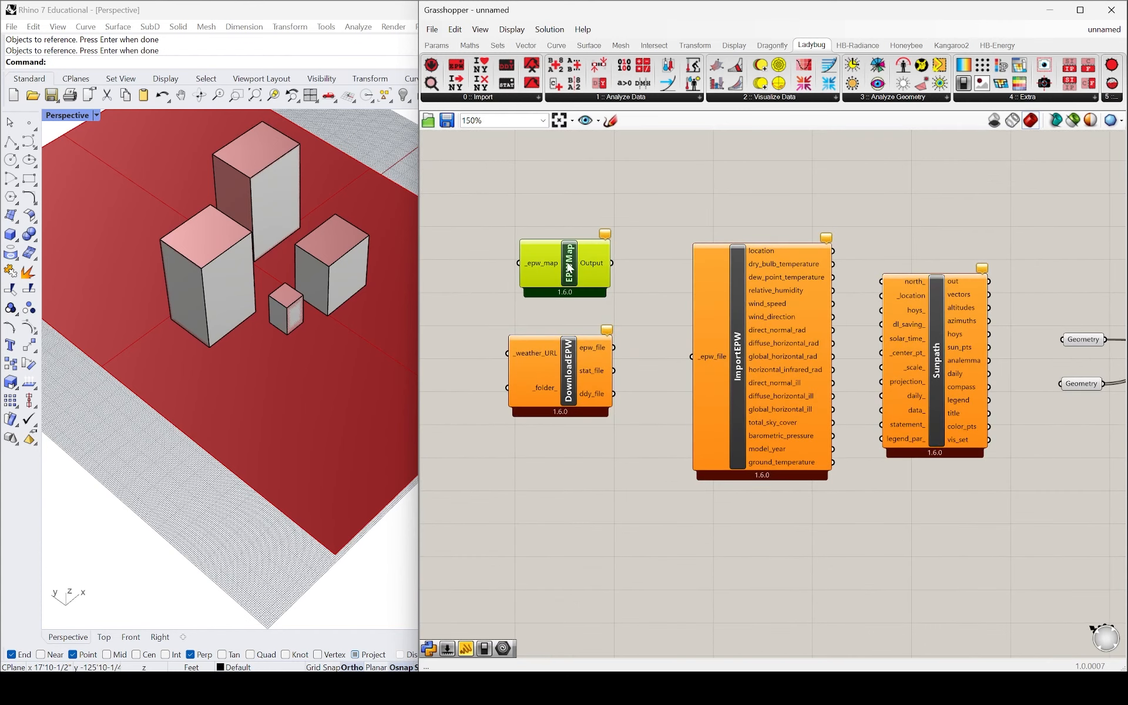
{"action": "left_click", "coordinate": [564, 213]}
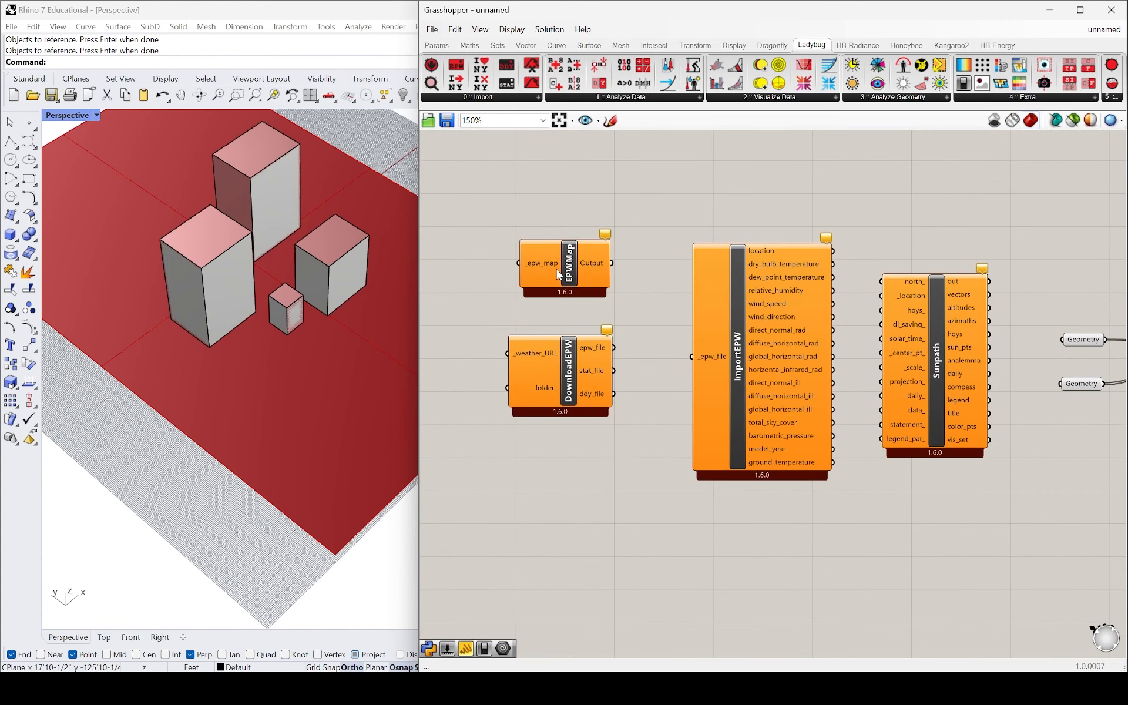
{"action": "scroll", "coordinate": [558, 274], "scroll_direction": "up", "scroll_amount": 3}
{"action": "left_click", "coordinate": [574, 461]}
{"action": "scroll", "coordinate": [621, 332], "scroll_direction": "down", "scroll_amount": 3}
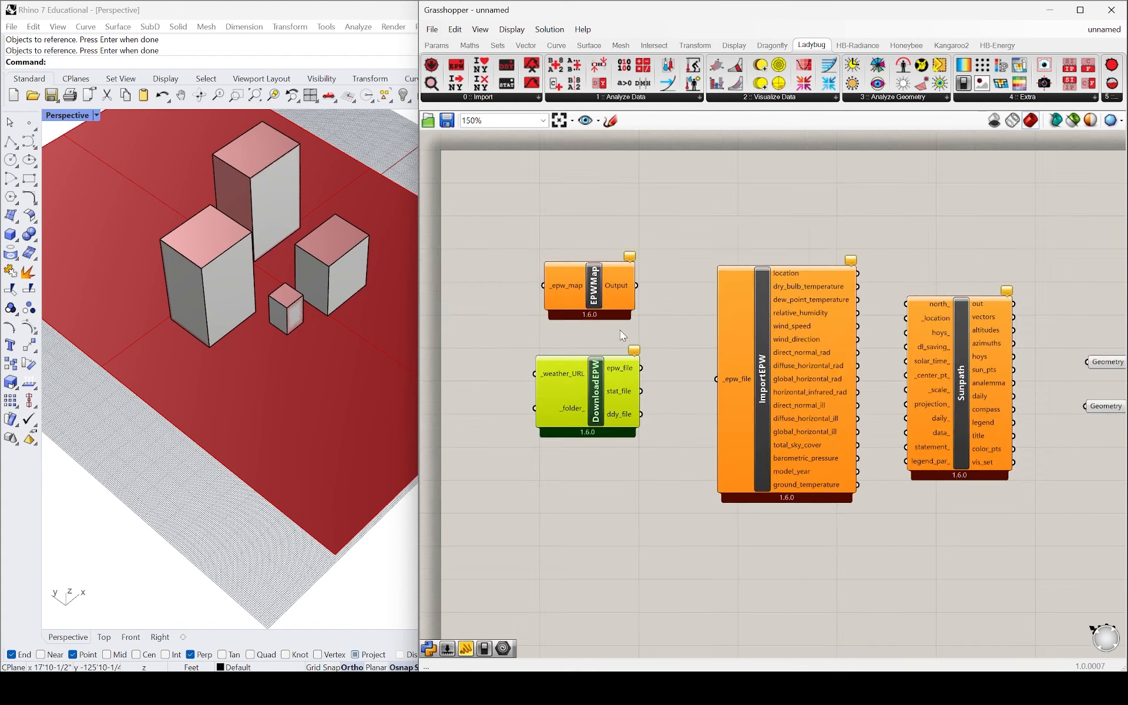
- Add a Boolean Toggle on the input side of EPWMap and connect it to the _epw_map input
{"action": "scroll", "coordinate": [623, 335], "scroll_direction": "down", "scroll_amount": 1}
{"action": "double_click", "coordinate": [537, 235]}
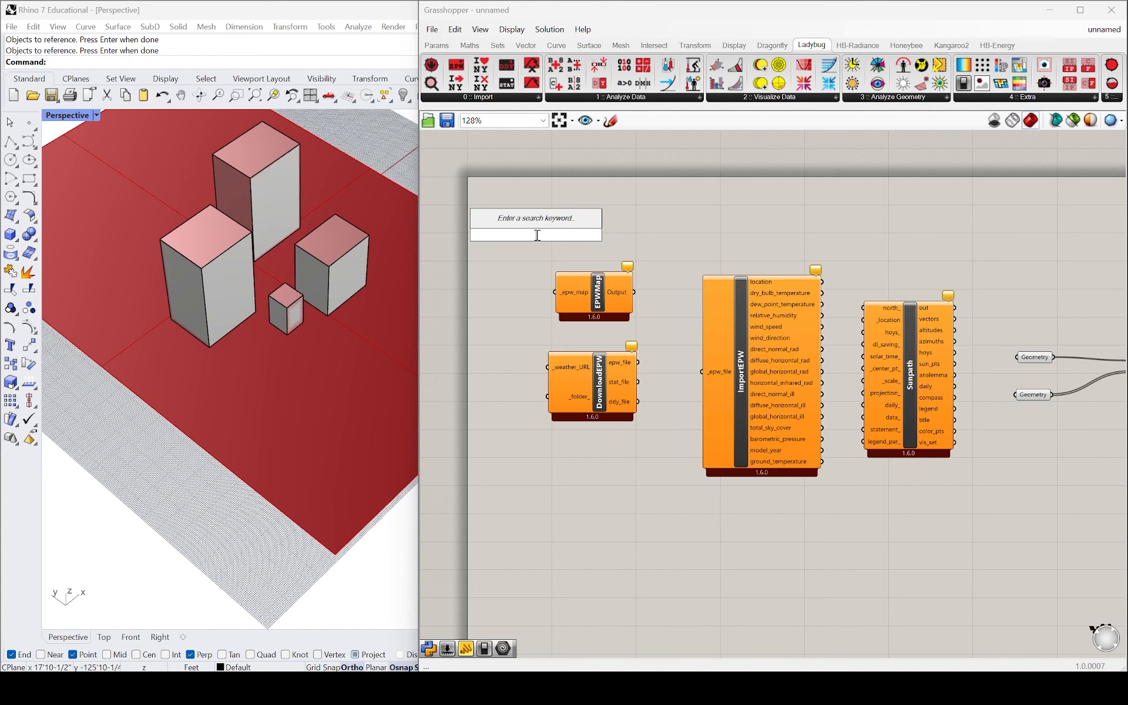
{"action": "type", "text": "boolean"}
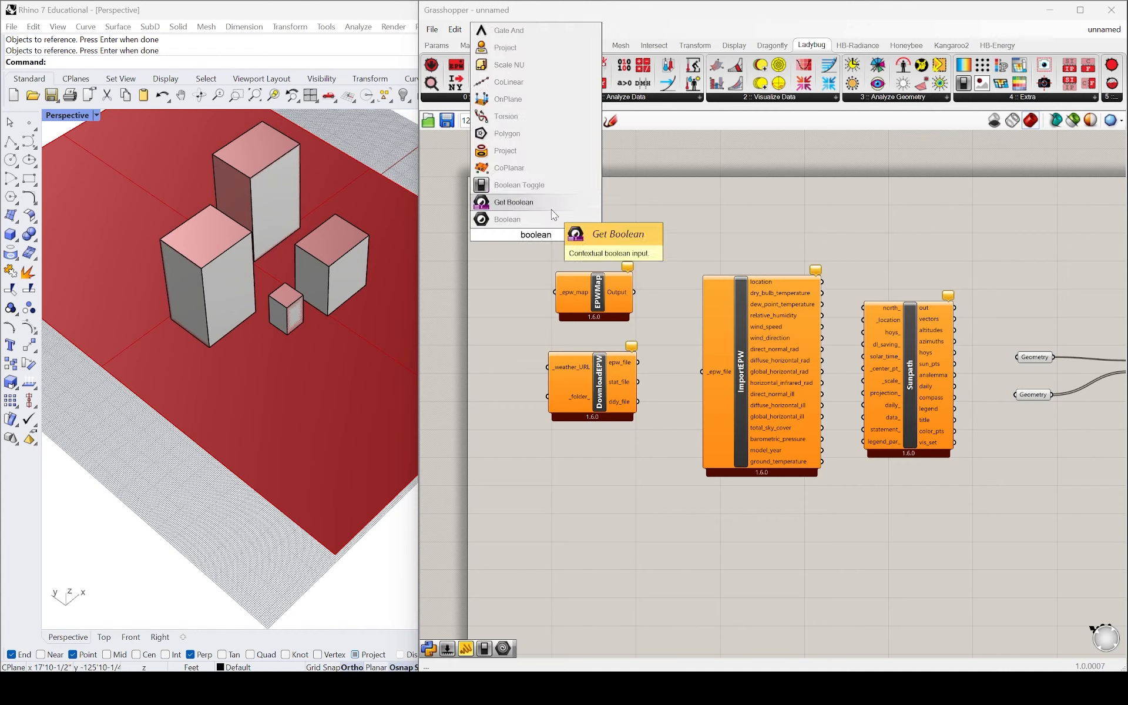
{"action": "left_click", "coordinate": [527, 193]}
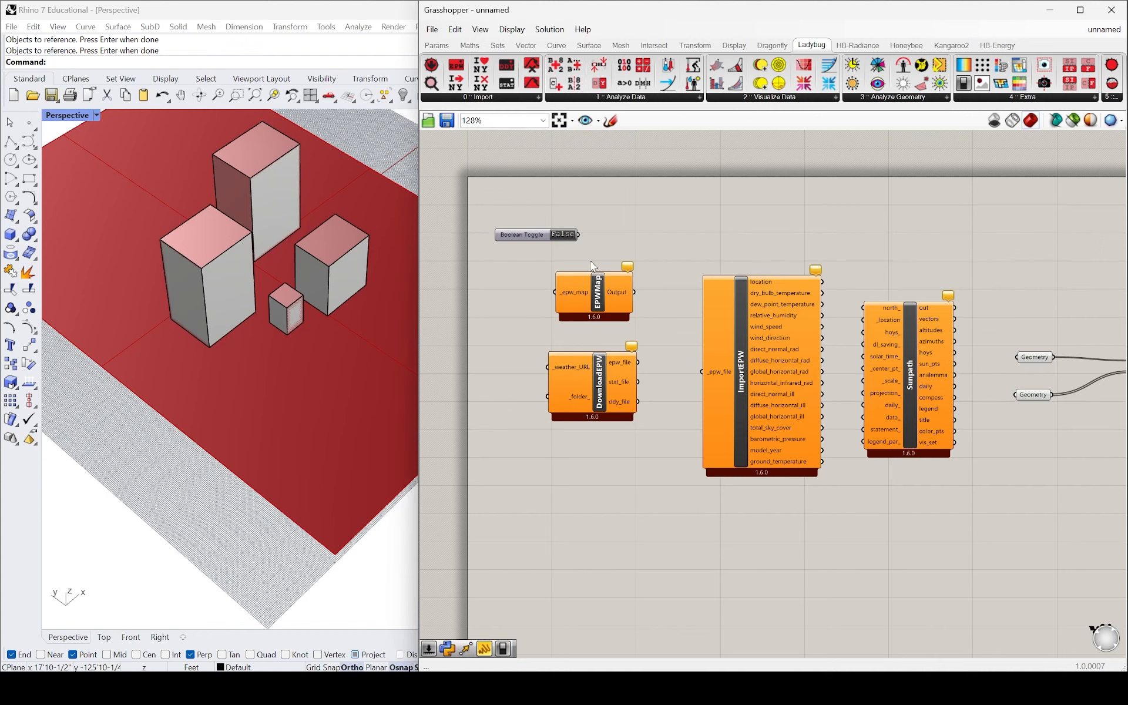
{"action": "scroll", "coordinate": [524, 235], "scroll_direction": "up", "scroll_amount": 3}
{"action": "left_click_drag", "start_coordinate": [523, 235], "coordinate": [491, 294]}
{"action": "left_click_drag", "start_coordinate": [595, 305], "coordinate": [578, 279]}
{"action": "left_click", "coordinate": [623, 228]}
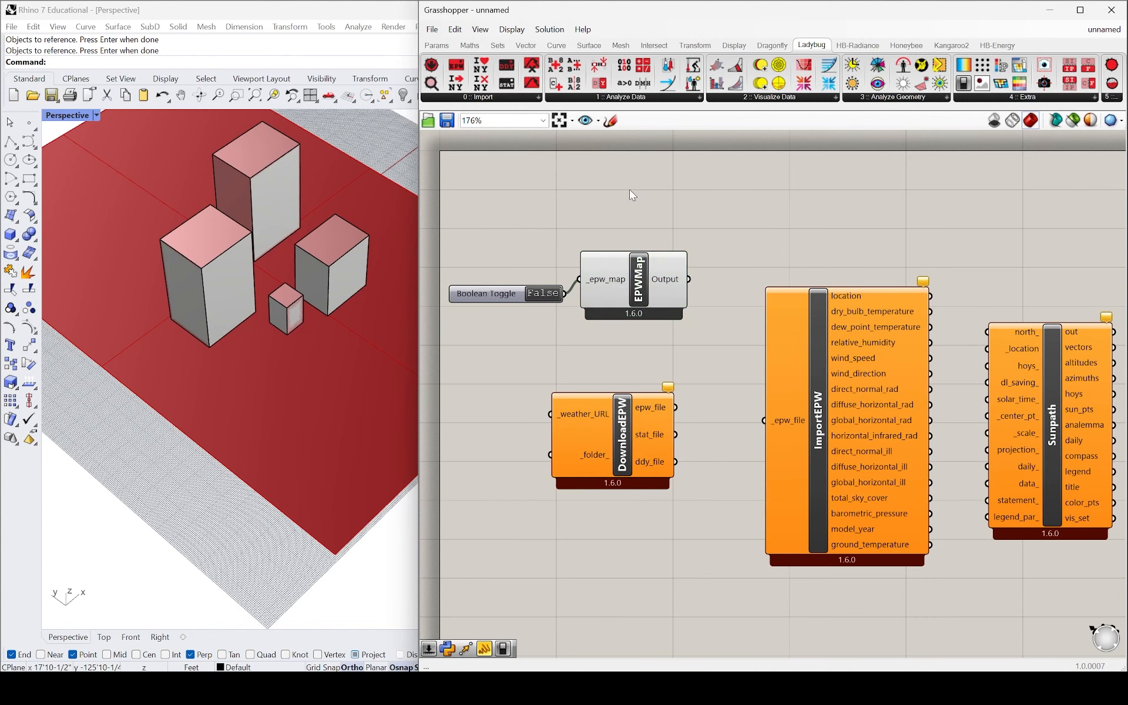
- Set the Boolean Toggle to True to launch the EPW map, and return to Grasshopper to nudge EPWMap into line with the toggle
{"action": "double_click", "coordinate": [556, 294]}
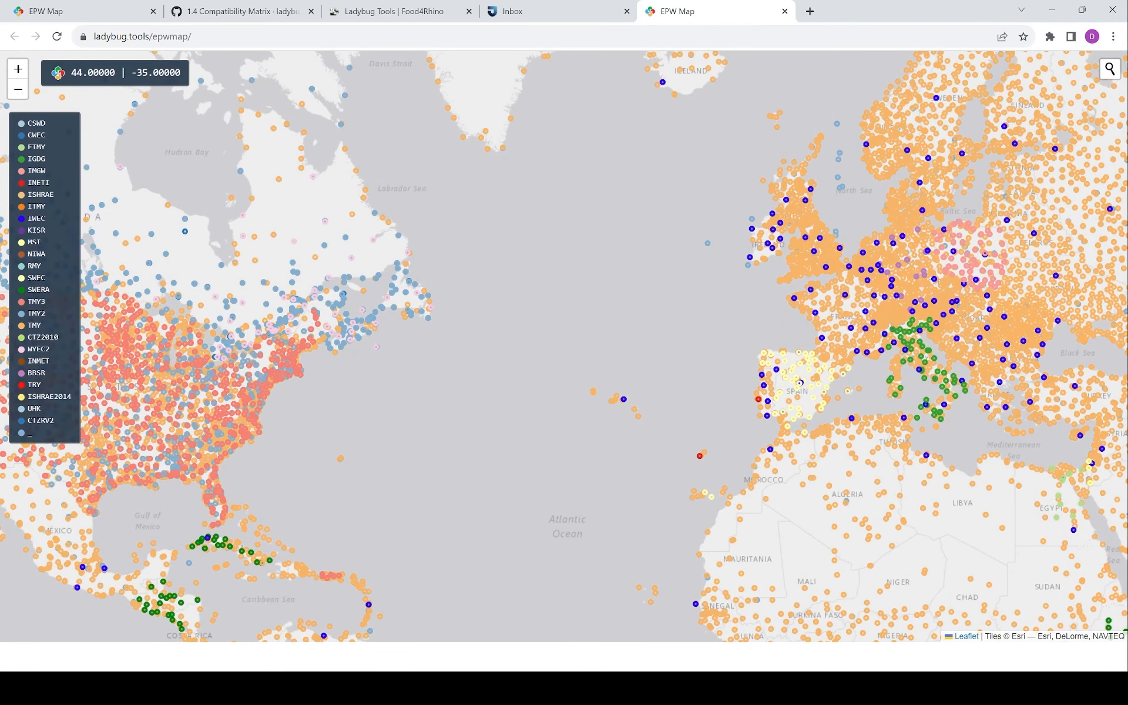
{"action": "key", "text": "alt+Tab"}
{"action": "left_click_drag", "start_coordinate": [641, 297], "coordinate": [645, 304]}
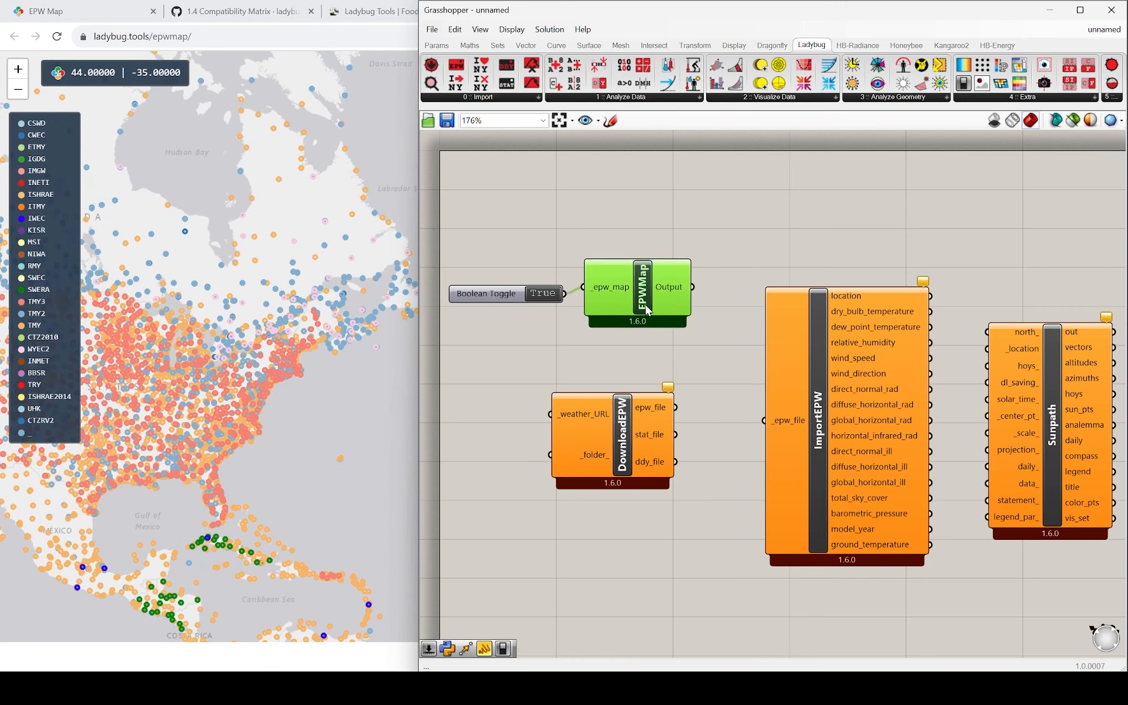
{"action": "double_click", "coordinate": [631, 214]}
{"action": "type", "text": "epw"}
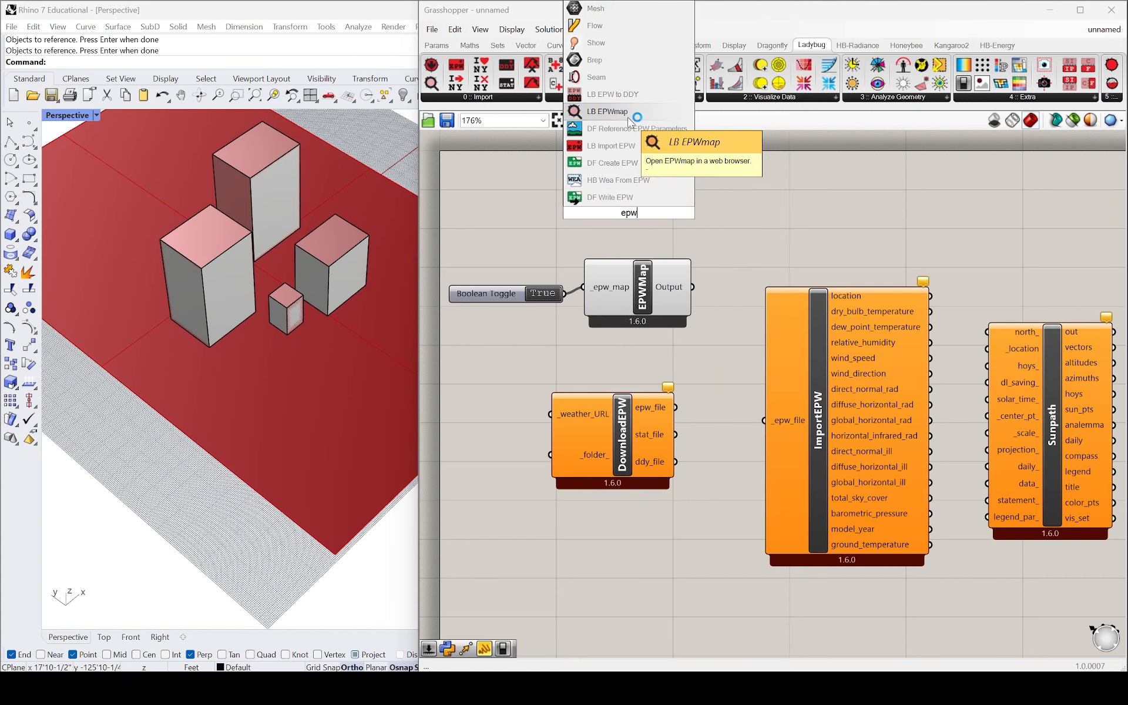
{"action": "left_click", "coordinate": [607, 111]}
{"action": "left_click", "coordinate": [626, 209]}
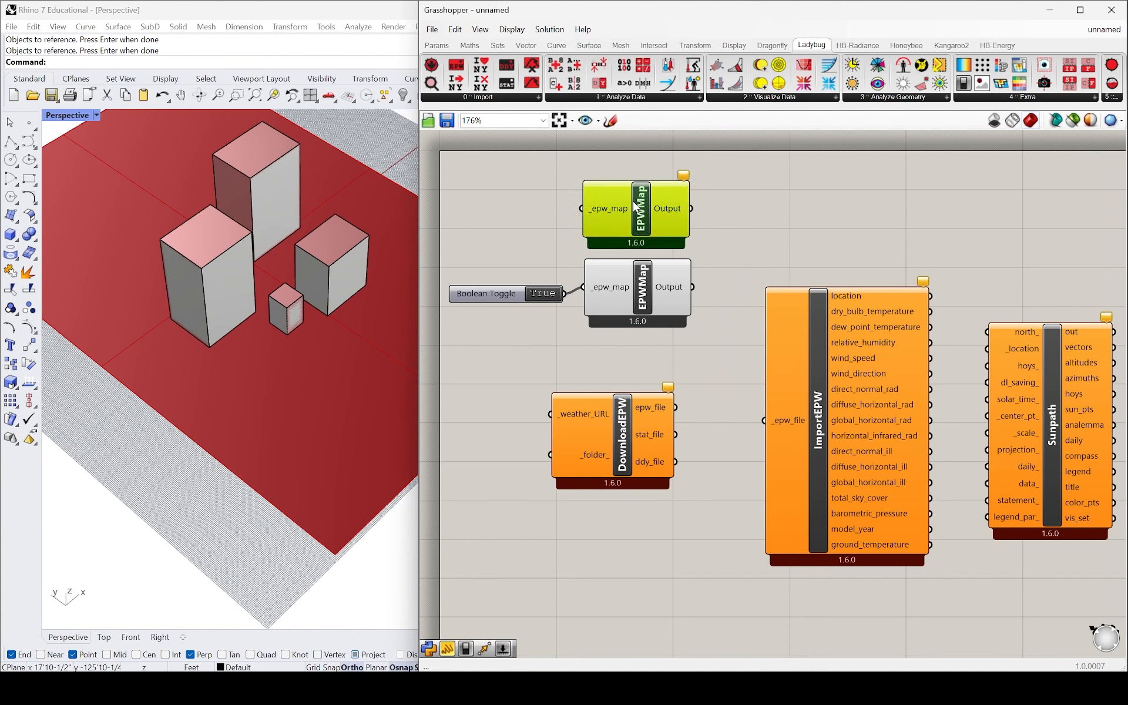
{"action": "key", "text": "Delete"}
- Move the Boolean Toggle slightly up beside the EPWMap component's input
{"action": "left_click_drag", "start_coordinate": [510, 306], "coordinate": [508, 292]}
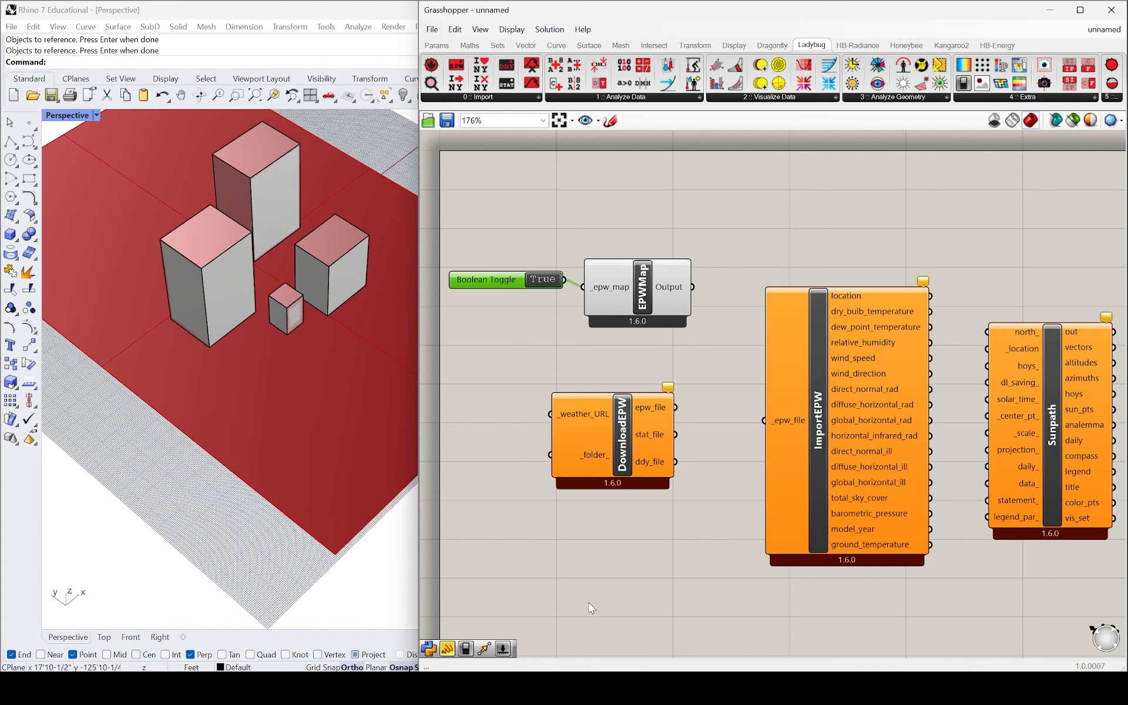
- Switch to the EPW Map page in the browser, search for philadelphia, and go to Philadelphia, Pennsylvania, United States
{"action": "left_click", "coordinate": [587, 687]}
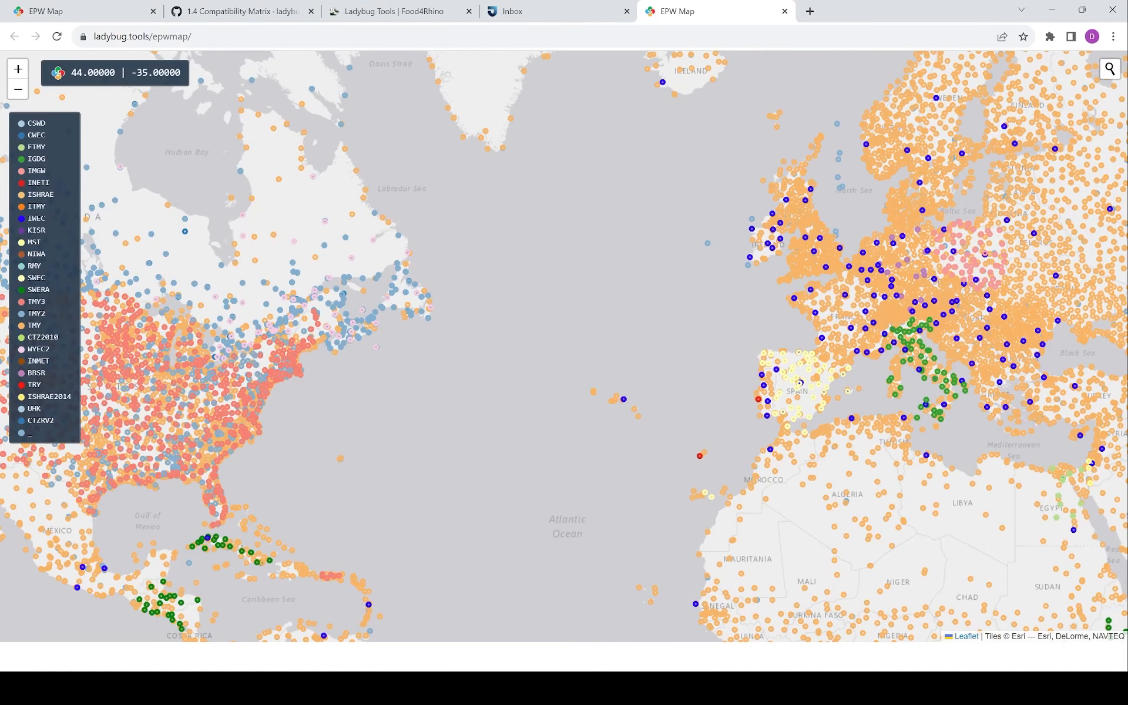
{"action": "left_click", "coordinate": [1110, 69]}
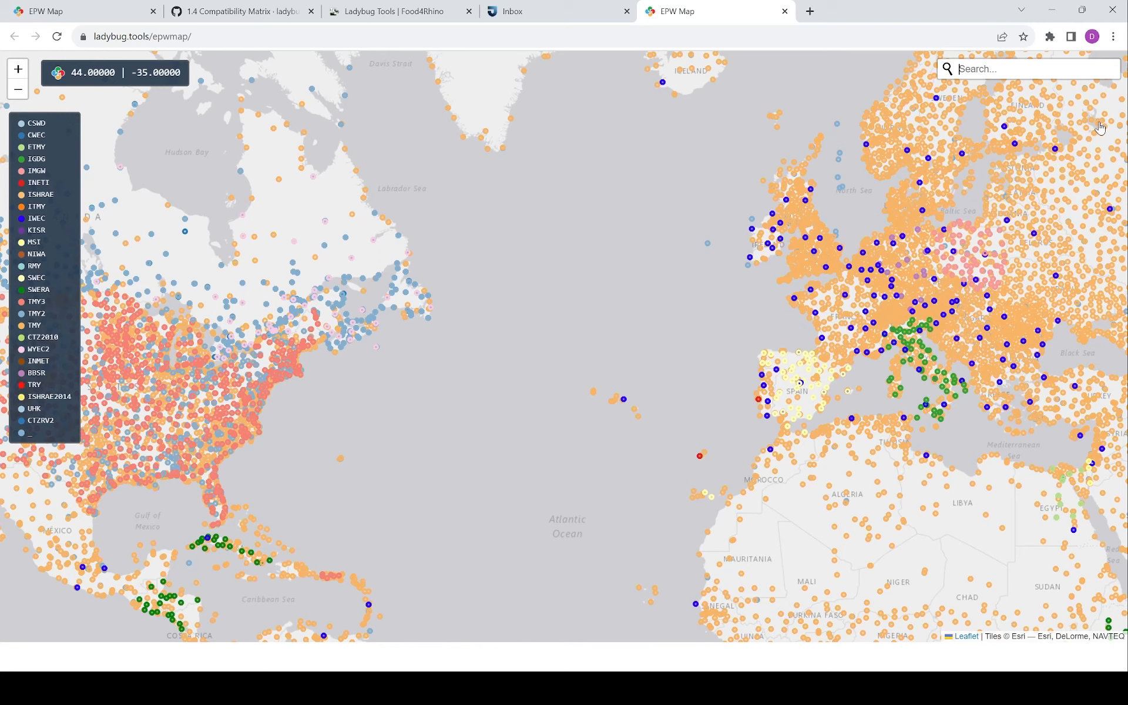
{"action": "type", "text": "philadelphia"}
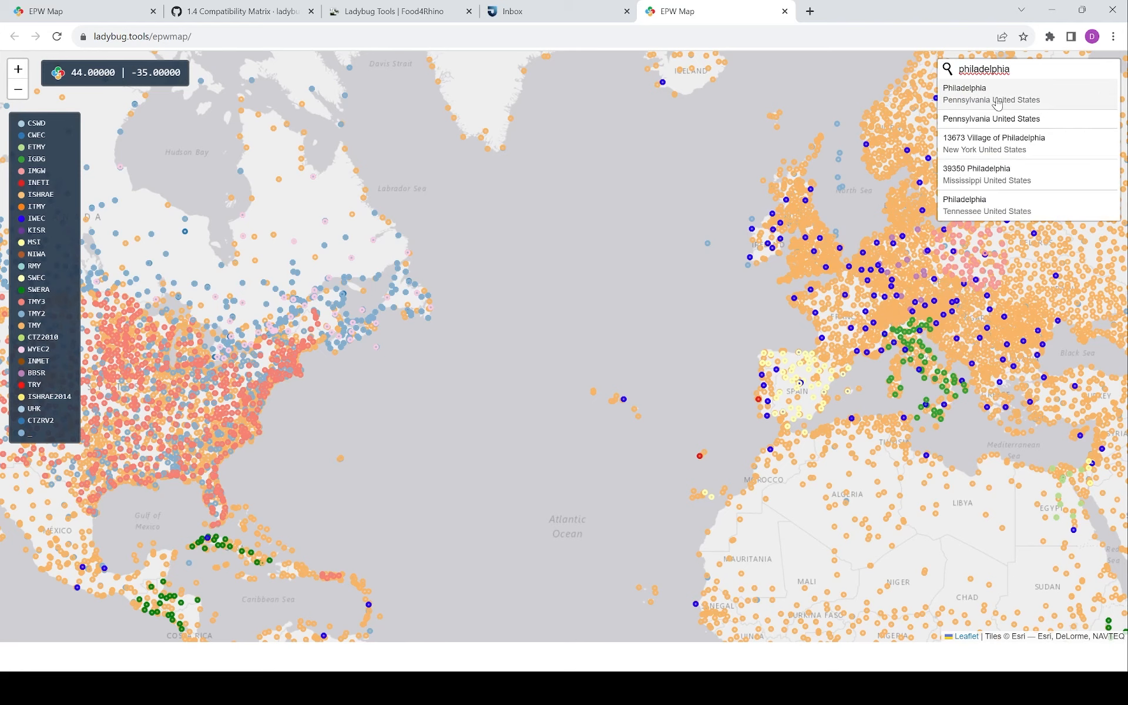
{"action": "left_click", "coordinate": [994, 94]}
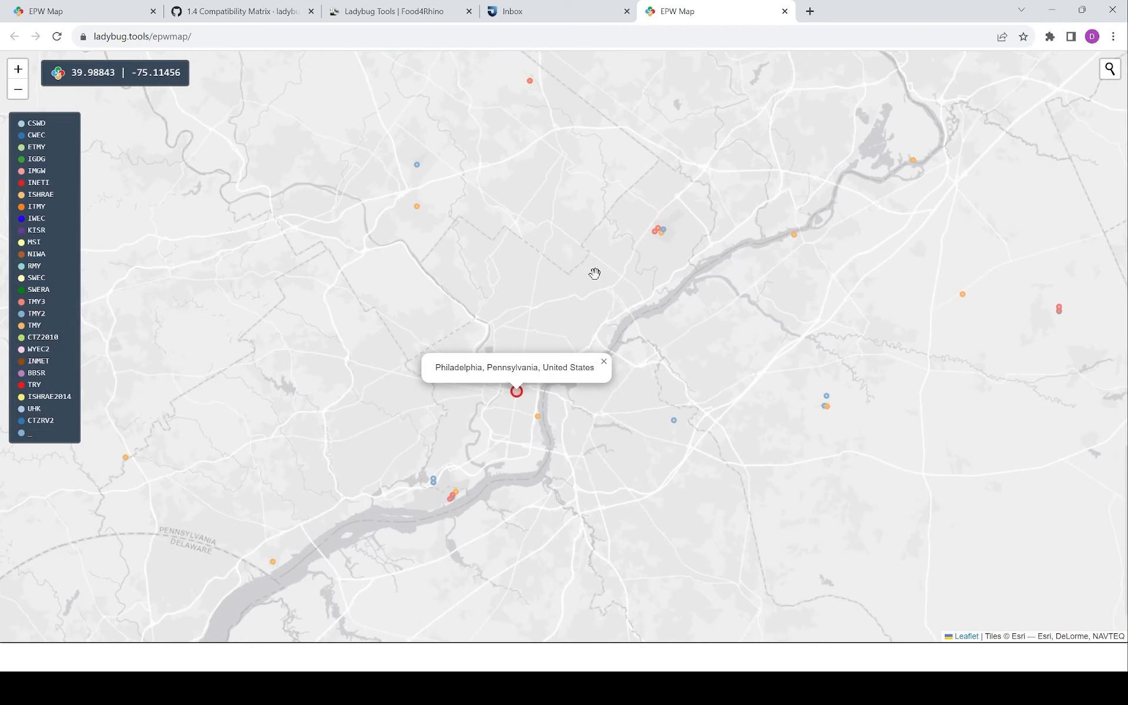
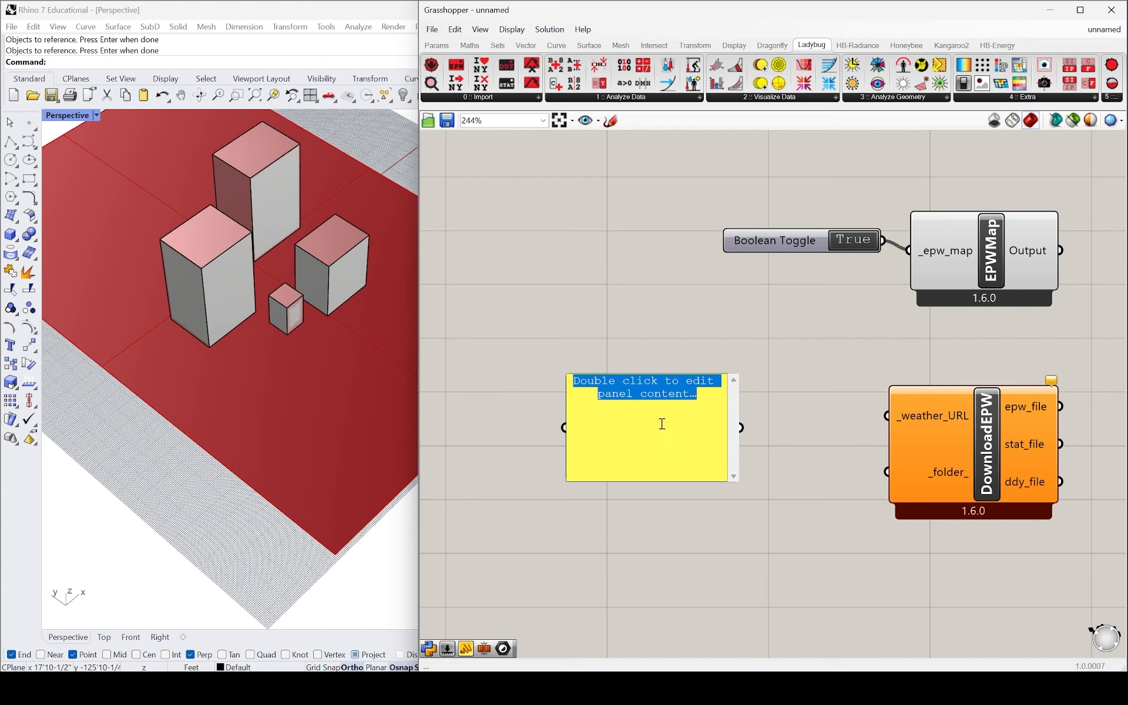
- Paste the copied Philadelphia weather file URL into the Panel and connect it to DownloadEPW's _weather_URL input
{"action": "key", "text": "ctrl+v"}
{"action": "left_click", "coordinate": [656, 320]}
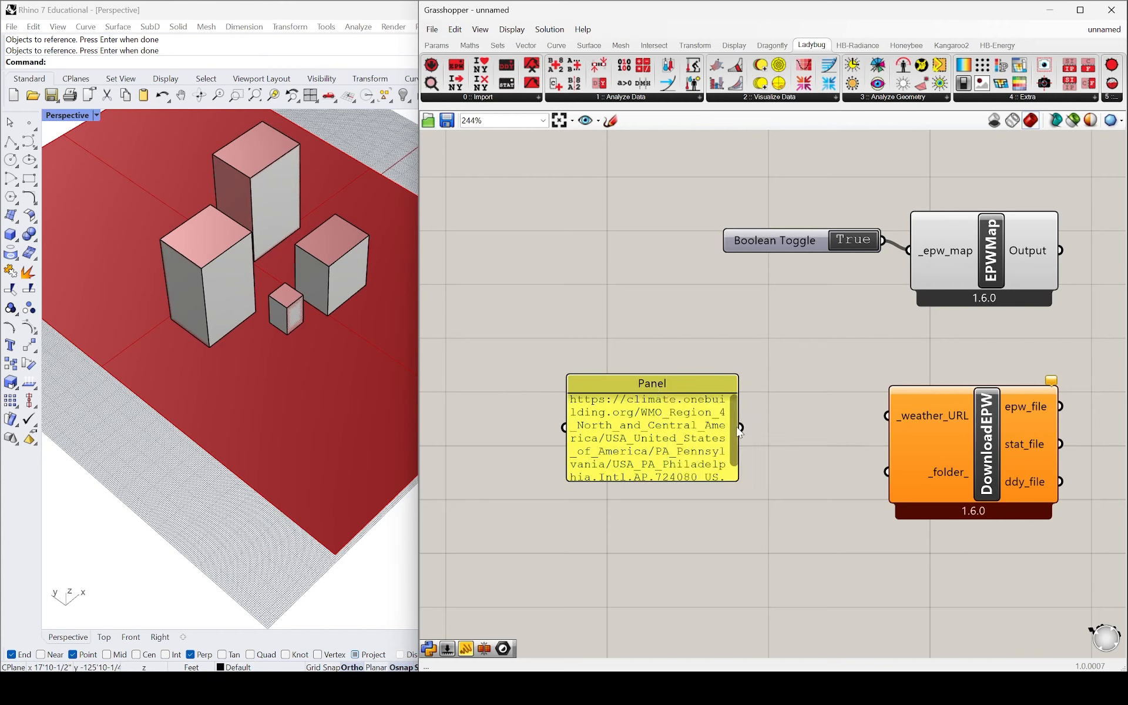
{"action": "left_click_drag", "start_coordinate": [739, 430], "coordinate": [888, 416]}
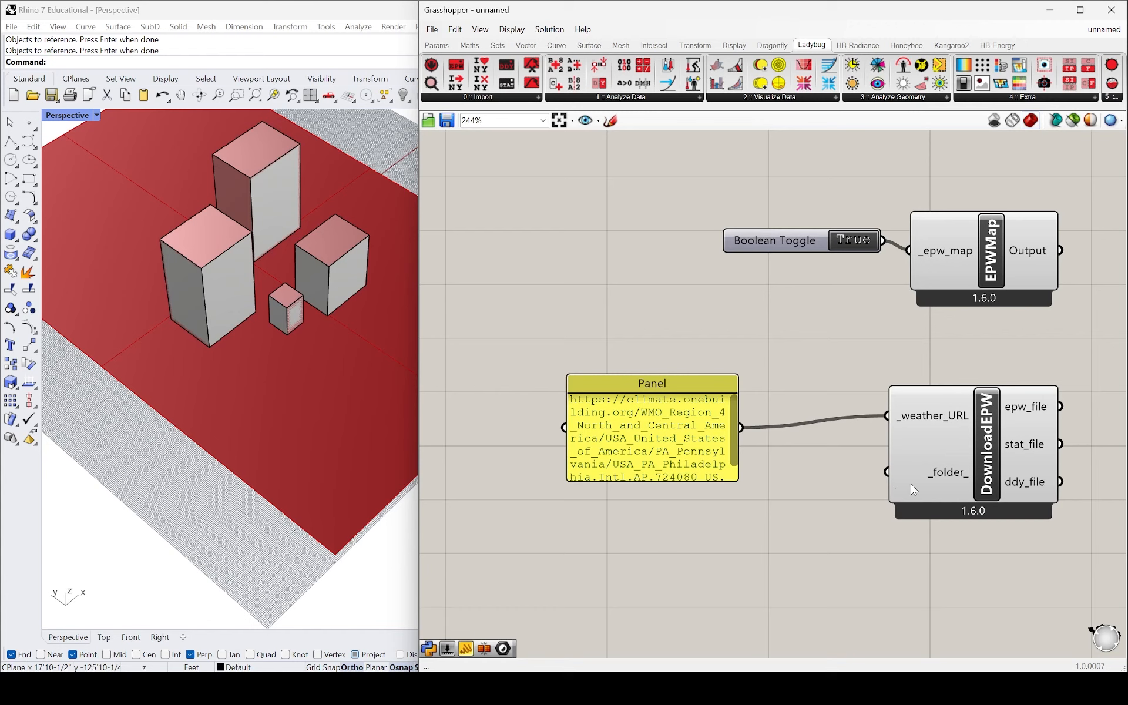
{"action": "mouse_move", "coordinate": [912, 485]}
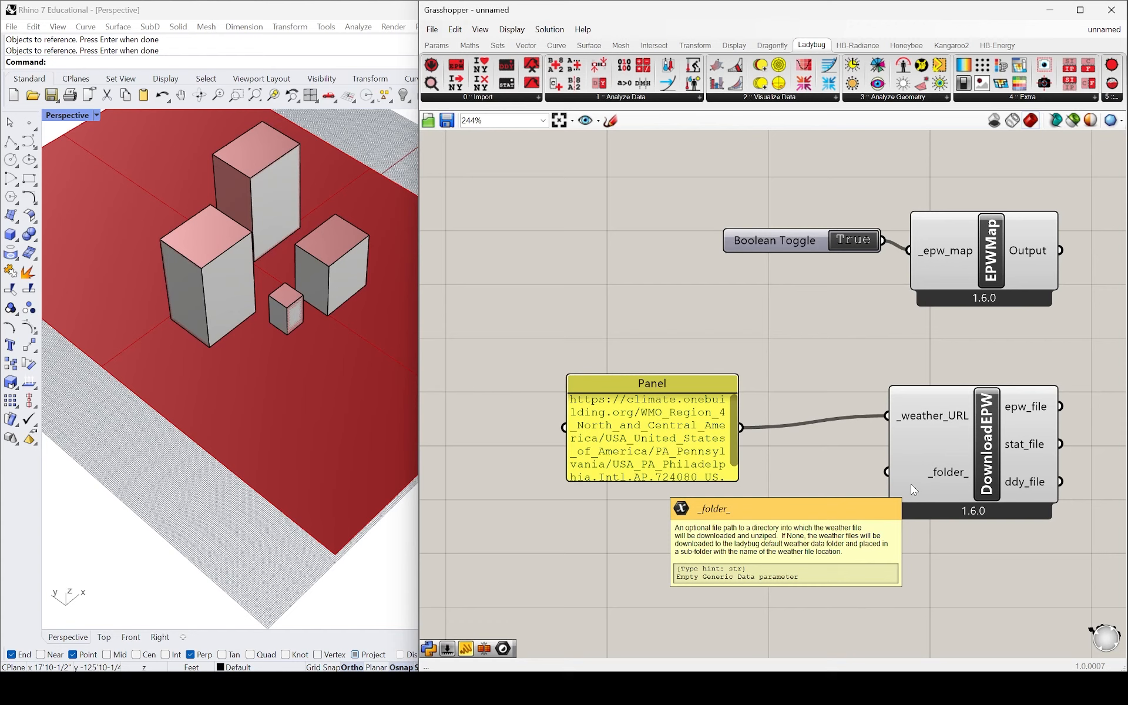
- Move the EPWMap component together with its Boolean Toggle farther left and slightly up on the canvas
{"action": "scroll", "coordinate": [664, 320], "scroll_direction": "down", "scroll_amount": 3}
{"action": "scroll", "coordinate": [900, 383], "scroll_direction": "up", "scroll_amount": 3}
{"action": "left_click_drag", "start_coordinate": [880, 163], "coordinate": [588, 277]}
{"action": "scroll", "coordinate": [671, 266], "scroll_direction": "down", "scroll_amount": 2}
{"action": "left_click_drag", "start_coordinate": [636, 241], "coordinate": [493, 220]}
{"action": "left_click", "coordinate": [739, 264]}
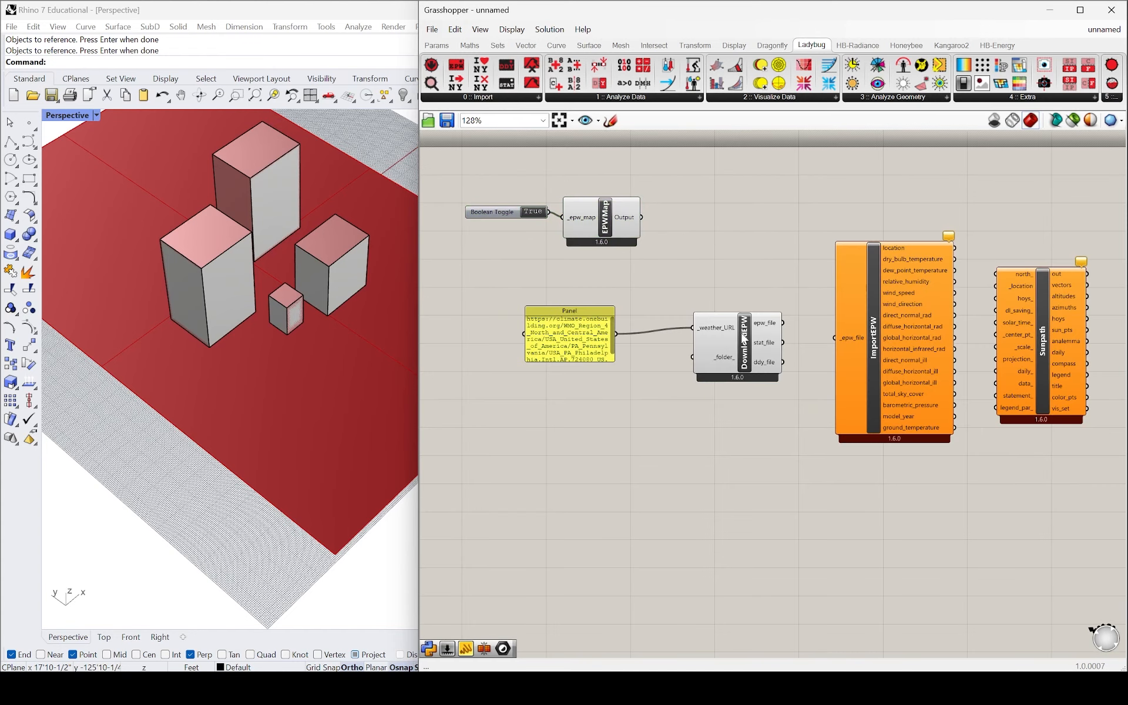
- Nudge DownloadEPW slightly left and connect its epw_file output to ImportEPW's _epw_file input
{"action": "scroll", "coordinate": [778, 325], "scroll_direction": "up", "scroll_amount": 2}
{"action": "left_click", "coordinate": [747, 324]}
{"action": "left_click_drag", "start_coordinate": [747, 326], "coordinate": [744, 326]}
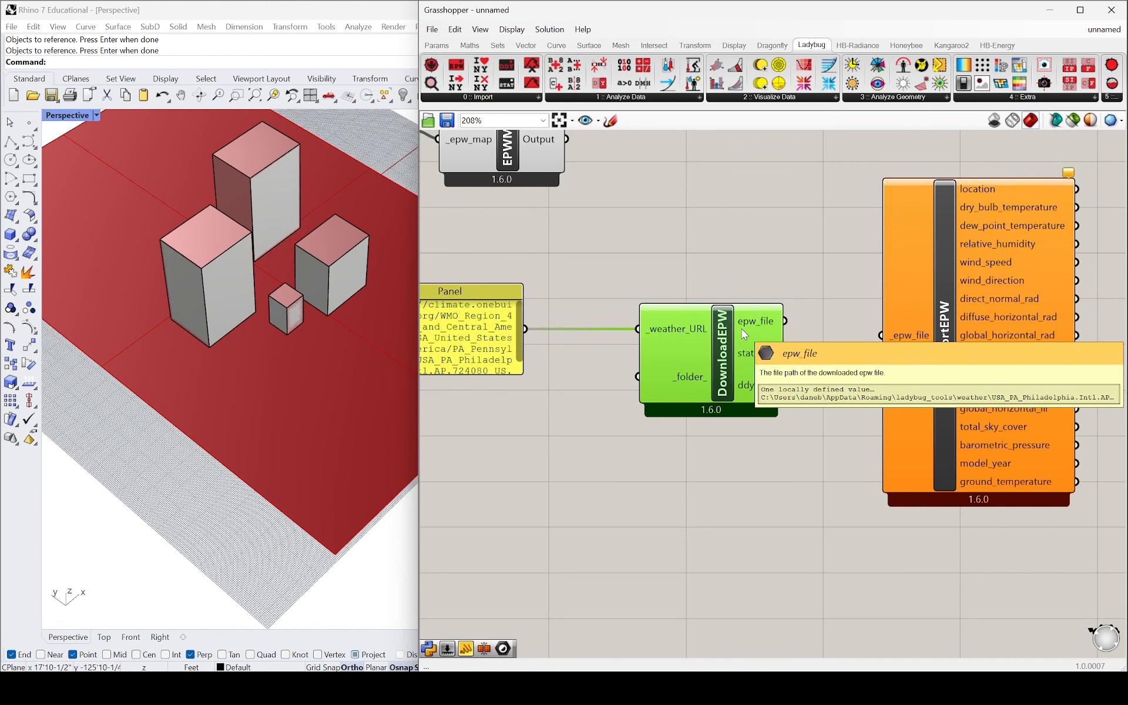
{"action": "left_click", "coordinate": [695, 255]}
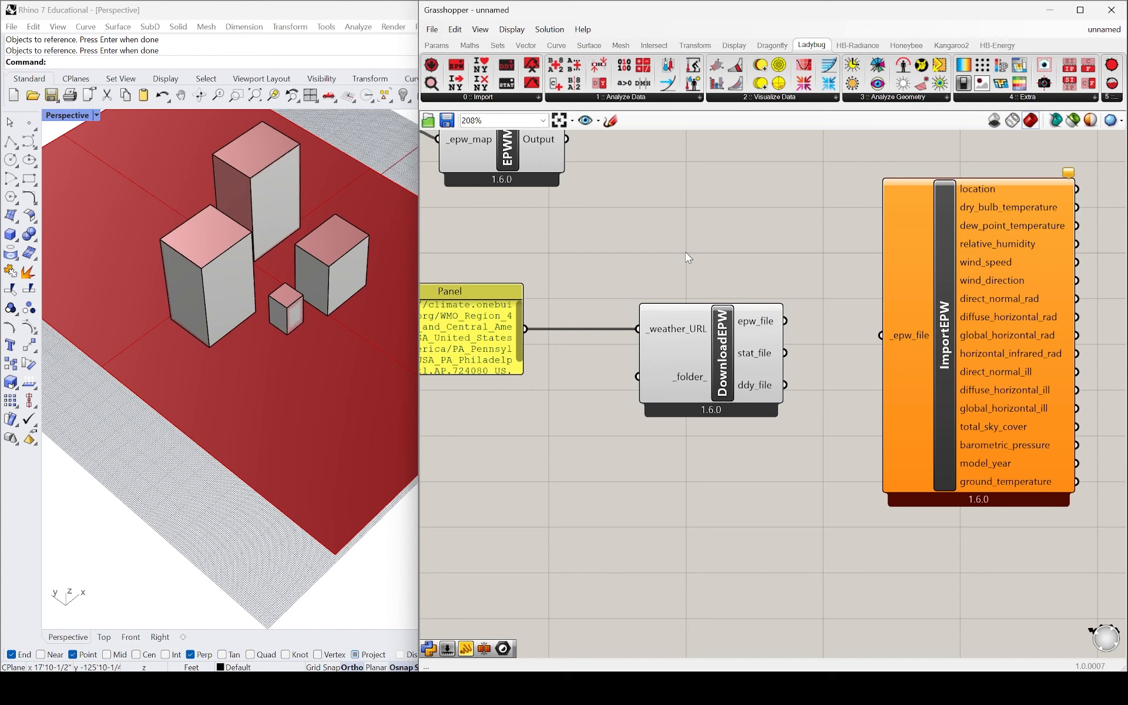
{"action": "left_click_drag", "start_coordinate": [785, 321], "coordinate": [880, 335]}
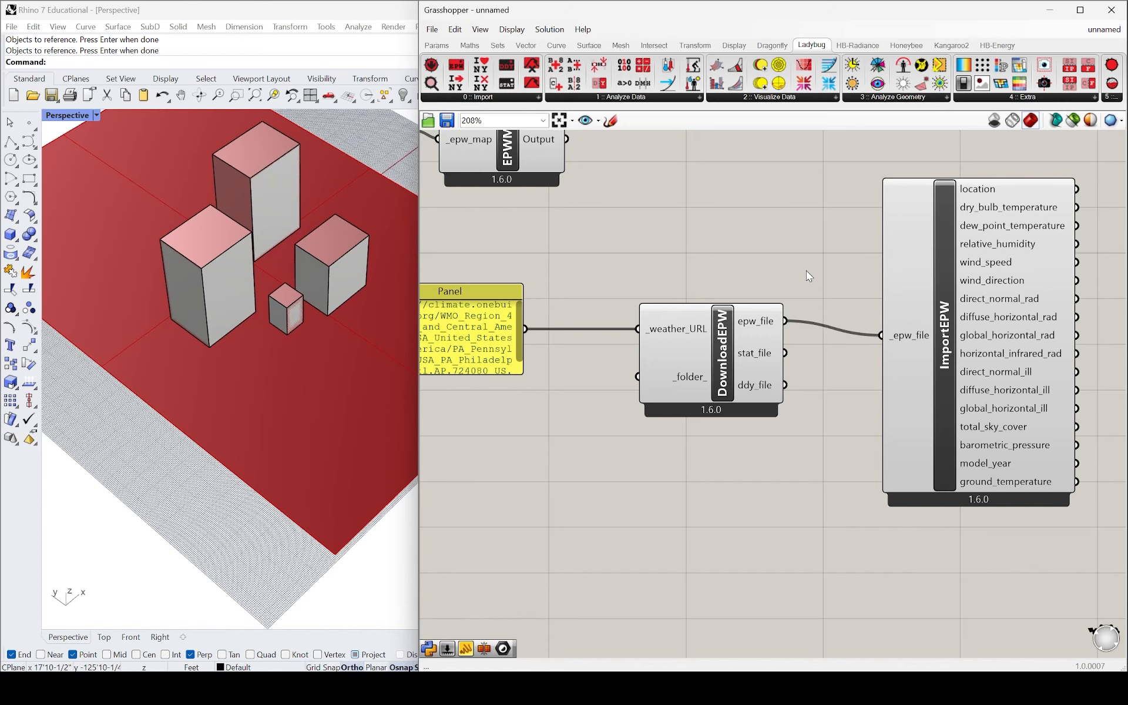
- Connect ImportEPW's location output to Sunpath's _location input to draw the sun path around the buildings
{"action": "scroll", "coordinate": [723, 286], "scroll_direction": "down", "scroll_amount": 4}
{"action": "scroll", "coordinate": [984, 249], "scroll_direction": "up", "scroll_amount": 2}
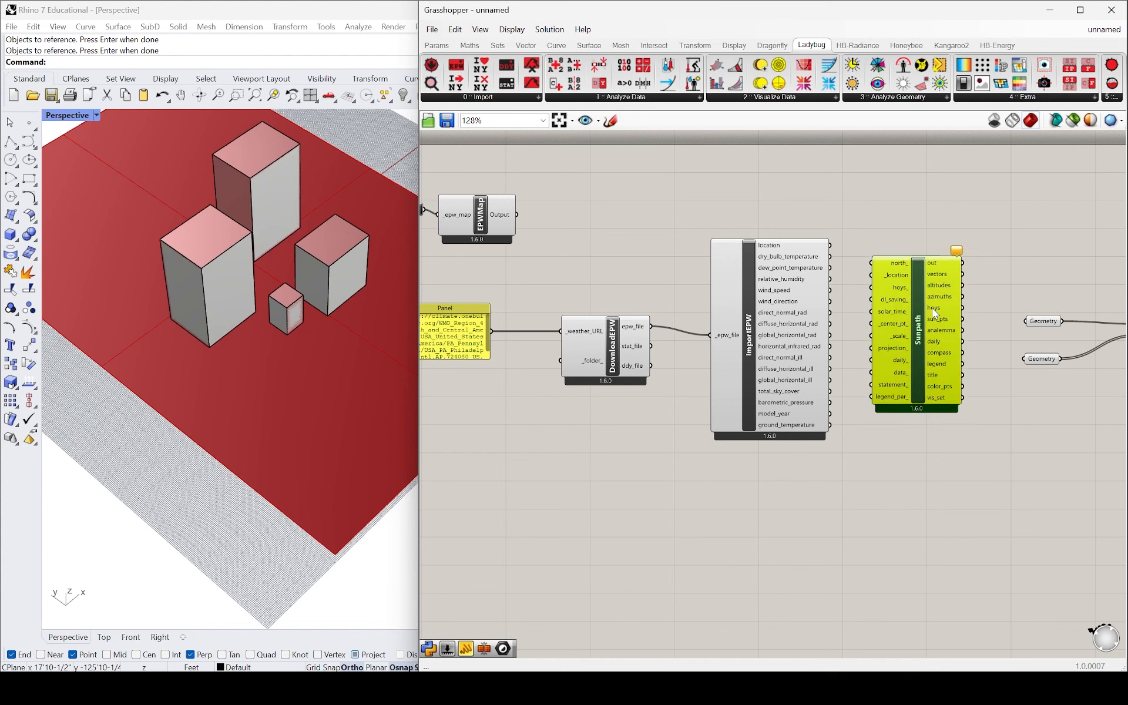
{"action": "scroll", "coordinate": [876, 264], "scroll_direction": "up", "scroll_amount": 2}
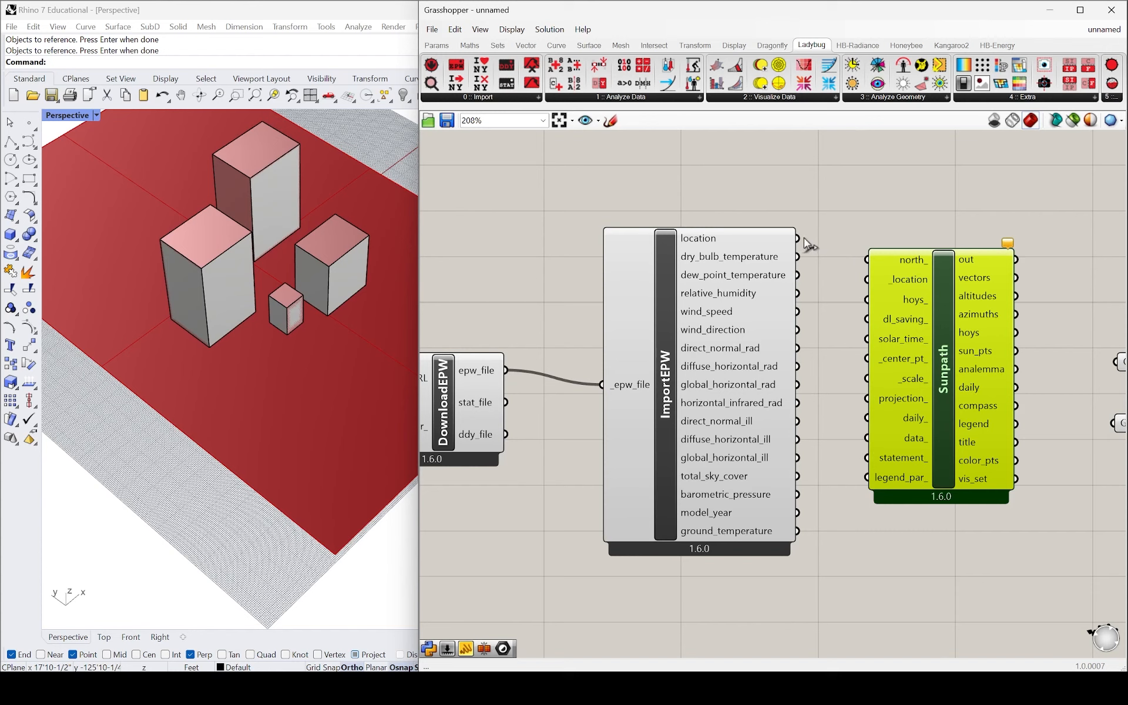
{"action": "left_click_drag", "start_coordinate": [799, 238], "coordinate": [866, 279]}
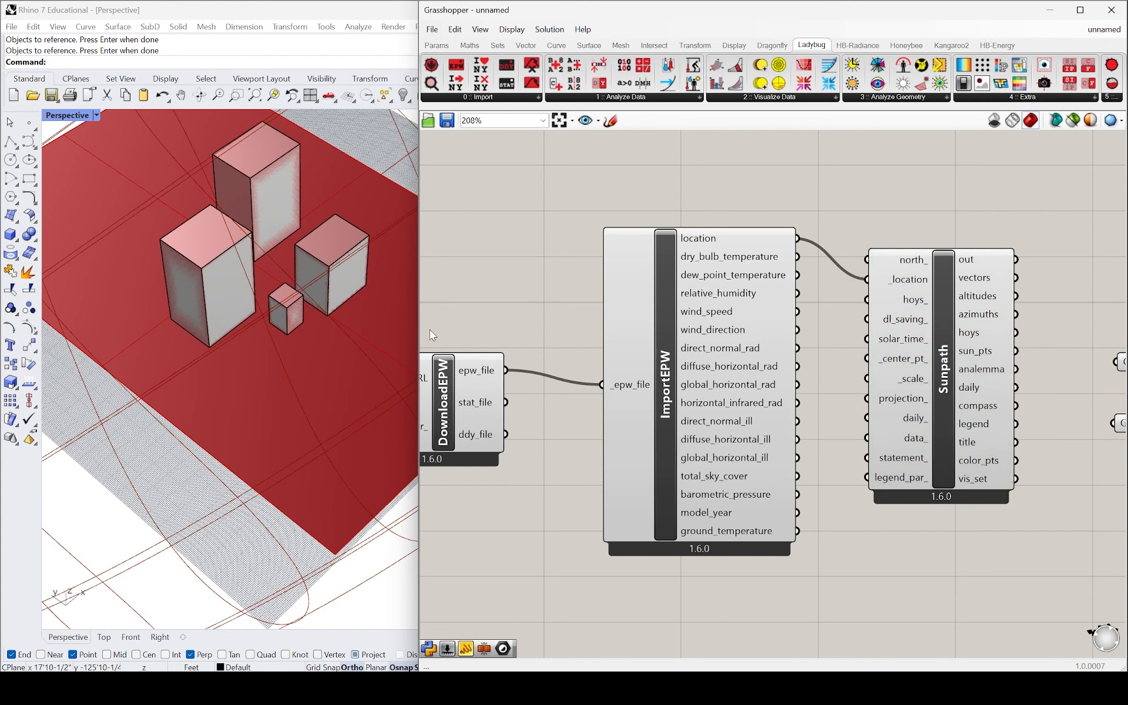
{"action": "scroll", "coordinate": [306, 288], "scroll_direction": "down", "scroll_amount": 10}
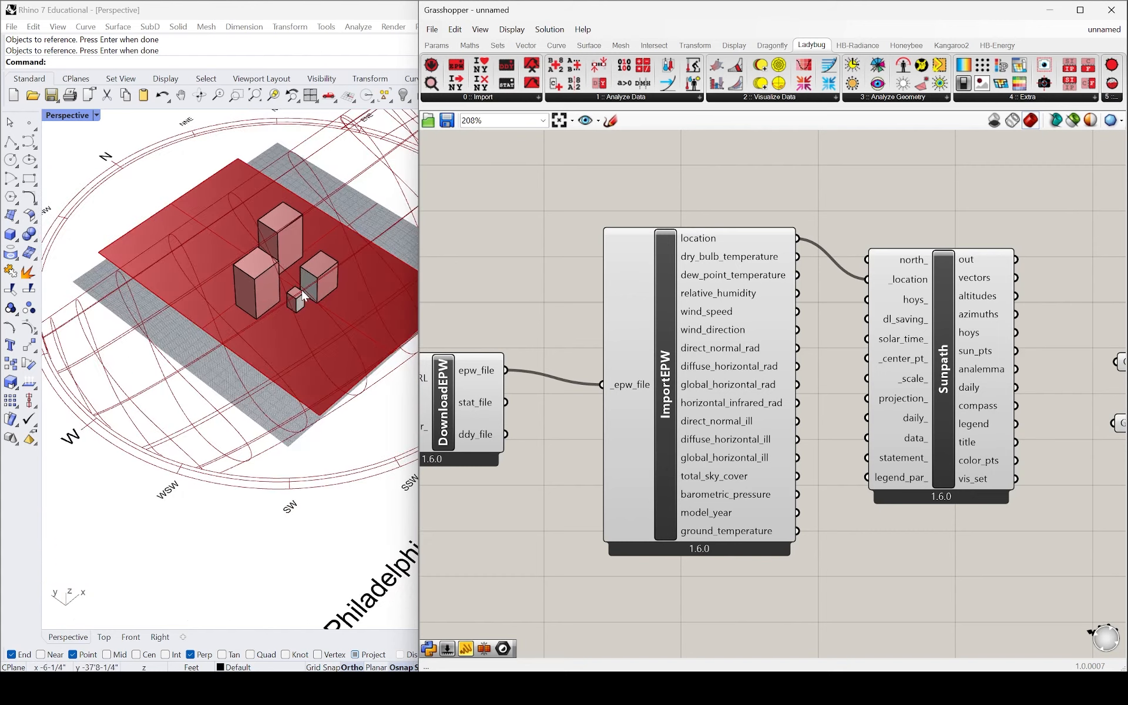
{"action": "right_click_drag", "start_coordinate": [326, 273], "coordinate": [281, 274]}
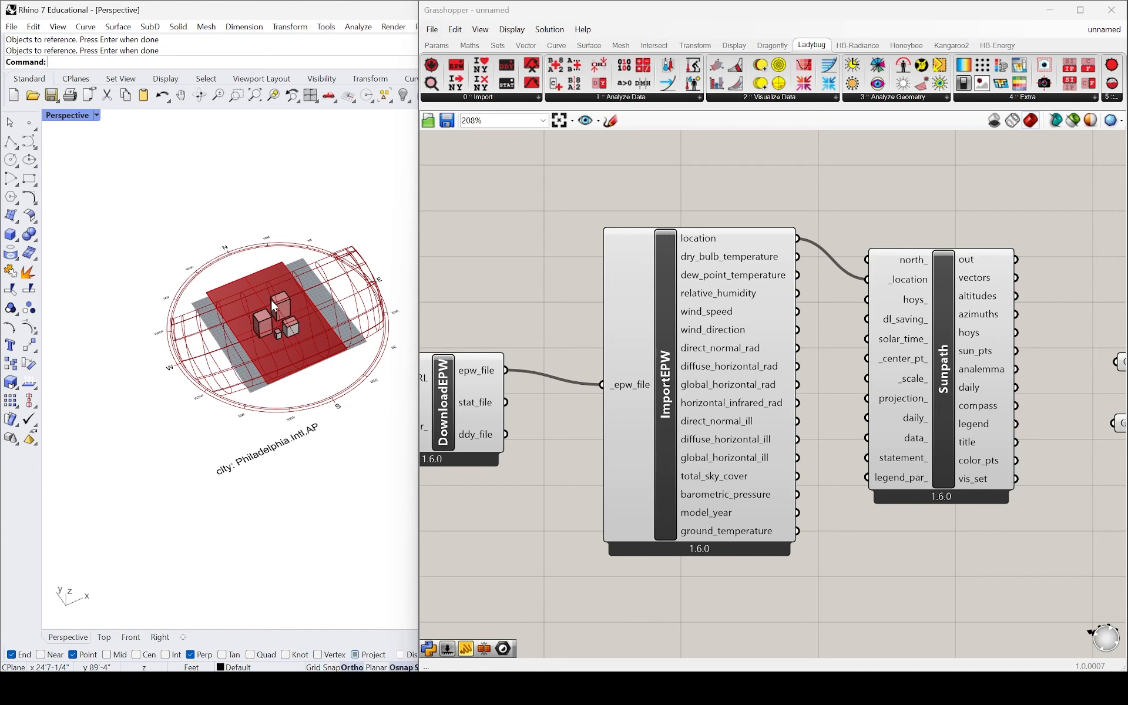
- Nudge the DownloadEPW component slightly up and right, between the URL Panel and ImportEPW
{"action": "scroll", "coordinate": [608, 377], "scroll_direction": "down", "scroll_amount": 6}
{"action": "scroll", "coordinate": [479, 357], "scroll_direction": "up", "scroll_amount": 5}
{"action": "right_click_drag", "start_coordinate": [529, 338], "coordinate": [622, 329]}
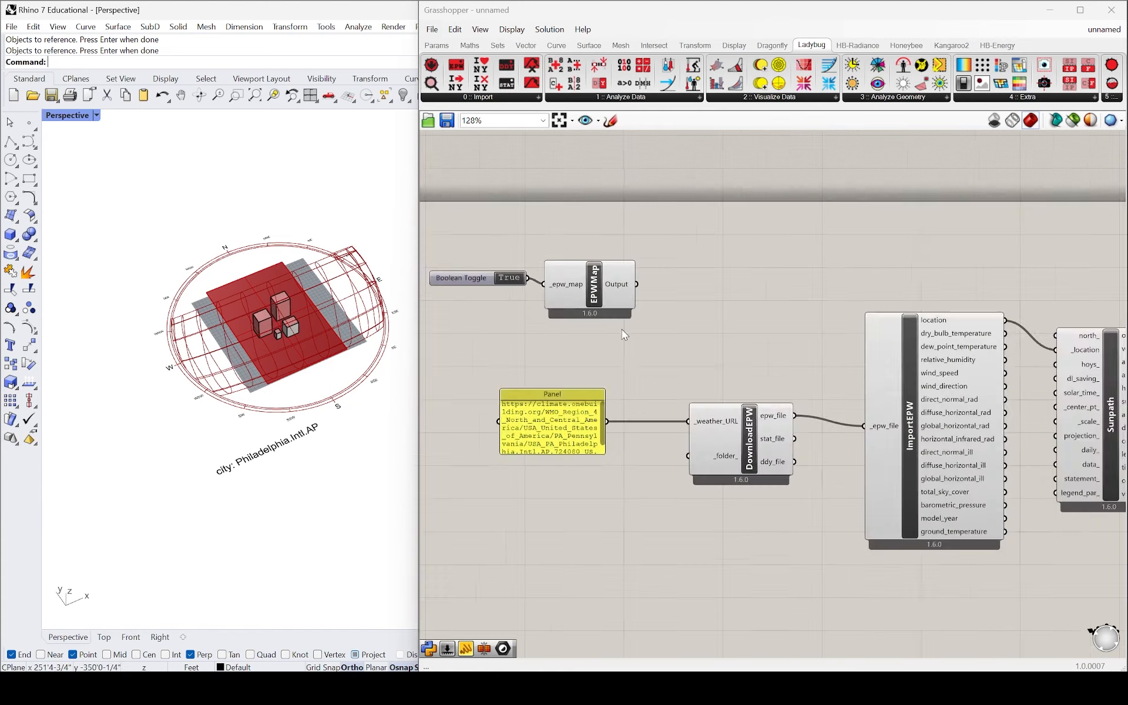
{"action": "scroll", "coordinate": [621, 329], "scroll_direction": "down", "scroll_amount": 2}
{"action": "scroll", "coordinate": [492, 297], "scroll_direction": "up", "scroll_amount": 4}
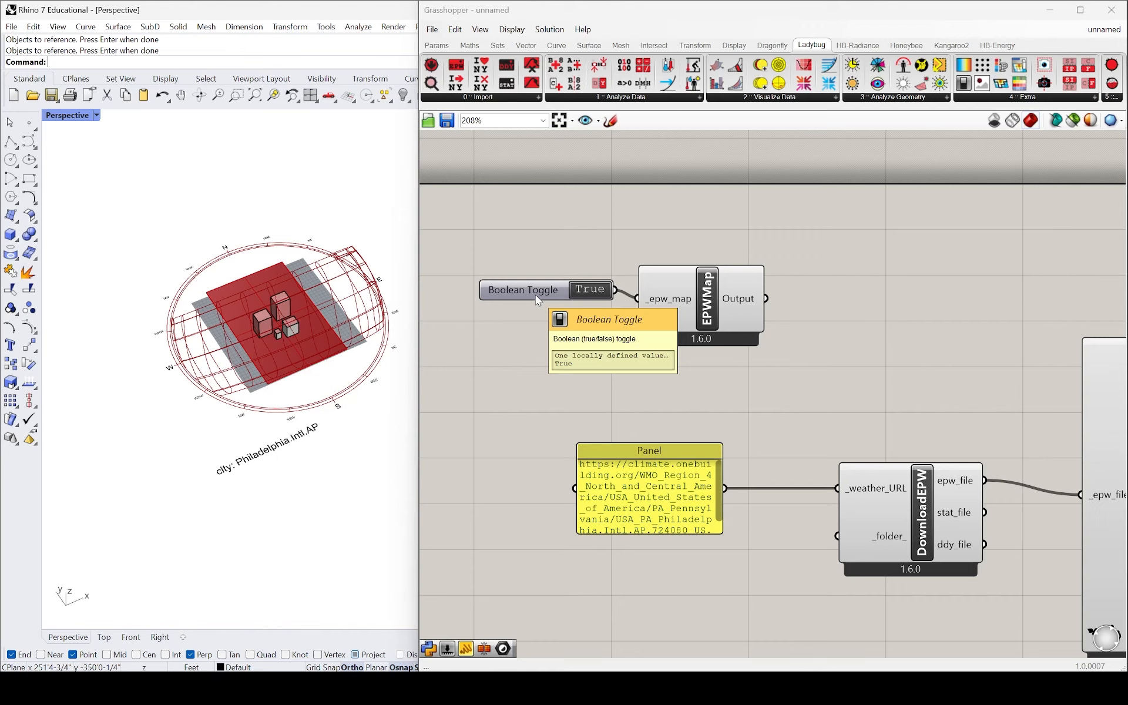
{"action": "scroll", "coordinate": [536, 300], "scroll_direction": "down", "scroll_amount": 4}
{"action": "scroll", "coordinate": [770, 338], "scroll_direction": "up", "scroll_amount": 3}
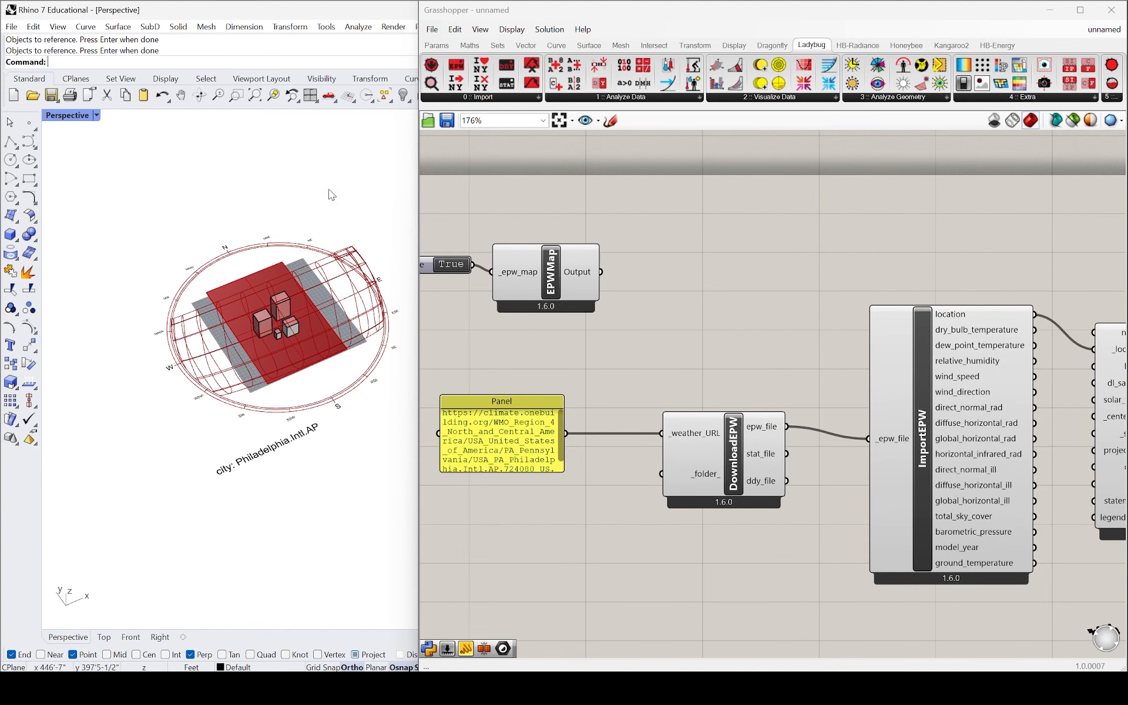
{"action": "left_click_drag", "start_coordinate": [722, 465], "coordinate": [726, 461]}
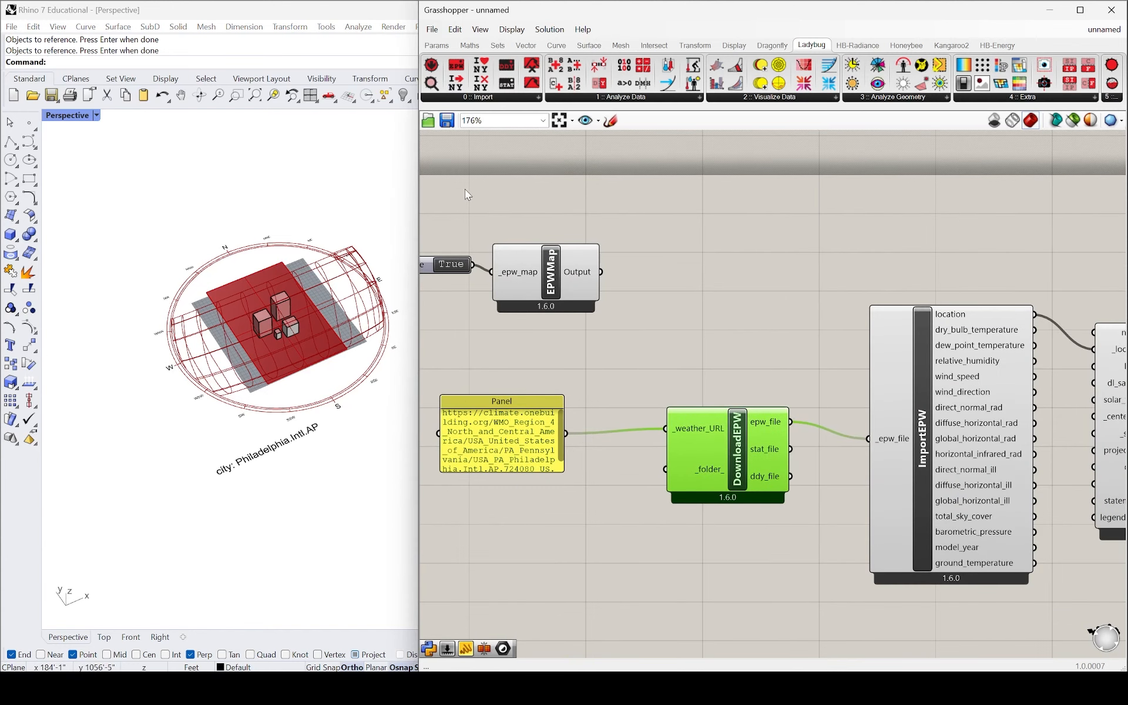
{"action": "left_click", "coordinate": [450, 97]}
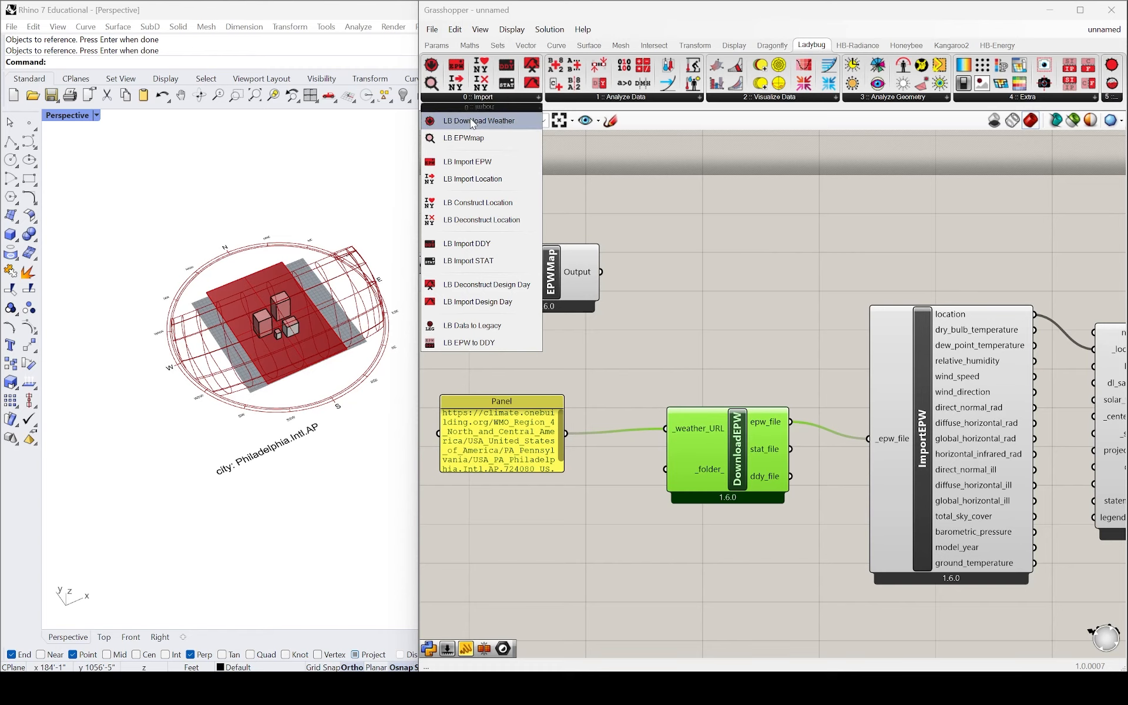
{"action": "left_click_drag", "start_coordinate": [474, 124], "coordinate": [742, 315]}
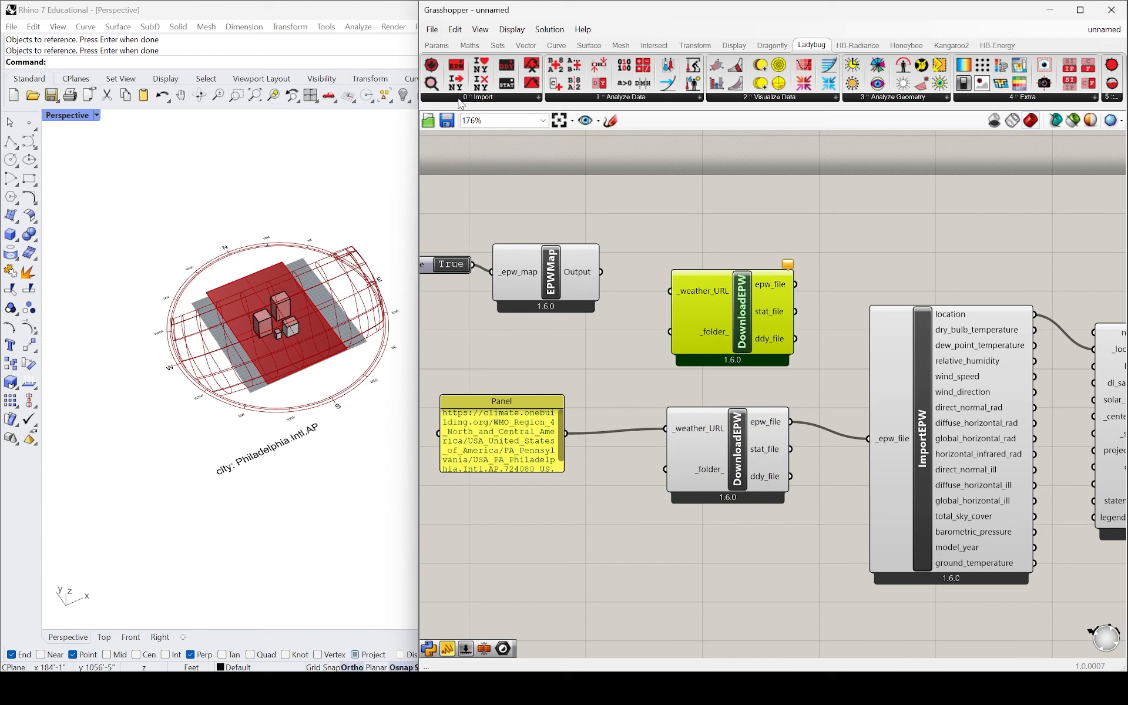
{"action": "left_click", "coordinate": [461, 97]}
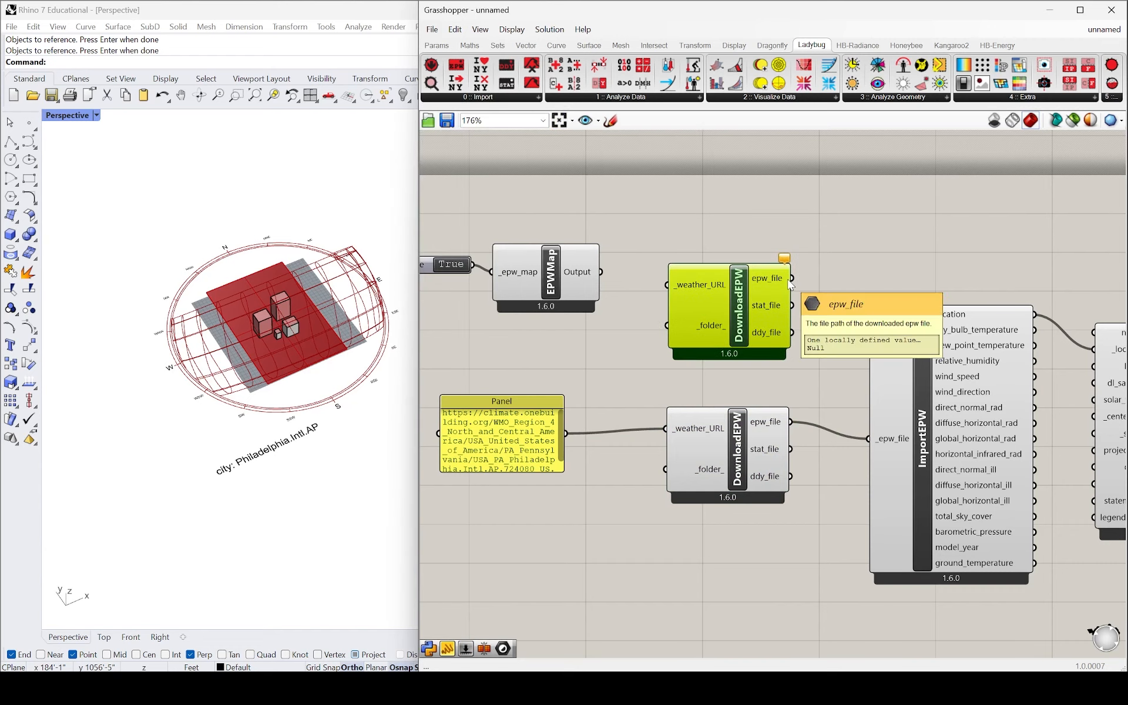
{"action": "key", "text": "Delete"}
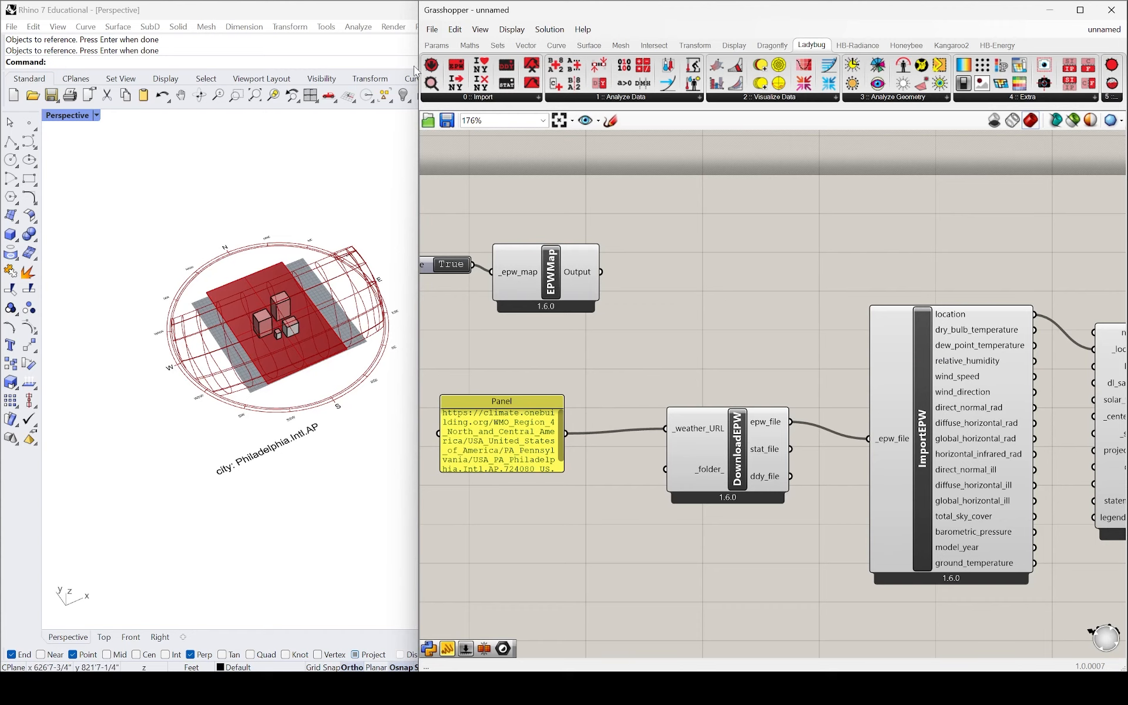
{"action": "left_click", "coordinate": [483, 101]}
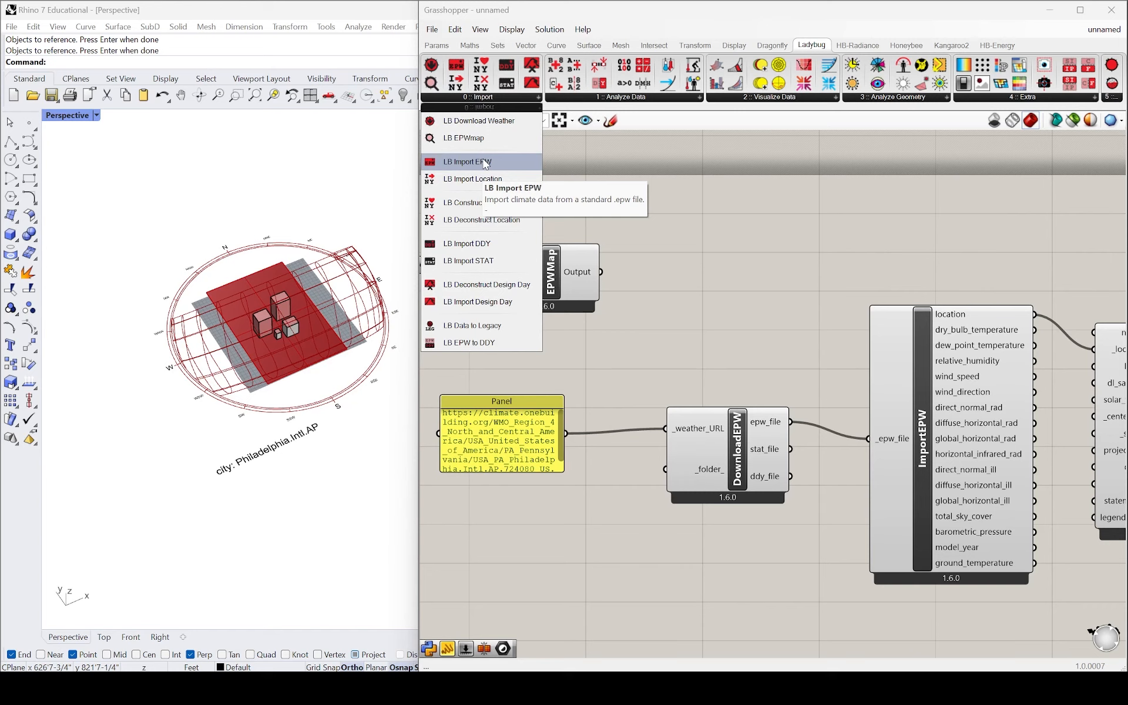
{"action": "left_click_drag", "start_coordinate": [470, 169], "coordinate": [729, 262]}
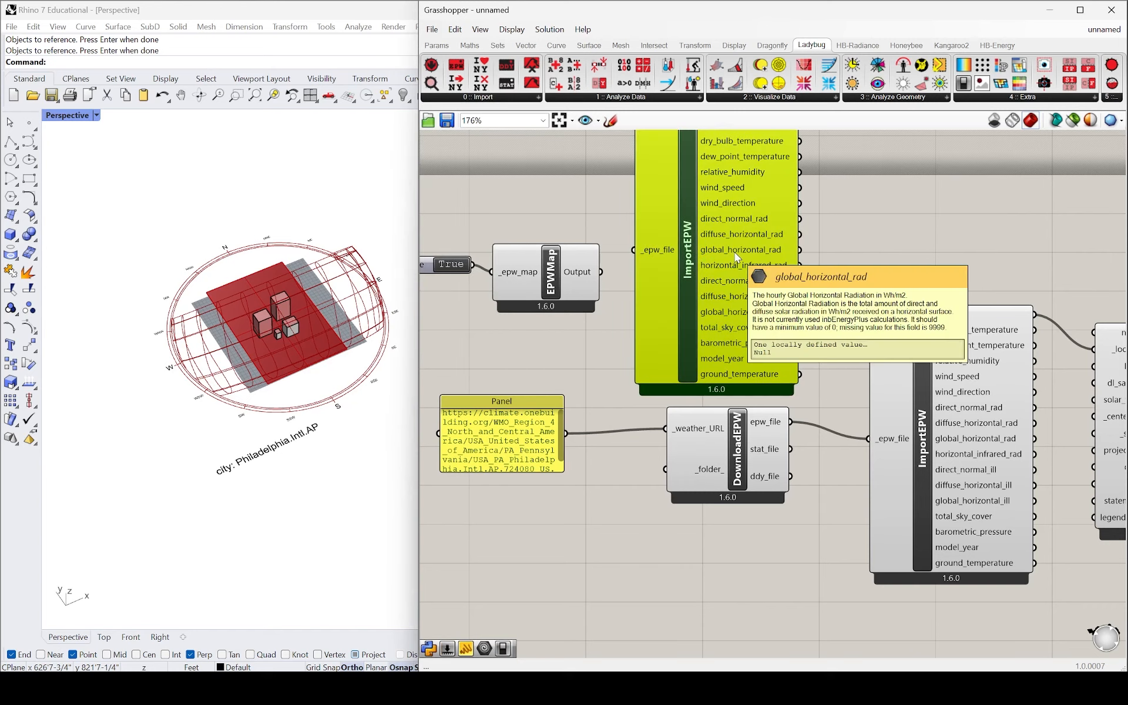
{"action": "key", "text": "Delete"}
- Move the Sunpath component up so its _location input lines up with ImportEPW's location output
{"action": "scroll", "coordinate": [735, 253], "scroll_direction": "down", "scroll_amount": 4}
{"action": "scroll", "coordinate": [899, 281], "scroll_direction": "up", "scroll_amount": 3}
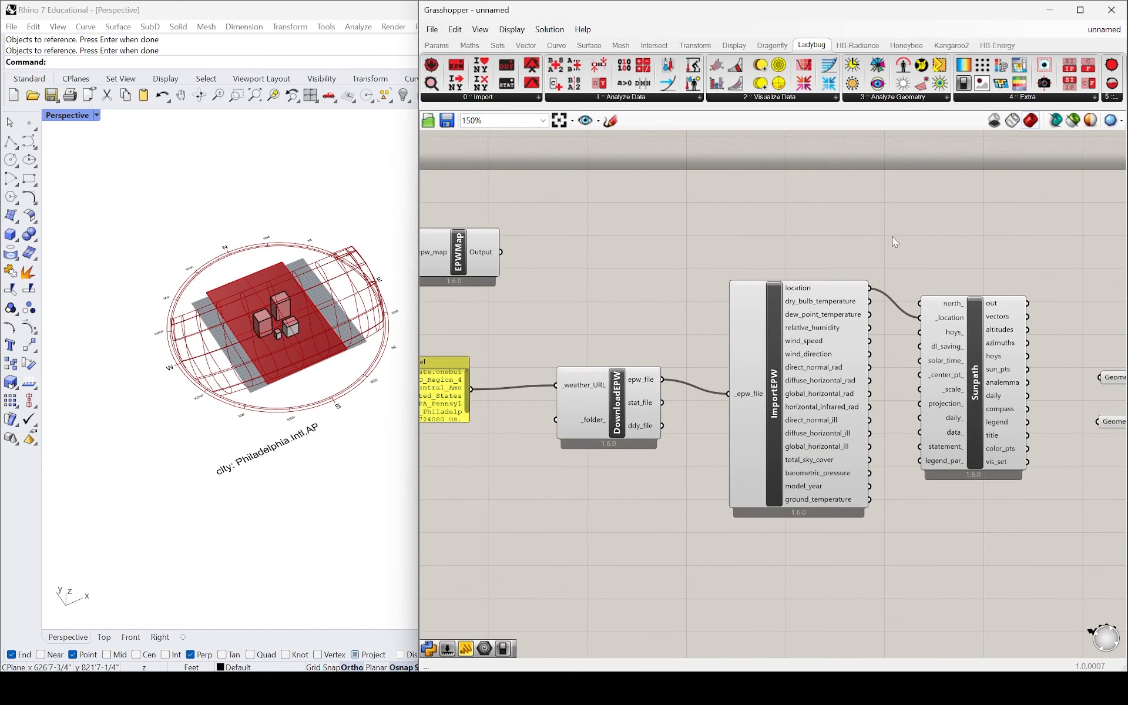
{"action": "left_click_drag", "start_coordinate": [991, 387], "coordinate": [986, 357]}
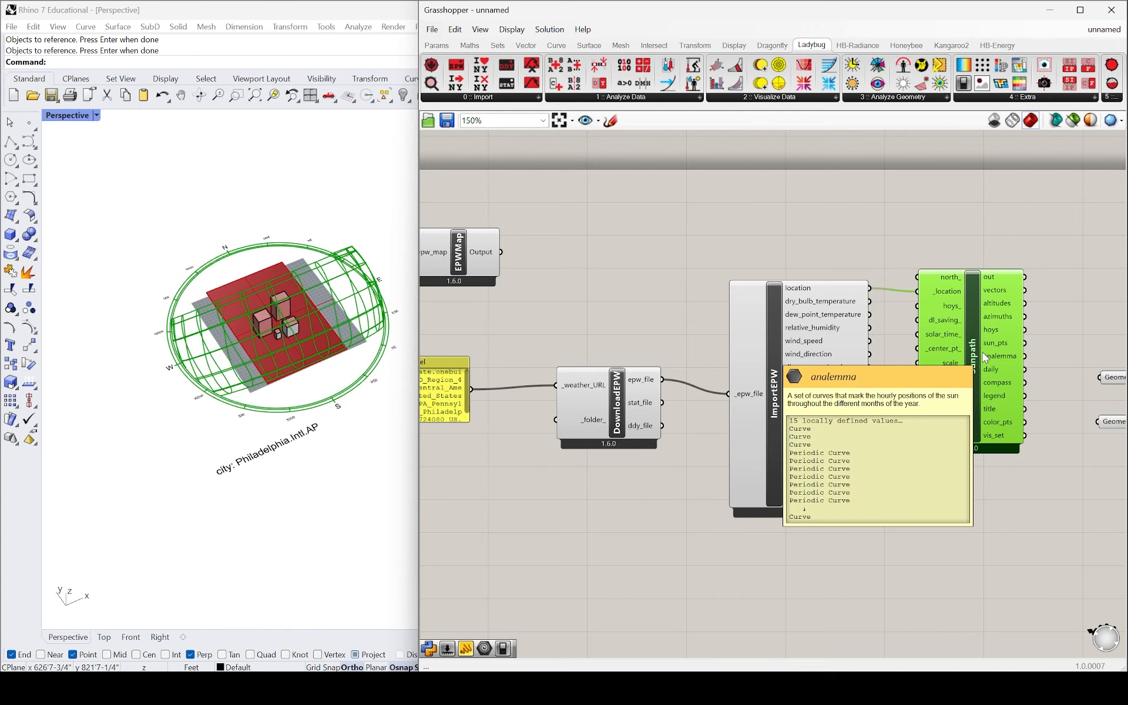
- Examine the sun path dome and compass around the buildings from a low side angle in the Rhino viewport
{"action": "scroll", "coordinate": [562, 274], "scroll_direction": "down", "scroll_amount": 4}
{"action": "scroll", "coordinate": [951, 281], "scroll_direction": "up", "scroll_amount": 3}
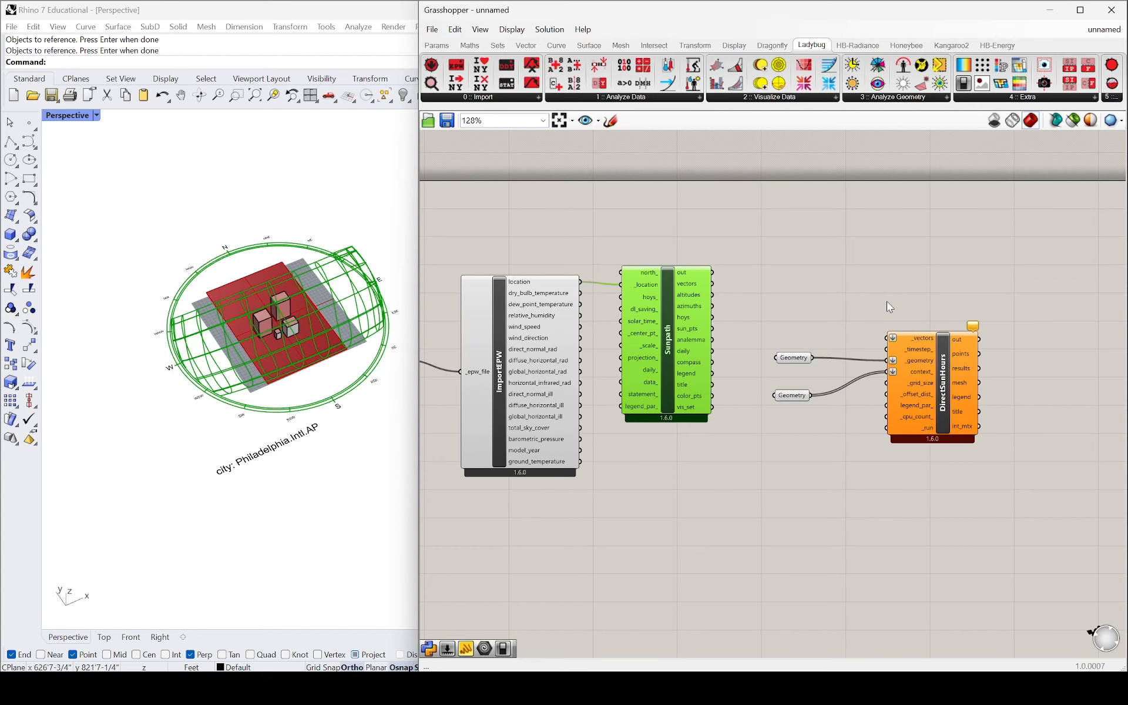
{"action": "scroll", "coordinate": [256, 294], "scroll_direction": "up", "scroll_amount": 7}
{"action": "right_click_drag", "start_coordinate": [256, 297], "coordinate": [346, 314]}
{"action": "scroll", "coordinate": [199, 339], "scroll_direction": "down", "scroll_amount": 6}
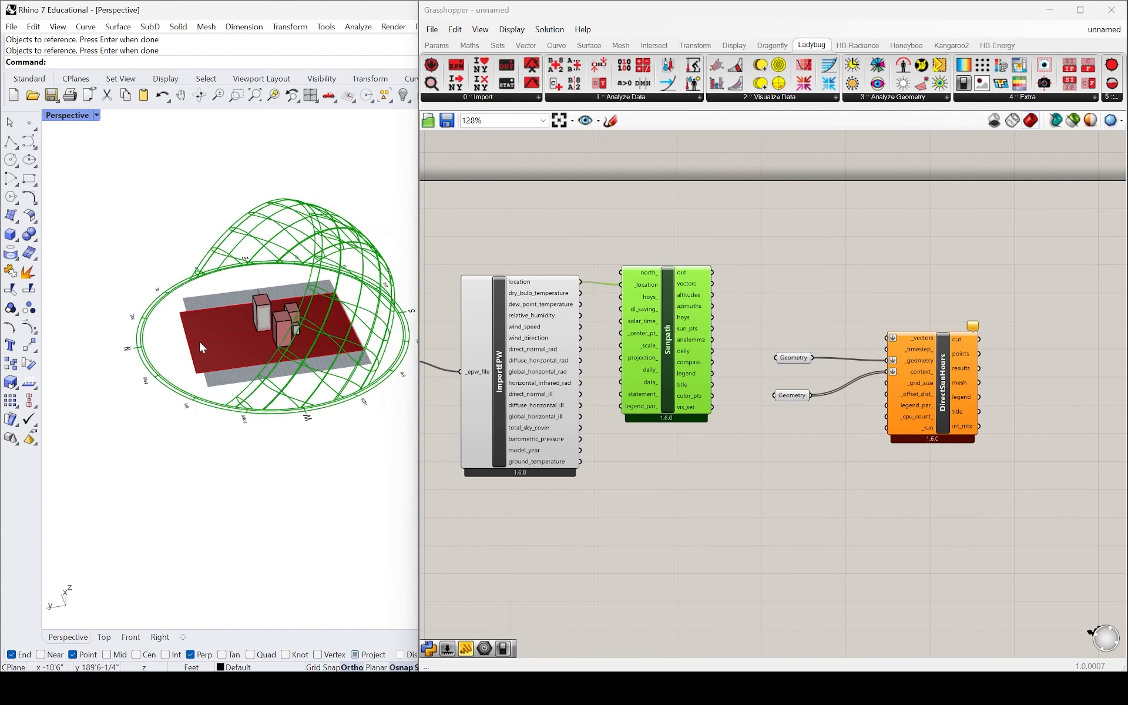
{"action": "scroll", "coordinate": [198, 339], "scroll_direction": "up", "scroll_amount": 2}
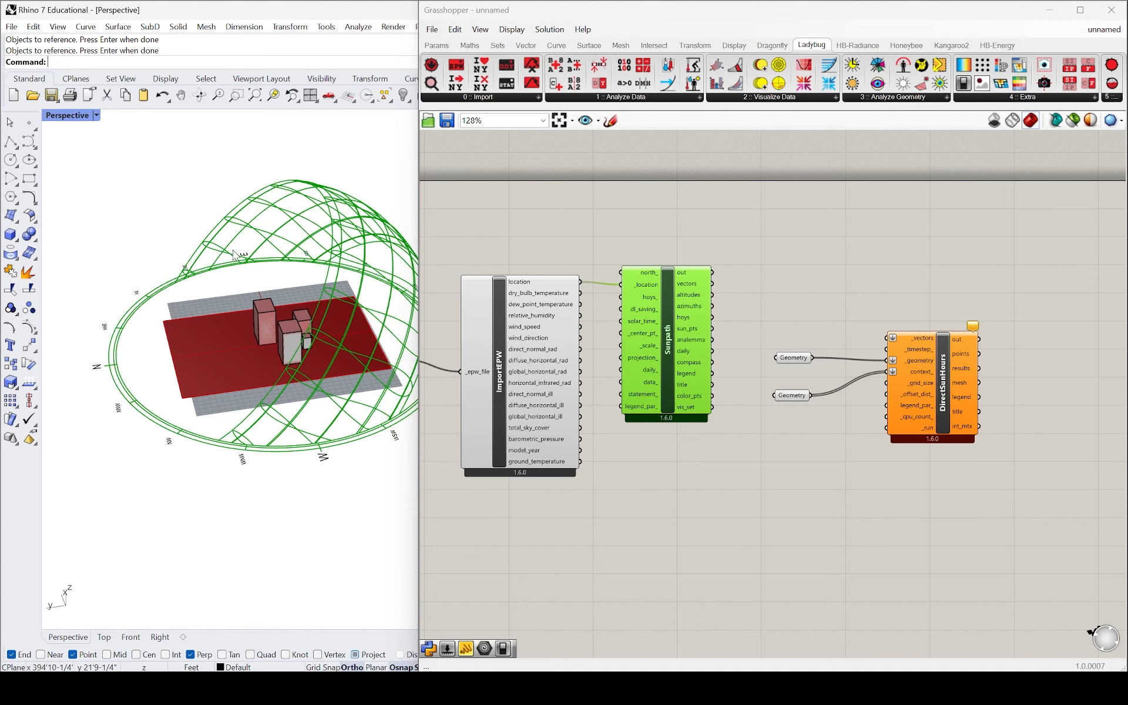
- Deselect Sunpath and connect its vectors output to DirectSunHours' _vectors input
{"action": "scroll", "coordinate": [755, 294], "scroll_direction": "up", "scroll_amount": 3}
{"action": "left_click", "coordinate": [755, 294]}
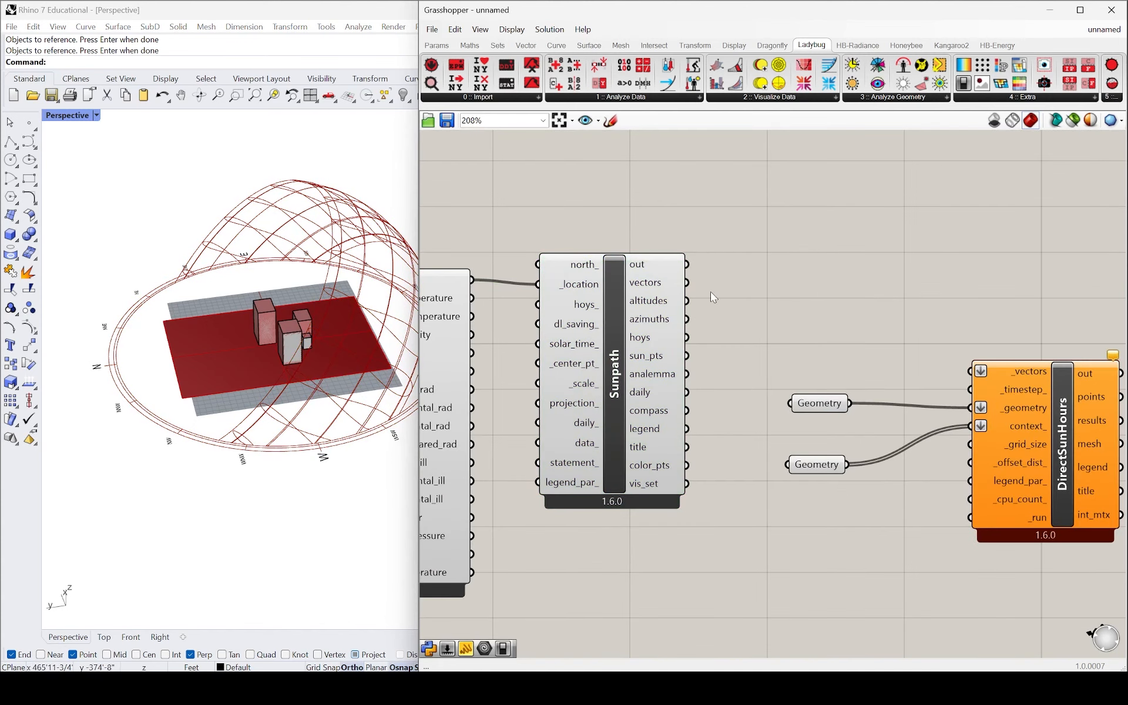
{"action": "left_click_drag", "start_coordinate": [686, 283], "coordinate": [971, 371]}
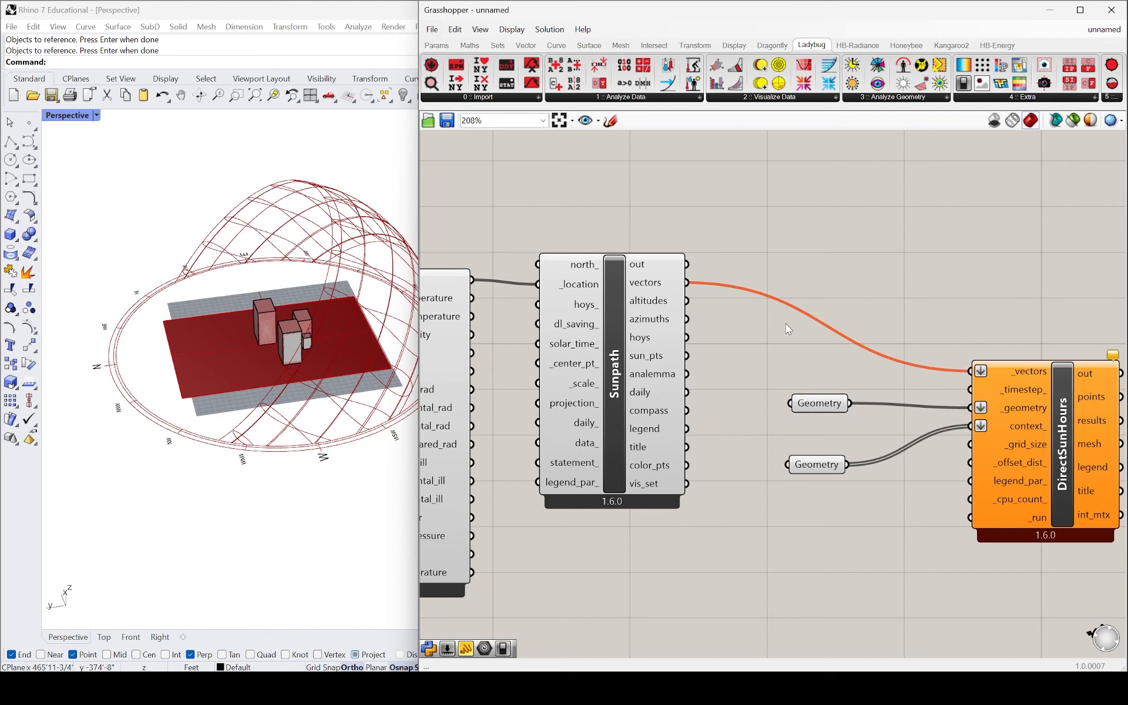
- Add a Boolean parameter below the two Geometry parameters, on the input side of DirectSunHours
{"action": "scroll", "coordinate": [1007, 370], "scroll_direction": "down", "scroll_amount": 3}
{"action": "scroll", "coordinate": [1034, 358], "scroll_direction": "up", "scroll_amount": 3}
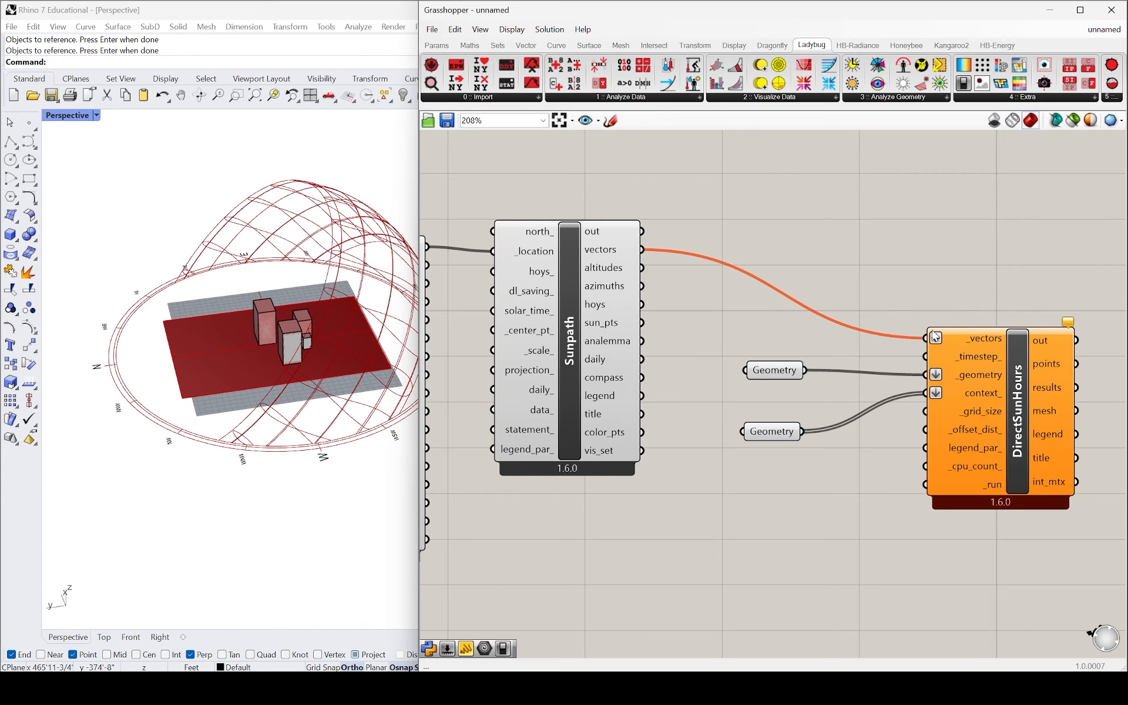
{"action": "double_click", "coordinate": [813, 556]}
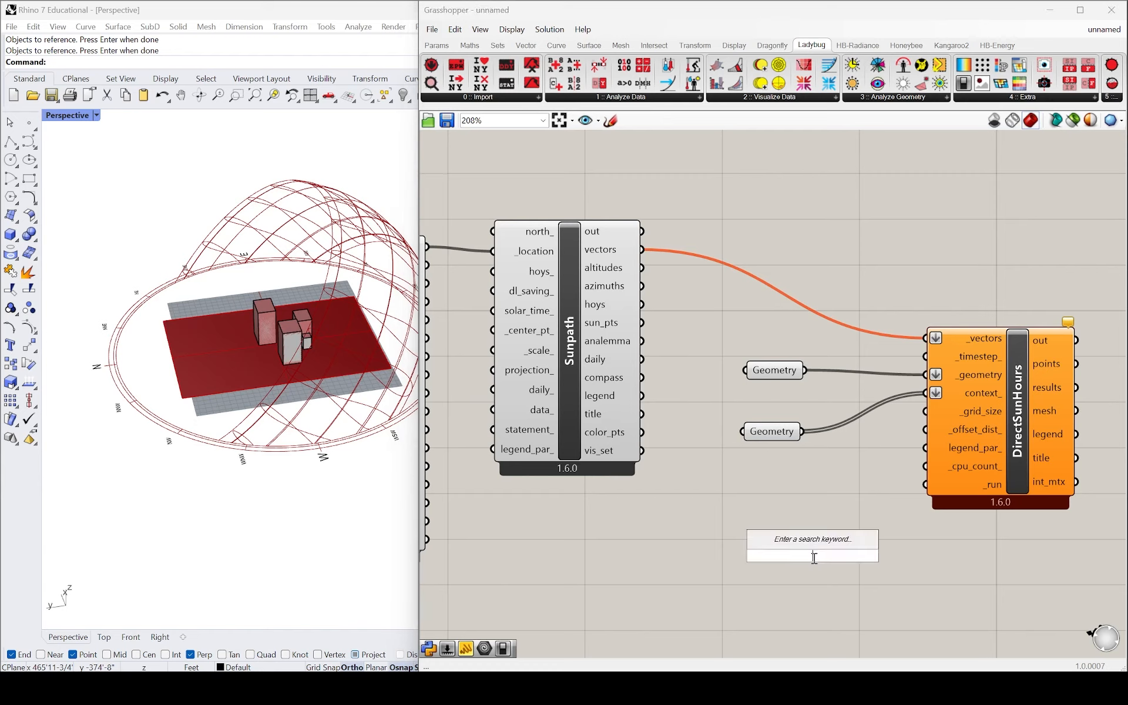
{"action": "type", "text": "boolean"}
{"action": "key", "text": "Return"}
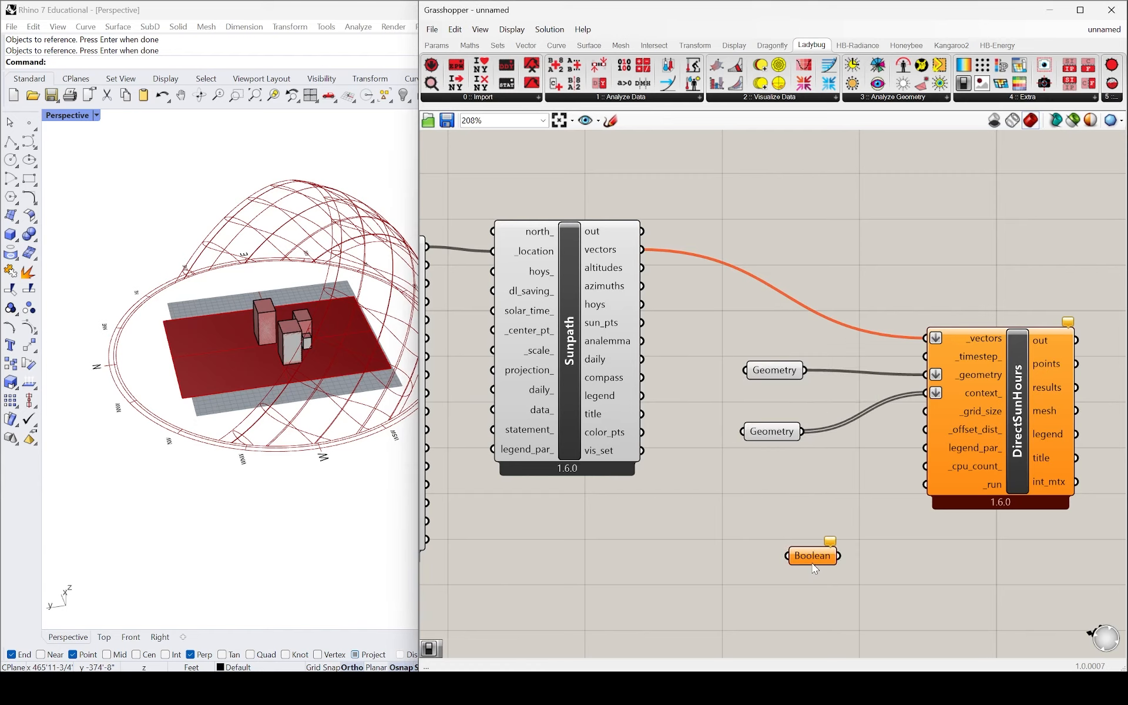
- Add a Boolean Toggle just above the Boolean parameter, near DirectSunHours' _run input
{"action": "double_click", "coordinate": [806, 523]}
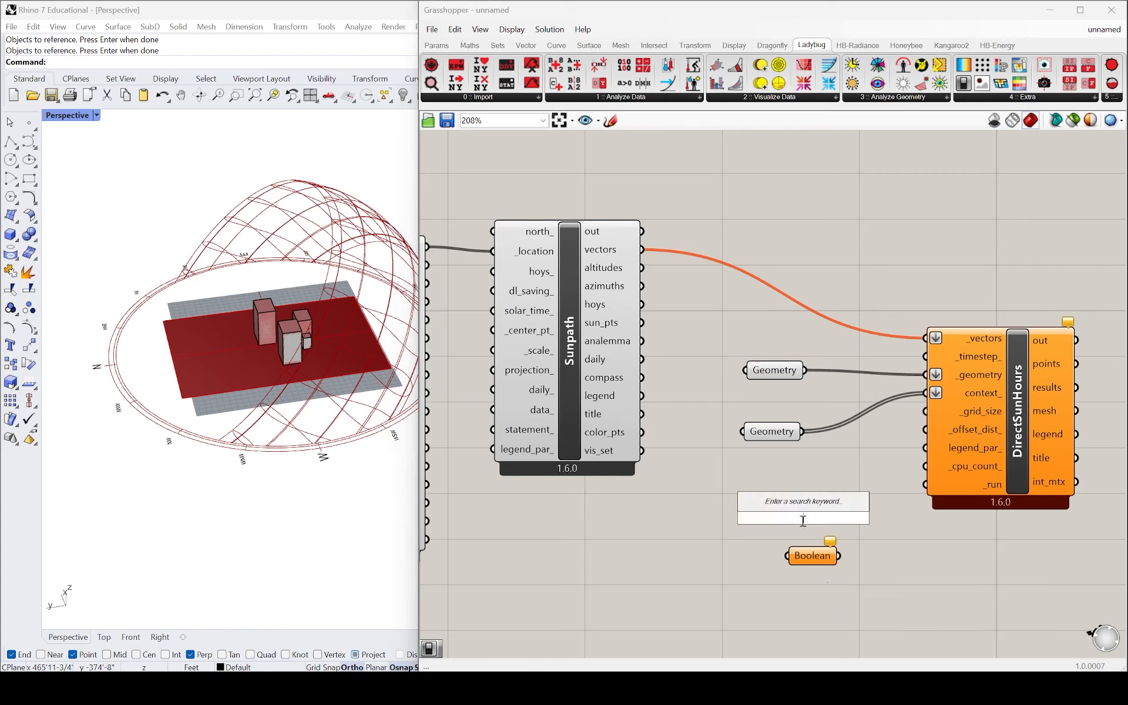
{"action": "type", "text": "bool"}
{"action": "key", "text": "Up"}
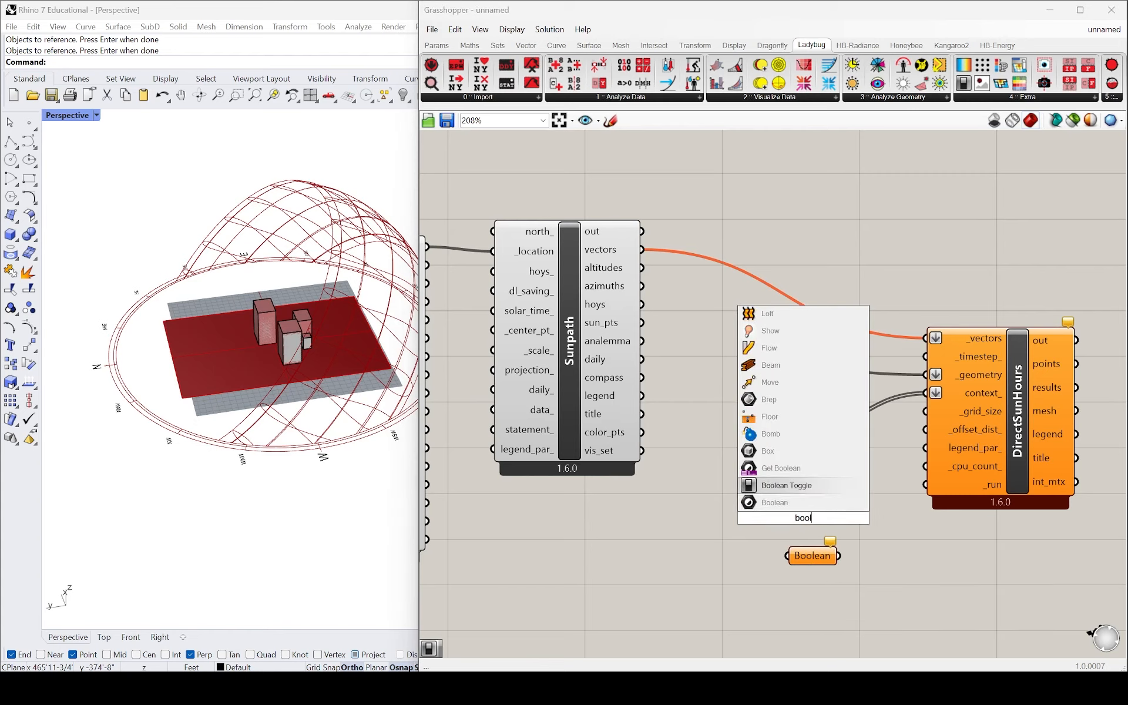
{"action": "key", "text": "Return"}
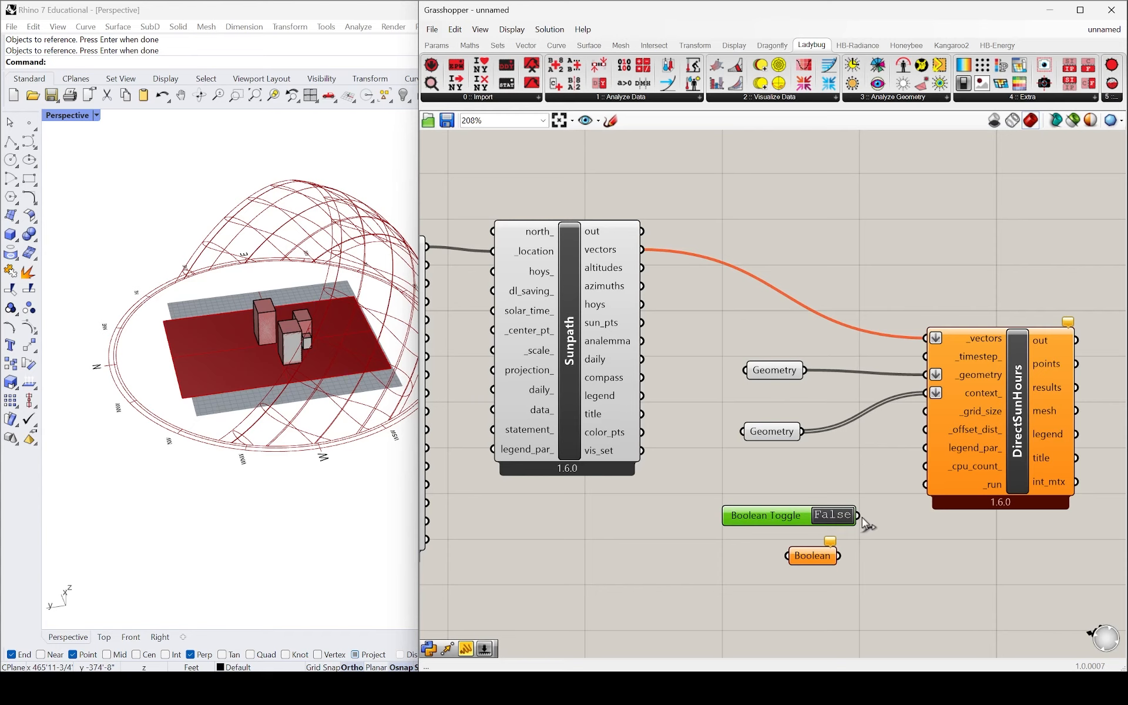
- Connect the Boolean Toggle to DirectSunHours' _run input and delete the spare Boolean parameter below it
{"action": "left_click_drag", "start_coordinate": [859, 515], "coordinate": [913, 490]}
{"action": "left_click_drag", "start_coordinate": [812, 560], "coordinate": [796, 567]}
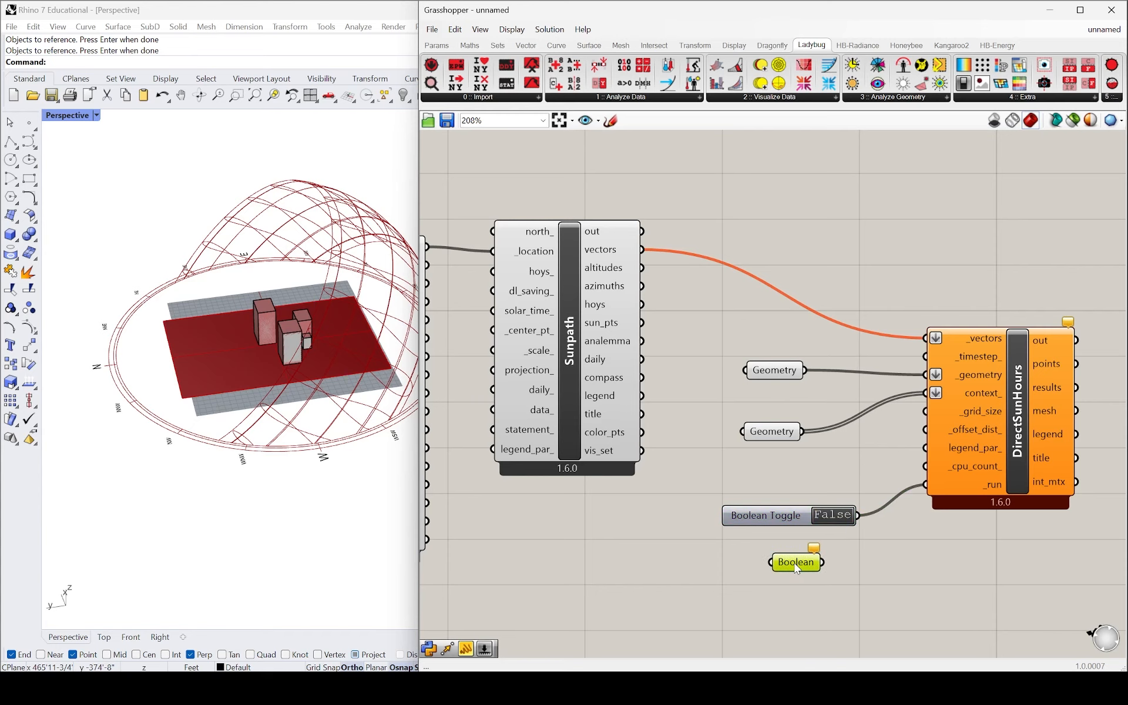
{"action": "scroll", "coordinate": [855, 525], "scroll_direction": "down", "scroll_amount": 2}
{"action": "scroll", "coordinate": [1014, 399], "scroll_direction": "up", "scroll_amount": 2}
- Examine the warnings on DirectSunHours and trace its inputs back through Sunpath and ImportEPW
{"action": "mouse_move", "coordinate": [1011, 374]}
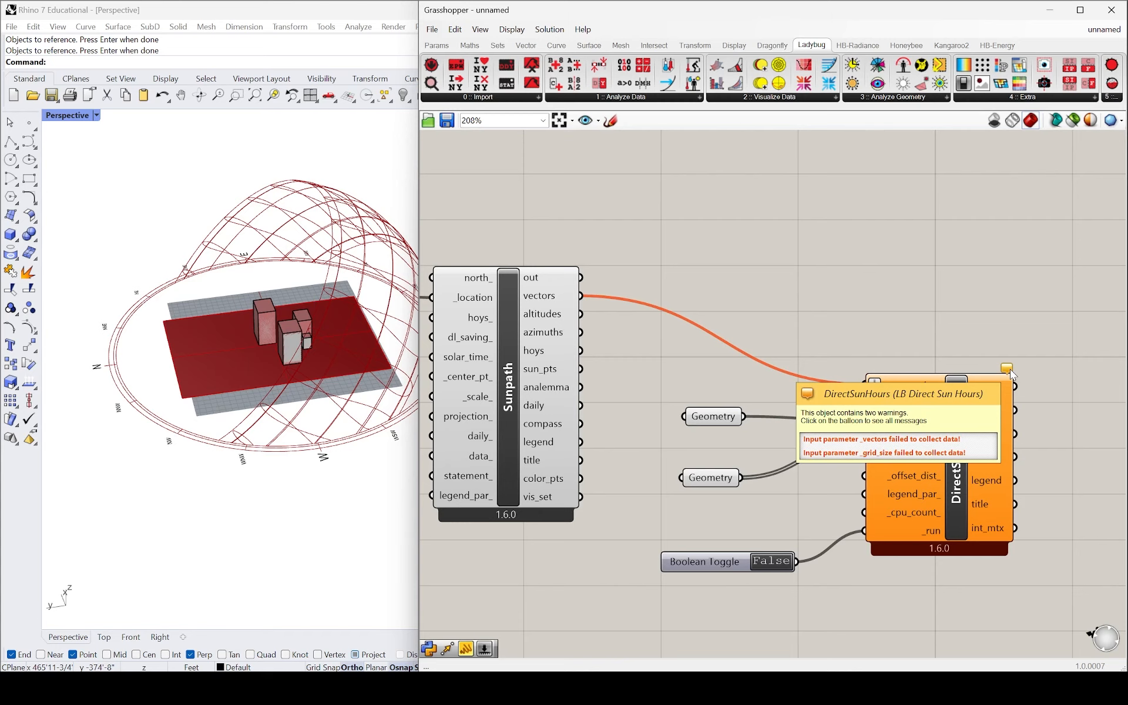
{"action": "scroll", "coordinate": [967, 311], "scroll_direction": "down", "scroll_amount": 4}
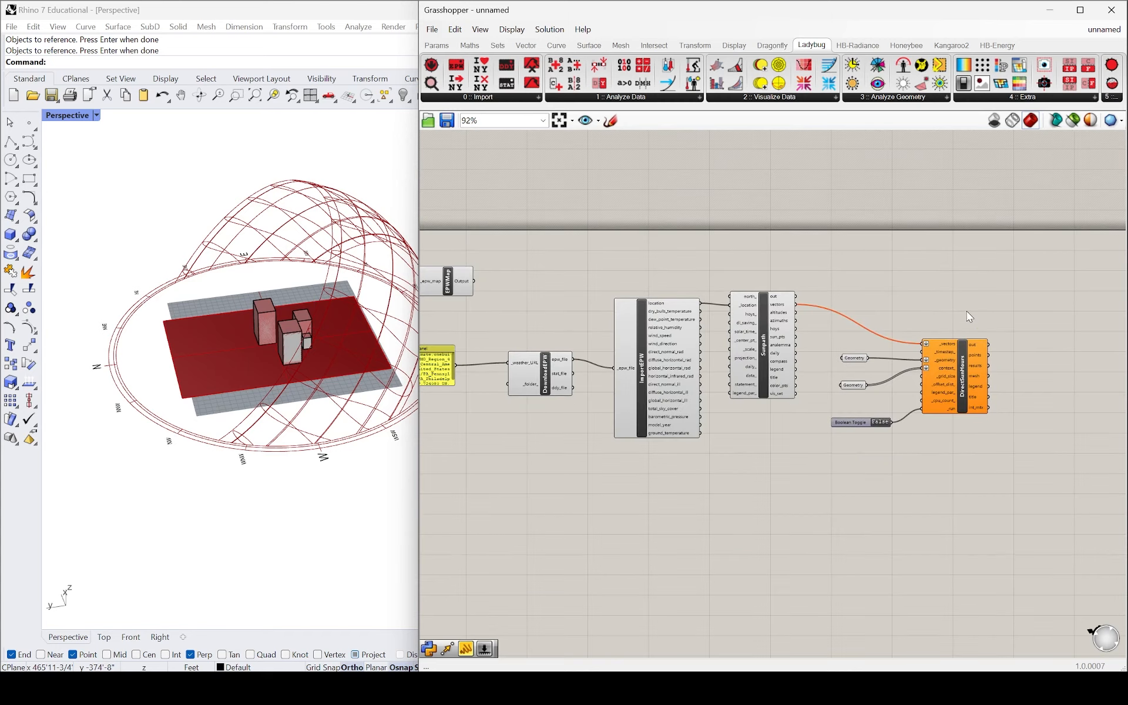
{"action": "scroll", "coordinate": [917, 294], "scroll_direction": "up", "scroll_amount": 3}
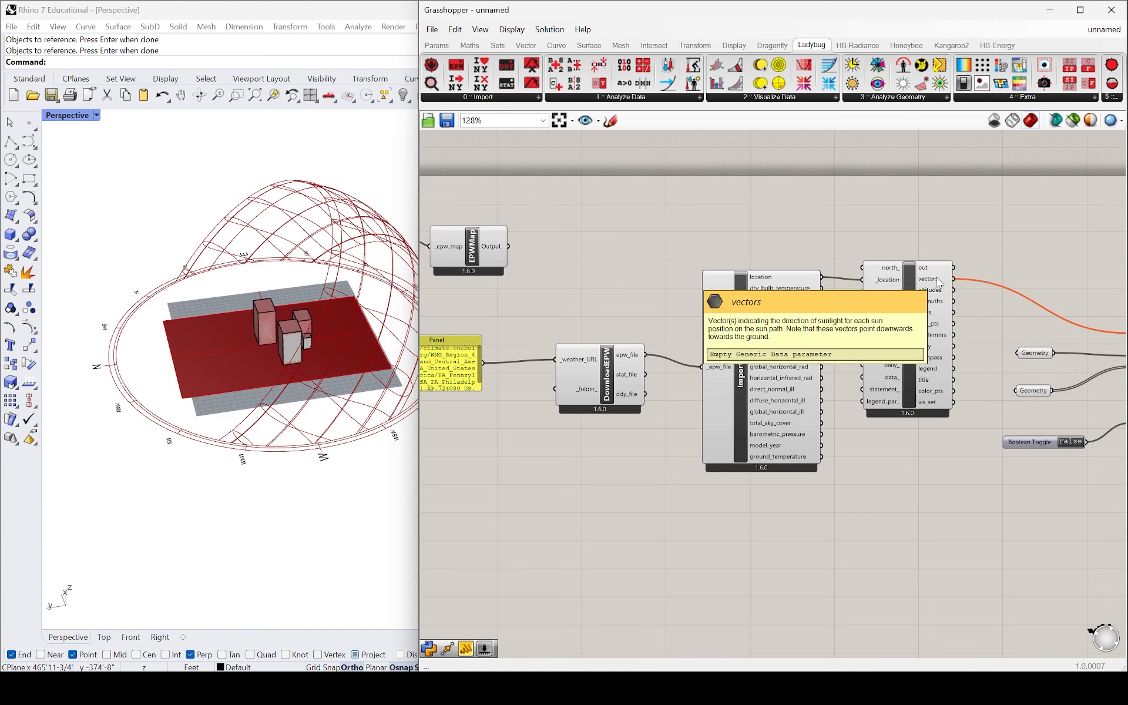
{"action": "scroll", "coordinate": [938, 283], "scroll_direction": "down", "scroll_amount": 2}
{"action": "scroll", "coordinate": [806, 278], "scroll_direction": "up", "scroll_amount": 3}
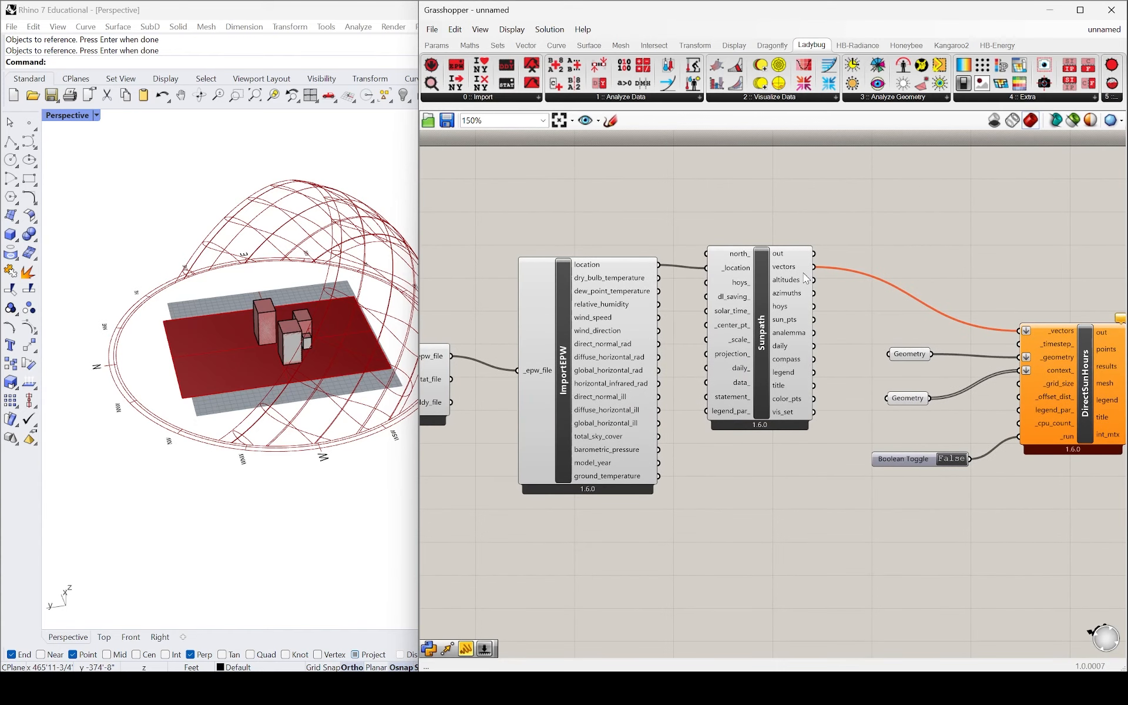
{"action": "scroll", "coordinate": [828, 315], "scroll_direction": "down", "scroll_amount": 2}
{"action": "scroll", "coordinate": [870, 317], "scroll_direction": "up", "scroll_amount": 2}
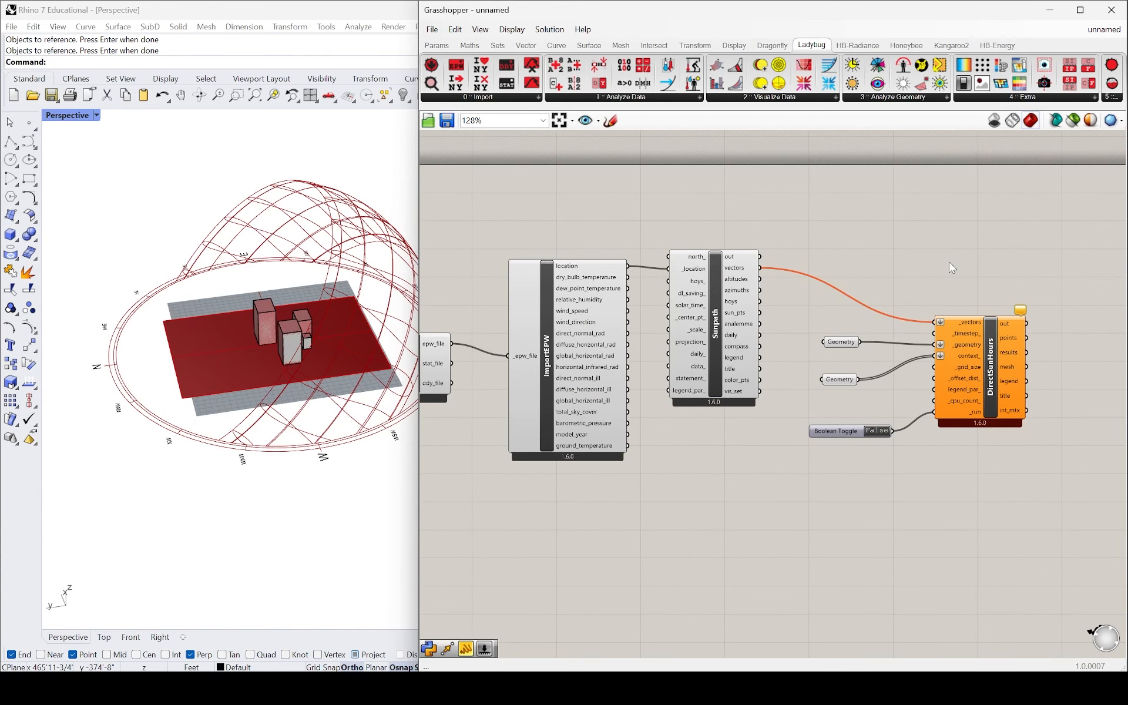
{"action": "mouse_move", "coordinate": [1022, 314]}
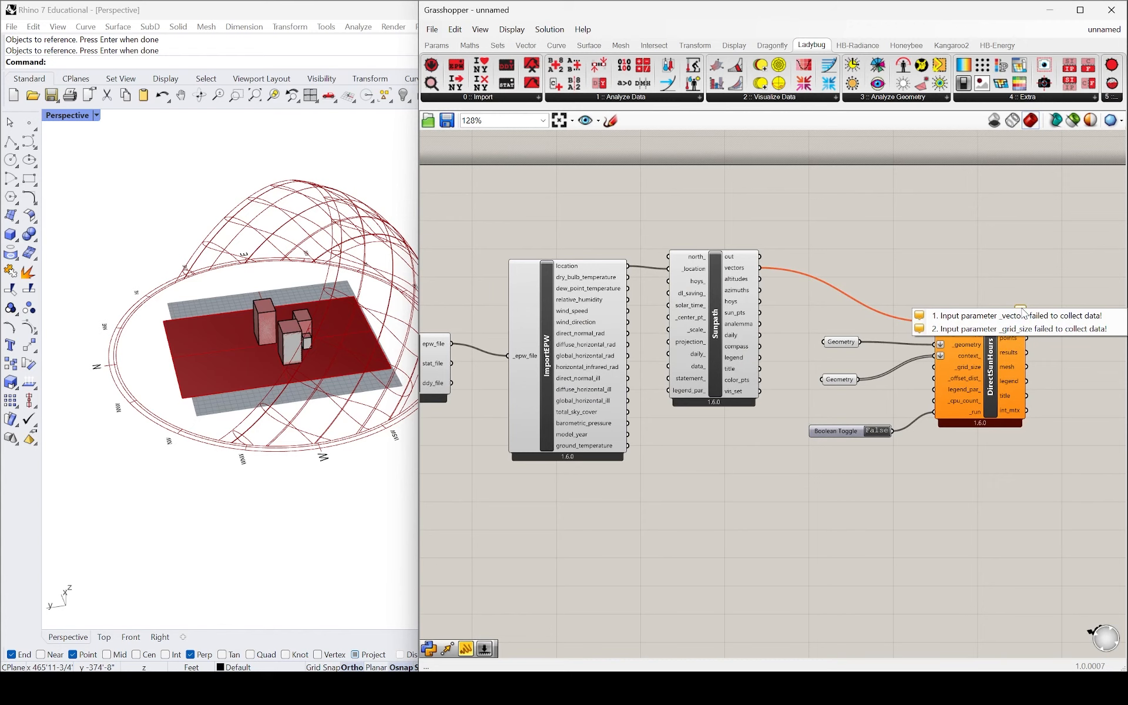
{"action": "scroll", "coordinate": [1009, 382], "scroll_direction": "up", "scroll_amount": 2}
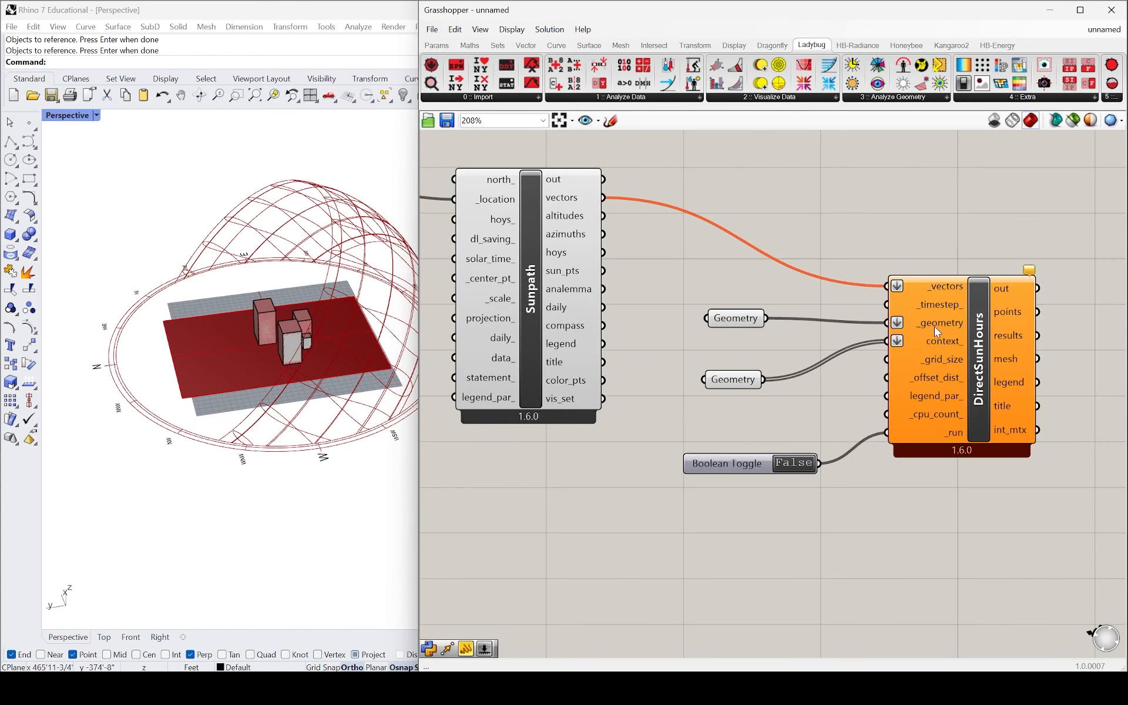
{"action": "mouse_move", "coordinate": [1032, 271]}
- Inspect the descriptions and data of Sunpath's vectors output and its hoys_ and data_ inputs
{"action": "mouse_move", "coordinate": [551, 204]}
{"action": "scroll", "coordinate": [698, 196], "scroll_direction": "down", "scroll_amount": 3}
{"action": "scroll", "coordinate": [488, 212], "scroll_direction": "up", "scroll_amount": 2}
{"action": "left_click", "coordinate": [636, 248]}
{"action": "left_click_drag", "start_coordinate": [636, 248], "coordinate": [636, 236]}
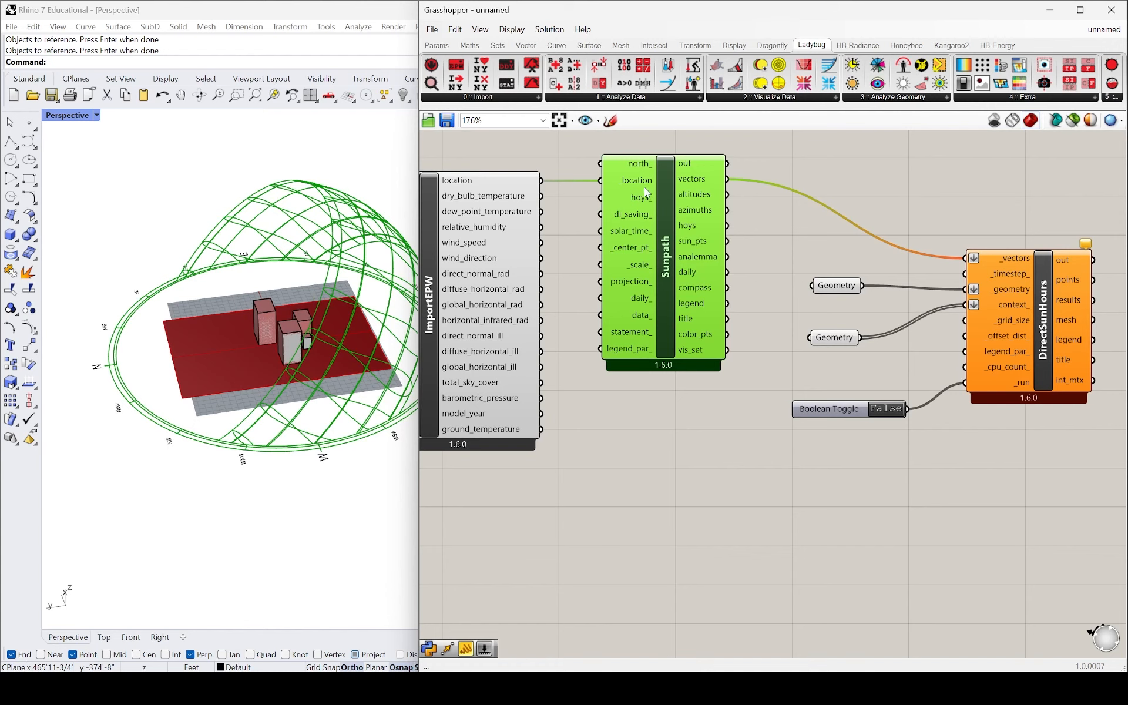
{"action": "scroll", "coordinate": [699, 314], "scroll_direction": "down", "scroll_amount": 5}
{"action": "left_click", "coordinate": [719, 382]}
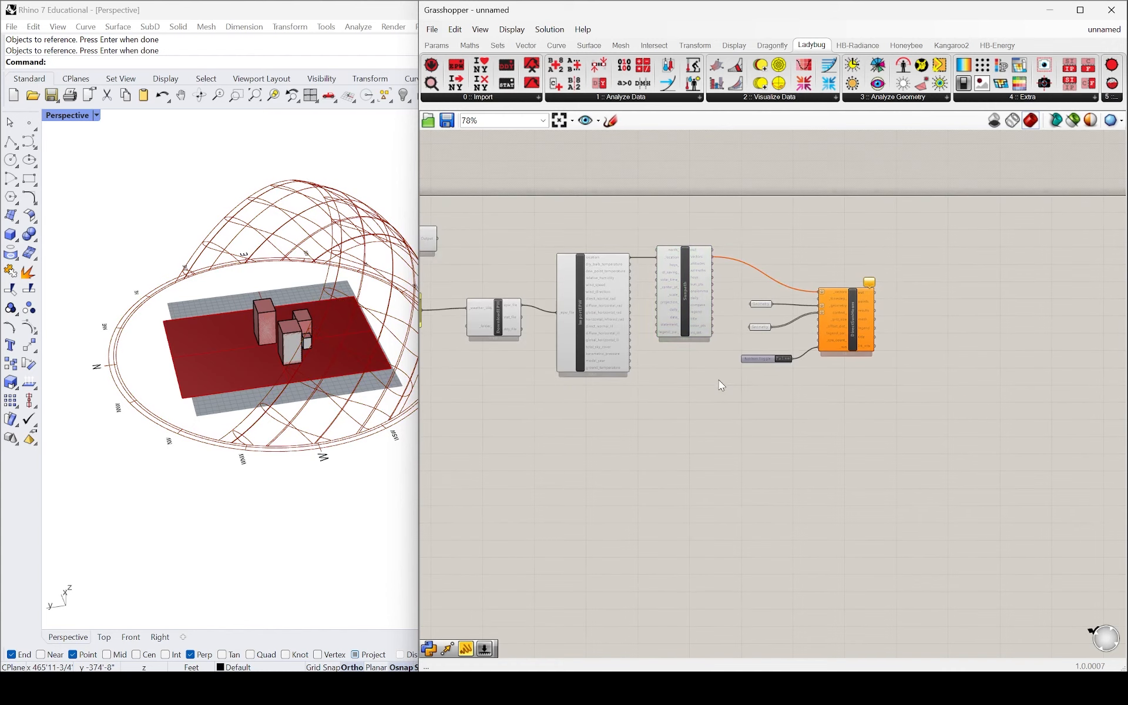
{"action": "scroll", "coordinate": [701, 272], "scroll_direction": "up", "scroll_amount": 4}
{"action": "mouse_move", "coordinate": [704, 271]}
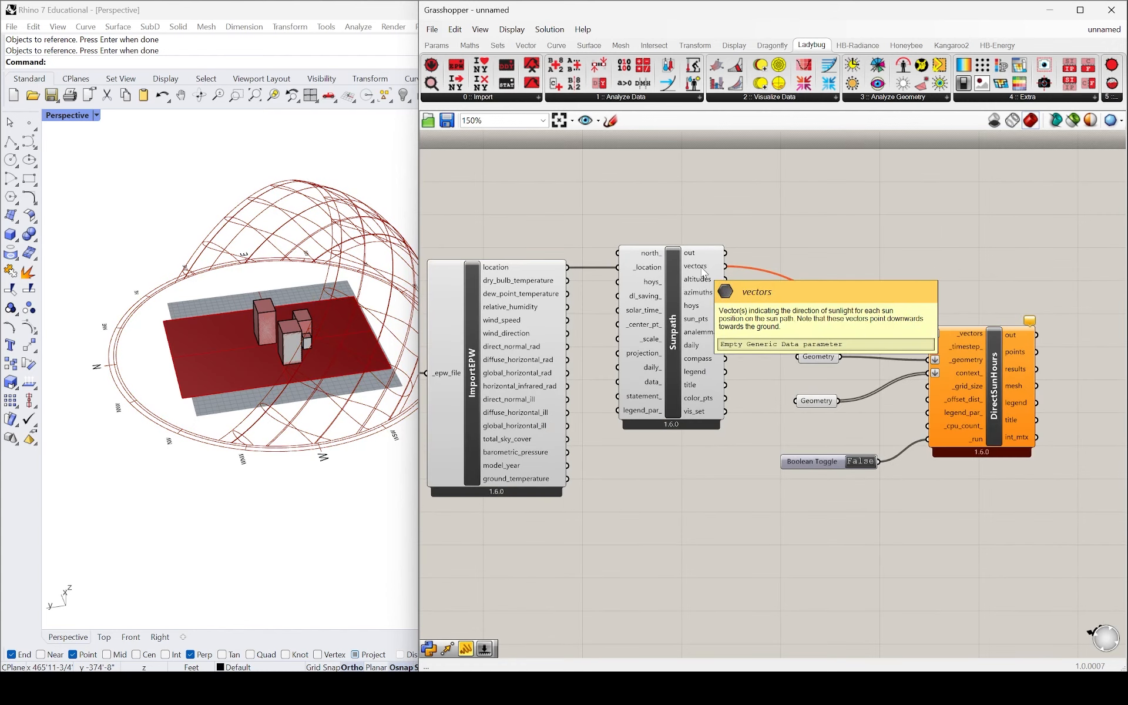
{"action": "scroll", "coordinate": [649, 379], "scroll_direction": "up", "scroll_amount": 2}
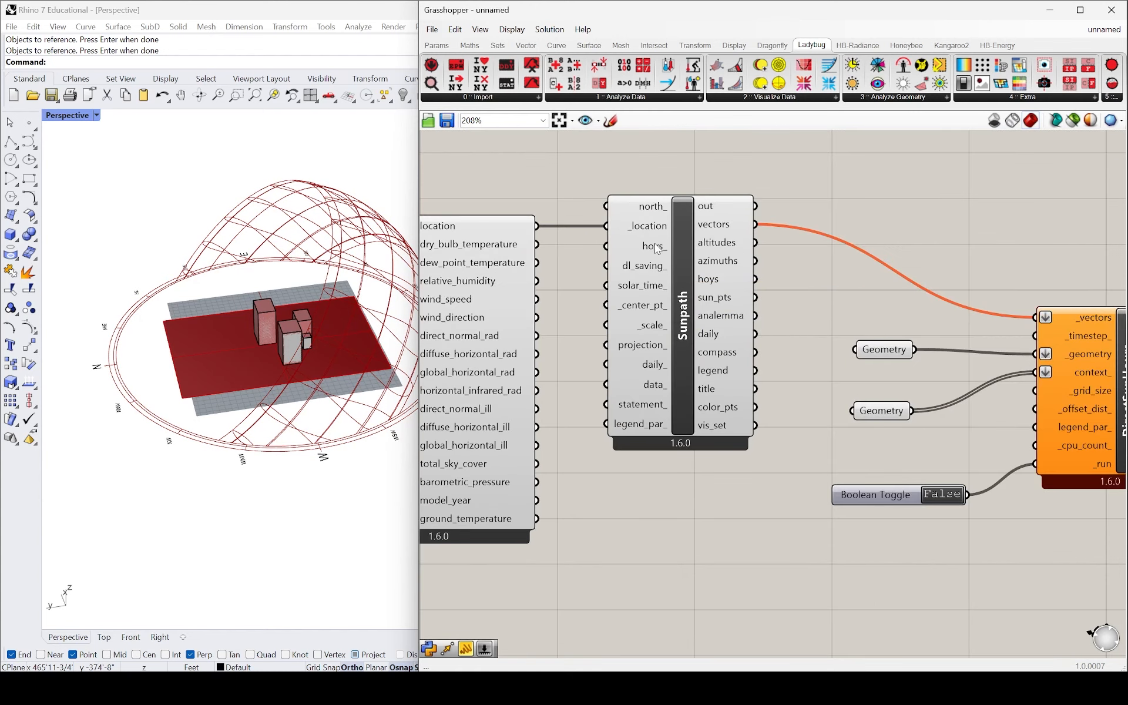
{"action": "mouse_move", "coordinate": [653, 249]}
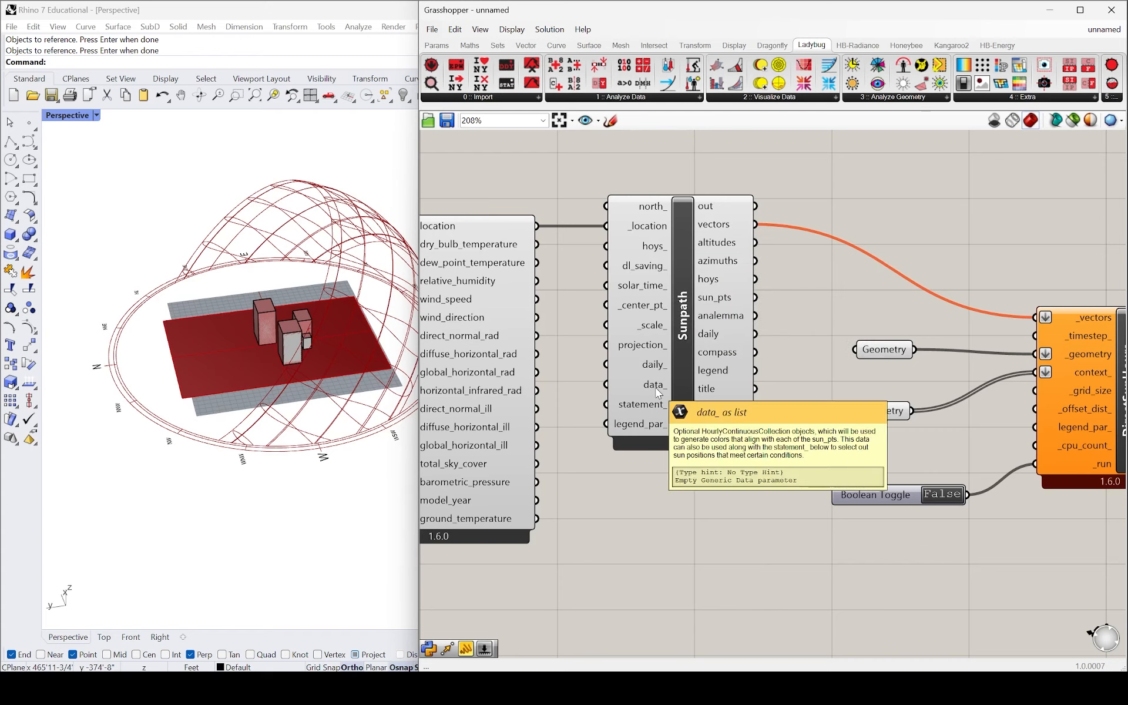
- Reopen the EPW map in the browser with the toggle on EPWMap and search it for philadelphia
{"action": "scroll", "coordinate": [753, 453], "scroll_direction": "down", "scroll_amount": 6}
{"action": "scroll", "coordinate": [598, 396], "scroll_direction": "up", "scroll_amount": 4}
{"action": "scroll", "coordinate": [597, 397], "scroll_direction": "up", "scroll_amount": 2}
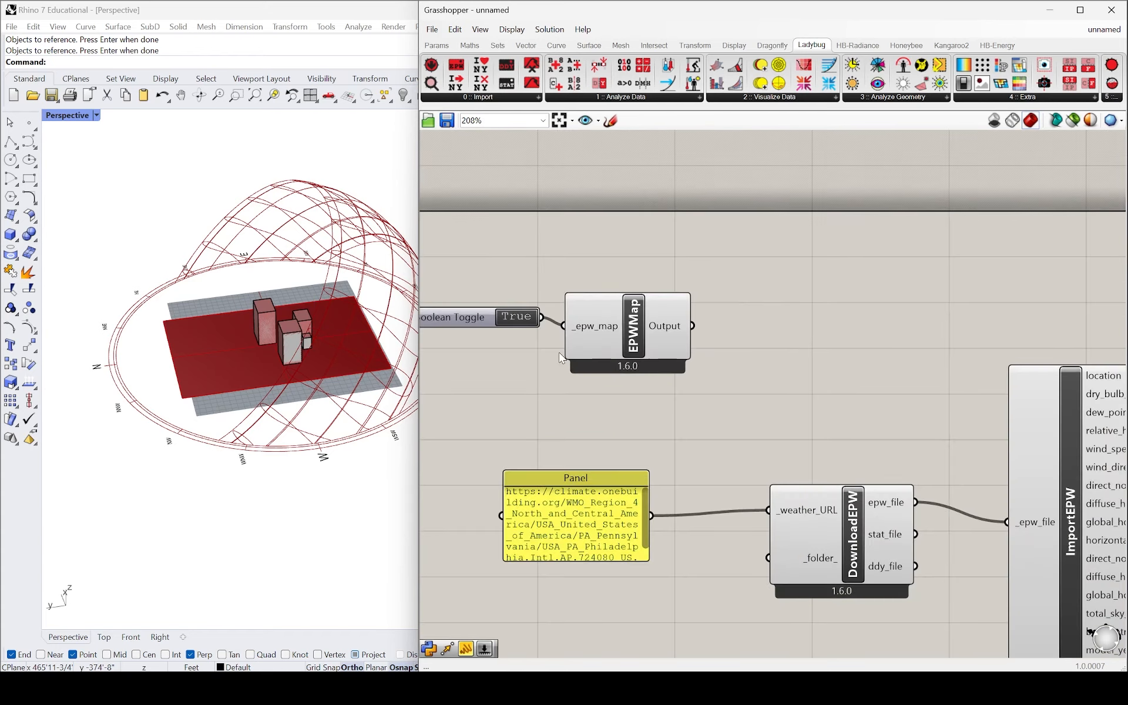
{"action": "double_click", "coordinate": [523, 322]}
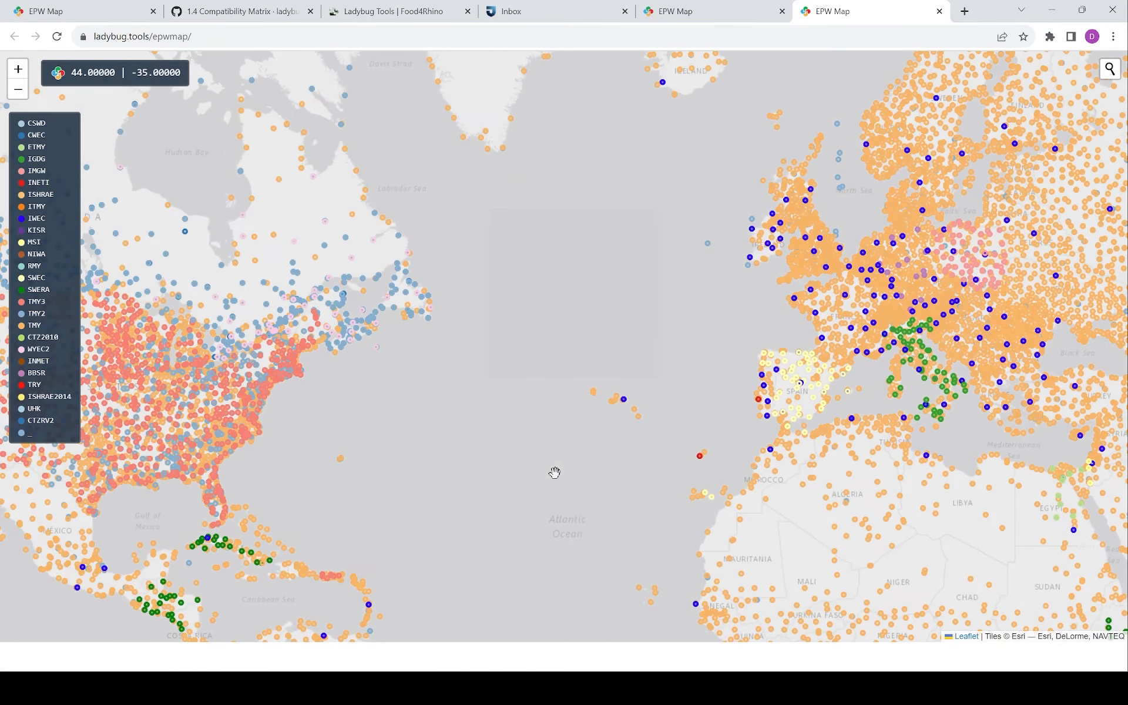
{"action": "left_click_drag", "start_coordinate": [554, 471], "coordinate": [597, 373]}
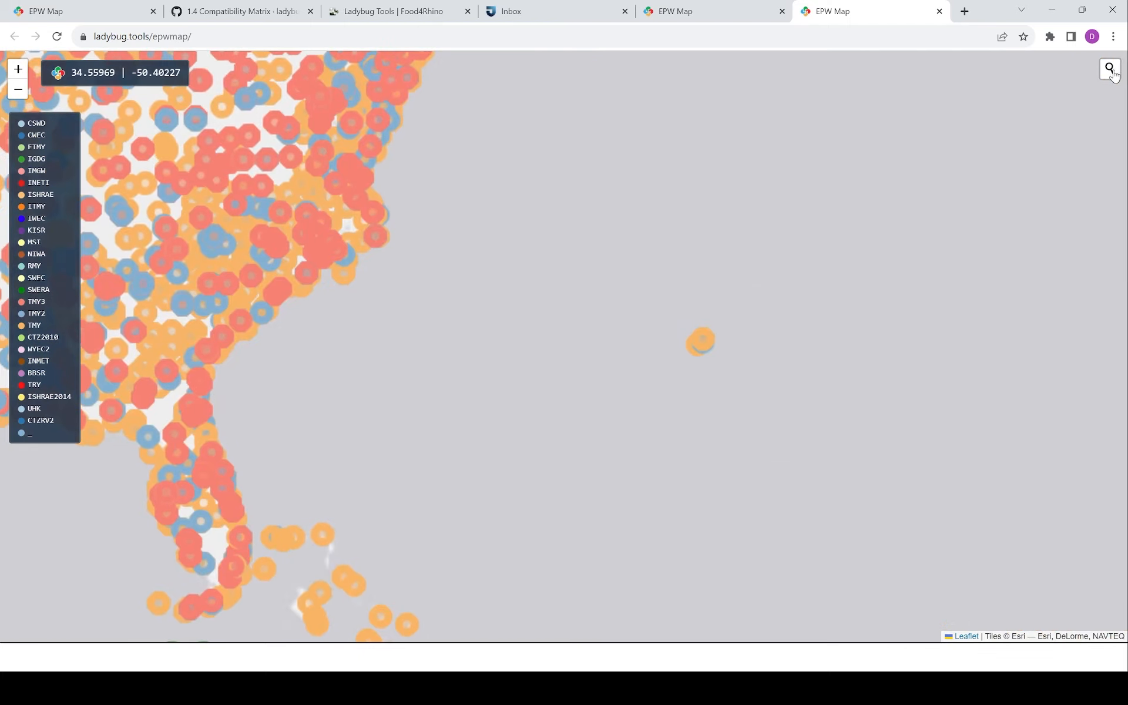
{"action": "left_click", "coordinate": [1111, 71]}
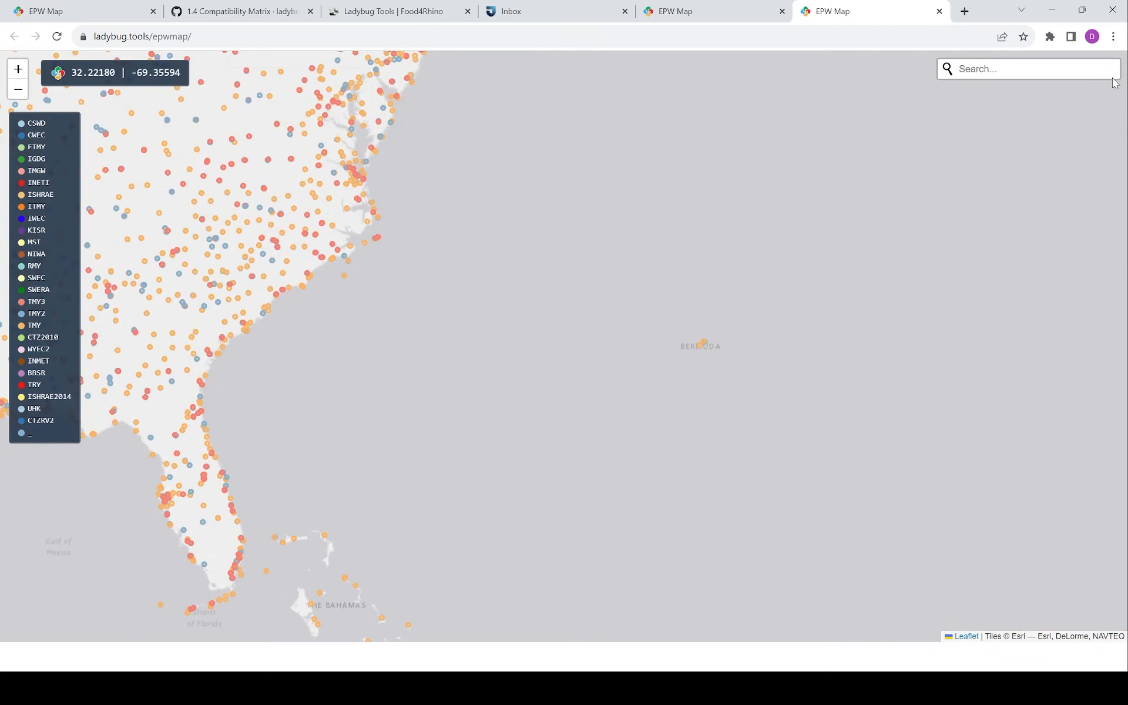
{"action": "type", "text": "philadelphia"}
{"action": "key", "text": "Return"}
{"action": "left_click", "coordinate": [1046, 11]}
- Check Sunpath's vectors output, its hoys_ input and the location connection from ImportEPW
{"action": "scroll", "coordinate": [933, 246], "scroll_direction": "down", "scroll_amount": 5}
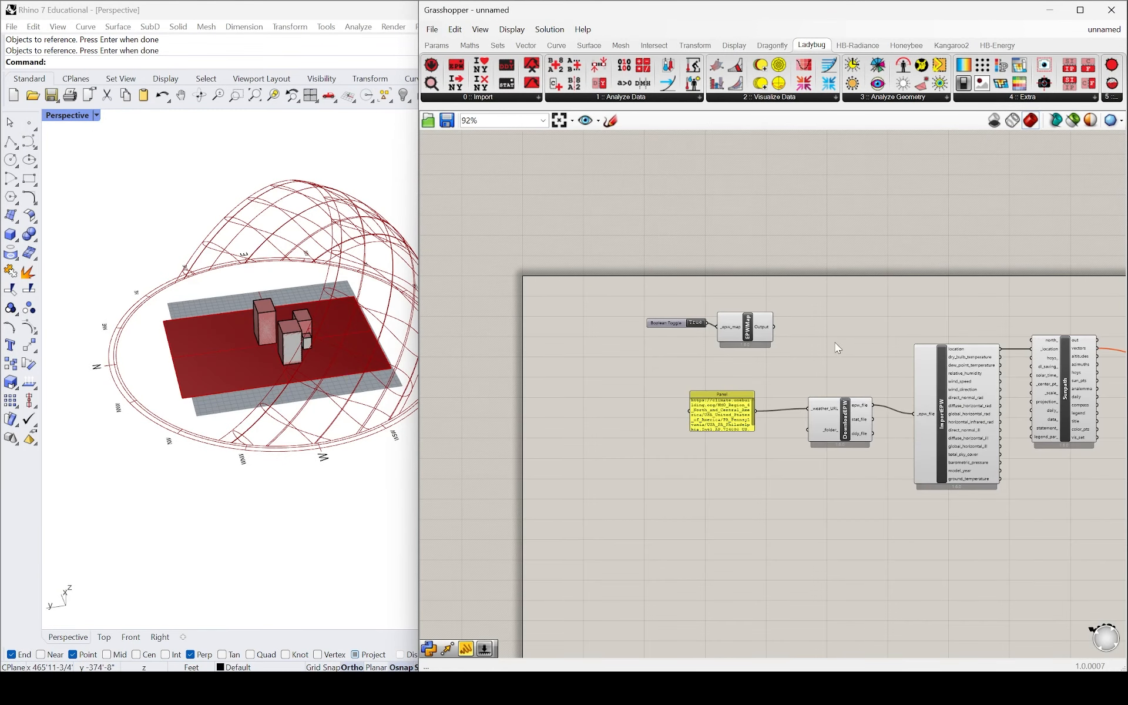
{"action": "scroll", "coordinate": [943, 372], "scroll_direction": "up", "scroll_amount": 8}
{"action": "scroll", "coordinate": [812, 348], "scroll_direction": "up", "scroll_amount": 3}
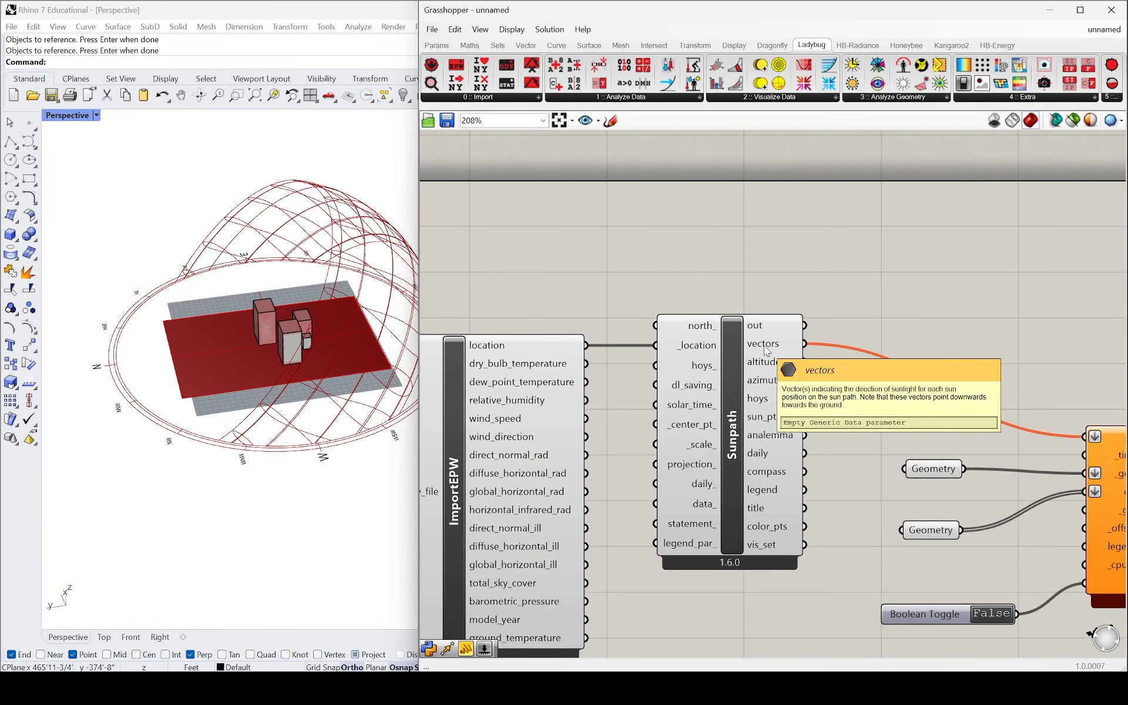
{"action": "left_click_drag", "start_coordinate": [764, 381], "coordinate": [763, 394]}
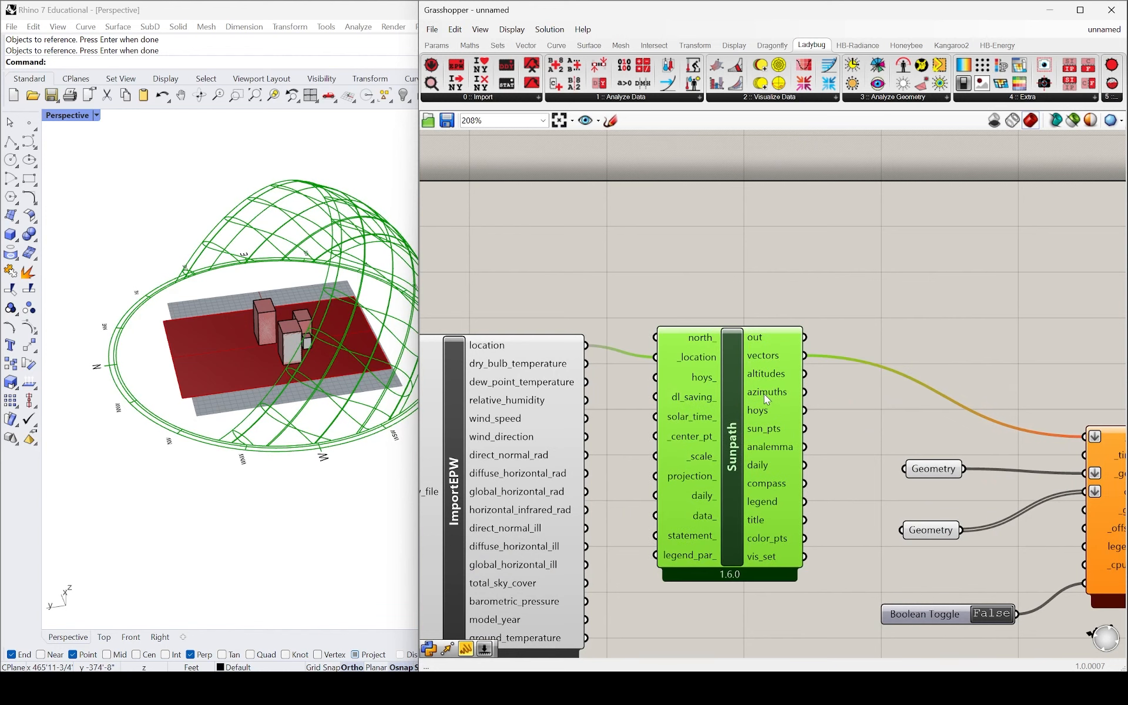
{"action": "scroll", "coordinate": [573, 379], "scroll_direction": "down", "scroll_amount": 4}
{"action": "scroll", "coordinate": [588, 364], "scroll_direction": "up", "scroll_amount": 3}
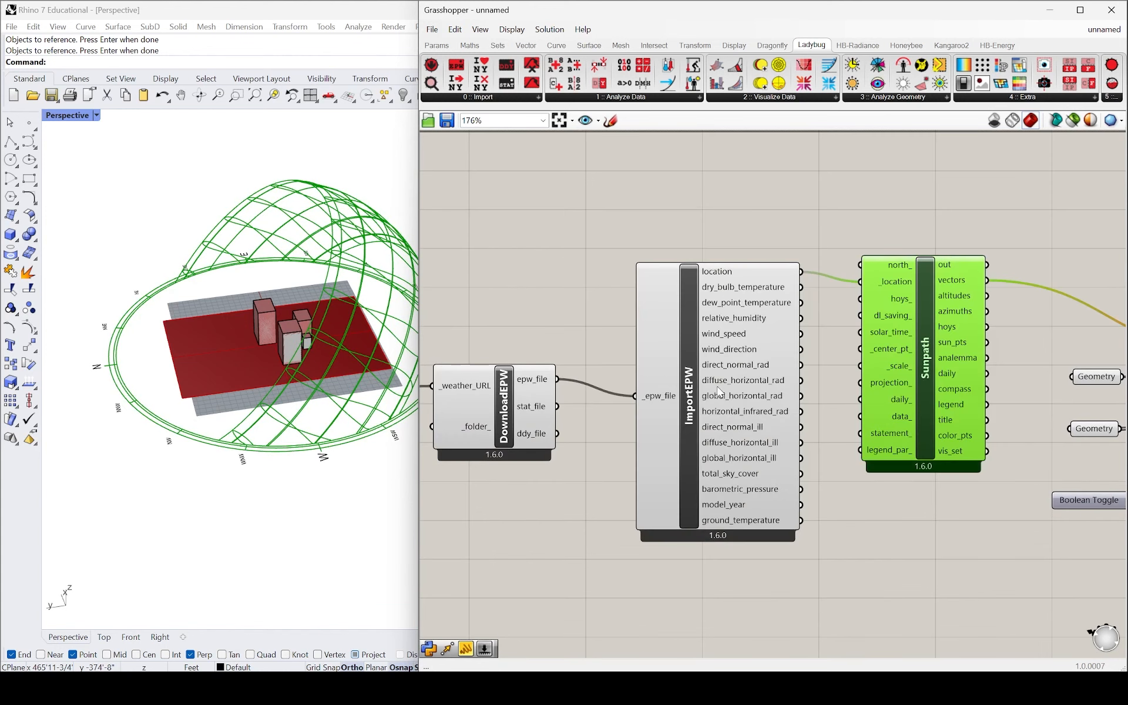
{"action": "left_click", "coordinate": [712, 374]}
{"action": "scroll", "coordinate": [926, 285], "scroll_direction": "up", "scroll_amount": 3}
{"action": "mouse_move", "coordinate": [888, 314]}
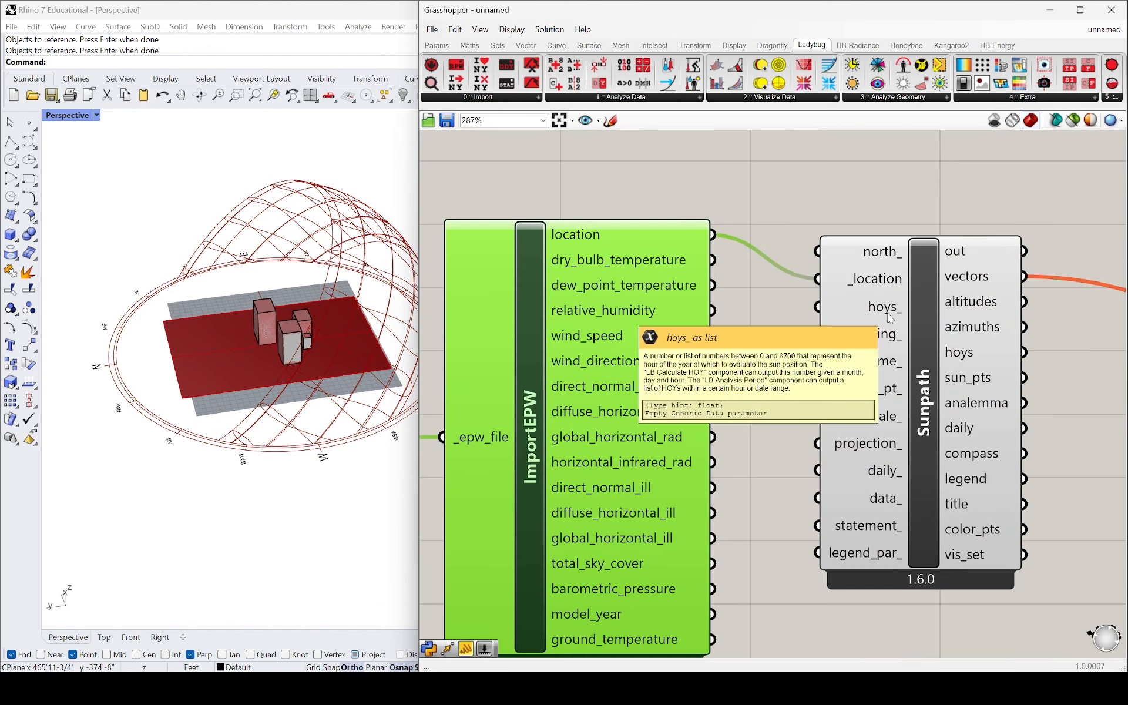
{"action": "left_click", "coordinate": [755, 208]}
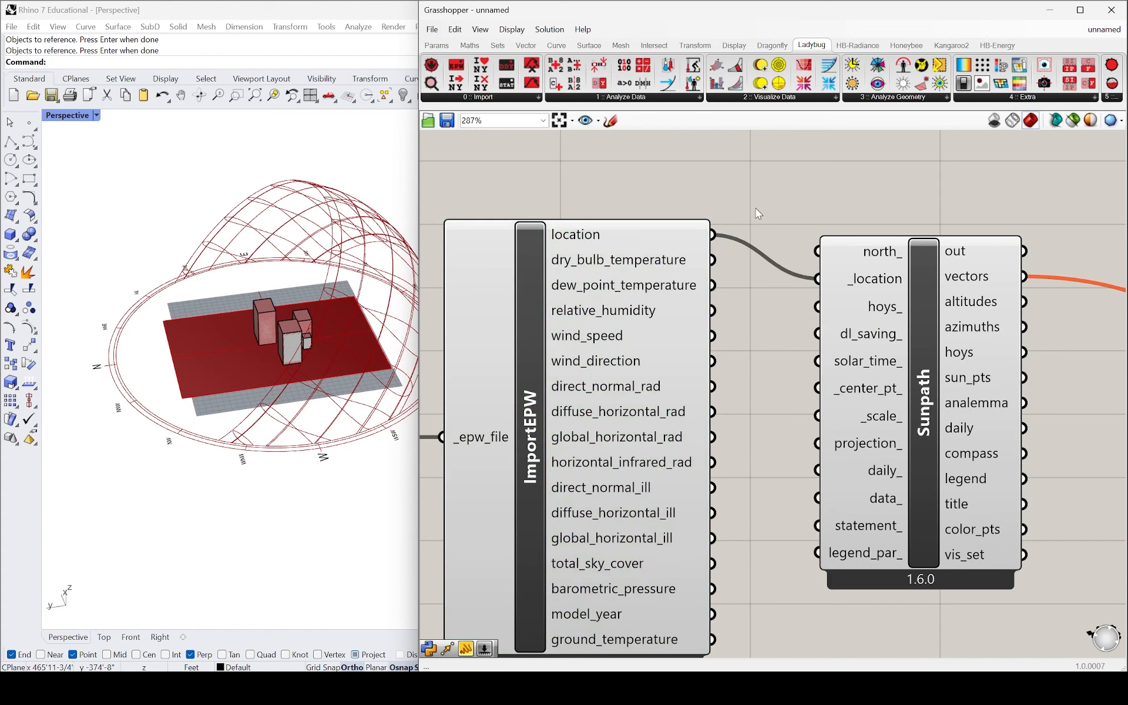
{"action": "scroll", "coordinate": [755, 209], "scroll_direction": "down", "scroll_amount": 5}
{"action": "scroll", "coordinate": [897, 258], "scroll_direction": "up", "scroll_amount": 4}
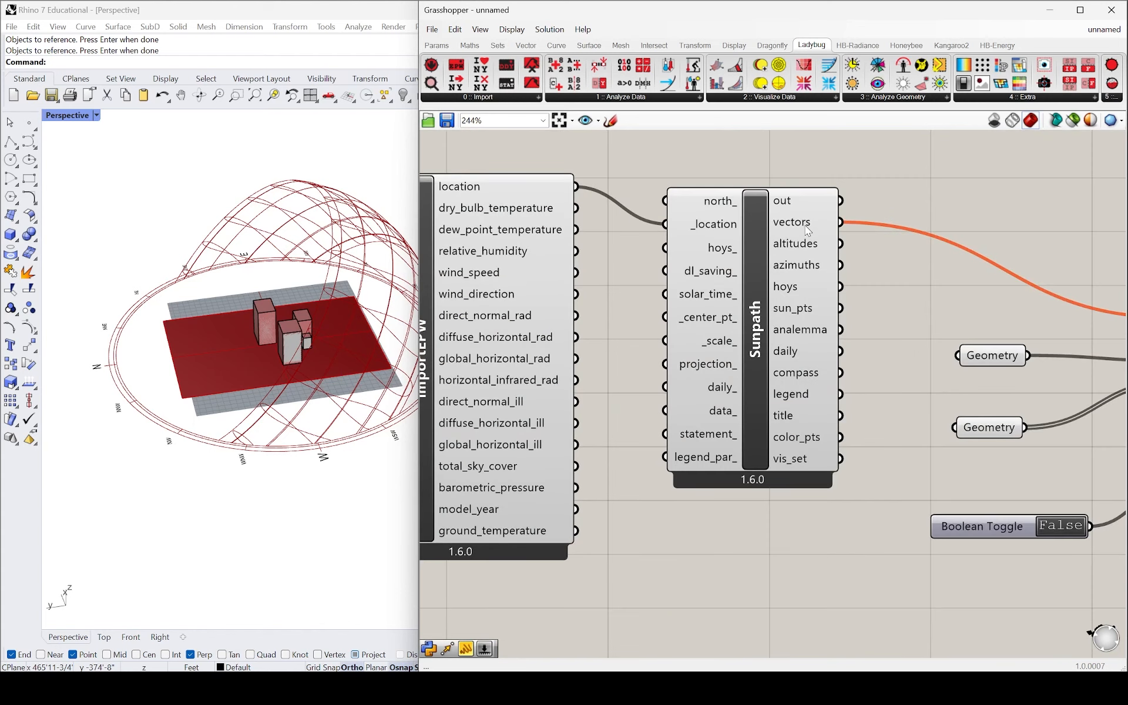
{"action": "mouse_move", "coordinate": [807, 230]}
- Switch to the EPW map, go to Philadelphia, Pennsylvania, and copy the weather file link of the TMY3 Philadelphia Intl AP station near Hog Island Rd
{"action": "scroll", "coordinate": [810, 228], "scroll_direction": "down", "scroll_amount": 5}
{"action": "right_click_drag", "start_coordinate": [455, 332], "coordinate": [598, 295]}
{"action": "scroll", "coordinate": [587, 293], "scroll_direction": "up", "scroll_amount": 2}
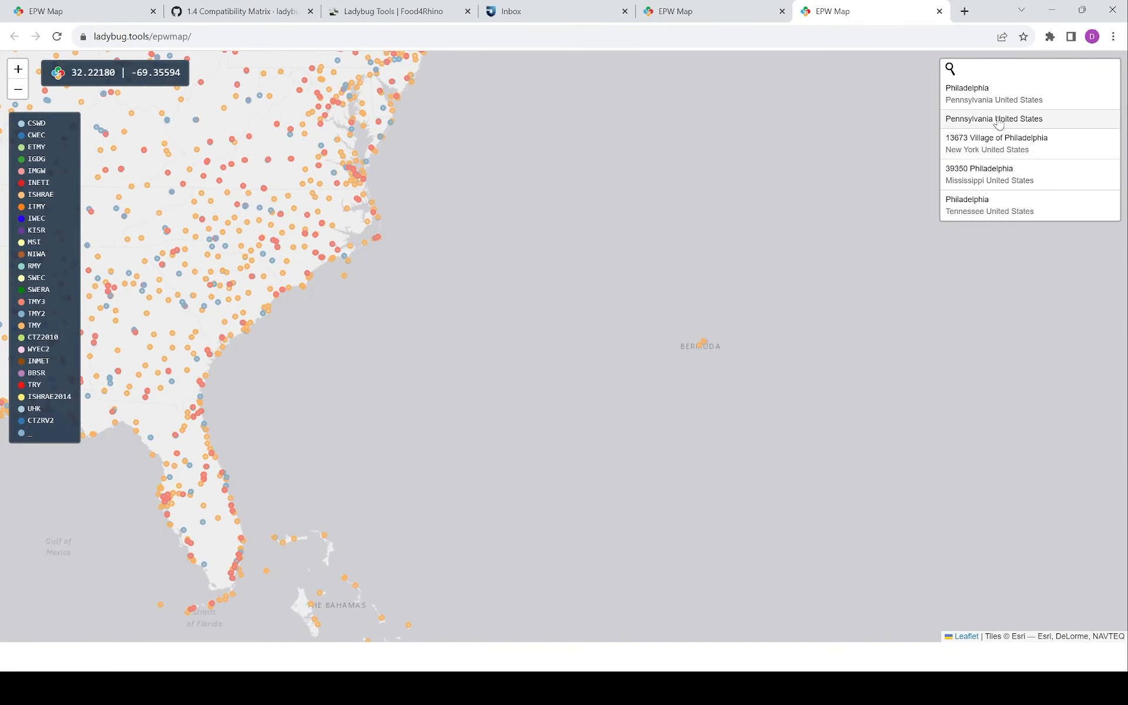
{"action": "left_click", "coordinate": [992, 102]}
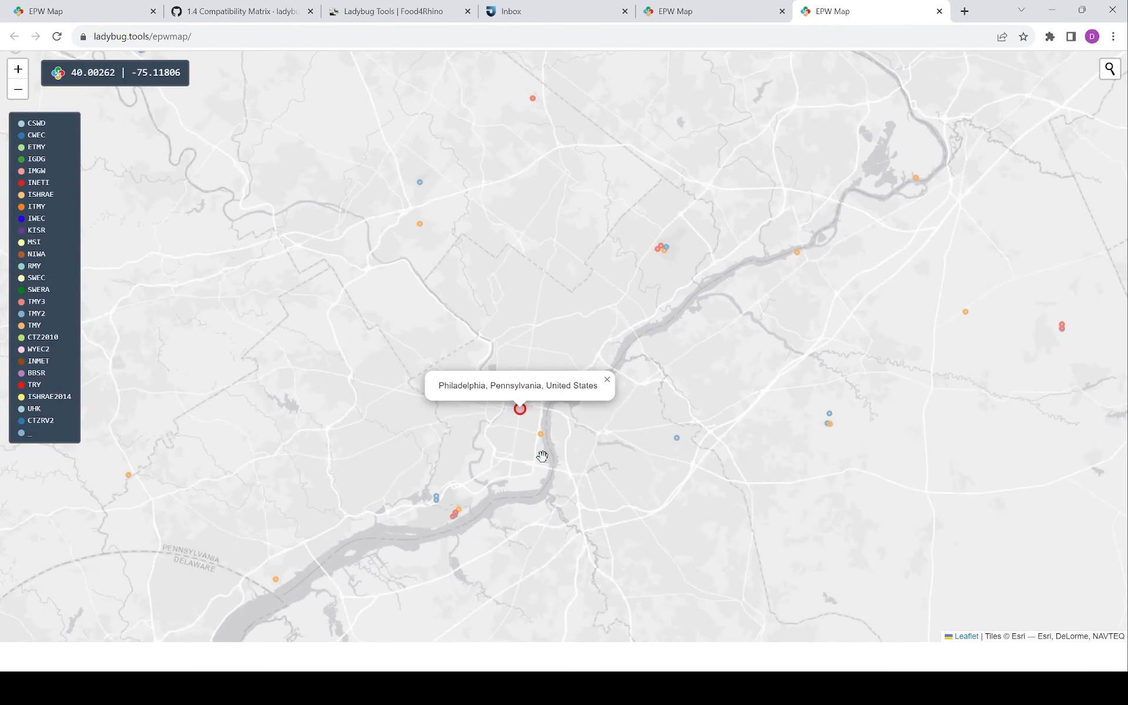
{"action": "scroll", "coordinate": [541, 456], "scroll_direction": "up", "scroll_amount": 3}
{"action": "left_click_drag", "start_coordinate": [529, 460], "coordinate": [789, 247]}
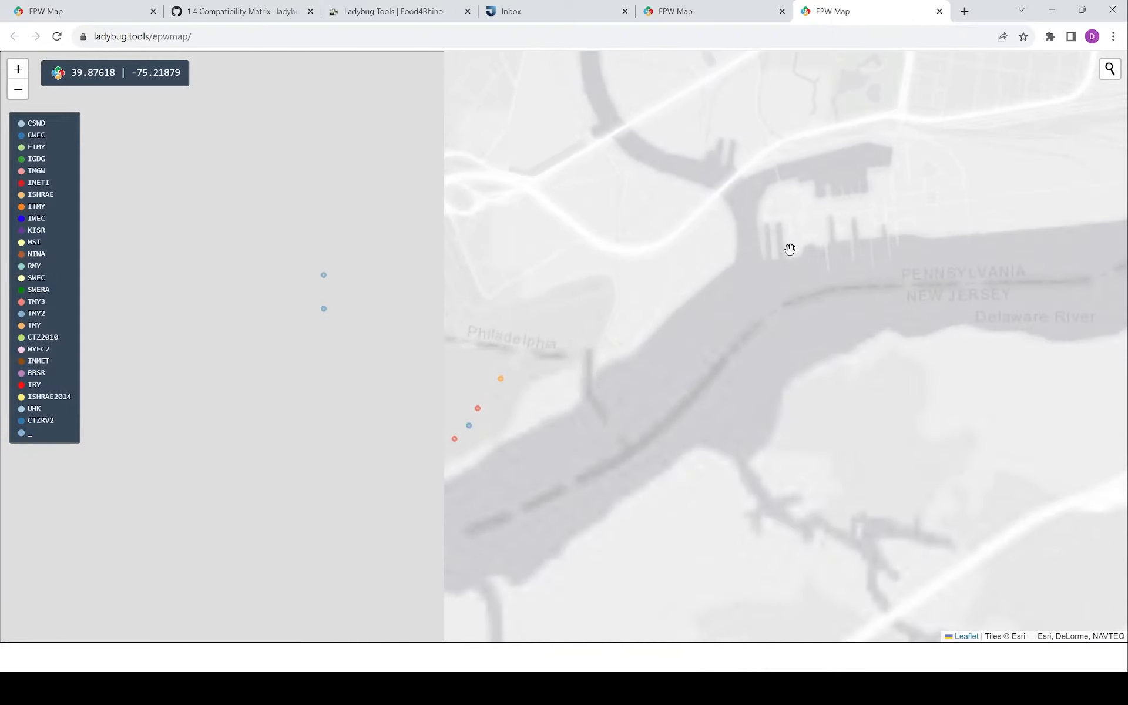
{"action": "scroll", "coordinate": [530, 406], "scroll_direction": "up", "scroll_amount": 2}
{"action": "left_click_drag", "start_coordinate": [486, 419], "coordinate": [680, 351]}
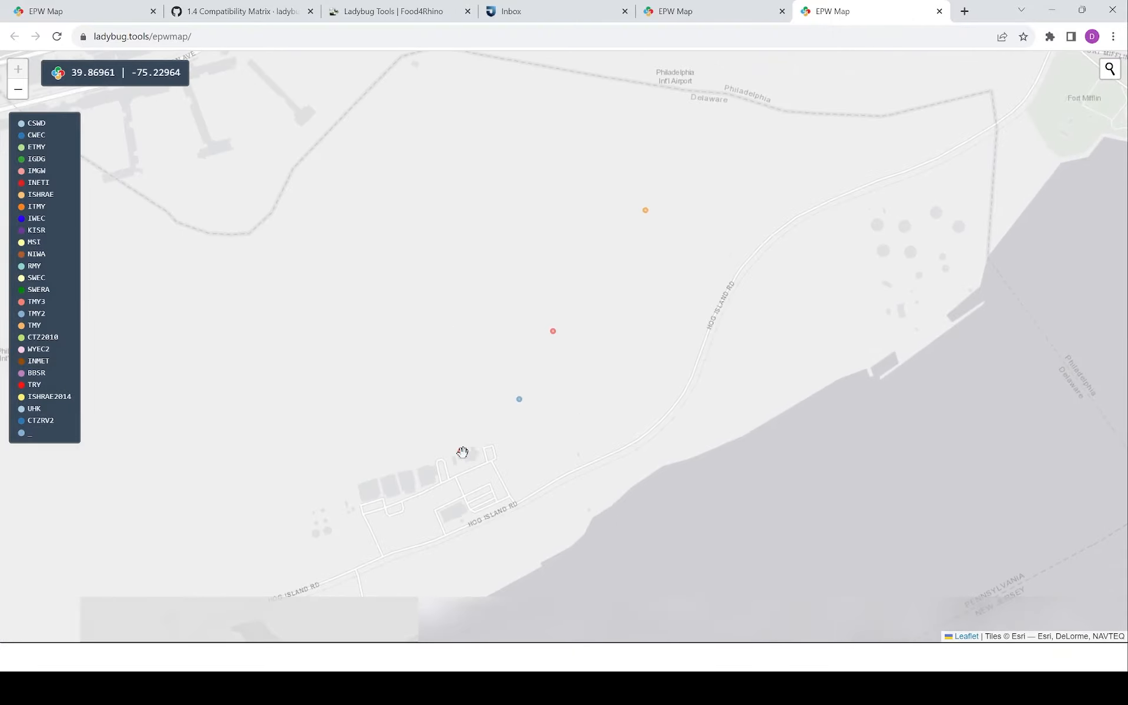
{"action": "left_click", "coordinate": [460, 451]}
{"action": "left_click", "coordinate": [425, 431]}
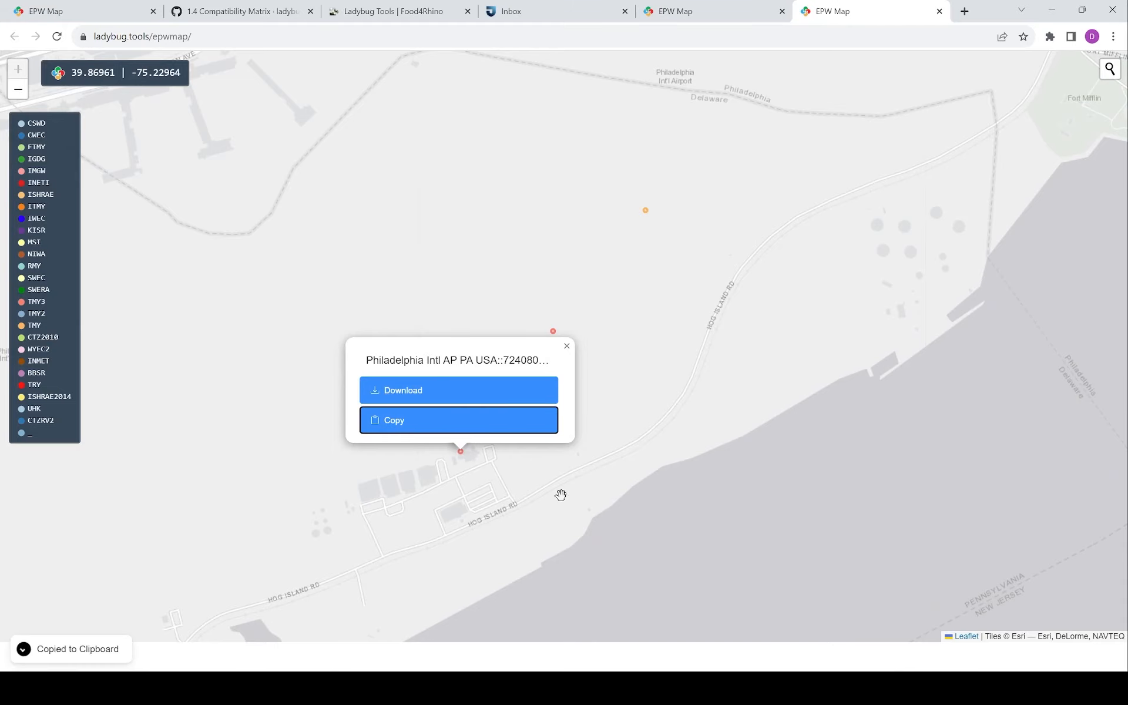
- Return to Grasshopper and replace the URL in the panel feeding DownloadEPW with the copied Philadelphia Intl AP link
{"action": "left_click", "coordinate": [1050, 12]}
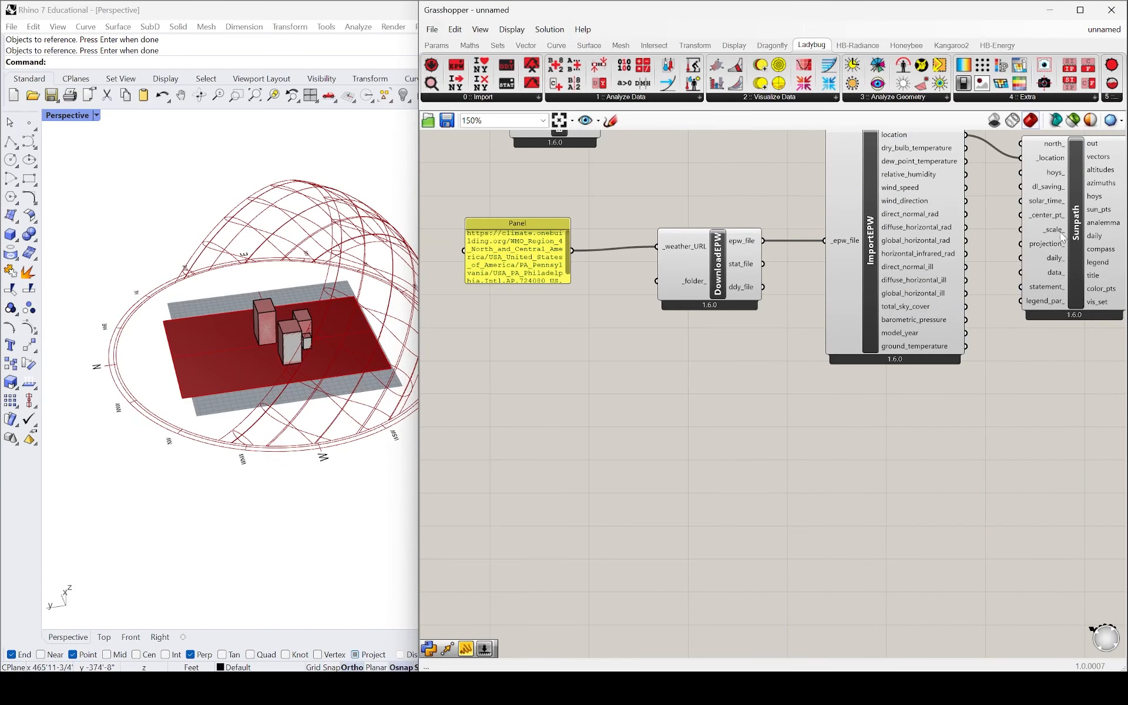
{"action": "double_click", "coordinate": [521, 269]}
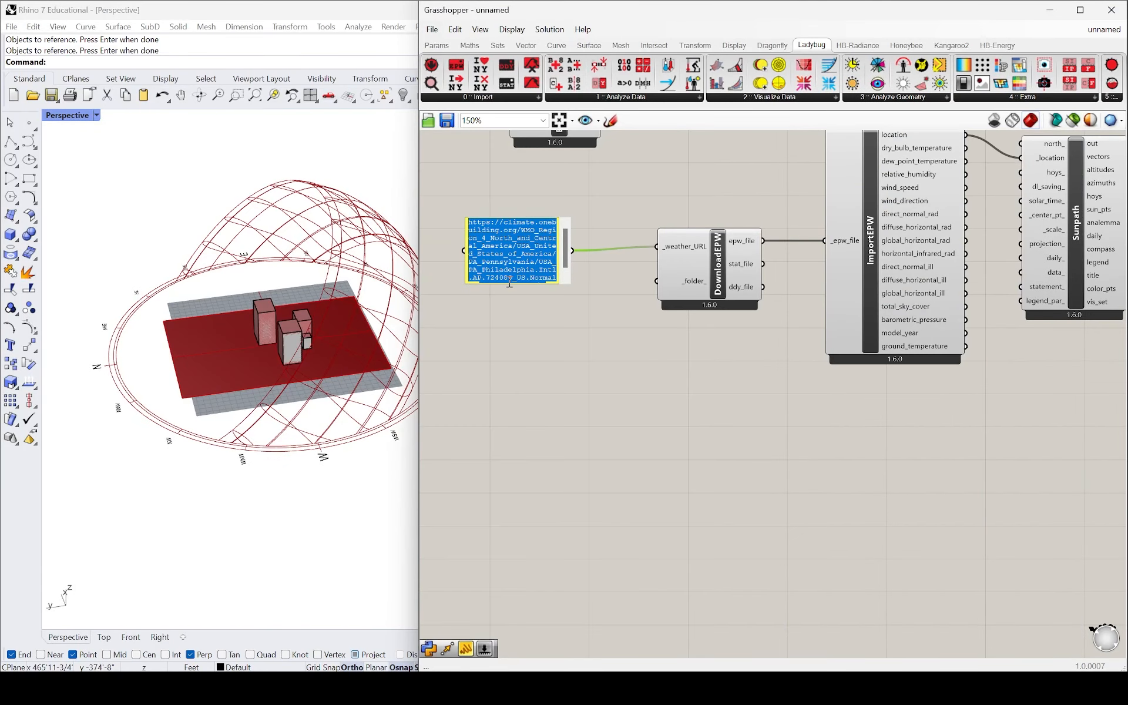
{"action": "key", "text": "ctrl+v"}
{"action": "left_click", "coordinate": [526, 337]}
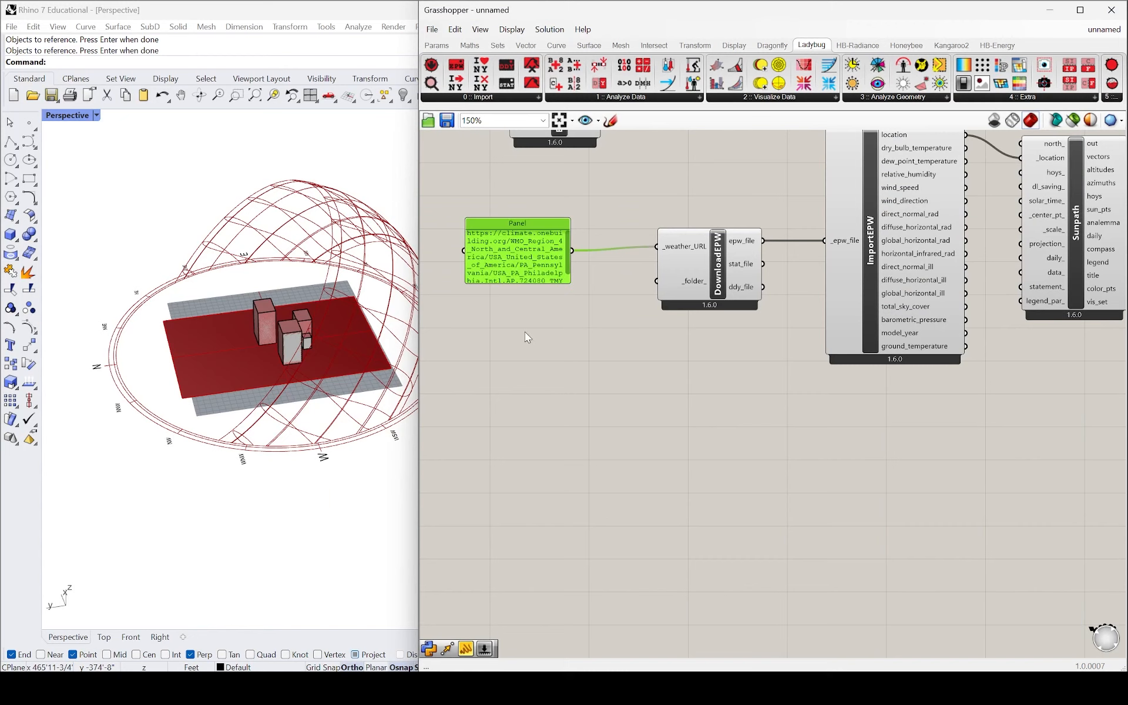
{"action": "left_click", "coordinate": [589, 366]}
- Review the DirectSunHours inputs and Sunpath's vectors output with the replaced weather file
{"action": "scroll", "coordinate": [589, 366], "scroll_direction": "down", "scroll_amount": 8}
{"action": "right_click_drag", "start_coordinate": [622, 410], "coordinate": [611, 430]}
{"action": "scroll", "coordinate": [780, 354], "scroll_direction": "up", "scroll_amount": 10}
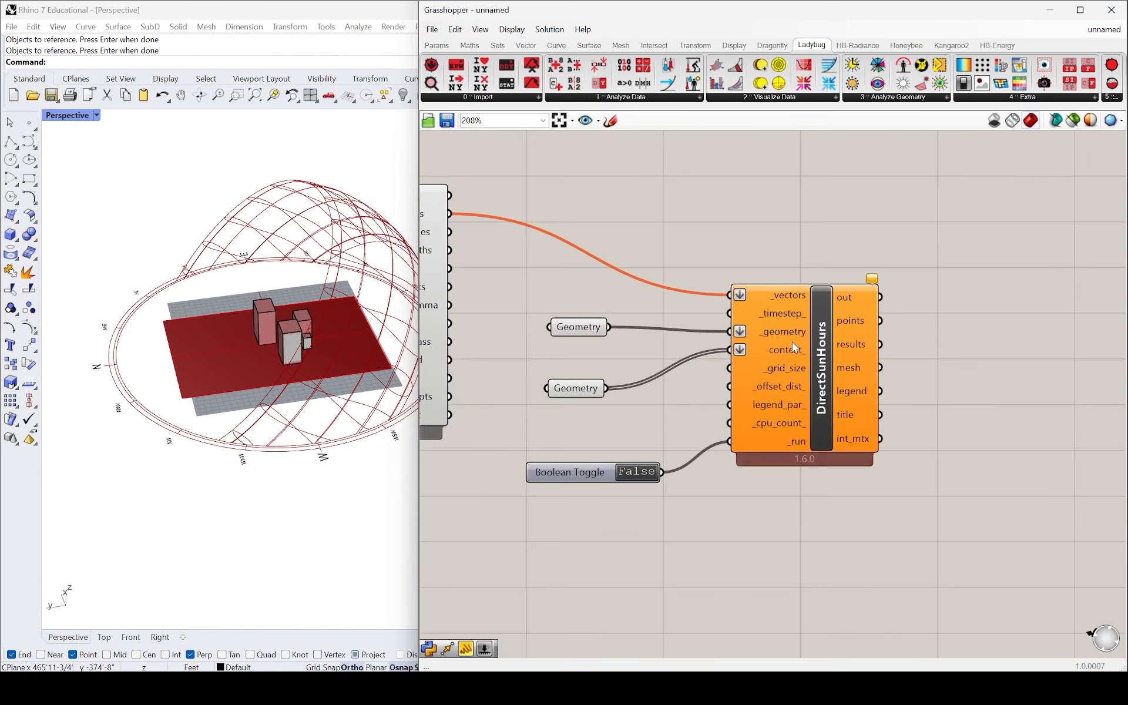
{"action": "scroll", "coordinate": [791, 290], "scroll_direction": "down", "scroll_amount": 1}
{"action": "scroll", "coordinate": [791, 291], "scroll_direction": "down", "scroll_amount": 5}
{"action": "scroll", "coordinate": [693, 240], "scroll_direction": "up", "scroll_amount": 7}
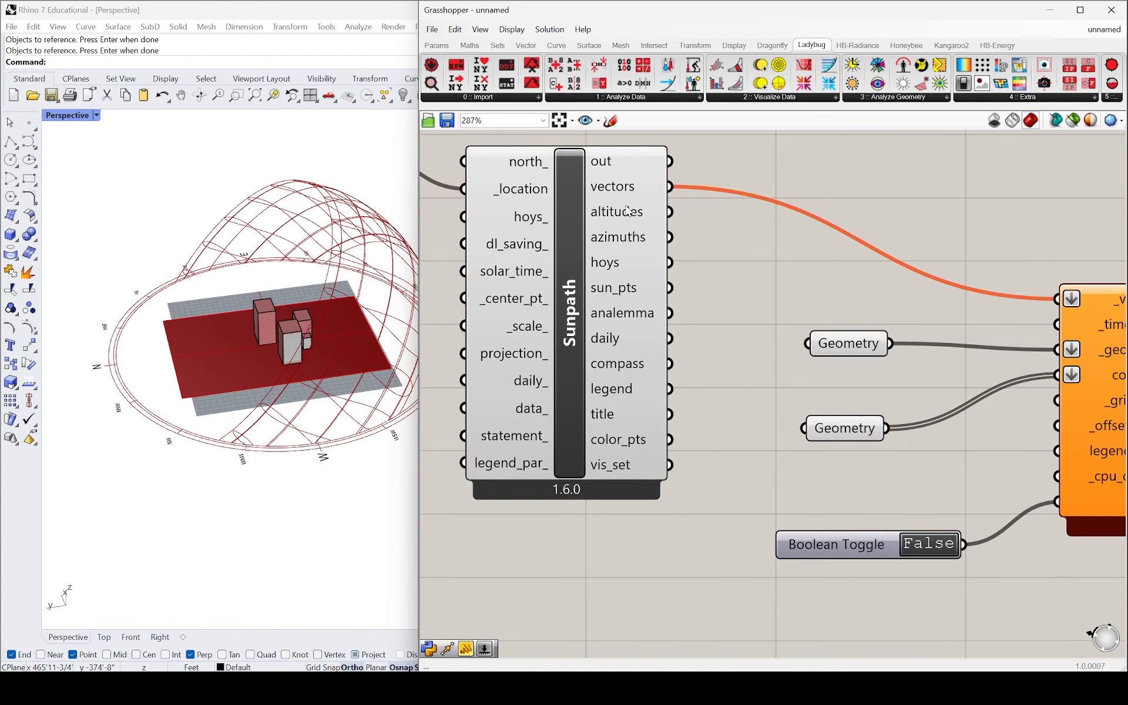
{"action": "mouse_move", "coordinate": [627, 195]}
{"action": "scroll", "coordinate": [742, 212], "scroll_direction": "down", "scroll_amount": 5}
{"action": "scroll", "coordinate": [581, 216], "scroll_direction": "up", "scroll_amount": 4}
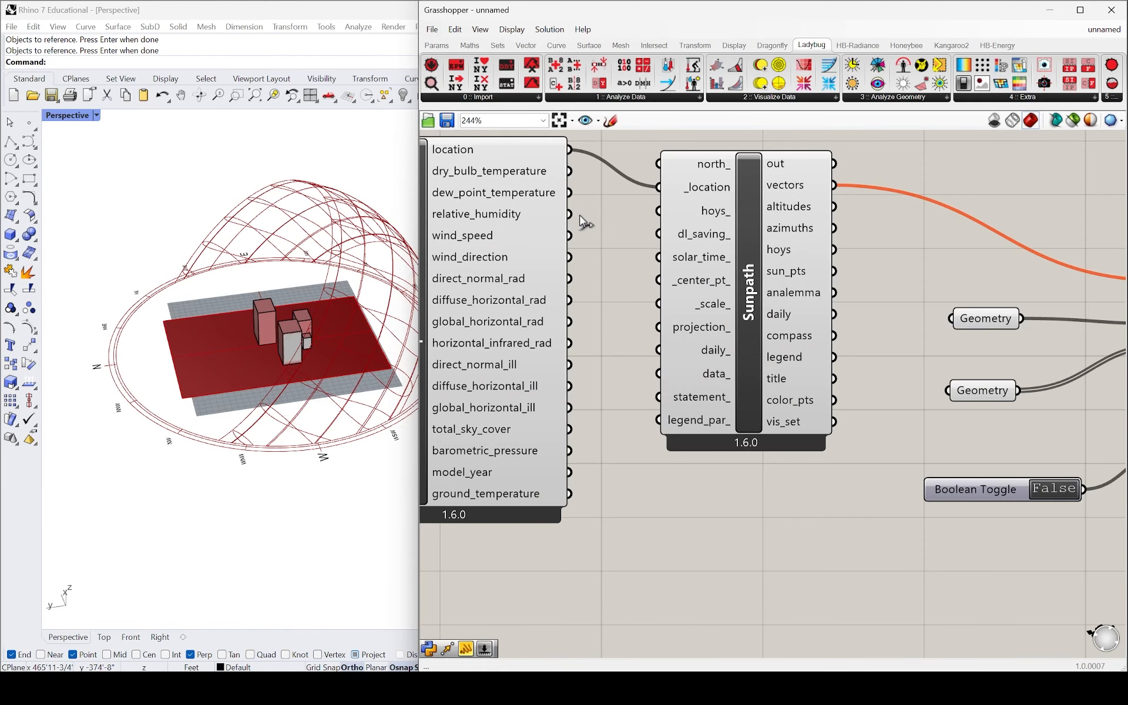
- Move the Sunpath component slightly farther from ImportEPW and look over its inputs and vectors connection
{"action": "left_click_drag", "start_coordinate": [755, 252], "coordinate": [768, 240]}
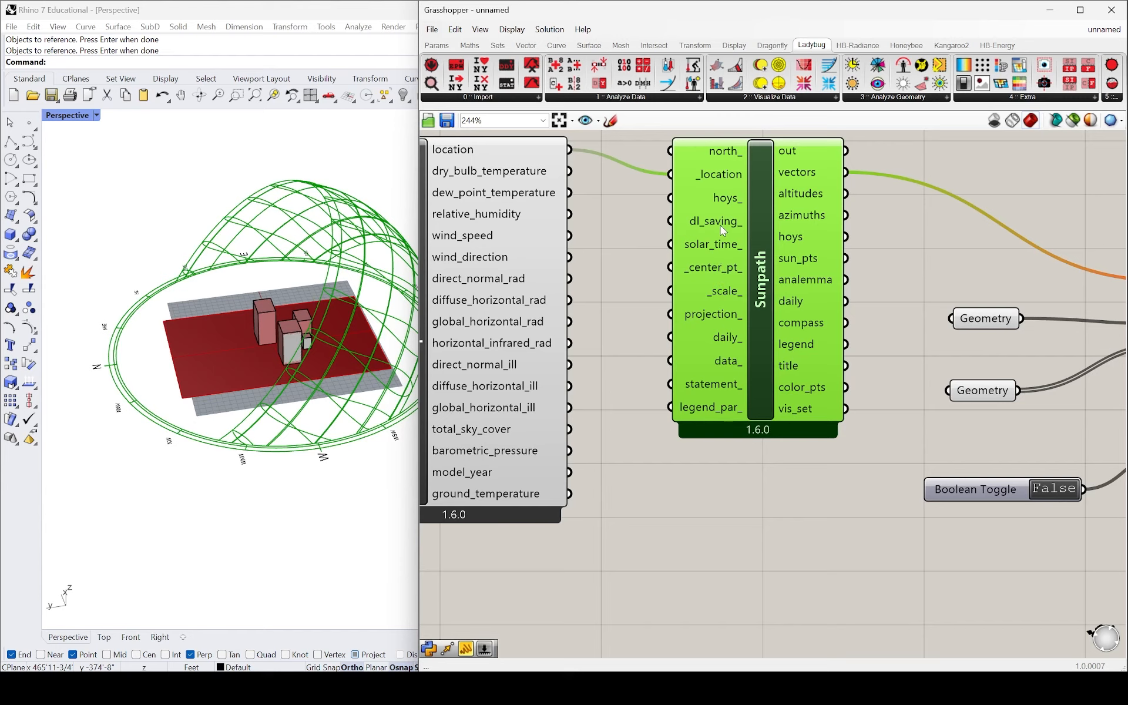
{"action": "scroll", "coordinate": [729, 174], "scroll_direction": "down", "scroll_amount": 5}
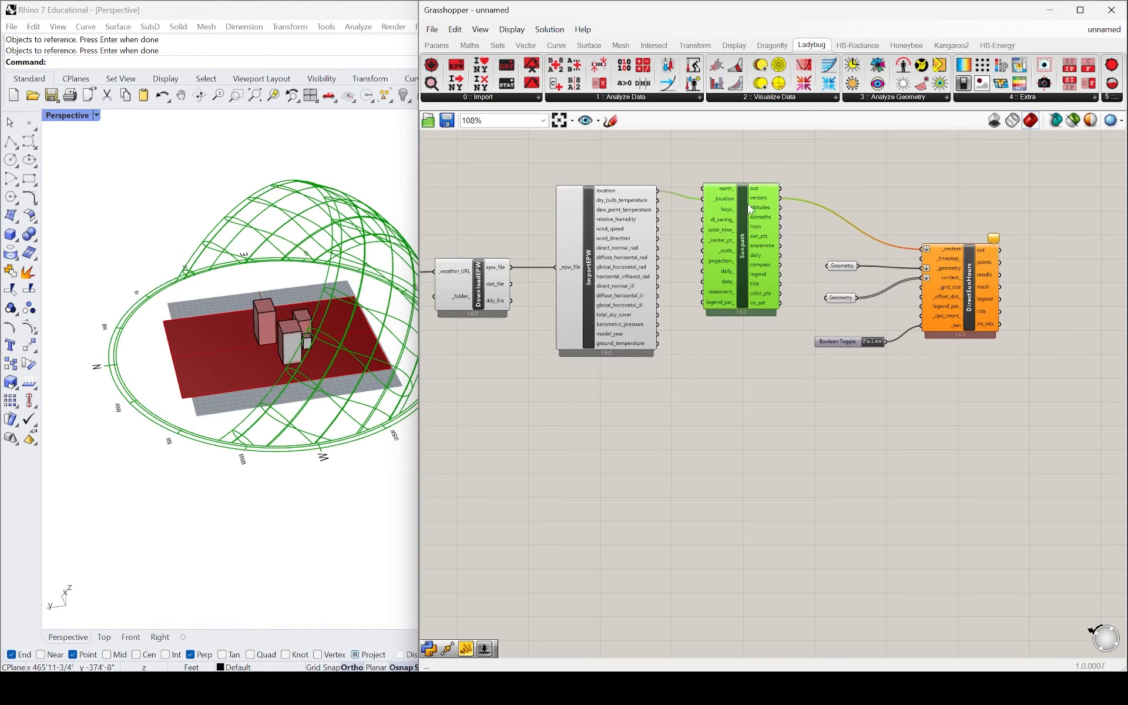
{"action": "scroll", "coordinate": [748, 203], "scroll_direction": "up", "scroll_amount": 4}
{"action": "left_click", "coordinate": [839, 138]}
{"action": "scroll", "coordinate": [754, 194], "scroll_direction": "down", "scroll_amount": 2}
{"action": "scroll", "coordinate": [752, 194], "scroll_direction": "up", "scroll_amount": 3}
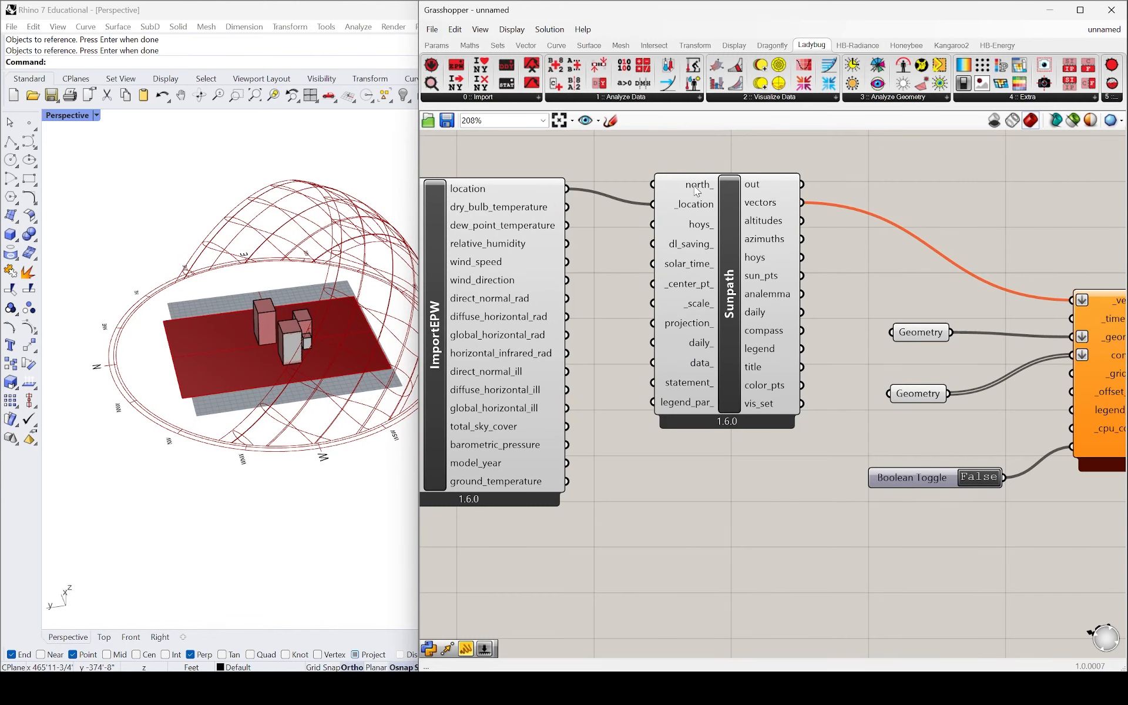
{"action": "mouse_move", "coordinate": [696, 191]}
- Switch to the front street roof deck definition and compare how its ImportEPW, AnalysisPeriod and Sunpath components are wired
{"action": "left_click", "coordinate": [1104, 29]}
{"action": "left_click", "coordinate": [1058, 82]}
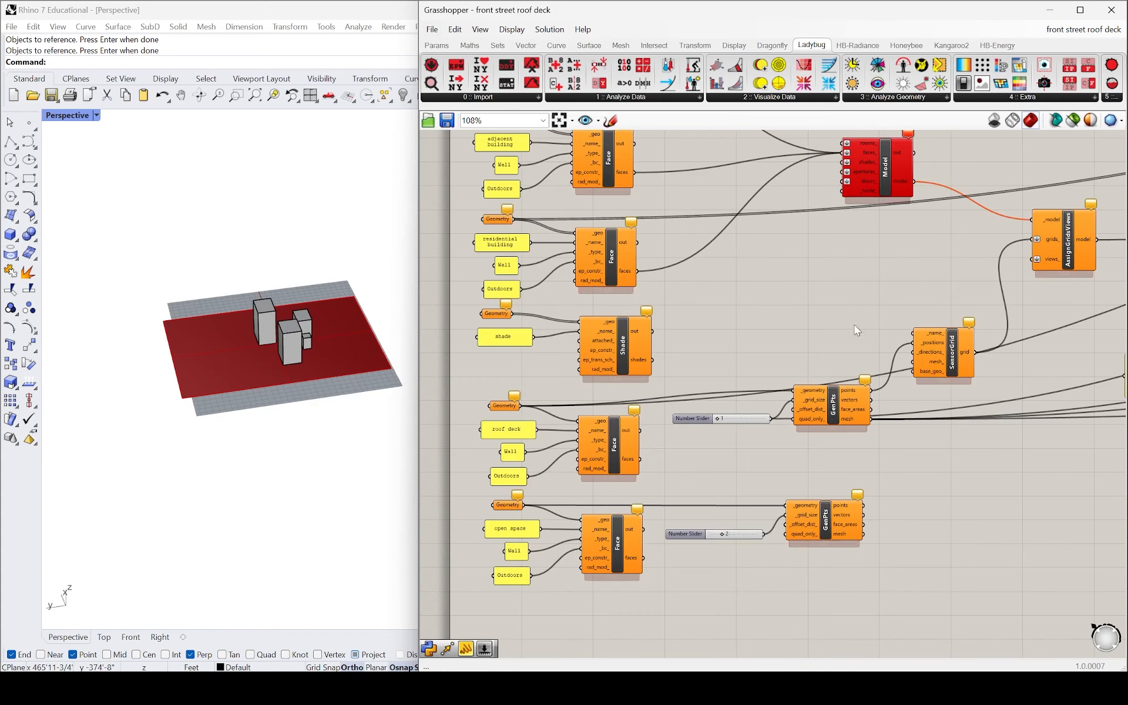
{"action": "scroll", "coordinate": [854, 326], "scroll_direction": "down", "scroll_amount": 7}
{"action": "scroll", "coordinate": [1022, 371], "scroll_direction": "up", "scroll_amount": 8}
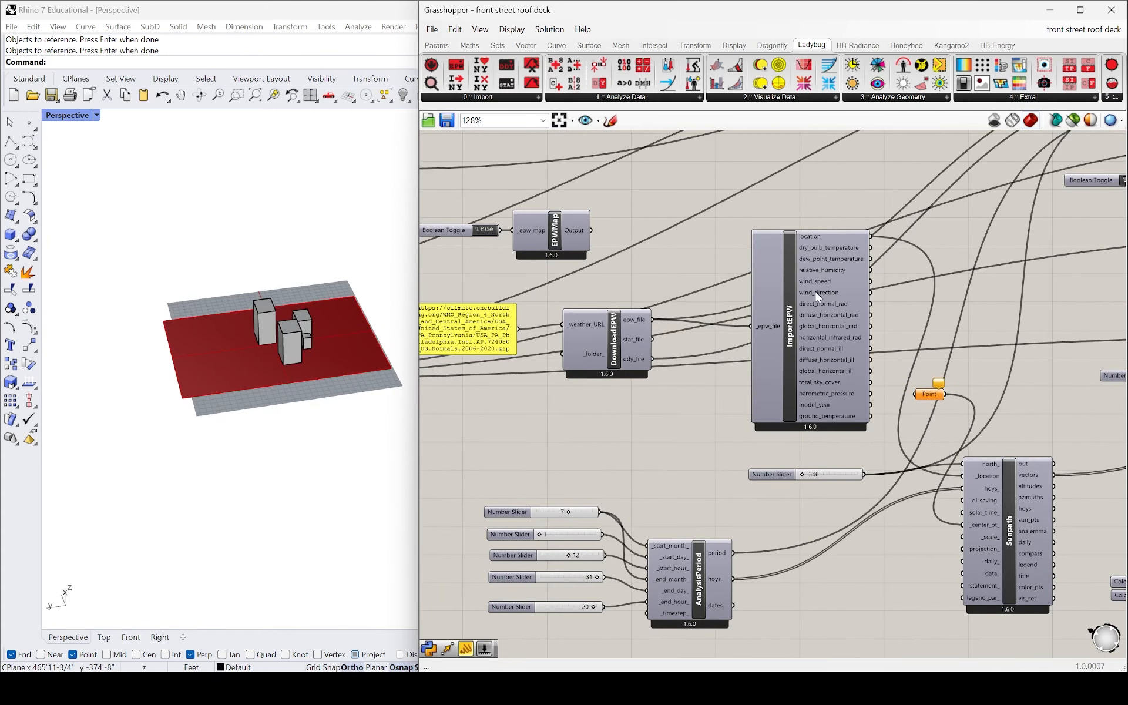
{"action": "left_click_drag", "start_coordinate": [817, 297], "coordinate": [843, 293]}
{"action": "scroll", "coordinate": [843, 293], "scroll_direction": "down", "scroll_amount": 3}
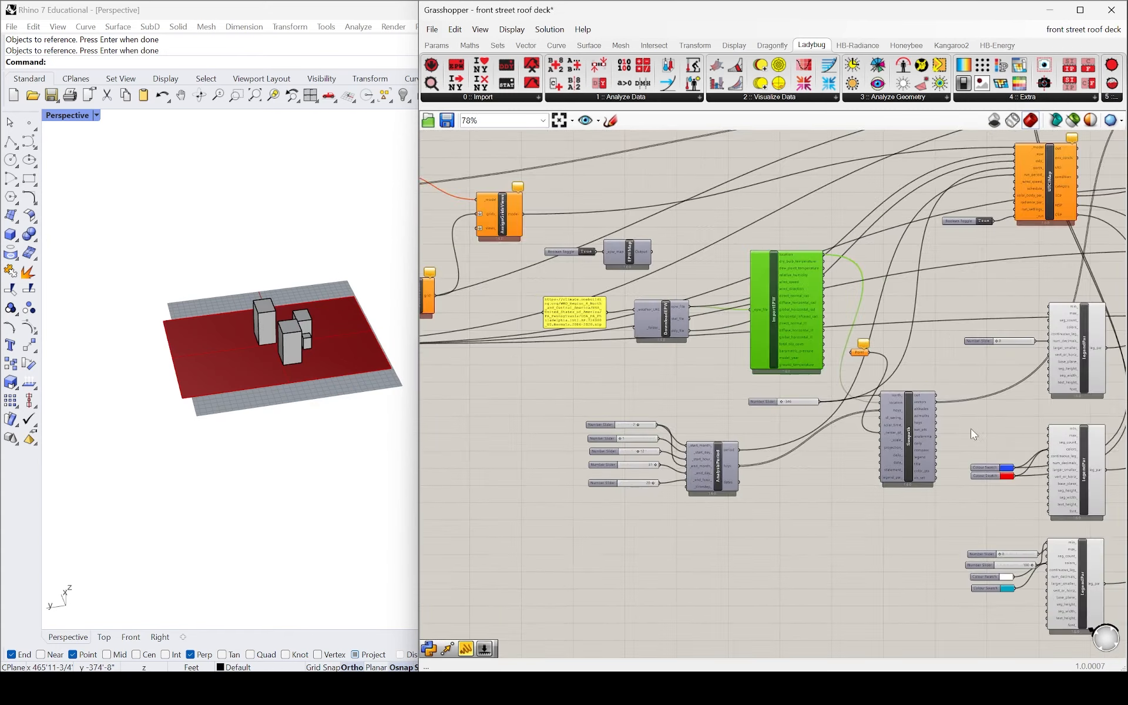
{"action": "scroll", "coordinate": [971, 428], "scroll_direction": "up", "scroll_amount": 4}
{"action": "left_click", "coordinate": [883, 442]}
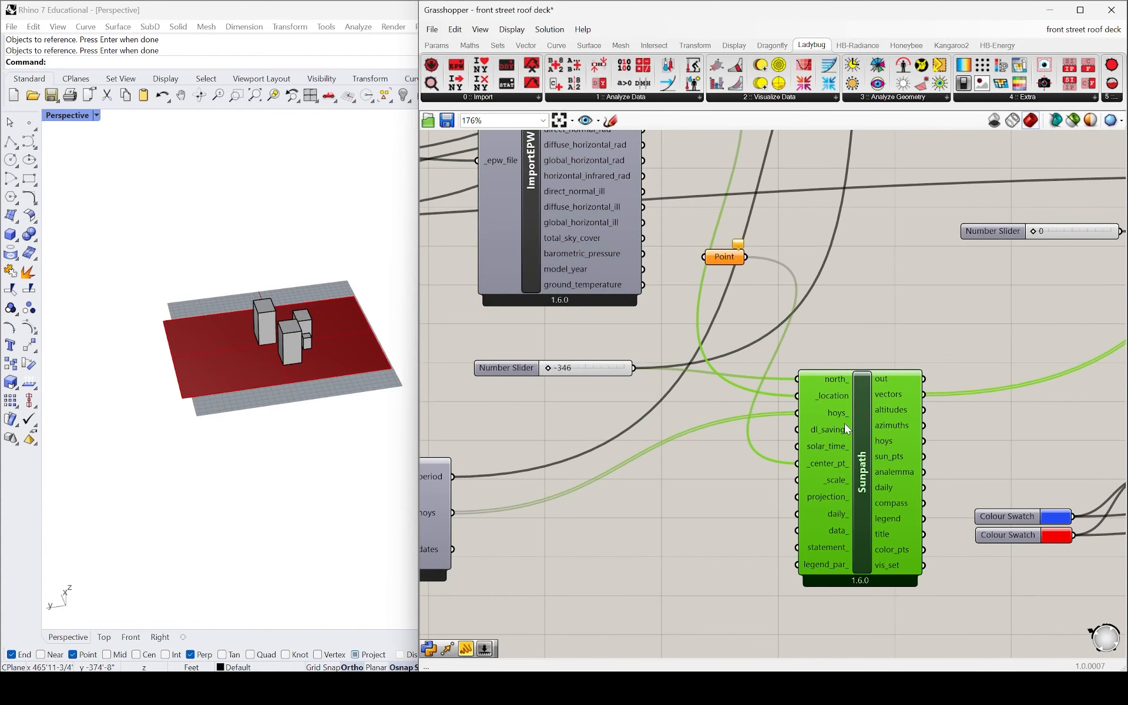
{"action": "mouse_move", "coordinate": [855, 421]}
{"action": "left_mouse_down"}
{"action": "mouse_move", "coordinate": [868, 404]}
{"action": "mouse_move", "coordinate": [869, 415]}
{"action": "left_mouse_up"}
{"action": "scroll", "coordinate": [826, 429], "scroll_direction": "down", "scroll_amount": 10}
{"action": "scroll", "coordinate": [632, 376], "scroll_direction": "up", "scroll_amount": 8}
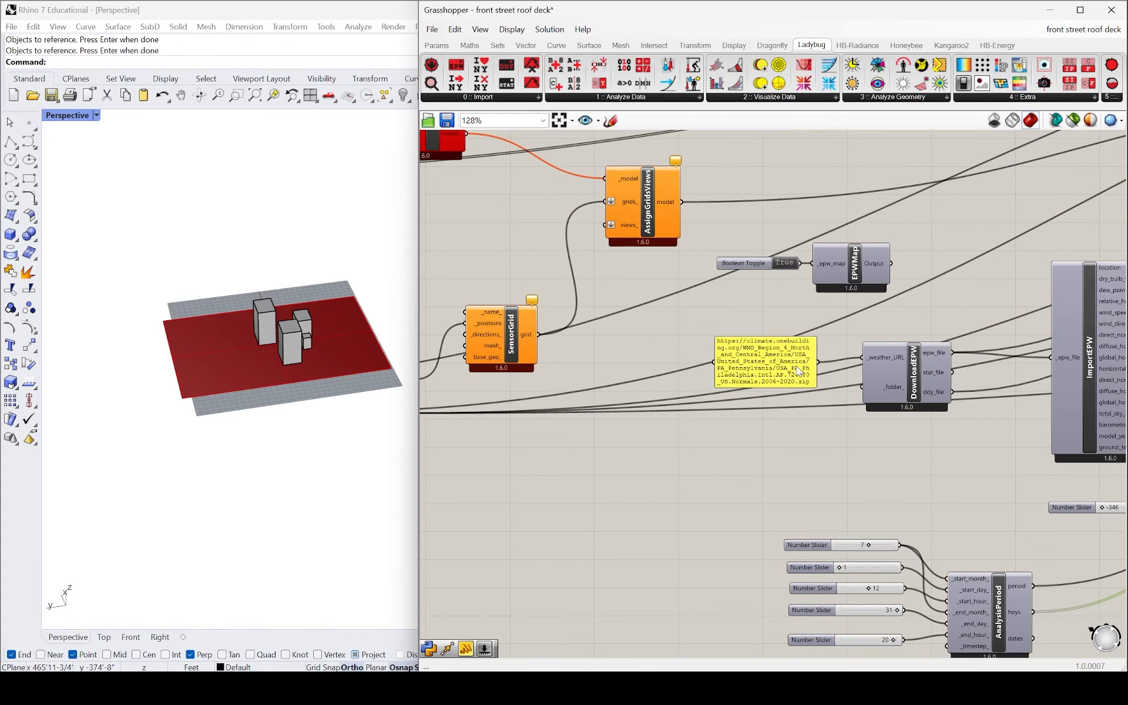
- Copy the US Normals 2006-2020 Philadelphia weather link from the panel feeding DownloadEPW in the front street roof deck definition
{"action": "scroll", "coordinate": [798, 371], "scroll_direction": "up", "scroll_amount": 3}
{"action": "double_click", "coordinate": [777, 369]}
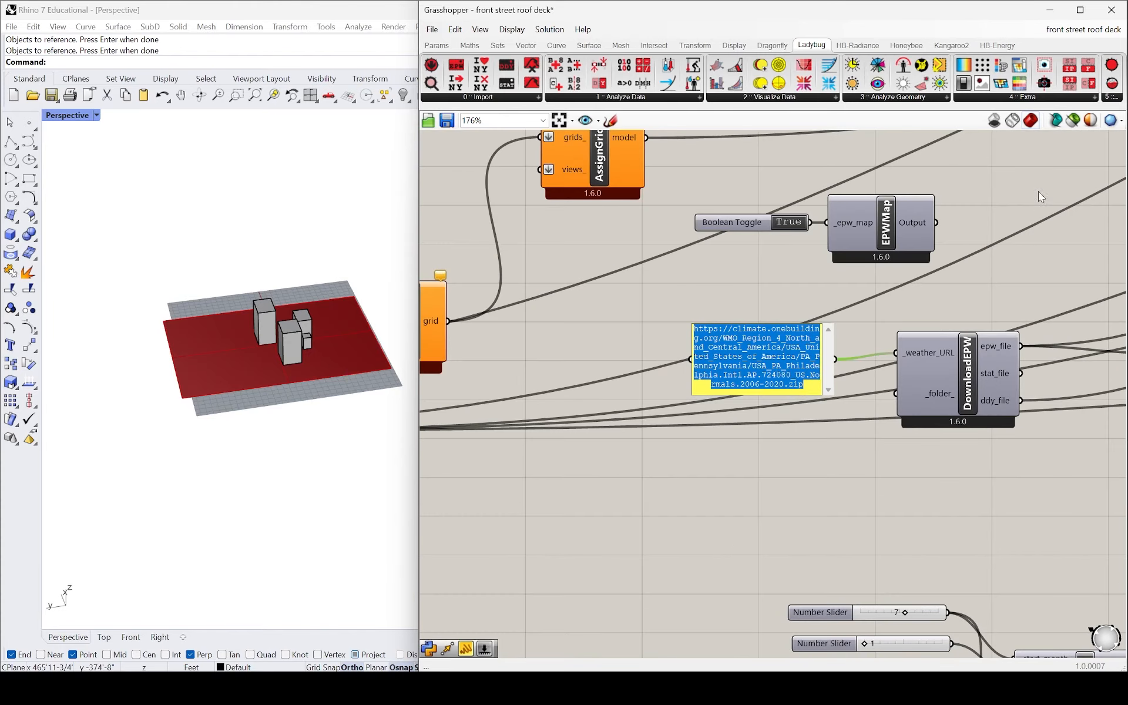
{"action": "left_click", "coordinate": [1083, 32]}
{"action": "left_click", "coordinate": [1039, 153]}
{"action": "scroll", "coordinate": [940, 288], "scroll_direction": "down", "scroll_amount": 1}
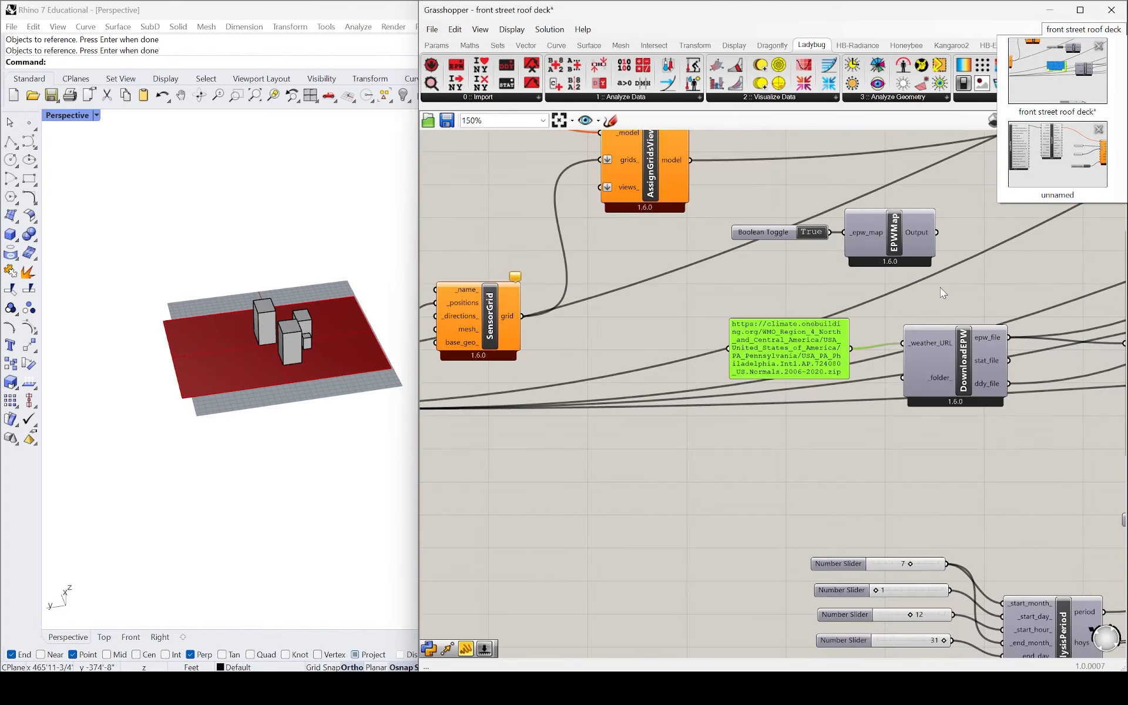
- Return to the unnamed definition and replace the URL in the panel feeding DownloadEPW with the copied US Normals 2006-2020 link
{"action": "left_click", "coordinate": [1043, 150]}
{"action": "scroll", "coordinate": [851, 297], "scroll_direction": "down", "scroll_amount": 3}
{"action": "scroll", "coordinate": [644, 372], "scroll_direction": "up", "scroll_amount": 3}
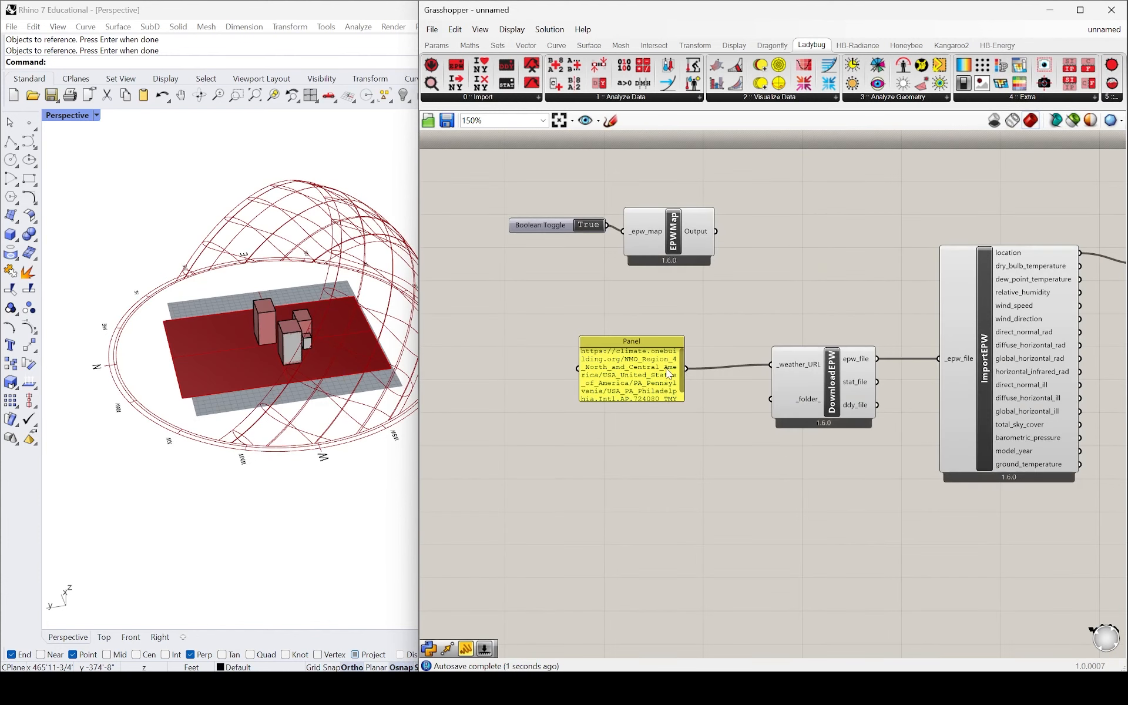
{"action": "double_click", "coordinate": [645, 373]}
{"action": "key", "text": "ctrl+v"}
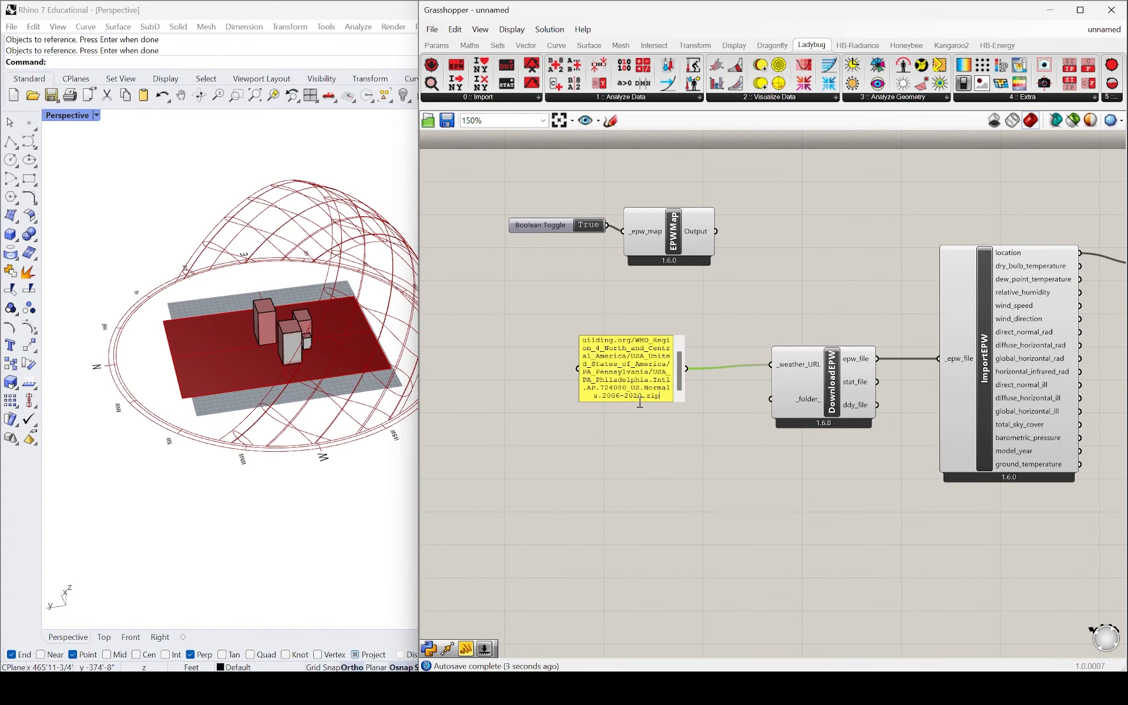
{"action": "key", "text": "Return"}
{"action": "left_click", "coordinate": [639, 405]}
- Inspect the _vectors input and the warnings of DirectSunHours with the new weather link in place
{"action": "scroll", "coordinate": [793, 264], "scroll_direction": "down", "scroll_amount": 5}
{"action": "scroll", "coordinate": [626, 373], "scroll_direction": "down", "scroll_amount": 4}
{"action": "scroll", "coordinate": [915, 342], "scroll_direction": "up", "scroll_amount": 8}
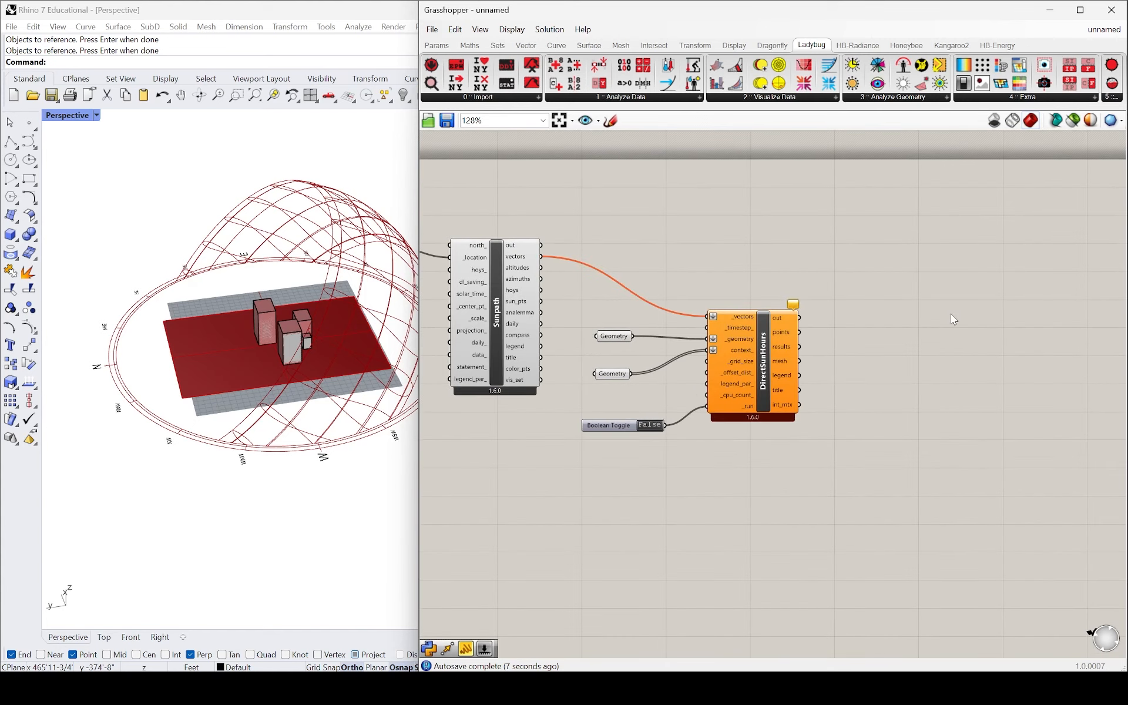
{"action": "scroll", "coordinate": [570, 258], "scroll_direction": "up", "scroll_amount": 2}
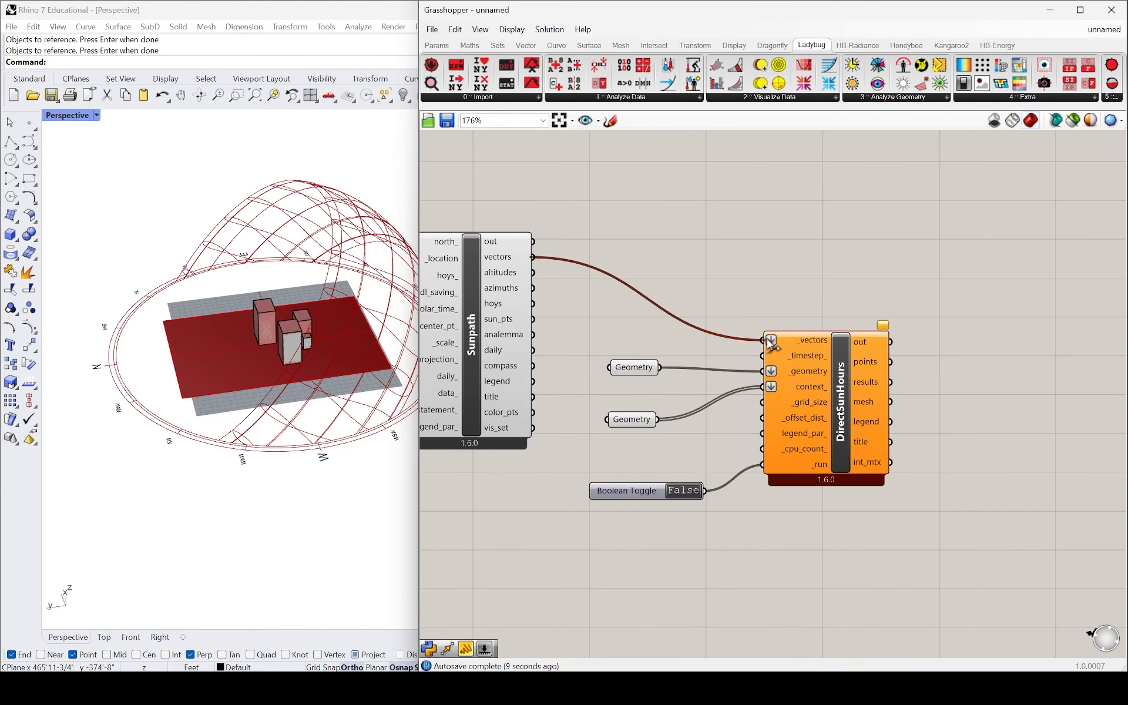
{"action": "mouse_move", "coordinate": [824, 345]}
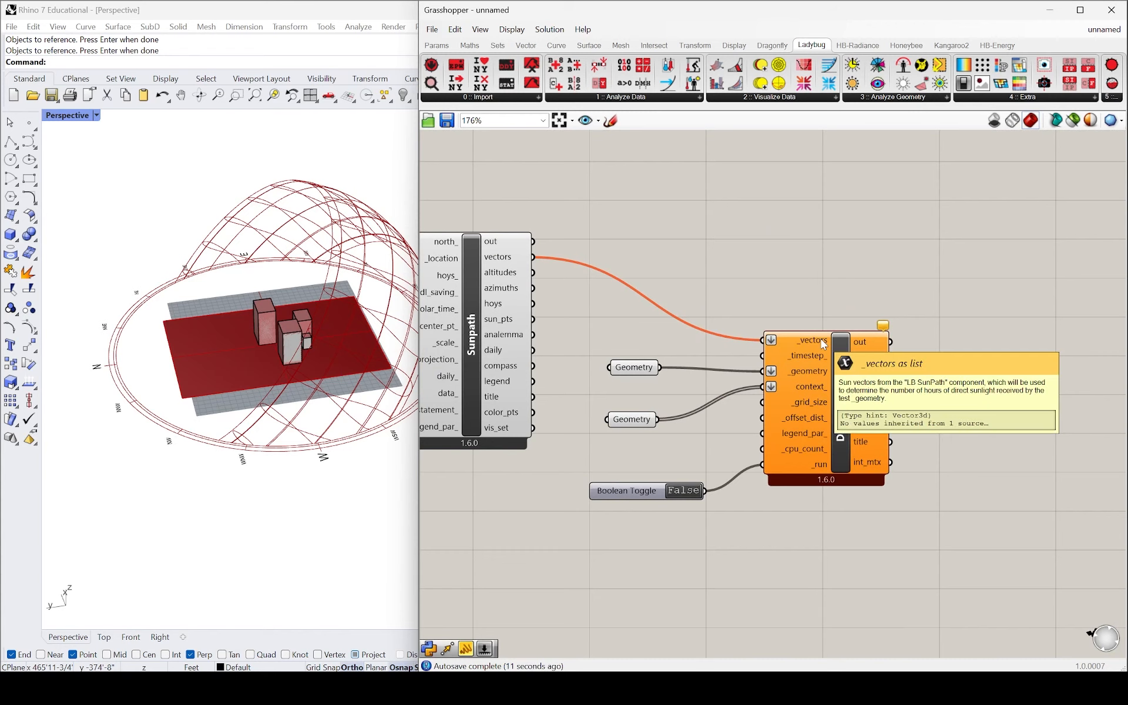
{"action": "scroll", "coordinate": [866, 347], "scroll_direction": "up", "scroll_amount": 3}
{"action": "mouse_move", "coordinate": [898, 316]}
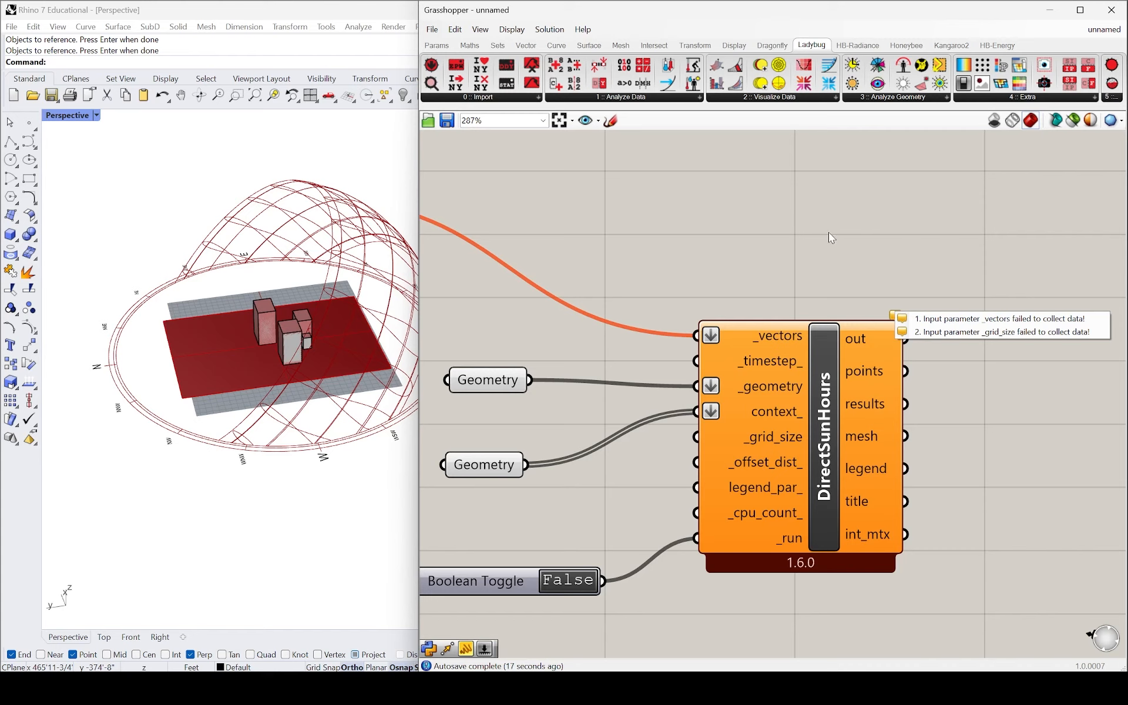
- Check the options of Sunpath's vectors output and its connection to DirectSunHours
{"action": "scroll", "coordinate": [933, 267], "scroll_direction": "down", "scroll_amount": 4}
{"action": "scroll", "coordinate": [608, 240], "scroll_direction": "up", "scroll_amount": 3}
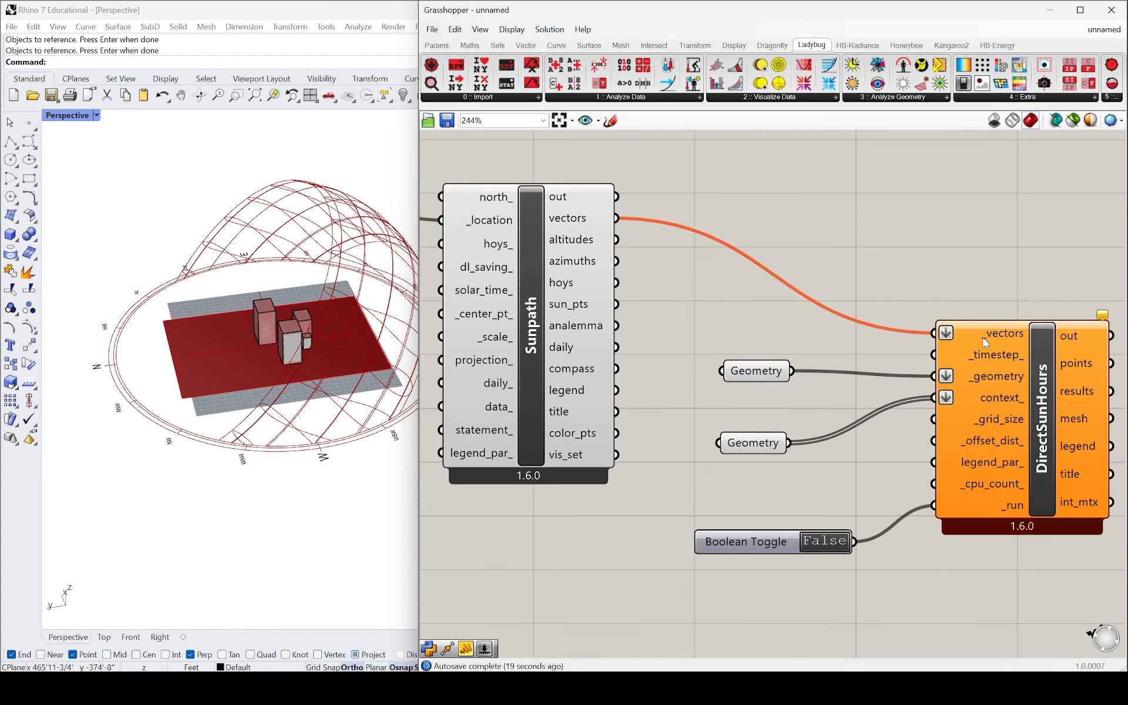
{"action": "right_click", "coordinate": [592, 225]}
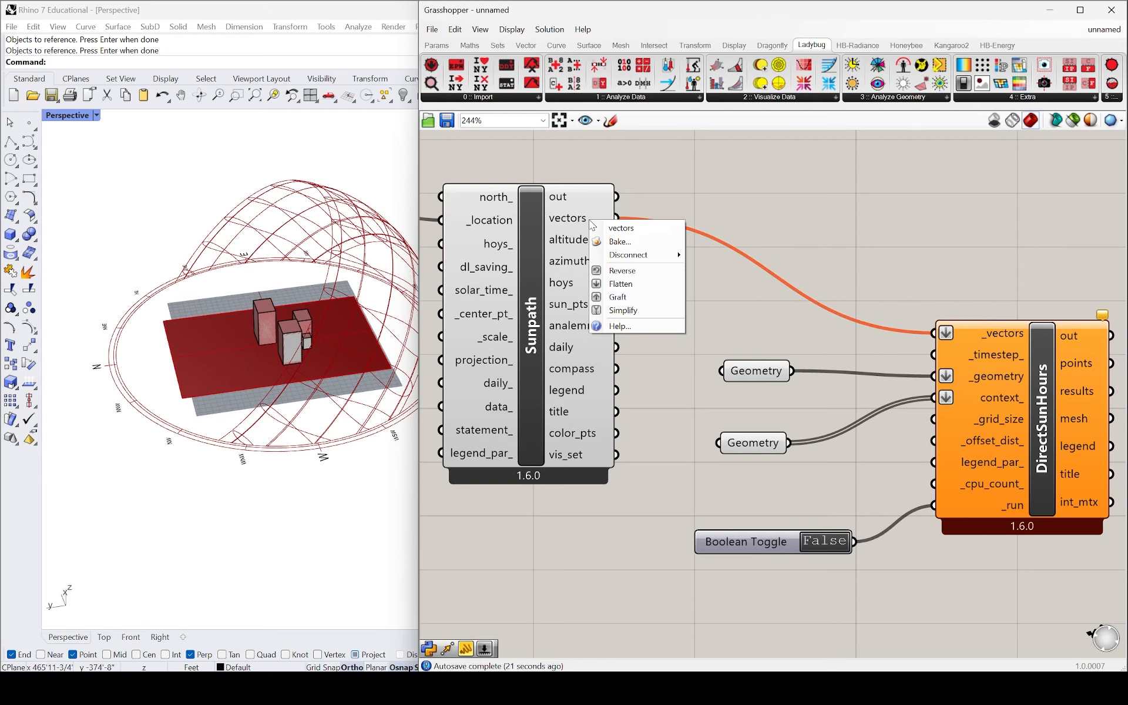
{"action": "left_click", "coordinate": [764, 180]}
{"action": "scroll", "coordinate": [899, 219], "scroll_direction": "down", "scroll_amount": 3}
{"action": "scroll", "coordinate": [775, 217], "scroll_direction": "up", "scroll_amount": 3}
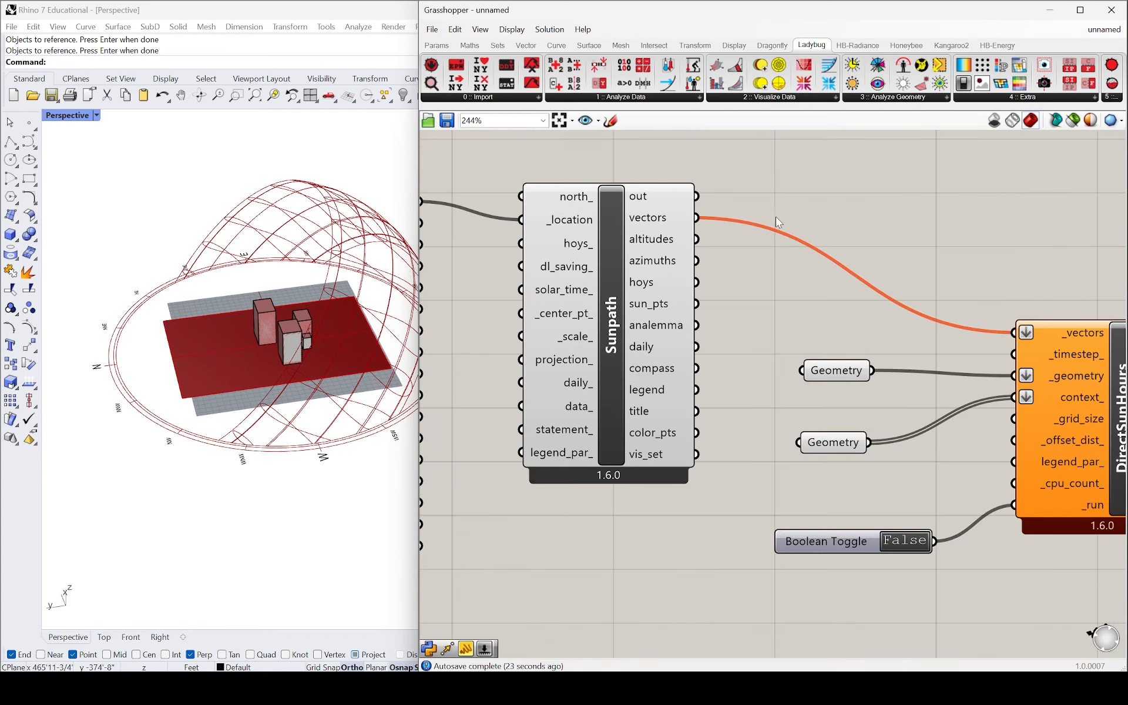
{"action": "scroll", "coordinate": [790, 210], "scroll_direction": "down", "scroll_amount": 4}
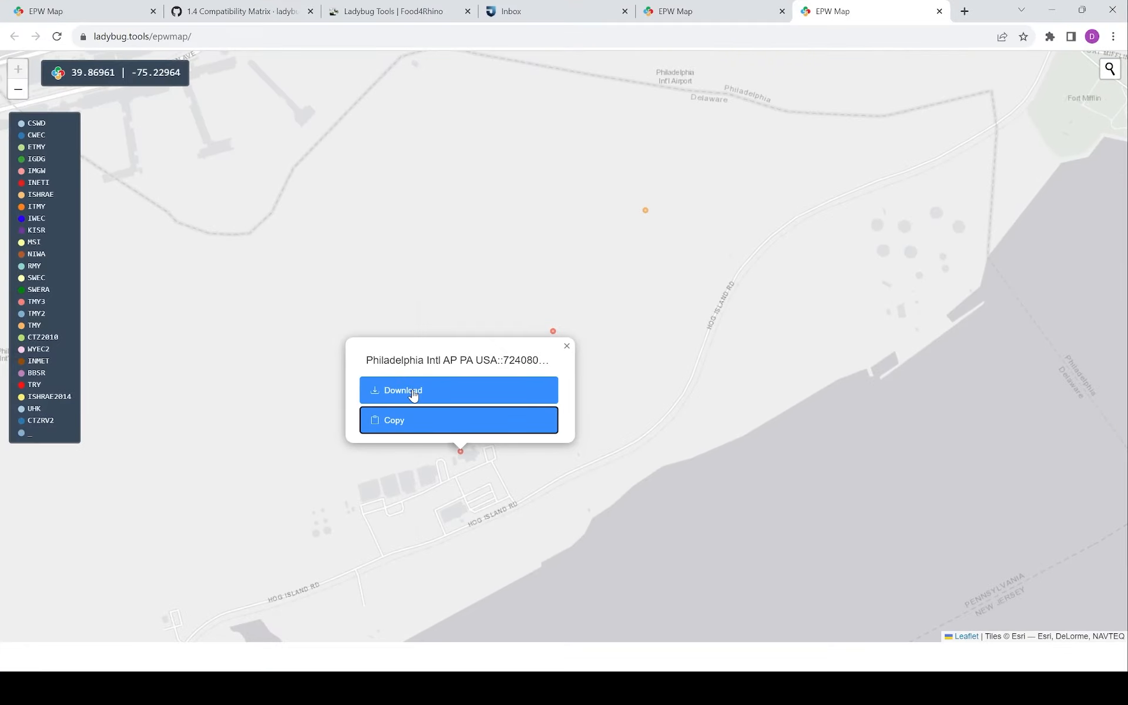
- Switch to the EPW map, download the Philadelphia Intl AP TMY3 weather file, and copy the path of the zip in Downloads
{"action": "left_click", "coordinate": [411, 390]}
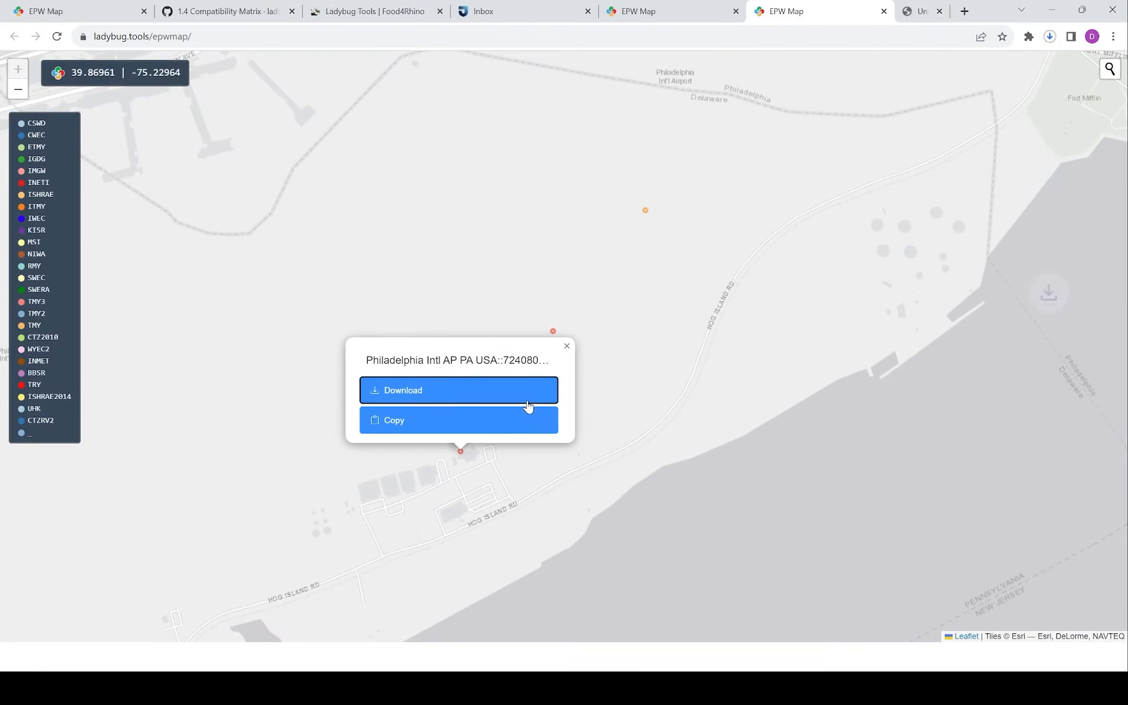
{"action": "left_click", "coordinate": [1054, 39]}
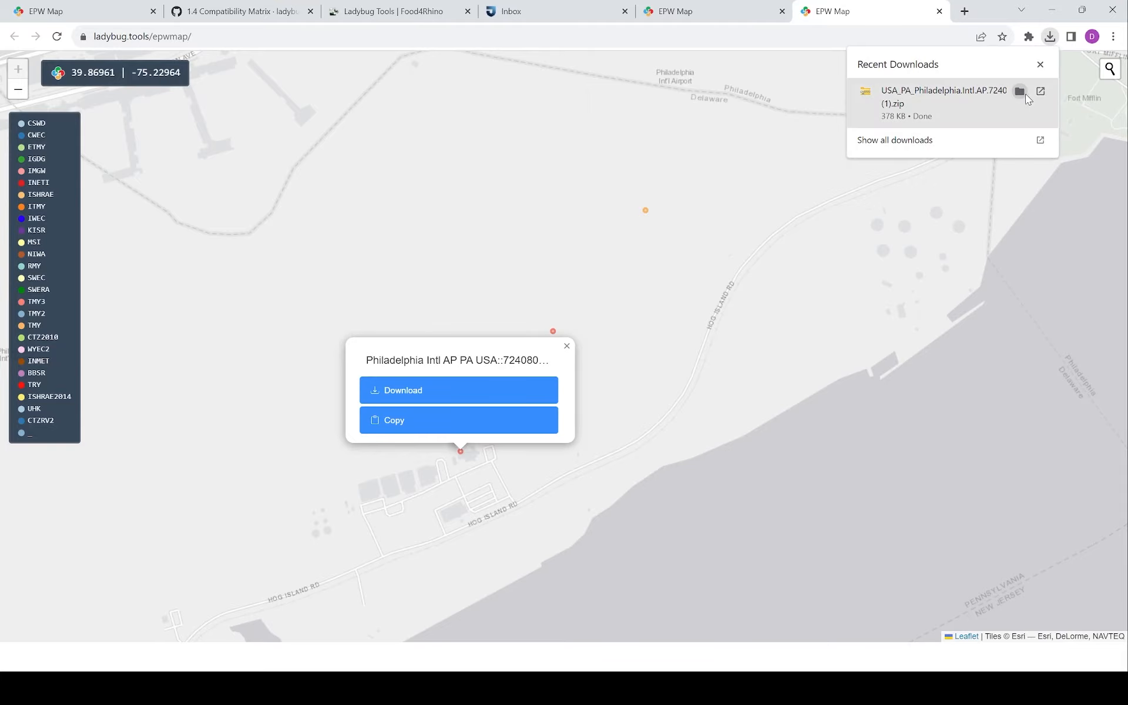
{"action": "left_click", "coordinate": [1025, 94]}
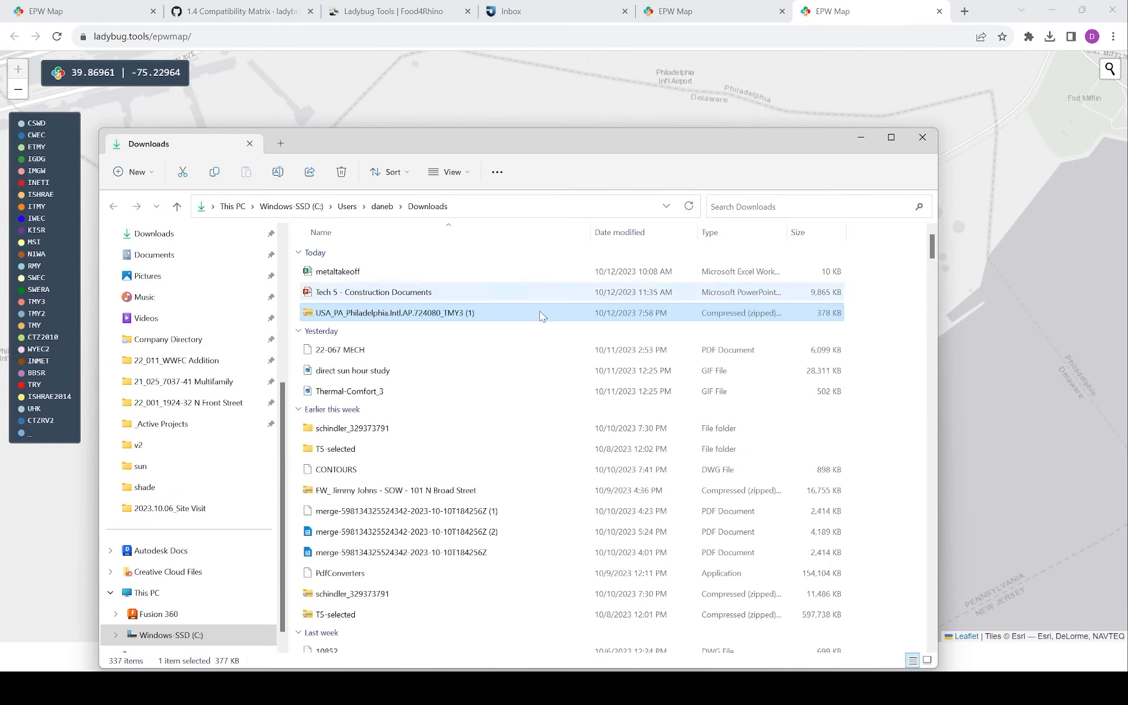
{"action": "right_click", "coordinate": [438, 320]}
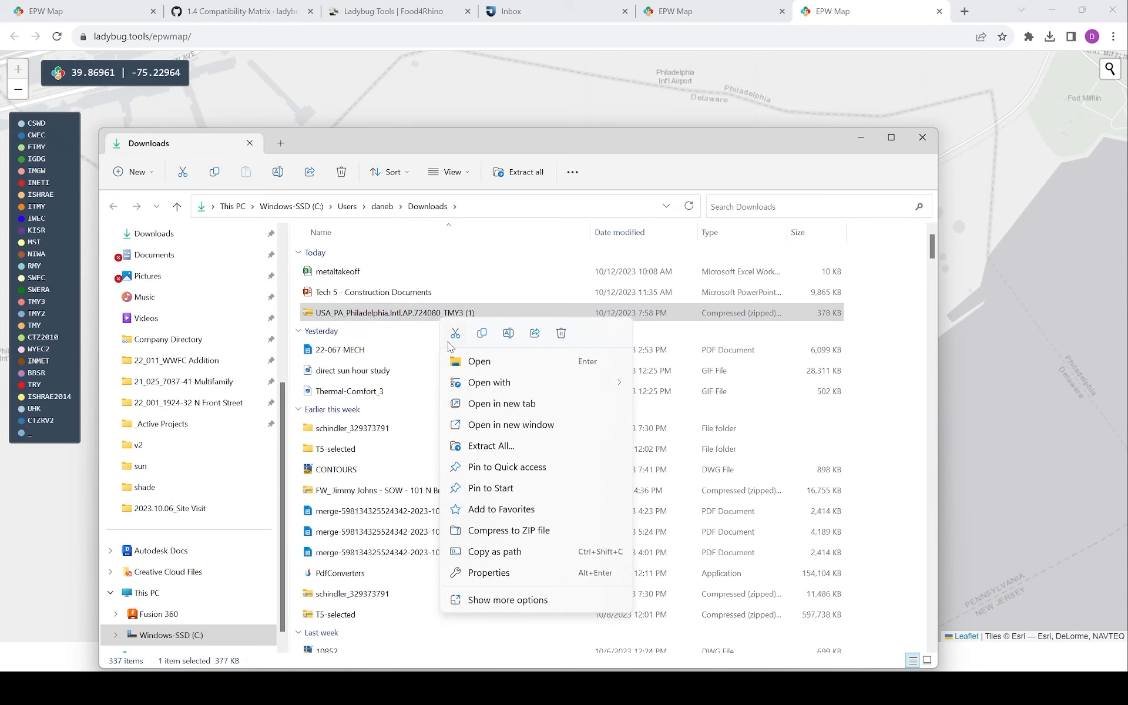
{"action": "left_click", "coordinate": [565, 551]}
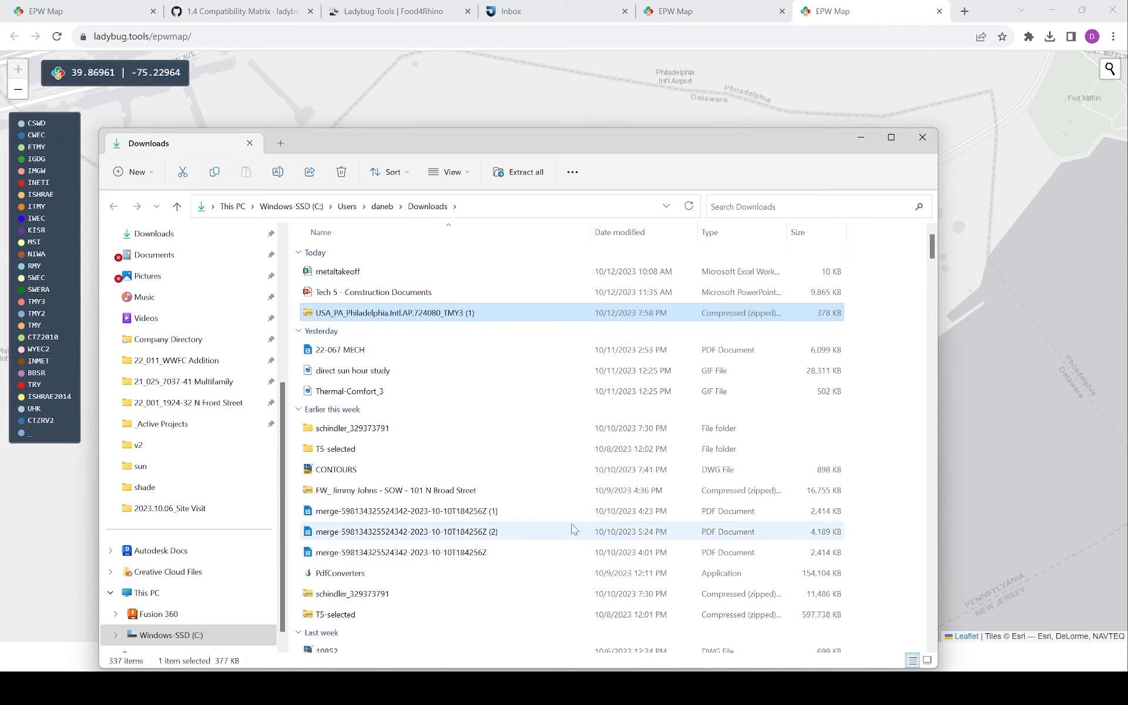
- Return to Grasshopper, add a File Path parameter below the URL panel and open its selection of one existing file
{"action": "left_click", "coordinate": [1052, 10]}
{"action": "left_click", "coordinate": [1072, 523]}
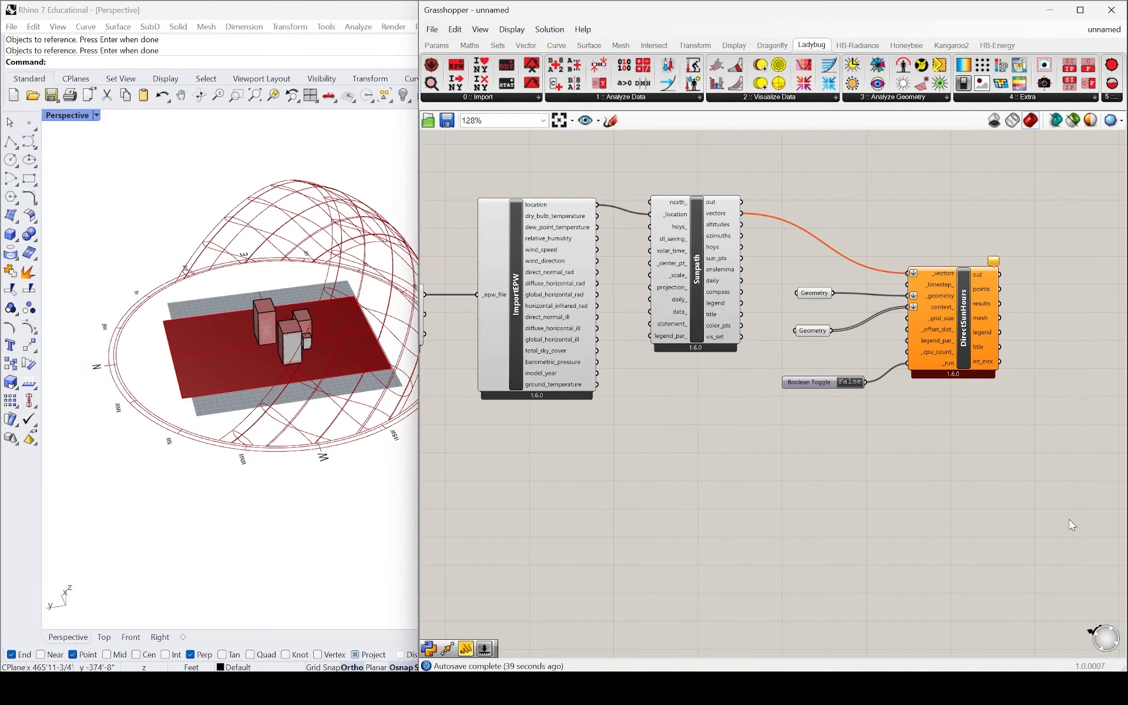
{"action": "scroll", "coordinate": [928, 455], "scroll_direction": "down", "scroll_amount": 2}
{"action": "scroll", "coordinate": [908, 448], "scroll_direction": "down", "scroll_amount": 3}
{"action": "scroll", "coordinate": [579, 402], "scroll_direction": "up", "scroll_amount": 5}
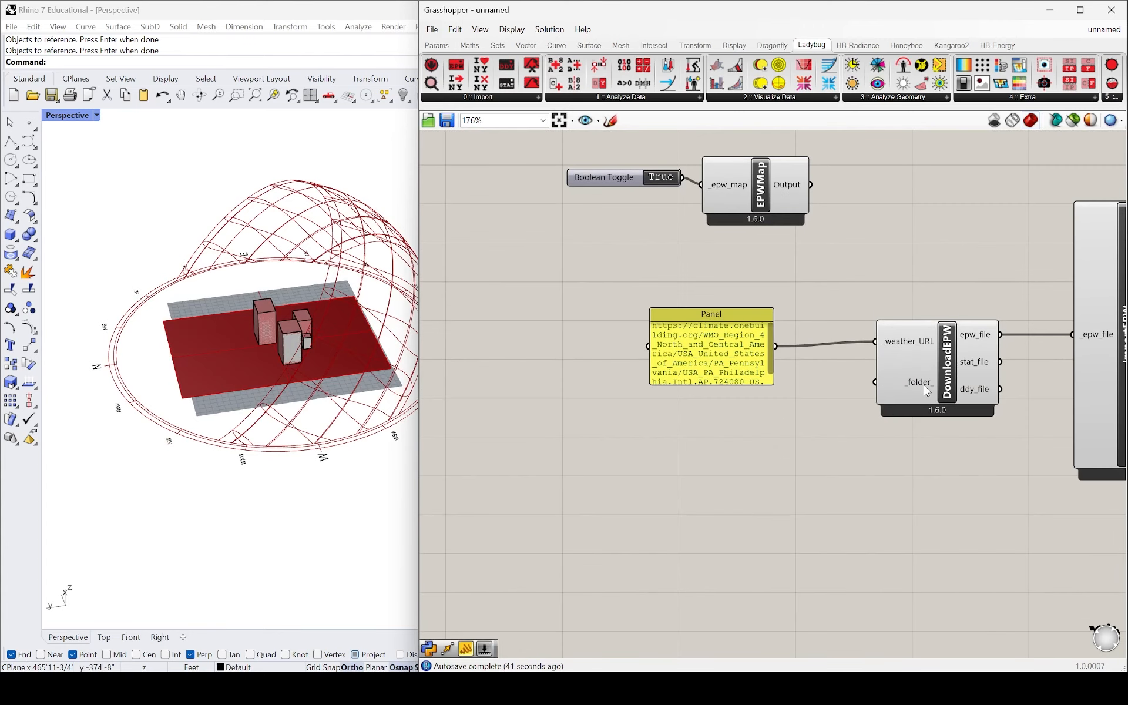
{"action": "double_click", "coordinate": [732, 472]}
{"action": "type", "text": "file"}
{"action": "type", "text": "path"}
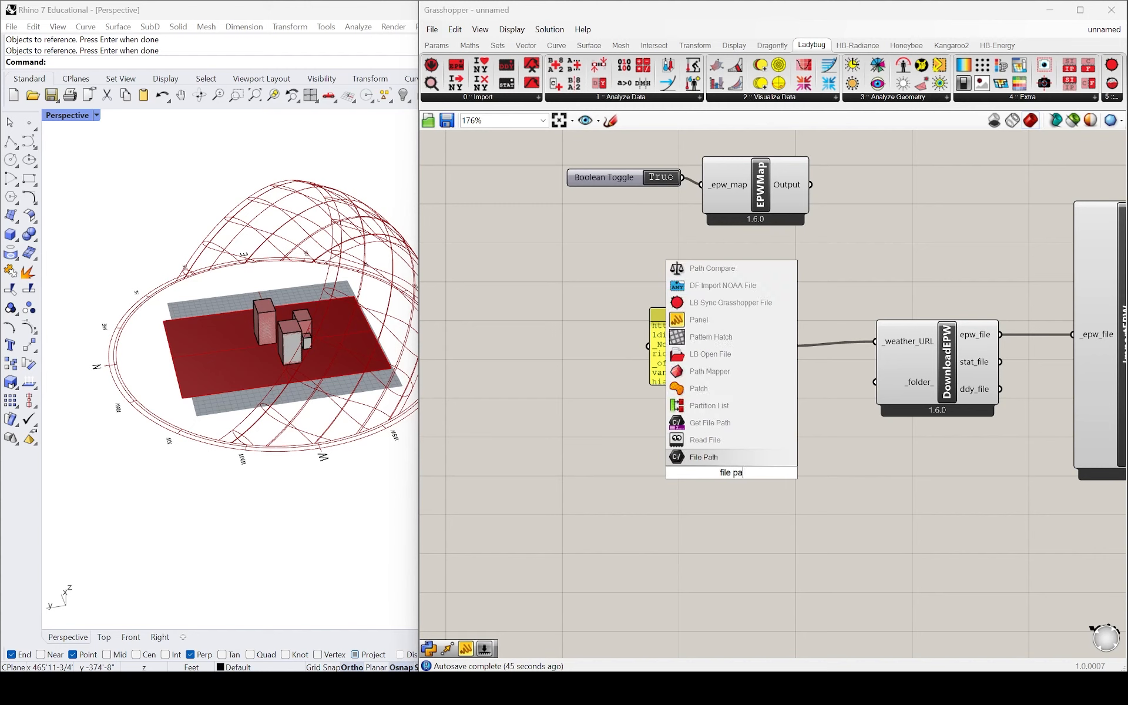
{"action": "key", "text": "Return"}
{"action": "right_click", "coordinate": [733, 477]}
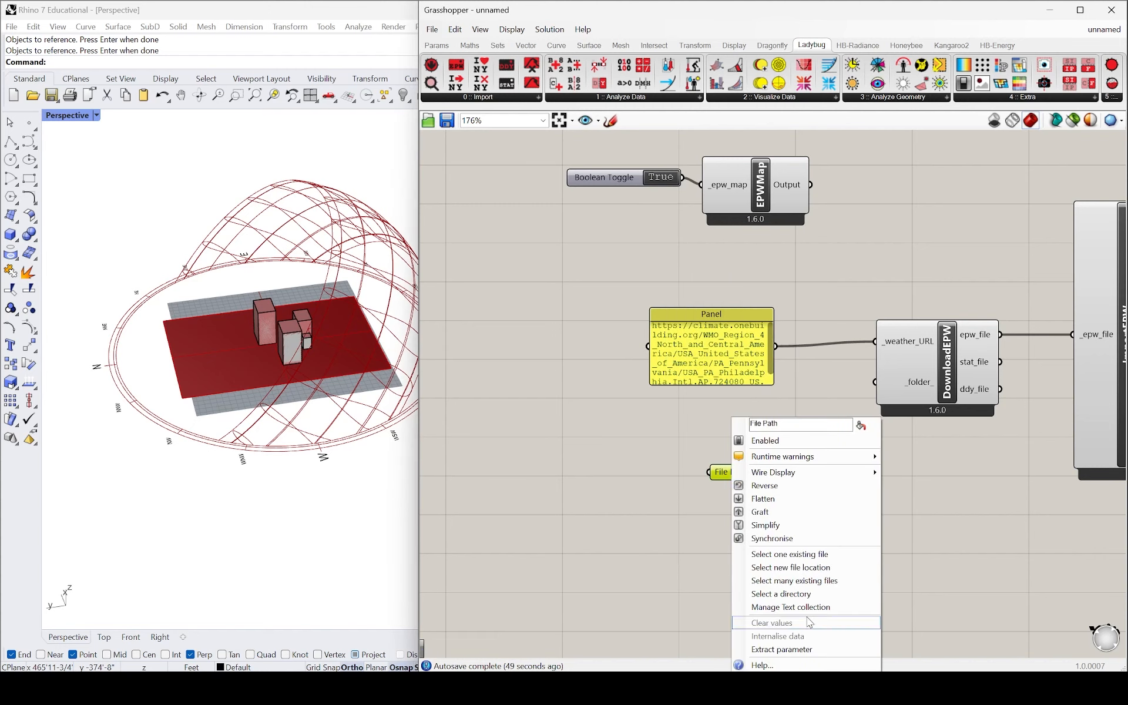
{"action": "left_click", "coordinate": [823, 555]}
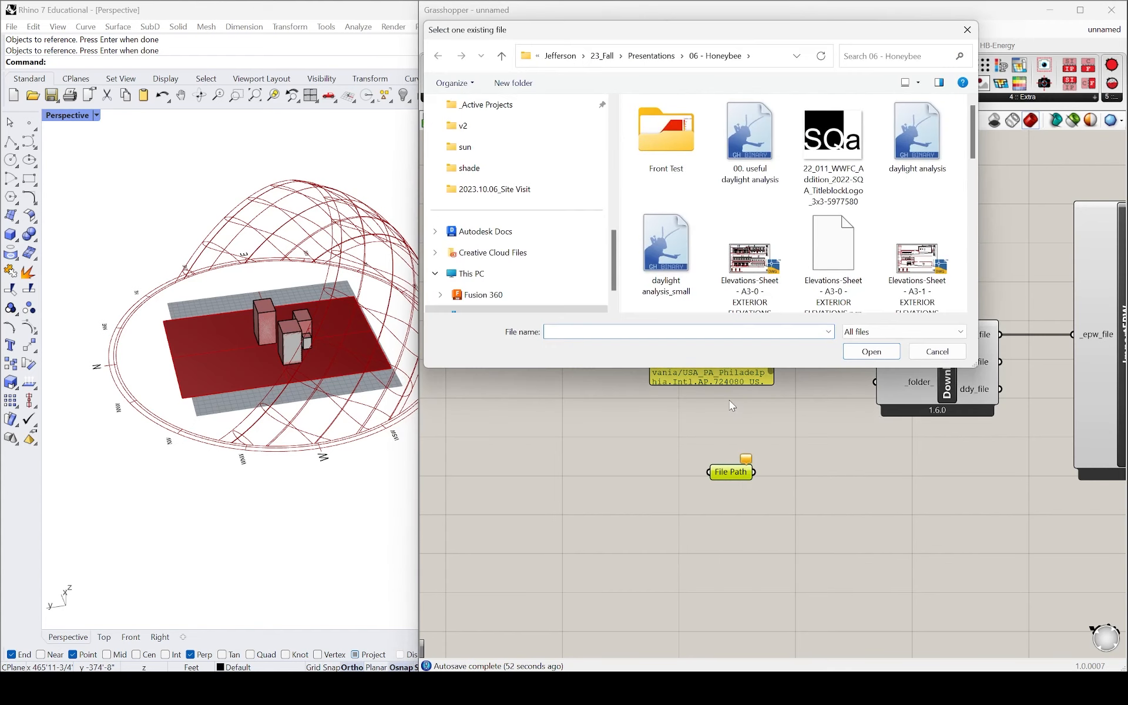
- Try to open the downloaded weather zip by entering its copied path as the folder location
{"action": "left_click", "coordinate": [769, 56]}
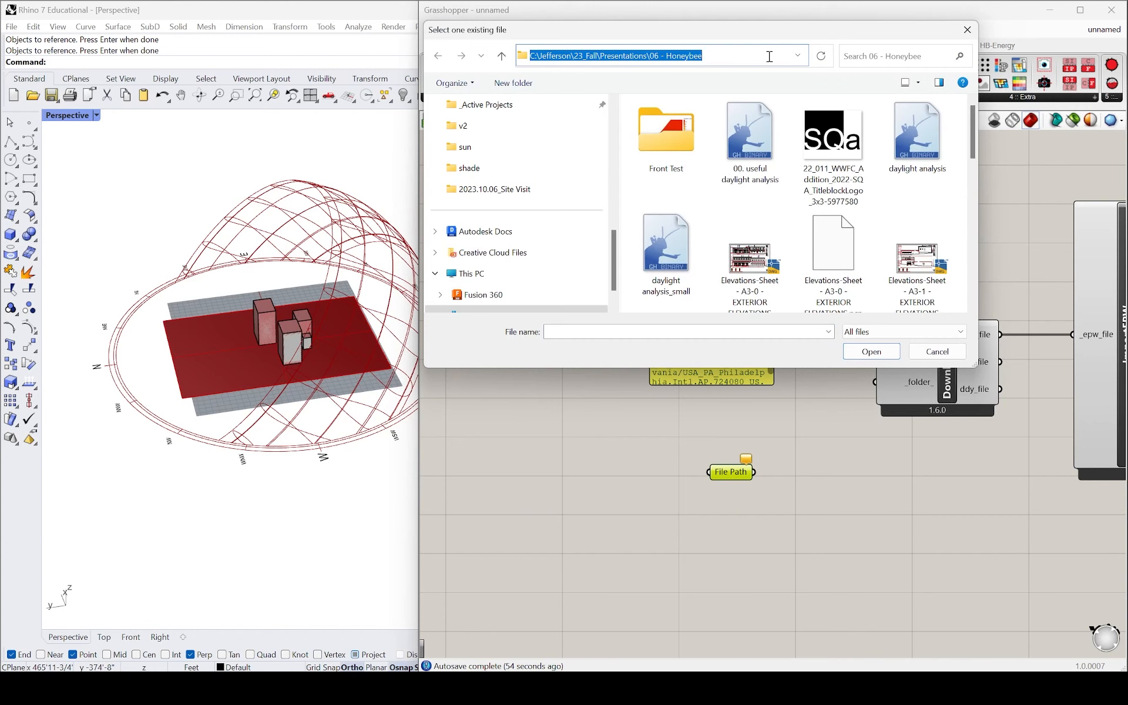
{"action": "type", "text": "\"C:\\Users\\daneb\\Downloads\\USA_PA_Philadelphia.Intl.AP.724080_TMY3 (1).zip\""}
{"action": "key", "text": "Return"}
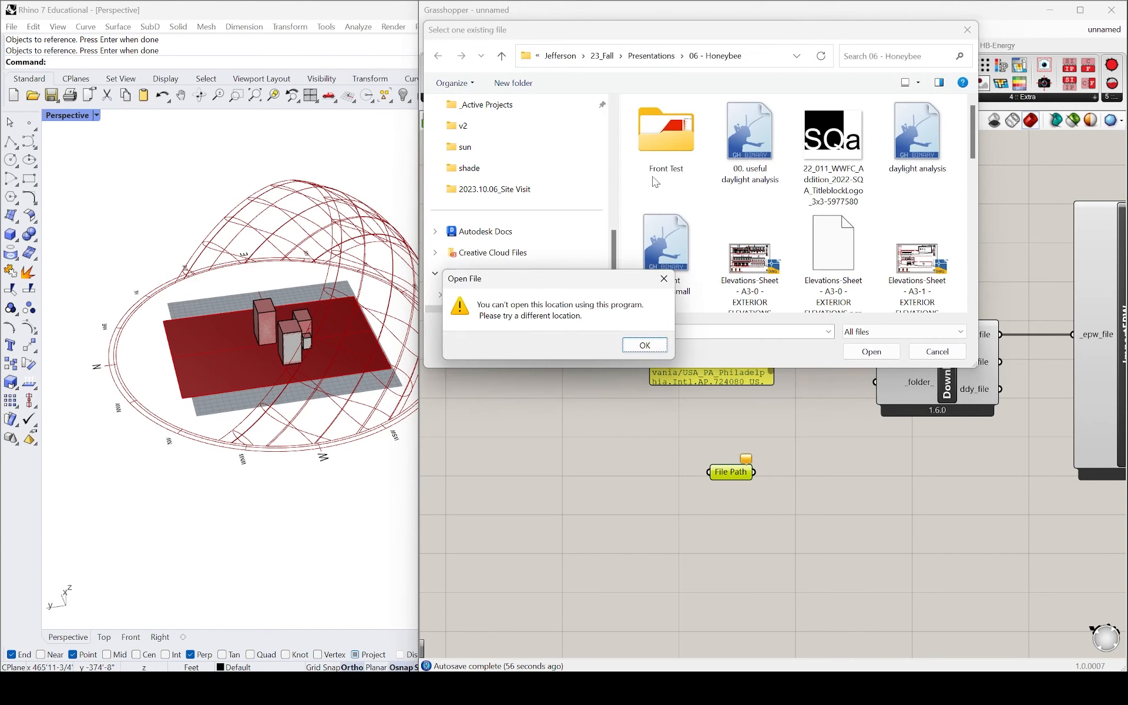
{"action": "left_click", "coordinate": [644, 346]}
- Select the downloaded USA_PA_Philadelphia.Intl.AP.724080_TMY3 (1) zip in Downloads as the File Path's file
{"action": "scroll", "coordinate": [502, 197], "scroll_direction": "up", "scroll_amount": 5}
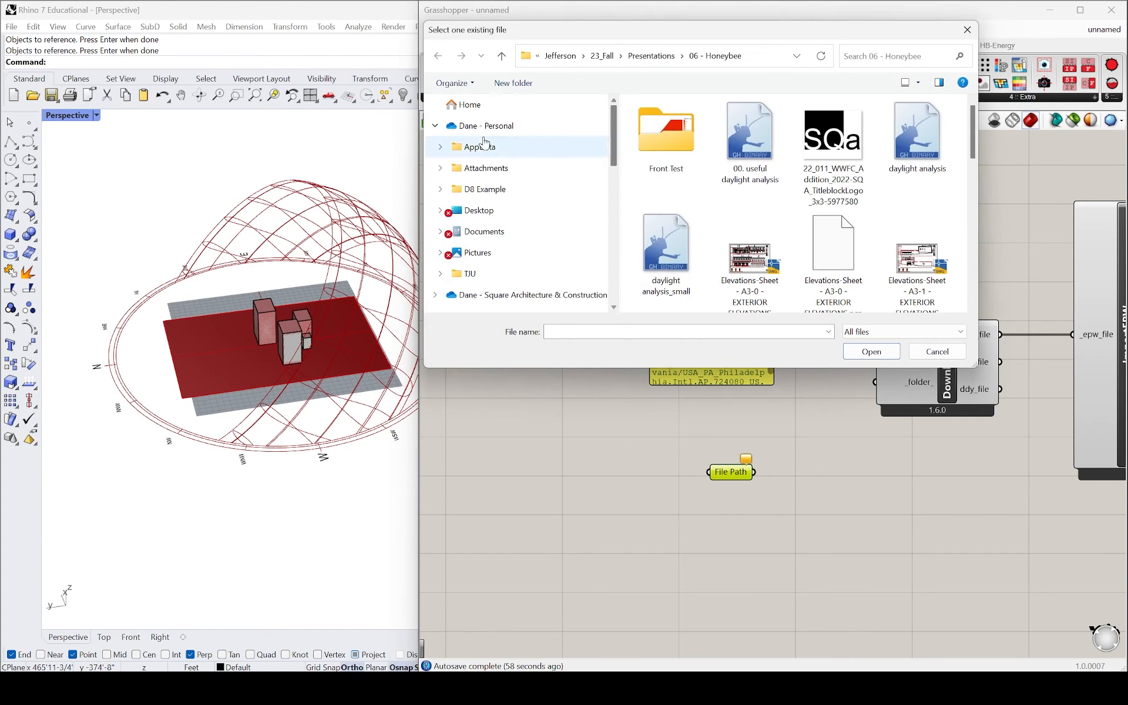
{"action": "scroll", "coordinate": [503, 200], "scroll_direction": "down", "scroll_amount": 2}
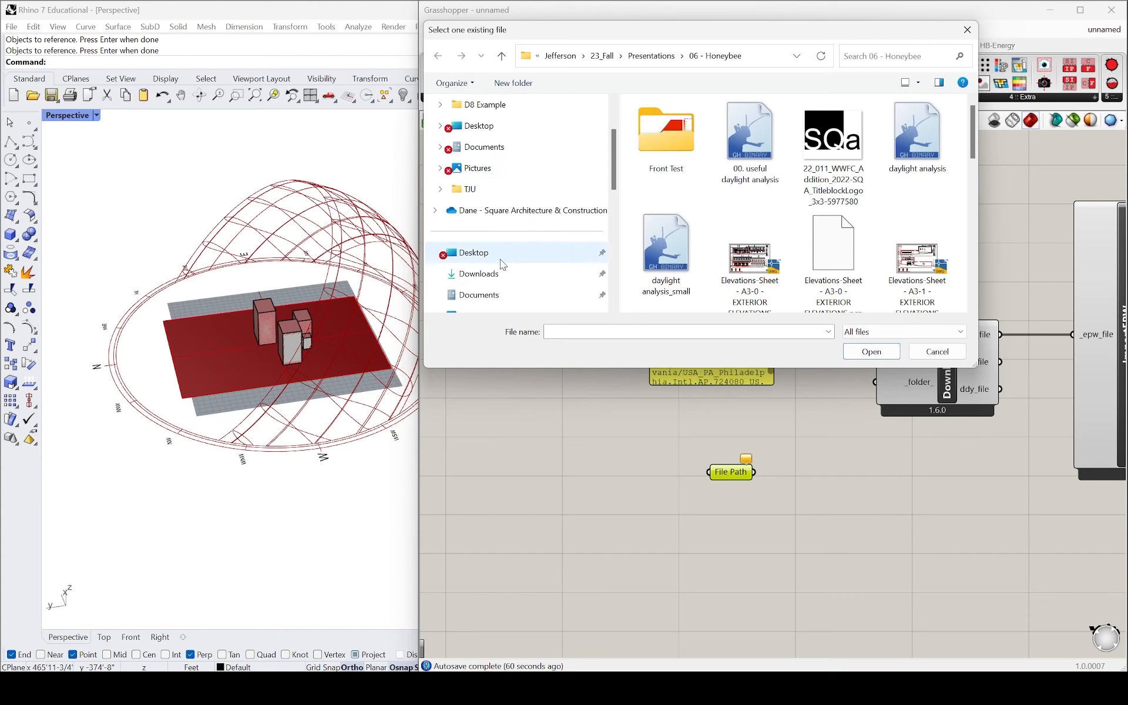
{"action": "left_click", "coordinate": [546, 273]}
{"action": "left_click", "coordinate": [693, 143]}
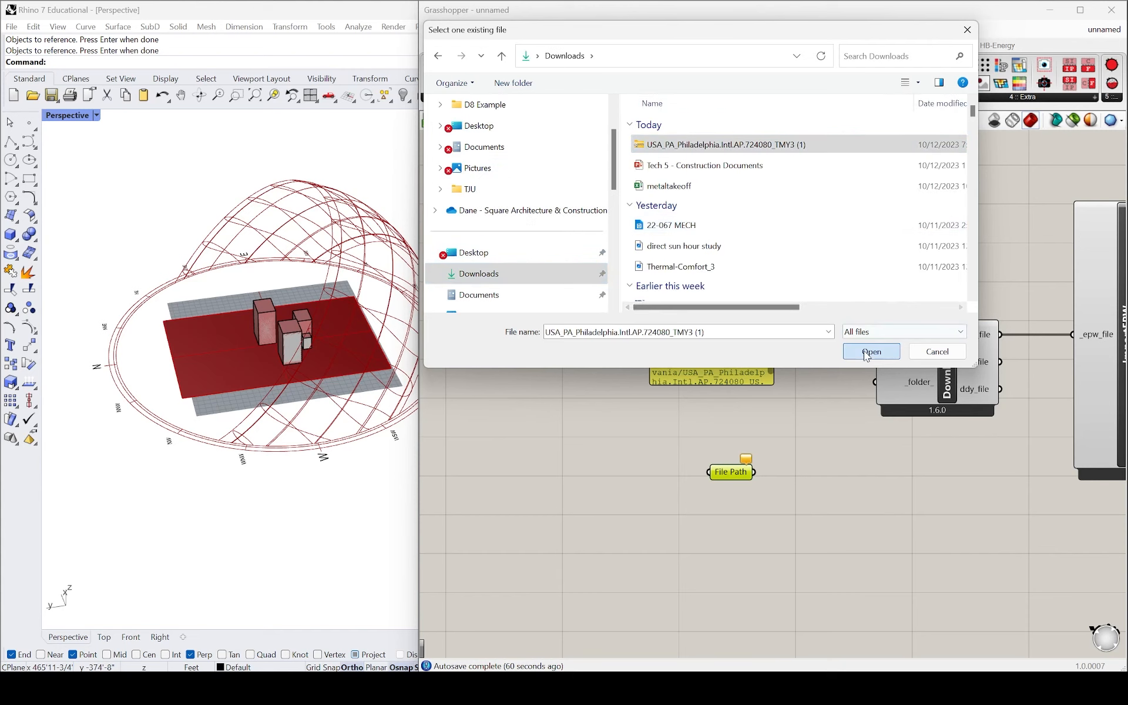
{"action": "left_click", "coordinate": [871, 351]}
- Try feeding the File Path into DownloadEPW's _folder_ input in place of the URL panel and read that input's description
{"action": "left_click_drag", "start_coordinate": [755, 472], "coordinate": [775, 346]}
{"action": "scroll", "coordinate": [770, 392], "scroll_direction": "down", "scroll_amount": 3}
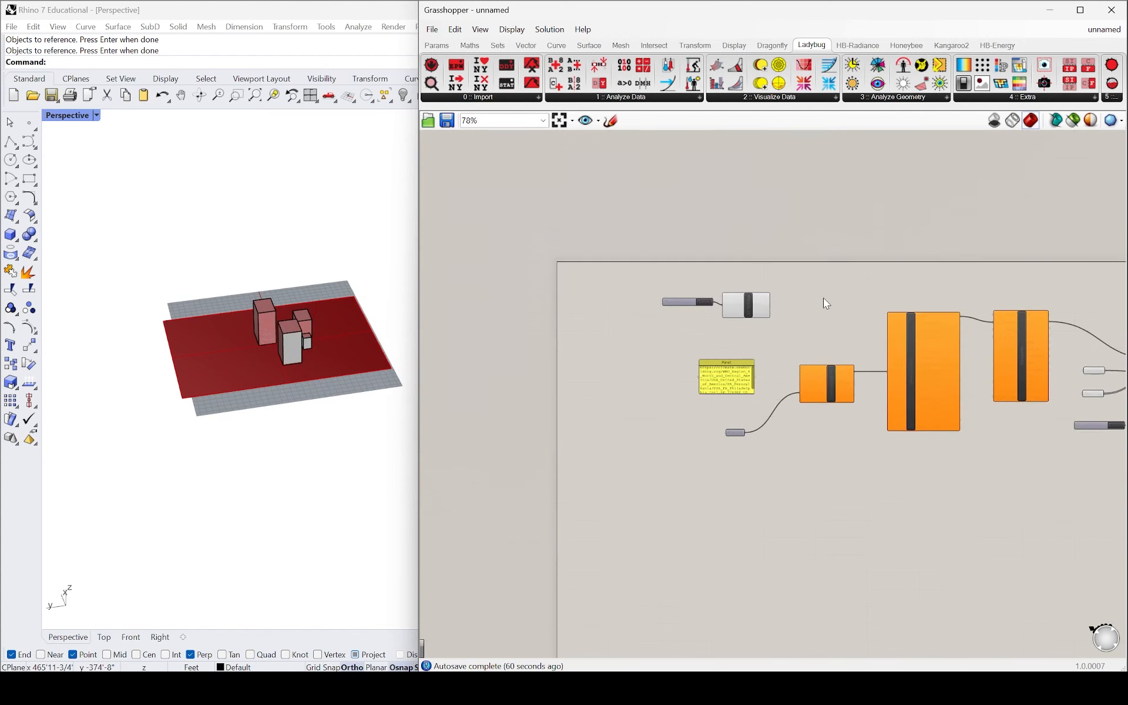
{"action": "scroll", "coordinate": [823, 297], "scroll_direction": "up", "scroll_amount": 3}
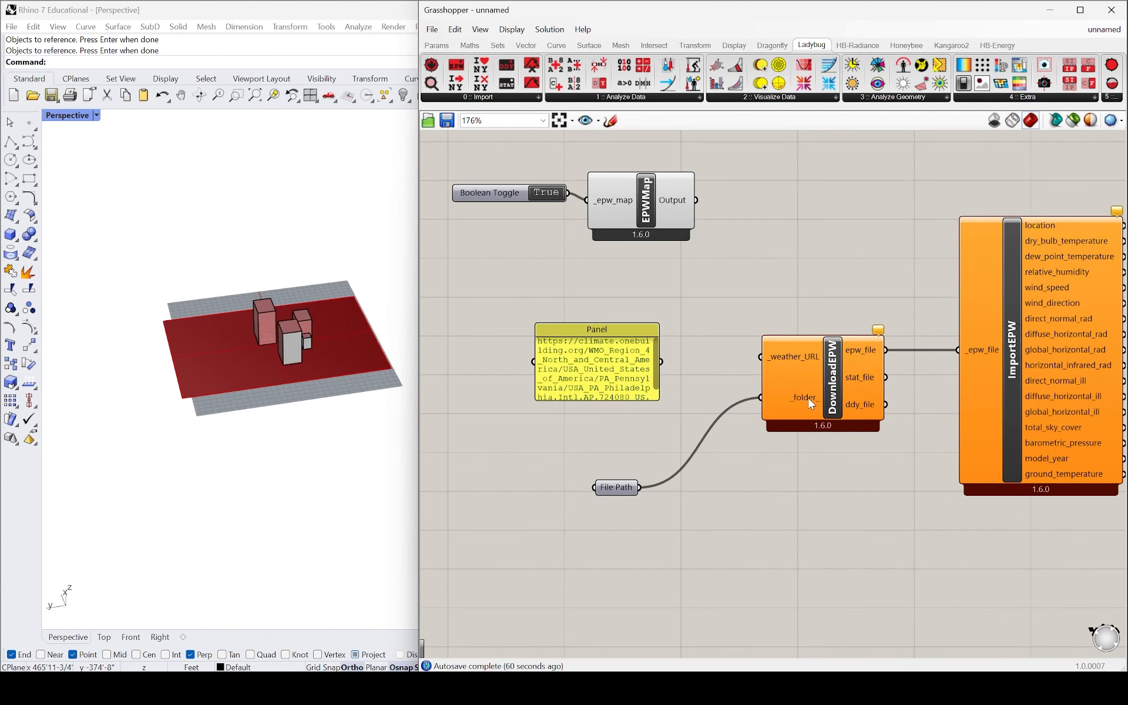
{"action": "mouse_move", "coordinate": [811, 403]}
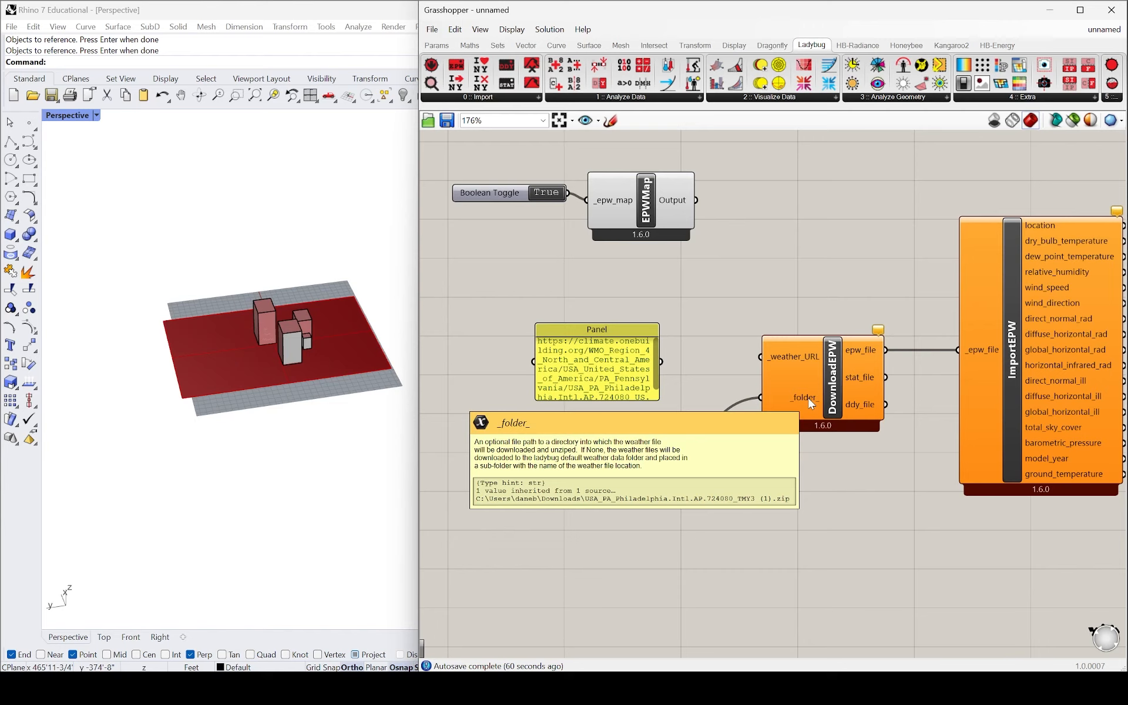
{"action": "double_click", "coordinate": [756, 284]}
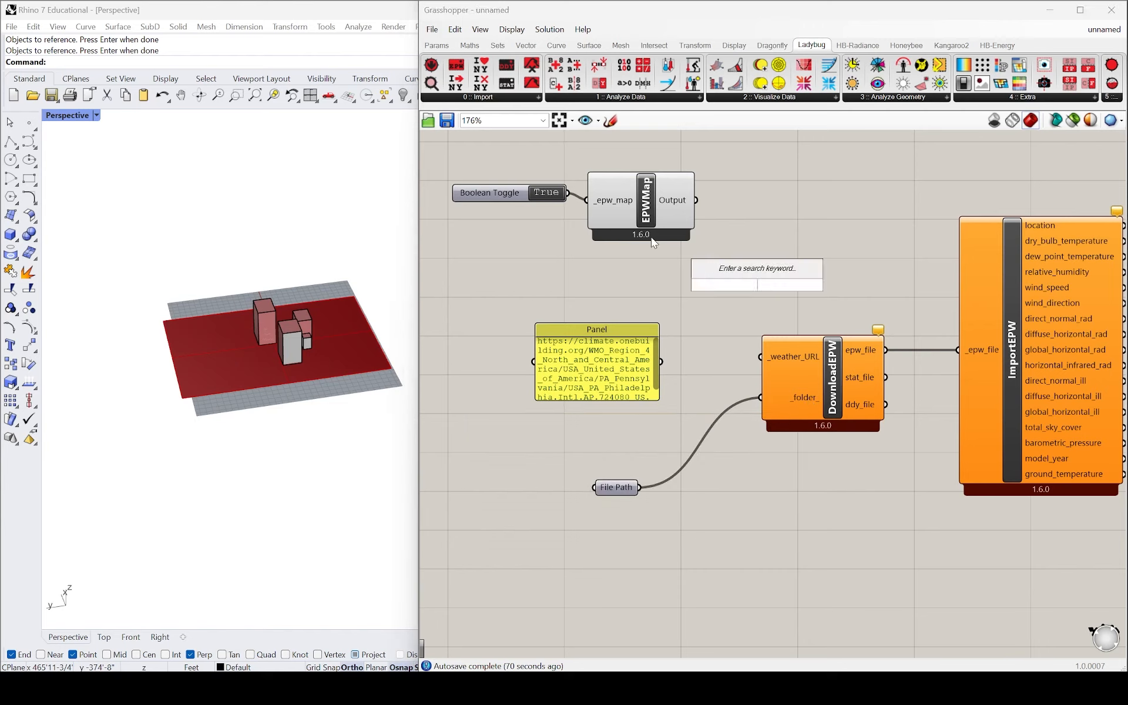
{"action": "left_click", "coordinate": [455, 97]}
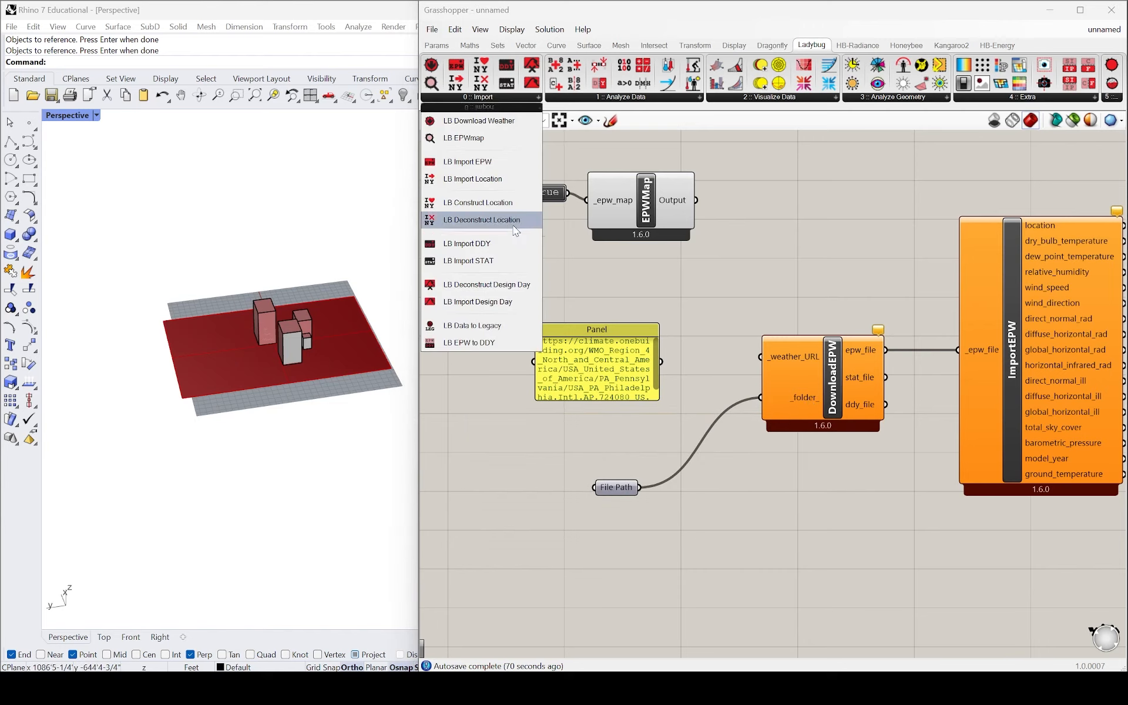
- Reconnect the URL panel to DownloadEPW's _weather_URL input and detach the File Path from _folder_
{"action": "left_click_drag", "start_coordinate": [662, 362], "coordinate": [760, 357]}
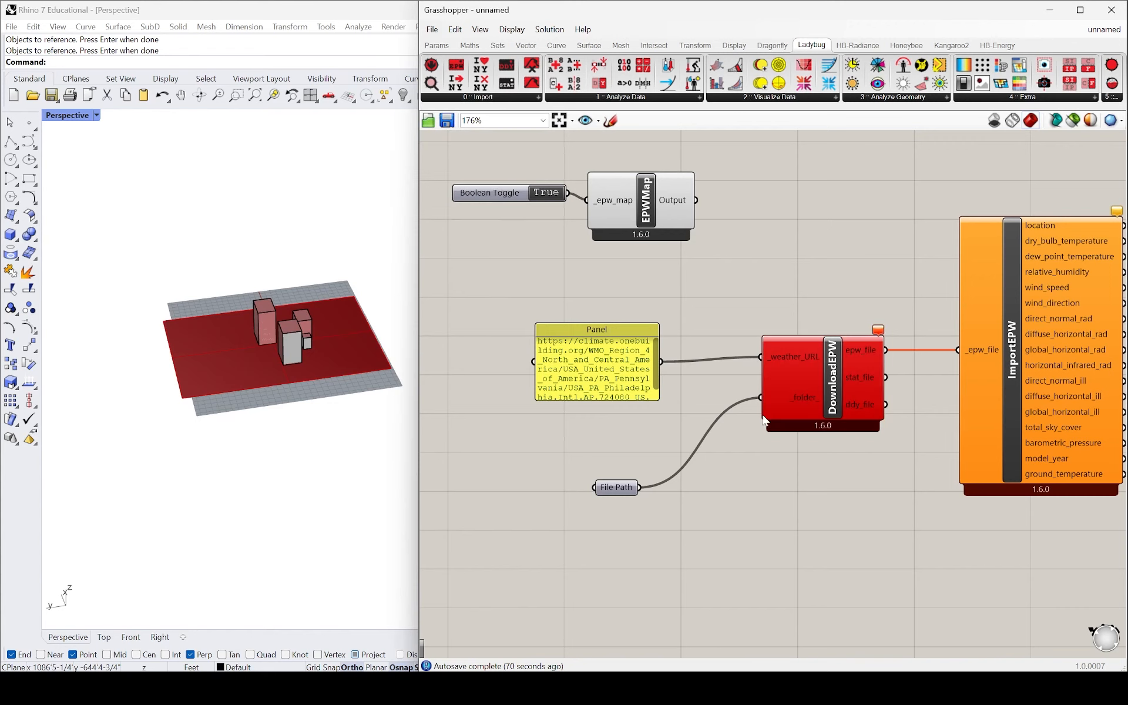
{"action": "scroll", "coordinate": [615, 403], "scroll_direction": "down", "scroll_amount": 2}
{"action": "scroll", "coordinate": [729, 329], "scroll_direction": "up", "scroll_amount": 3}
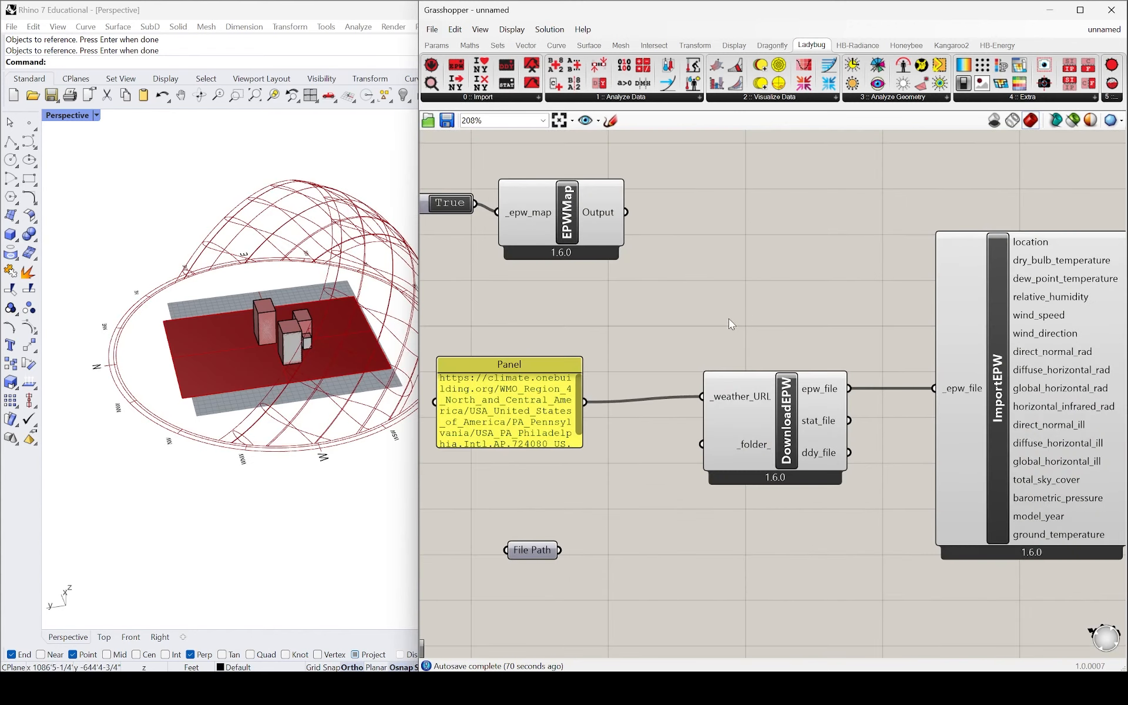
- Check the data in Sunpath's vectors output and its wiring to ImportEPW and DirectSunHours
{"action": "scroll", "coordinate": [705, 329], "scroll_direction": "down", "scroll_amount": 5}
{"action": "scroll", "coordinate": [893, 332], "scroll_direction": "up", "scroll_amount": 5}
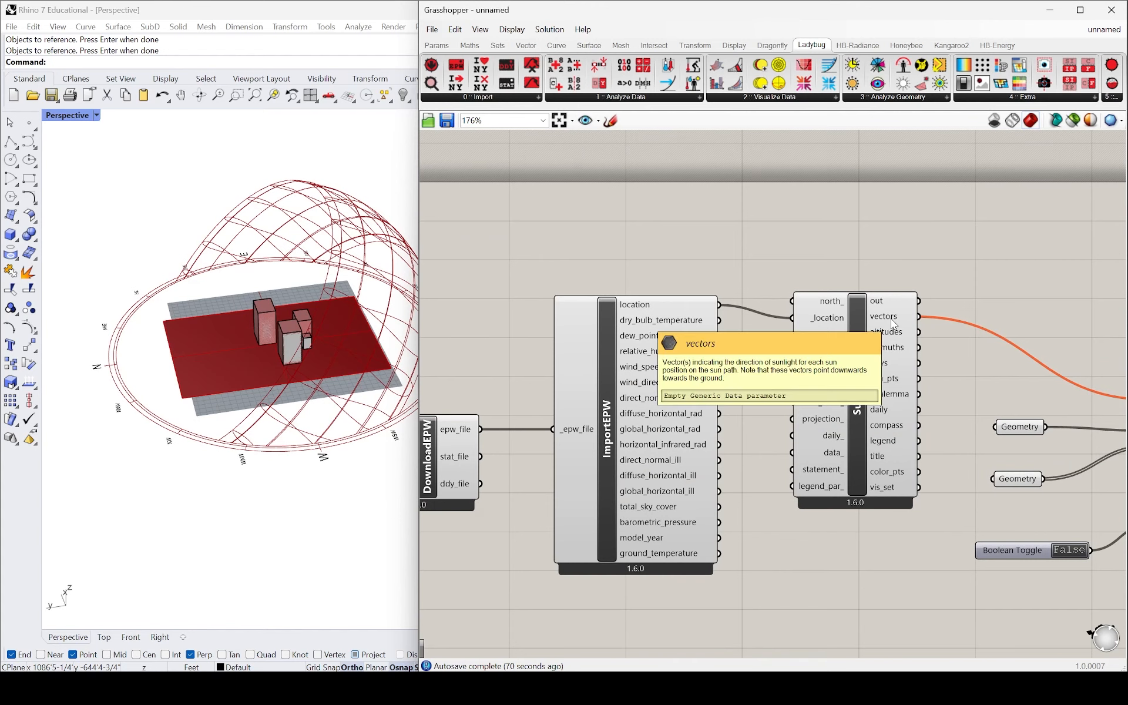
{"action": "scroll", "coordinate": [833, 330], "scroll_direction": "up", "scroll_amount": 1}
{"action": "scroll", "coordinate": [830, 326], "scroll_direction": "down", "scroll_amount": 5}
{"action": "scroll", "coordinate": [818, 324], "scroll_direction": "up", "scroll_amount": 5}
{"action": "left_click_drag", "start_coordinate": [851, 359], "coordinate": [856, 373]}
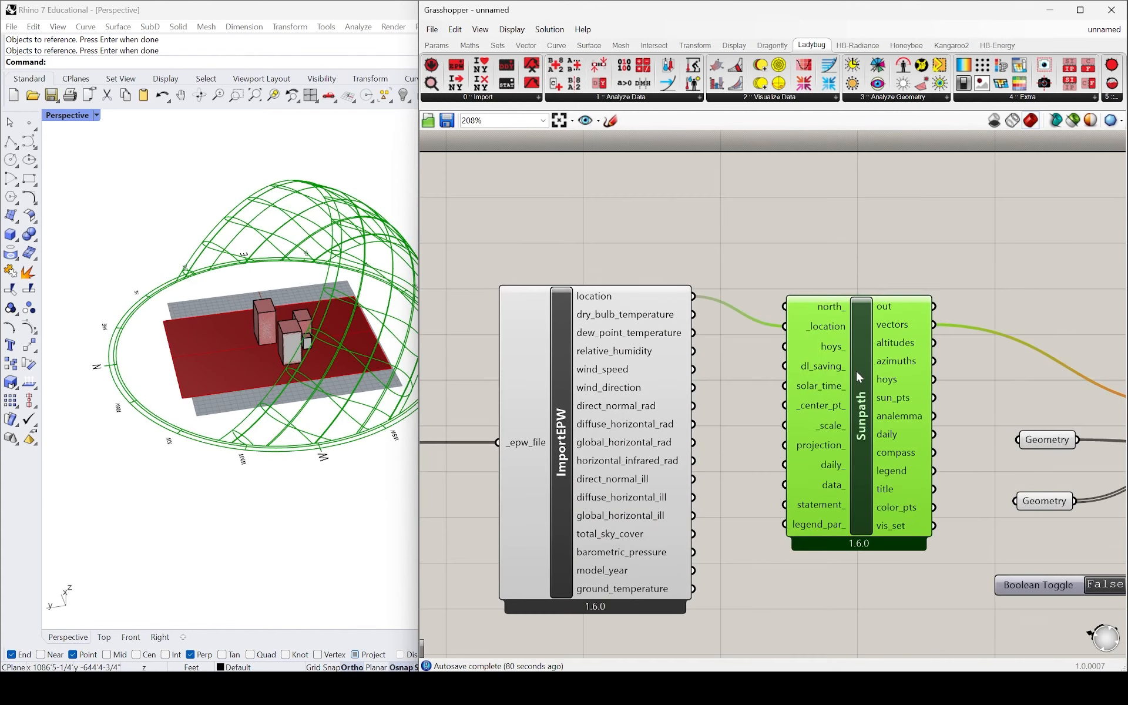
- Switch to the front street roof deck definition and examine how its URL panel, DownloadEPW and ImportEPW are wired
{"action": "left_click", "coordinate": [1108, 29]}
{"action": "left_click", "coordinate": [1057, 77]}
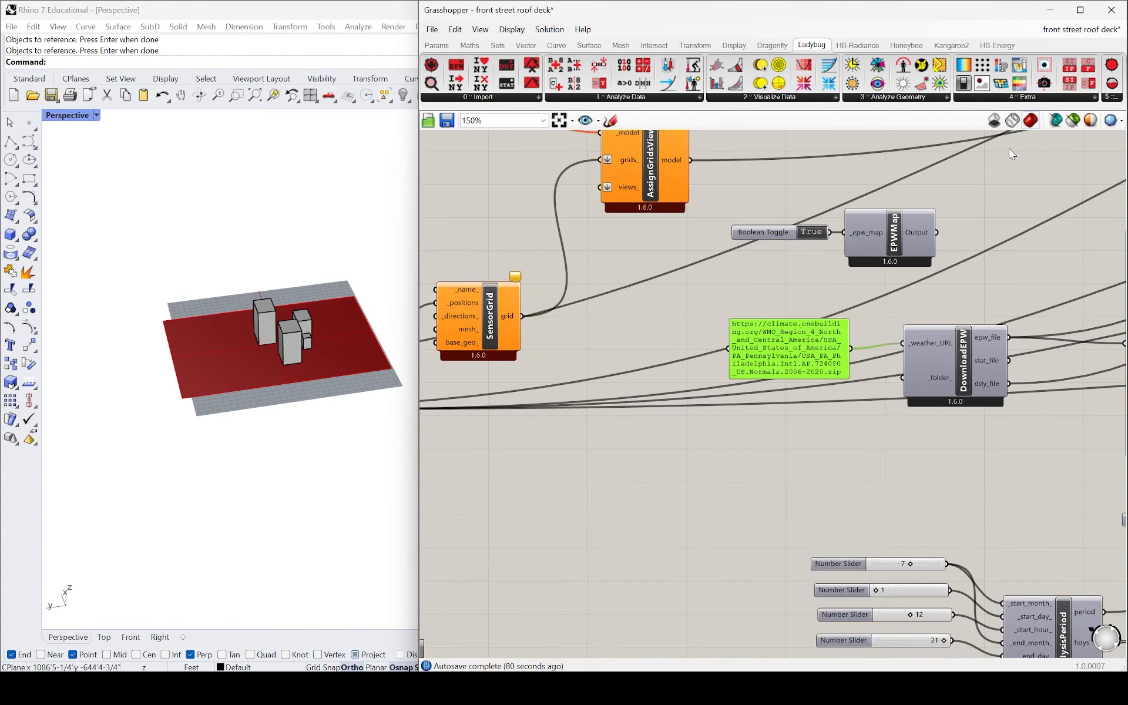
{"action": "right_click_drag", "start_coordinate": [1095, 345], "coordinate": [1034, 316]}
{"action": "scroll", "coordinate": [1011, 310], "scroll_direction": "up", "scroll_amount": 2}
{"action": "left_click_drag", "start_coordinate": [1010, 309], "coordinate": [1009, 291]}
{"action": "left_click_drag", "start_coordinate": [805, 346], "coordinate": [805, 378]}
{"action": "left_click_drag", "start_coordinate": [705, 342], "coordinate": [683, 435]}
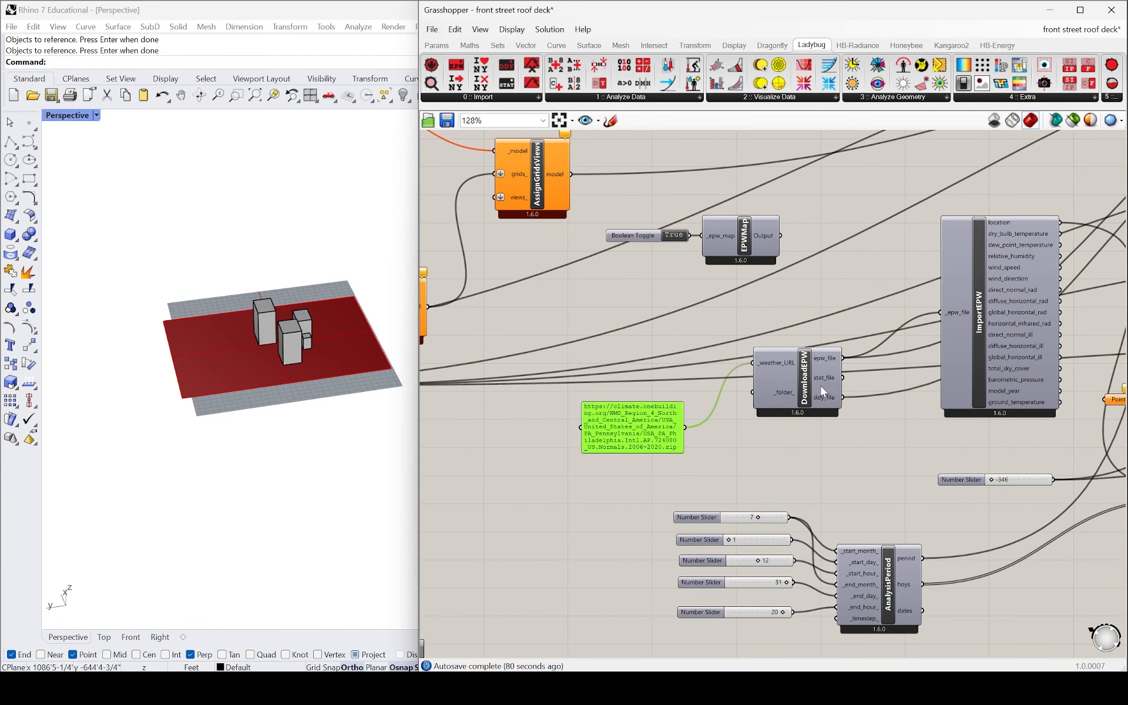
{"action": "left_click_drag", "start_coordinate": [823, 391], "coordinate": [791, 416]}
- Trace the location, north, center point and AnalysisPeriod hoys connections feeding Sunpath in the front street roof deck definition
{"action": "scroll", "coordinate": [1066, 288], "scroll_direction": "up", "scroll_amount": 3}
{"action": "left_click_drag", "start_coordinate": [982, 275], "coordinate": [791, 232]}
{"action": "scroll", "coordinate": [791, 232], "scroll_direction": "down", "scroll_amount": 5}
{"action": "scroll", "coordinate": [942, 345], "scroll_direction": "up", "scroll_amount": 4}
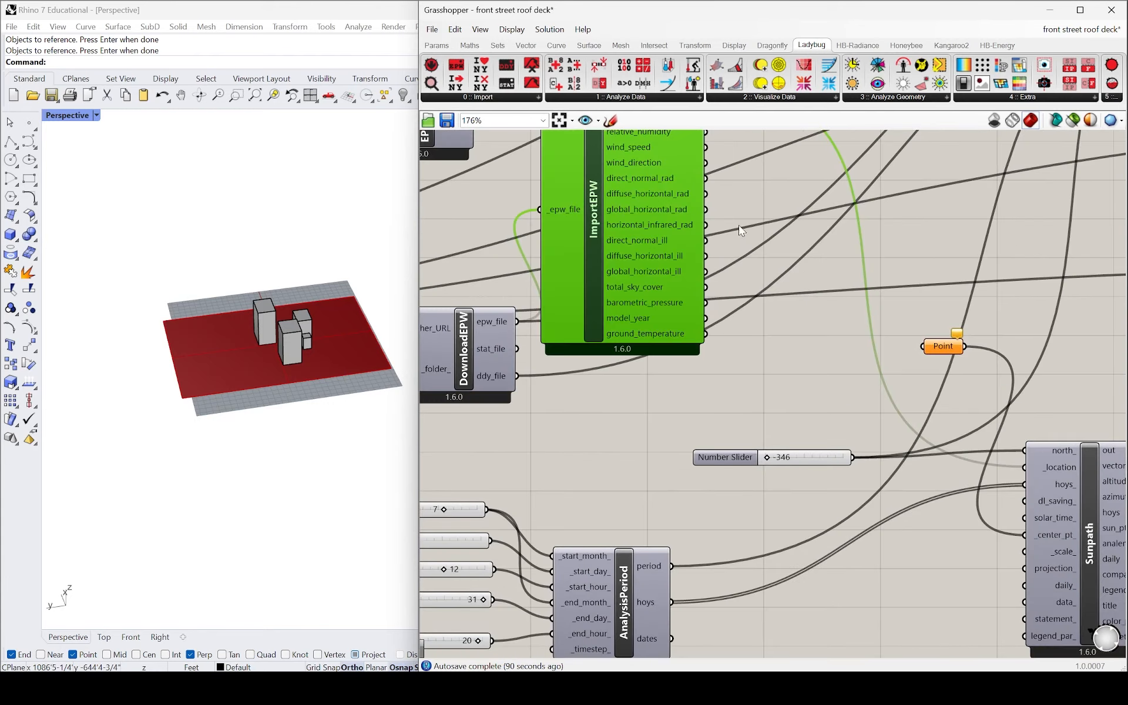
{"action": "scroll", "coordinate": [816, 329], "scroll_direction": "down", "scroll_amount": 4}
{"action": "scroll", "coordinate": [893, 405], "scroll_direction": "up", "scroll_amount": 5}
{"action": "left_click", "coordinate": [980, 428]}
{"action": "mouse_move", "coordinate": [980, 427]}
{"action": "left_mouse_down"}
{"action": "mouse_move", "coordinate": [978, 410]}
{"action": "mouse_move", "coordinate": [990, 425]}
{"action": "left_mouse_up"}
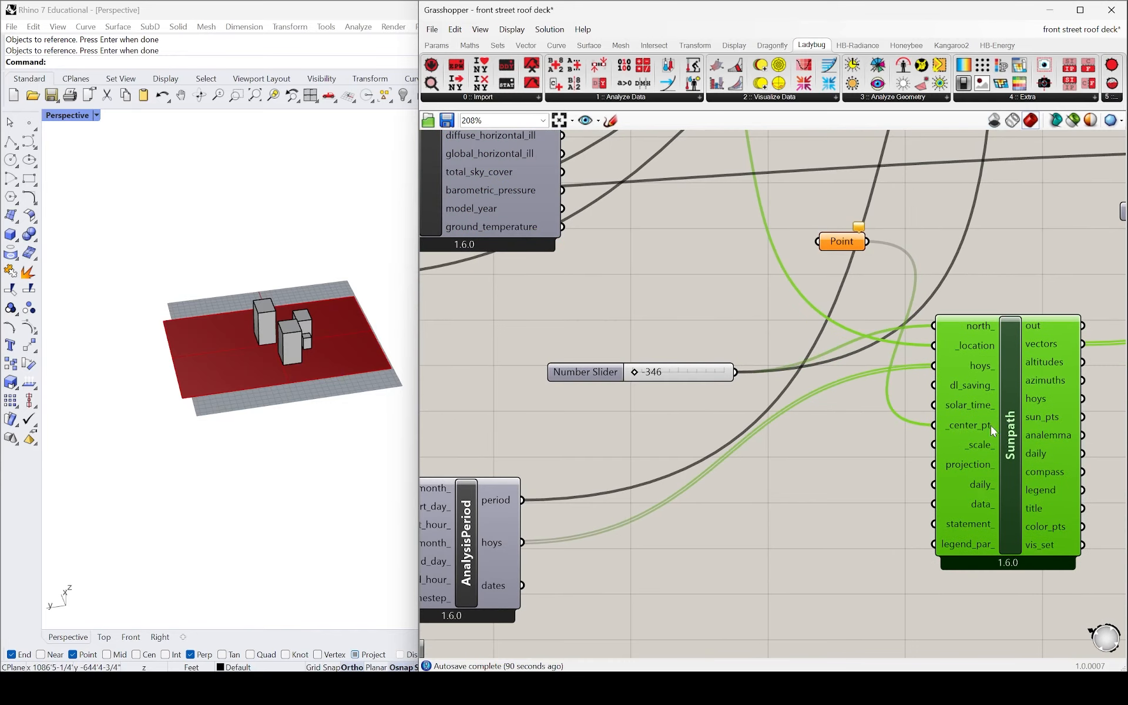
{"action": "left_click_drag", "start_coordinate": [486, 540], "coordinate": [599, 521]}
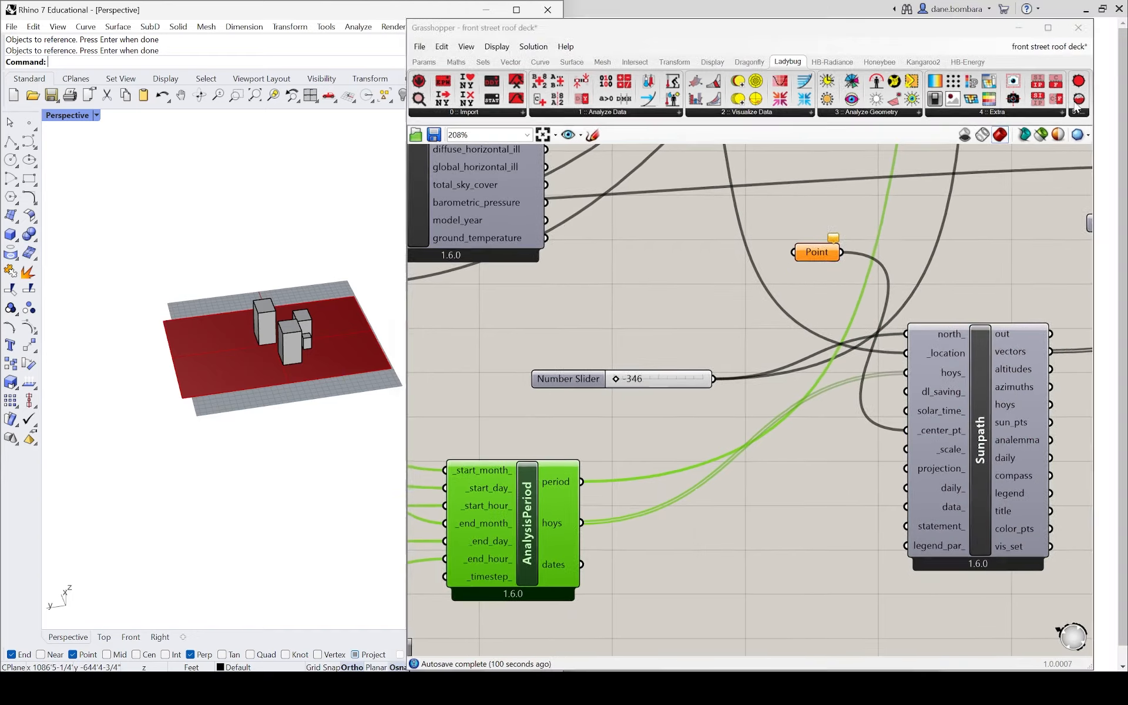
- Minimize Grasshopper, relaunch it from Rhino's command line, and return to the unnamed definition
{"action": "left_click", "coordinate": [1019, 27]}
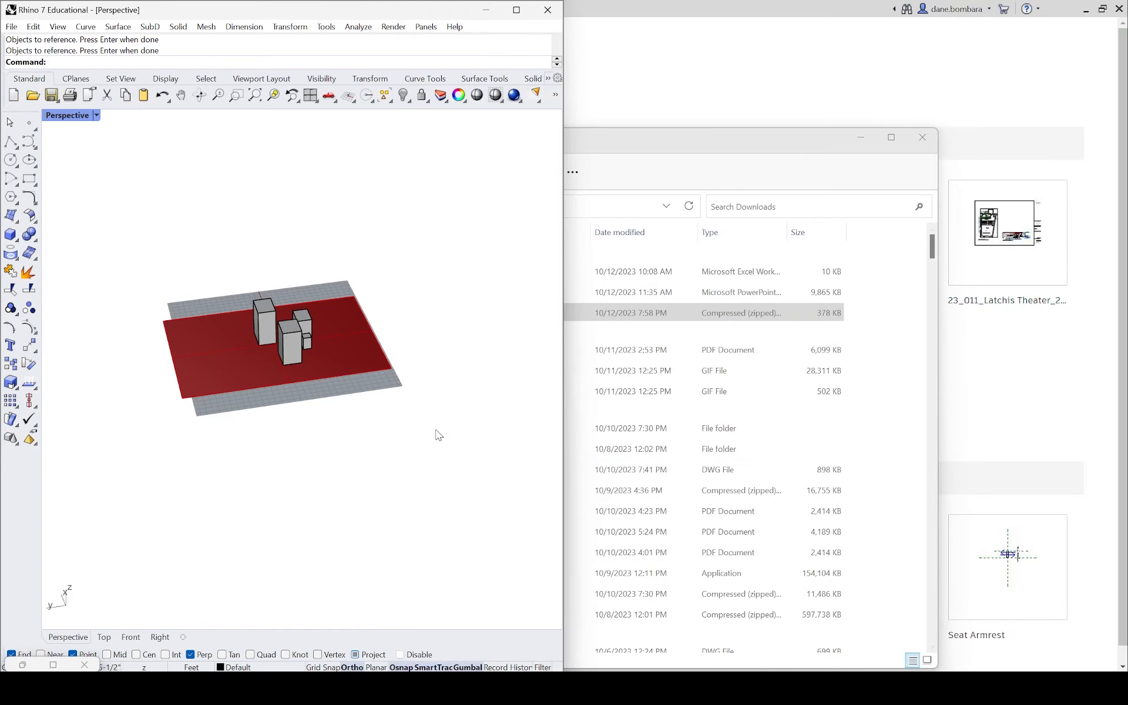
{"action": "type", "text": "Grasshopper"}
{"action": "key", "text": "Return"}
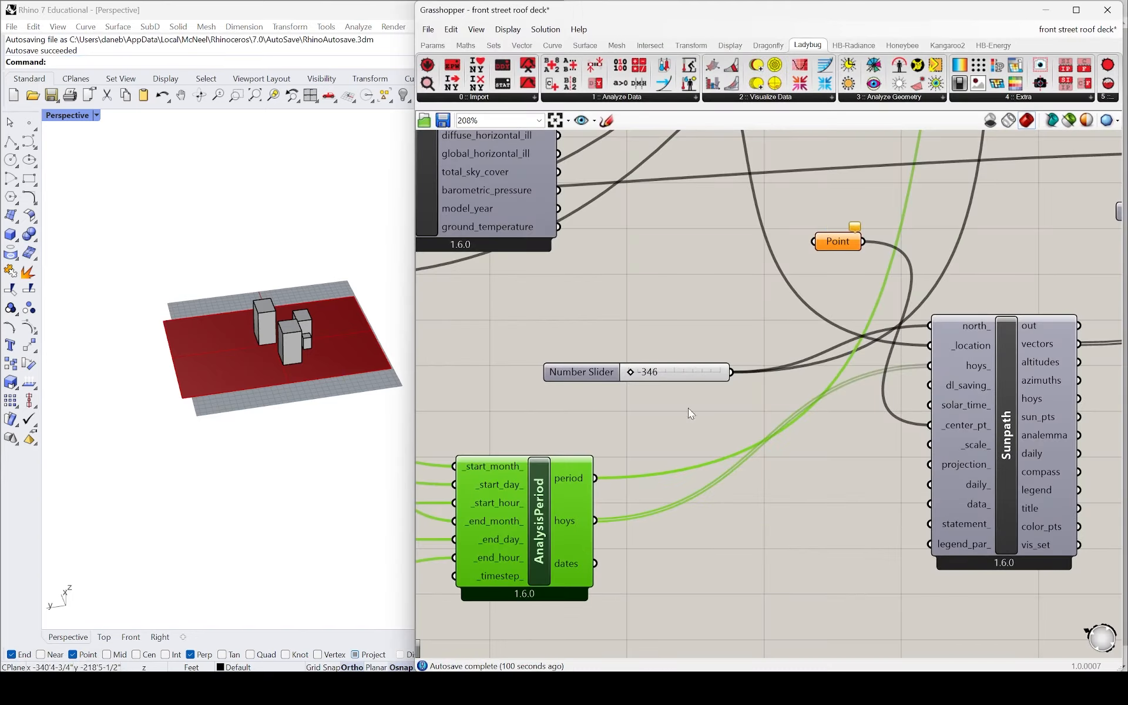
{"action": "scroll", "coordinate": [731, 407], "scroll_direction": "down", "scroll_amount": 5}
{"action": "left_click", "coordinate": [1069, 30]}
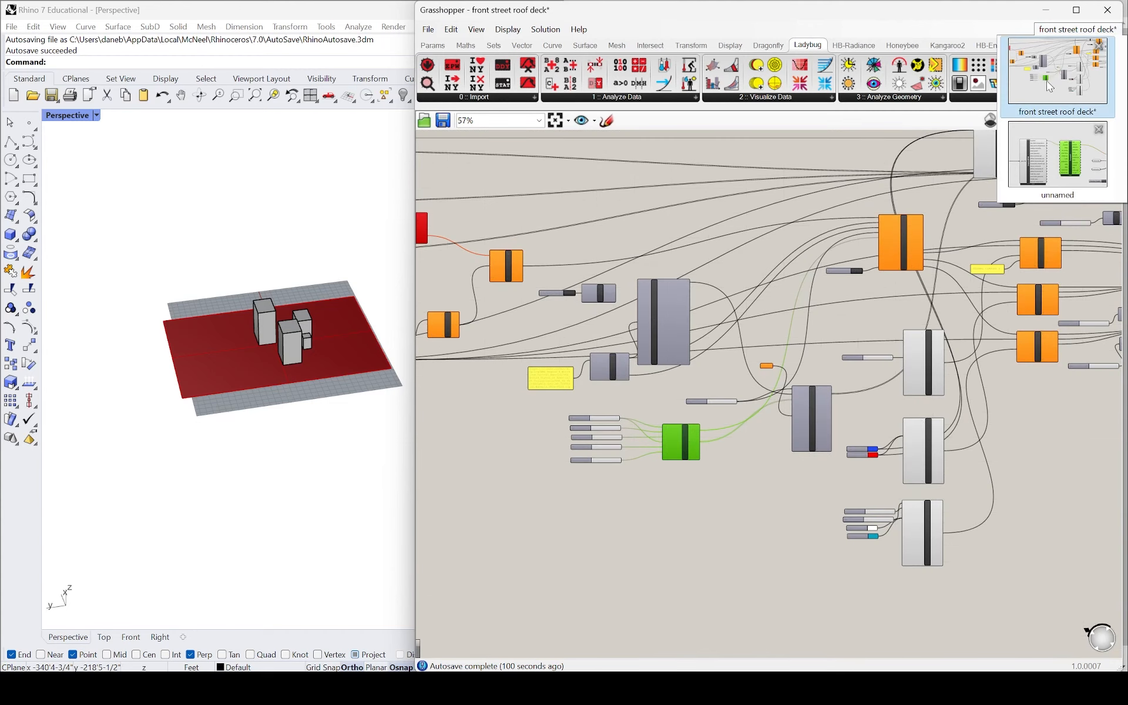
{"action": "left_click", "coordinate": [1058, 155]}
{"action": "scroll", "coordinate": [910, 435], "scroll_direction": "up", "scroll_amount": 4}
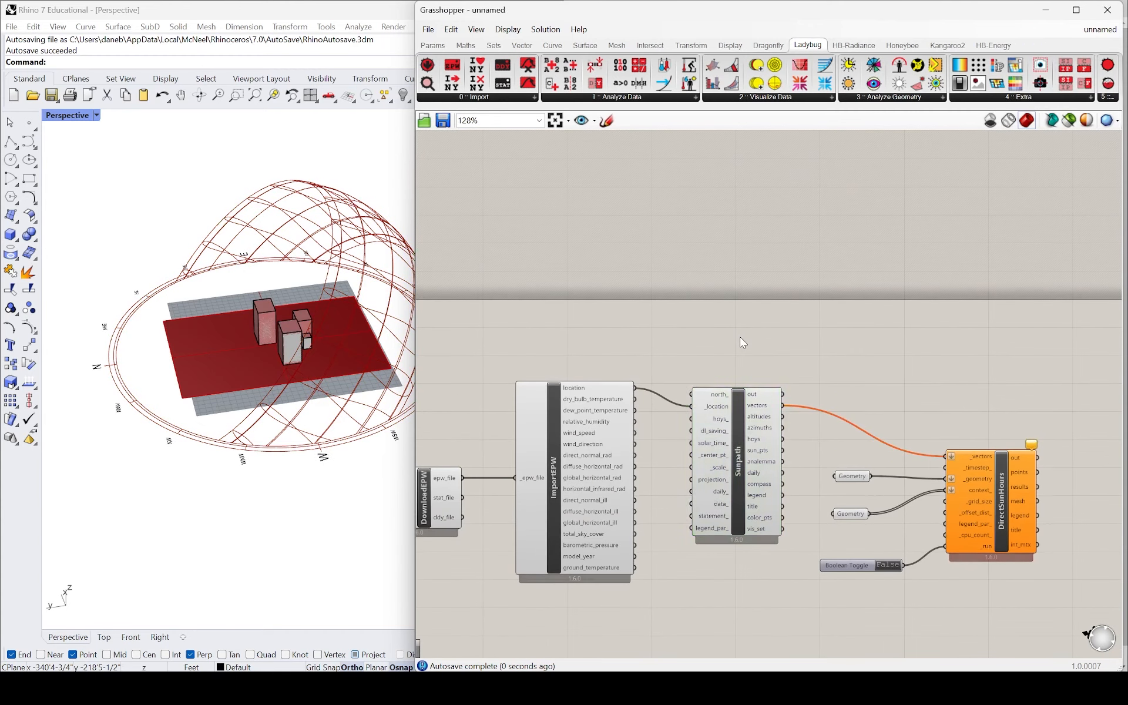
- Add a number slider set to 2 and connect it to DirectSunHours' _grid_size input
{"action": "scroll", "coordinate": [910, 432], "scroll_direction": "up", "scroll_amount": 3}
{"action": "scroll", "coordinate": [906, 378], "scroll_direction": "down", "scroll_amount": 3}
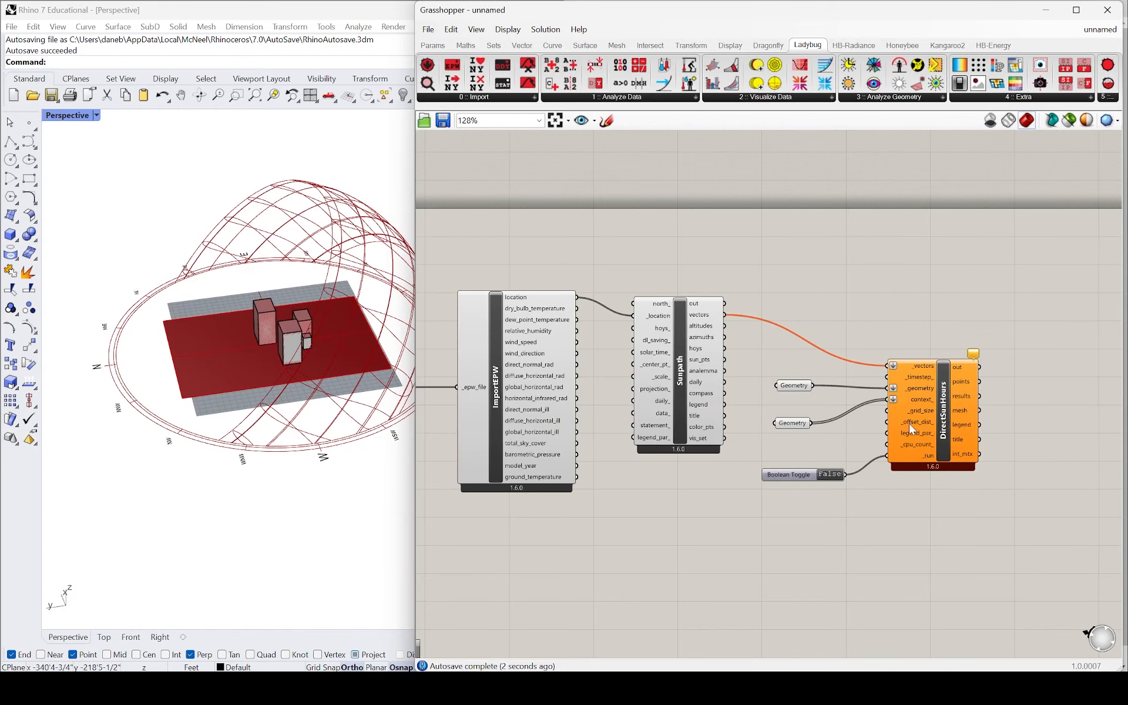
{"action": "scroll", "coordinate": [908, 423], "scroll_direction": "up", "scroll_amount": 3}
{"action": "mouse_move", "coordinate": [934, 403]}
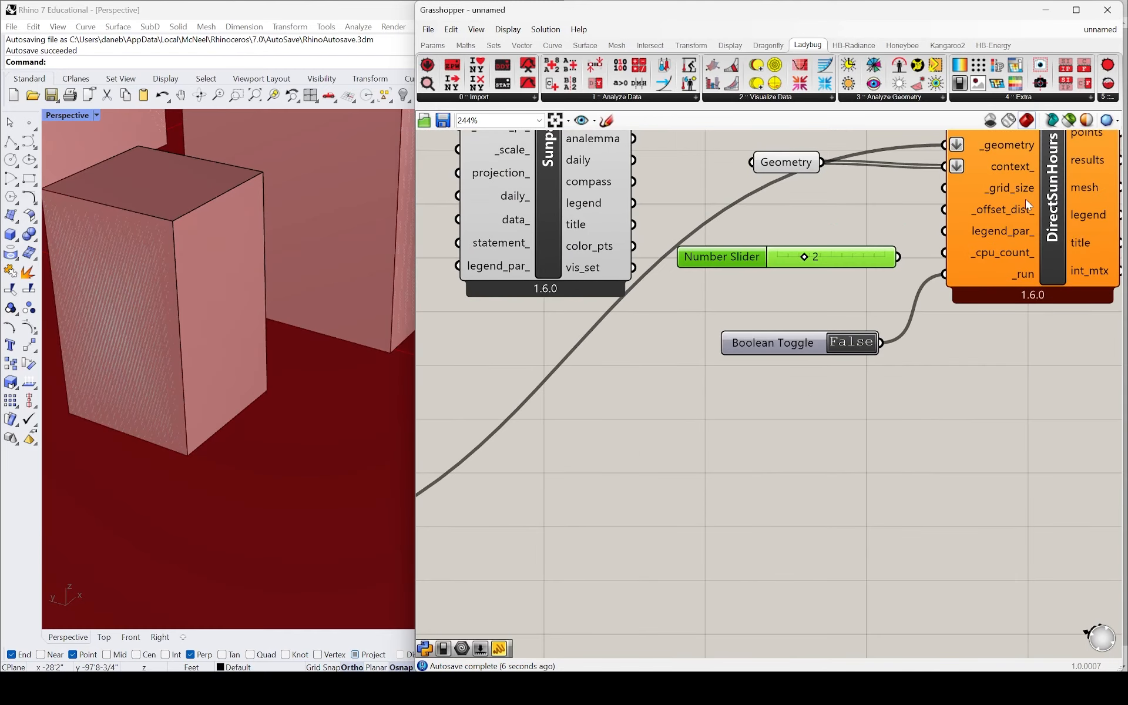
{"action": "mouse_move", "coordinate": [1027, 205]}
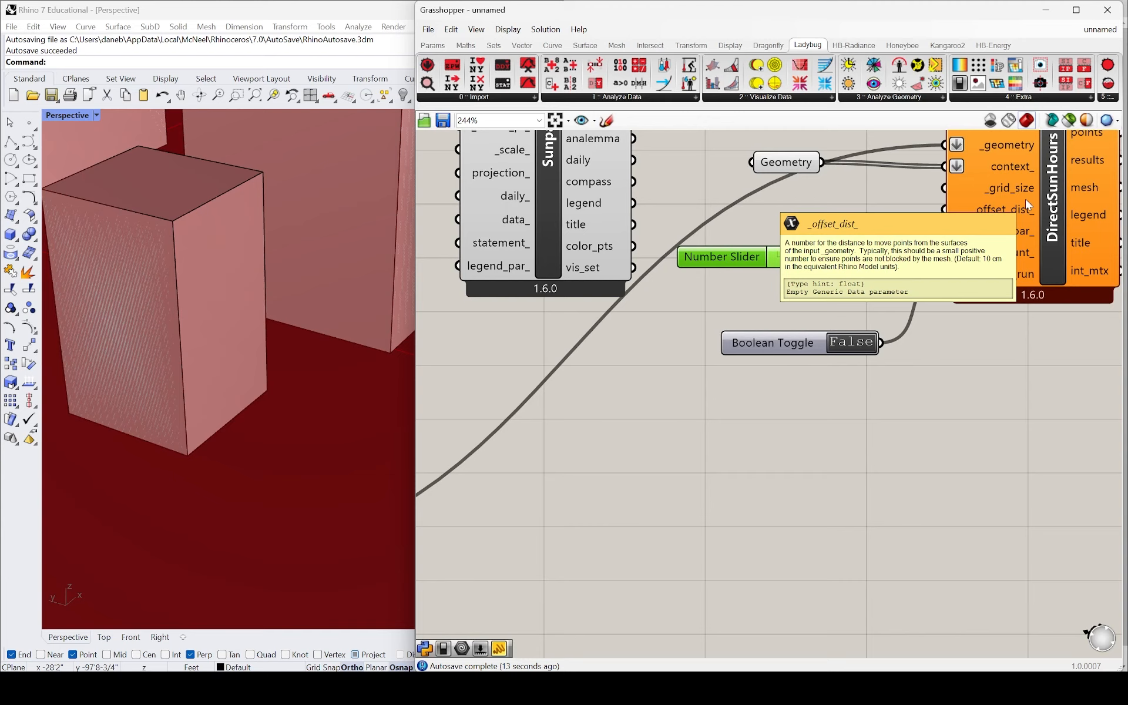
{"action": "left_click_drag", "start_coordinate": [899, 257], "coordinate": [944, 188]}
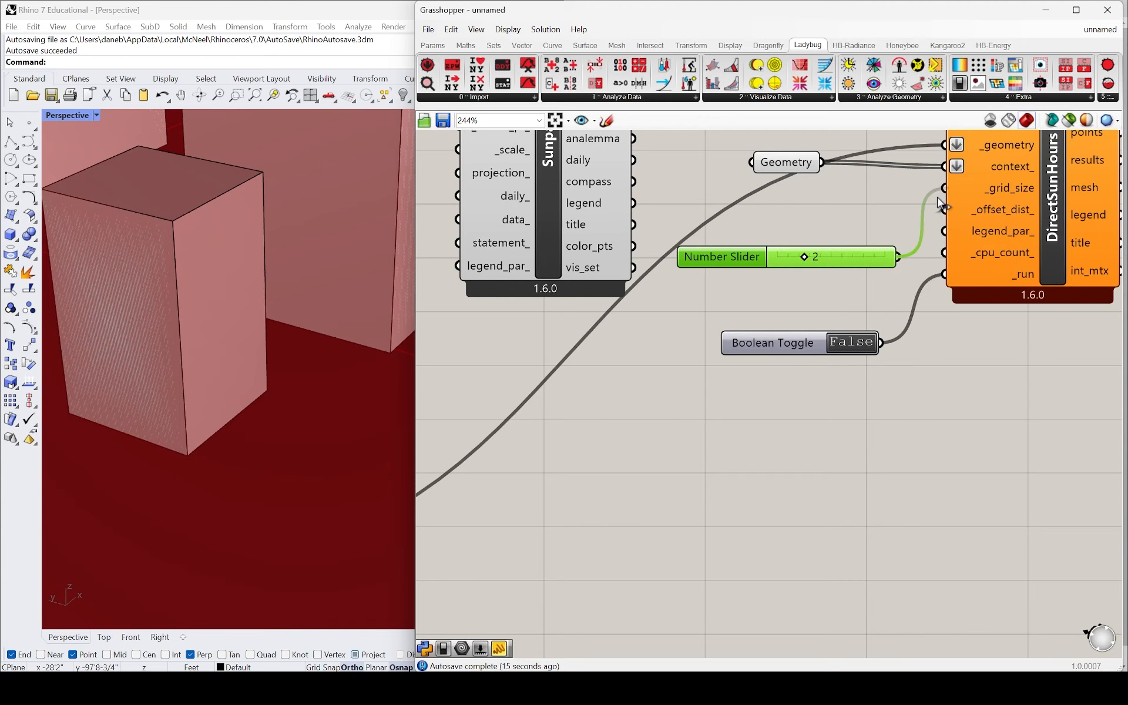
{"action": "left_click", "coordinate": [980, 410]}
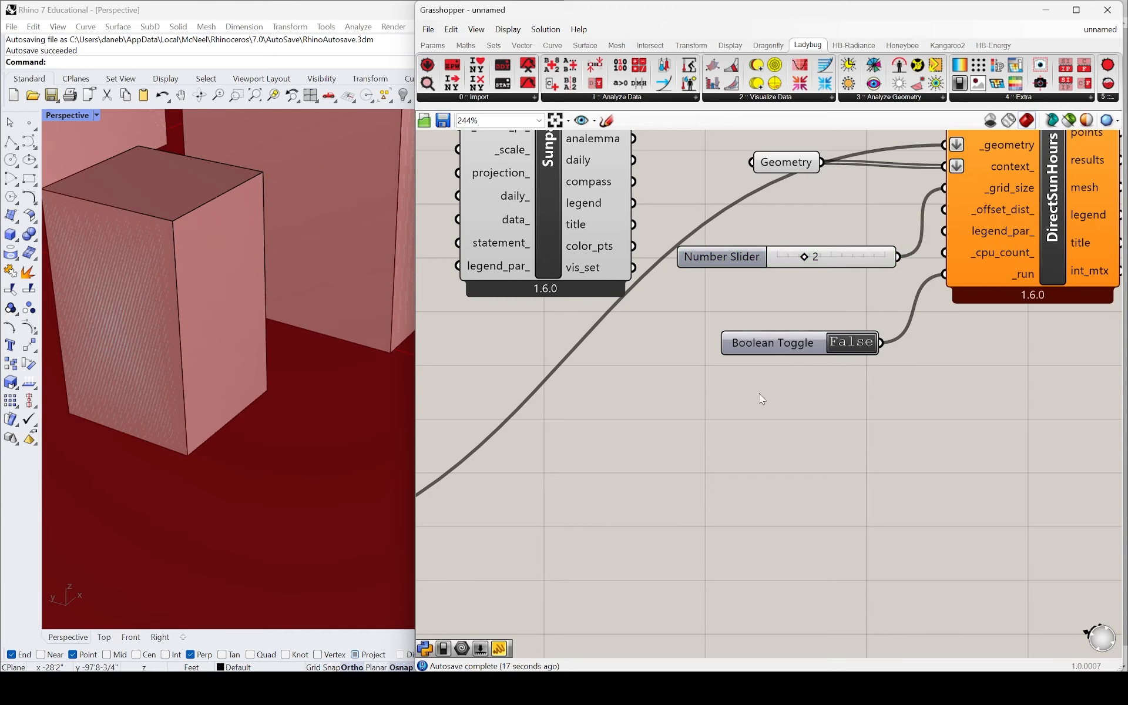
- Read the warning on DirectSunHours and check the data in Sunpath's vectors output
{"action": "scroll", "coordinate": [760, 395], "scroll_direction": "down", "scroll_amount": 4}
{"action": "scroll", "coordinate": [875, 256], "scroll_direction": "up", "scroll_amount": 5}
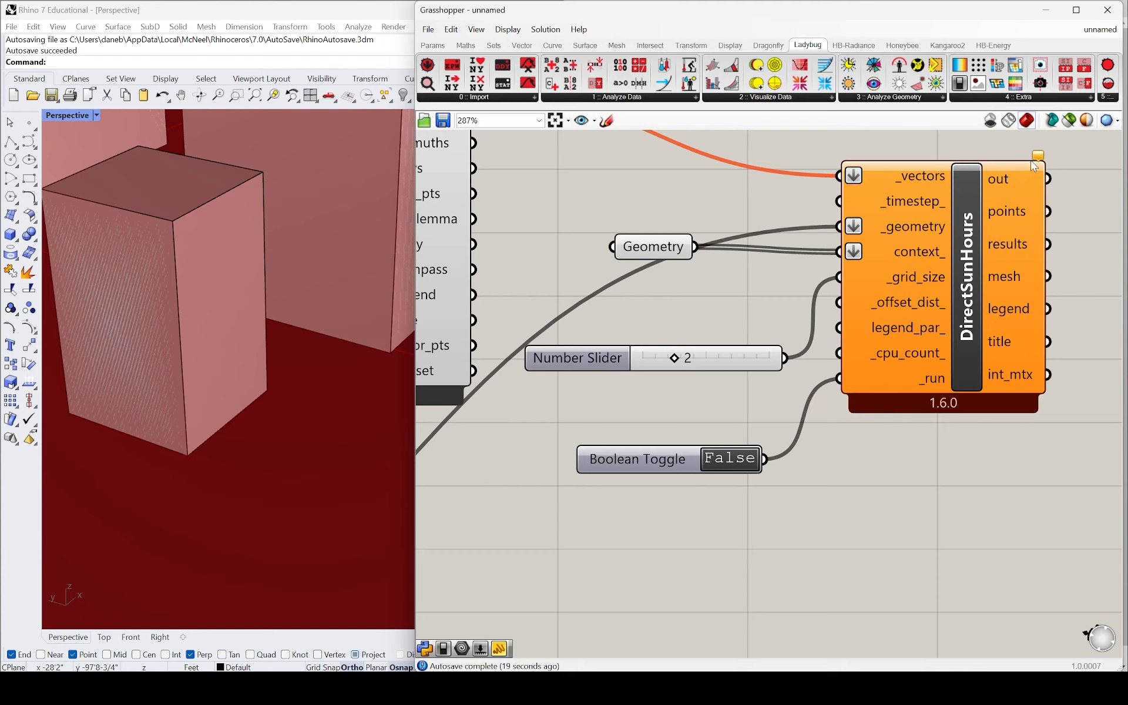
{"action": "mouse_move", "coordinate": [1038, 160]}
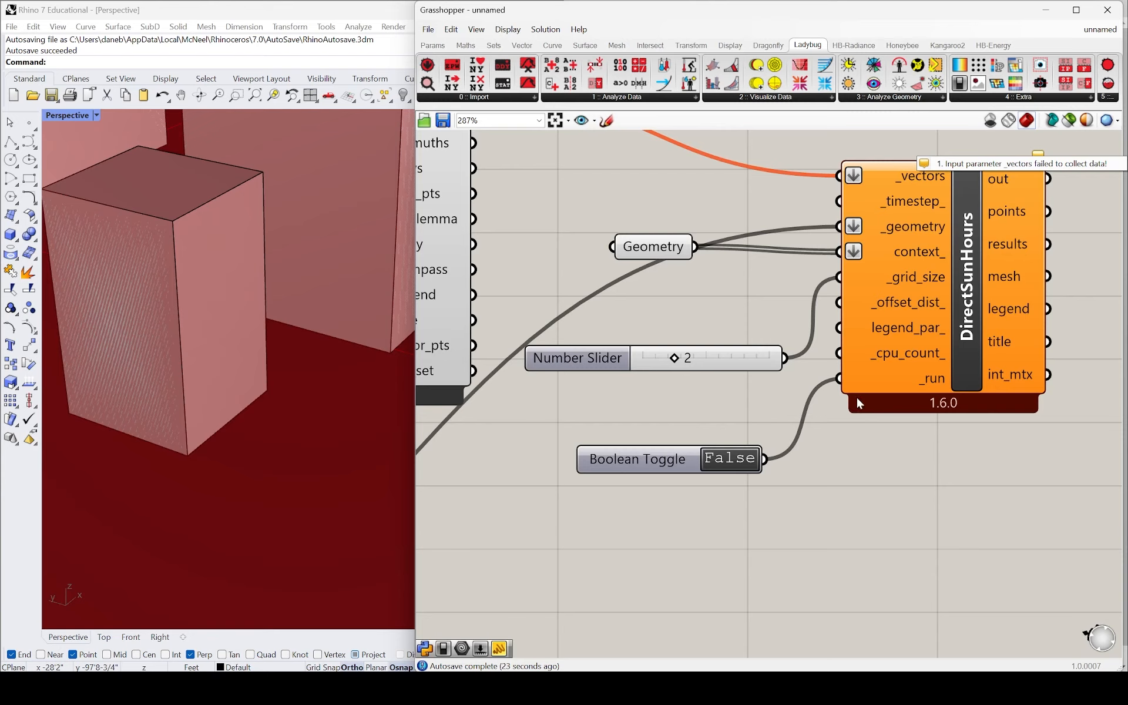
{"action": "scroll", "coordinate": [855, 396], "scroll_direction": "down", "scroll_amount": 5}
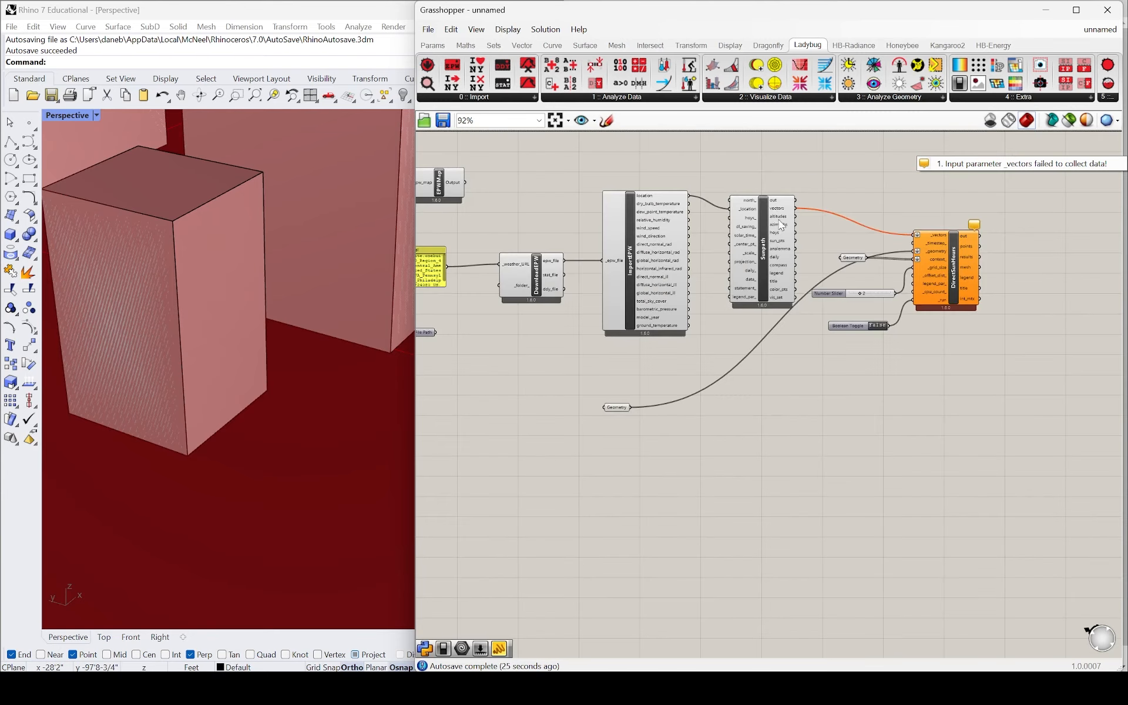
{"action": "scroll", "coordinate": [780, 225], "scroll_direction": "up", "scroll_amount": 3}
{"action": "left_click", "coordinate": [786, 216]}
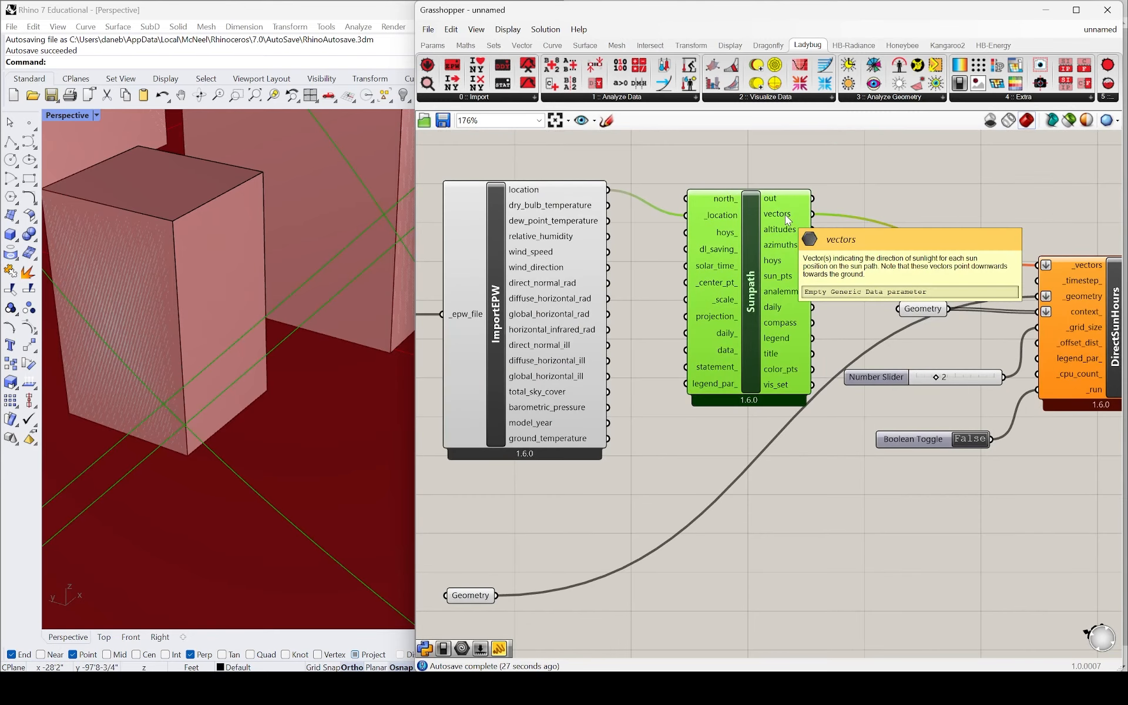
{"action": "left_click", "coordinate": [891, 175]}
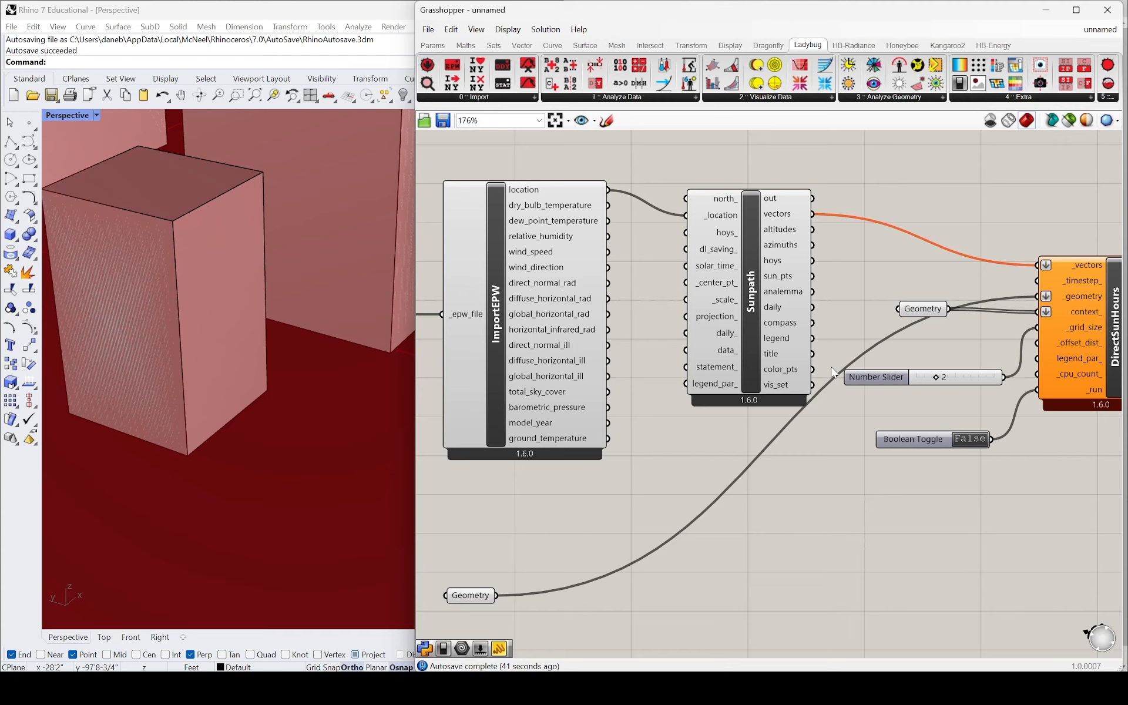
- Shift the Sunpath component slightly upward and read the description of its hoys_ input
{"action": "scroll", "coordinate": [654, 233], "scroll_direction": "down", "scroll_amount": 3}
{"action": "scroll", "coordinate": [650, 215], "scroll_direction": "up", "scroll_amount": 3}
{"action": "left_click_drag", "start_coordinate": [755, 293], "coordinate": [742, 248]}
{"action": "mouse_move", "coordinate": [717, 204]}
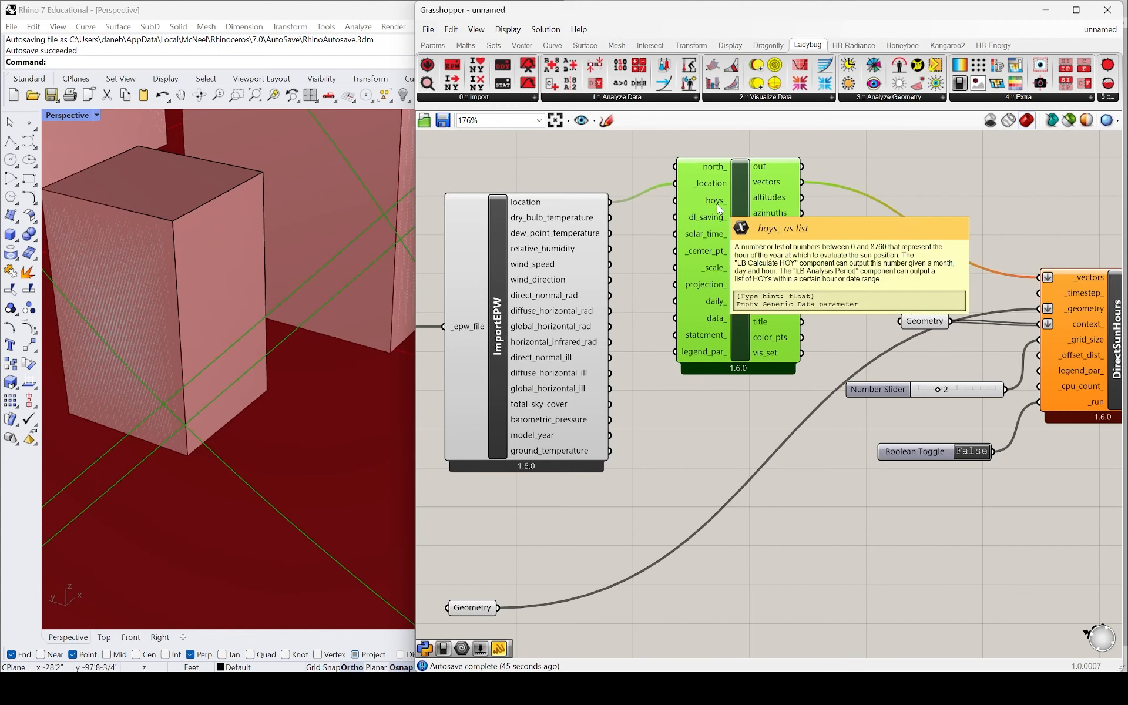
{"action": "scroll", "coordinate": [710, 207], "scroll_direction": "down", "scroll_amount": 3}
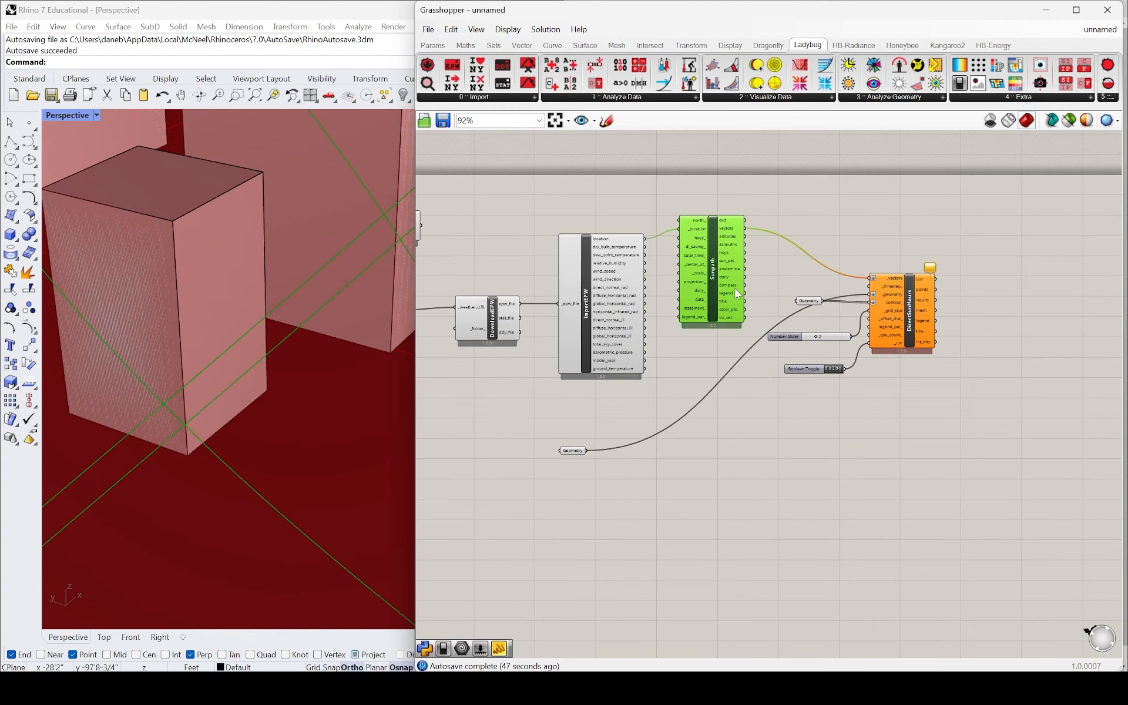
- Arrange the context Geometry parameter, the grid size slider and the Boolean Toggle closer together beside DirectSunHours
{"action": "scroll", "coordinate": [830, 316], "scroll_direction": "up", "scroll_amount": 3}
{"action": "left_click_drag", "start_coordinate": [804, 261], "coordinate": [775, 342]}
{"action": "left_click", "coordinate": [788, 327]}
{"action": "left_click_drag", "start_coordinate": [809, 287], "coordinate": [823, 315]}
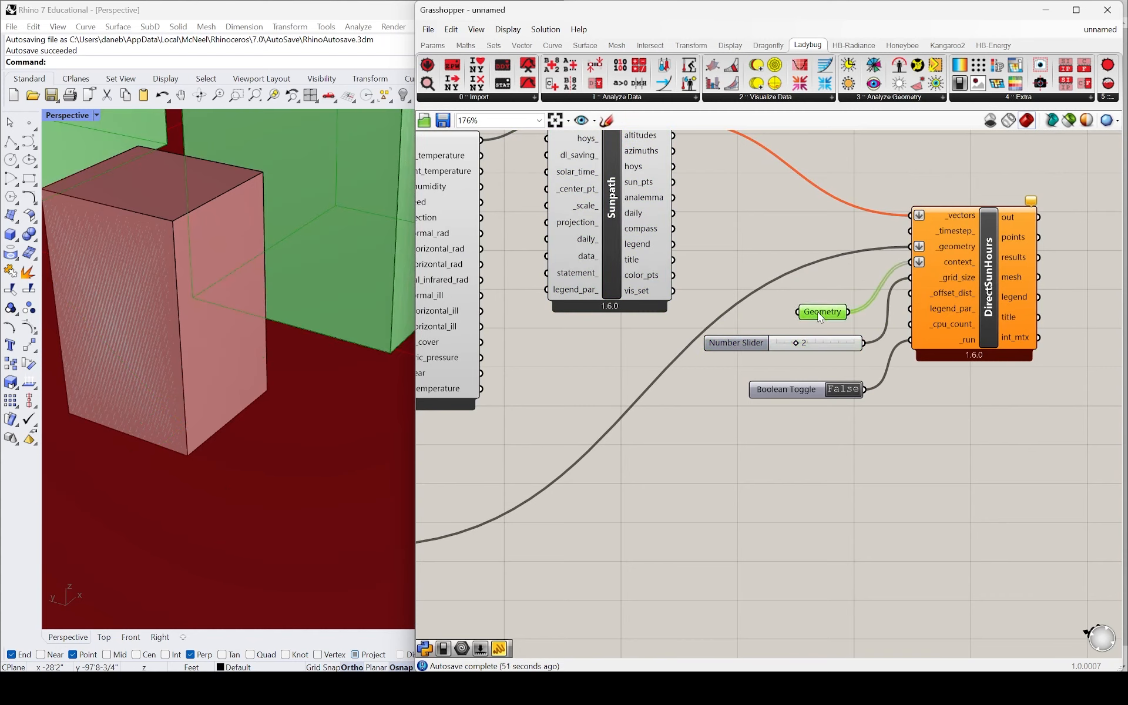
{"action": "left_click_drag", "start_coordinate": [818, 395], "coordinate": [814, 382]}
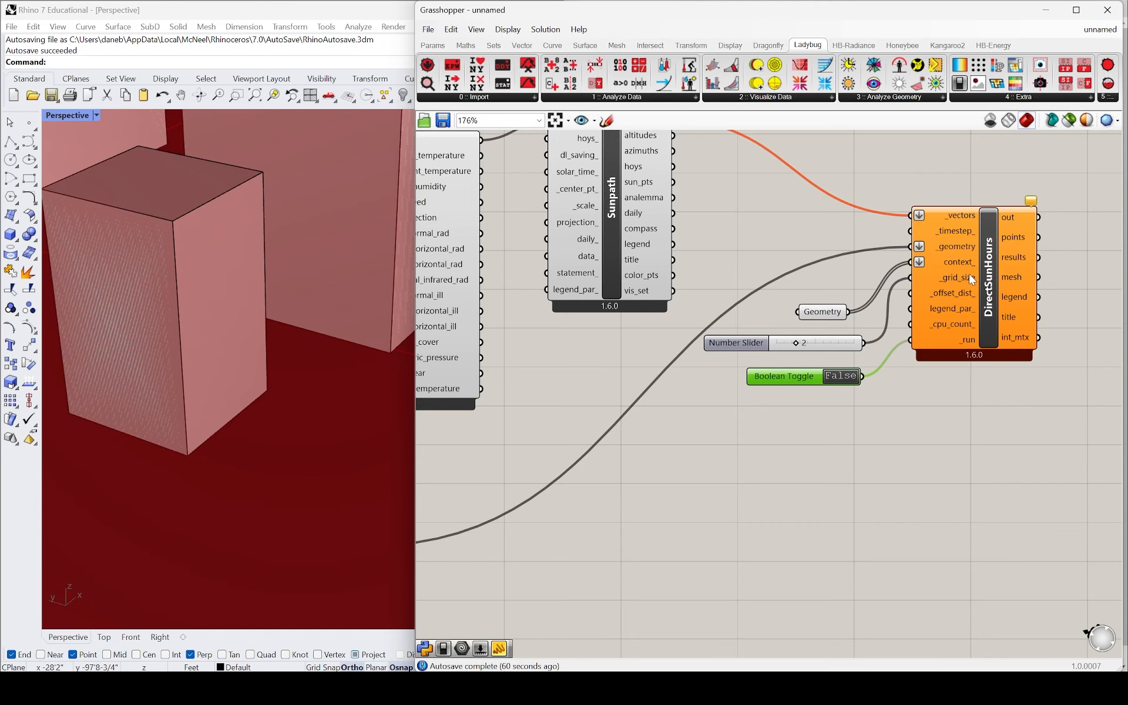
- Shift the Sunpath component slightly and read the descriptions of its vectors output and hoys_ input
{"action": "scroll", "coordinate": [909, 438], "scroll_direction": "down", "scroll_amount": 3}
{"action": "scroll", "coordinate": [740, 341], "scroll_direction": "up", "scroll_amount": 3}
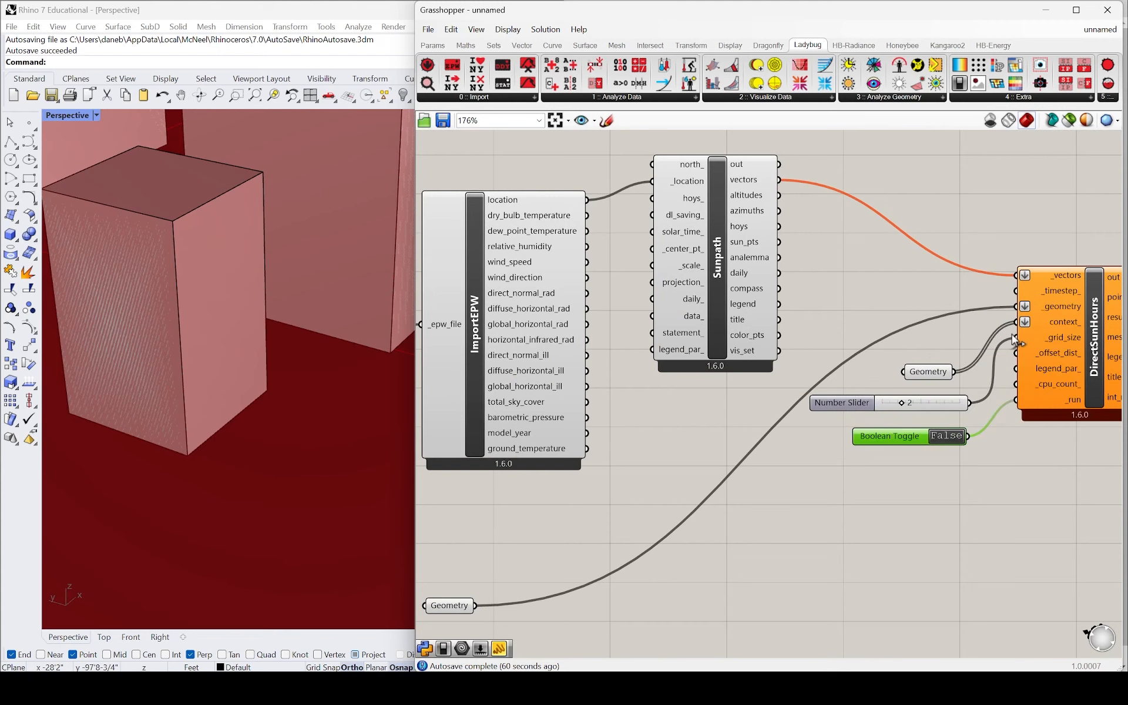
{"action": "scroll", "coordinate": [982, 296], "scroll_direction": "down", "scroll_amount": 3}
{"action": "scroll", "coordinate": [980, 282], "scroll_direction": "up", "scroll_amount": 3}
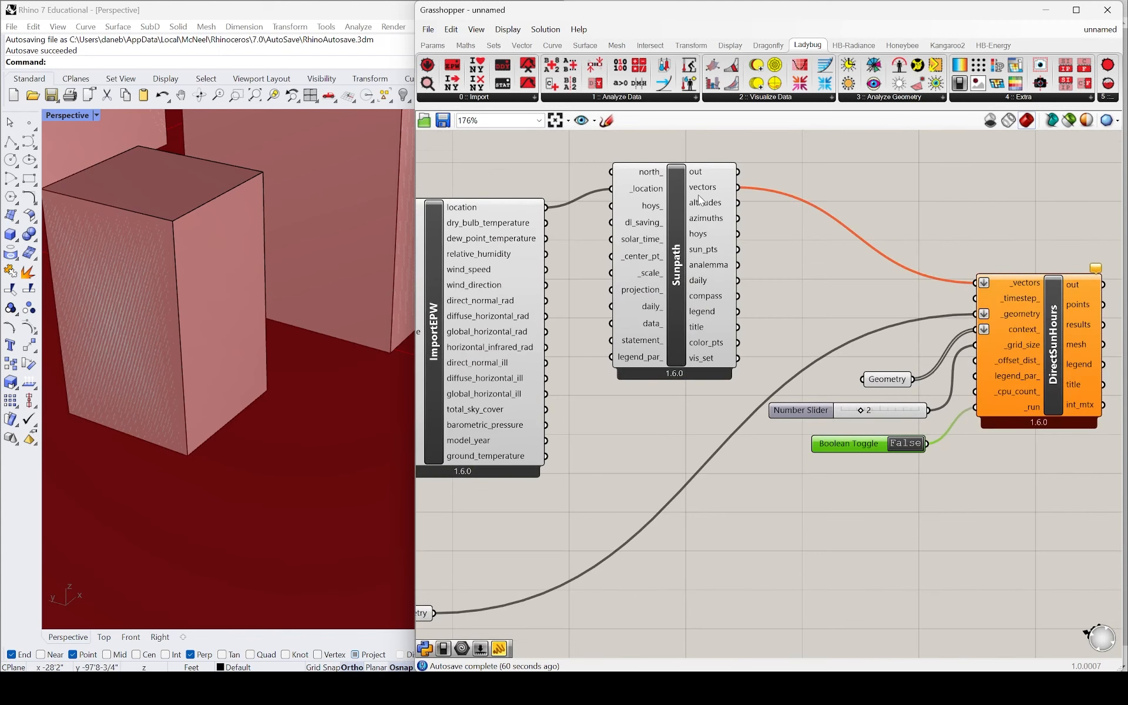
{"action": "left_click_drag", "start_coordinate": [700, 189], "coordinate": [715, 185]}
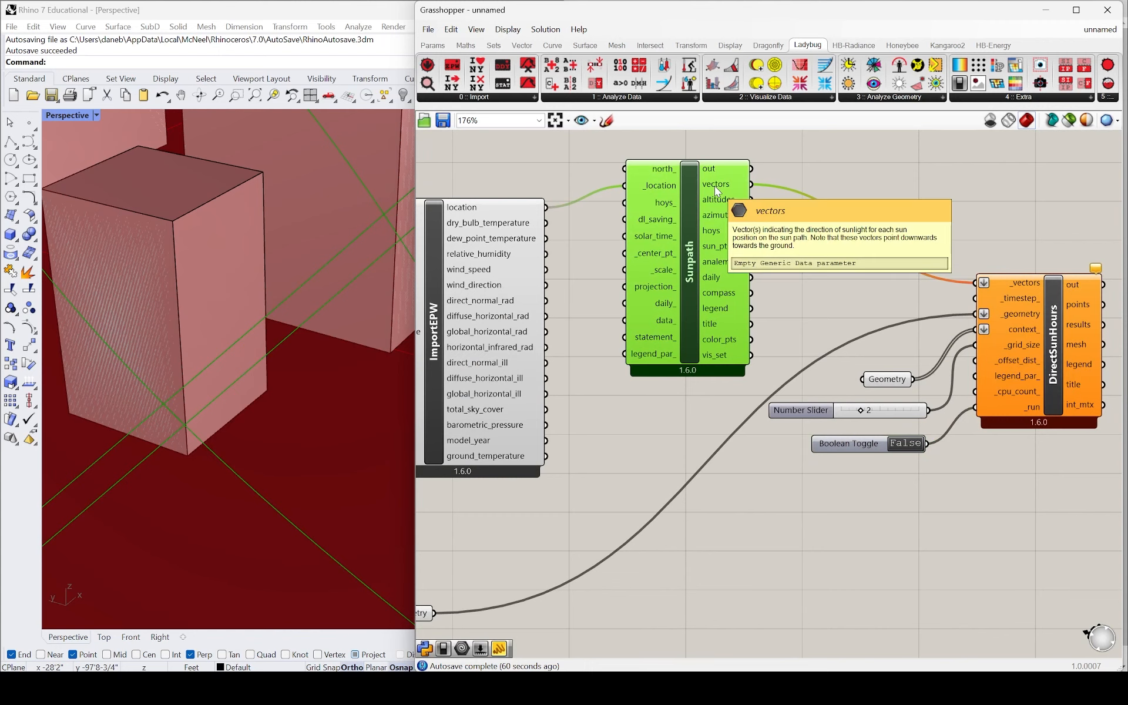
{"action": "scroll", "coordinate": [777, 205], "scroll_direction": "down", "scroll_amount": 3}
{"action": "scroll", "coordinate": [758, 220], "scroll_direction": "up", "scroll_amount": 1}
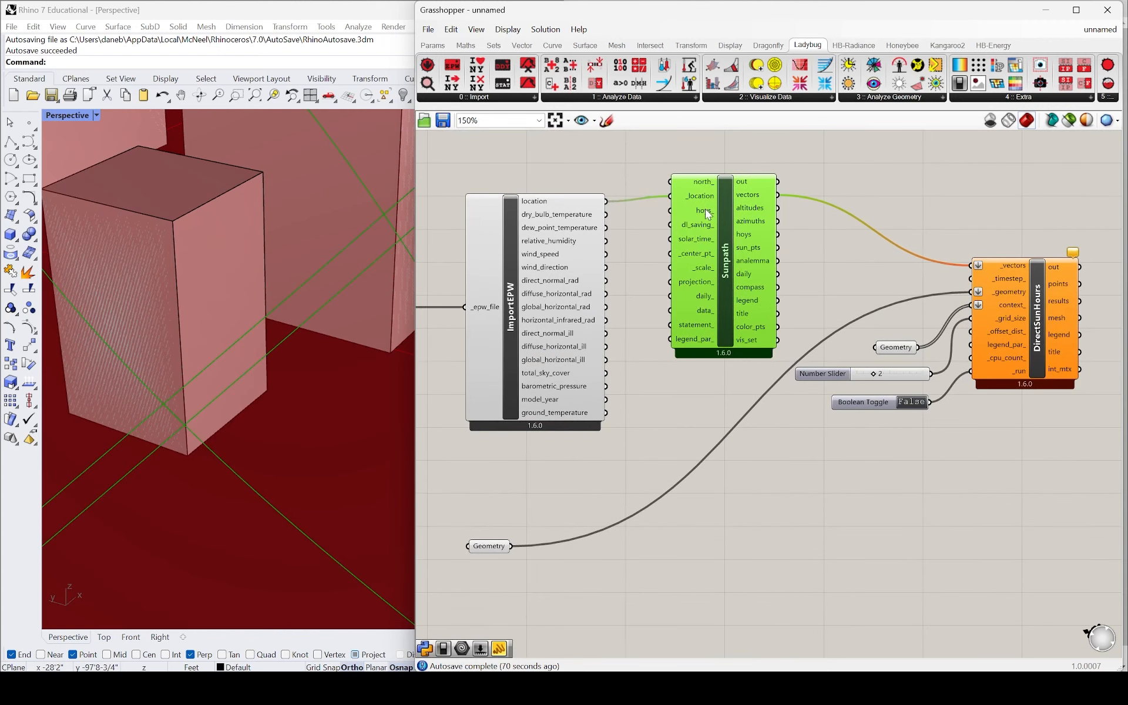
{"action": "scroll", "coordinate": [781, 287], "scroll_direction": "down", "scroll_amount": 3}
{"action": "scroll", "coordinate": [732, 233], "scroll_direction": "up", "scroll_amount": 3}
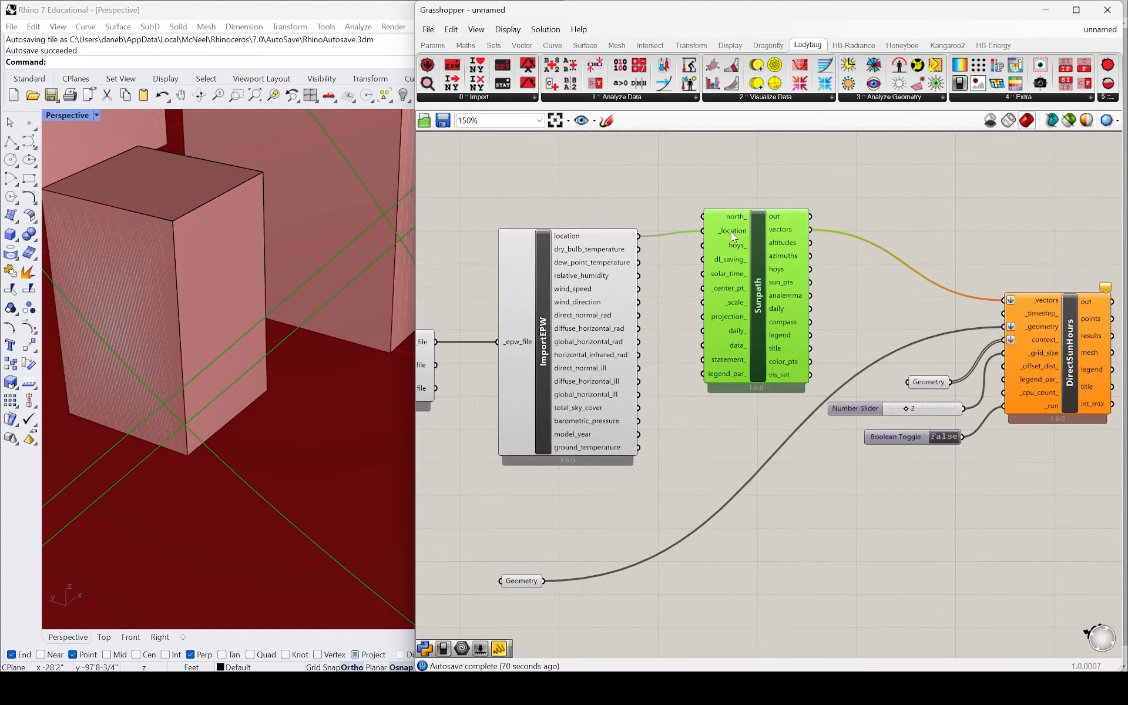
{"action": "scroll", "coordinate": [735, 238], "scroll_direction": "up", "scroll_amount": 2}
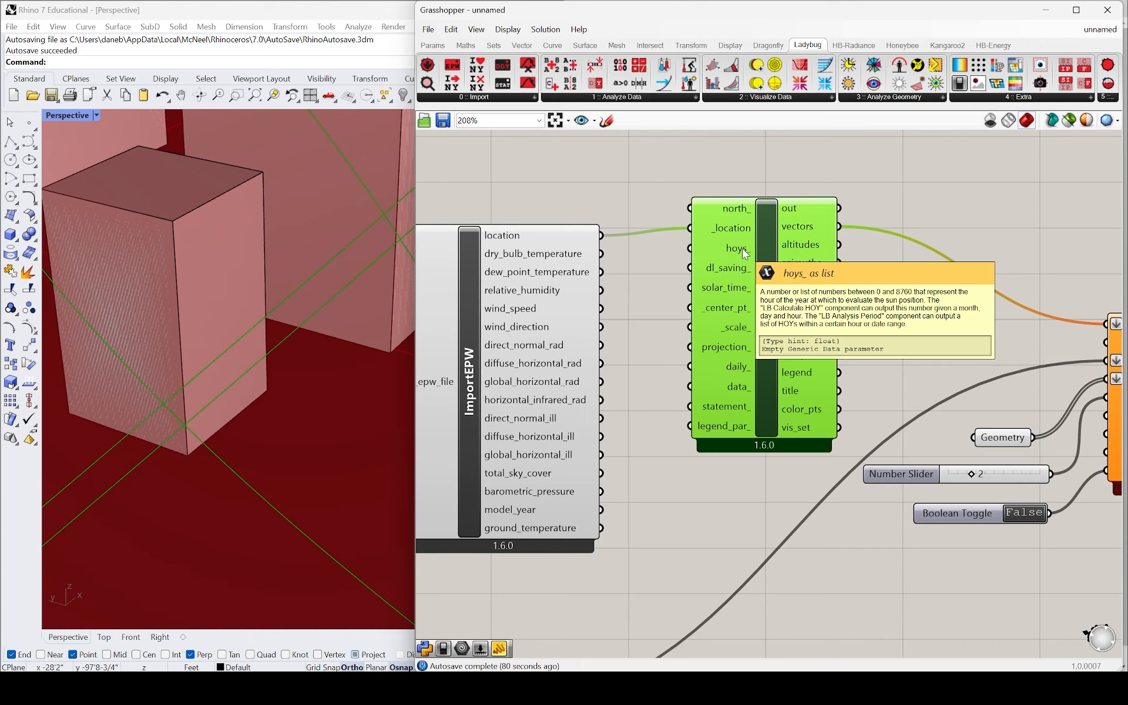
- Look over the whole definition and read the Sunpath component's description
{"action": "scroll", "coordinate": [742, 248], "scroll_direction": "down", "scroll_amount": 6}
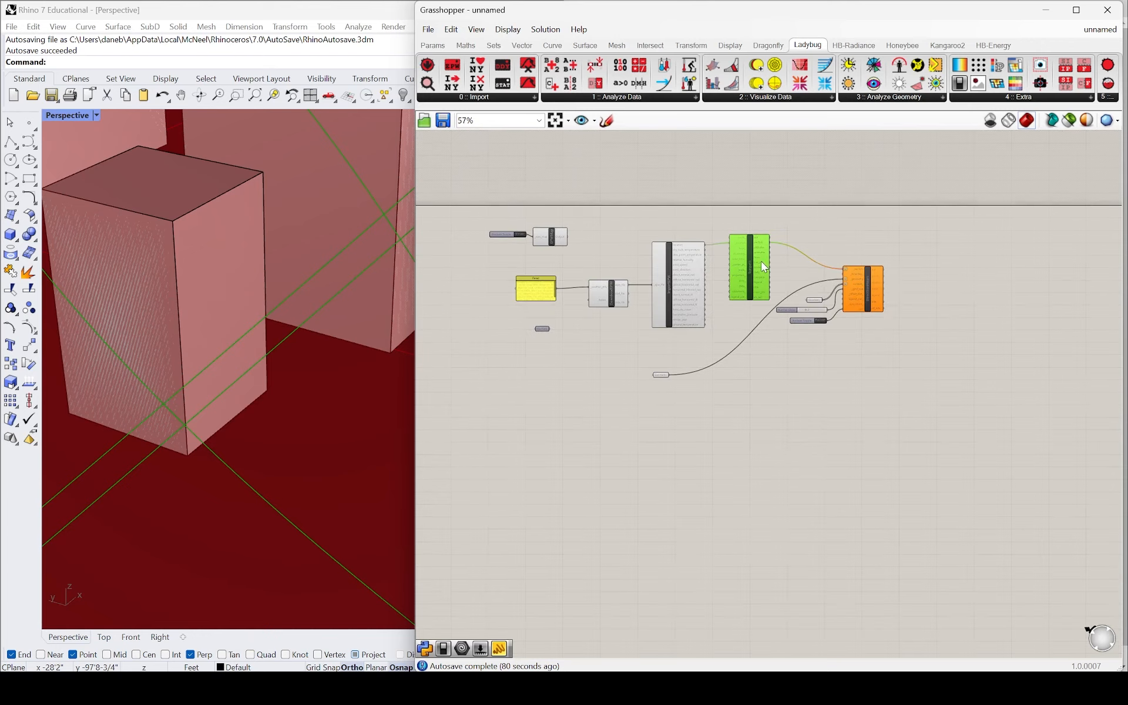
{"action": "scroll", "coordinate": [1002, 317], "scroll_direction": "down", "scroll_amount": 3}
{"action": "left_click_drag", "start_coordinate": [1008, 390], "coordinate": [668, 353]}
{"action": "scroll", "coordinate": [740, 262], "scroll_direction": "up", "scroll_amount": 2}
{"action": "left_click", "coordinate": [778, 292]}
{"action": "scroll", "coordinate": [865, 343], "scroll_direction": "up", "scroll_amount": 5}
{"action": "left_click", "coordinate": [915, 432]}
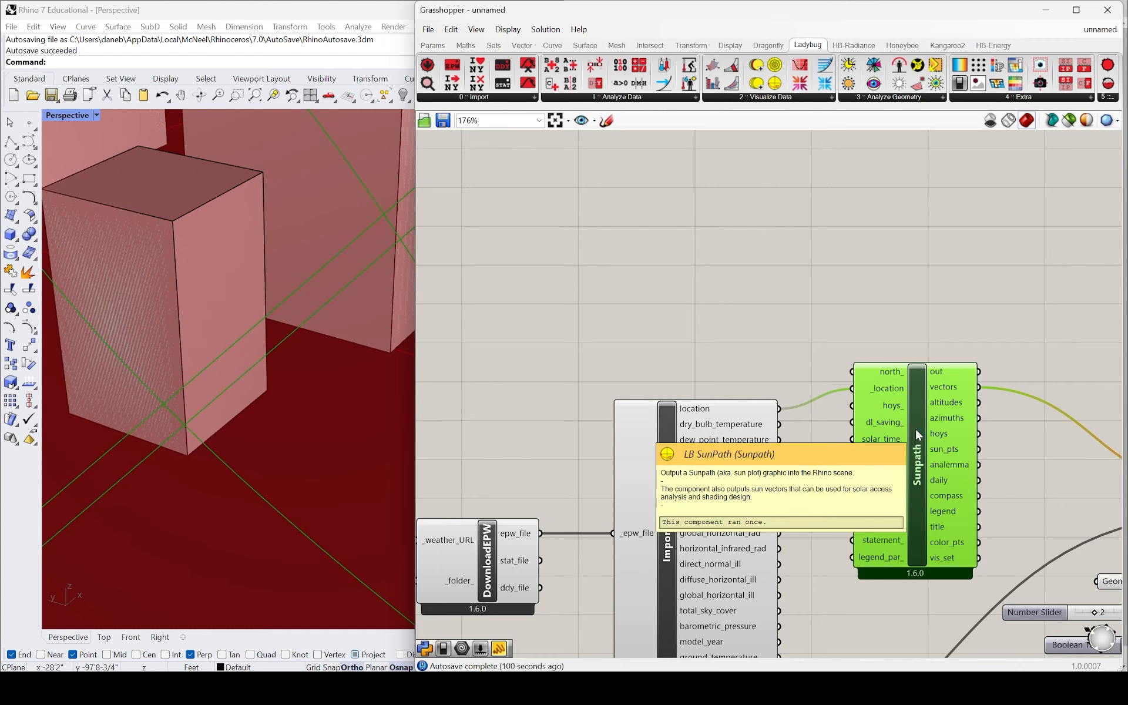
{"action": "double_click", "coordinate": [729, 216]}
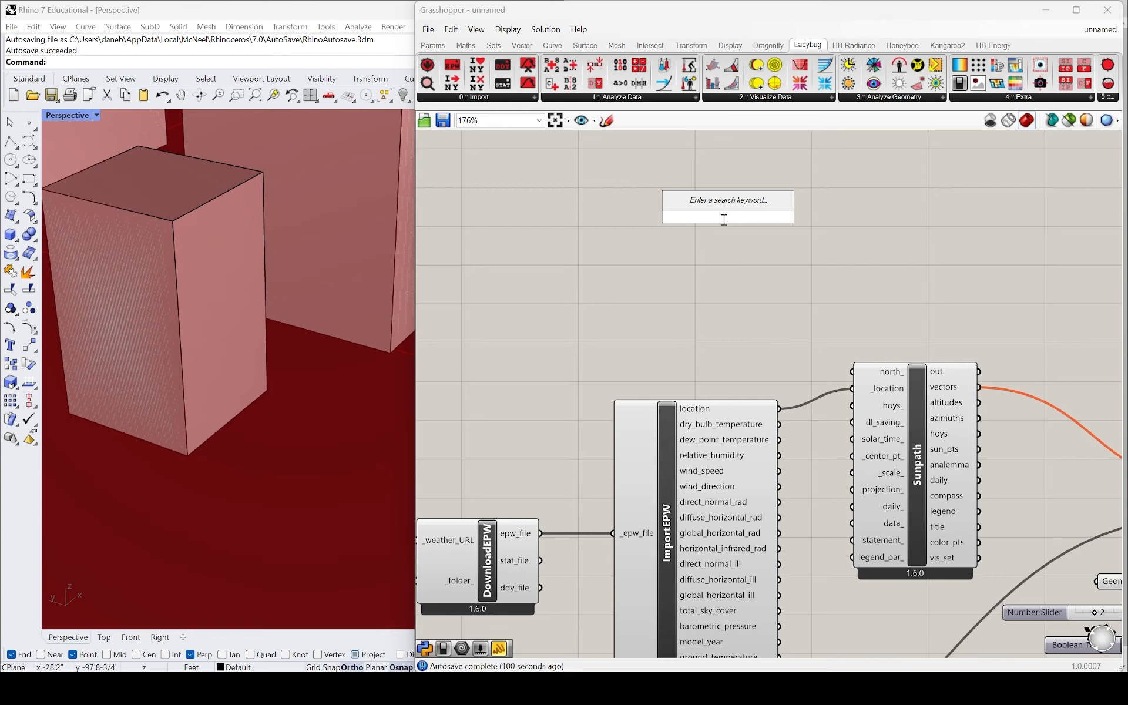
{"action": "type", "text": "lb an"}
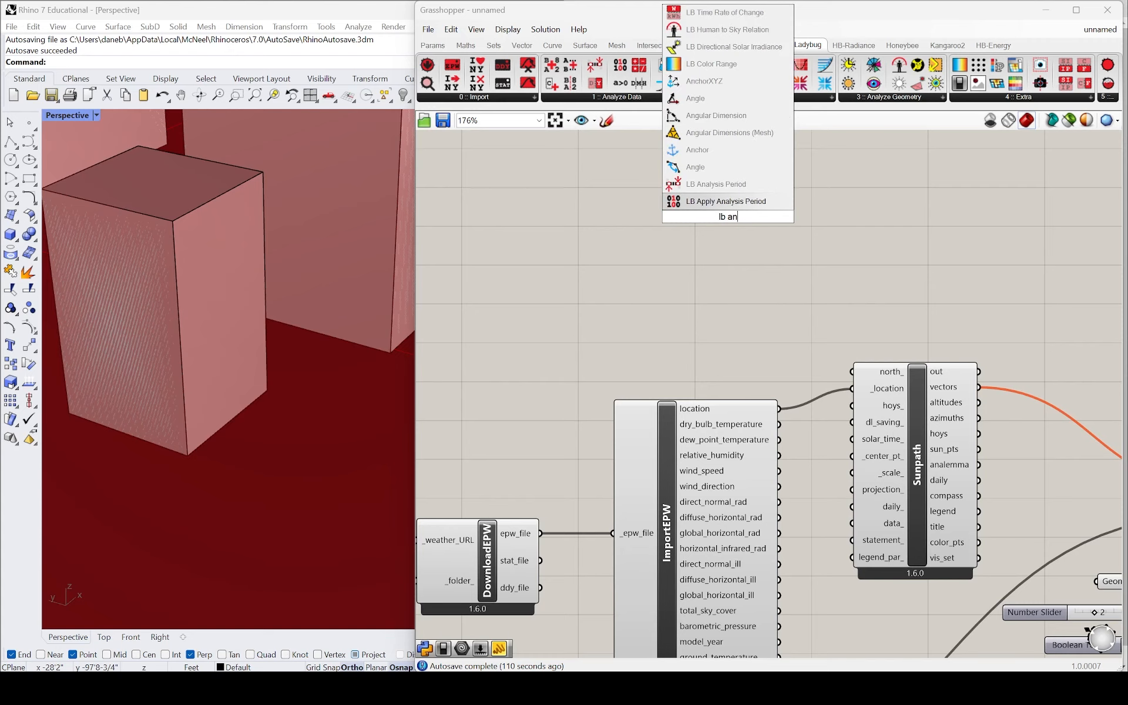
{"action": "key", "text": "Return"}
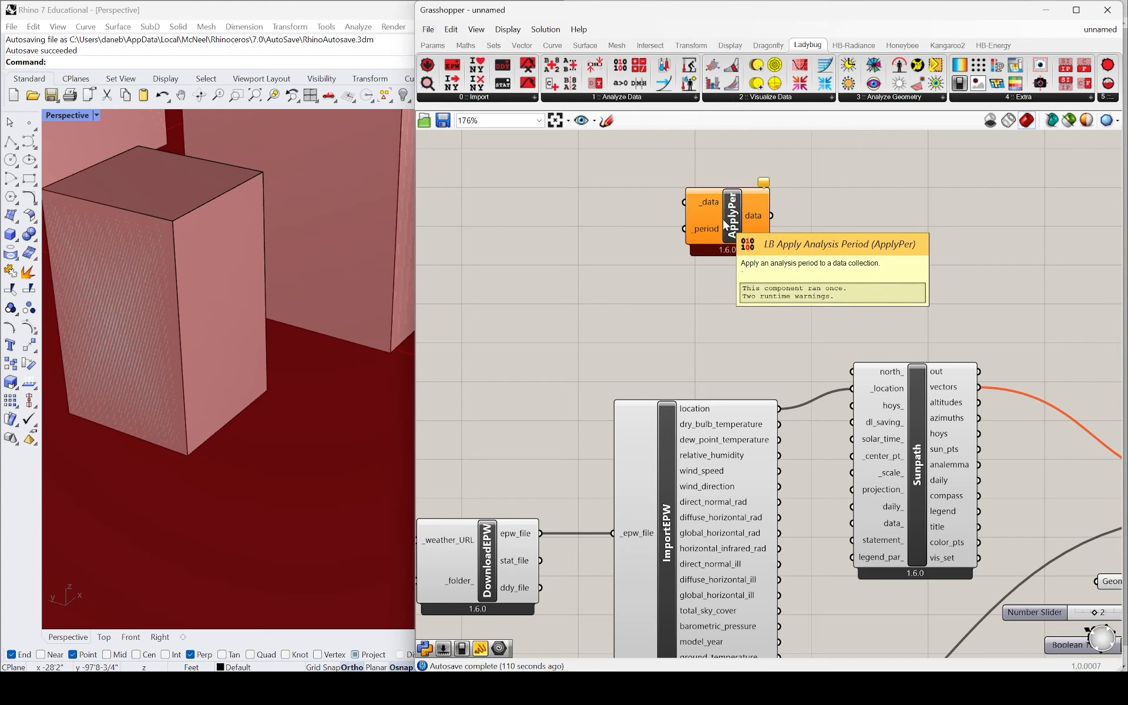
{"action": "left_click", "coordinate": [727, 225]}
{"action": "key", "text": "Delete"}
- Add an LB Analysis Period component above ImportEPW and read the descriptions of its date and hour inputs
{"action": "double_click", "coordinate": [749, 248]}
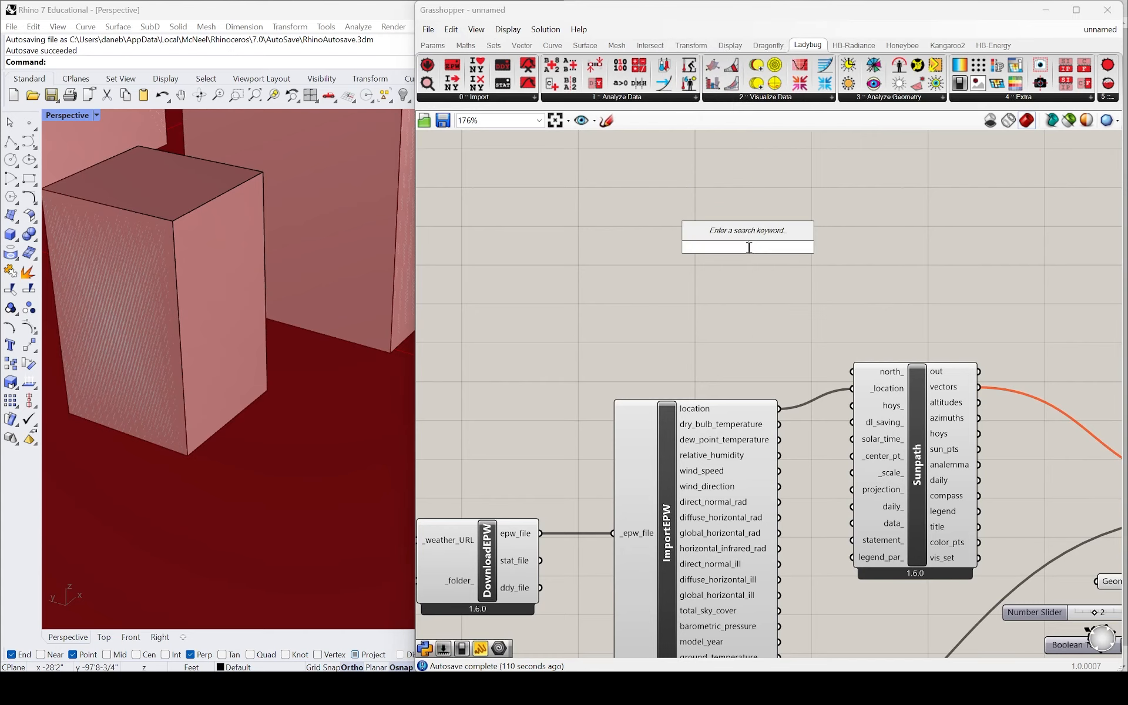
{"action": "type", "text": "lb ana"}
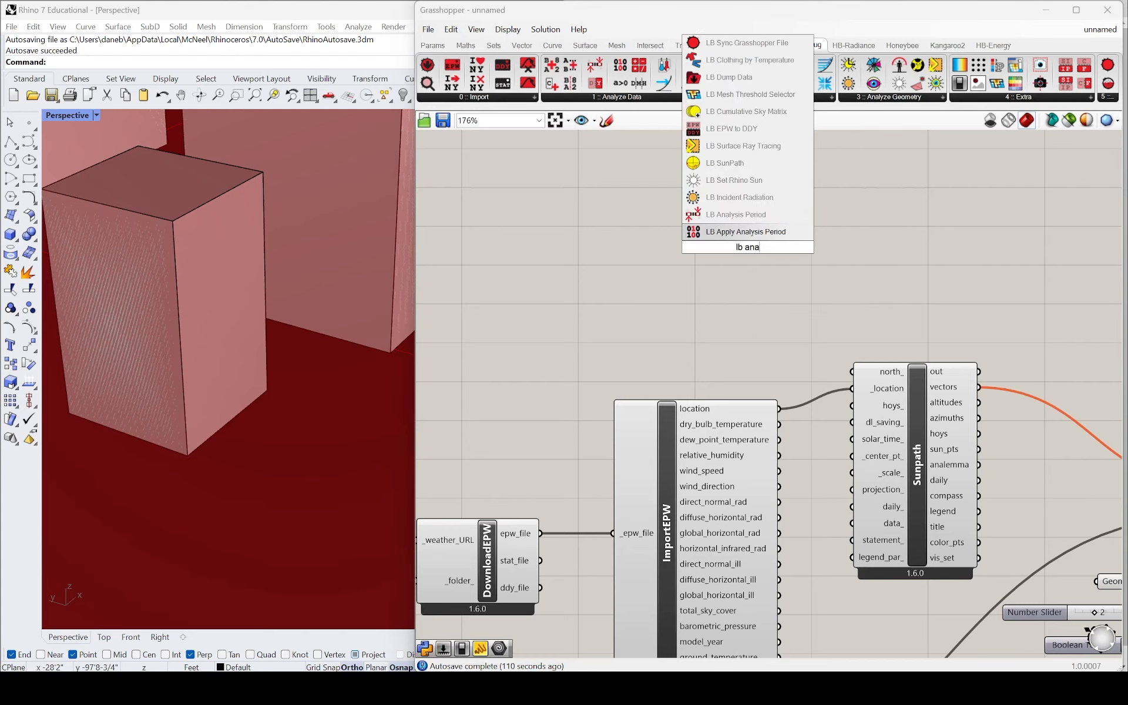
{"action": "key", "text": "Return"}
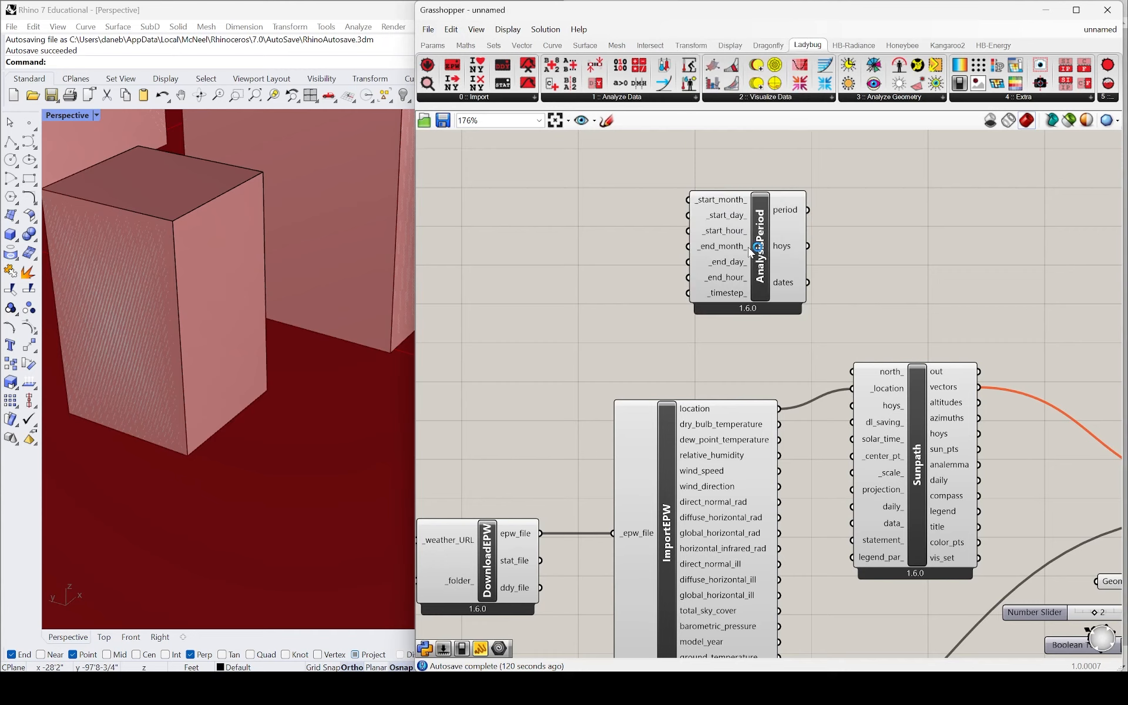
{"action": "left_click", "coordinate": [736, 257]}
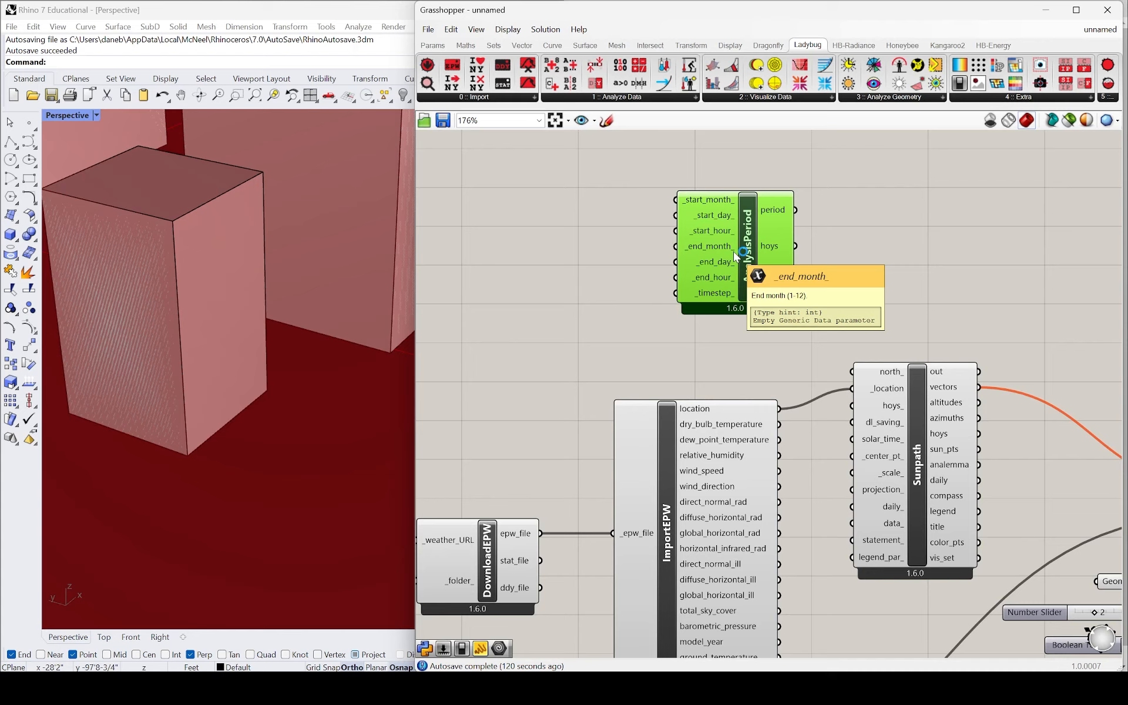
{"action": "scroll", "coordinate": [754, 241], "scroll_direction": "down", "scroll_amount": 2}
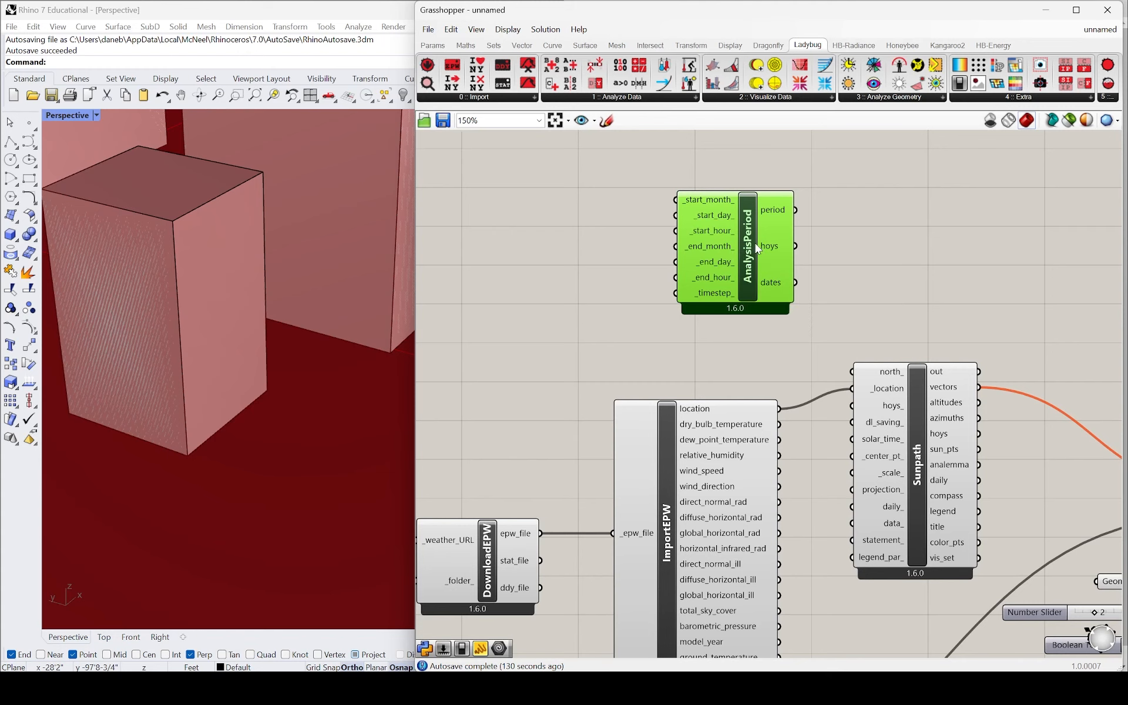
{"action": "scroll", "coordinate": [754, 238], "scroll_direction": "up", "scroll_amount": 2}
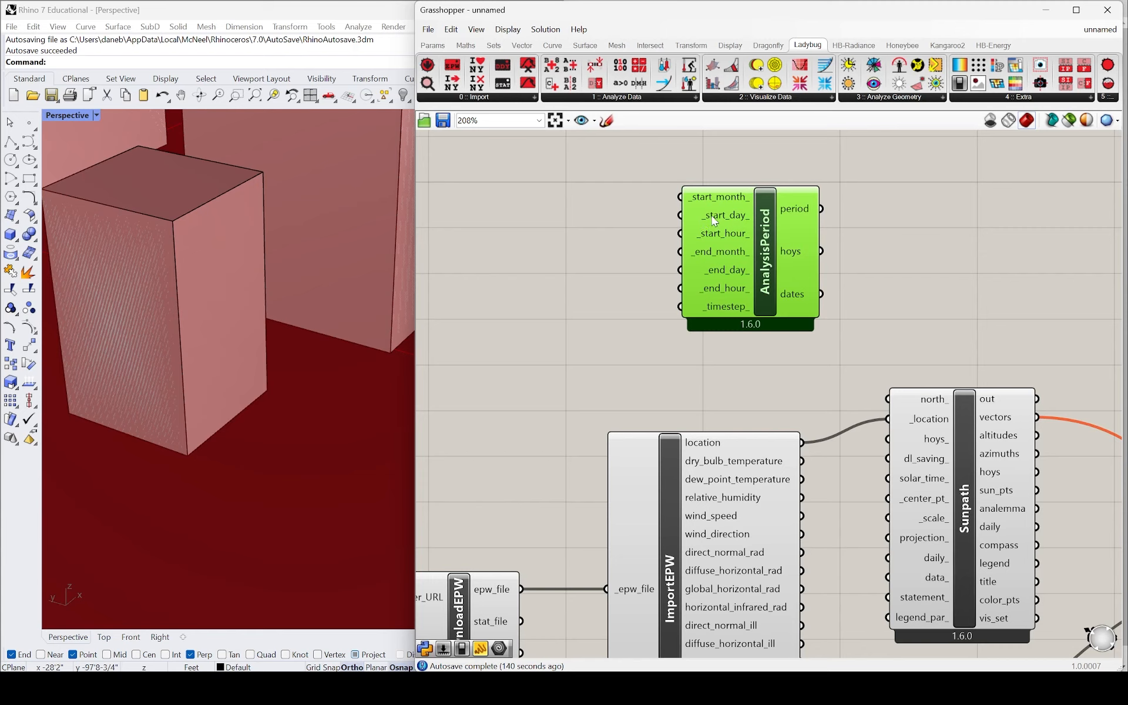
{"action": "mouse_move", "coordinate": [717, 240]}
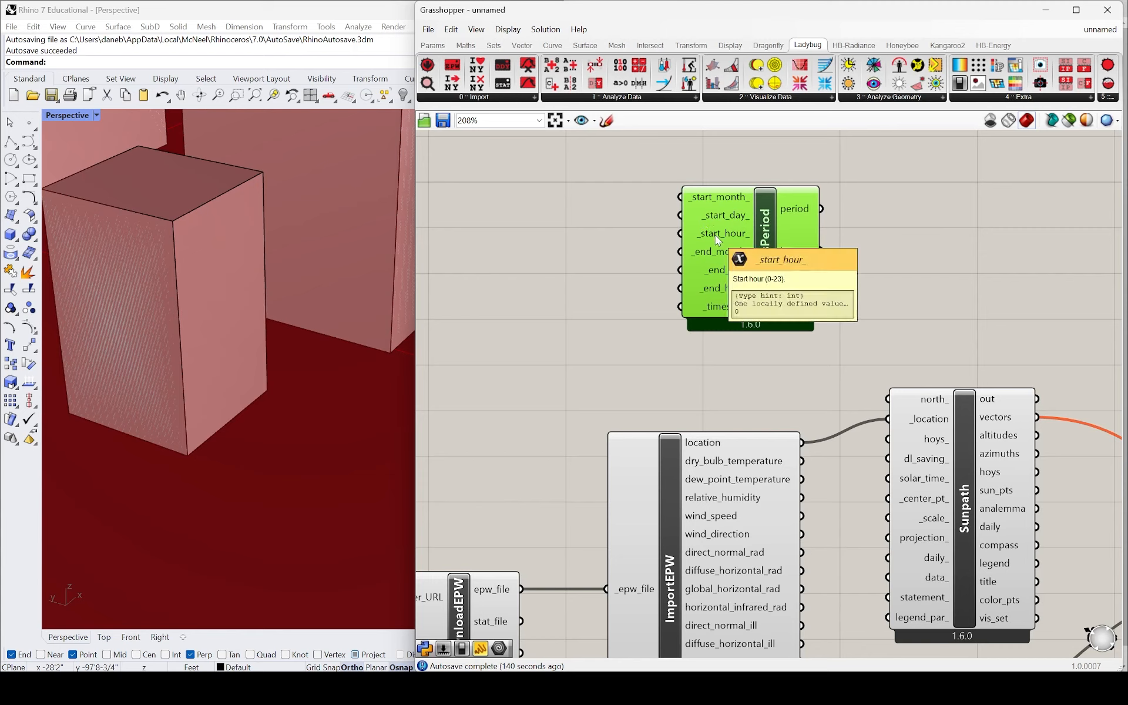
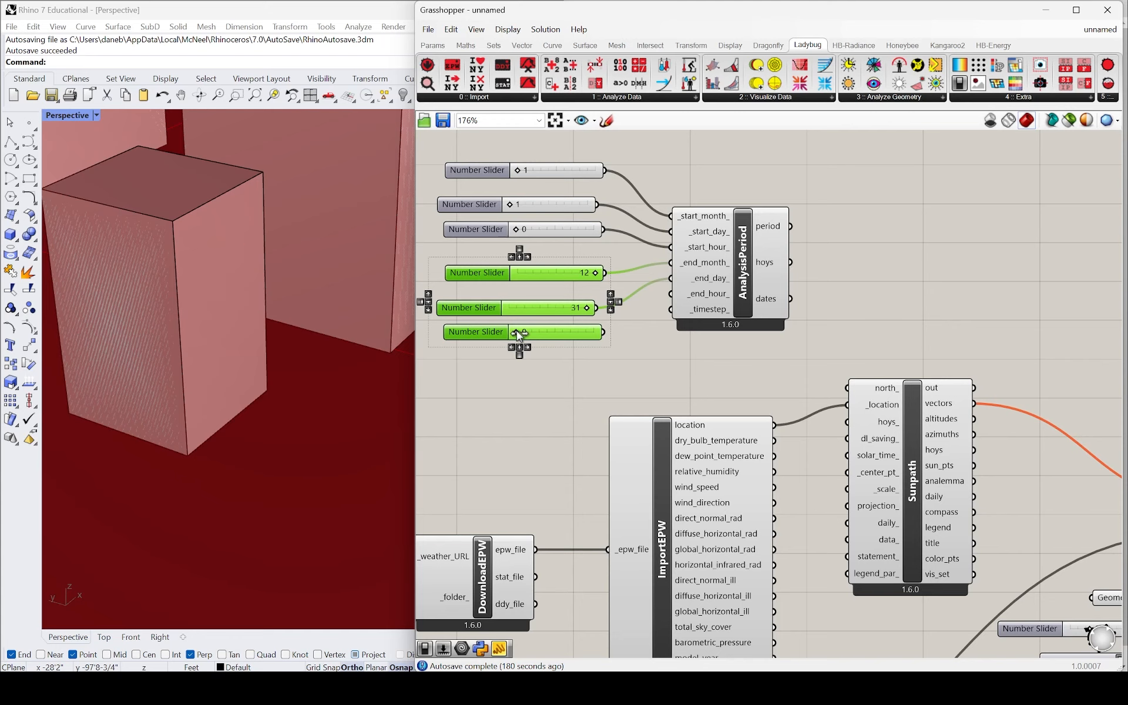
- Connect a number slider set to 23 to AnalysisPeriod's _end_hour_ input and try out its start and end month sliders
{"action": "left_click_drag", "start_coordinate": [517, 332], "coordinate": [679, 293]}
{"action": "left_click", "coordinate": [720, 198]}
{"action": "right_click_drag", "start_coordinate": [777, 259], "coordinate": [745, 246]}
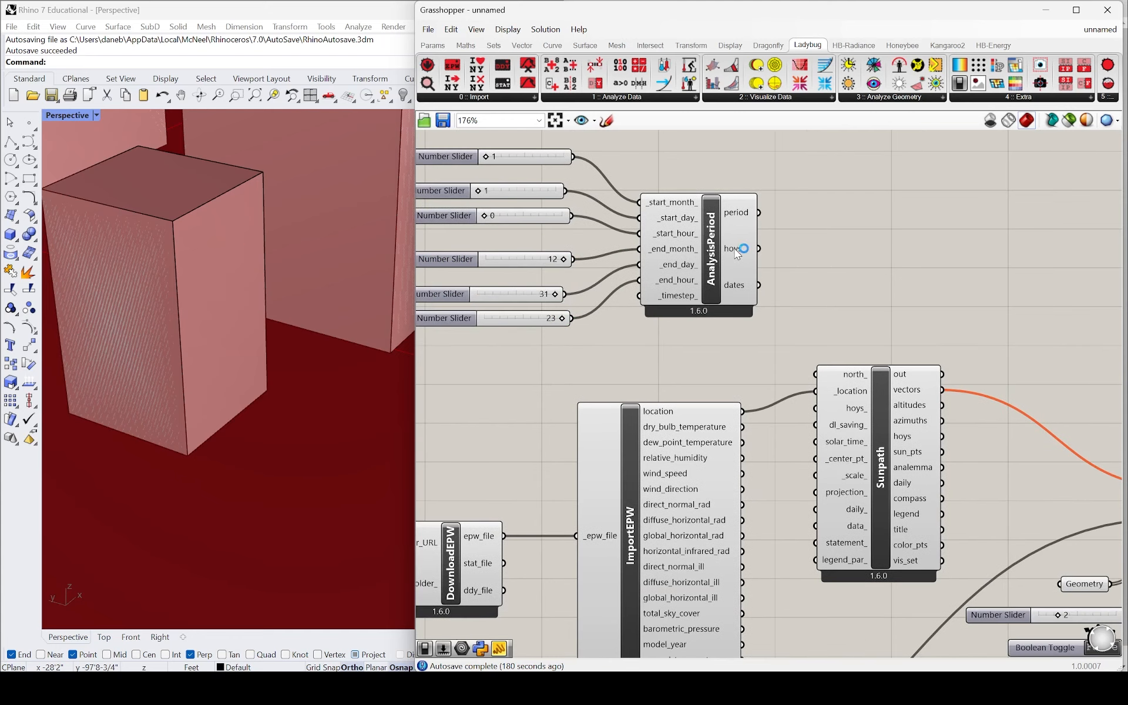
{"action": "mouse_move", "coordinate": [736, 251]}
{"action": "left_click_drag", "start_coordinate": [491, 162], "coordinate": [527, 165]}
{"action": "left_click_drag", "start_coordinate": [532, 261], "coordinate": [536, 261]}
- Connect AnalysisPeriod's hoys output to Sunpath's hoys_ input and set DirectSunHours' Boolean Toggle to True
{"action": "scroll", "coordinate": [565, 245], "scroll_direction": "down", "scroll_amount": 4}
{"action": "scroll", "coordinate": [794, 240], "scroll_direction": "up", "scroll_amount": 3}
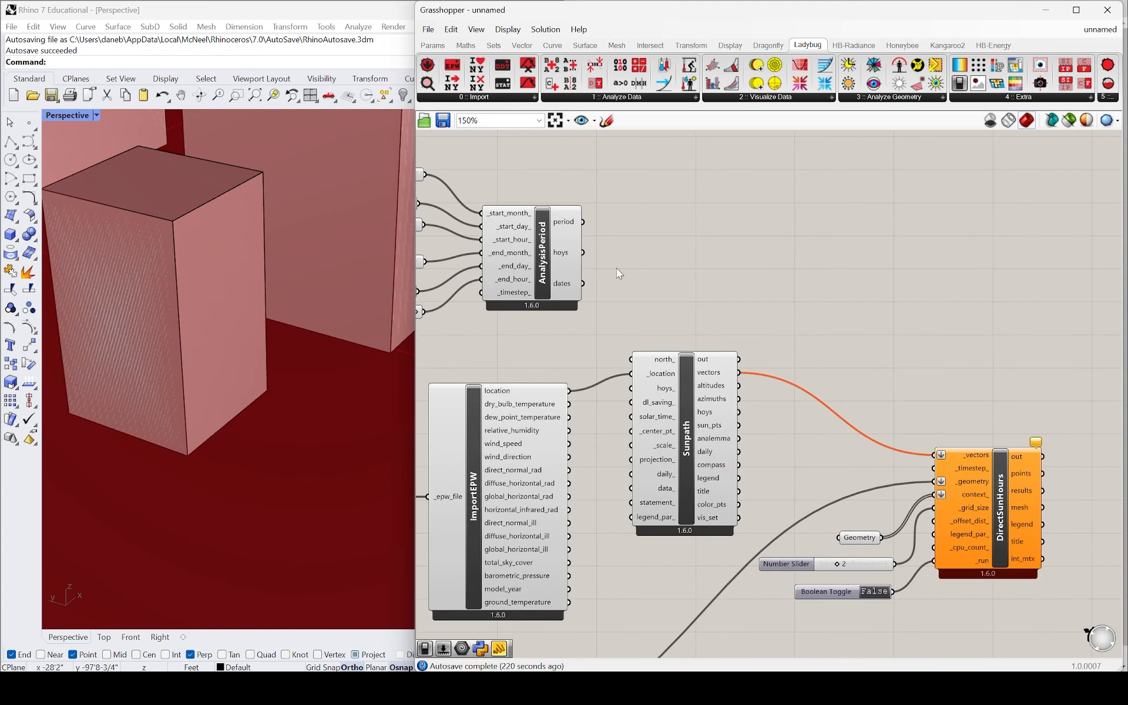
{"action": "left_click_drag", "start_coordinate": [583, 252], "coordinate": [633, 388]}
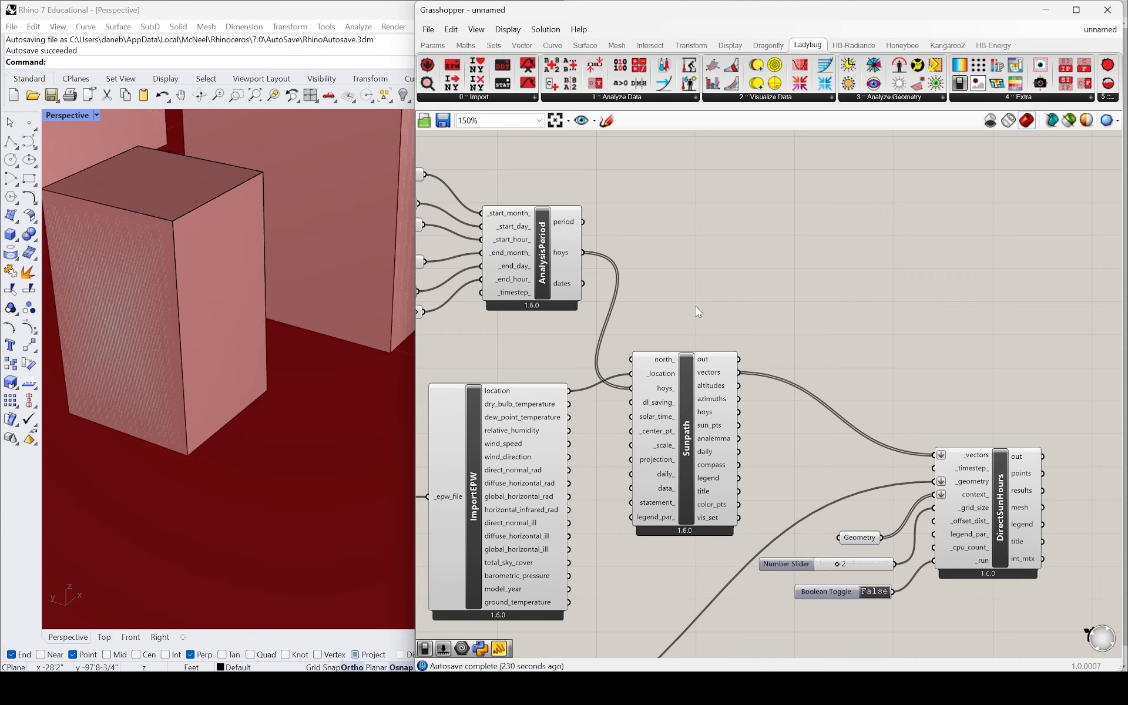
{"action": "scroll", "coordinate": [676, 282], "scroll_direction": "down", "scroll_amount": 5}
{"action": "scroll", "coordinate": [657, 261], "scroll_direction": "up", "scroll_amount": 4}
{"action": "scroll", "coordinate": [656, 261], "scroll_direction": "up", "scroll_amount": 2}
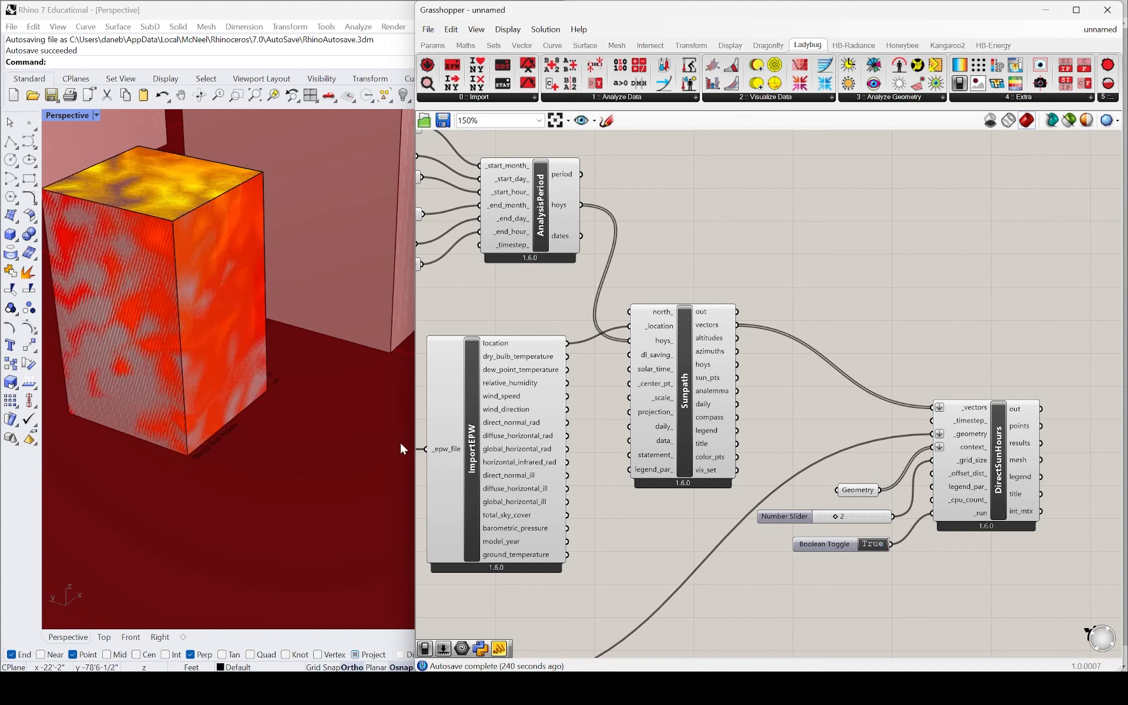
- Hide the ground surface and the four box extrusions in Rhino's Perspective view
{"action": "scroll", "coordinate": [255, 375], "scroll_direction": "down", "scroll_amount": 15}
{"action": "scroll", "coordinate": [308, 333], "scroll_direction": "up", "scroll_amount": 4}
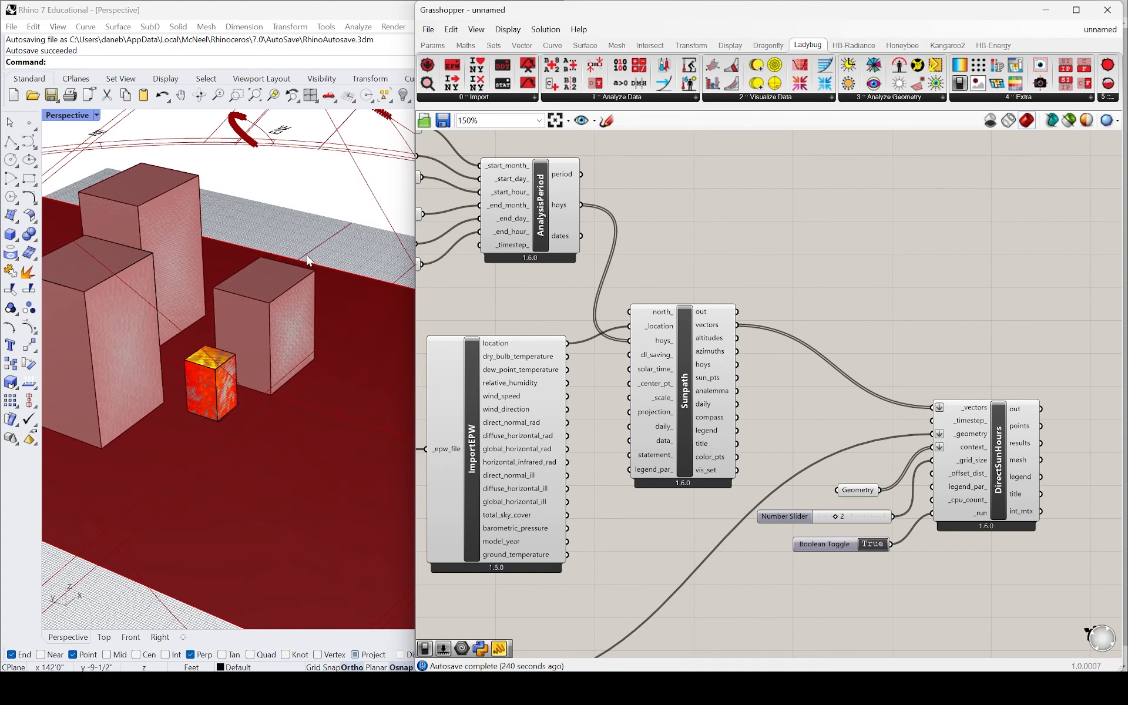
{"action": "scroll", "coordinate": [308, 261], "scroll_direction": "down", "scroll_amount": 5}
{"action": "left_click_drag", "start_coordinate": [406, 222], "coordinate": [122, 419]}
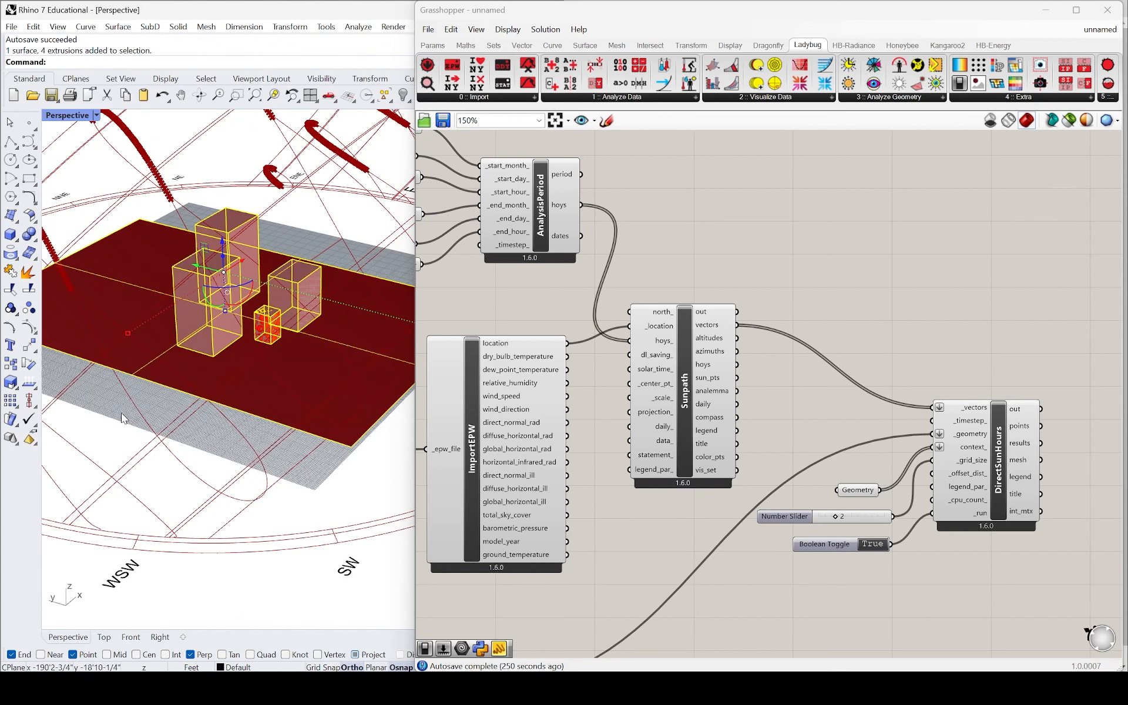
{"action": "left_click", "coordinate": [404, 95]}
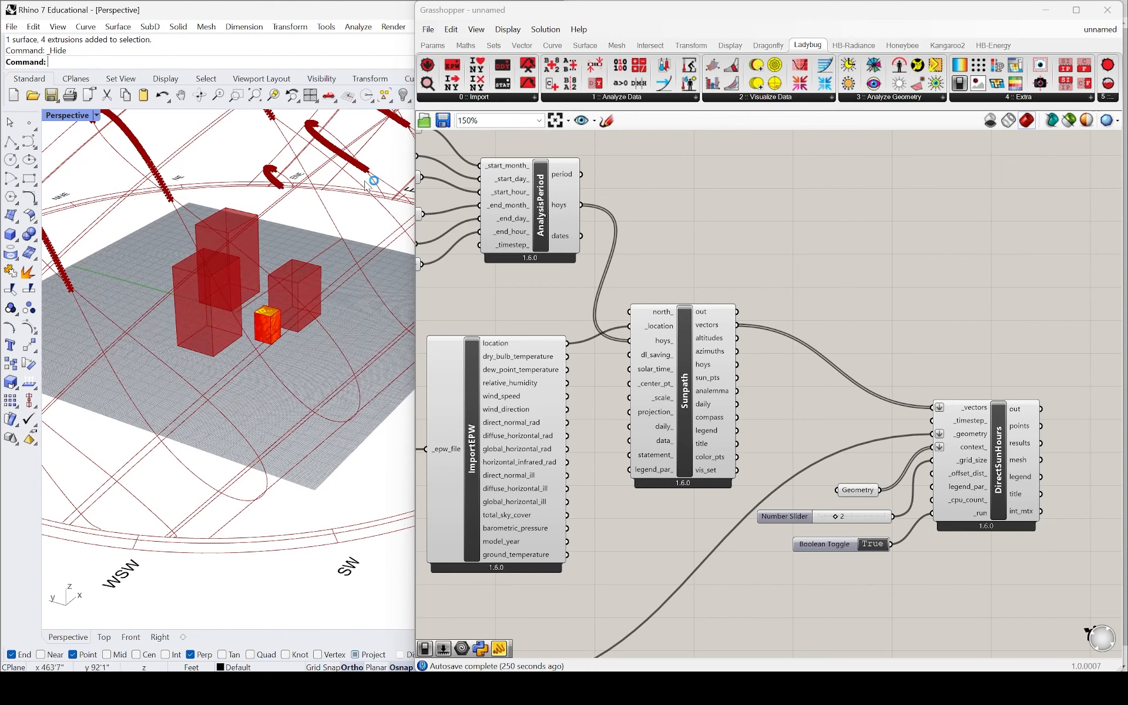
- Move the small box's Geometry parameter closer to DirectSunHours and turn off its preview
{"action": "scroll", "coordinate": [296, 286], "scroll_direction": "up", "scroll_amount": 5}
{"action": "scroll", "coordinate": [255, 369], "scroll_direction": "up", "scroll_amount": 6}
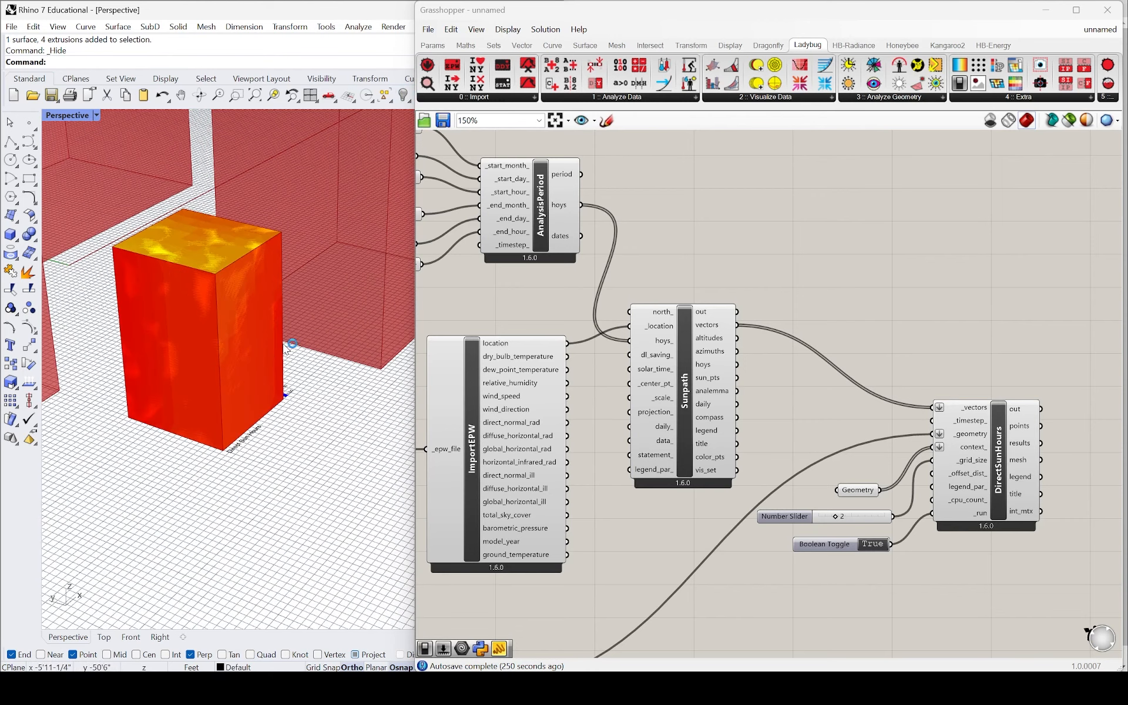
{"action": "scroll", "coordinate": [886, 295], "scroll_direction": "down", "scroll_amount": 5}
{"action": "scroll", "coordinate": [886, 295], "scroll_direction": "up", "scroll_amount": 6}
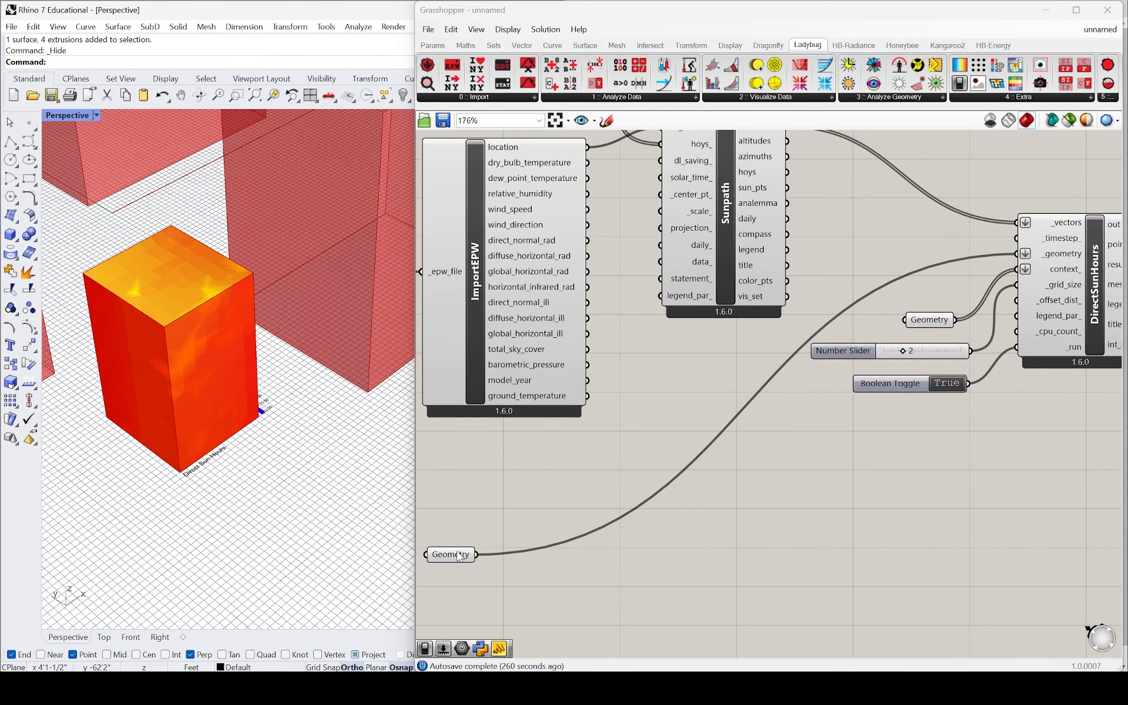
{"action": "left_click_drag", "start_coordinate": [460, 557], "coordinate": [925, 268]}
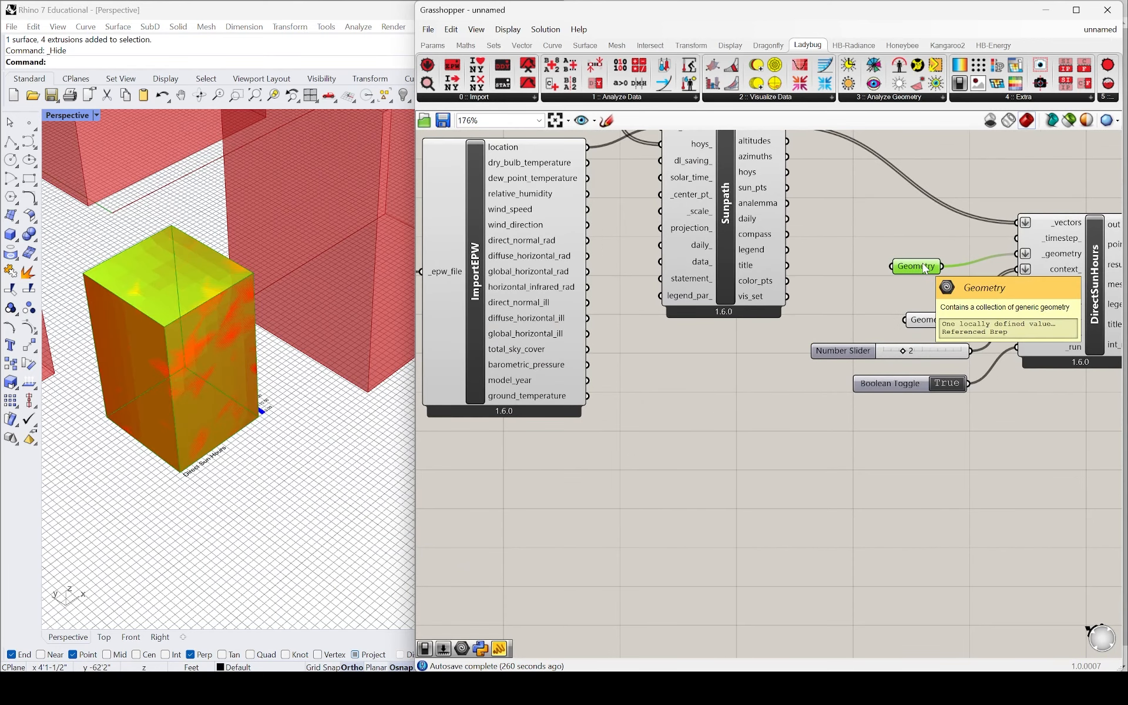
{"action": "left_click_drag", "start_coordinate": [926, 269], "coordinate": [684, 503]}
{"action": "right_click", "coordinate": [685, 507]}
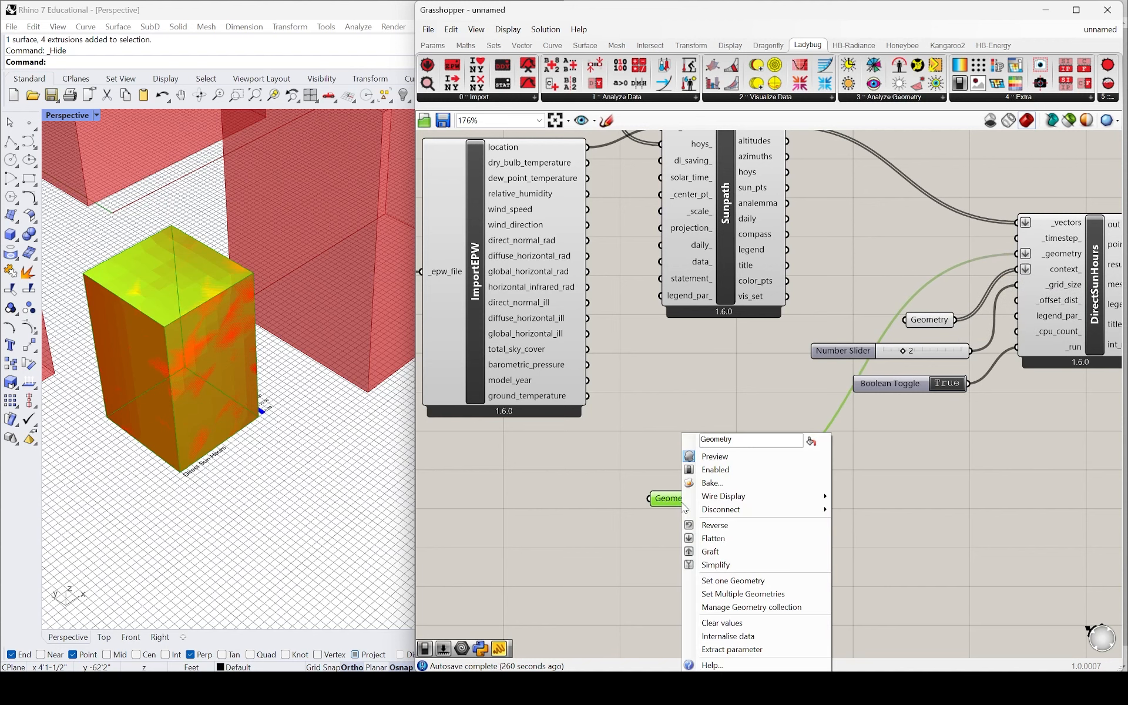
{"action": "left_click", "coordinate": [715, 456]}
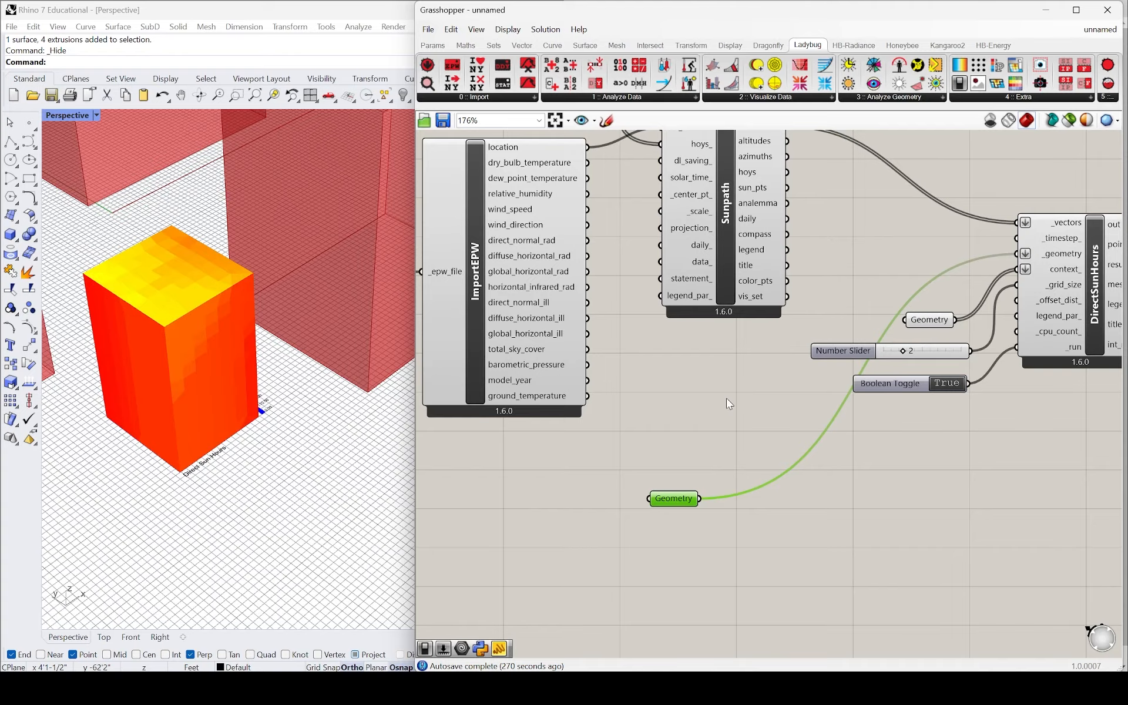
{"action": "left_click", "coordinate": [727, 394]}
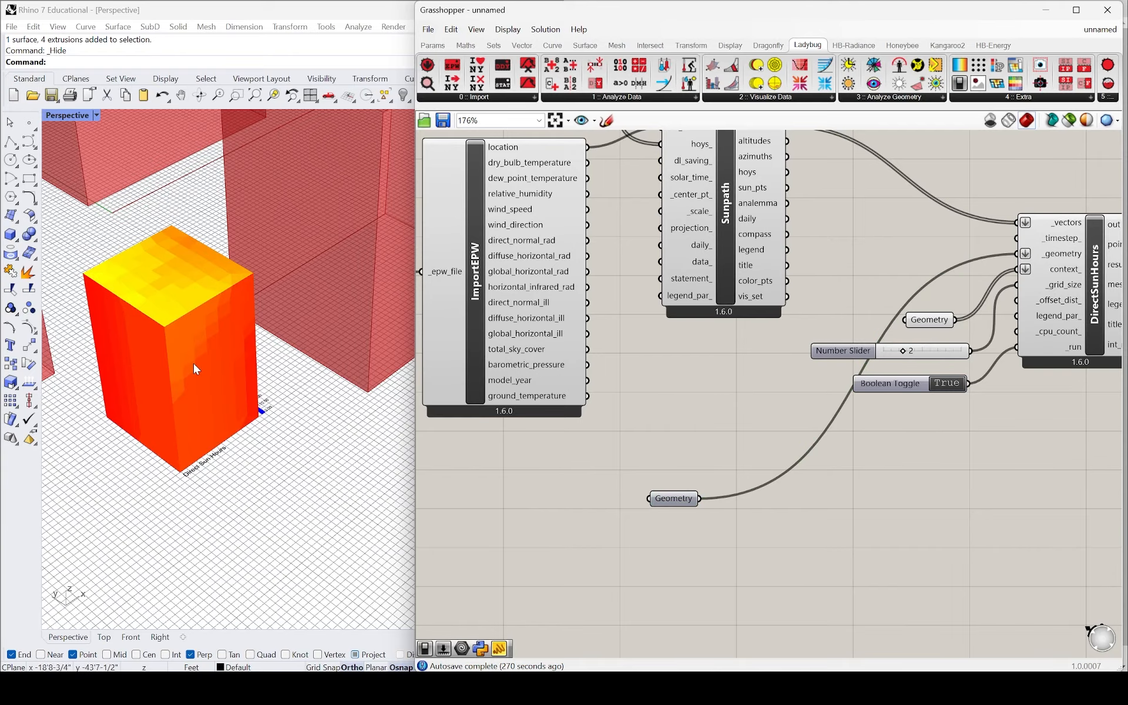
- Examine the sun hours mesh on the small box up close and restore Rhino's four-viewport layout
{"action": "scroll", "coordinate": [175, 404], "scroll_direction": "up", "scroll_amount": 6}
{"action": "scroll", "coordinate": [239, 371], "scroll_direction": "down", "scroll_amount": 8}
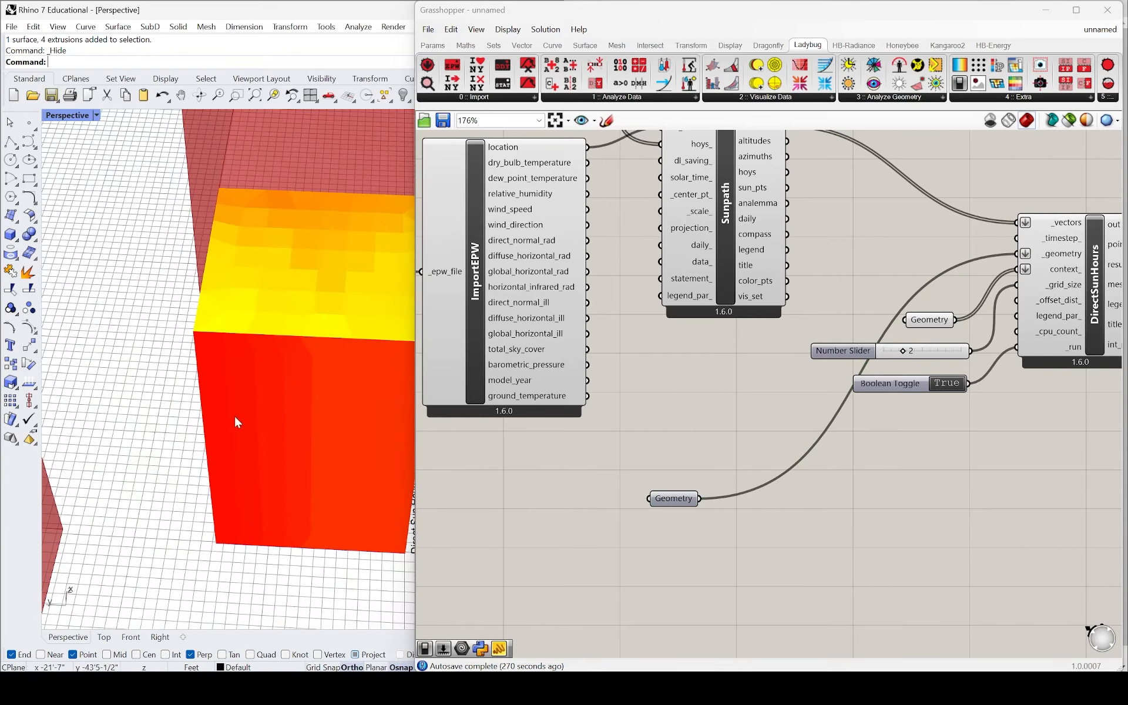
{"action": "scroll", "coordinate": [195, 326], "scroll_direction": "up", "scroll_amount": 4}
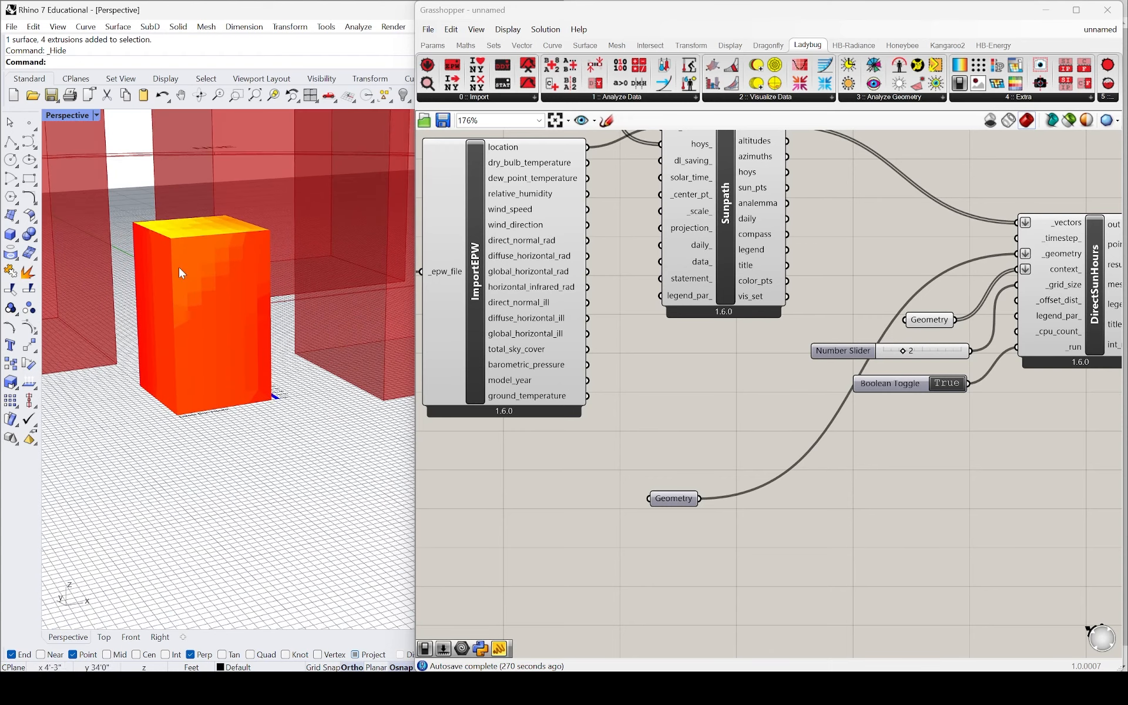
{"action": "double_click", "coordinate": [65, 113]}
{"action": "scroll", "coordinate": [235, 353], "scroll_direction": "down", "scroll_amount": 4}
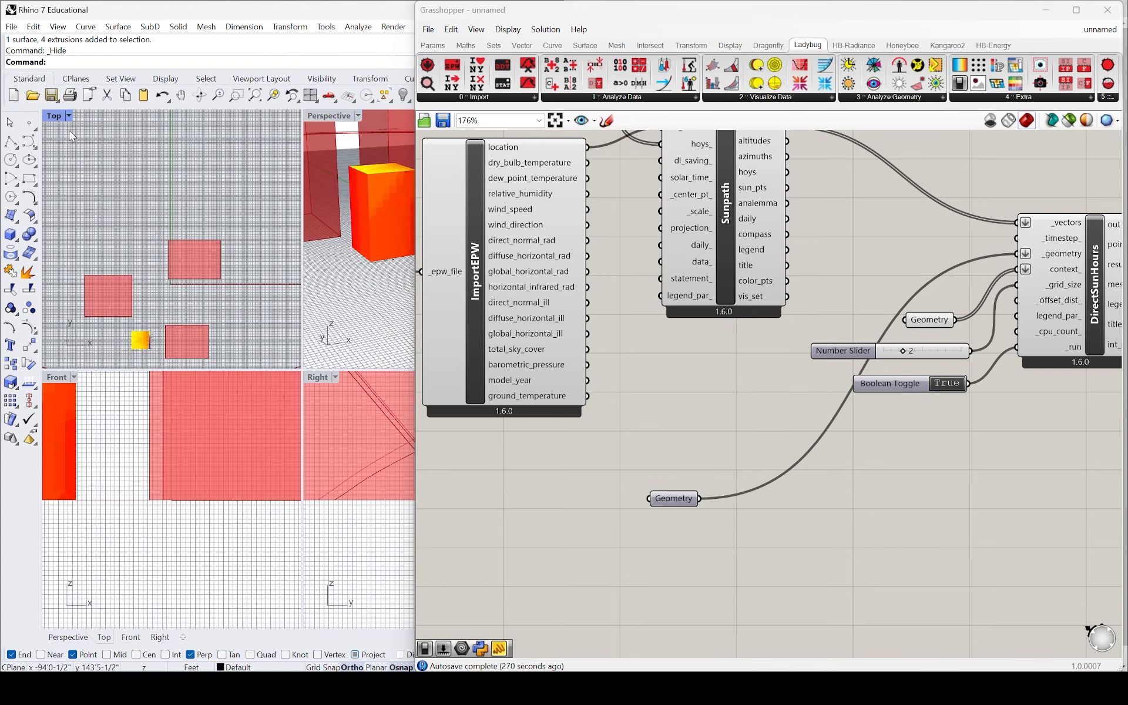
- Examine the small box's sun hours mesh and legend in Rhino's Top view and from several angles in Perspective
{"action": "double_click", "coordinate": [53, 115]}
{"action": "scroll", "coordinate": [288, 530], "scroll_direction": "up", "scroll_amount": 5}
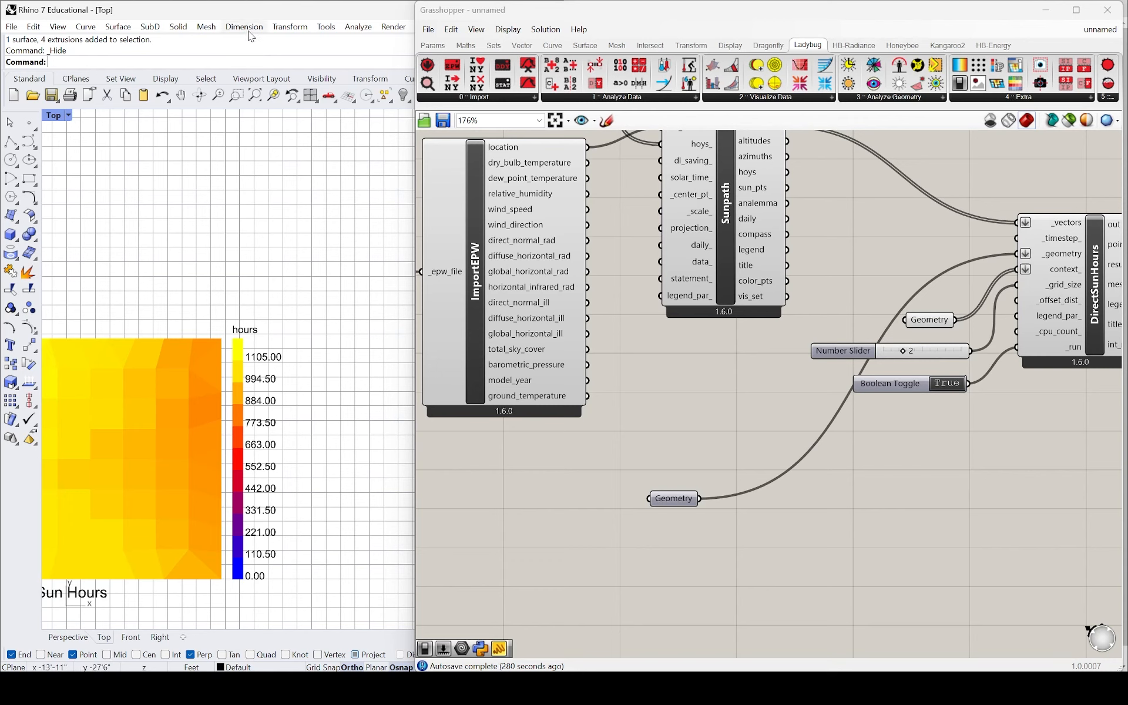
{"action": "double_click", "coordinate": [54, 116]}
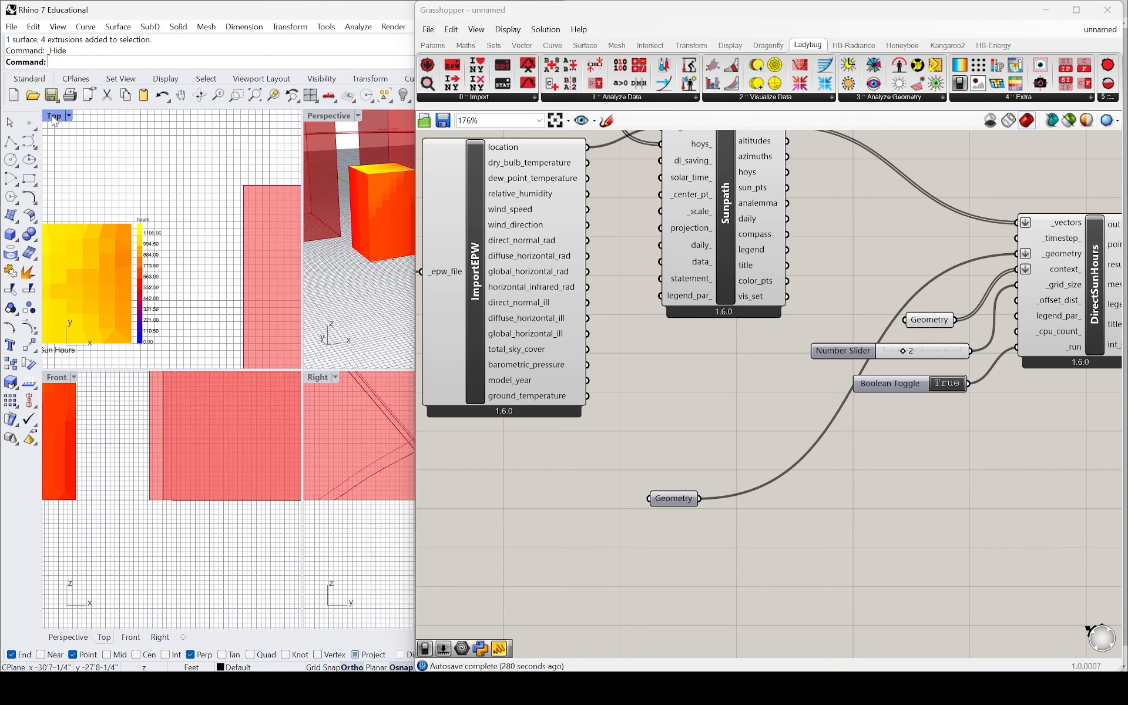
{"action": "double_click", "coordinate": [331, 113]}
{"action": "scroll", "coordinate": [202, 363], "scroll_direction": "up", "scroll_amount": 10}
{"action": "right_click_drag", "start_coordinate": [118, 318], "coordinate": [217, 341]}
{"action": "scroll", "coordinate": [218, 339], "scroll_direction": "down", "scroll_amount": 6}
{"action": "right_click_drag", "start_coordinate": [216, 287], "coordinate": [243, 246]}
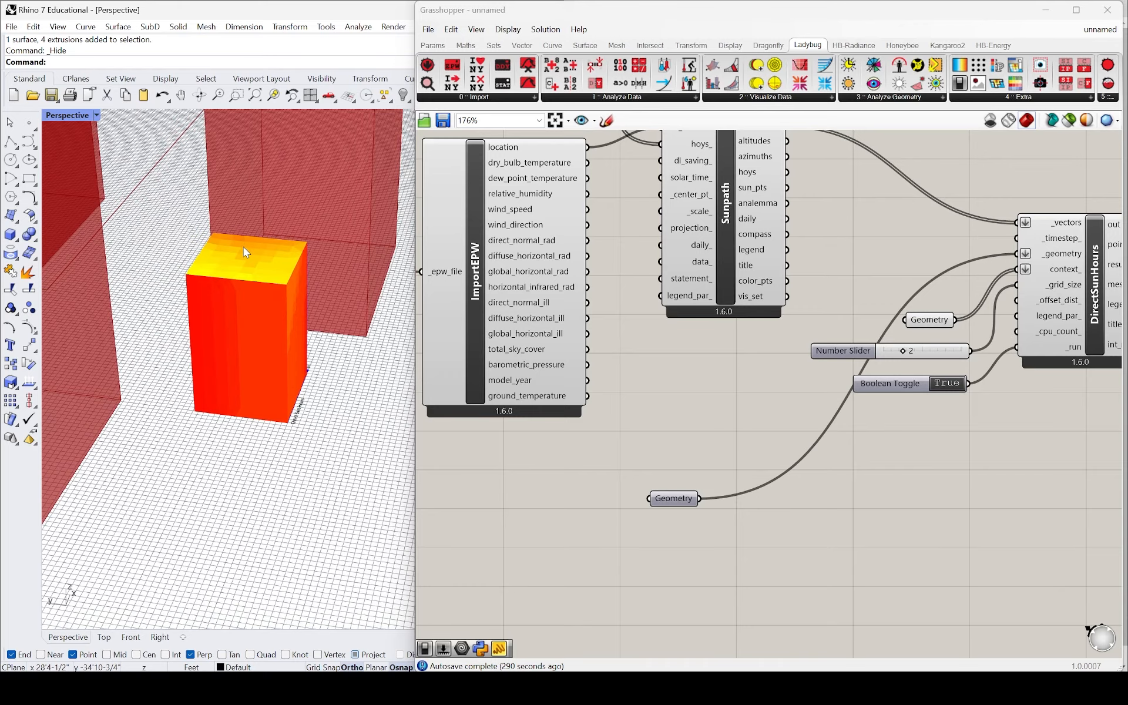
{"action": "right_click_drag", "start_coordinate": [244, 247], "coordinate": [168, 335]}
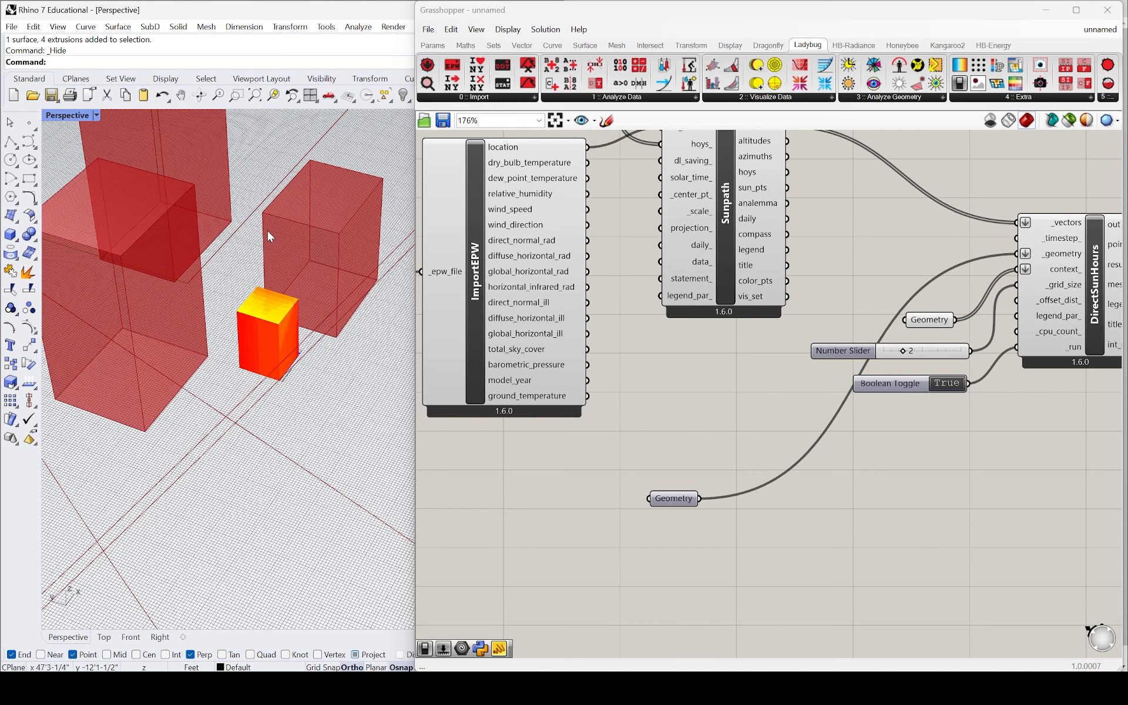
- Show all hidden Rhino objects, then hide only the small box so its sun hours mesh stays exposed
{"action": "type", "text": "k"}
{"action": "key", "text": "ctrl+alt+h"}
{"action": "left_click", "coordinate": [288, 350]}
{"action": "right_click_drag", "start_coordinate": [276, 348], "coordinate": [228, 330]}
{"action": "left_click_drag", "start_coordinate": [228, 330], "coordinate": [296, 259]}
{"action": "double_click", "coordinate": [67, 115]}
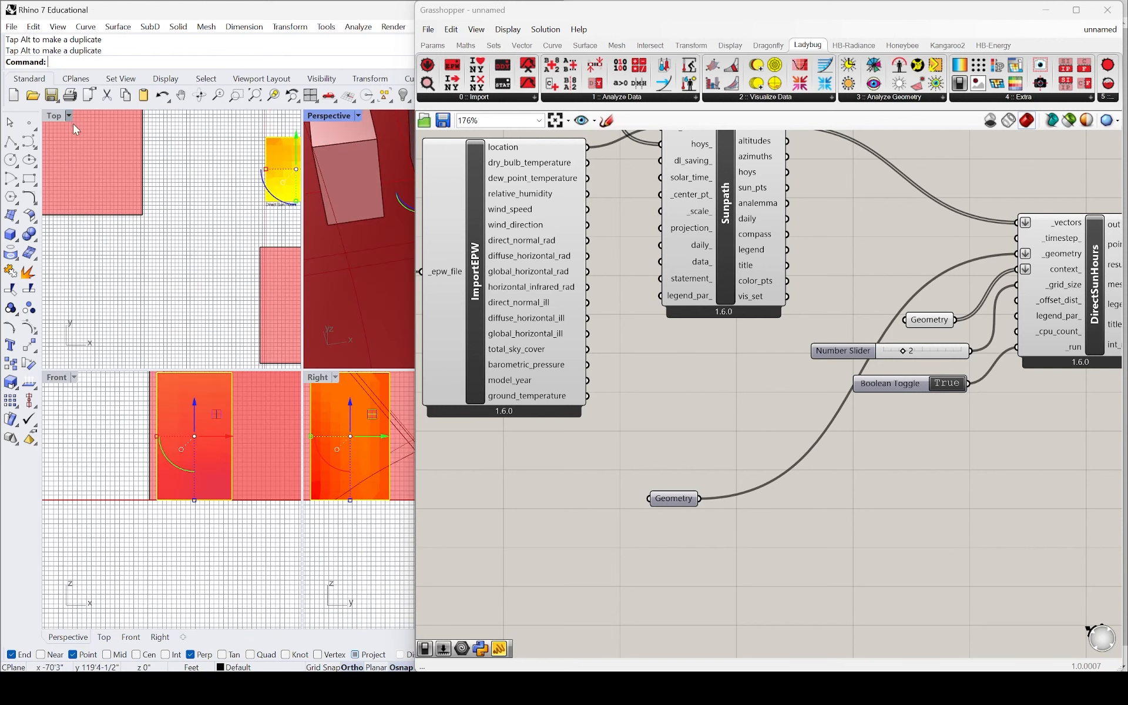
{"action": "key", "text": "ctrl+h"}
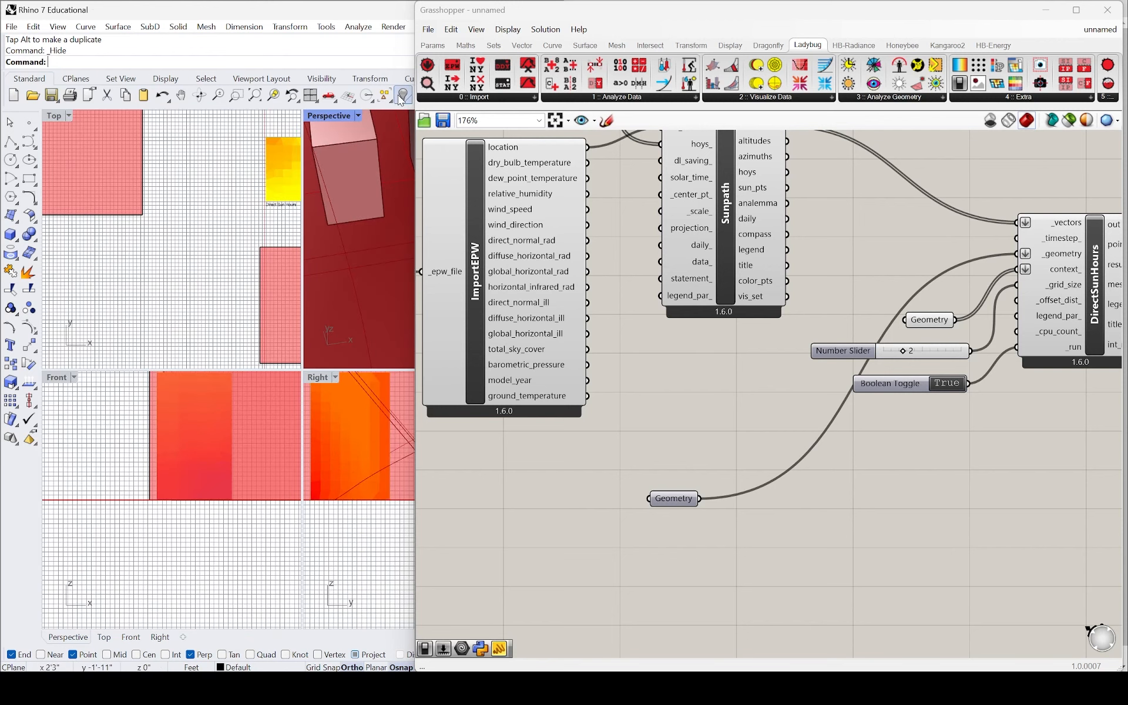
- Examine the sun hours colours on the small box's faces between the context buildings in Perspective
{"action": "double_click", "coordinate": [324, 117]}
{"action": "scroll", "coordinate": [252, 282], "scroll_direction": "down", "scroll_amount": 8}
{"action": "right_click_drag", "start_coordinate": [206, 300], "coordinate": [69, 328]}
{"action": "scroll", "coordinate": [245, 343], "scroll_direction": "up", "scroll_amount": 6}
{"action": "scroll", "coordinate": [203, 318], "scroll_direction": "up", "scroll_amount": 8}
{"action": "scroll", "coordinate": [253, 332], "scroll_direction": "up", "scroll_amount": 5}
{"action": "scroll", "coordinate": [247, 329], "scroll_direction": "down", "scroll_amount": 2}
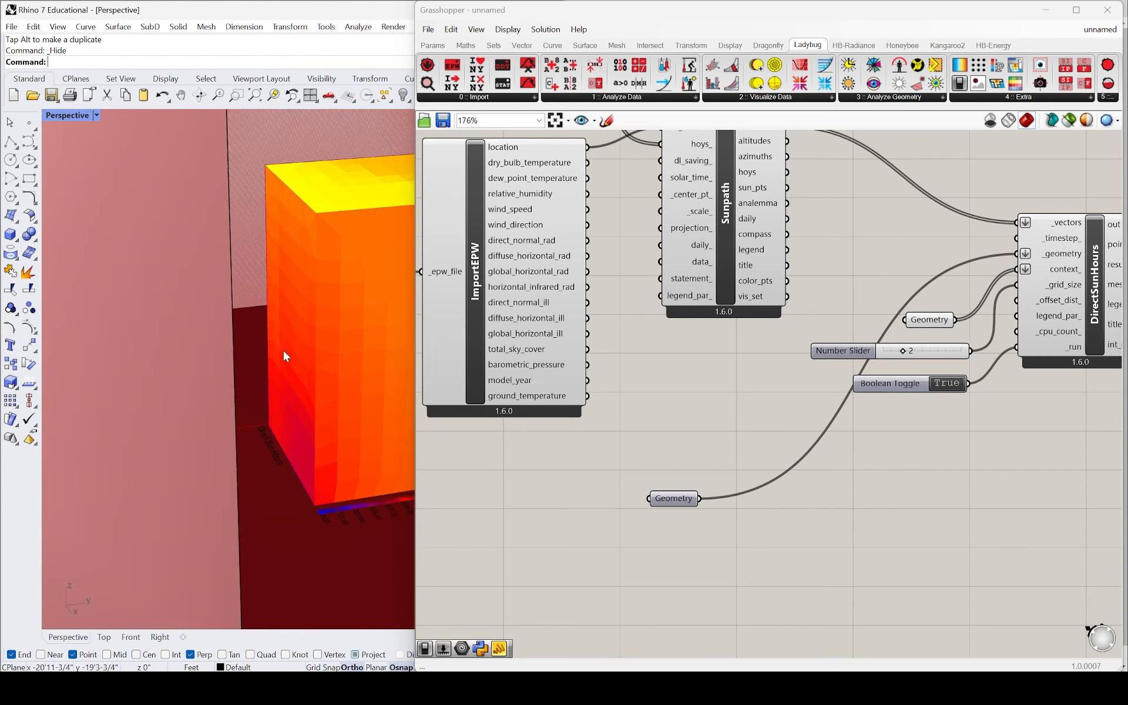
{"action": "scroll", "coordinate": [285, 351], "scroll_direction": "down", "scroll_amount": 2}
{"action": "right_click_drag", "start_coordinate": [354, 349], "coordinate": [260, 376]}
{"action": "scroll", "coordinate": [307, 368], "scroll_direction": "down", "scroll_amount": 3}
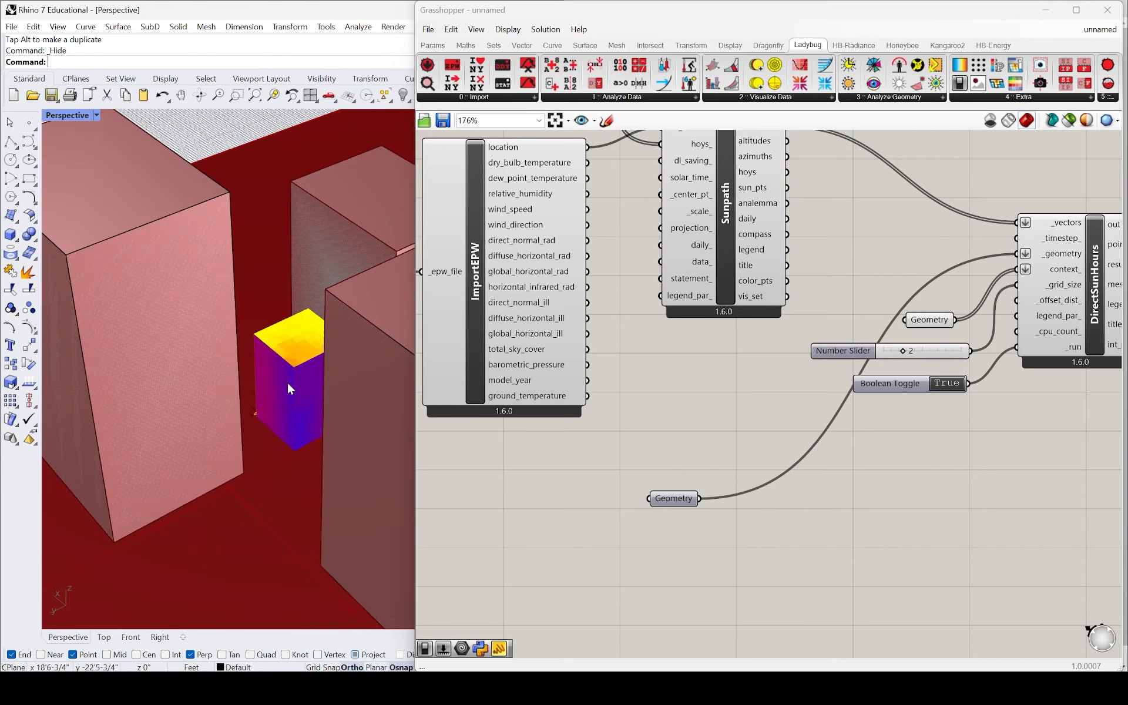
- Examine the ground, context buildings and analysed box in relation to the surrounding sun path from several angles
{"action": "scroll", "coordinate": [316, 385], "scroll_direction": "down", "scroll_amount": 6}
{"action": "scroll", "coordinate": [303, 226], "scroll_direction": "down", "scroll_amount": 6}
{"action": "right_click_drag", "start_coordinate": [302, 226], "coordinate": [233, 265]}
{"action": "scroll", "coordinate": [283, 267], "scroll_direction": "down", "scroll_amount": 9}
{"action": "scroll", "coordinate": [307, 281], "scroll_direction": "up", "scroll_amount": 10}
{"action": "scroll", "coordinate": [341, 298], "scroll_direction": "down", "scroll_amount": 7}
{"action": "scroll", "coordinate": [233, 316], "scroll_direction": "down", "scroll_amount": 6}
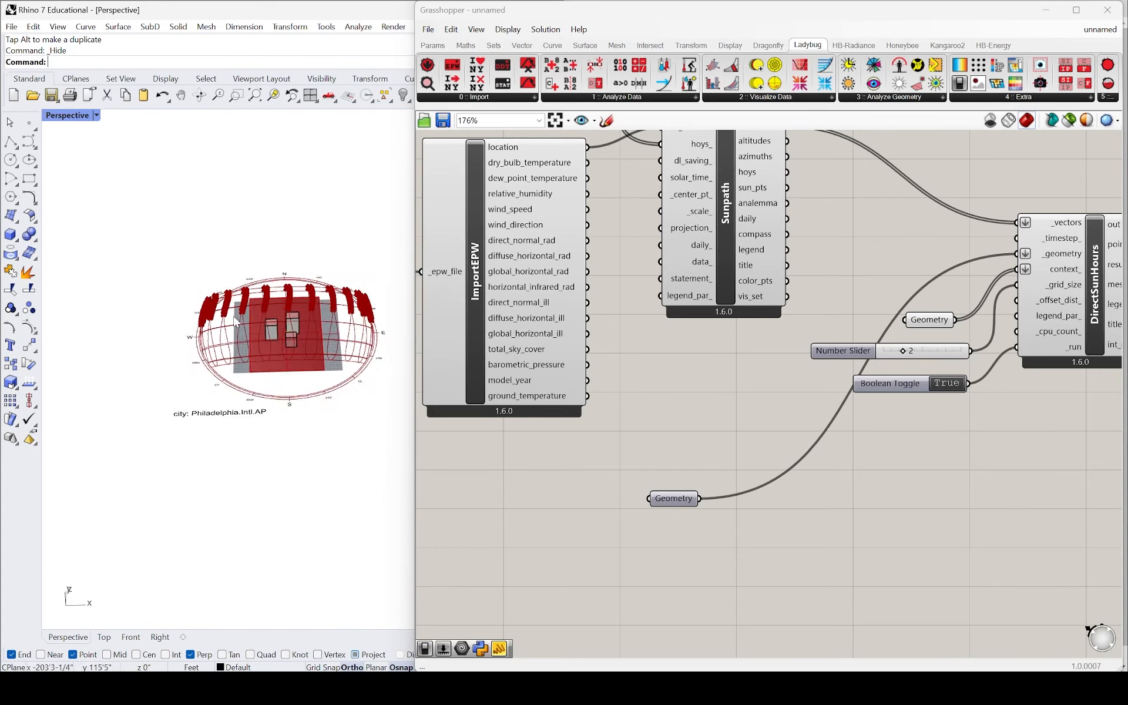
{"action": "scroll", "coordinate": [288, 333], "scroll_direction": "up", "scroll_amount": 9}
{"action": "key", "text": "ctrl+h"}
{"action": "left_click", "coordinate": [223, 255]}
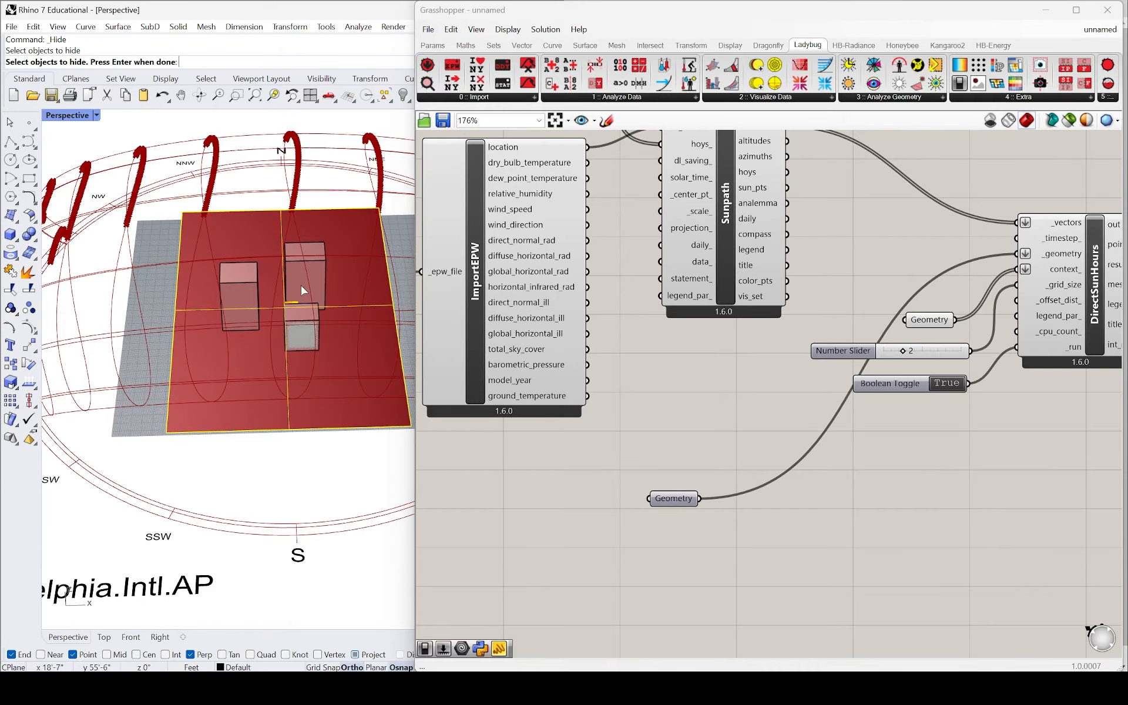
{"action": "right_click_drag", "start_coordinate": [302, 289], "coordinate": [332, 370]}
{"action": "scroll", "coordinate": [255, 265], "scroll_direction": "up", "scroll_amount": 7}
{"action": "scroll", "coordinate": [236, 268], "scroll_direction": "down", "scroll_amount": 5}
{"action": "right_click_drag", "start_coordinate": [197, 376], "coordinate": [327, 276]}
{"action": "scroll", "coordinate": [351, 336], "scroll_direction": "down", "scroll_amount": 5}
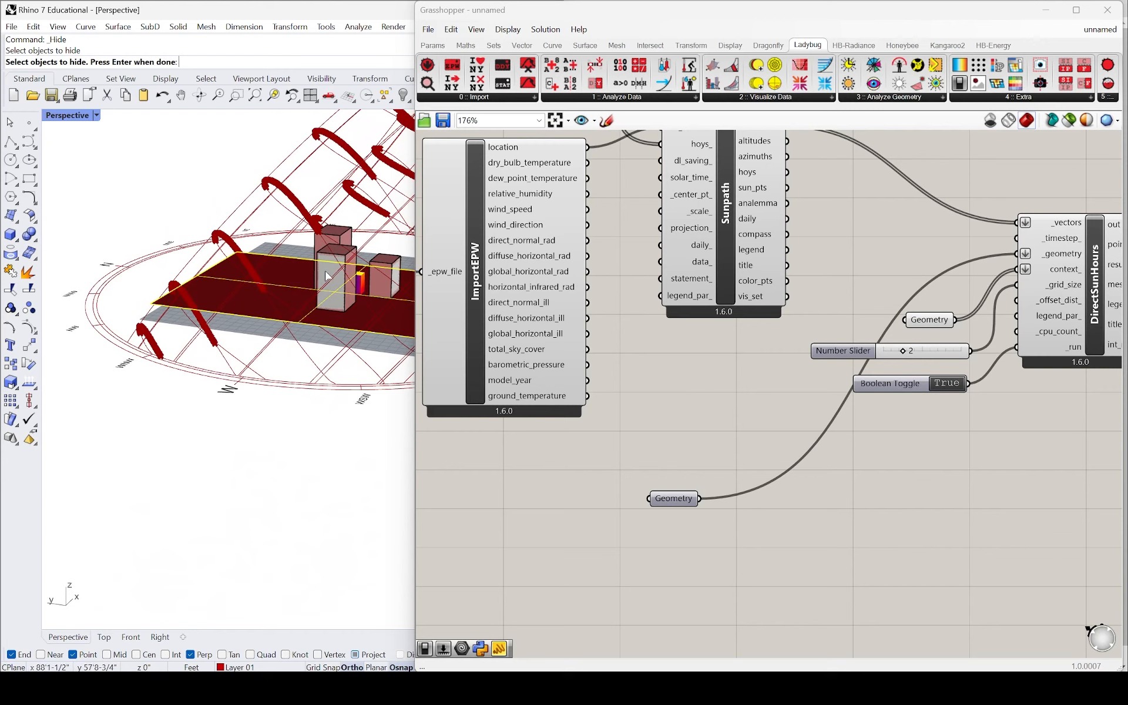
{"action": "right_click_drag", "start_coordinate": [245, 275], "coordinate": [248, 307]}
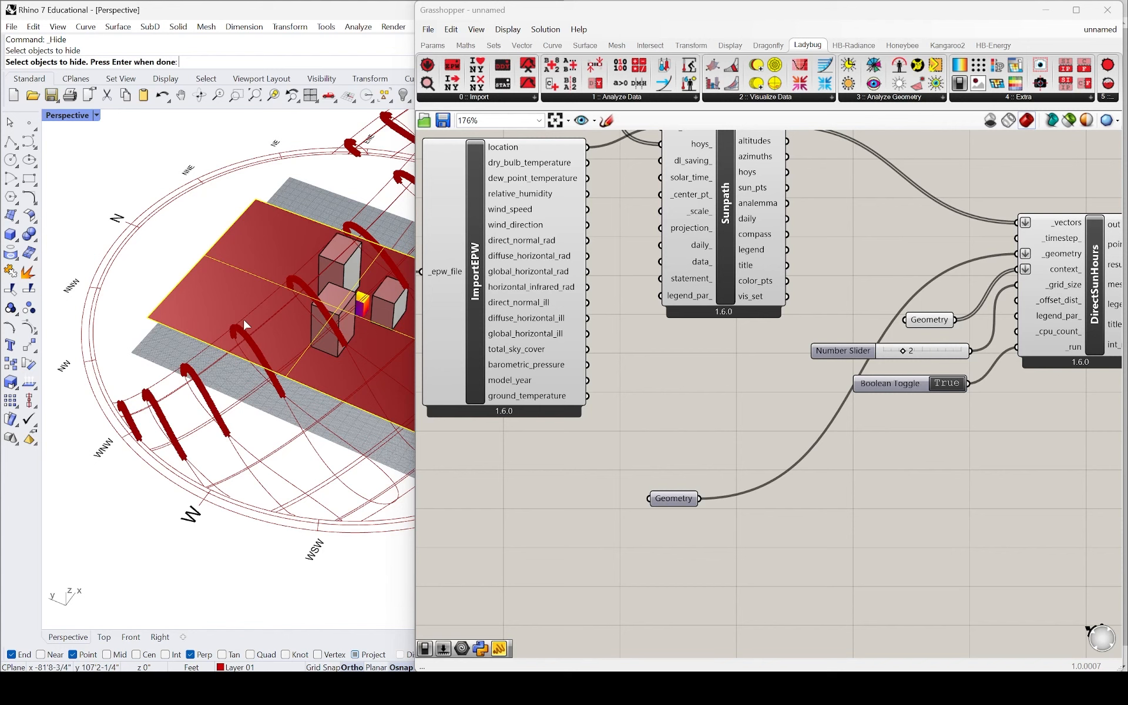
- Move the Grasshopper window aside to uncover more of Rhino's Perspective view
{"action": "left_click_drag", "start_coordinate": [719, 9], "coordinate": [865, 20]}
{"action": "scroll", "coordinate": [346, 304], "scroll_direction": "down", "scroll_amount": 5}
{"action": "scroll", "coordinate": [382, 299], "scroll_direction": "up", "scroll_amount": 5}
{"action": "left_click", "coordinate": [515, 143]}
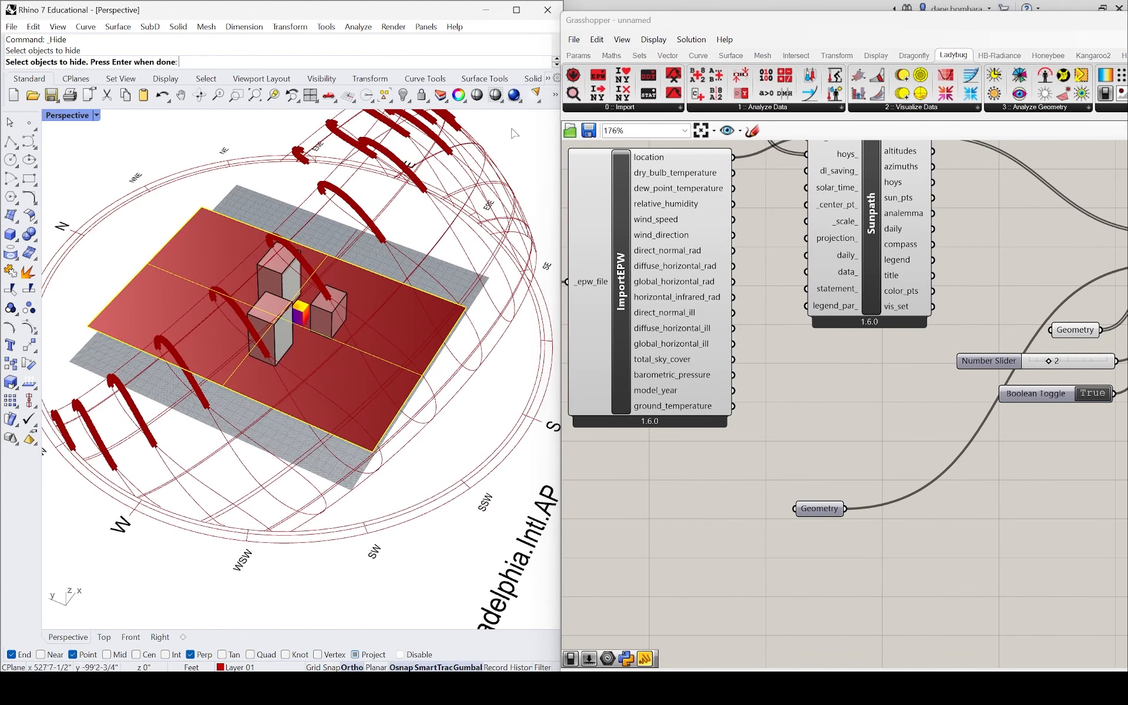
- Delete the ground surface and the three context buildings from the Rhino model
{"action": "left_click_drag", "start_coordinate": [527, 135], "coordinate": [273, 361]}
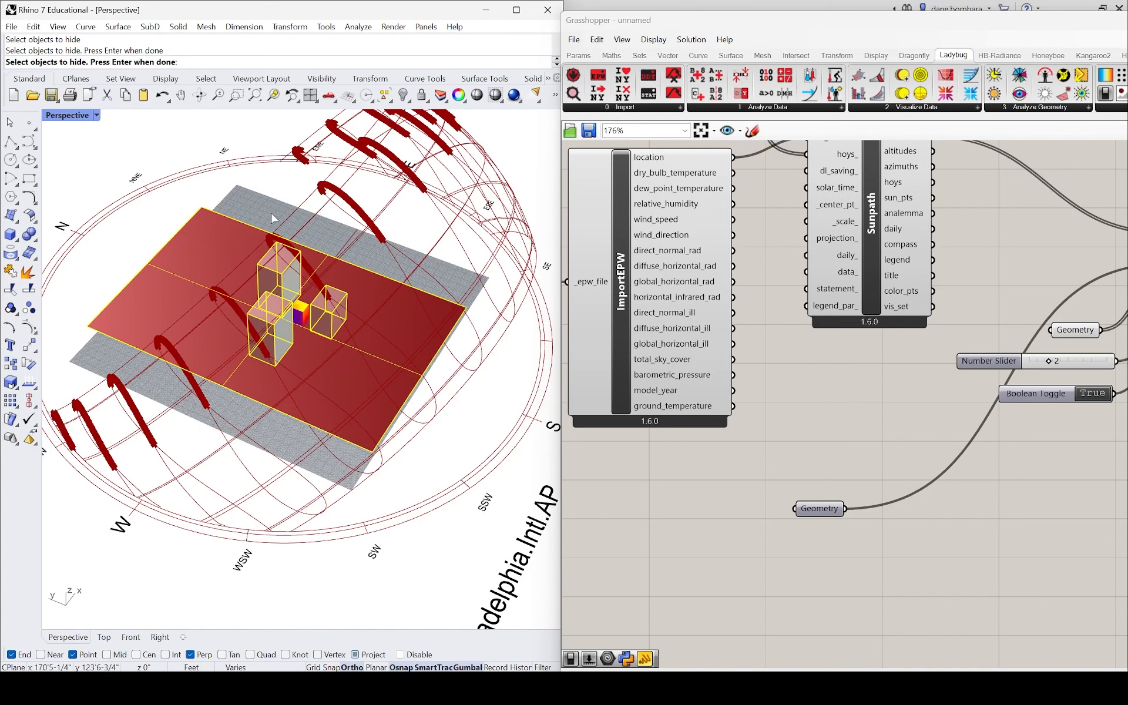
{"action": "key", "text": "Return"}
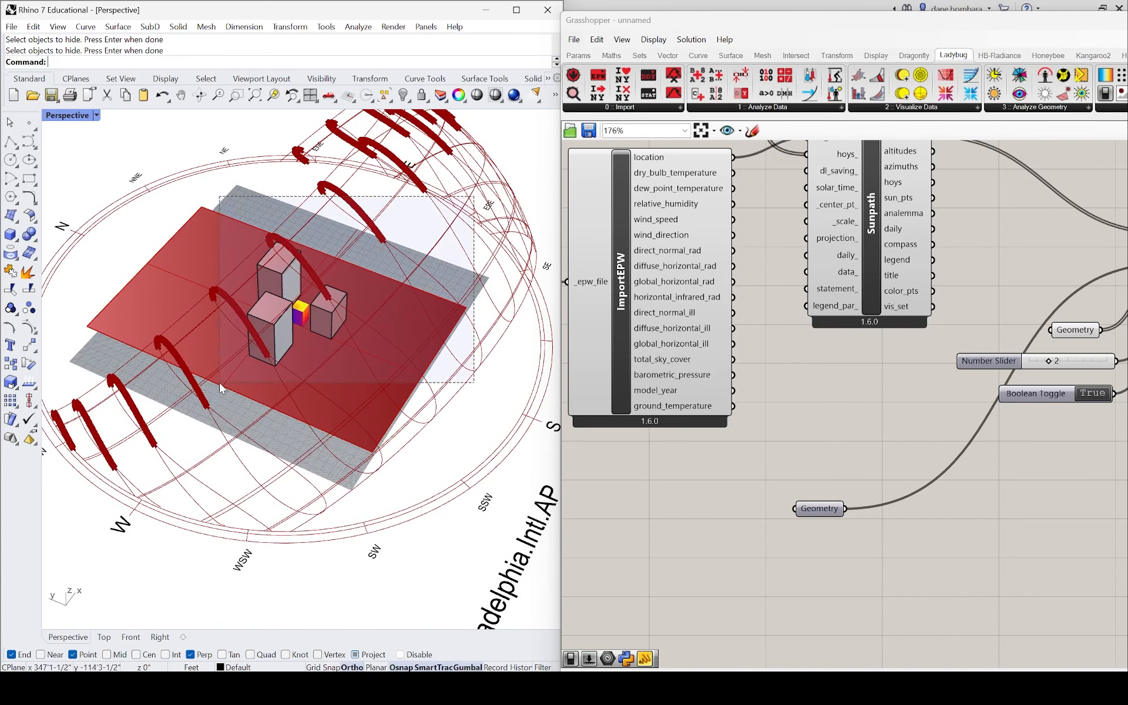
{"action": "key", "text": "ctrl+a"}
{"action": "key", "text": "Delete"}
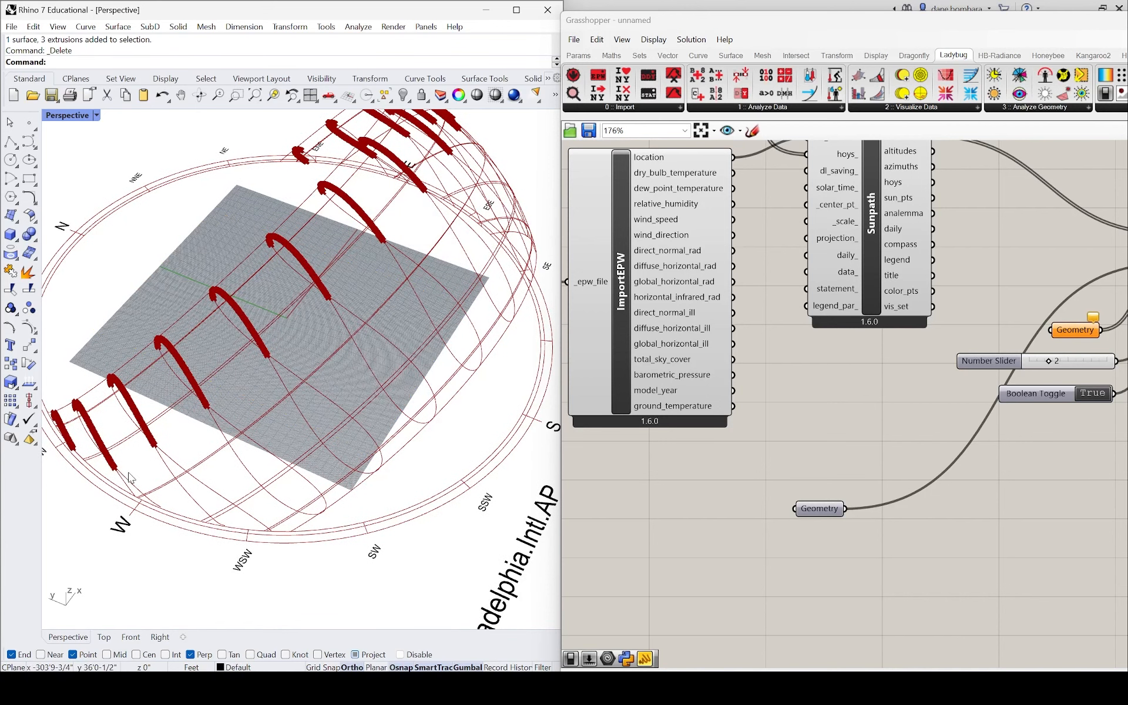
- Show the hidden small box in Rhino and delete it
{"action": "left_click", "coordinate": [405, 97]}
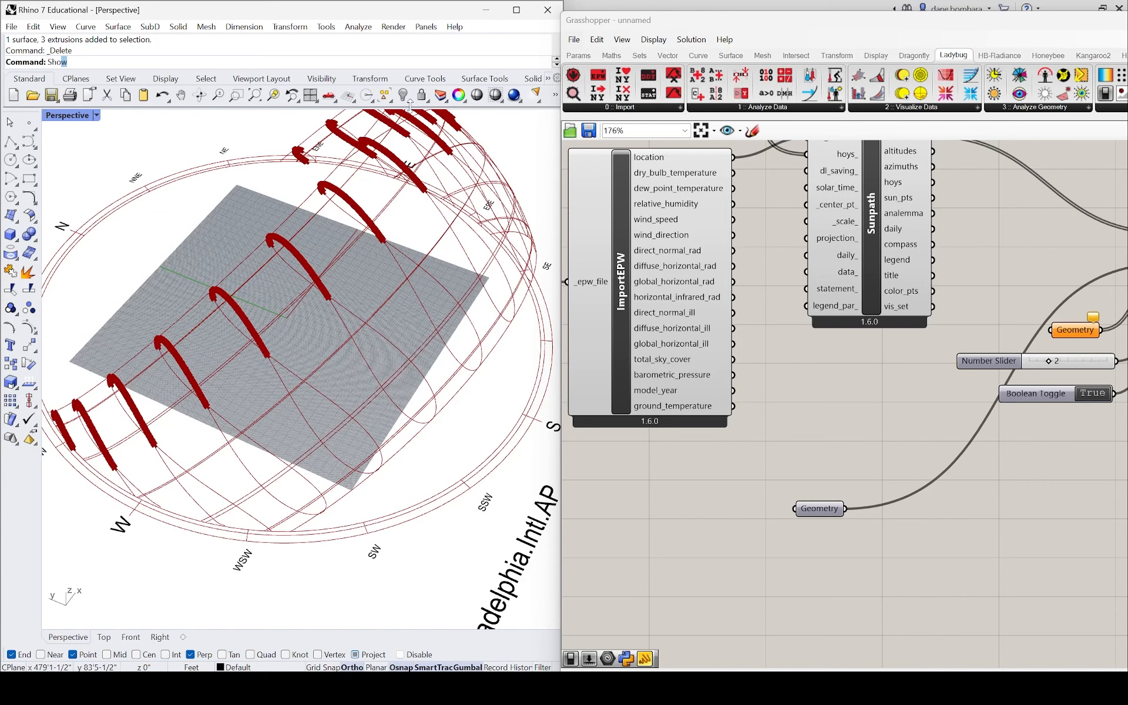
{"action": "left_click", "coordinate": [296, 312]}
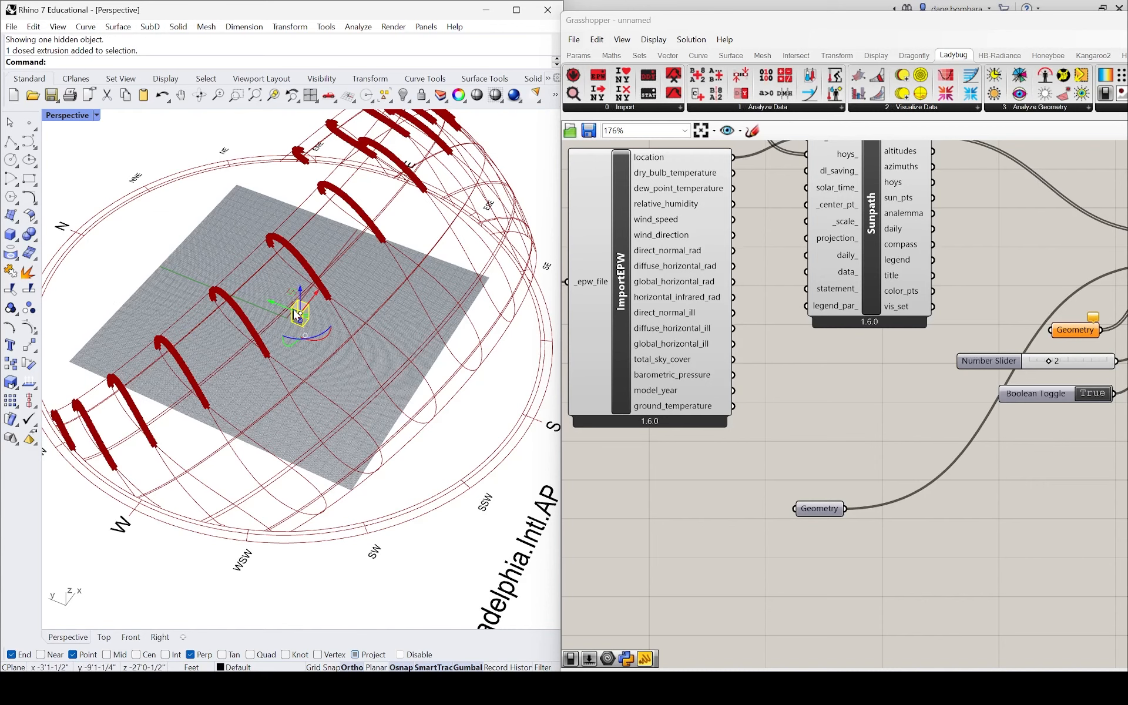
{"action": "key", "text": "Delete"}
{"action": "scroll", "coordinate": [1006, 372], "scroll_direction": "down", "scroll_amount": 5}
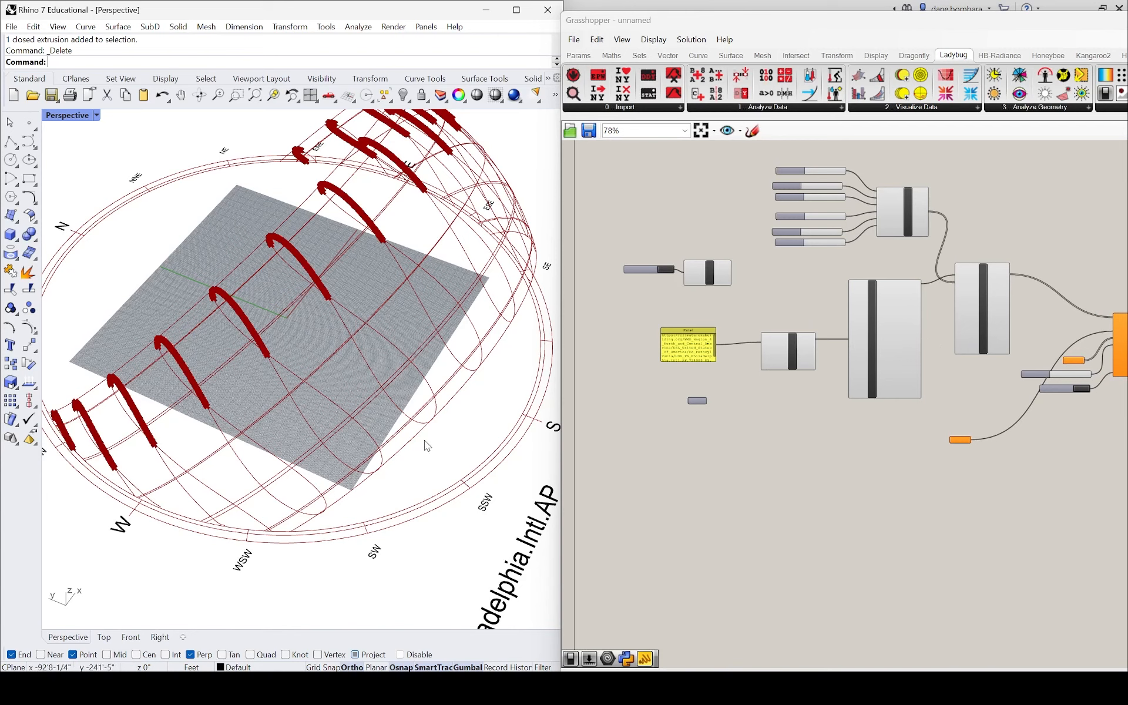
- Draw a vertical rectangular plane near the world origin in Rhino's Perspective view
{"action": "scroll", "coordinate": [115, 171], "scroll_direction": "up", "scroll_amount": 6}
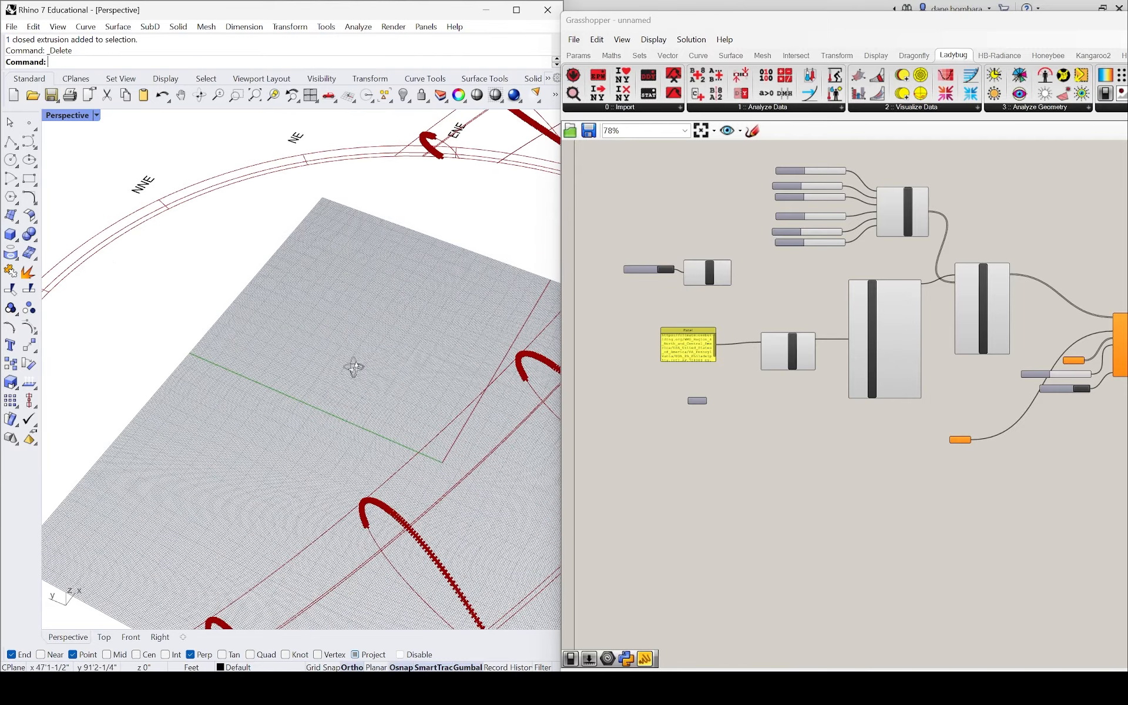
{"action": "right_click_drag", "start_coordinate": [355, 368], "coordinate": [469, 338]}
{"action": "scroll", "coordinate": [429, 336], "scroll_direction": "up", "scroll_amount": 4}
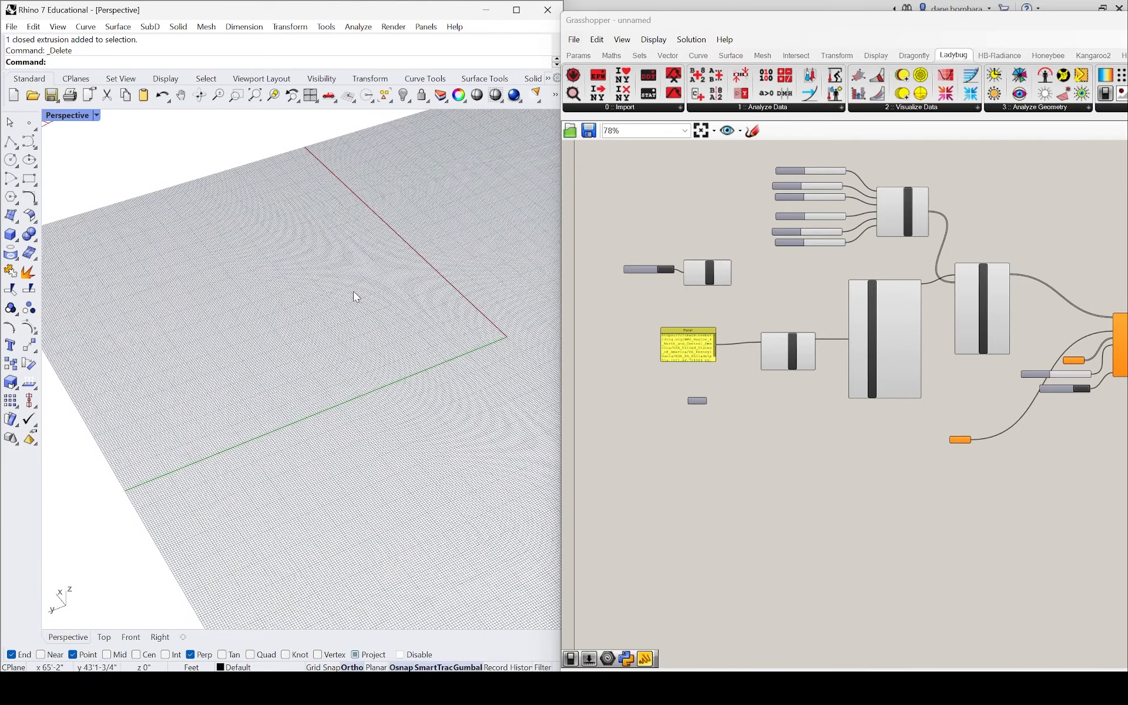
{"action": "left_click", "coordinate": [19, 241]}
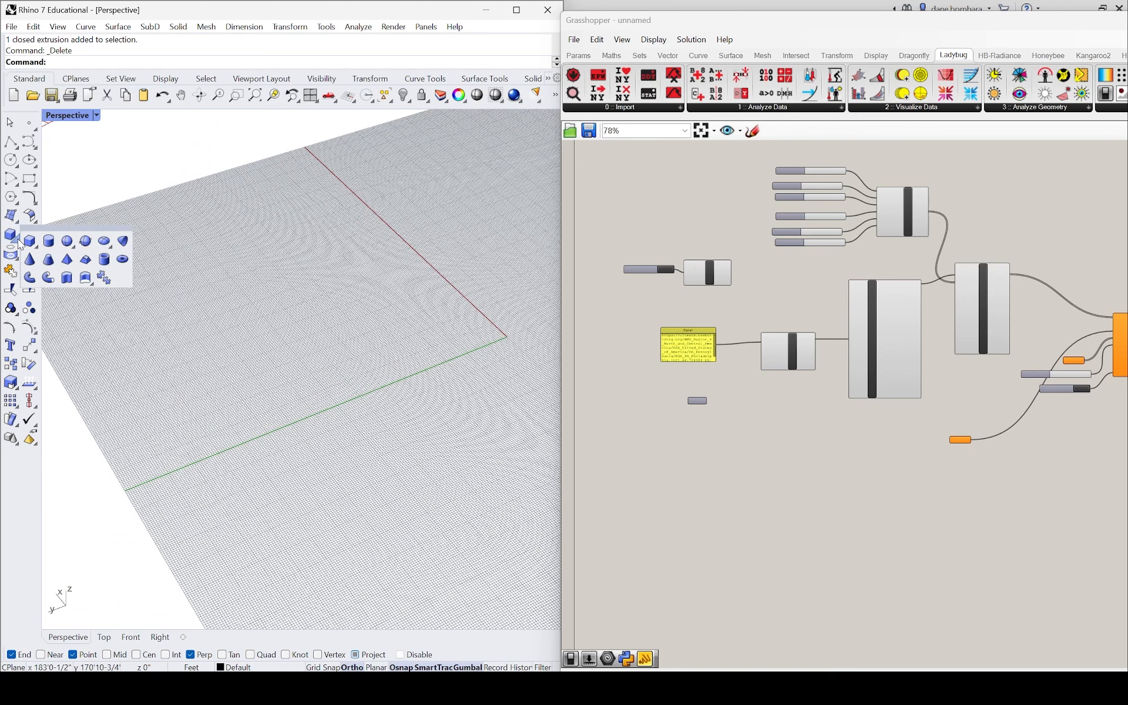
{"action": "left_click", "coordinate": [14, 221]}
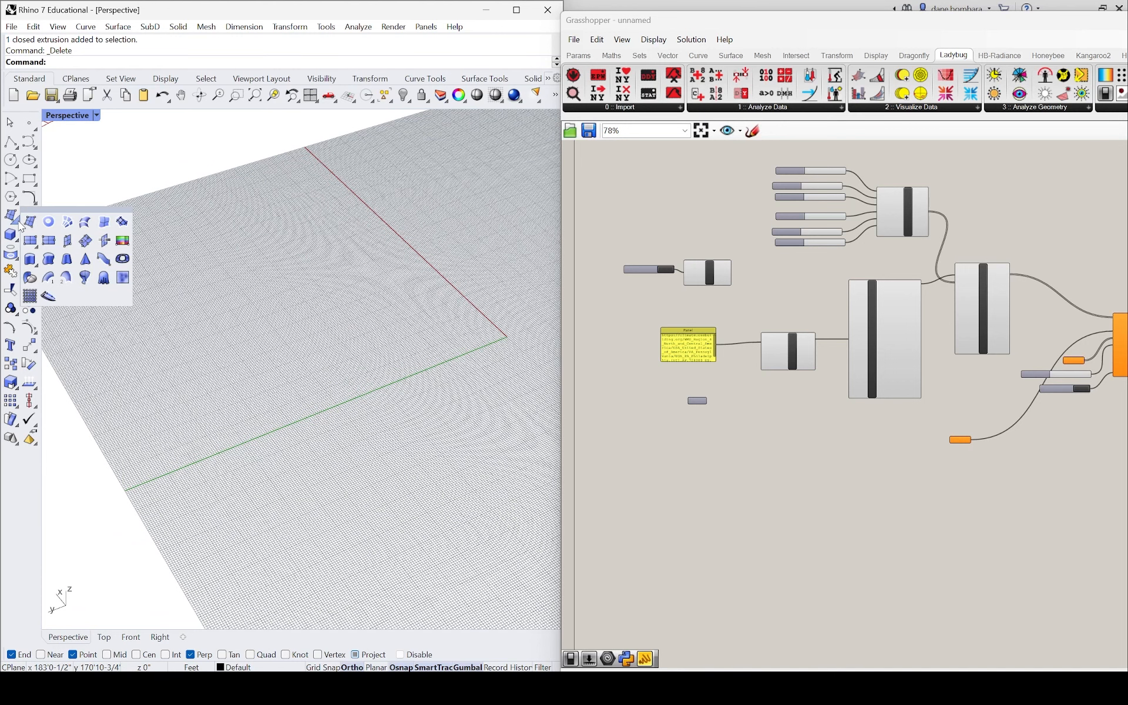
{"action": "left_click", "coordinate": [69, 249]}
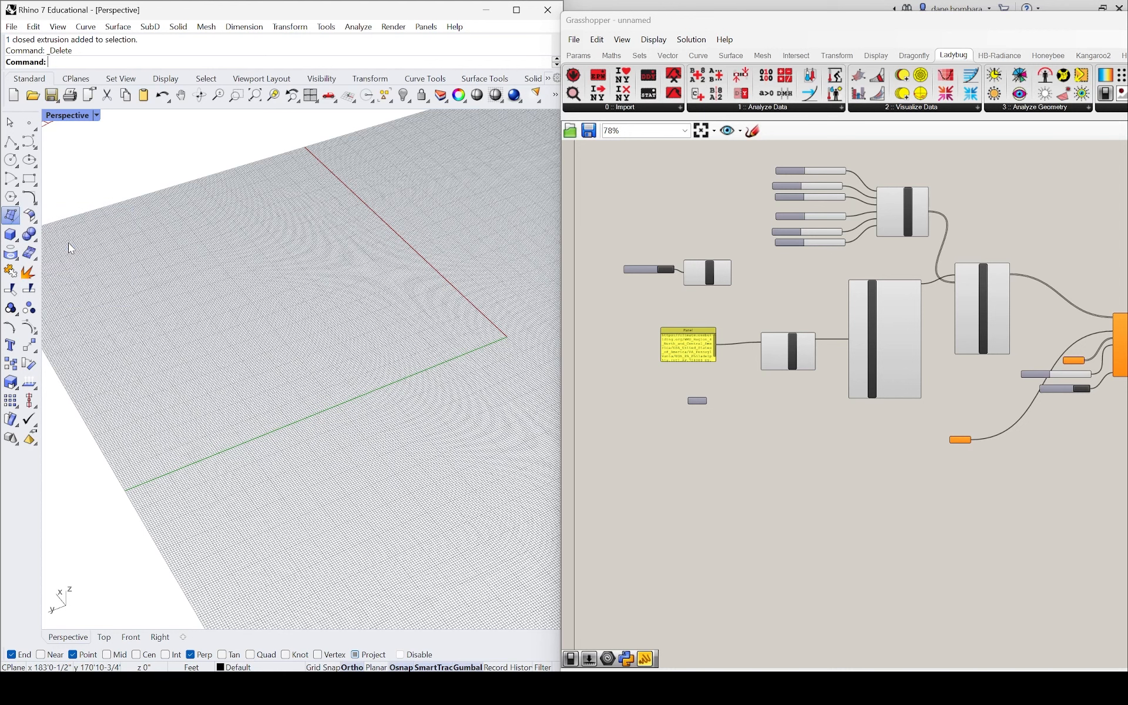
{"action": "left_click", "coordinate": [398, 296]}
{"action": "left_click", "coordinate": [481, 377]}
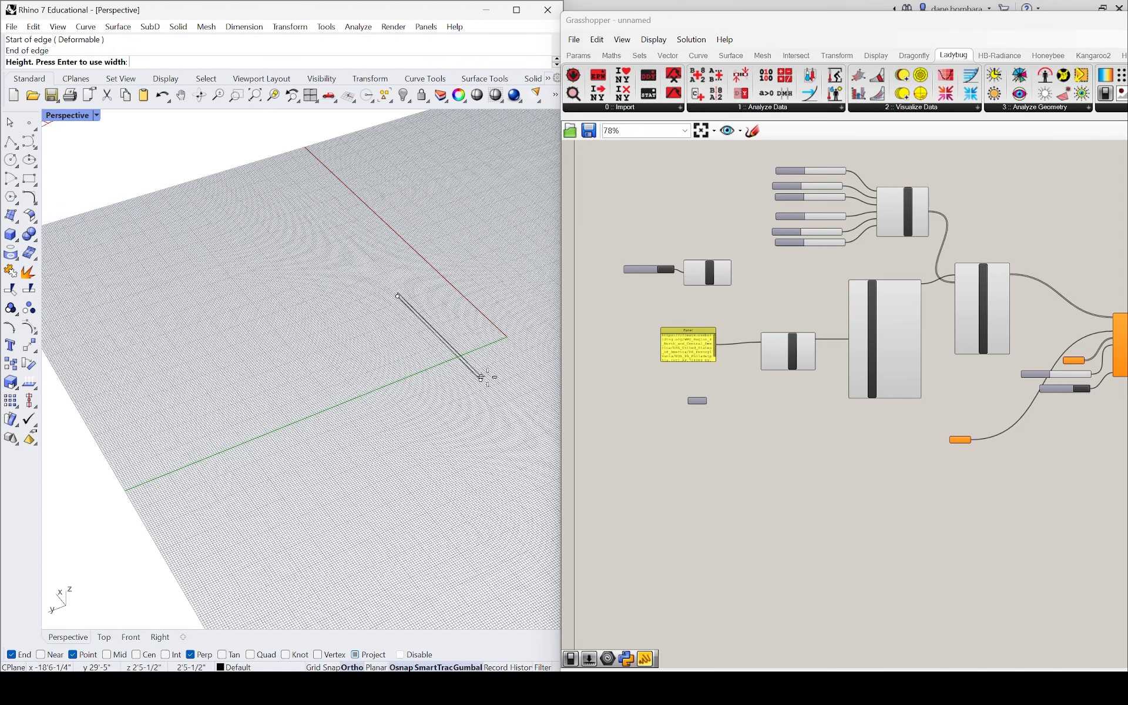
{"action": "left_click", "coordinate": [491, 206]}
{"action": "right_click_drag", "start_coordinate": [466, 262], "coordinate": [331, 358]}
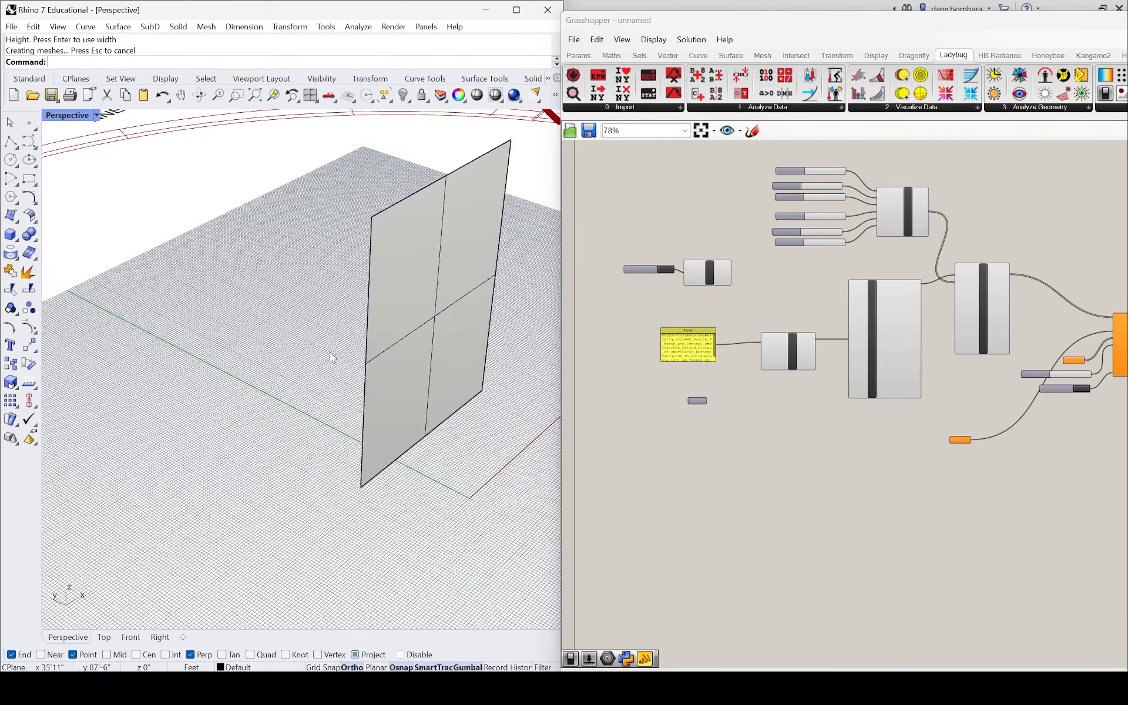
- Draw a narrow horizontal plane starting at the vertical plane's lower corner and extending along its base
{"action": "left_click", "coordinate": [13, 217]}
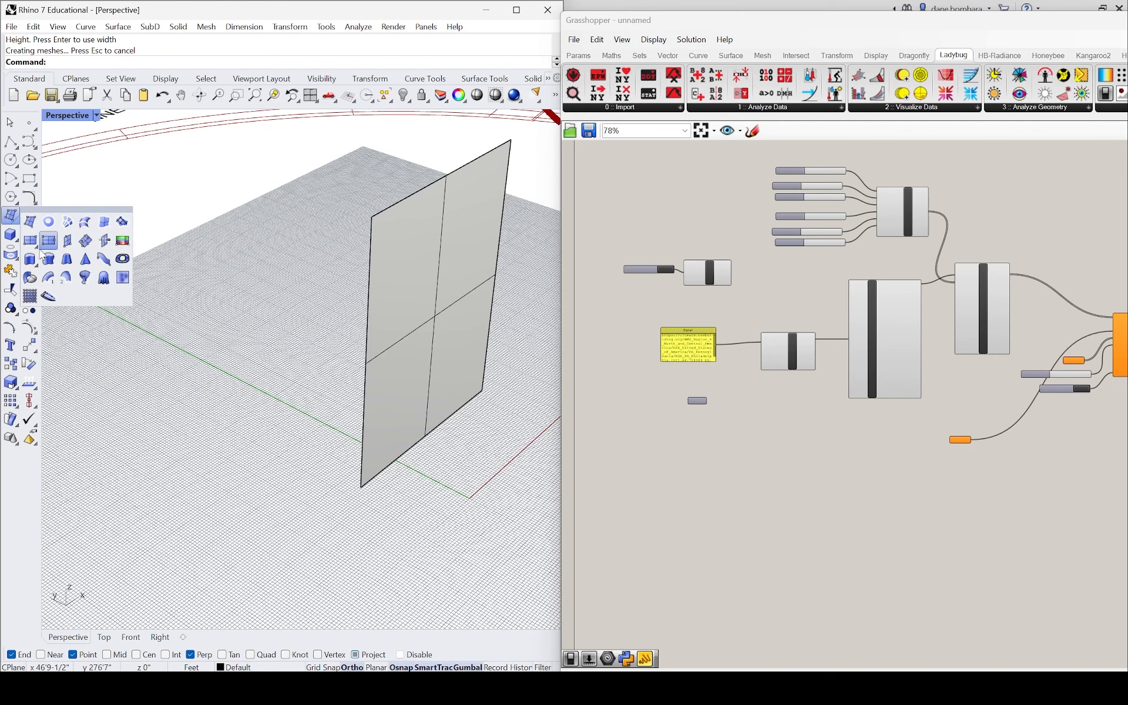
{"action": "left_click", "coordinate": [30, 239]}
{"action": "left_click", "coordinate": [361, 488]}
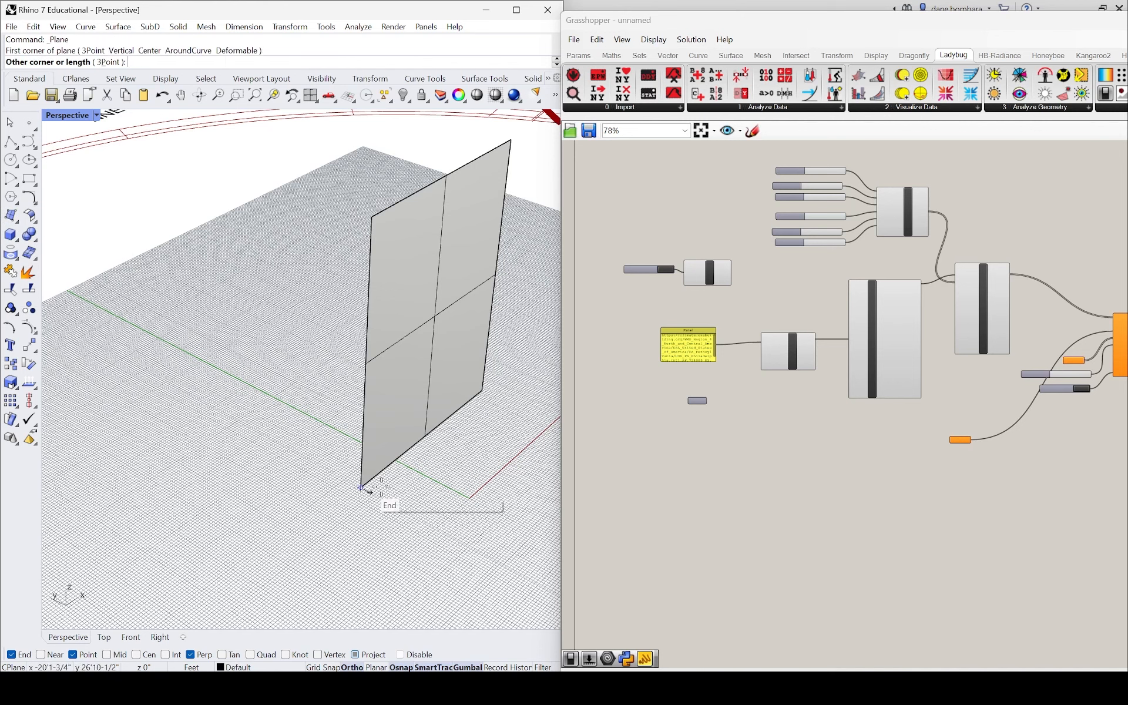
{"action": "left_click", "coordinate": [530, 420]}
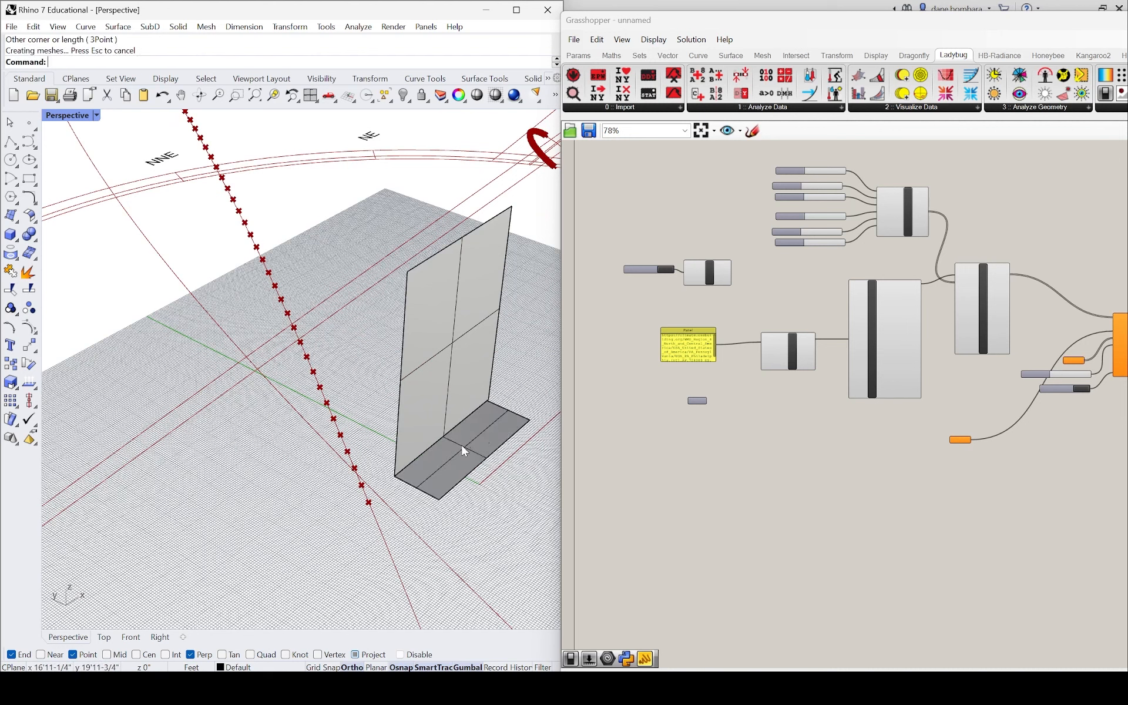
- Raise the narrow horizontal plane to near the top of the vertical plane as an overhang
{"action": "left_click", "coordinate": [471, 435]}
{"action": "left_click_drag", "start_coordinate": [474, 428], "coordinate": [479, 249]}
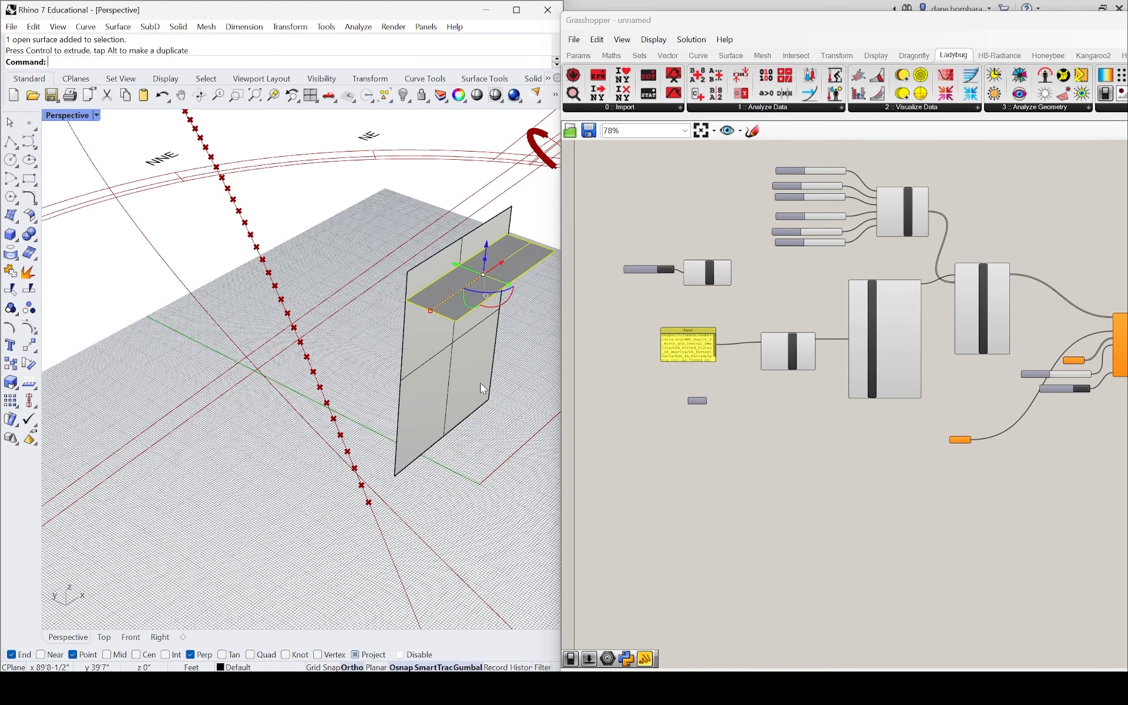
{"action": "left_click", "coordinate": [370, 404]}
{"action": "right_click_drag", "start_coordinate": [371, 404], "coordinate": [324, 307]}
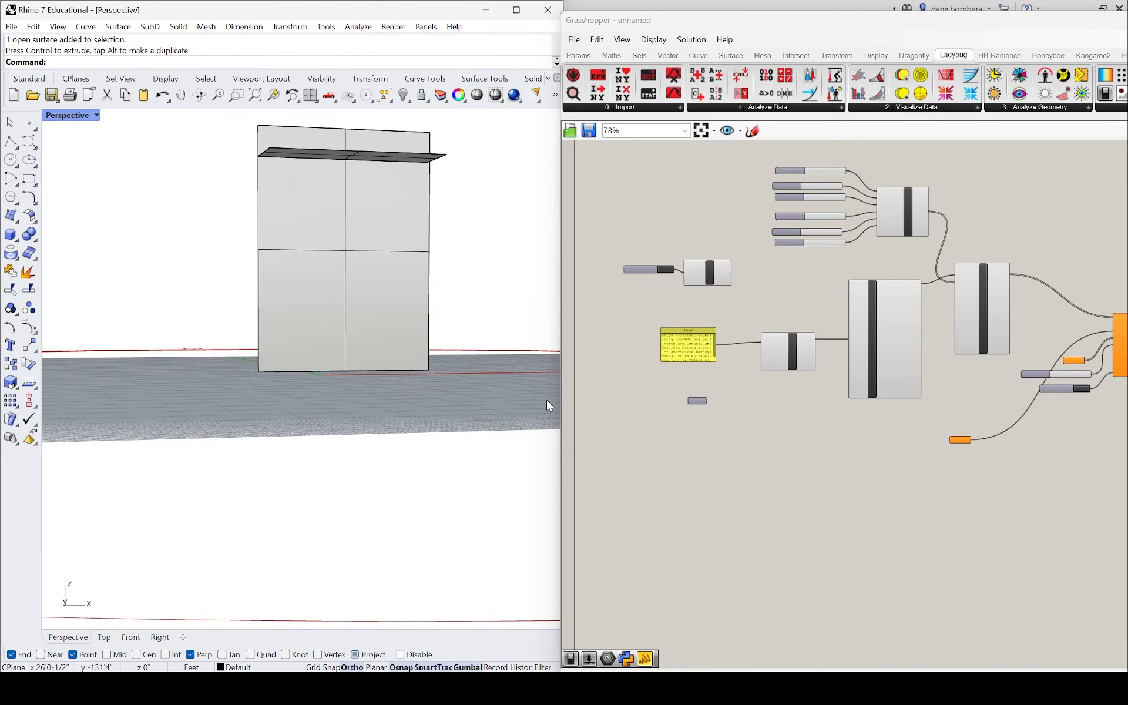
- Reposition the two Geometry parameters below Sunpath, with the one feeding _geometry above the one feeding context_
{"action": "scroll", "coordinate": [818, 284], "scroll_direction": "down", "scroll_amount": 2}
{"action": "scroll", "coordinate": [1065, 367], "scroll_direction": "up", "scroll_amount": 5}
{"action": "scroll", "coordinate": [1062, 362], "scroll_direction": "up", "scroll_amount": 2}
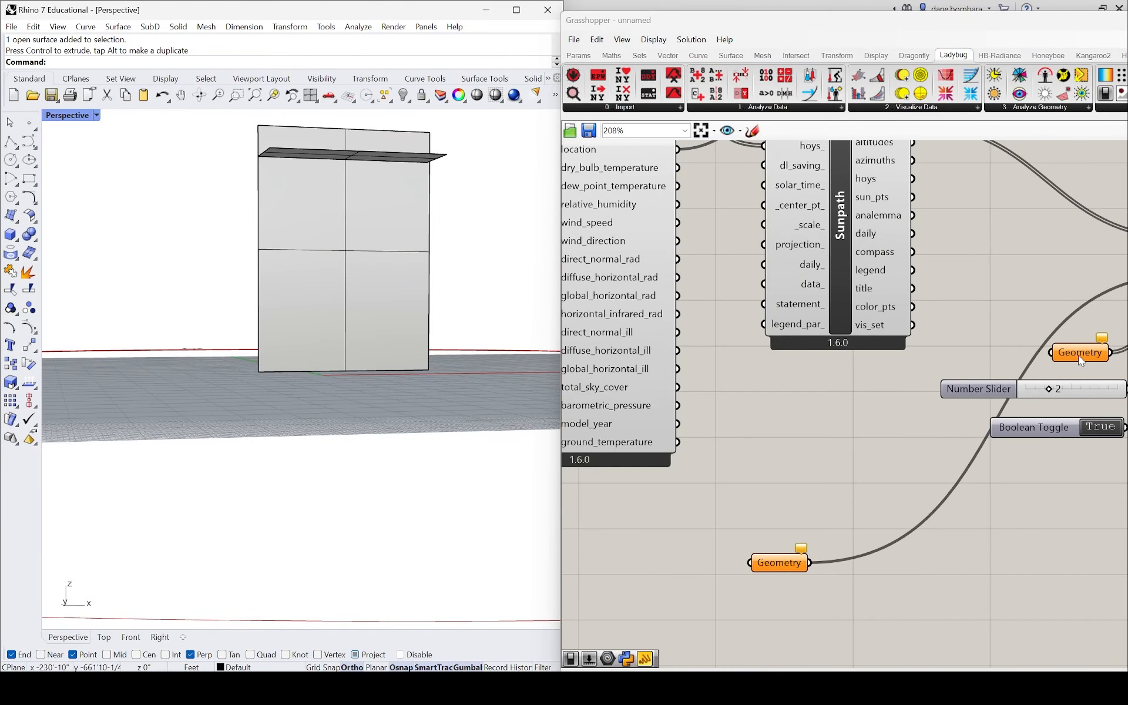
{"action": "left_click_drag", "start_coordinate": [1078, 355], "coordinate": [786, 596]}
{"action": "scroll", "coordinate": [788, 593], "scroll_direction": "down", "scroll_amount": 3}
{"action": "scroll", "coordinate": [1040, 428], "scroll_direction": "up", "scroll_amount": 3}
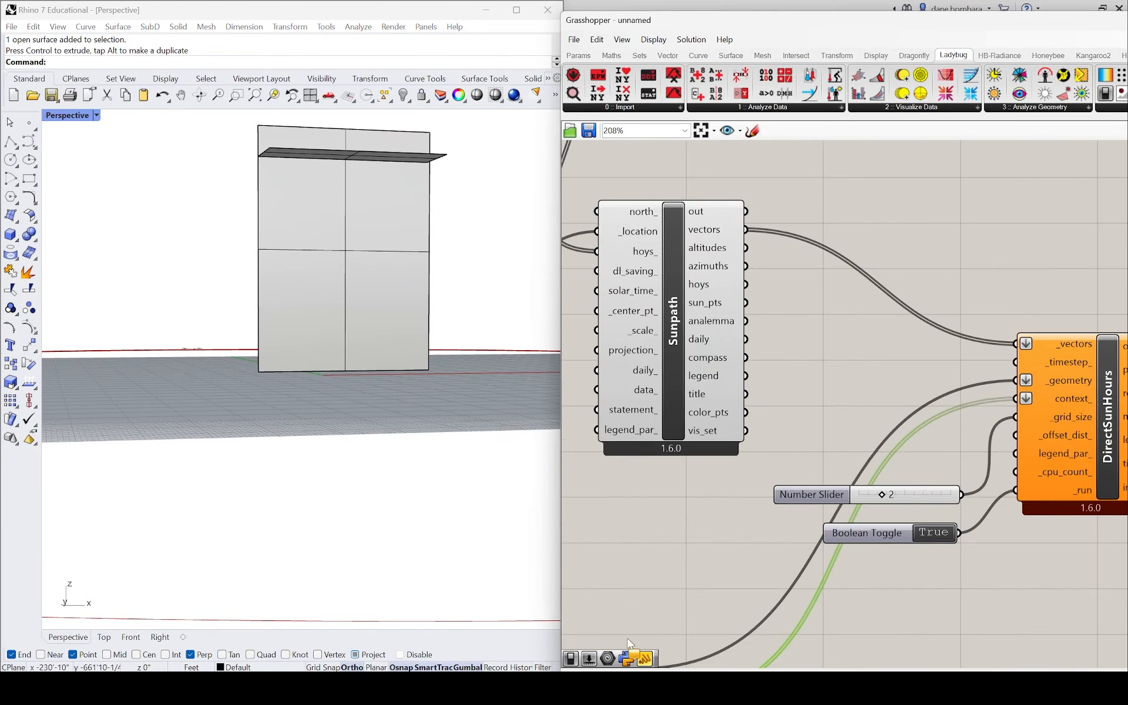
{"action": "scroll", "coordinate": [627, 643], "scroll_direction": "down", "scroll_amount": 1}
{"action": "left_click_drag", "start_coordinate": [646, 616], "coordinate": [650, 536]}
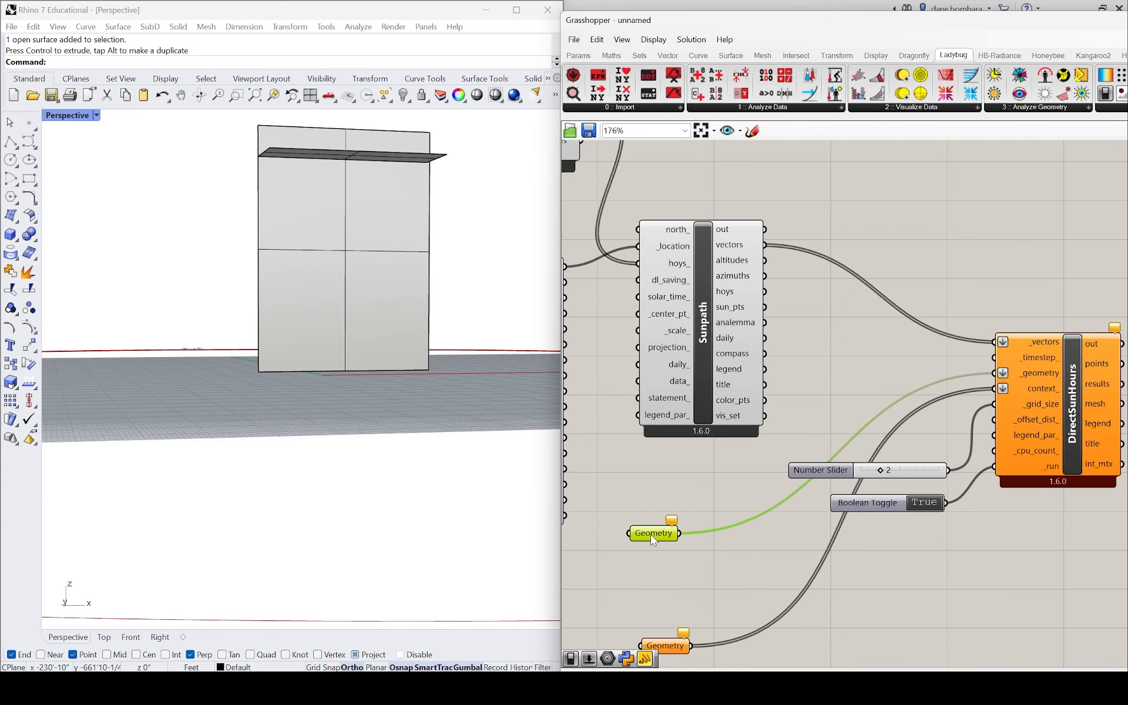
- Reference the vertical Rhino plane in the upper Geometry parameter feeding DirectSunHours' _geometry input
{"action": "right_click", "coordinate": [651, 535]}
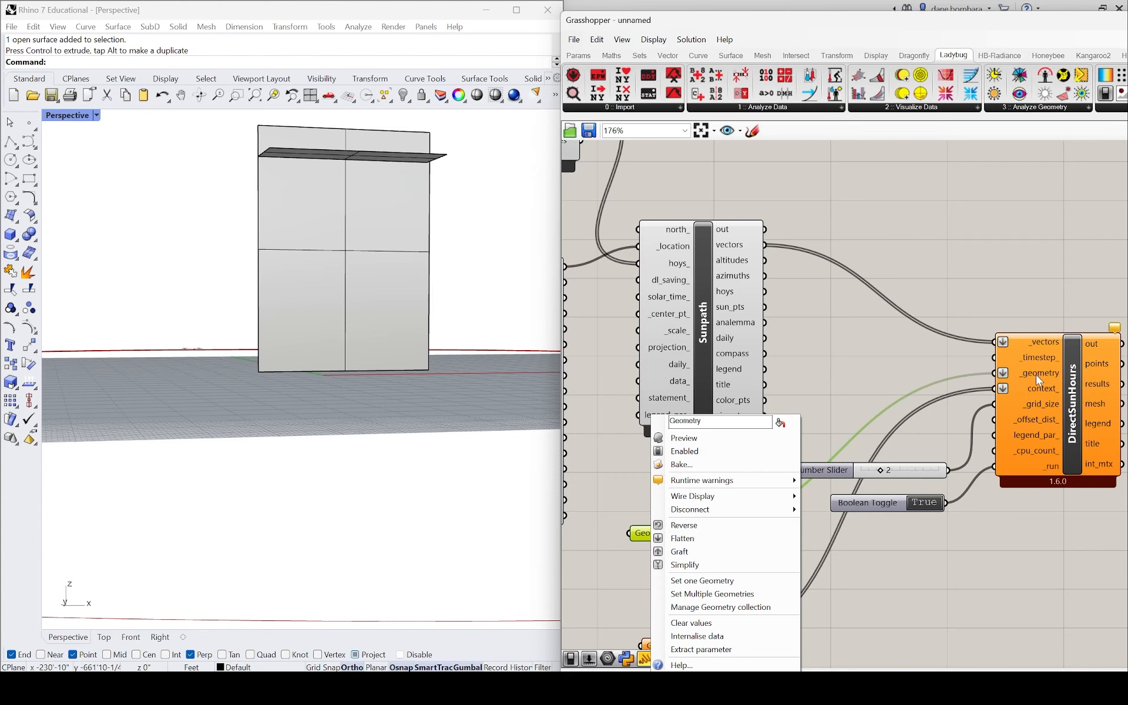
{"action": "left_click", "coordinate": [707, 582]}
{"action": "left_click", "coordinate": [385, 305]}
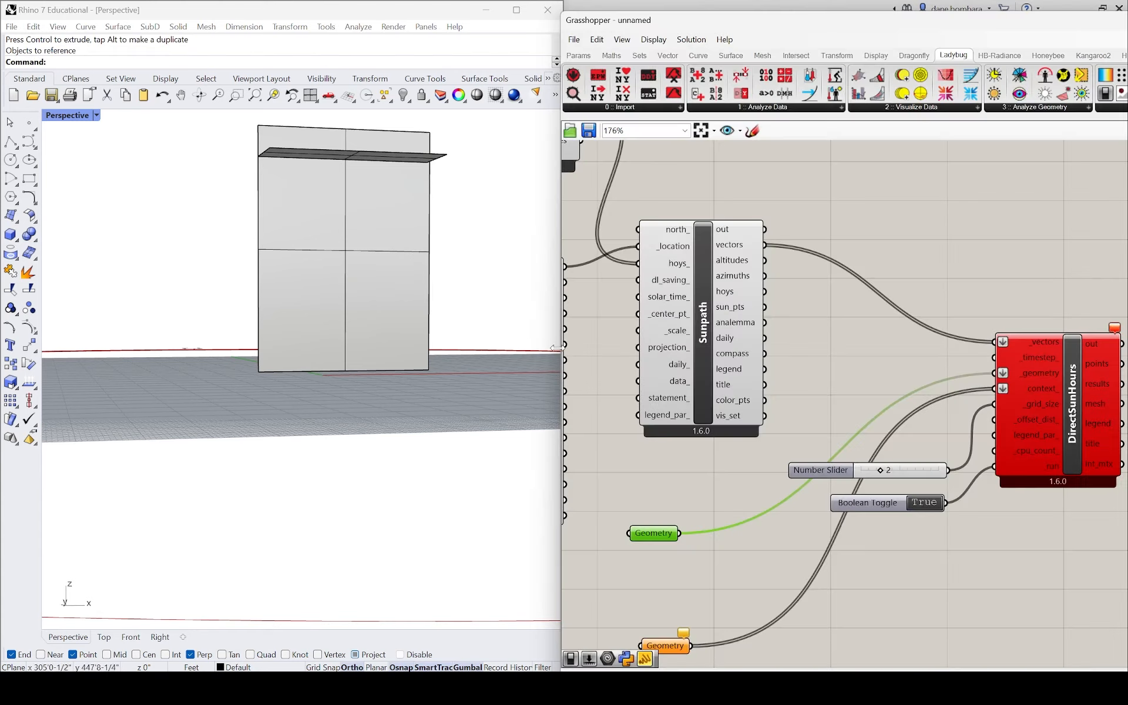
- Reference the horizontal overhang in the lower Geometry parameter feeding DirectSunHours' context_ input
{"action": "left_click_drag", "start_coordinate": [665, 649], "coordinate": [656, 637]}
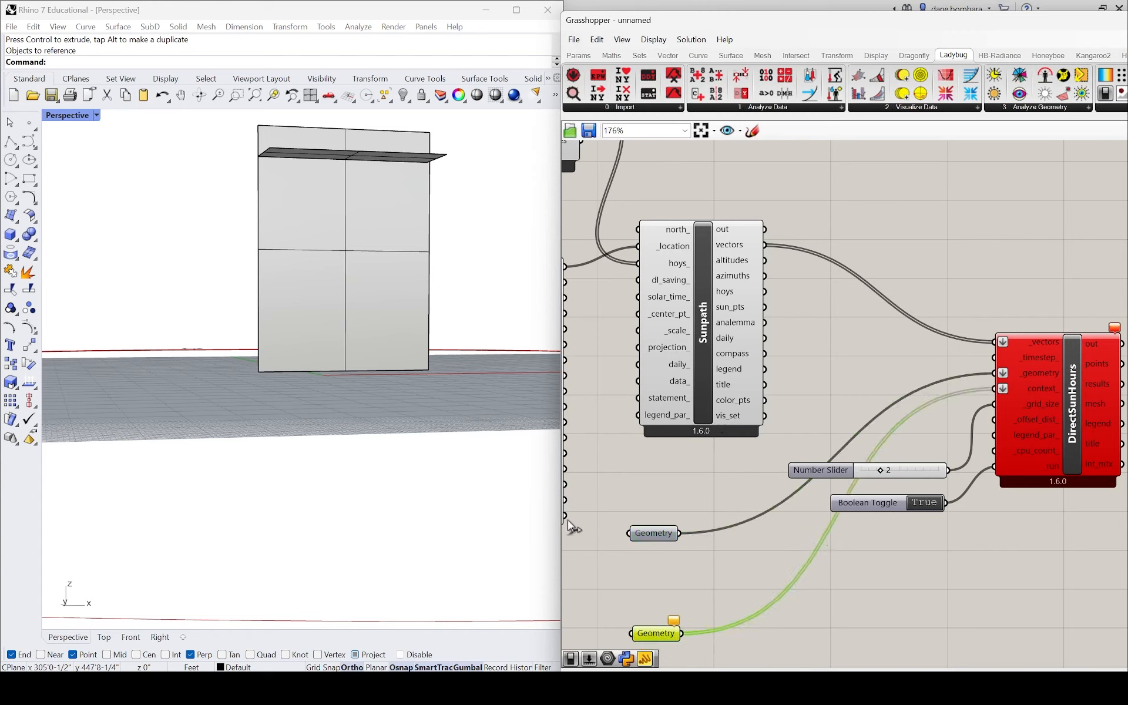
{"action": "right_click", "coordinate": [653, 636]}
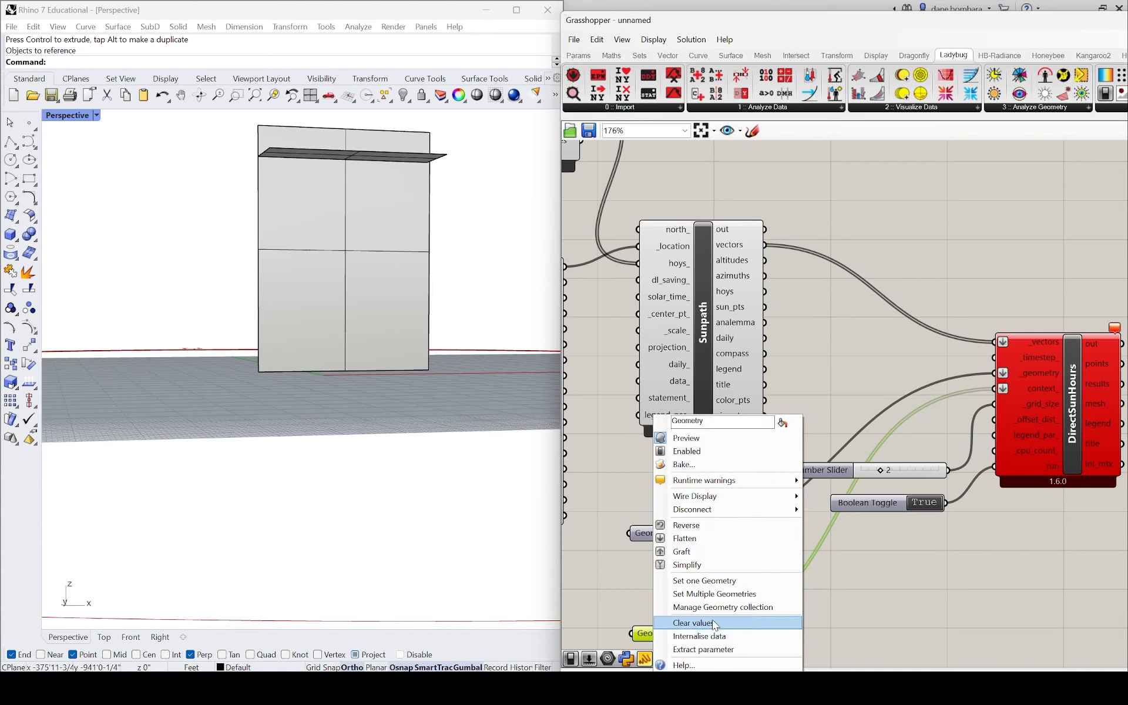
{"action": "left_click", "coordinate": [707, 580]}
{"action": "left_click", "coordinate": [381, 157]}
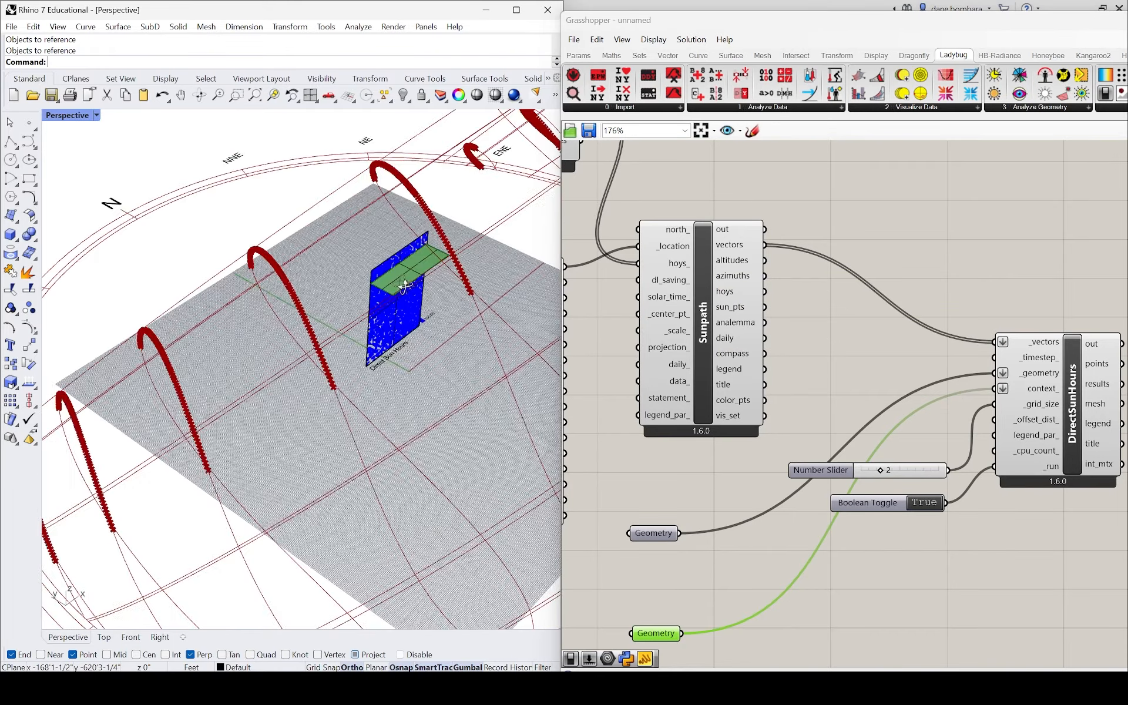
- Hide the original vertical plane surface in Rhino so only the sun hours mesh is displayed there
{"action": "right_click_drag", "start_coordinate": [404, 286], "coordinate": [282, 304]}
{"action": "scroll", "coordinate": [308, 300], "scroll_direction": "up", "scroll_amount": 5}
{"action": "scroll", "coordinate": [300, 303], "scroll_direction": "down", "scroll_amount": 5}
{"action": "scroll", "coordinate": [302, 311], "scroll_direction": "down", "scroll_amount": 6}
{"action": "scroll", "coordinate": [303, 317], "scroll_direction": "up", "scroll_amount": 8}
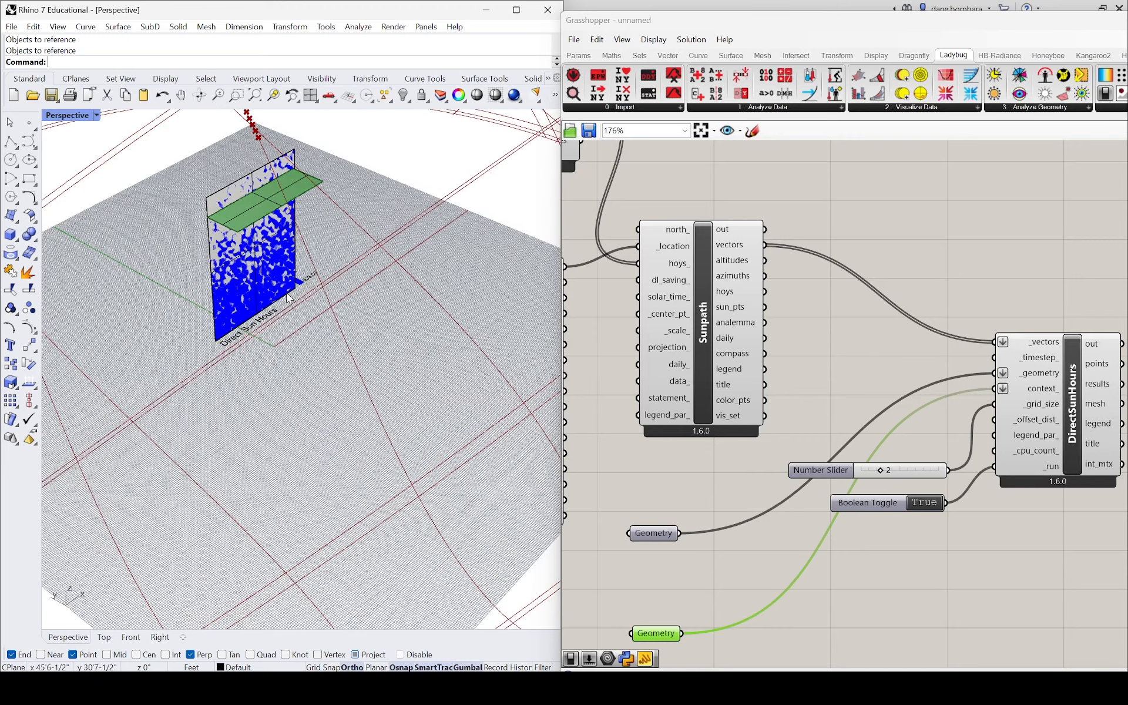
{"action": "left_click", "coordinate": [269, 283]}
{"action": "type", "text": "Hide"}
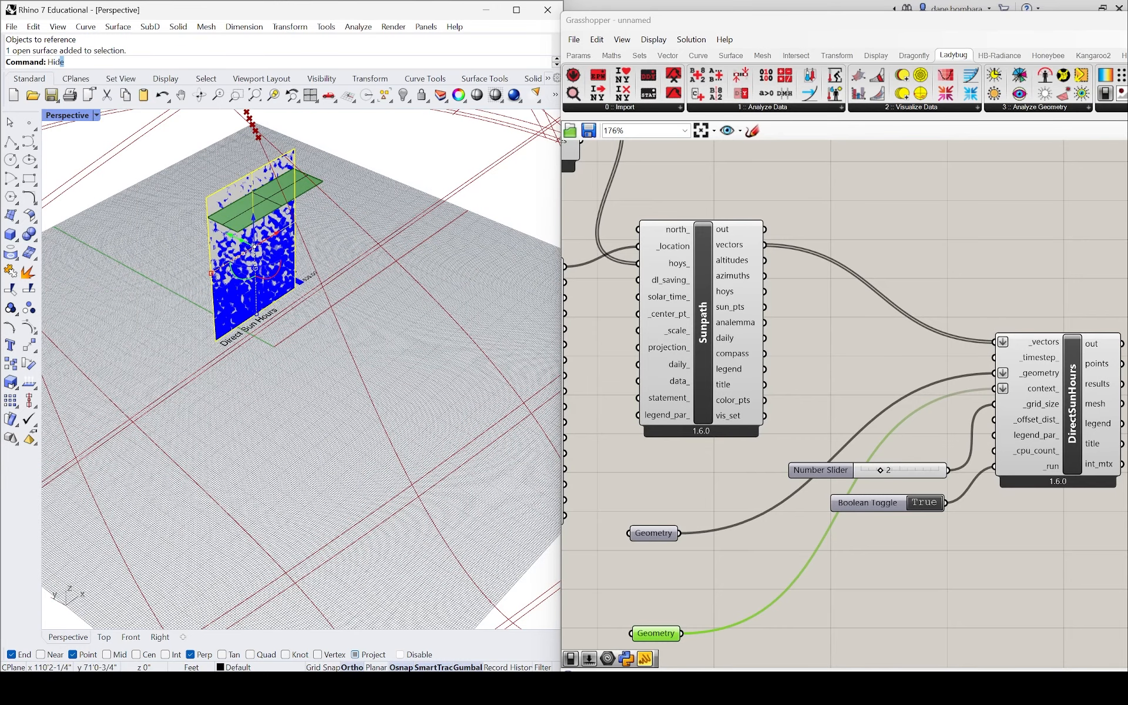
{"action": "key", "text": "Return"}
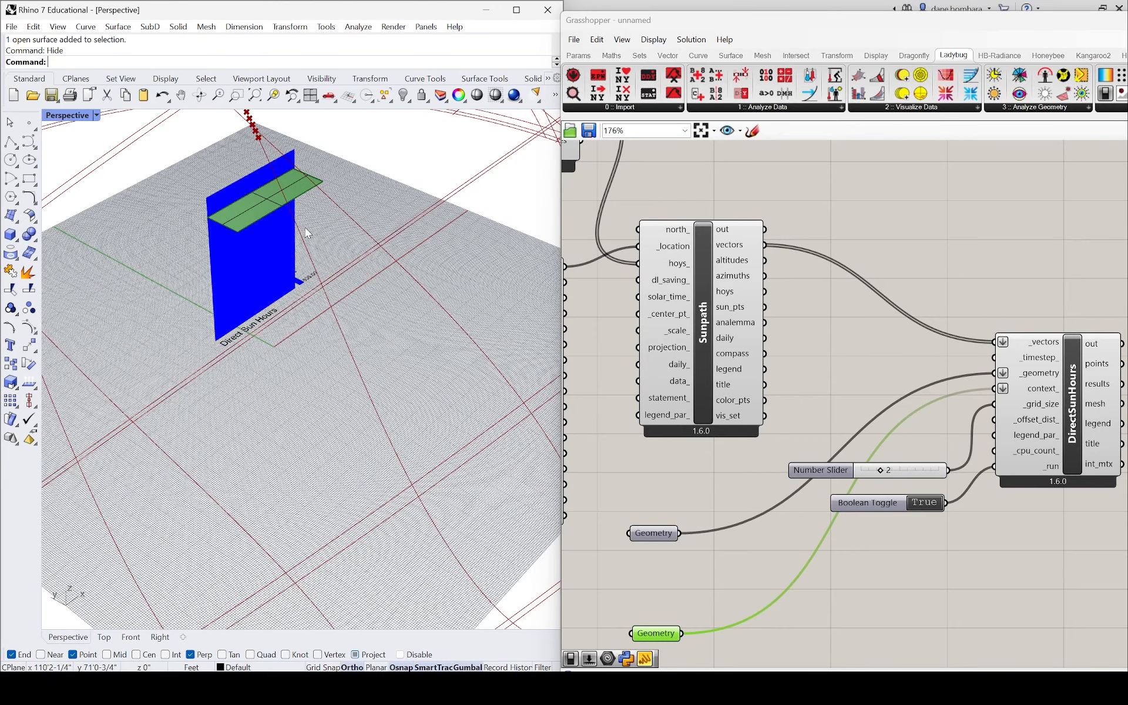
- Extend the overhang by moving its outer edge away from the vertical plane to about twice its depth
{"action": "scroll", "coordinate": [226, 323], "scroll_direction": "up", "scroll_amount": 8}
{"action": "scroll", "coordinate": [284, 336], "scroll_direction": "down", "scroll_amount": 5}
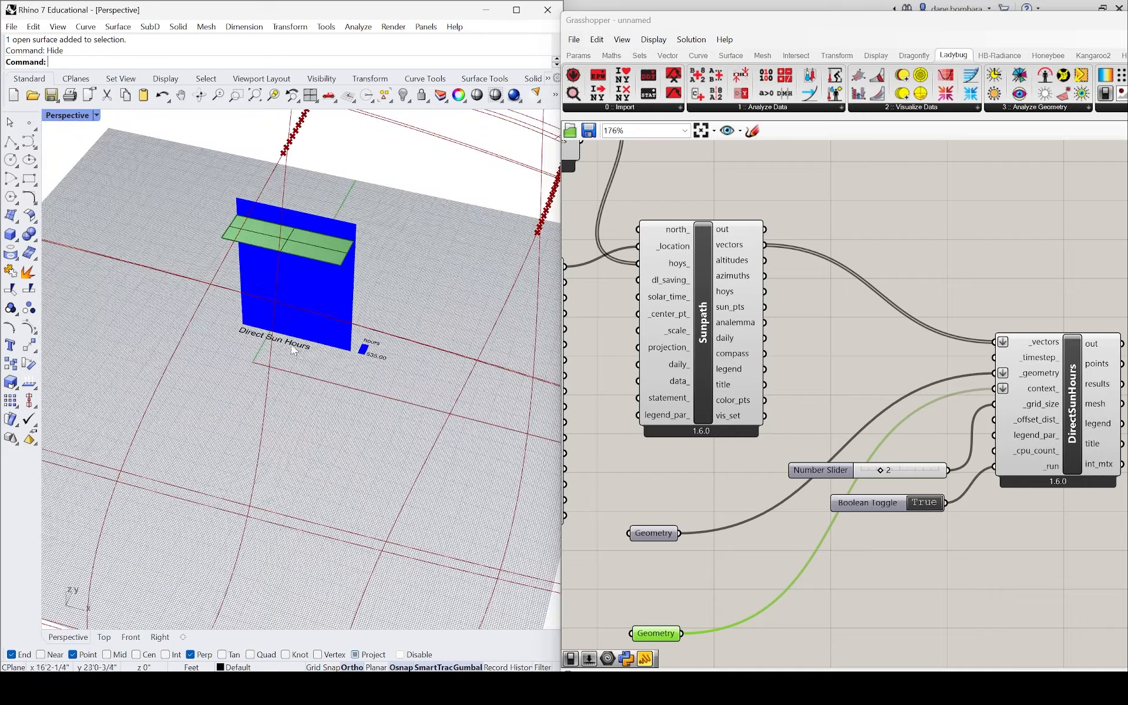
{"action": "scroll", "coordinate": [288, 344], "scroll_direction": "up", "scroll_amount": 5}
{"action": "right_click_drag", "start_coordinate": [289, 345], "coordinate": [377, 305]}
{"action": "left_click", "coordinate": [276, 133]}
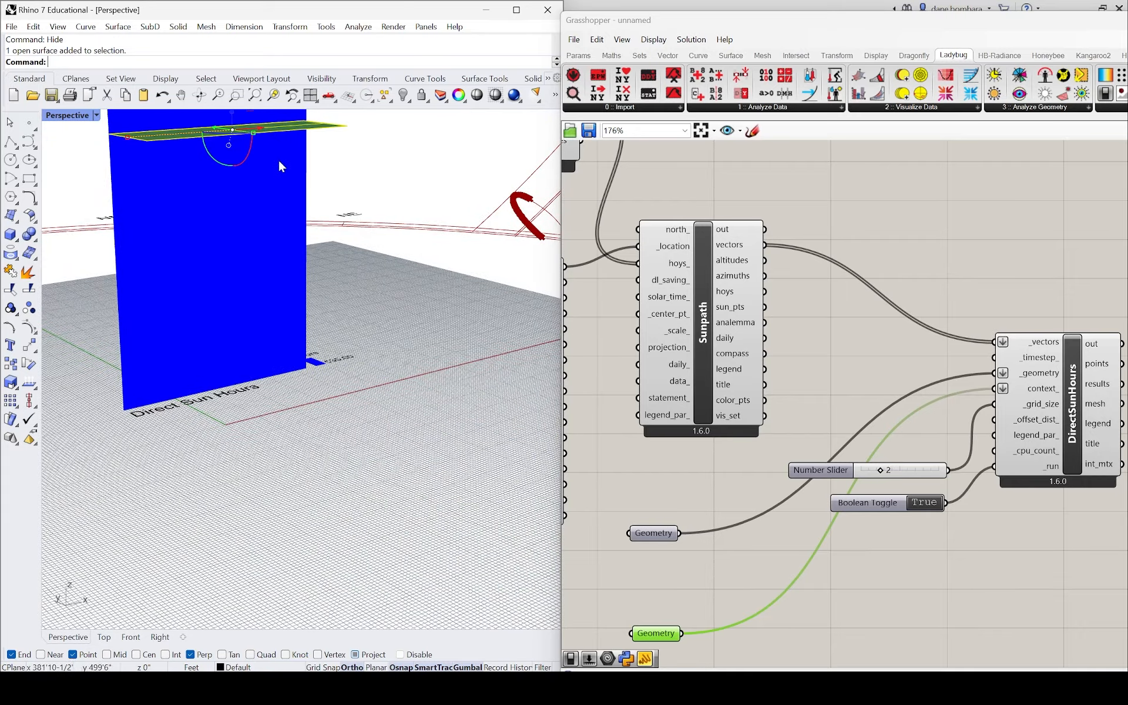
{"action": "right_click_drag", "start_coordinate": [277, 158], "coordinate": [337, 194]}
{"action": "left_click", "coordinate": [368, 226]}
{"action": "scroll", "coordinate": [327, 266], "scroll_direction": "down", "scroll_amount": 6}
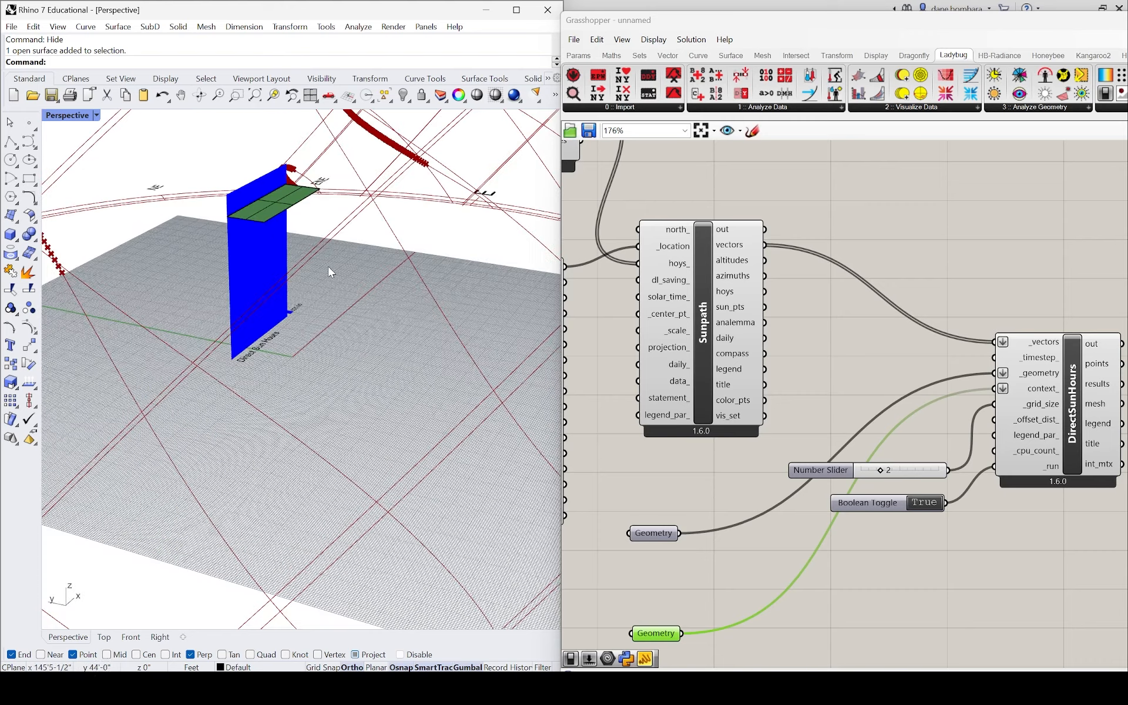
{"action": "right_click_drag", "start_coordinate": [328, 266], "coordinate": [386, 262]}
{"action": "left_click", "coordinate": [295, 214], "text": "ctrl+shift"}
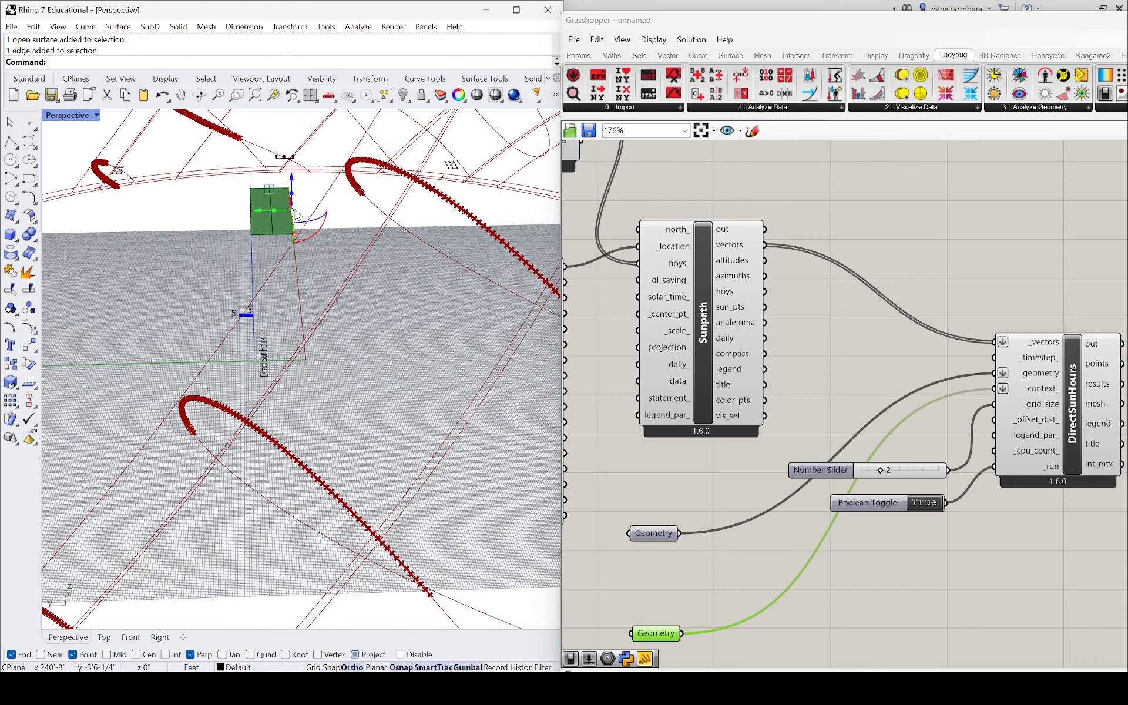
{"action": "scroll", "coordinate": [297, 214], "scroll_direction": "up", "scroll_amount": 7}
{"action": "left_click_drag", "start_coordinate": [254, 205], "coordinate": [343, 205]}
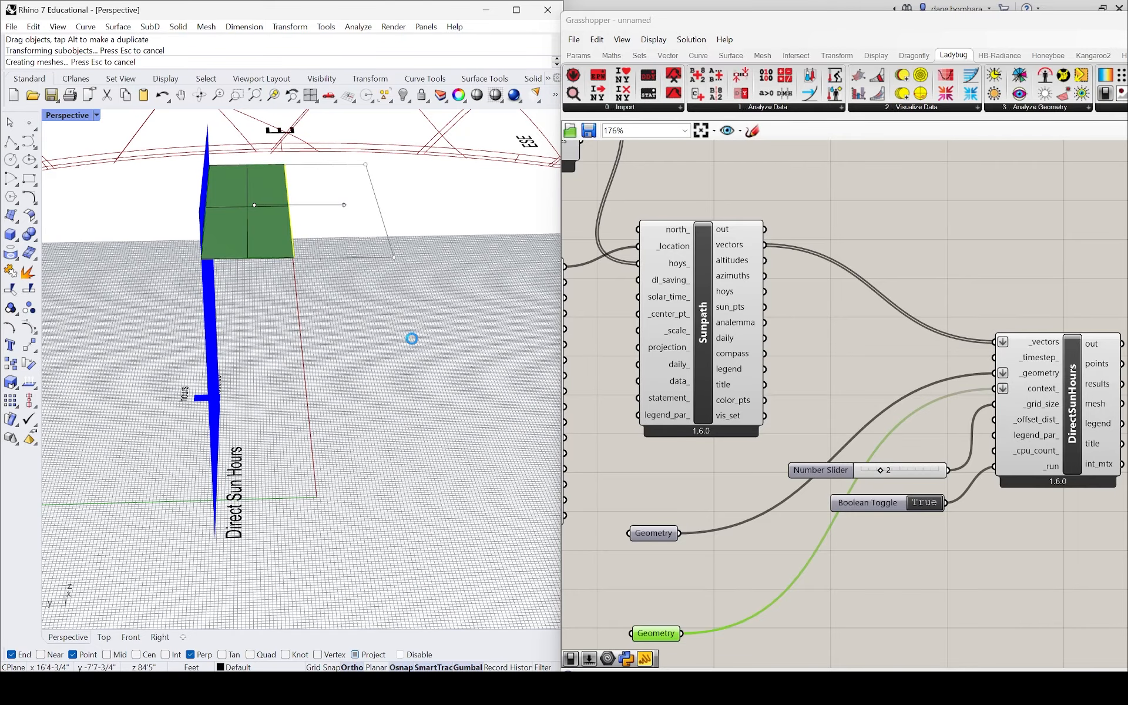
{"action": "right_click_drag", "start_coordinate": [412, 359], "coordinate": [279, 199]}
{"action": "scroll", "coordinate": [365, 308], "scroll_direction": "down", "scroll_amount": 4}
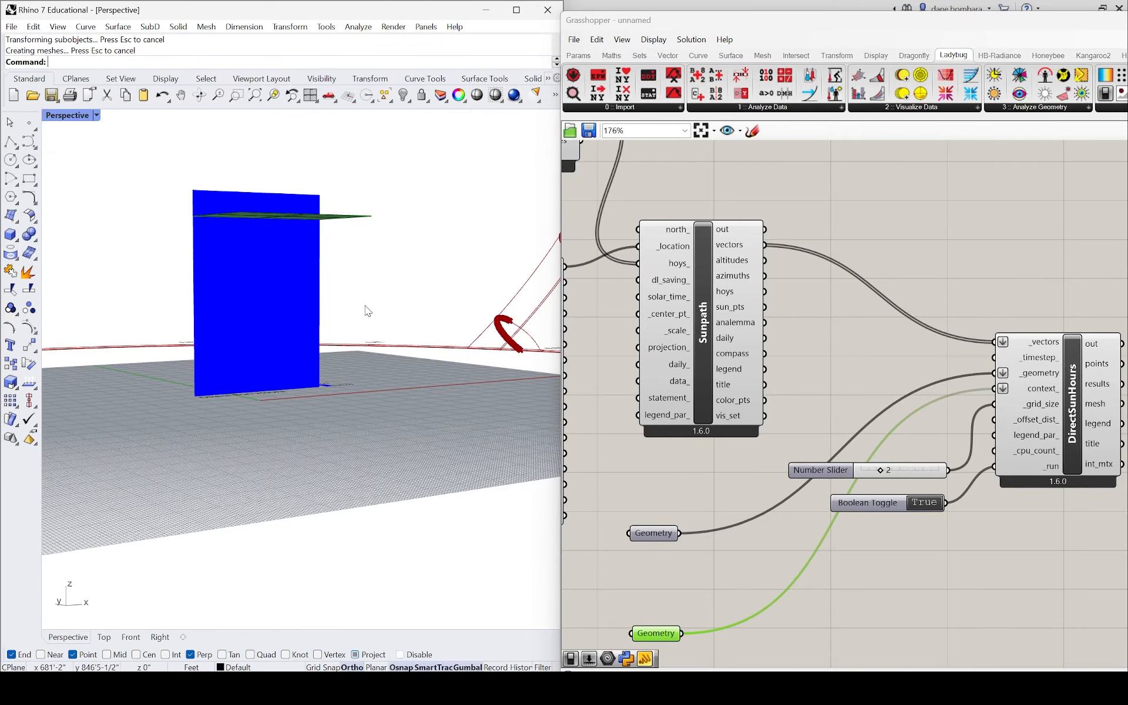
{"action": "right_click_drag", "start_coordinate": [368, 312], "coordinate": [295, 380]}
{"action": "scroll", "coordinate": [242, 383], "scroll_direction": "down", "scroll_amount": 10}
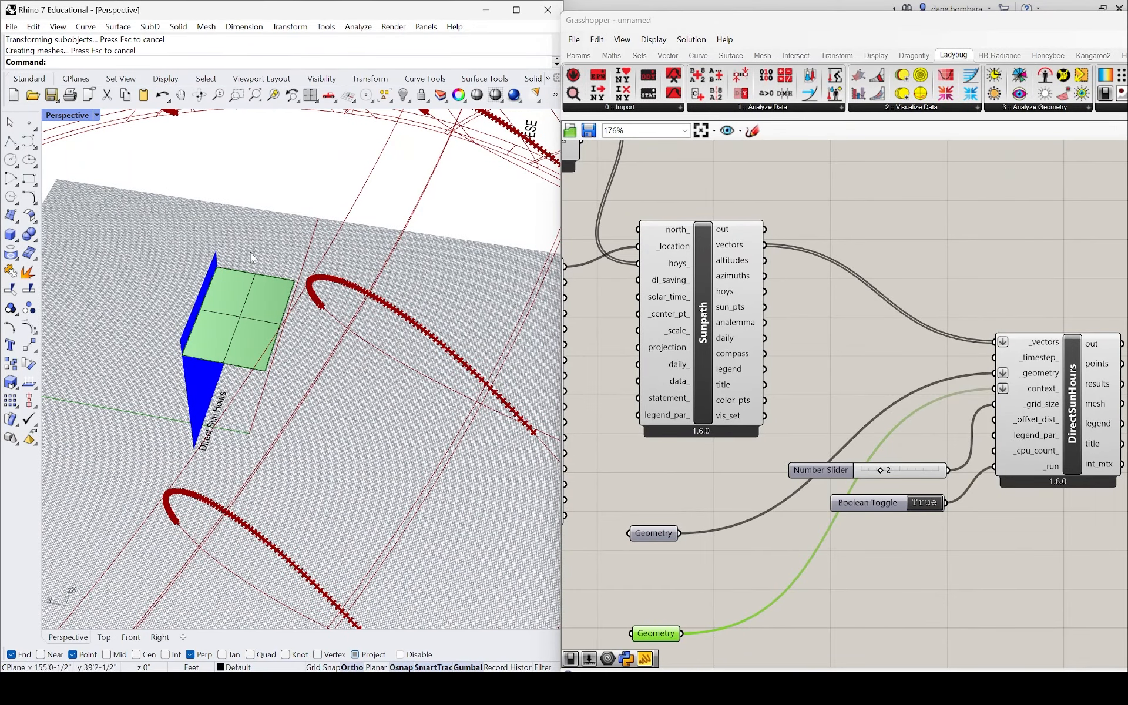
{"action": "left_click", "coordinate": [16, 221]}
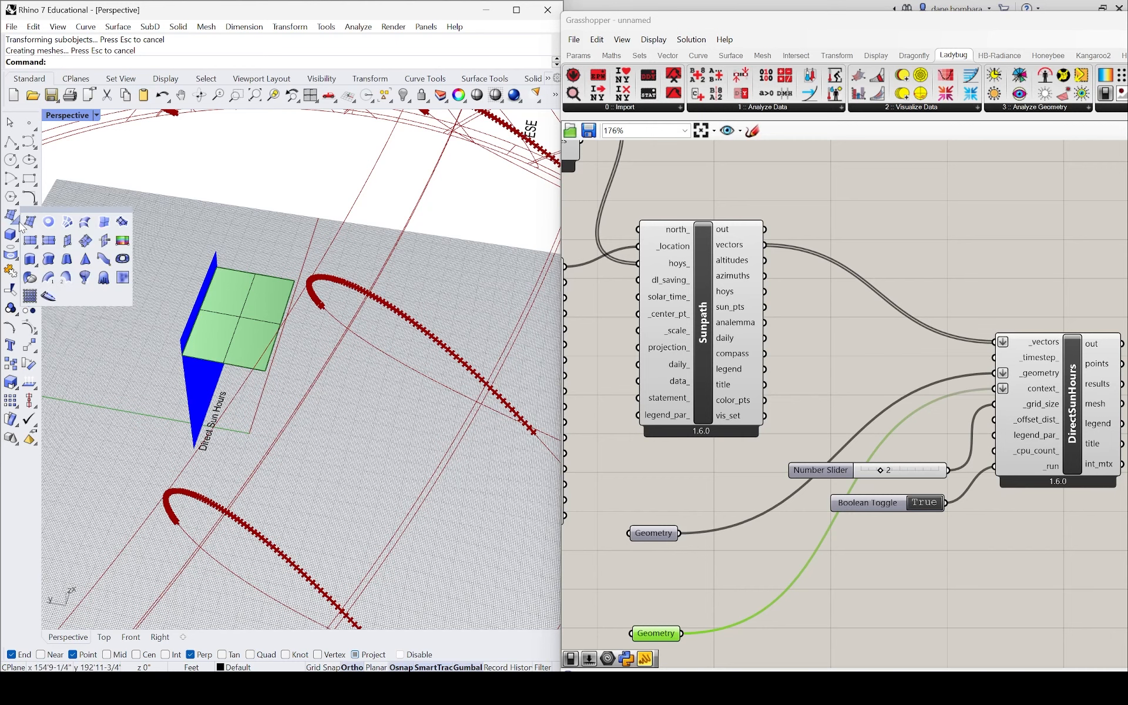
{"action": "left_click", "coordinate": [51, 244]}
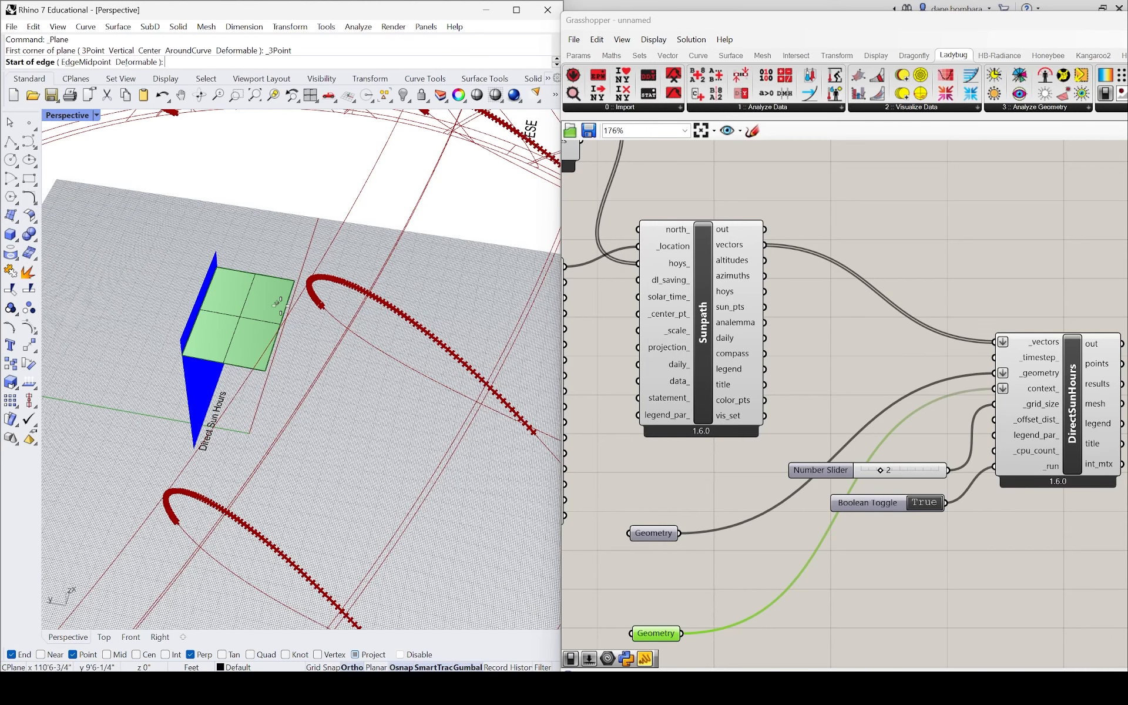
{"action": "right_click_drag", "start_coordinate": [359, 387], "coordinate": [230, 318]}
{"action": "left_click", "coordinate": [291, 370]}
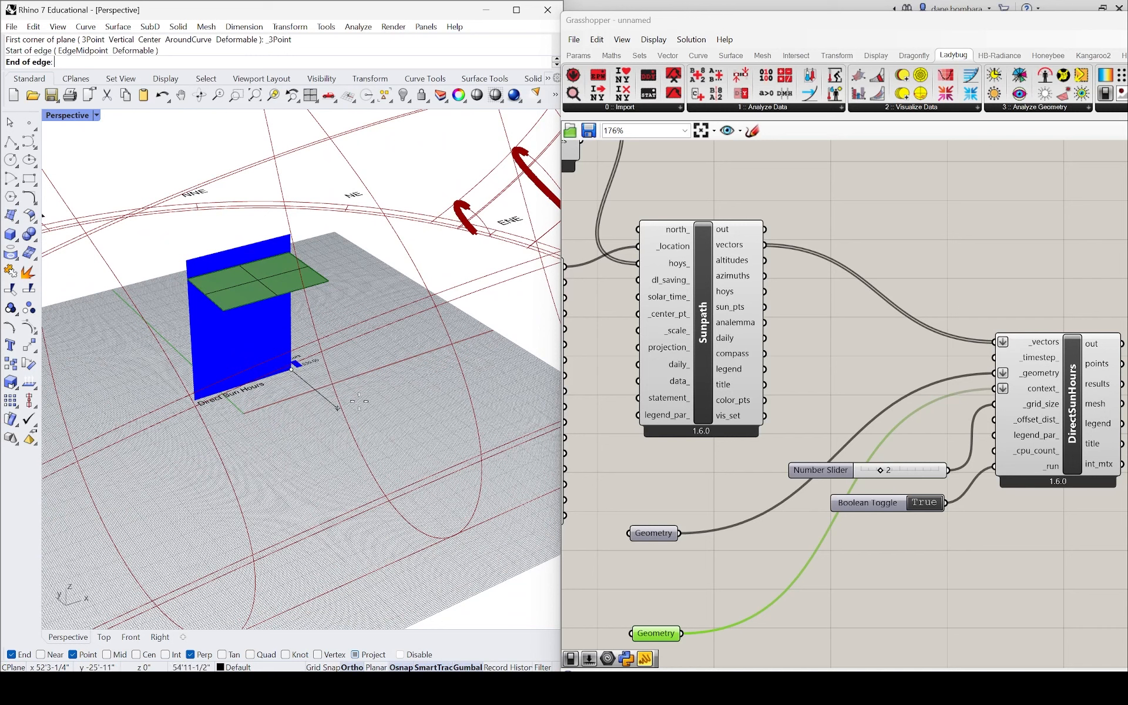
{"action": "left_click", "coordinate": [346, 414]}
{"action": "key", "text": "Escape"}
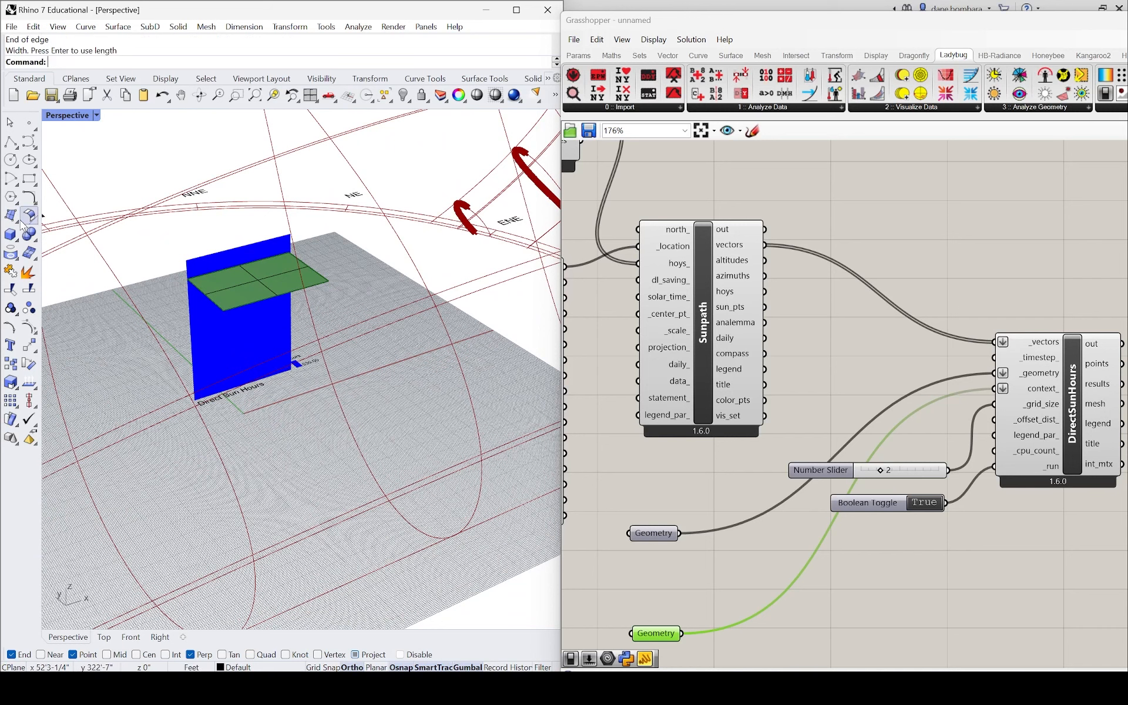
- Draw a vertical side plane perpendicular to the analysed plane, starting at its lower corner beside the legend and rising above the overhang
{"action": "left_click", "coordinate": [19, 226]}
{"action": "left_click", "coordinate": [69, 244]}
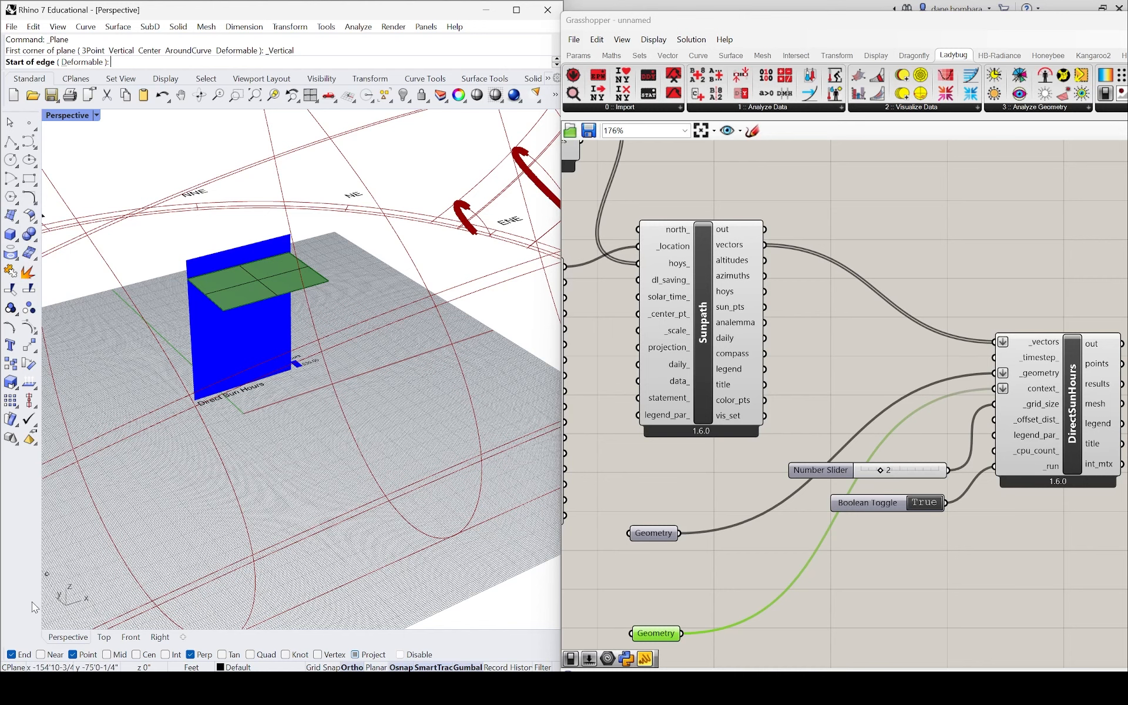
{"action": "scroll", "coordinate": [291, 370], "scroll_direction": "up", "scroll_amount": 5}
{"action": "left_click", "coordinate": [227, 353]}
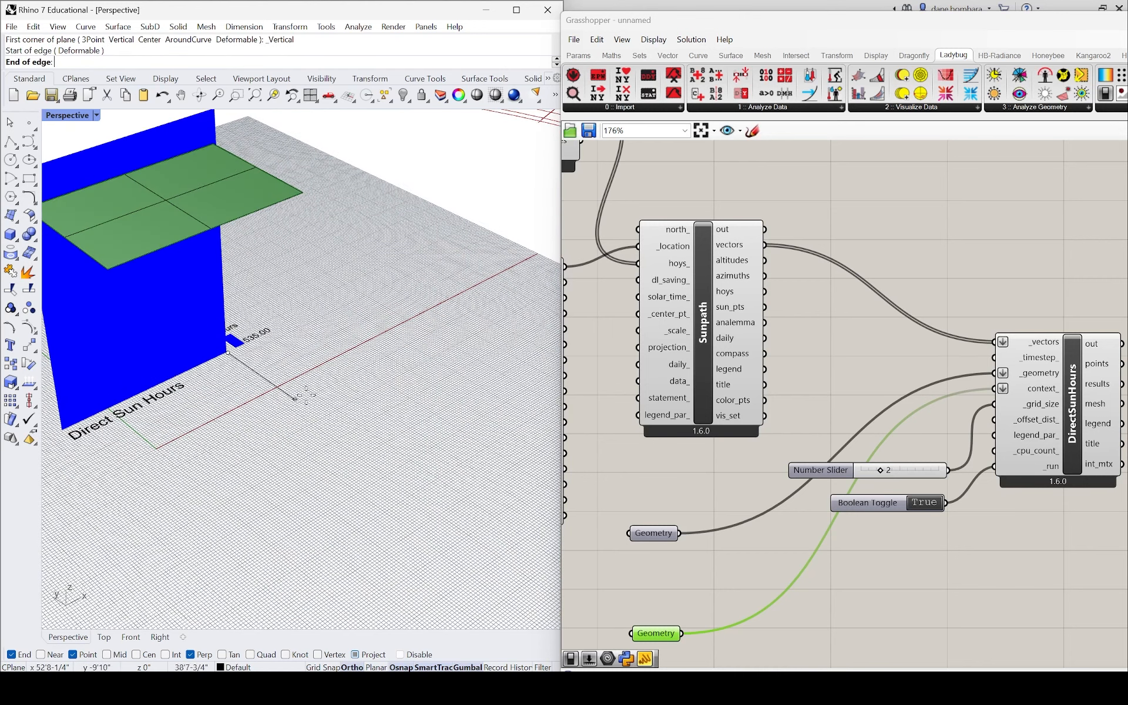
{"action": "left_click", "coordinate": [306, 406]}
{"action": "left_click", "coordinate": [314, 170]}
{"action": "left_click", "coordinate": [311, 288]}
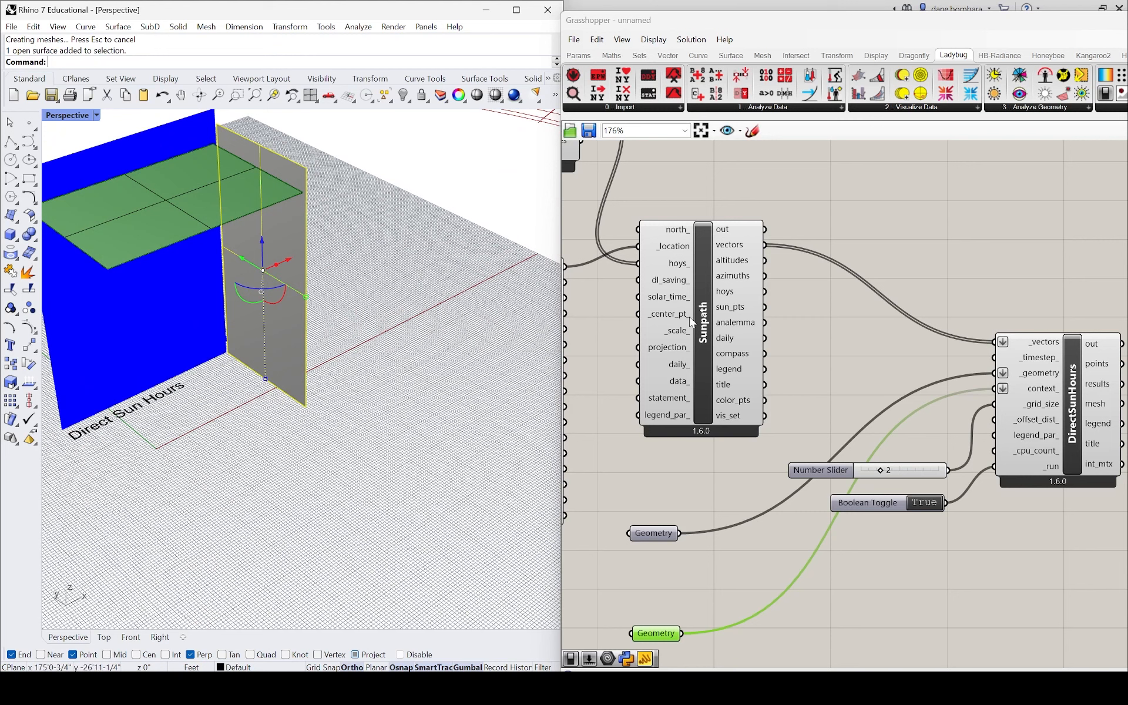
- Reference both the overhang and the new vertical side plane in the lower Geometry parameter feeding context_
{"action": "left_click", "coordinate": [843, 572]}
{"action": "left_click_drag", "start_coordinate": [664, 637], "coordinate": [661, 620]}
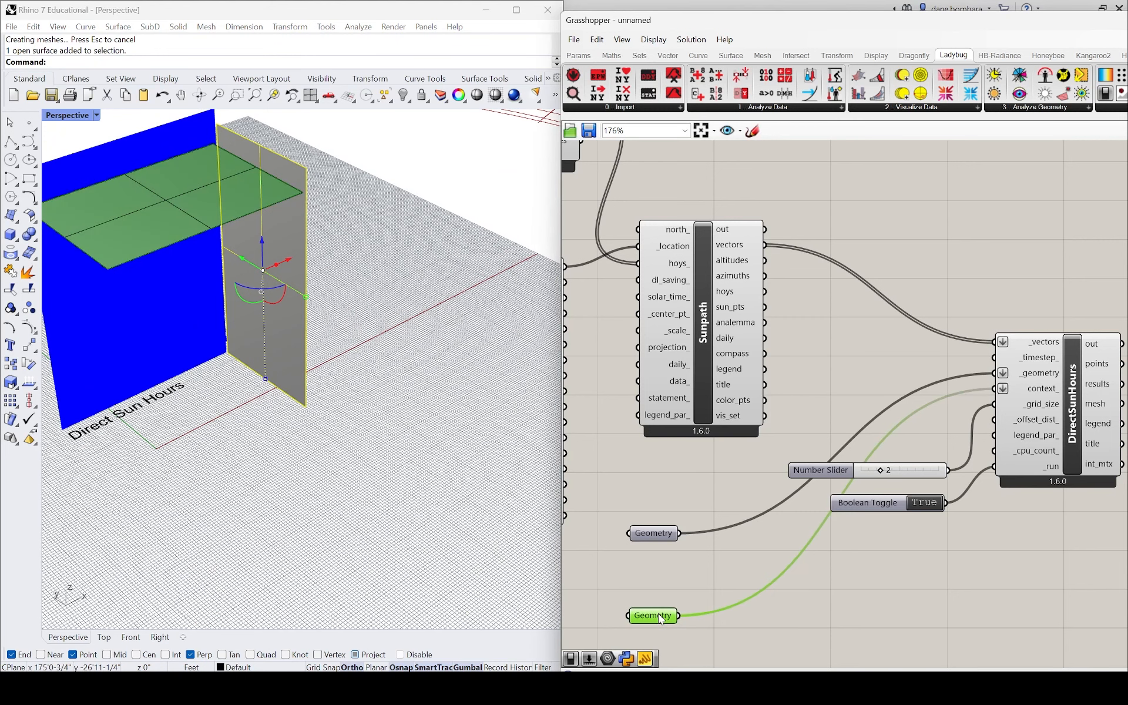
{"action": "right_click", "coordinate": [660, 618]}
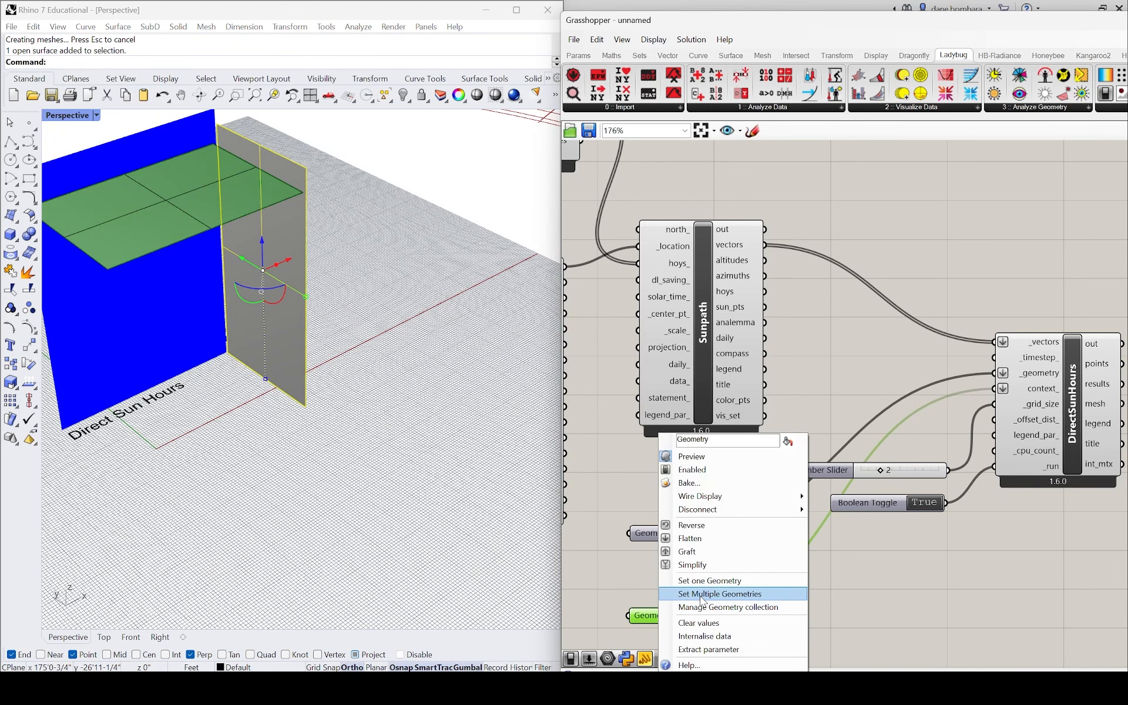
{"action": "left_click", "coordinate": [702, 594]}
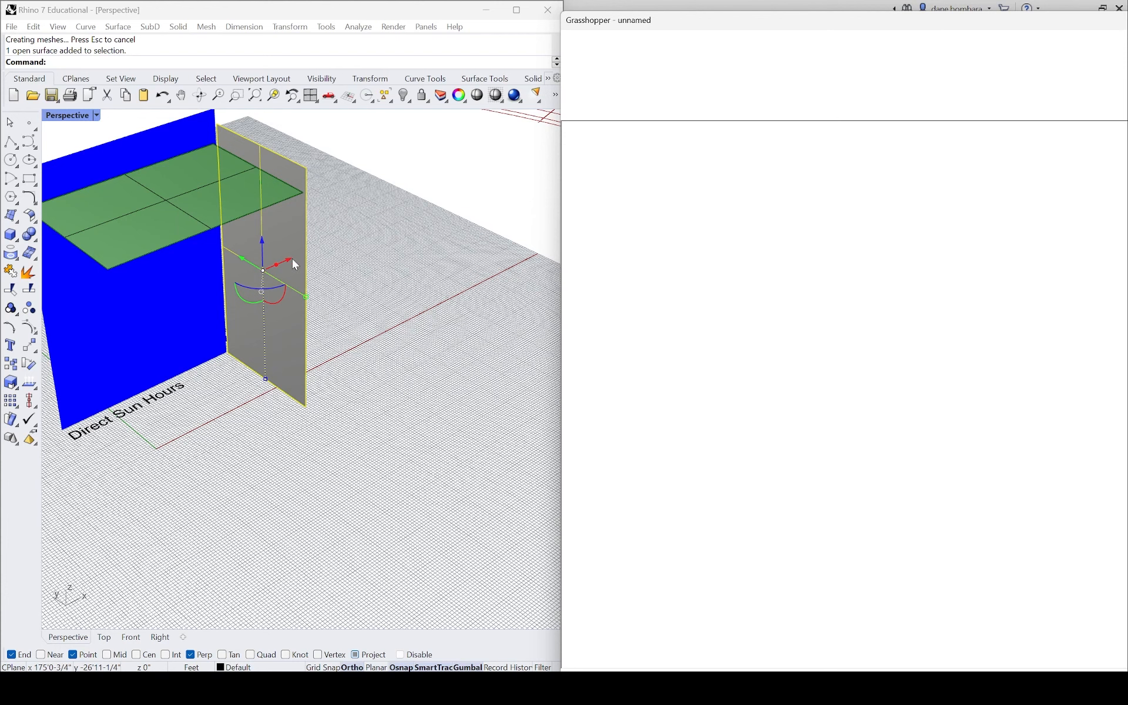
{"action": "key", "text": "Return"}
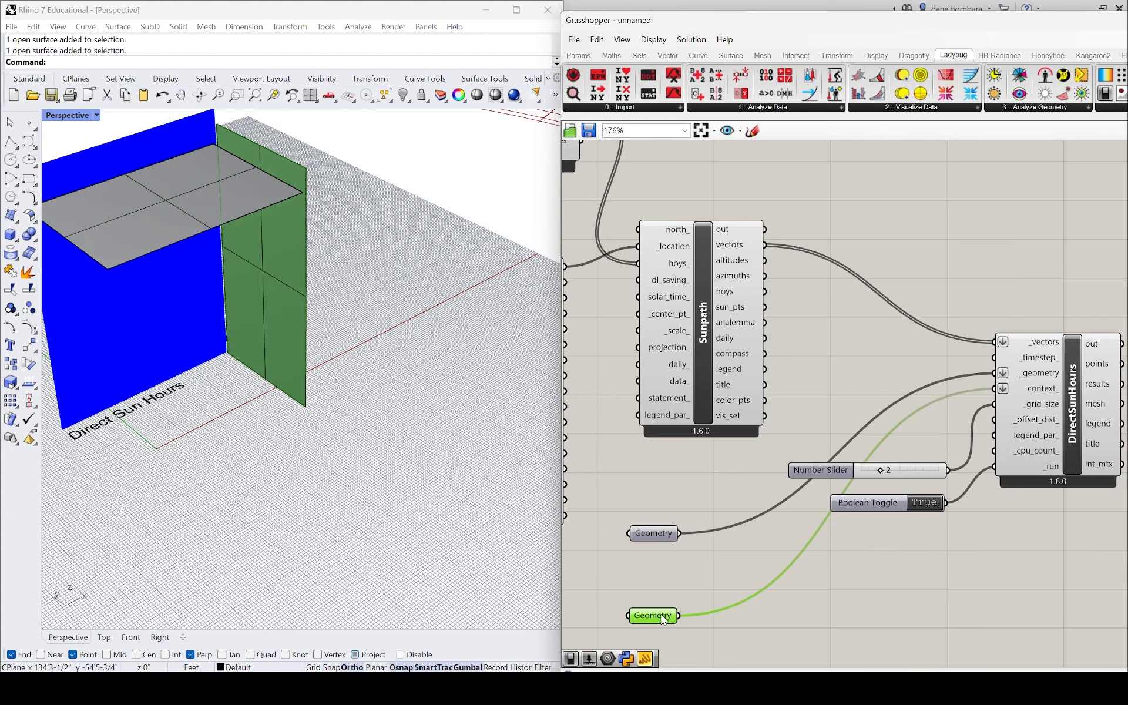
{"action": "left_click", "coordinate": [281, 331]}
{"action": "right_click", "coordinate": [657, 623]}
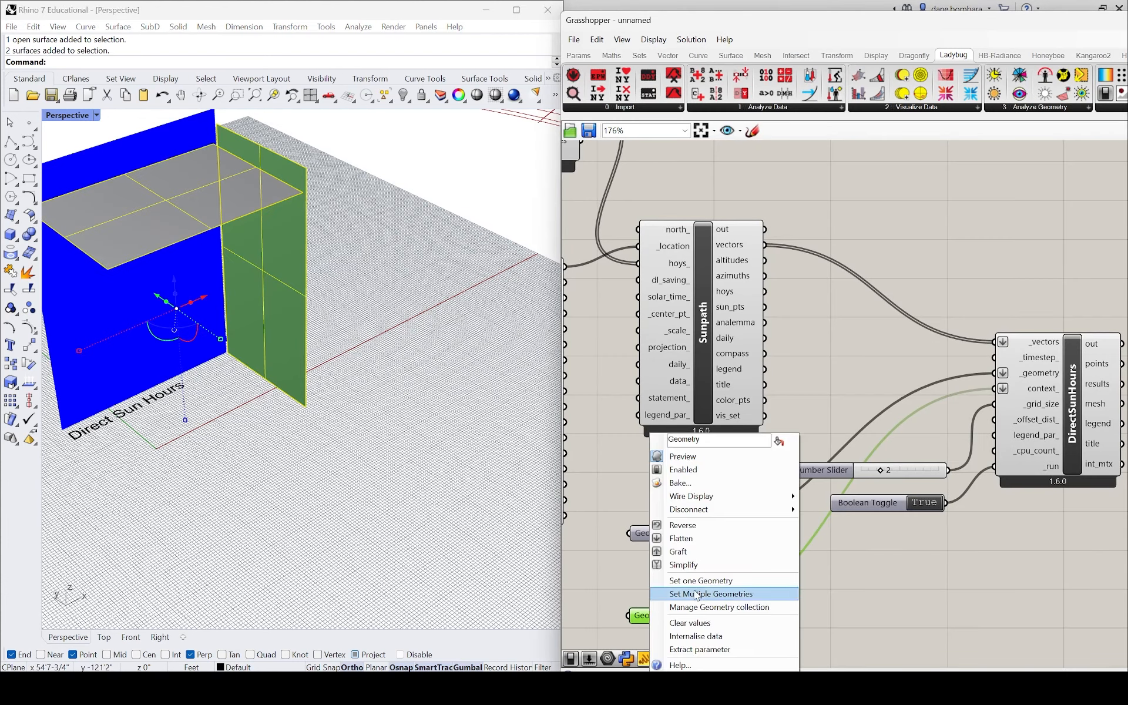
- Assign the selected horizontal overhang and vertical side fin surfaces to the context Geometry parameter as multiple geometries
{"action": "left_click", "coordinate": [702, 594]}
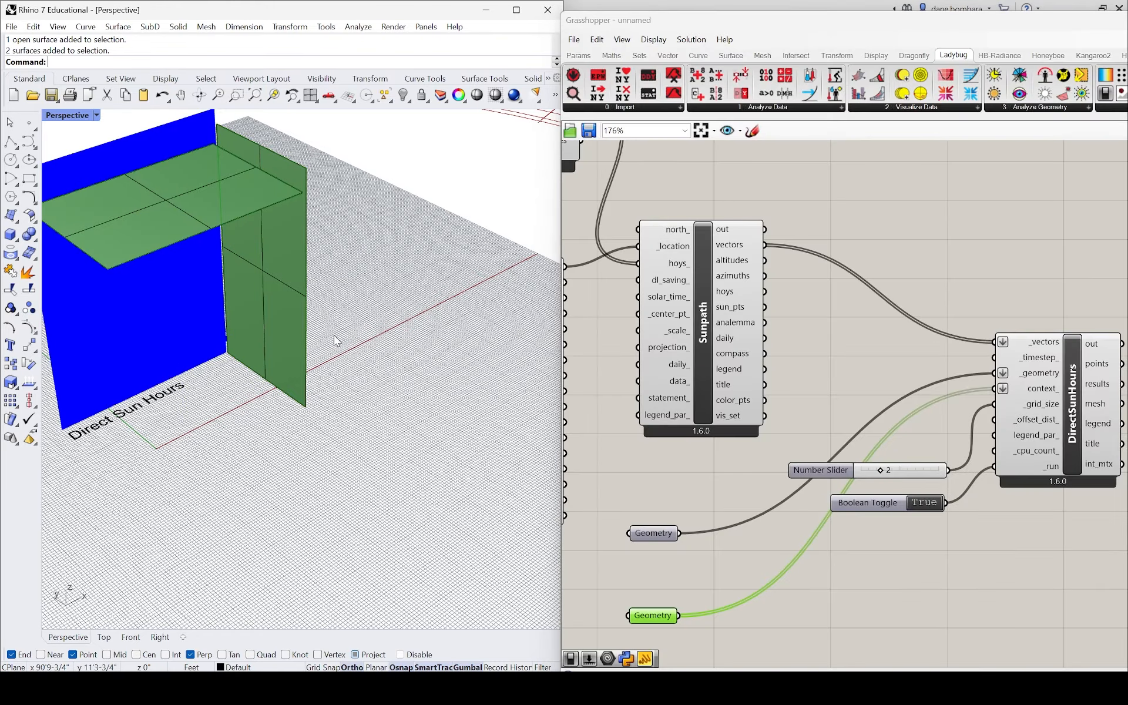
{"action": "right_click_drag", "start_coordinate": [326, 327], "coordinate": [293, 343]}
{"action": "scroll", "coordinate": [865, 293], "scroll_direction": "down", "scroll_amount": 6}
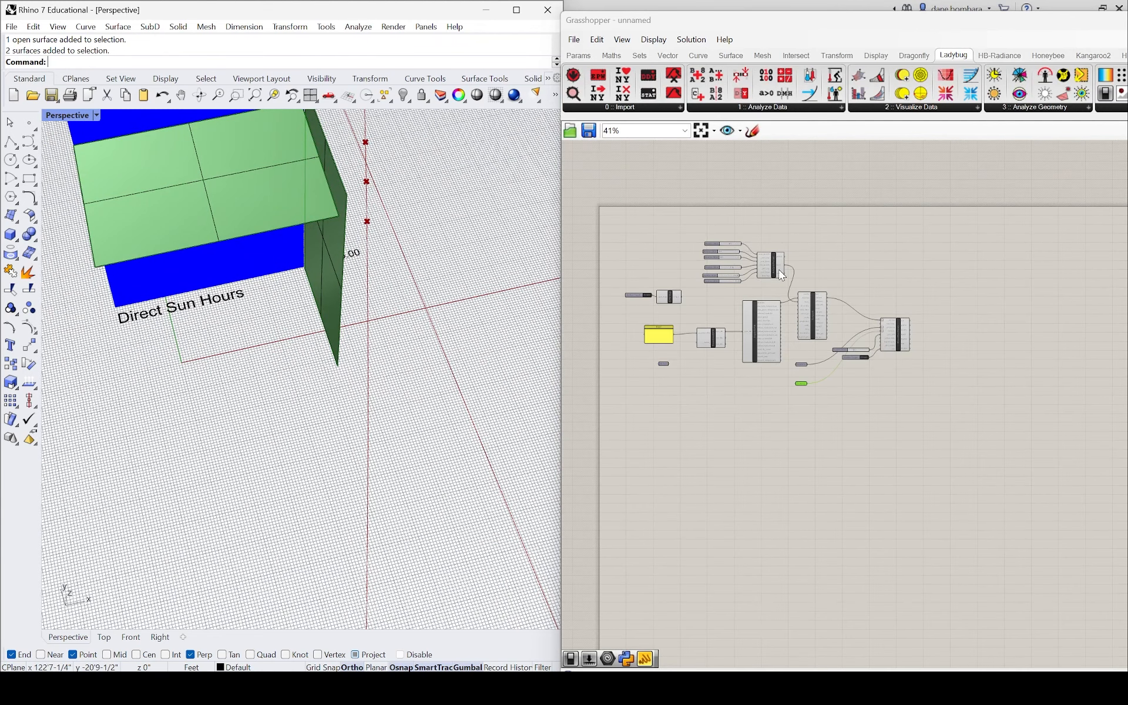
- Examine the analysis period sliders and the sun path around the wall and its shading surfaces
{"action": "scroll", "coordinate": [708, 276], "scroll_direction": "up", "scroll_amount": 8}
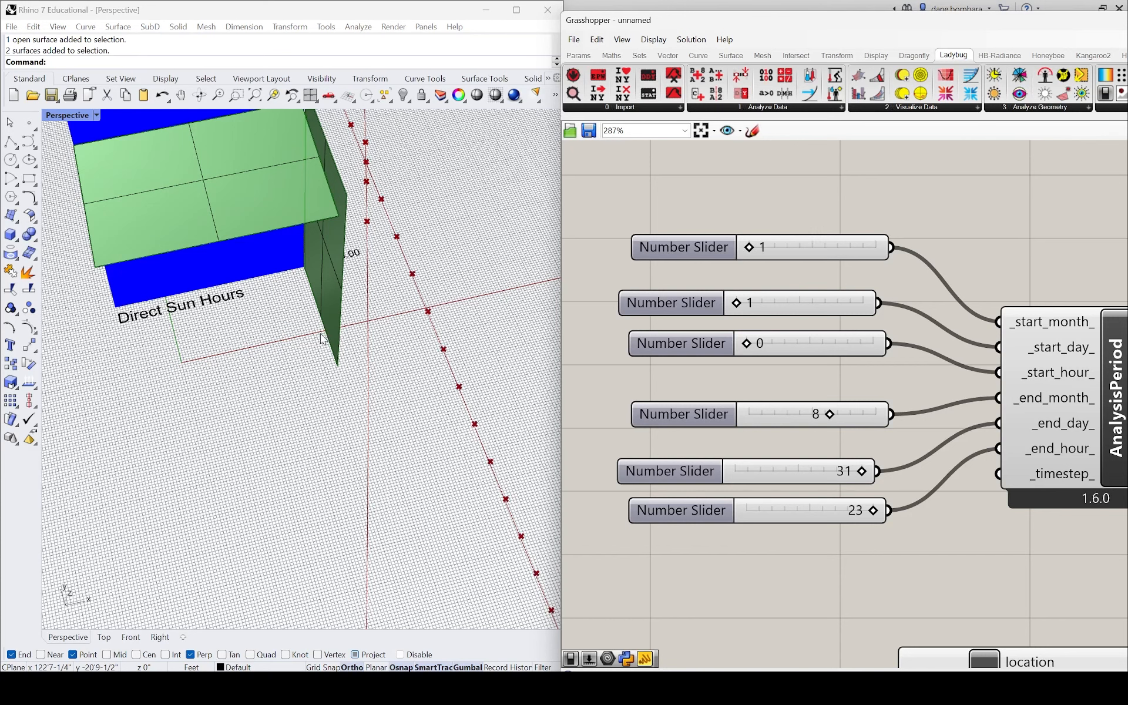
{"action": "scroll", "coordinate": [322, 338], "scroll_direction": "down", "scroll_amount": 3}
{"action": "right_click_drag", "start_coordinate": [353, 329], "coordinate": [514, 322]}
{"action": "scroll", "coordinate": [353, 394], "scroll_direction": "up", "scroll_amount": 5}
{"action": "right_click_drag", "start_coordinate": [358, 403], "coordinate": [249, 355]}
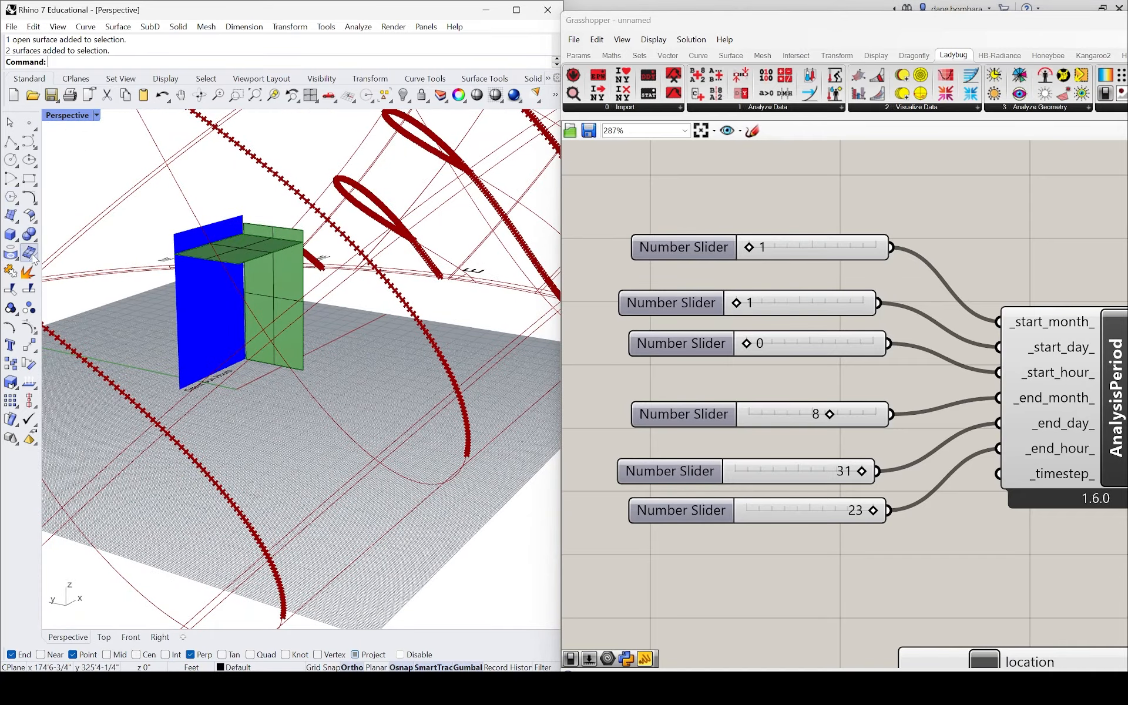
{"action": "right_click_drag", "start_coordinate": [147, 346], "coordinate": [249, 324]}
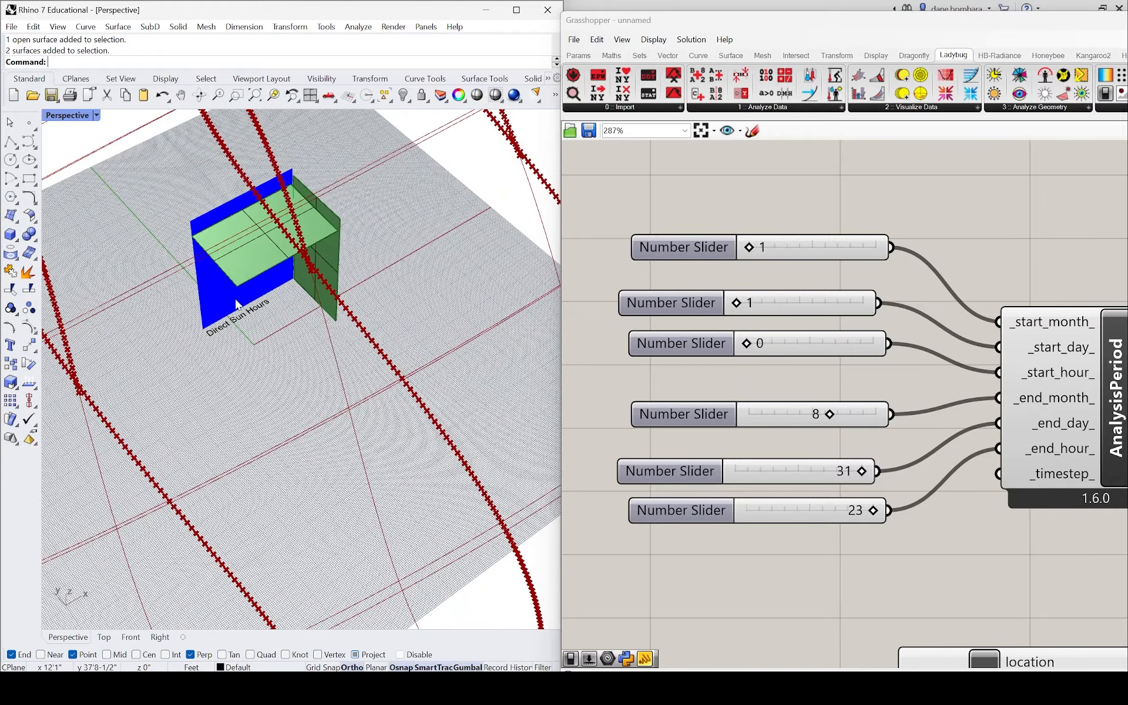
- Show the hidden wall surface again in the Rhino model
{"action": "scroll", "coordinate": [247, 318], "scroll_direction": "down", "scroll_amount": 4}
{"action": "type", "text": "Show"}
{"action": "key", "text": "Return"}
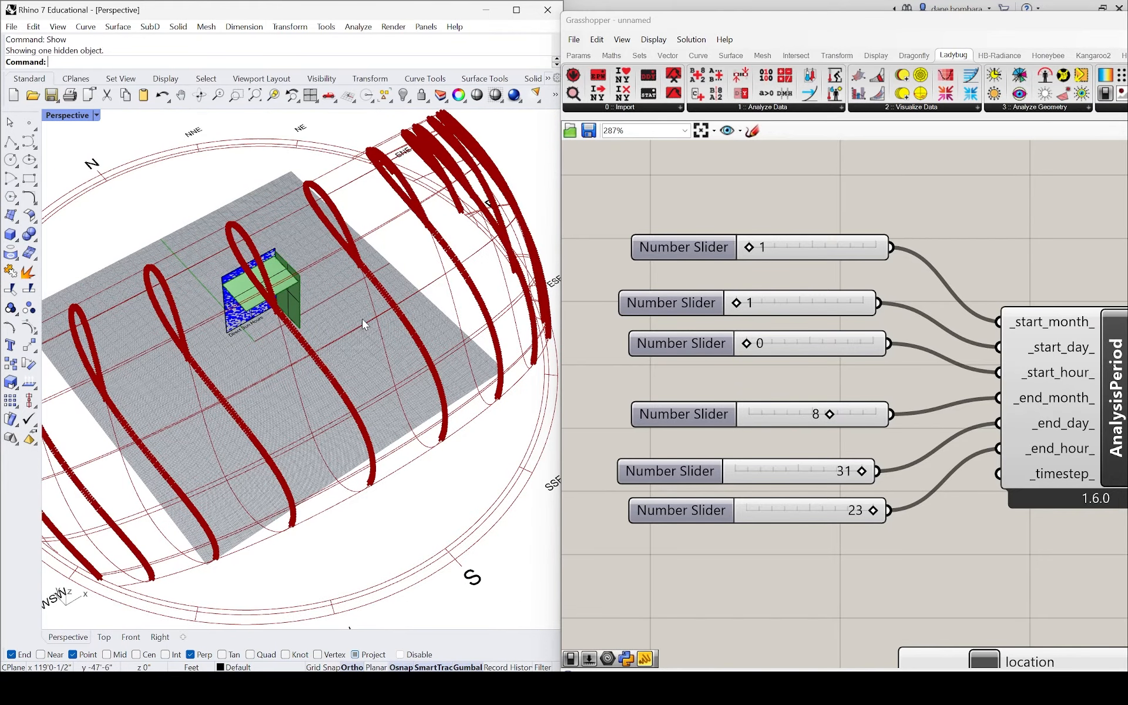
- Extrude the wall surface with ExtrudeSrf into a solid box about 58 feet deep, away from the overhang
{"action": "scroll", "coordinate": [247, 318], "scroll_direction": "up", "scroll_amount": 5}
{"action": "left_click", "coordinate": [247, 317]}
{"action": "right_click_drag", "start_coordinate": [250, 320], "coordinate": [301, 249]}
{"action": "type", "text": "Ext"}
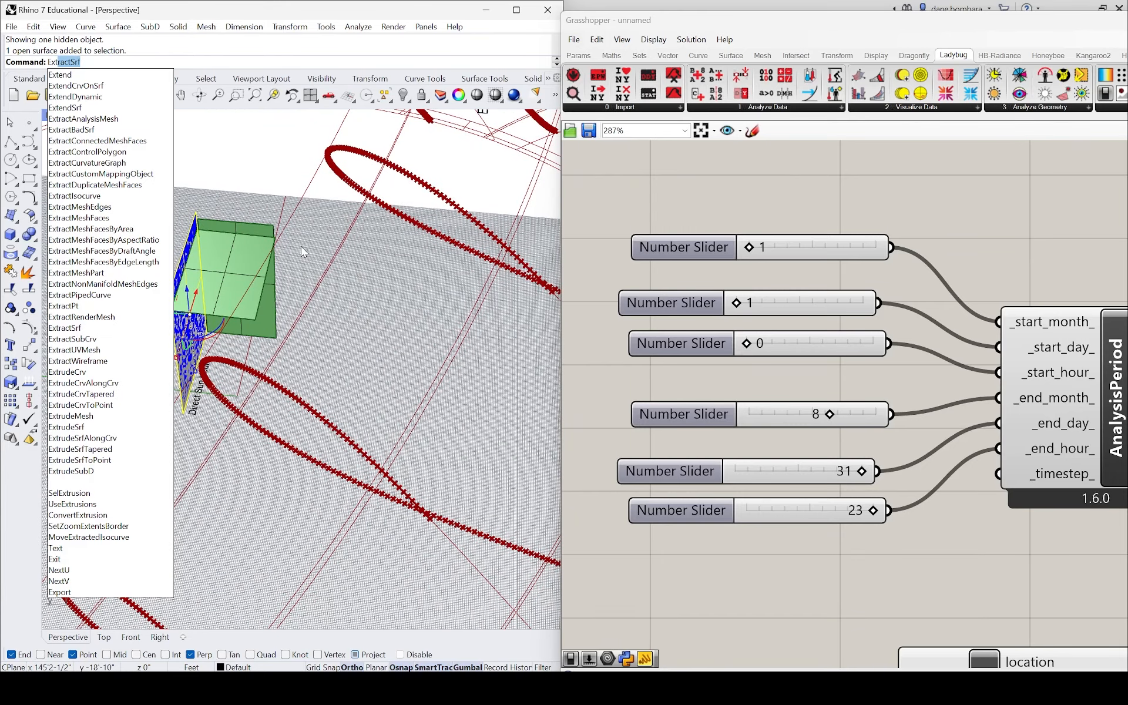
{"action": "type", "text": "t"}
{"action": "key", "text": "BackSpace"}
{"action": "type", "text": "ru"}
{"action": "key", "text": "Down"}
{"action": "key", "text": "Down"}
{"action": "key", "text": "Down"}
{"action": "key", "text": "Down"}
{"action": "key", "text": "Down"}
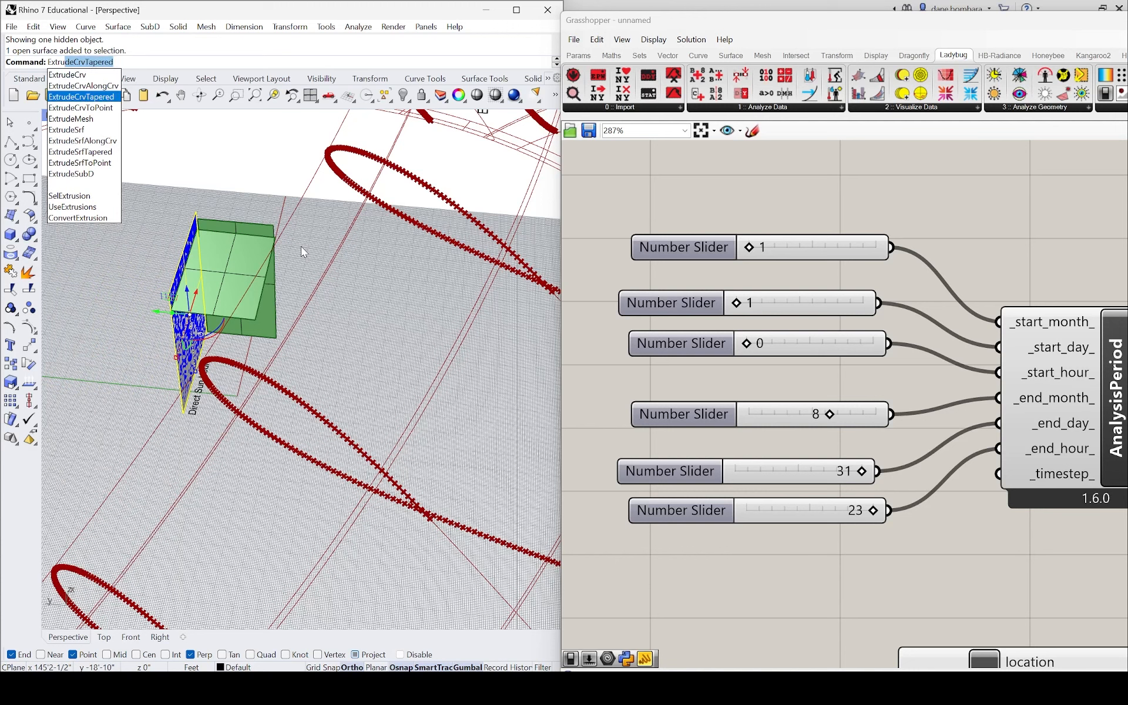
{"action": "key", "text": "Return"}
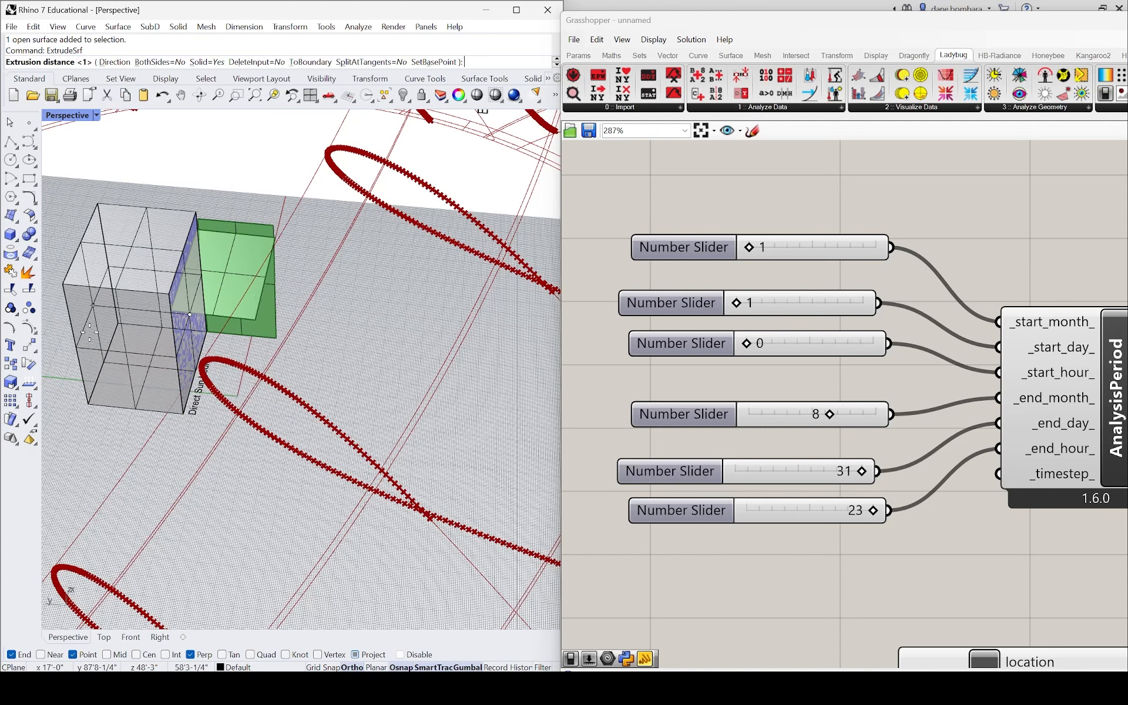
{"action": "left_click", "coordinate": [81, 320]}
- Delete the original wall surface and explode the extruded box into separate surfaces
{"action": "key", "text": "Delete"}
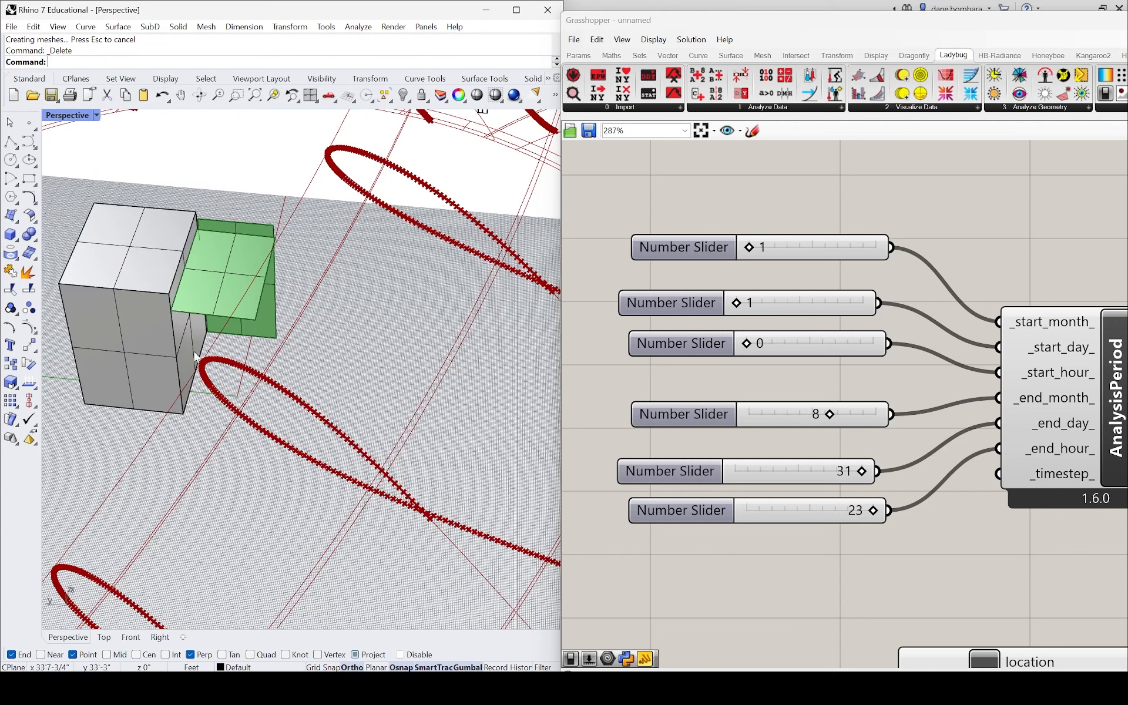
{"action": "left_click", "coordinate": [187, 347]}
{"action": "type", "text": "Explode"}
{"action": "key", "text": "Return"}
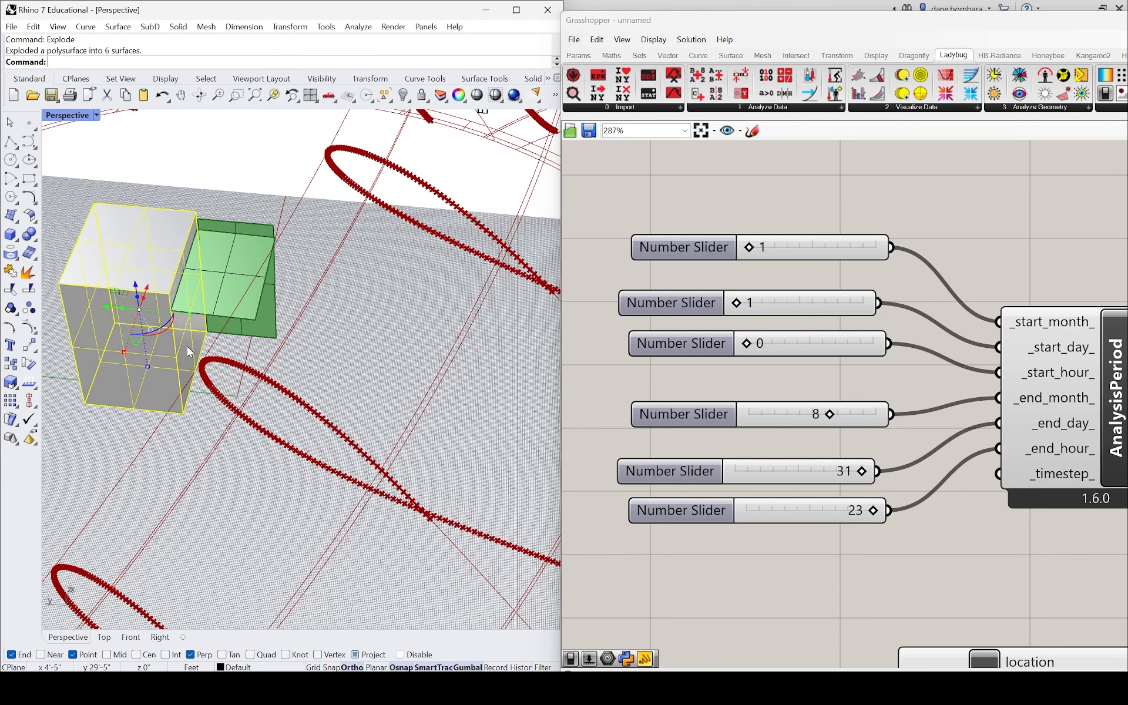
- Assign the box's front face, beneath the overhang, as the single geometry for the DirectSunHours _geometry input
{"action": "left_click", "coordinate": [192, 367]}
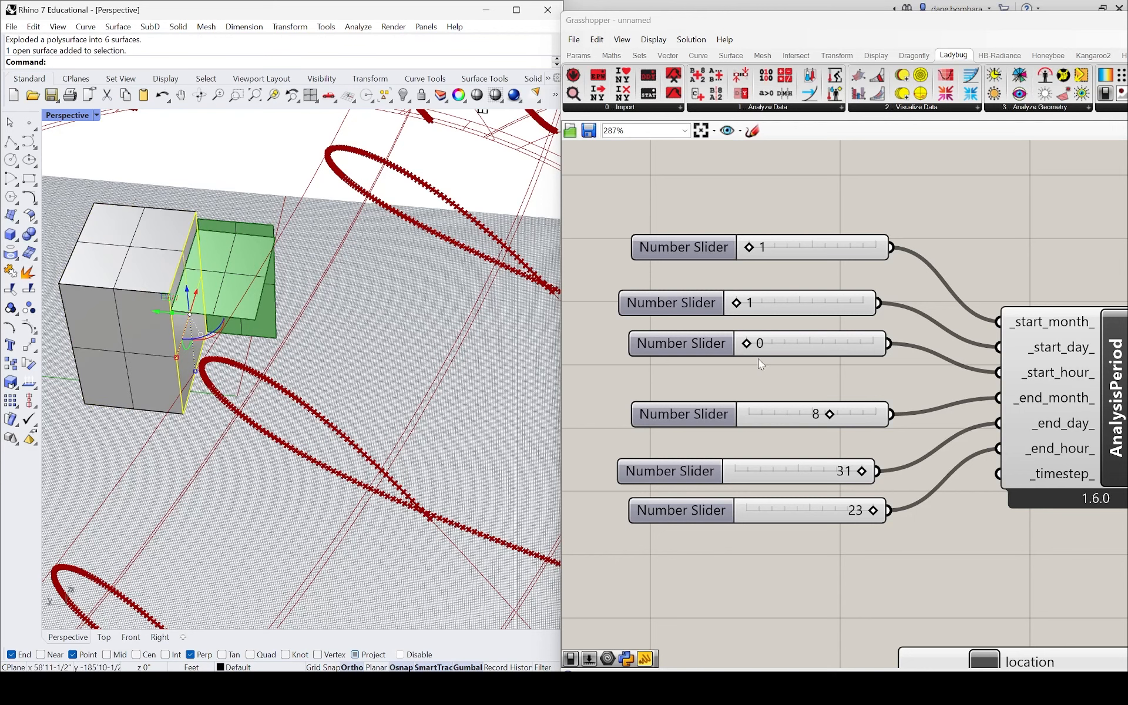
{"action": "scroll", "coordinate": [783, 310], "scroll_direction": "down", "scroll_amount": 3}
{"action": "scroll", "coordinate": [823, 368], "scroll_direction": "up", "scroll_amount": 3}
{"action": "scroll", "coordinate": [828, 350], "scroll_direction": "down", "scroll_amount": 8}
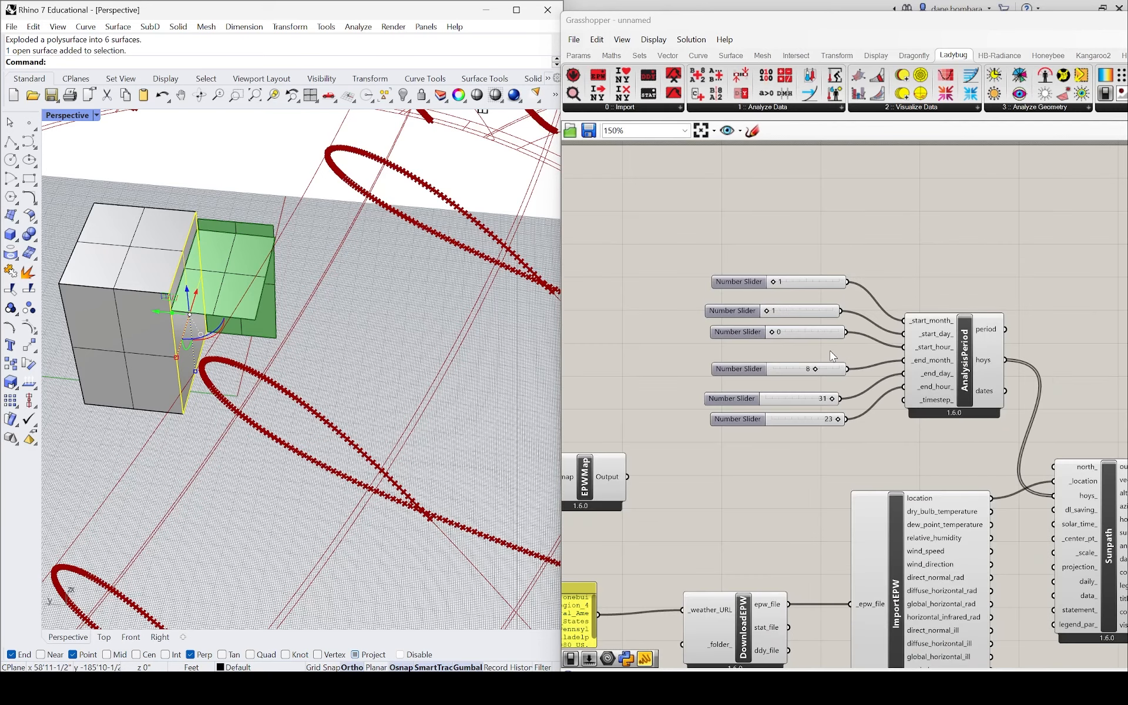
{"action": "scroll", "coordinate": [945, 462], "scroll_direction": "up", "scroll_amount": 6}
{"action": "left_click", "coordinate": [747, 493]}
{"action": "left_click_drag", "start_coordinate": [741, 473], "coordinate": [742, 449]}
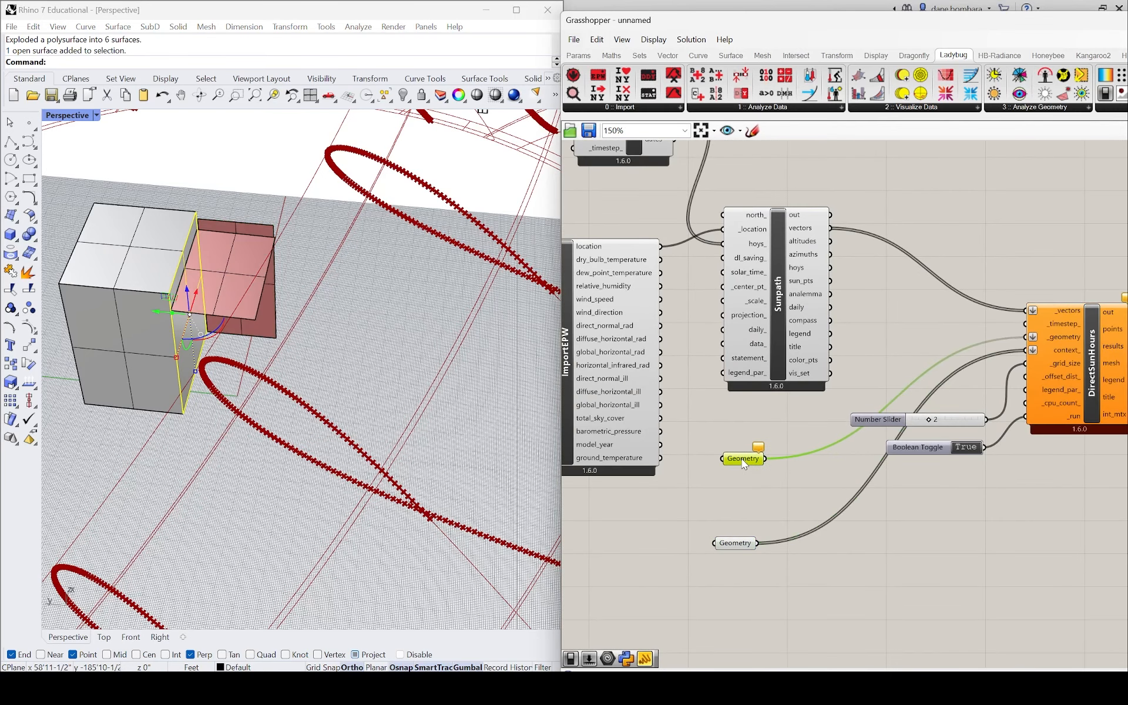
{"action": "right_click", "coordinate": [744, 449]}
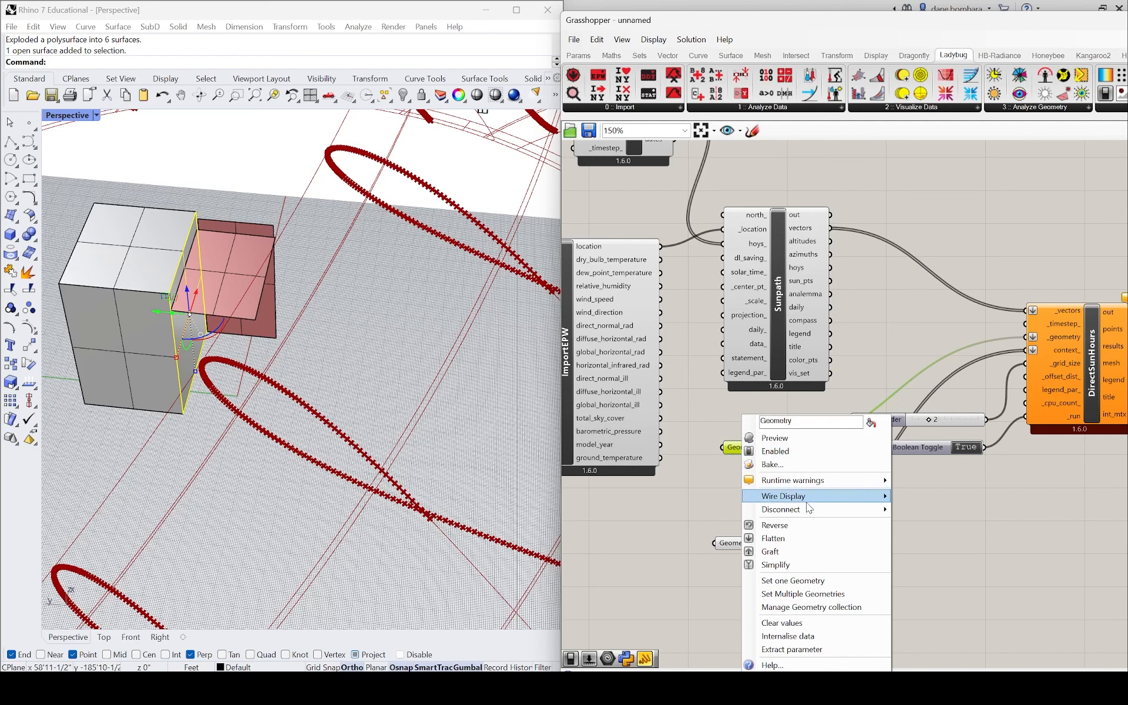
{"action": "left_click", "coordinate": [792, 580]}
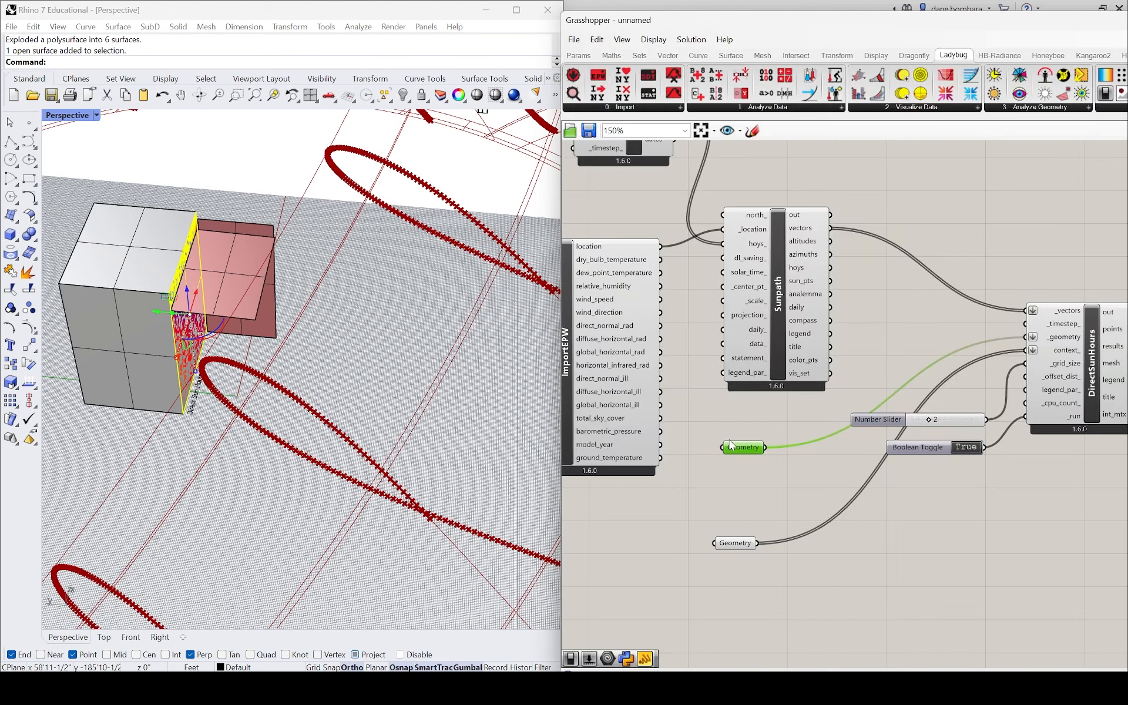
- Hide the box's front face and assign the other five box faces, overhang and side fin as multiple context geometries
{"action": "left_click", "coordinate": [750, 547]}
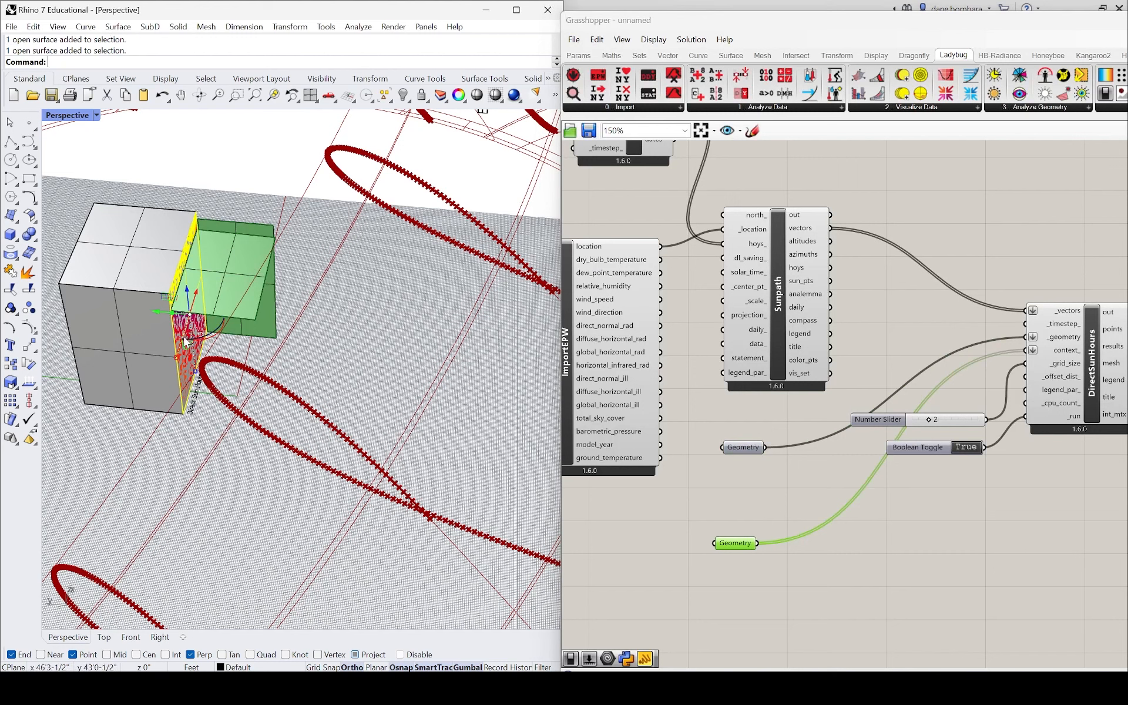
{"action": "key", "text": "ctrl+h"}
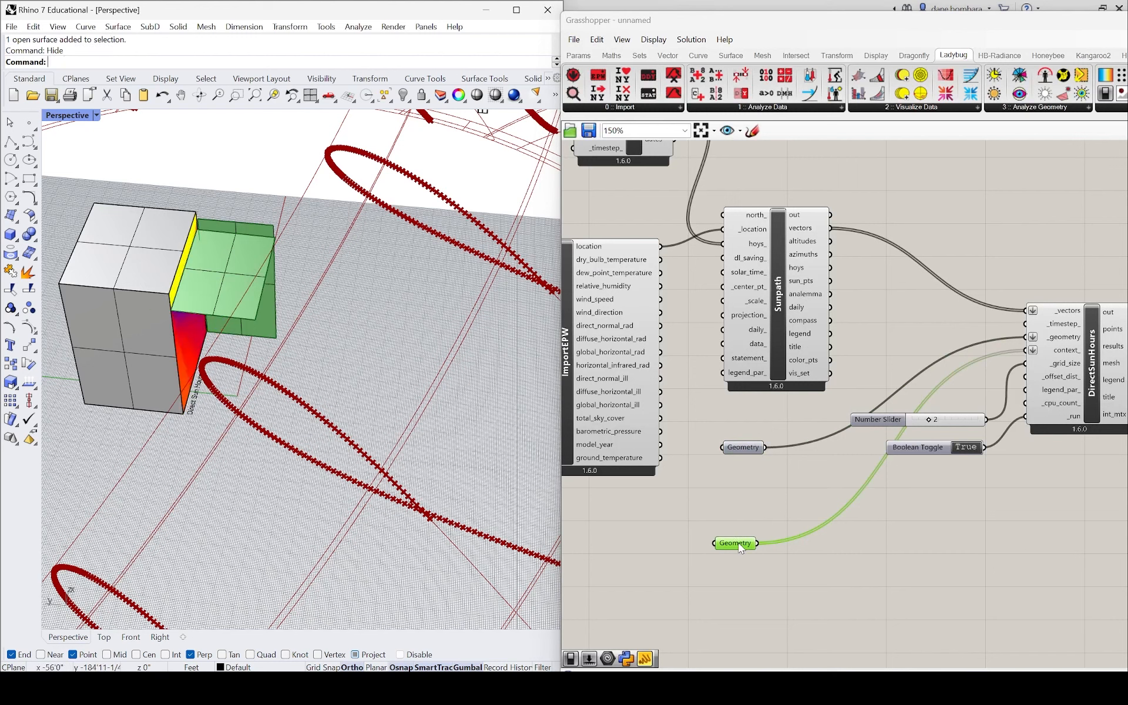
{"action": "left_click_drag", "start_coordinate": [749, 548], "coordinate": [749, 501]}
{"action": "right_click", "coordinate": [749, 501]}
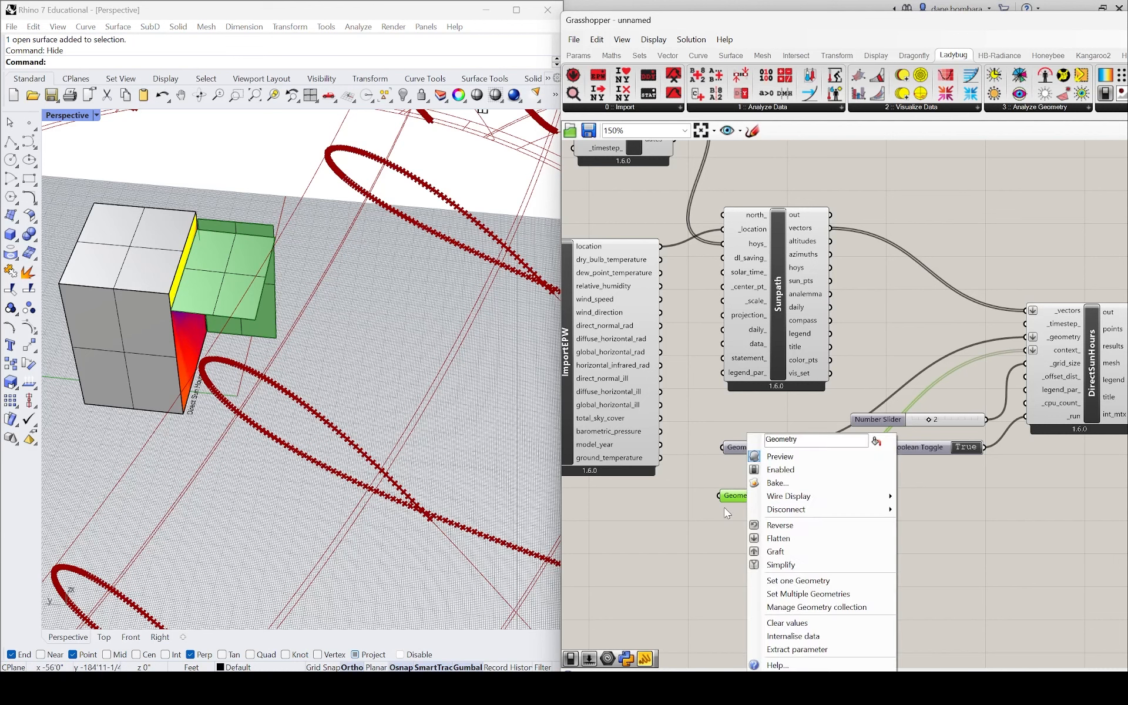
{"action": "left_click_drag", "start_coordinate": [285, 153], "coordinate": [78, 412]}
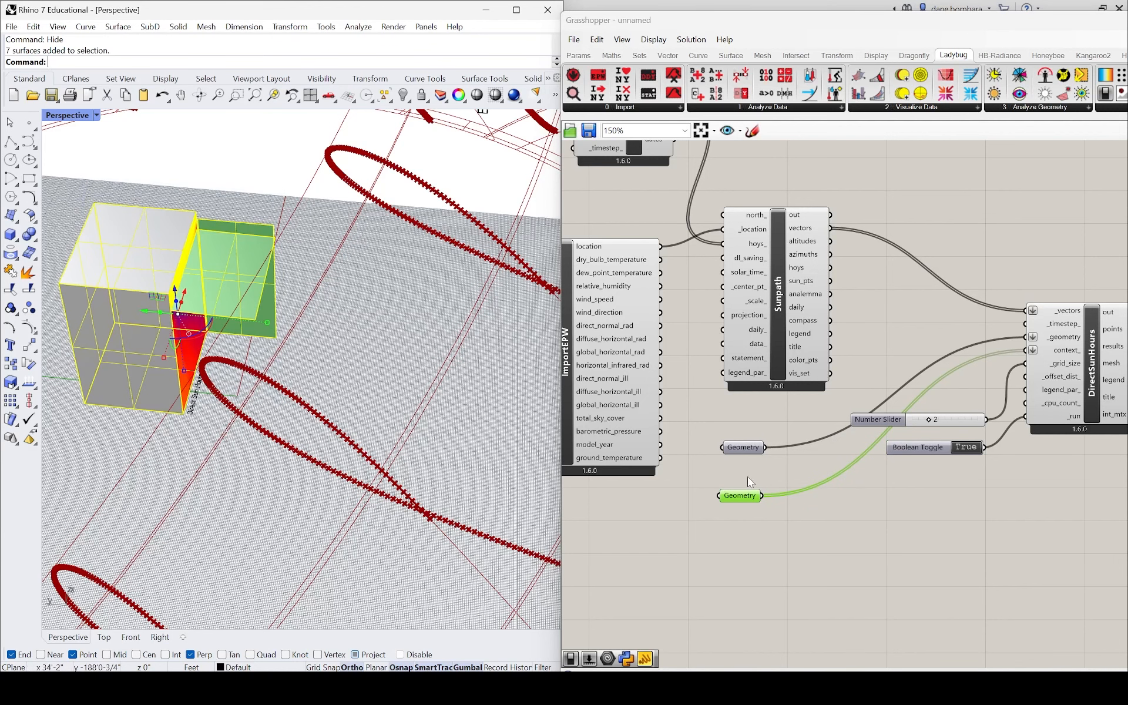
{"action": "right_click", "coordinate": [745, 497]}
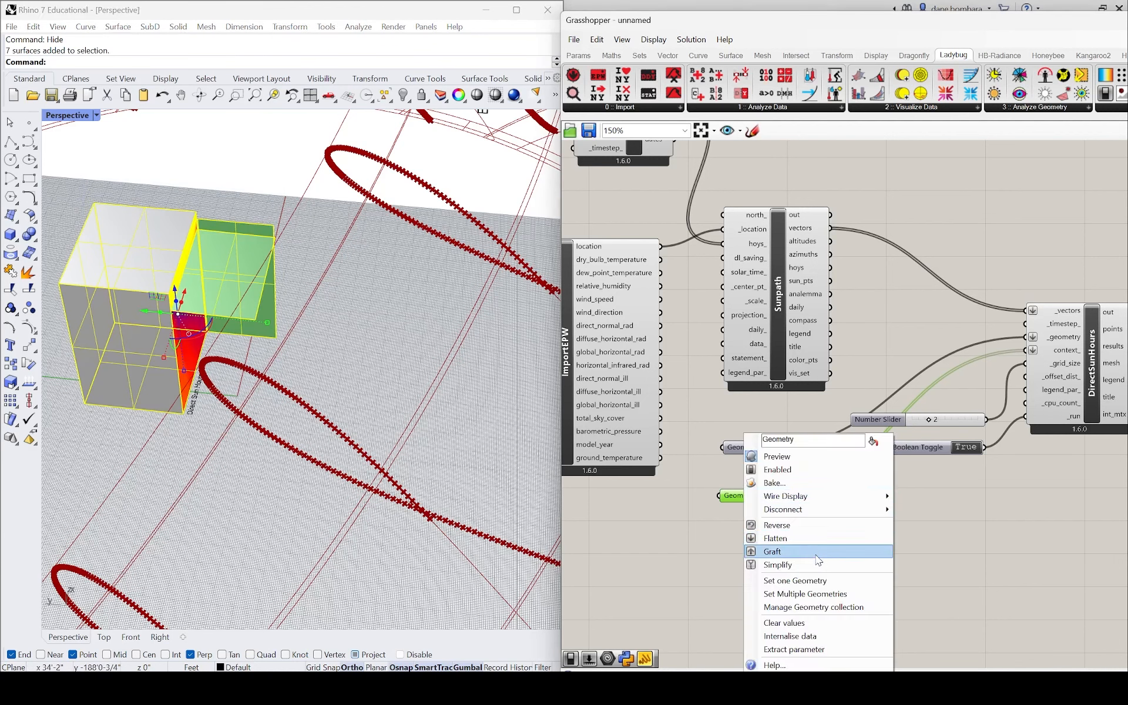
{"action": "left_click", "coordinate": [821, 594]}
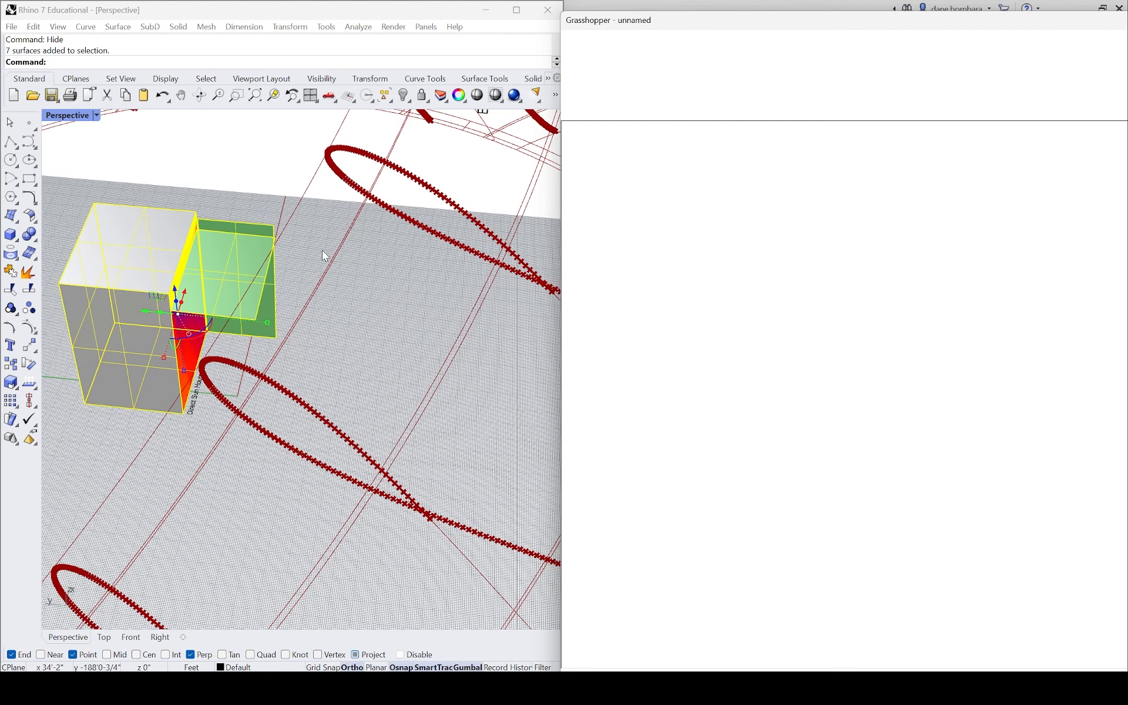
{"action": "key", "text": "Return"}
- Examine the direct sun hours coloring on the front face from several angles, including the areas around the overhang and side fin
{"action": "right_click_drag", "start_coordinate": [327, 250], "coordinate": [248, 266]}
{"action": "scroll", "coordinate": [256, 274], "scroll_direction": "up", "scroll_amount": 3}
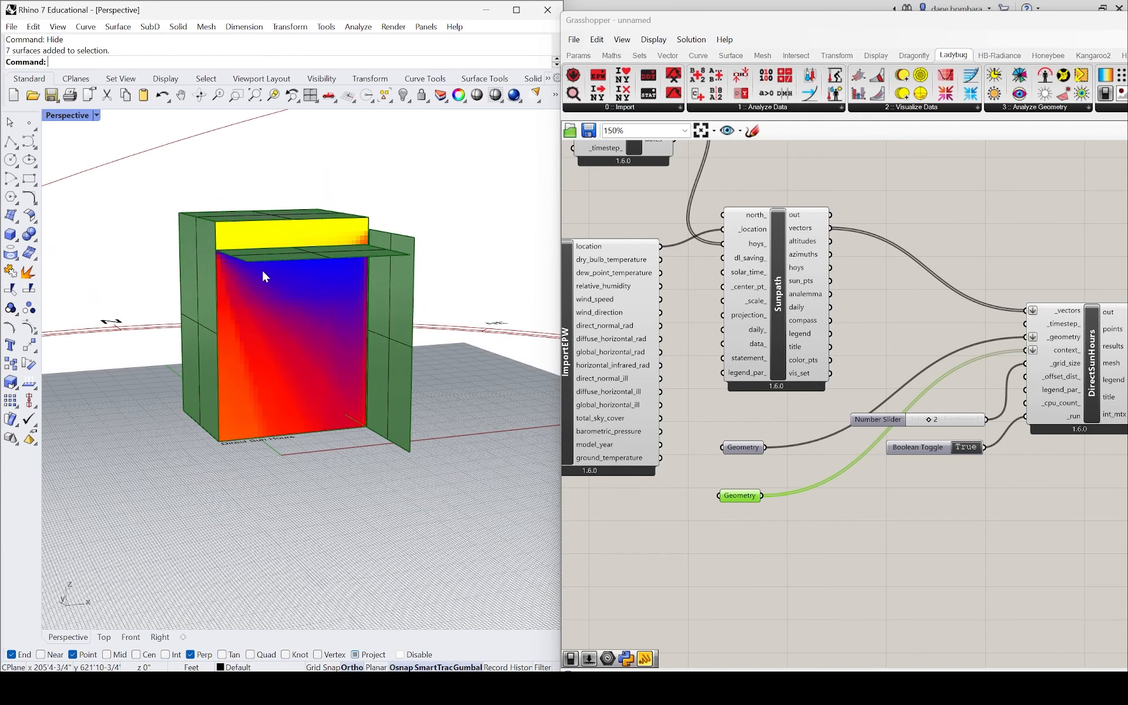
{"action": "scroll", "coordinate": [242, 245], "scroll_direction": "down", "scroll_amount": 5}
{"action": "right_click_drag", "start_coordinate": [236, 221], "coordinate": [238, 275]}
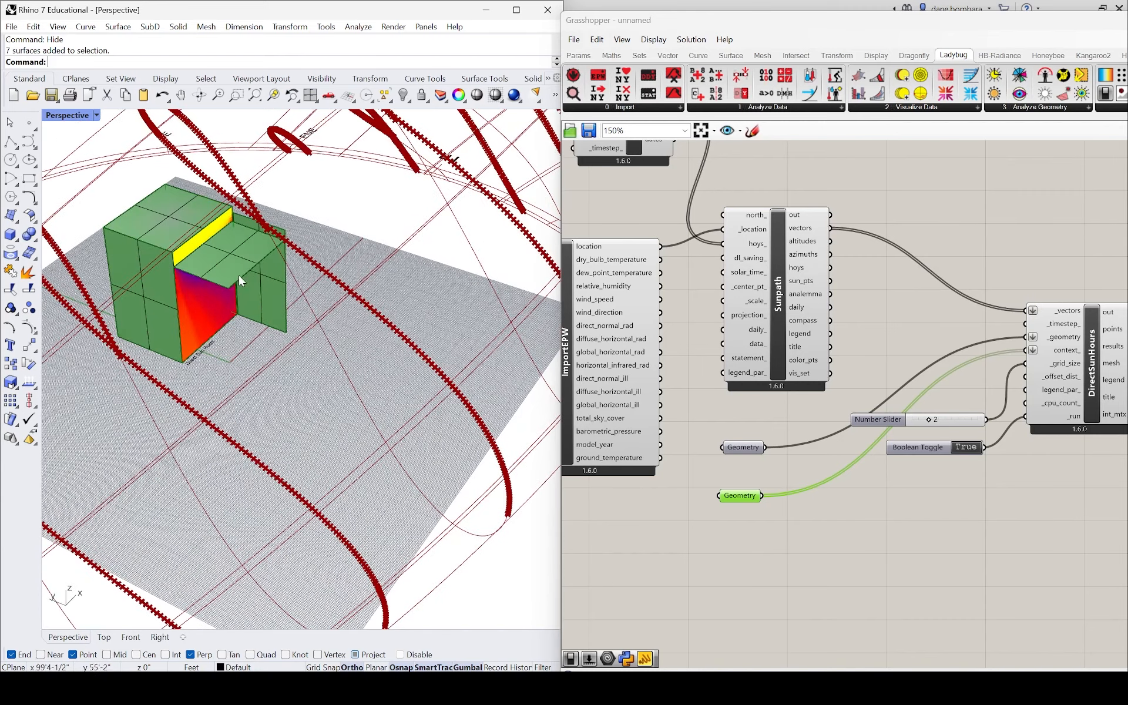
{"action": "left_click", "coordinate": [156, 249]}
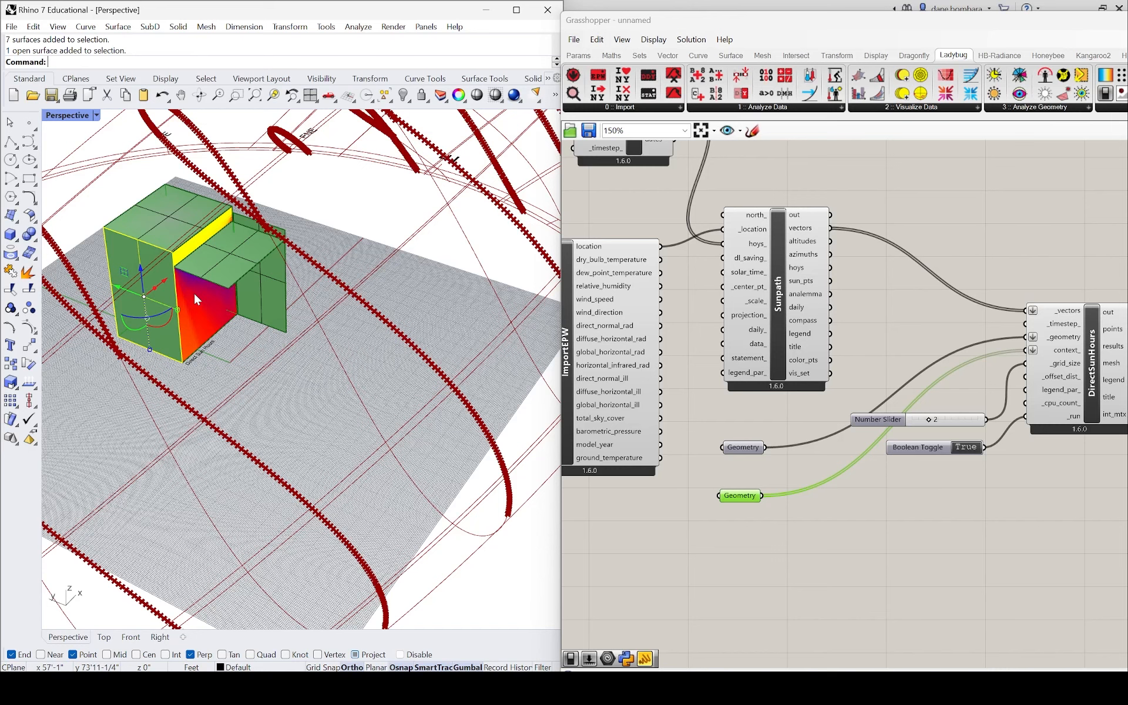
{"action": "scroll", "coordinate": [243, 317], "scroll_direction": "up", "scroll_amount": 4}
{"action": "right_click_drag", "start_coordinate": [243, 321], "coordinate": [235, 272]}
{"action": "scroll", "coordinate": [235, 272], "scroll_direction": "up", "scroll_amount": 5}
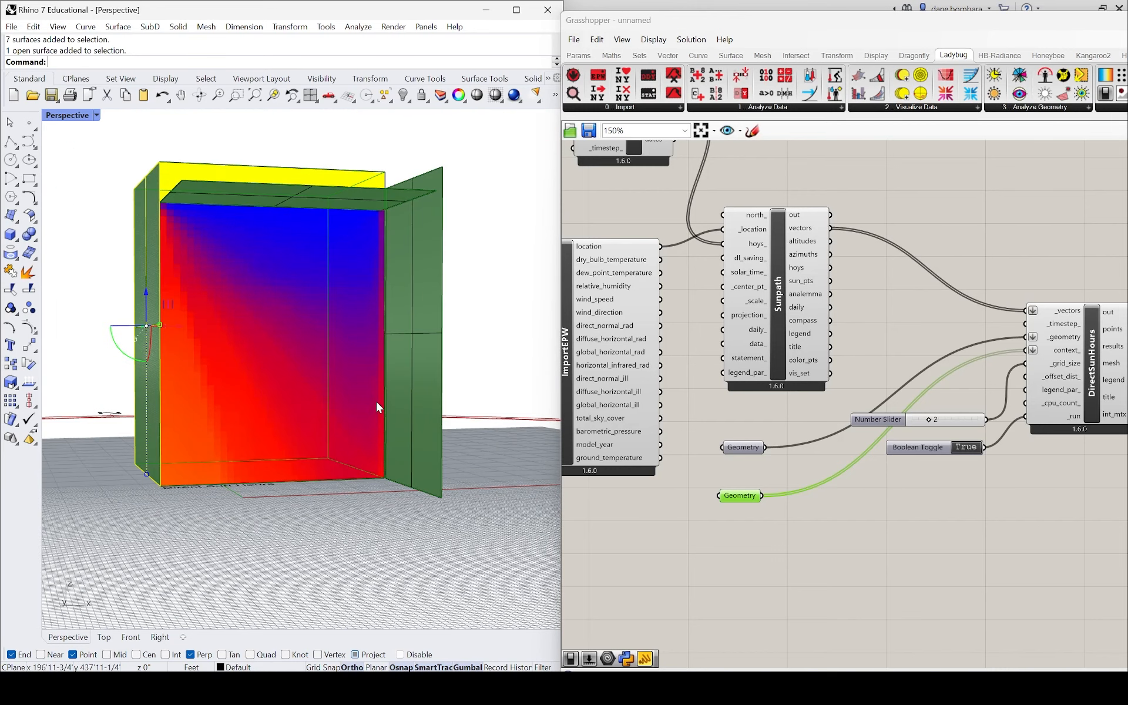
{"action": "scroll", "coordinate": [353, 399], "scroll_direction": "down", "scroll_amount": 5}
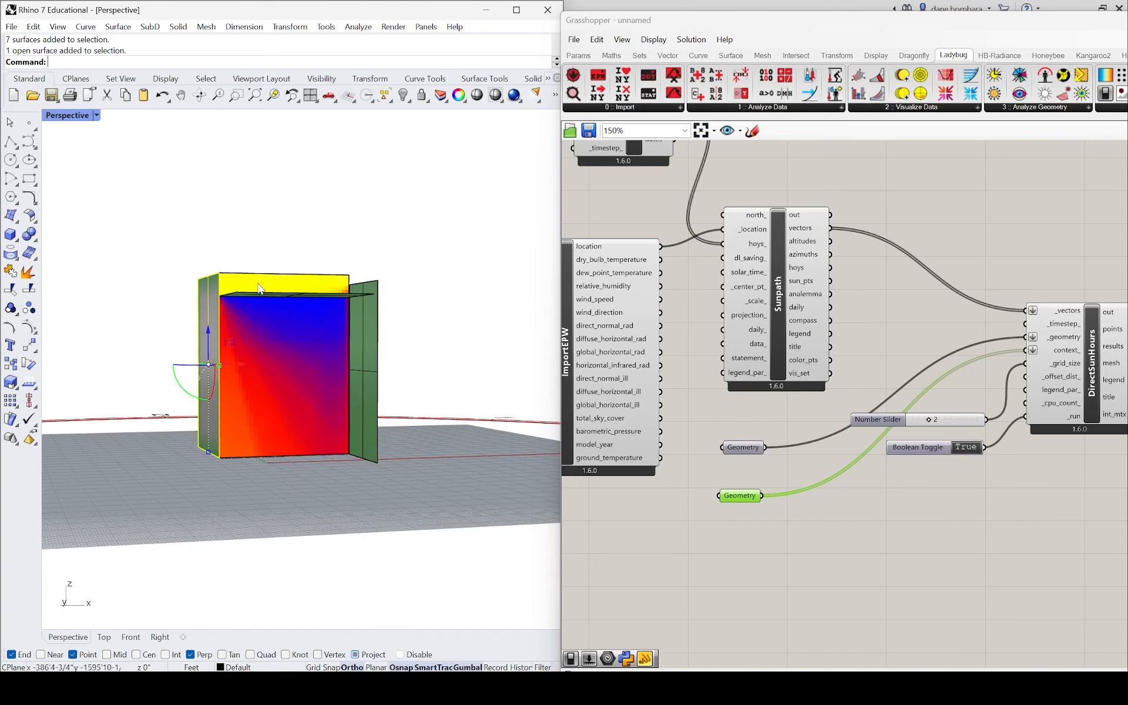
- Shorten the horizontal overhang by moving its outer edge toward the box's front face
{"action": "right_click_drag", "start_coordinate": [247, 276], "coordinate": [304, 329]}
{"action": "left_click", "coordinate": [276, 315], "text": "ctrl+shift"}
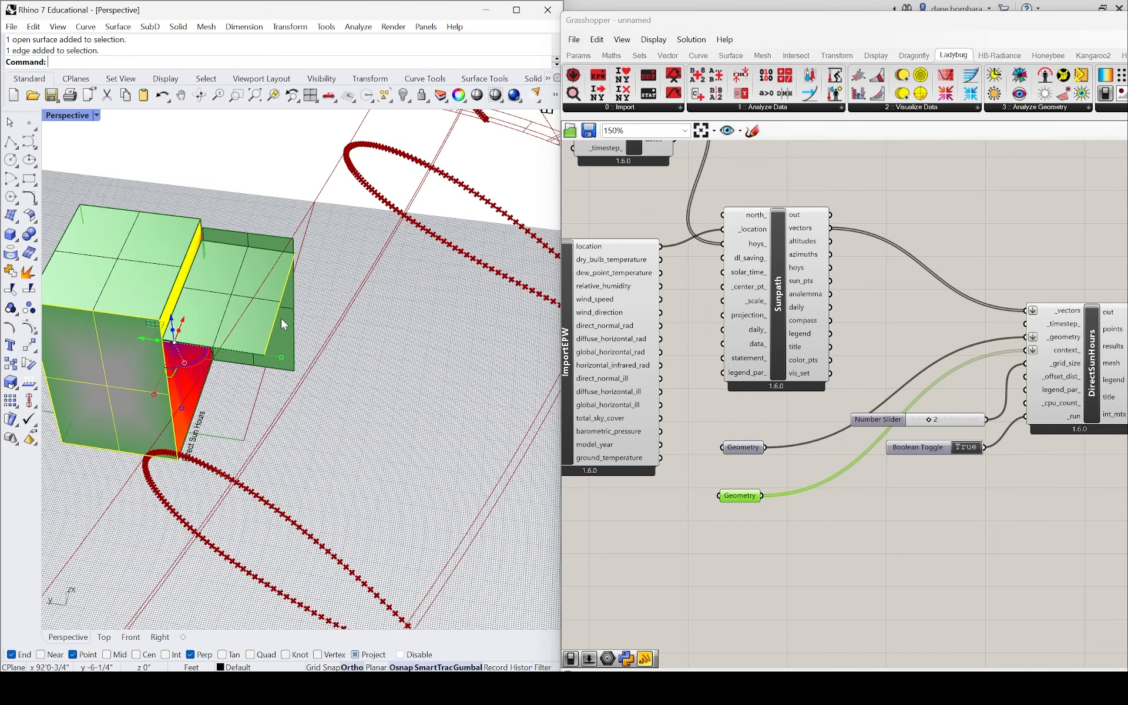
{"action": "key", "text": "Escape"}
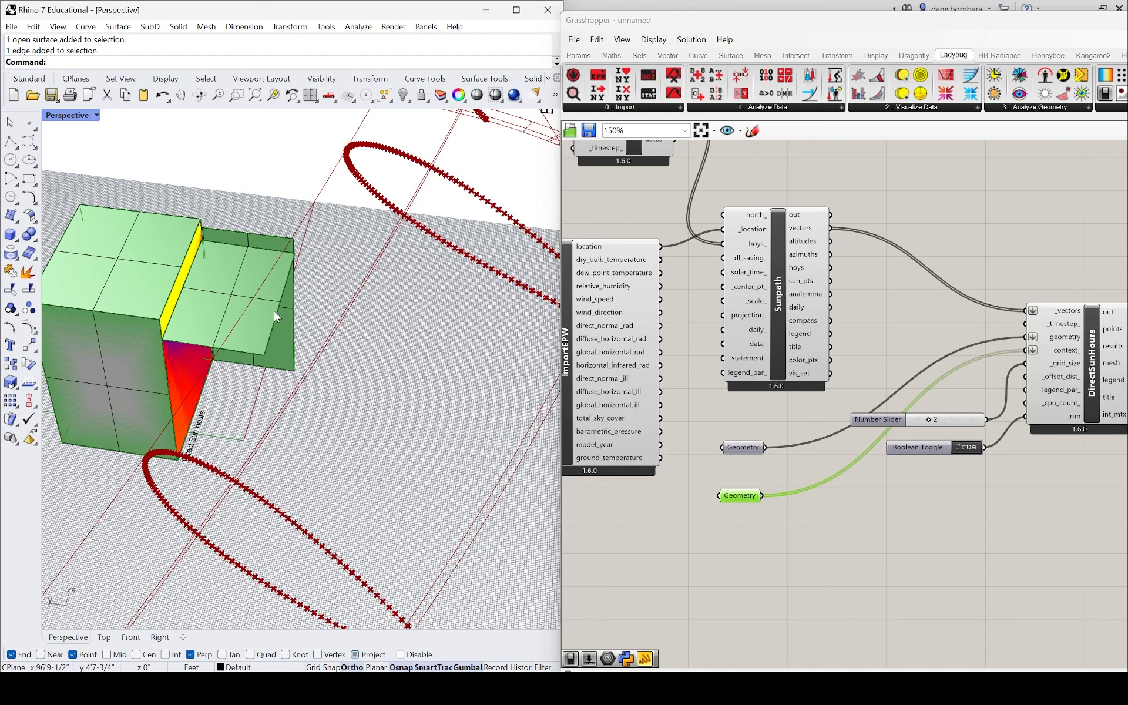
{"action": "left_click", "coordinate": [275, 311], "text": "ctrl+shift"}
{"action": "left_click_drag", "start_coordinate": [253, 298], "coordinate": [187, 291]}
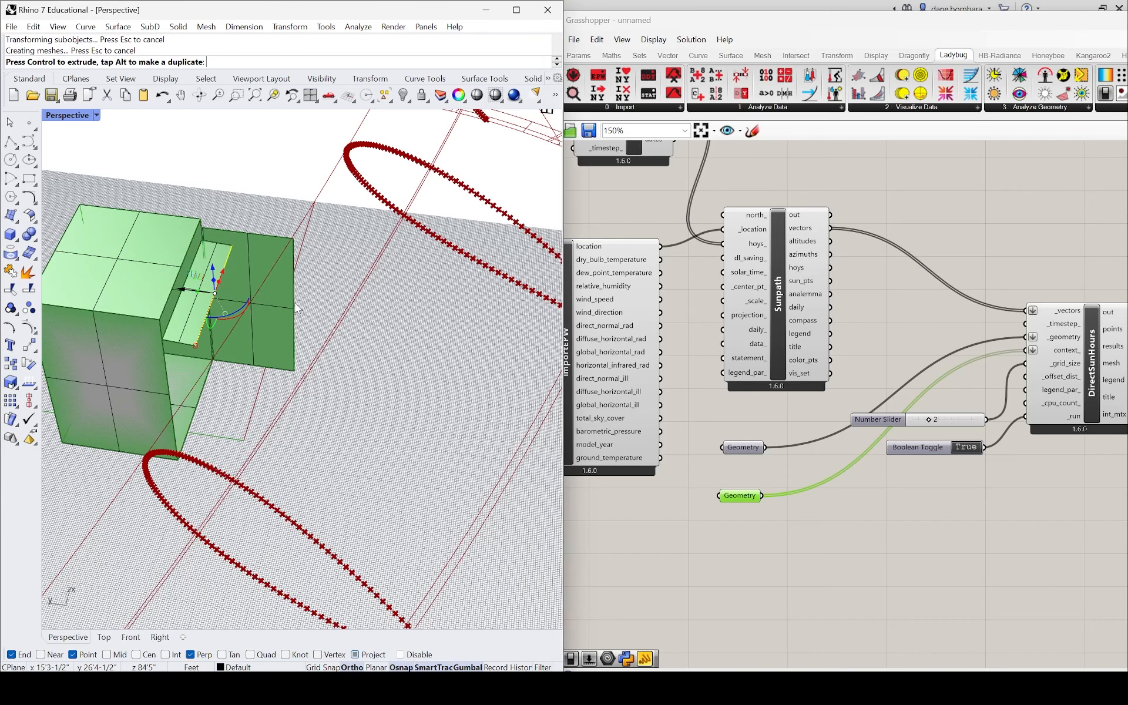
{"action": "left_click", "coordinate": [364, 385]}
- Examine the updated direct sun hours coloring on the front face beneath the shortened overhang
{"action": "scroll", "coordinate": [363, 392], "scroll_direction": "up", "scroll_amount": 2}
{"action": "right_click_drag", "start_coordinate": [363, 392], "coordinate": [252, 350]}
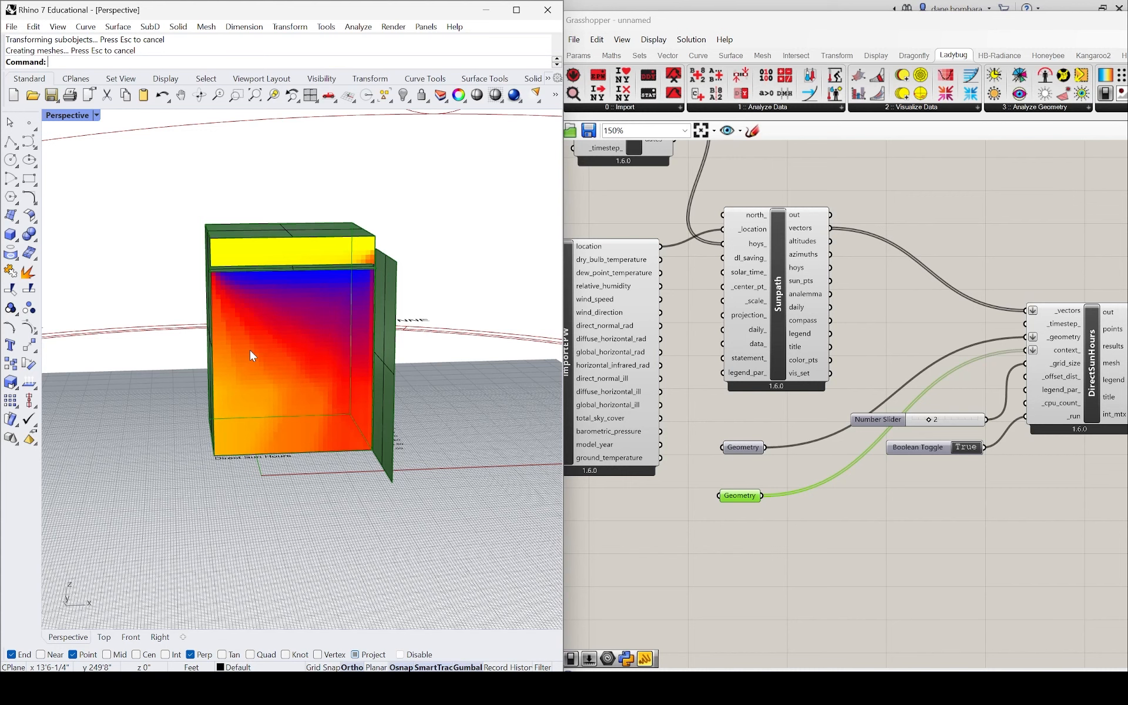
{"action": "scroll", "coordinate": [189, 360], "scroll_direction": "down", "scroll_amount": 2}
{"action": "scroll", "coordinate": [191, 354], "scroll_direction": "up", "scroll_amount": 2}
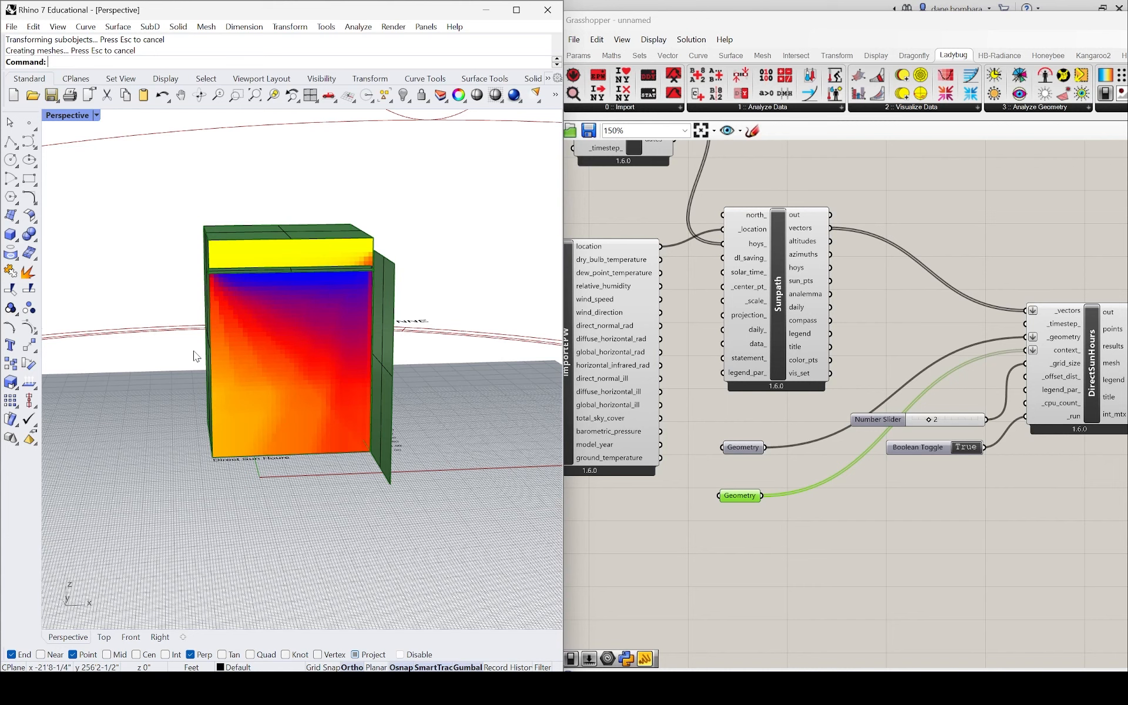
{"action": "scroll", "coordinate": [213, 366], "scroll_direction": "up", "scroll_amount": 2}
{"action": "right_click_drag", "start_coordinate": [221, 362], "coordinate": [265, 359]}
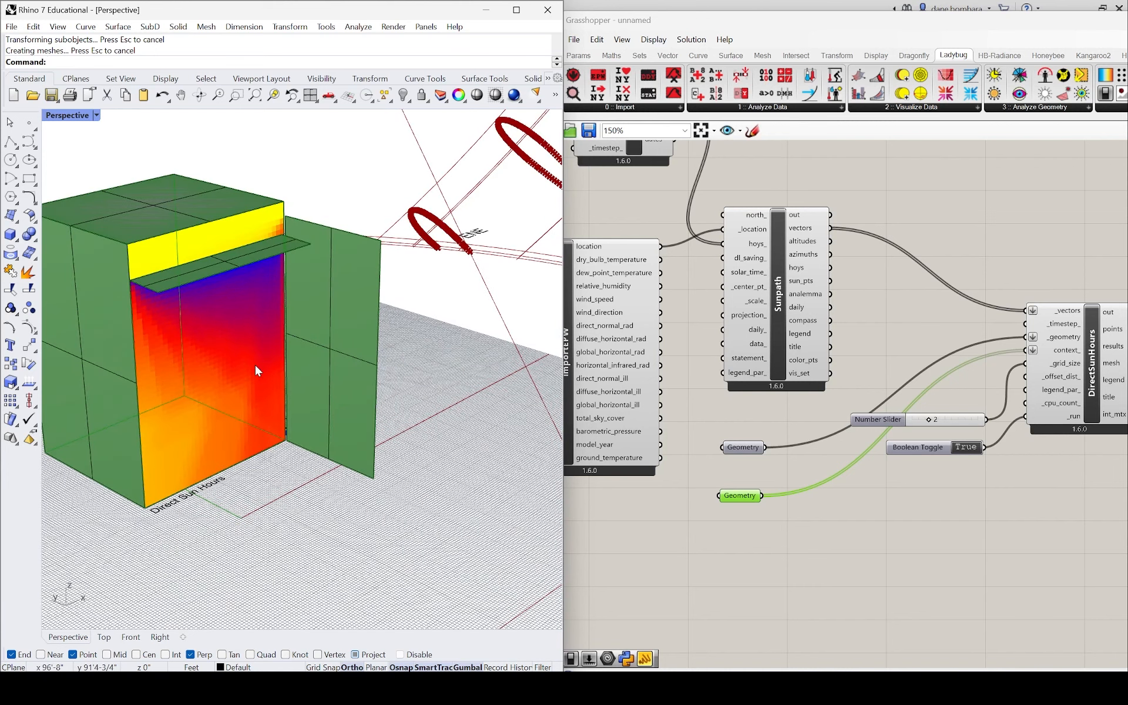
{"action": "left_click", "coordinate": [235, 377]}
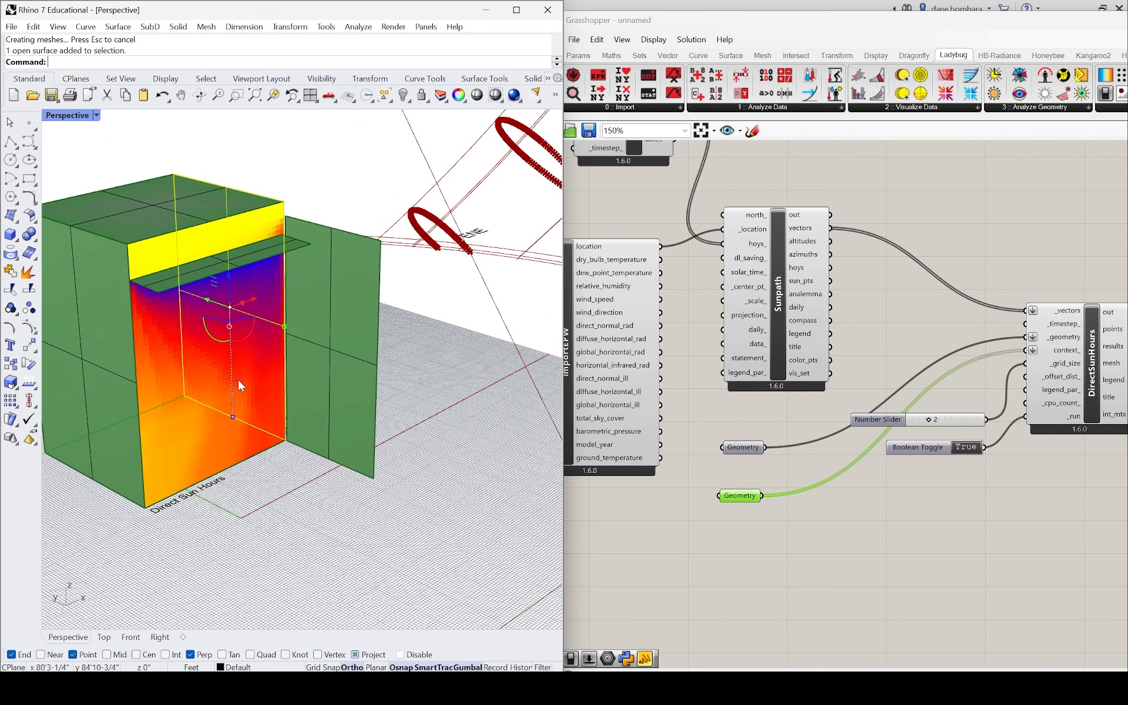
{"action": "left_click", "coordinate": [193, 446]}
{"action": "left_click", "coordinate": [449, 534]}
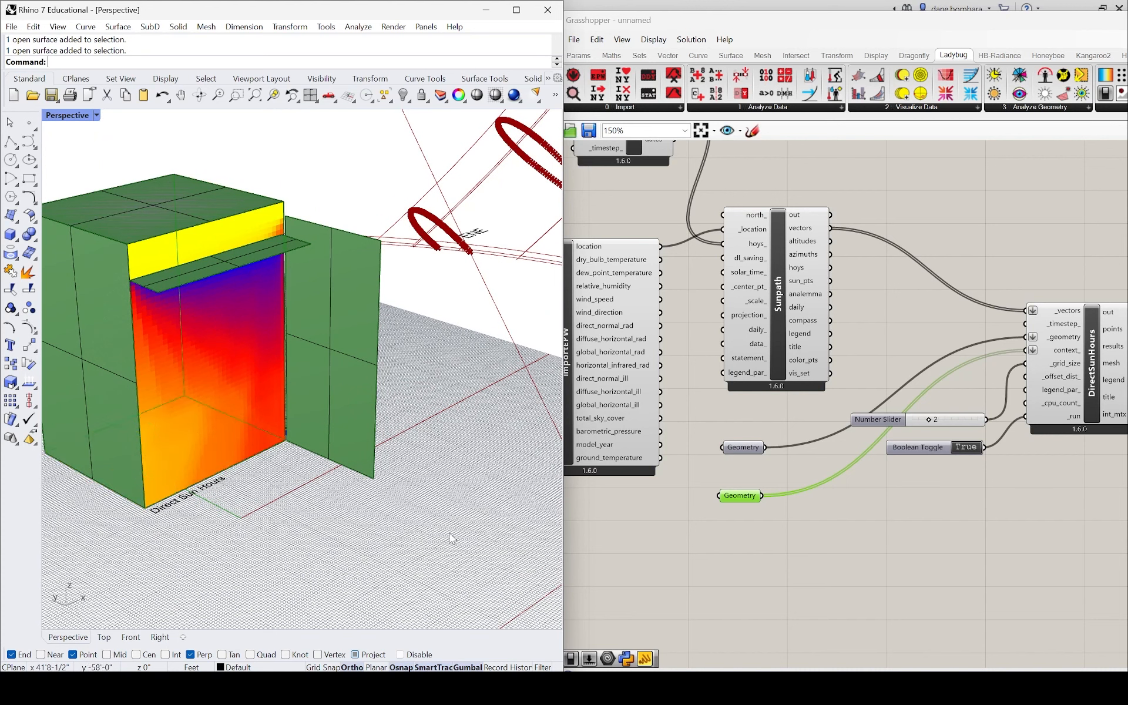
- Unhide the box's front face and delete it, leaving the box open at the front
{"action": "type", "text": "show"}
{"action": "key", "text": "Return"}
{"action": "left_click_drag", "start_coordinate": [153, 434], "coordinate": [176, 437]}
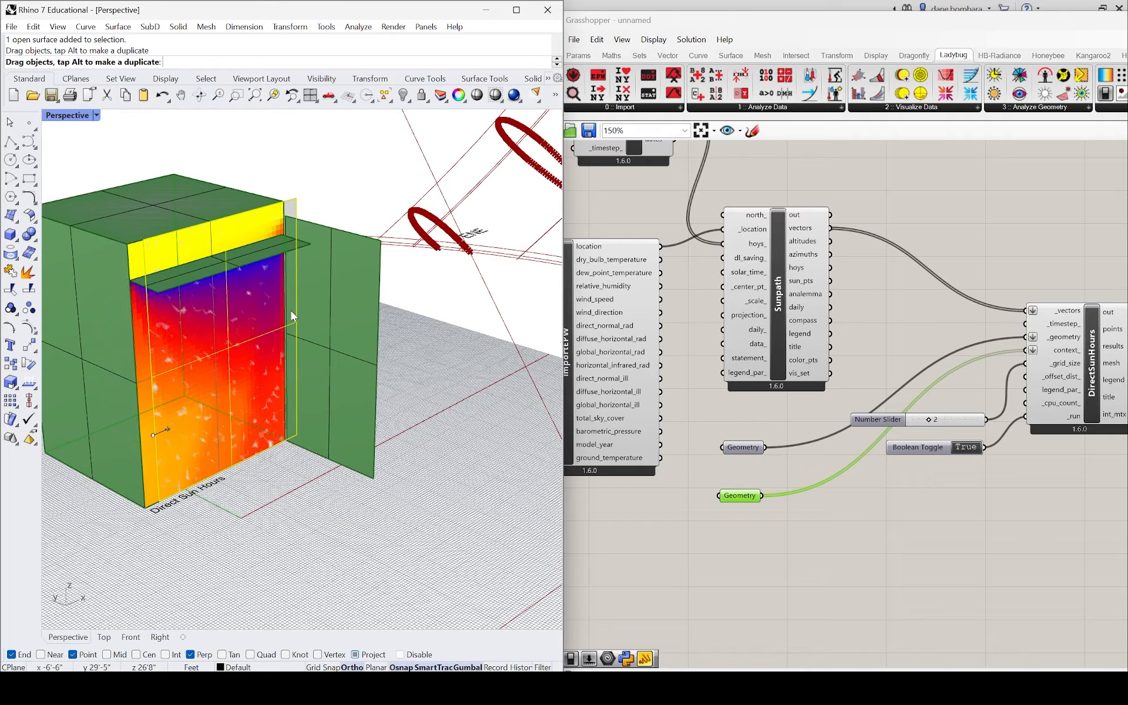
{"action": "key", "text": "Delete"}
{"action": "right_click_drag", "start_coordinate": [302, 323], "coordinate": [276, 405]}
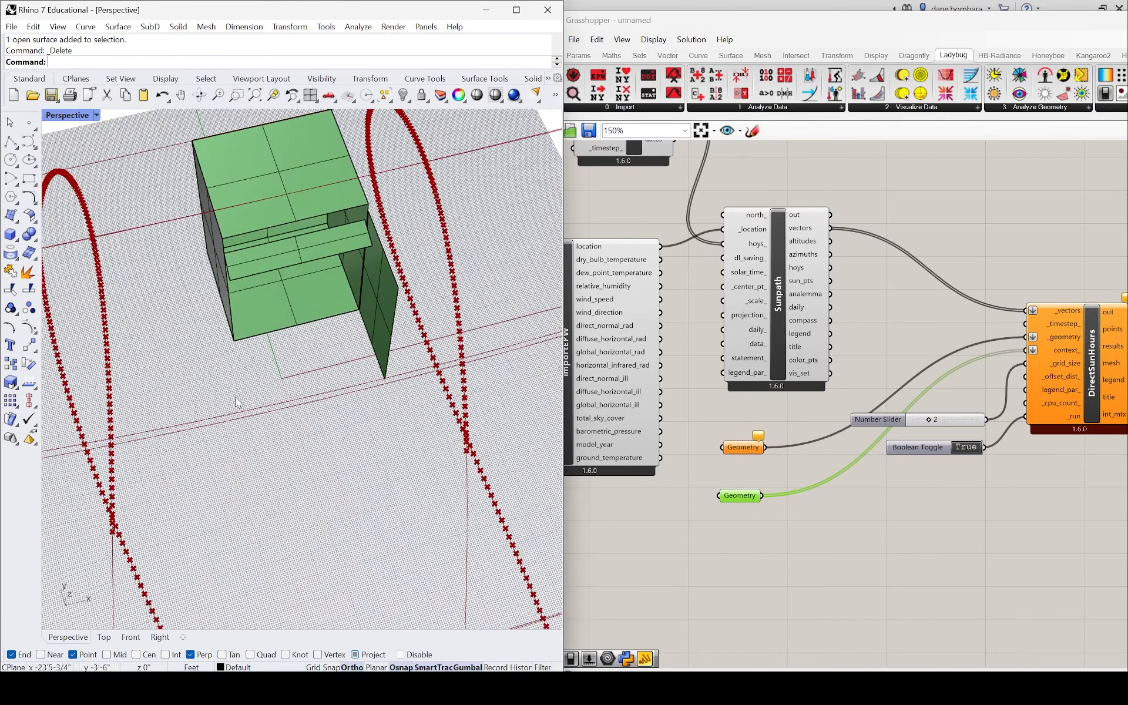
{"action": "scroll", "coordinate": [270, 302], "scroll_direction": "up", "scroll_amount": 3}
{"action": "right_click_drag", "start_coordinate": [272, 335], "coordinate": [322, 282]}
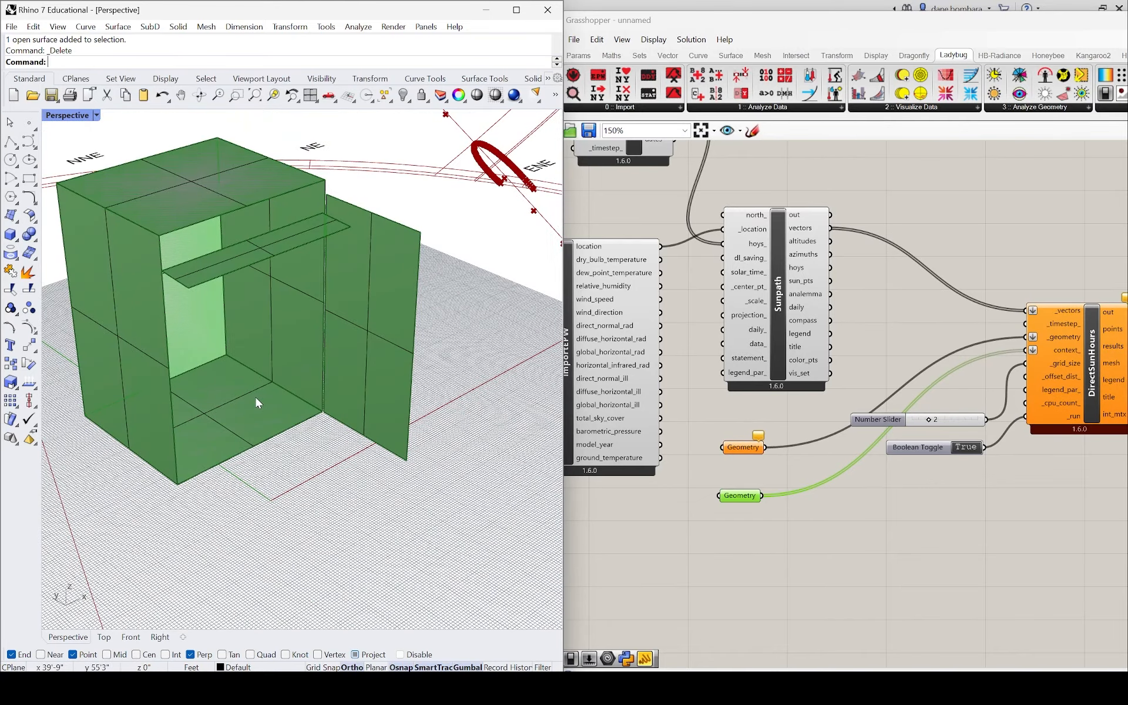
- Set the box's floor surface as the single analysis geometry for the direct sun hours study
{"action": "left_click", "coordinate": [212, 411]}
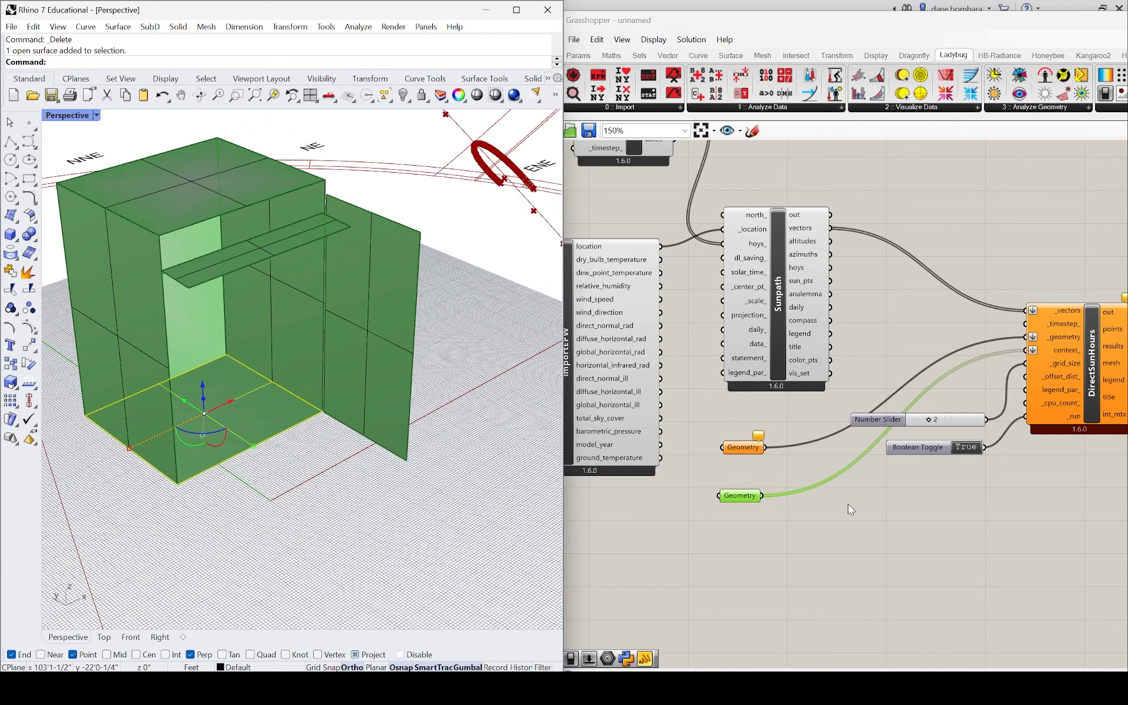
{"action": "scroll", "coordinate": [738, 467], "scroll_direction": "up", "scroll_amount": 4}
{"action": "left_click", "coordinate": [738, 472]}
{"action": "scroll", "coordinate": [738, 480], "scroll_direction": "down", "scroll_amount": 4}
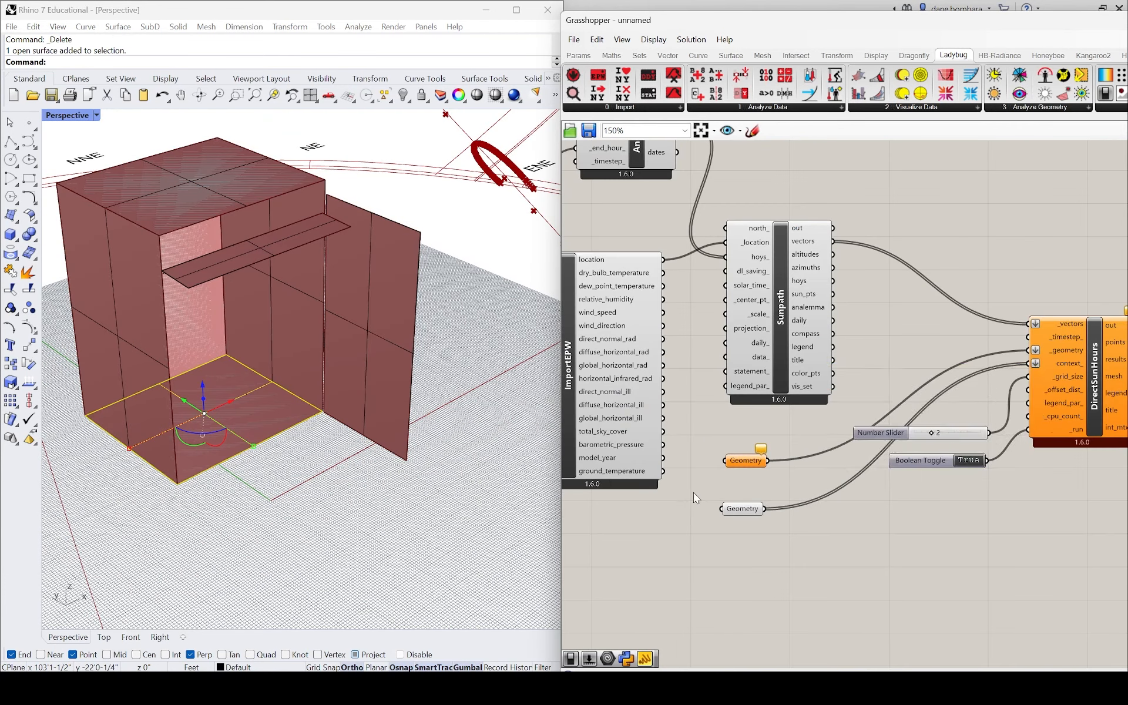
{"action": "scroll", "coordinate": [755, 456], "scroll_direction": "up", "scroll_amount": 2}
{"action": "right_click", "coordinate": [767, 454]}
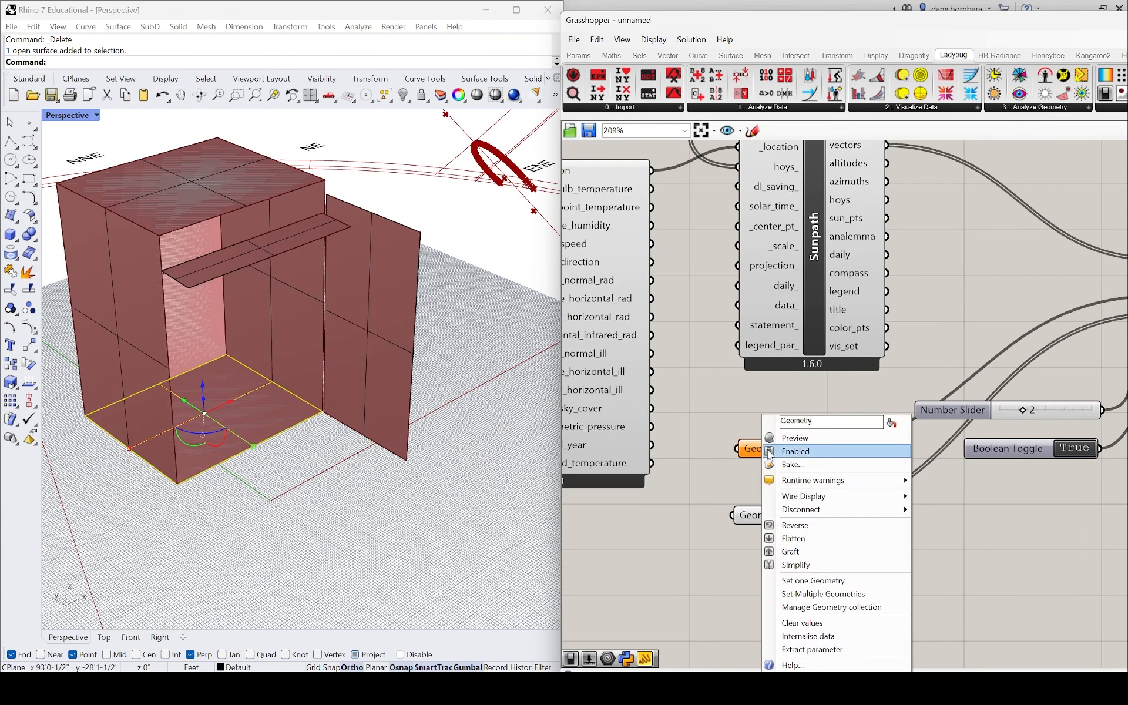
{"action": "left_click", "coordinate": [775, 580]}
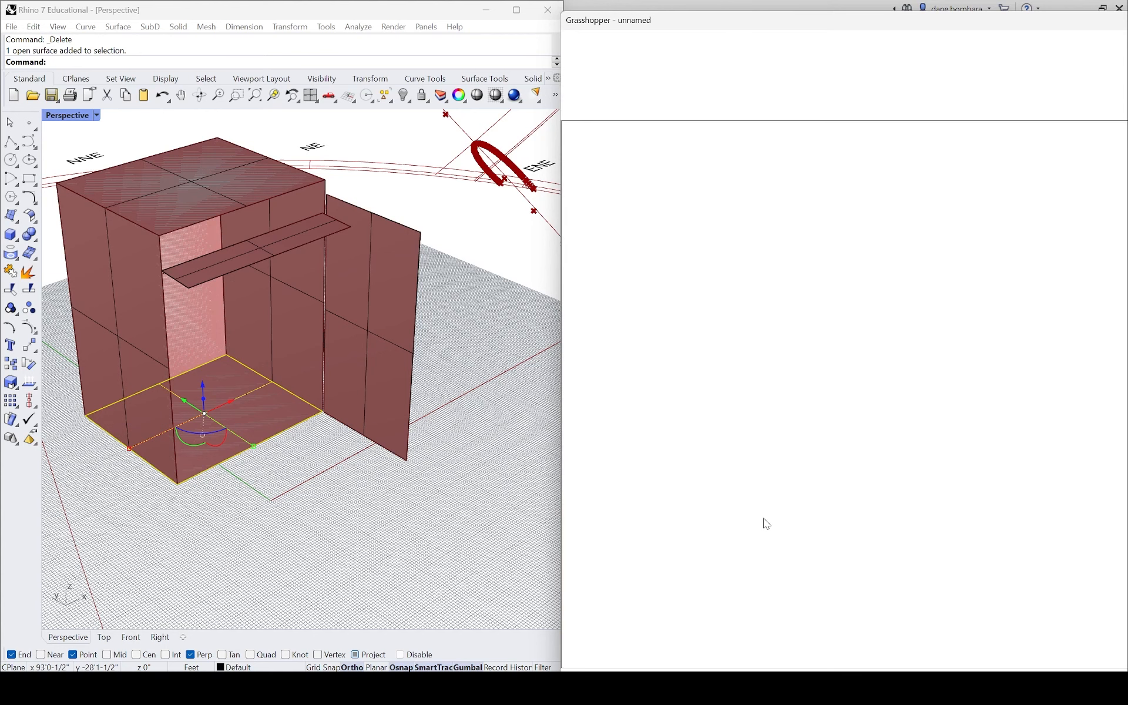
{"action": "scroll", "coordinate": [433, 267], "scroll_direction": "down", "scroll_amount": 3}
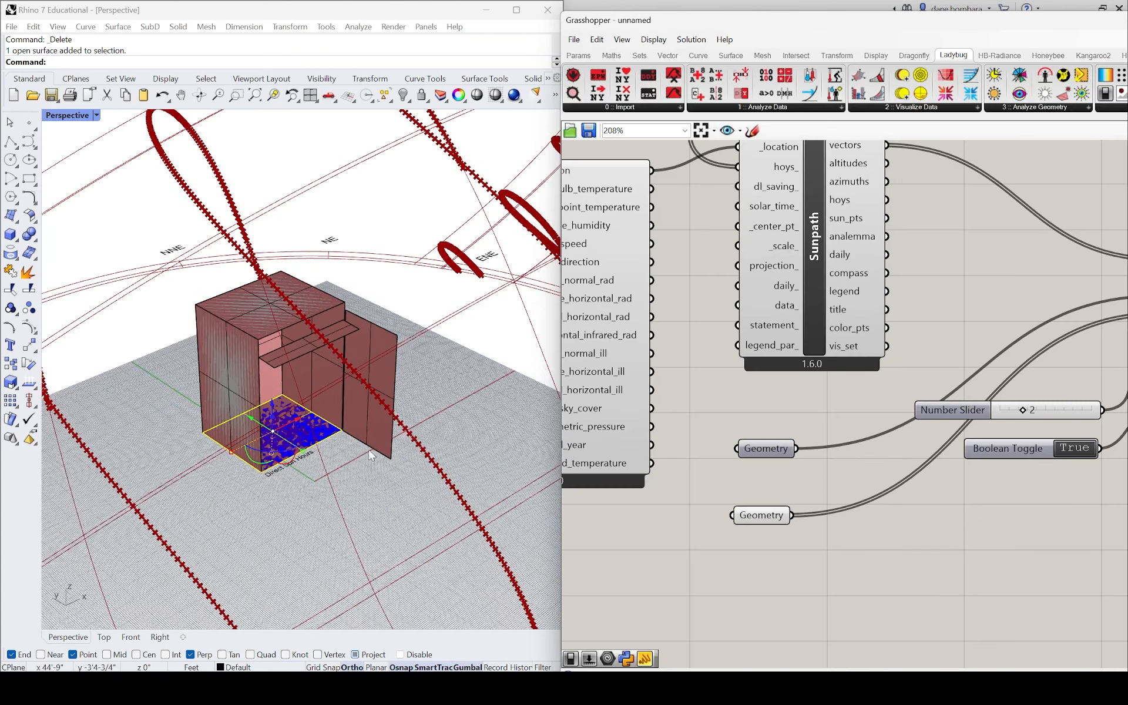
- Assign the remaining box walls, roof, overhang and side fin as multiple context geometries
{"action": "left_click_drag", "start_coordinate": [432, 262], "coordinate": [190, 400]}
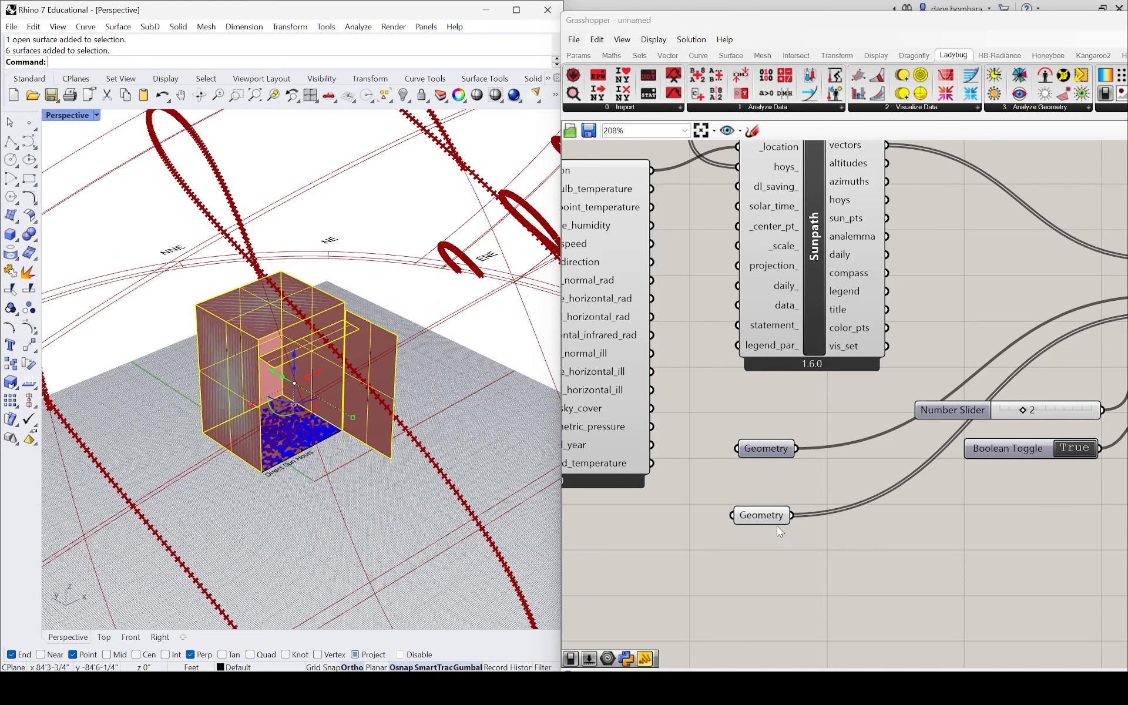
{"action": "right_click", "coordinate": [766, 513]}
{"action": "left_click", "coordinate": [760, 519]}
{"action": "right_click", "coordinate": [760, 519]}
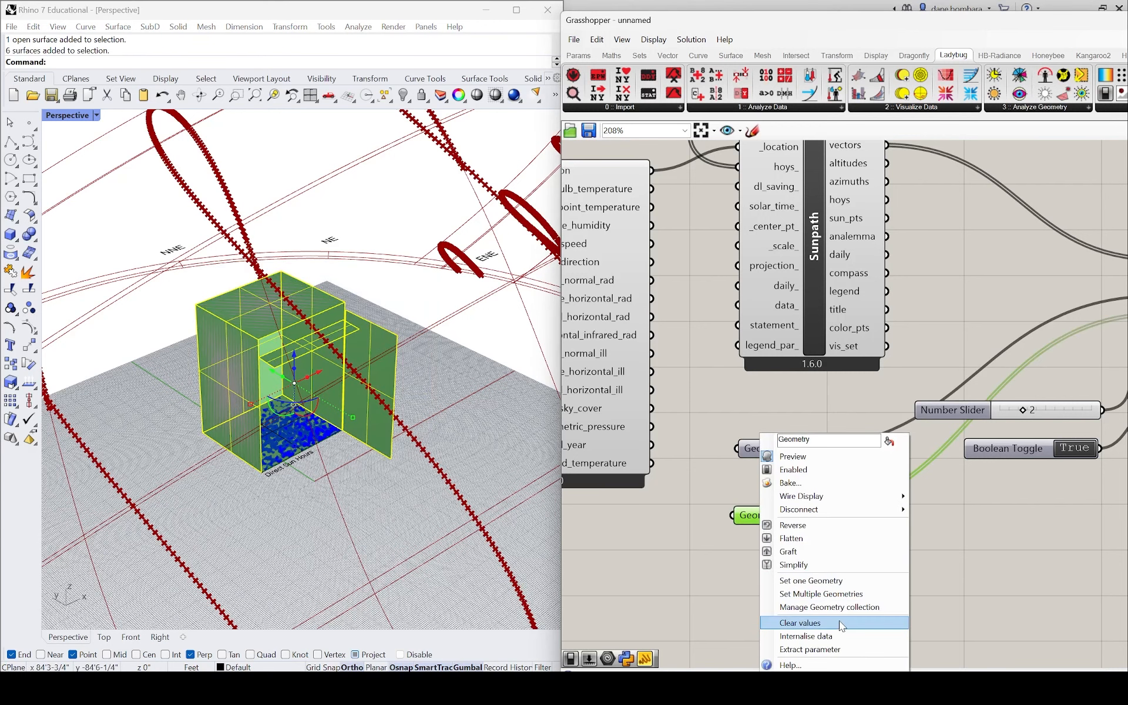
{"action": "left_click", "coordinate": [839, 595]}
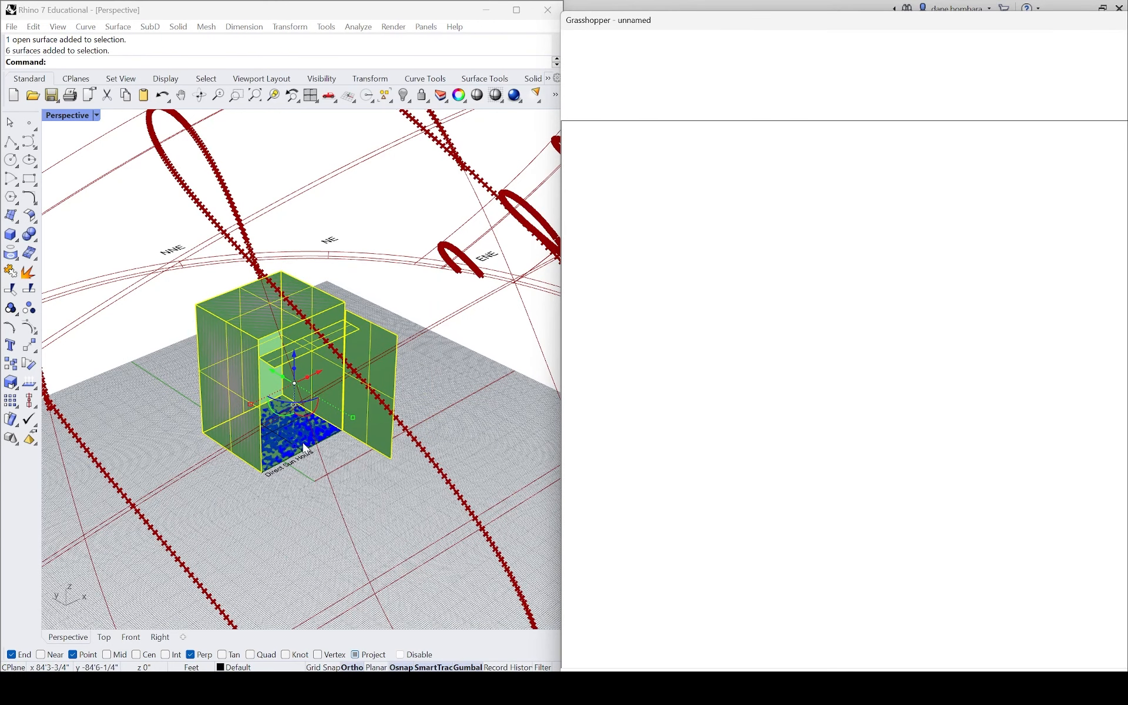
{"action": "key", "text": "Return"}
- Examine the direct sun hours coloring on the box's floor from several angles, including against the sun path
{"action": "scroll", "coordinate": [301, 448], "scroll_direction": "up", "scroll_amount": 10}
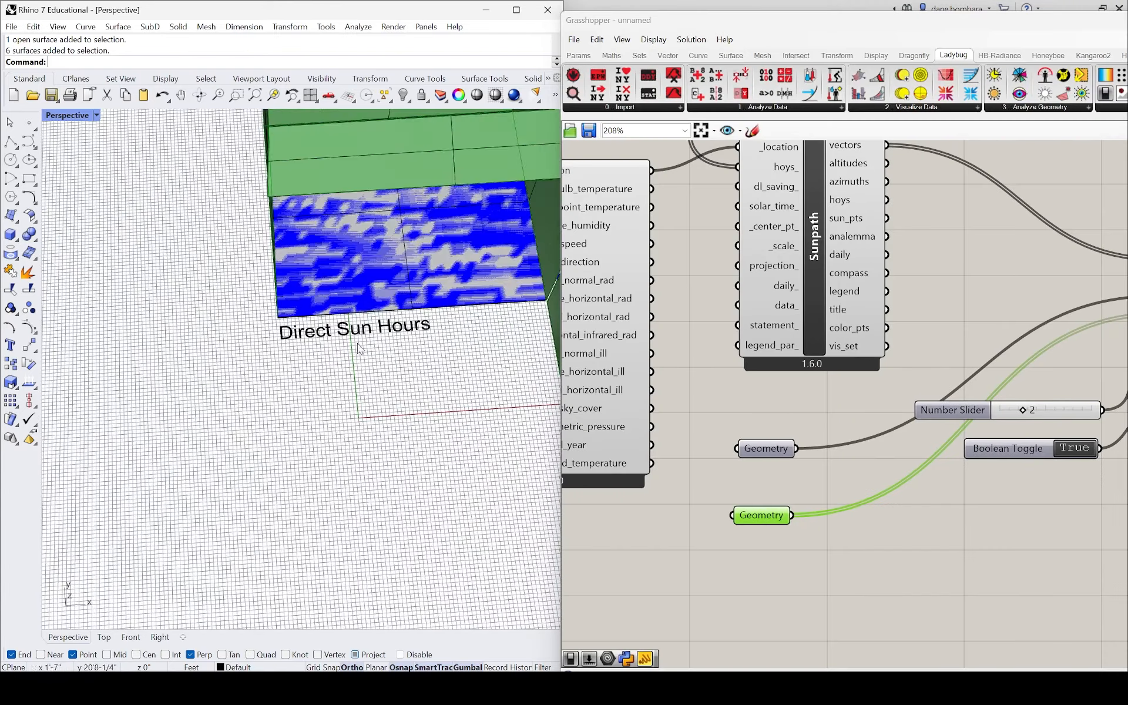
{"action": "right_click_drag", "start_coordinate": [338, 352], "coordinate": [355, 414]}
{"action": "scroll", "coordinate": [308, 372], "scroll_direction": "down", "scroll_amount": 6}
{"action": "scroll", "coordinate": [355, 414], "scroll_direction": "up", "scroll_amount": 4}
{"action": "scroll", "coordinate": [699, 379], "scroll_direction": "down", "scroll_amount": 2}
{"action": "scroll", "coordinate": [204, 355], "scroll_direction": "down", "scroll_amount": 12}
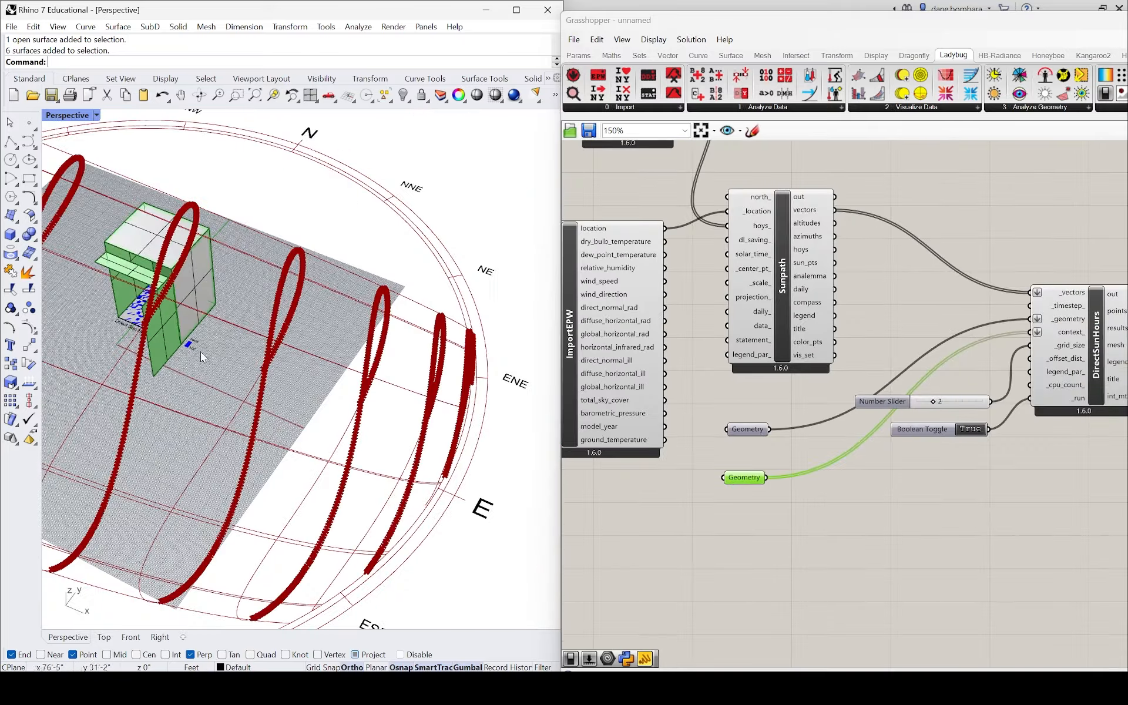
{"action": "right_click_drag", "start_coordinate": [197, 357], "coordinate": [260, 329]}
{"action": "scroll", "coordinate": [261, 329], "scroll_direction": "up", "scroll_amount": 8}
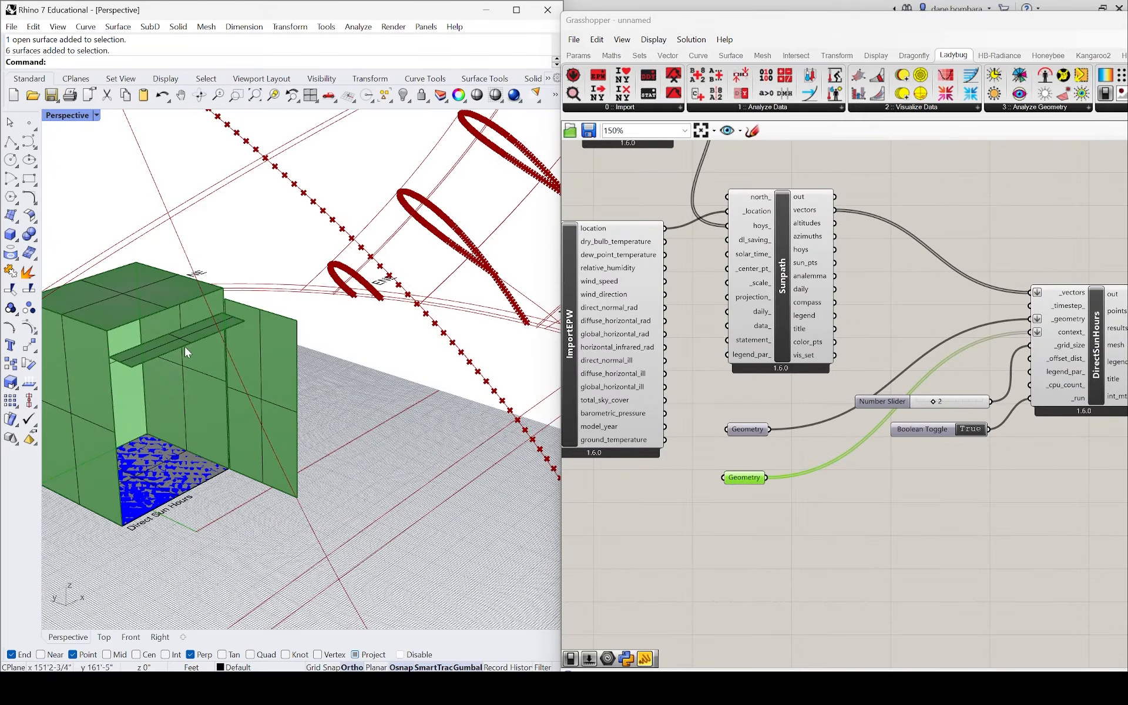
- Lower the horizontal overhang vertically along the box's open front
{"action": "left_click", "coordinate": [181, 337]}
{"action": "scroll", "coordinate": [214, 392], "scroll_direction": "down", "scroll_amount": 5}
{"action": "mouse_move", "coordinate": [206, 454]}
{"action": "right_mouse_down"}
{"action": "mouse_move", "coordinate": [211, 431]}
{"action": "mouse_move", "coordinate": [227, 445]}
{"action": "right_mouse_up"}
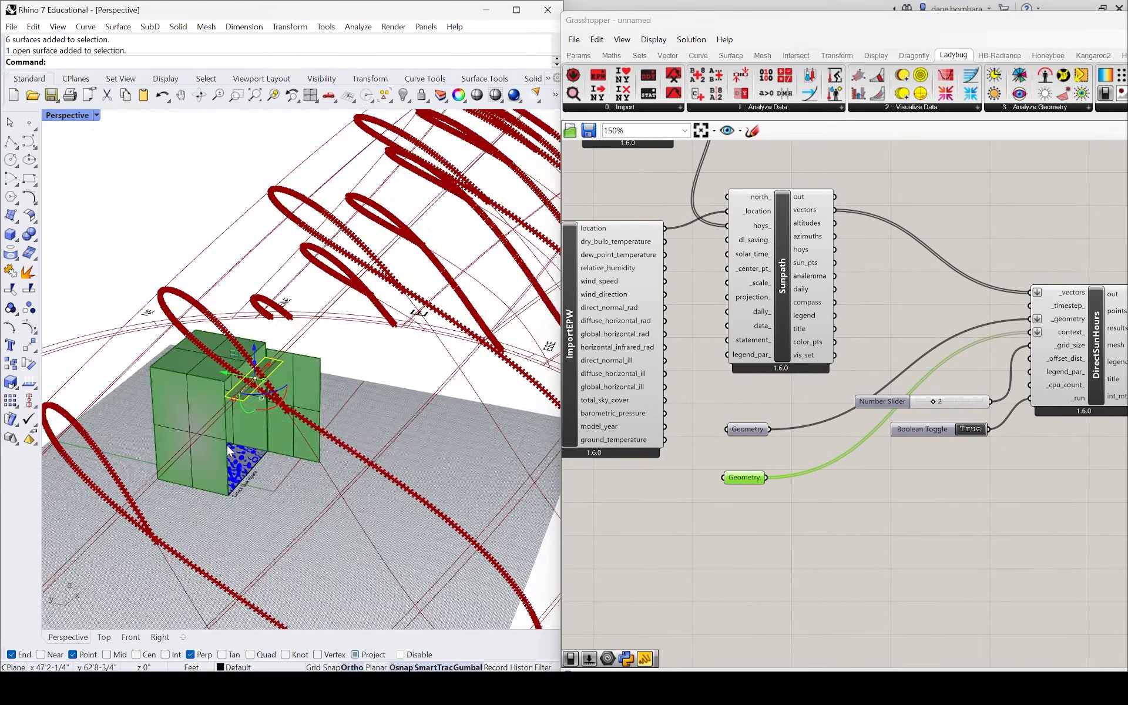
{"action": "scroll", "coordinate": [227, 445], "scroll_direction": "up", "scroll_amount": 5}
{"action": "right_click_drag", "start_coordinate": [286, 487], "coordinate": [280, 512]}
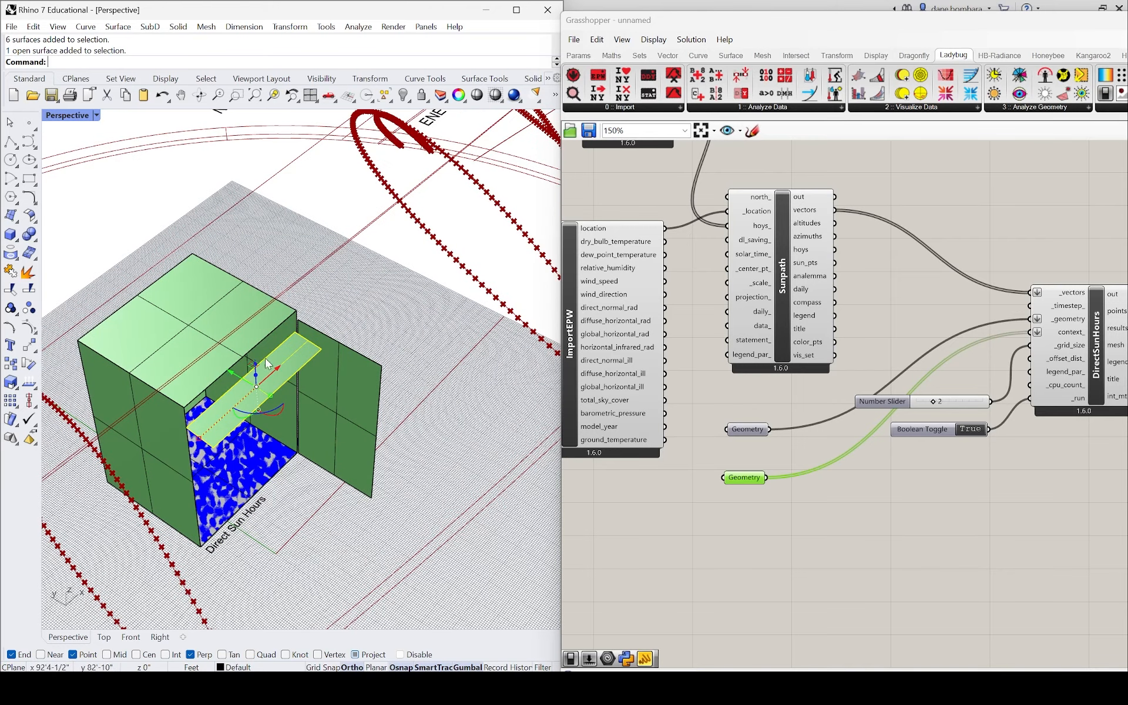
{"action": "left_click_drag", "start_coordinate": [268, 363], "coordinate": [376, 433]}
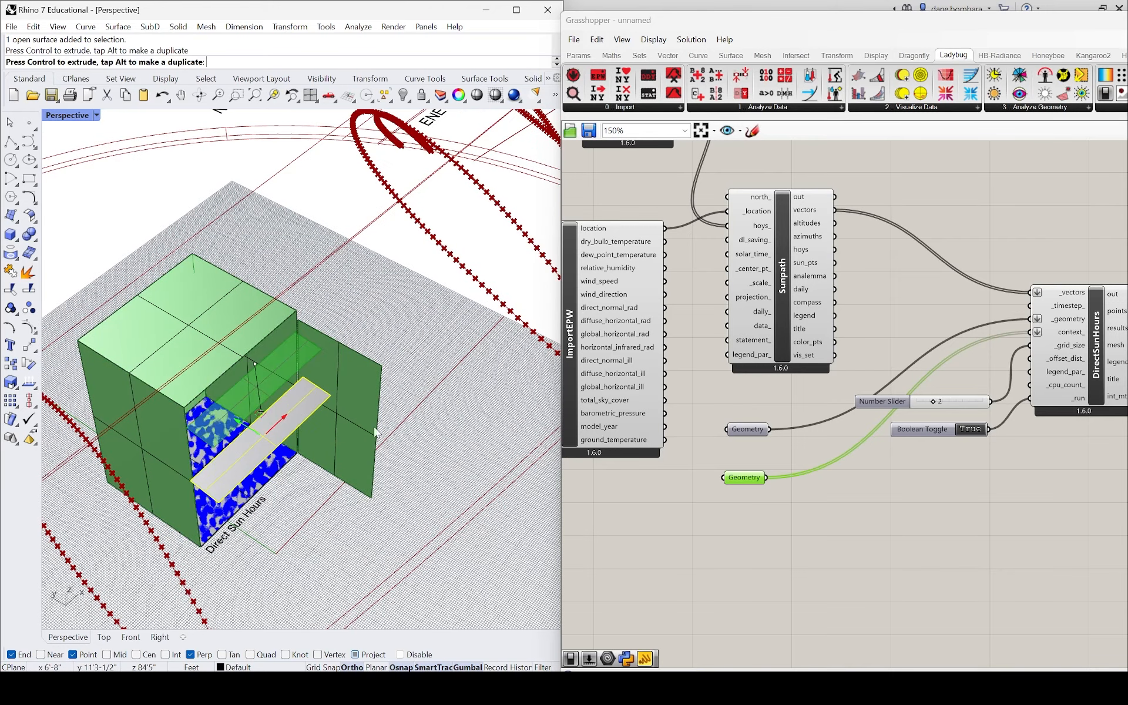
{"action": "left_click", "coordinate": [407, 358]}
{"action": "right_click_drag", "start_coordinate": [434, 461], "coordinate": [420, 431]}
- Hide the floor surface and examine the direct sun hours coloring on the box's floor
{"action": "left_click", "coordinate": [188, 360]}
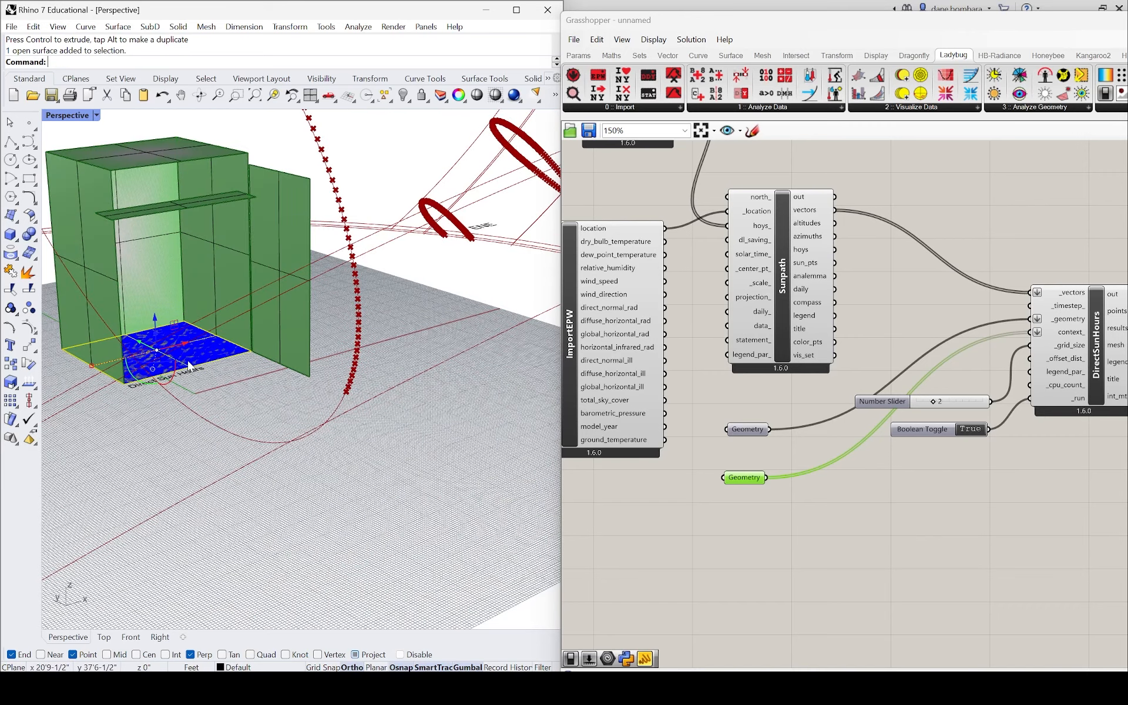
{"action": "key", "text": "Return"}
{"action": "scroll", "coordinate": [194, 367], "scroll_direction": "up", "scroll_amount": 5}
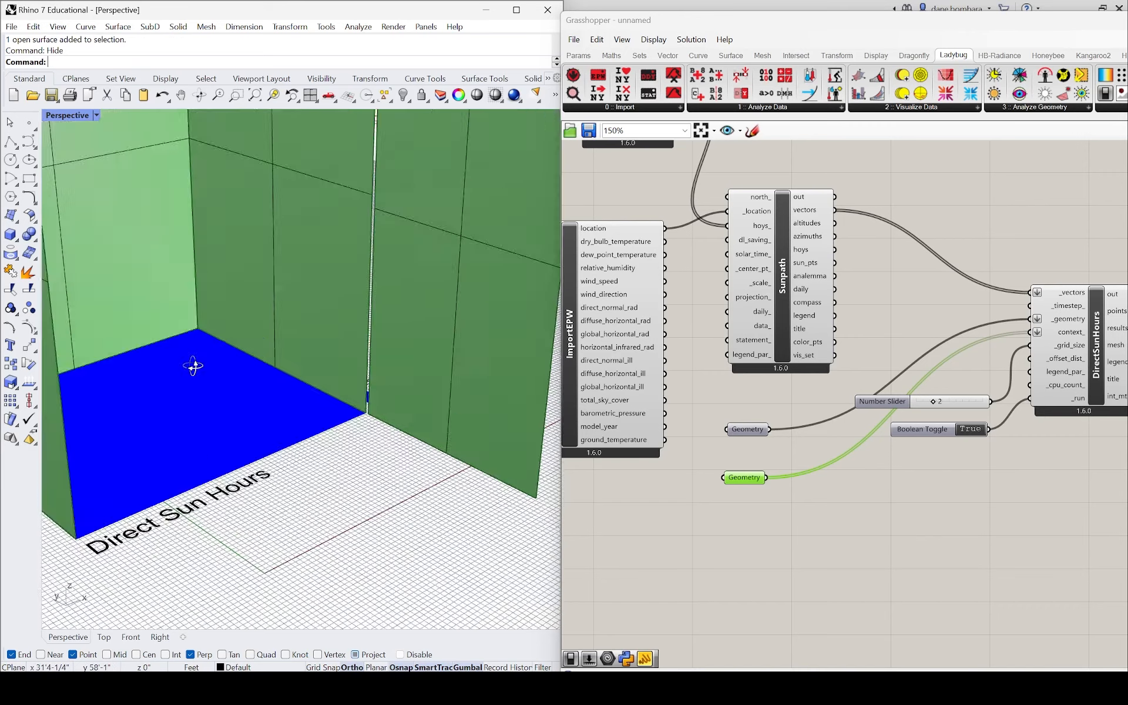
{"action": "scroll", "coordinate": [744, 441], "scroll_direction": "down", "scroll_amount": 3}
{"action": "scroll", "coordinate": [780, 423], "scroll_direction": "up", "scroll_amount": 5}
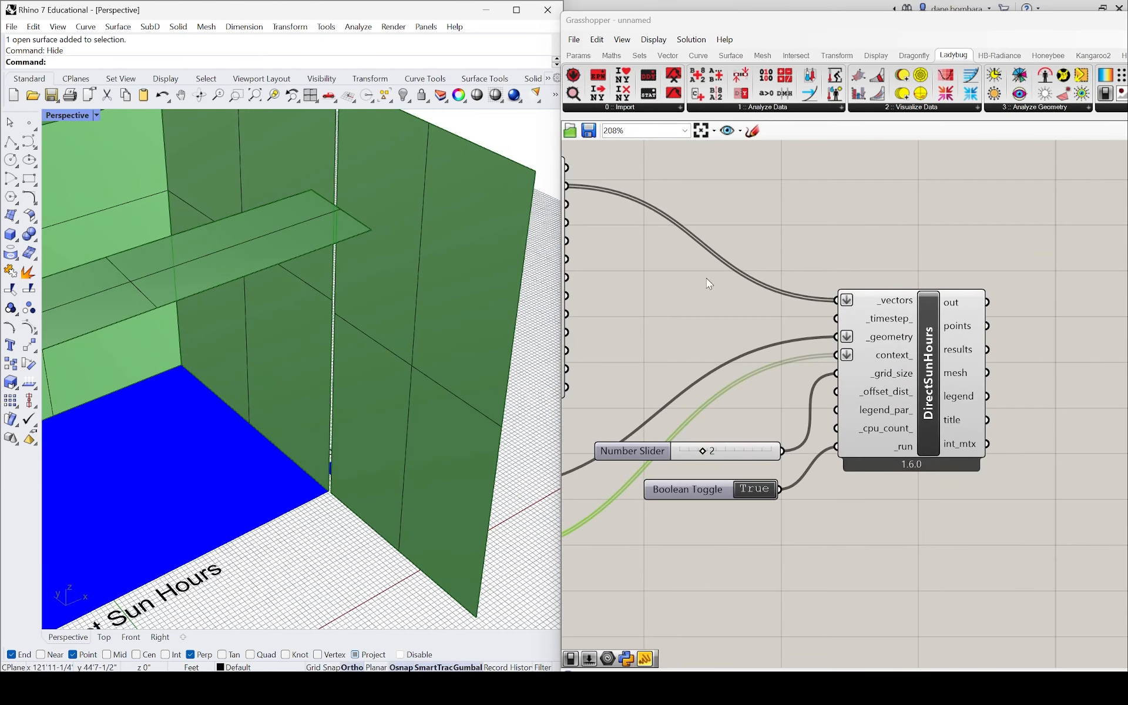
- Deselect the context geometry parameter and shift the DirectSunHours component slightly lower on the canvas
{"action": "scroll", "coordinate": [706, 279], "scroll_direction": "down", "scroll_amount": 4}
{"action": "scroll", "coordinate": [646, 253], "scroll_direction": "up", "scroll_amount": 3}
{"action": "right_click", "coordinate": [656, 220]}
{"action": "left_click", "coordinate": [899, 239]}
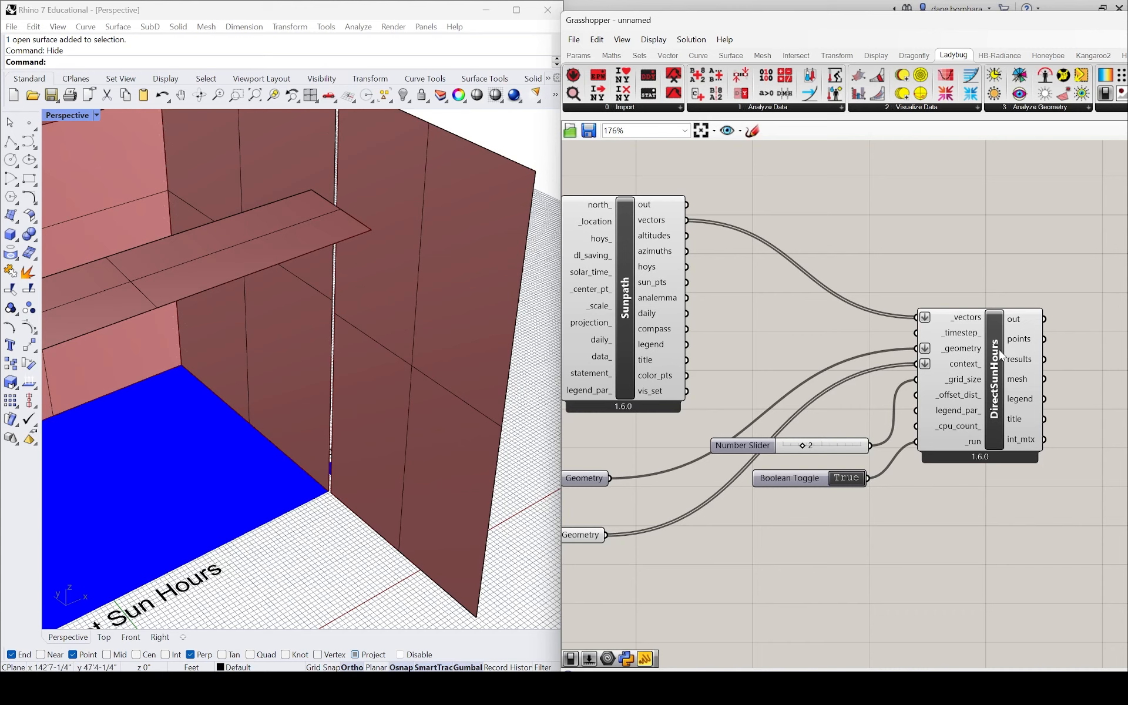
{"action": "left_click_drag", "start_coordinate": [998, 350], "coordinate": [993, 361]}
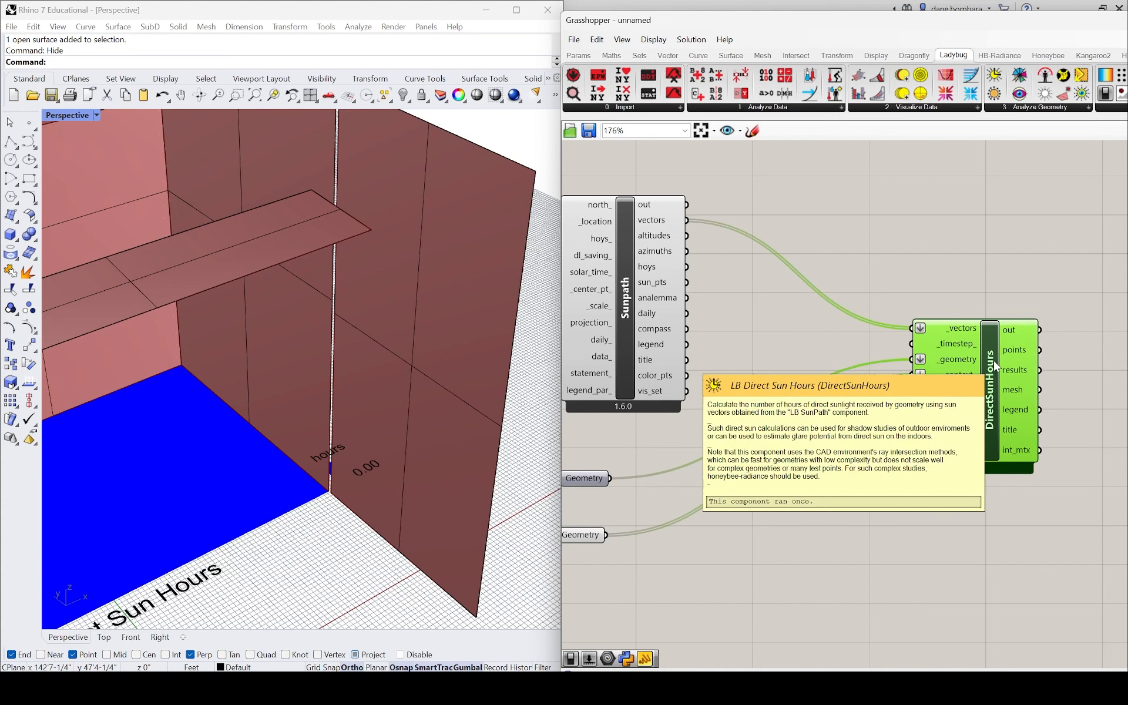
{"action": "scroll", "coordinate": [642, 416], "scroll_direction": "up", "scroll_amount": 3}
- Clear the referenced values from both the analysis and the context Geometry parameters
{"action": "left_click", "coordinate": [642, 416]}
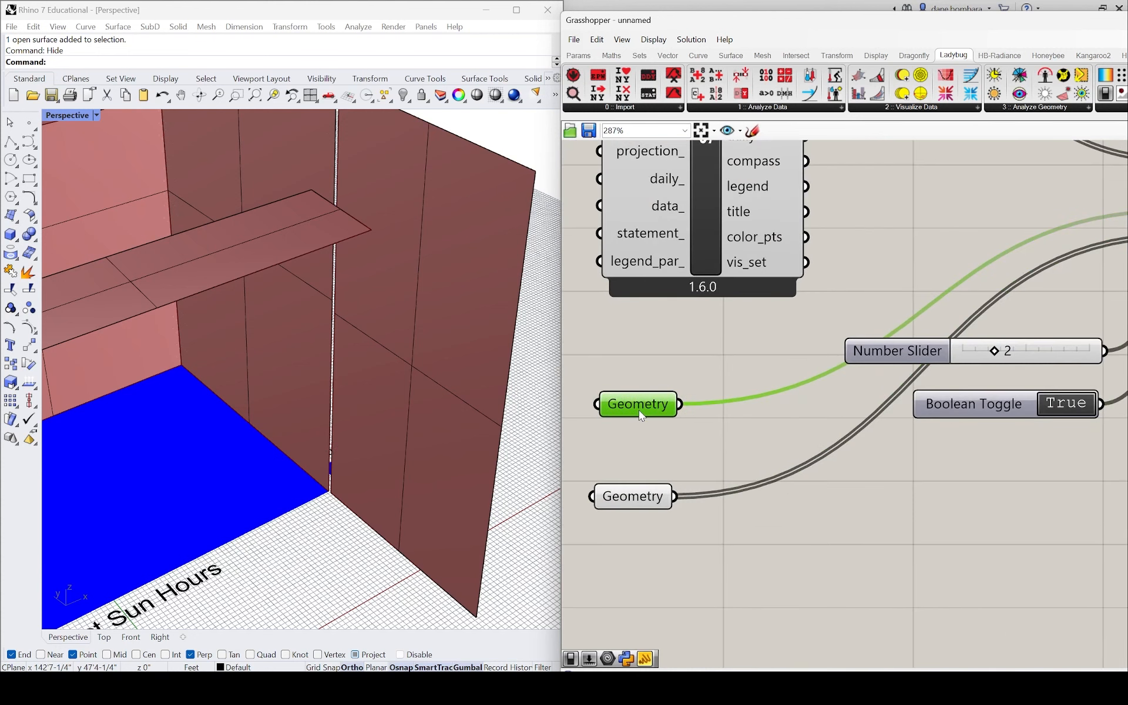
{"action": "right_click", "coordinate": [642, 416]}
{"action": "left_click", "coordinate": [645, 529]}
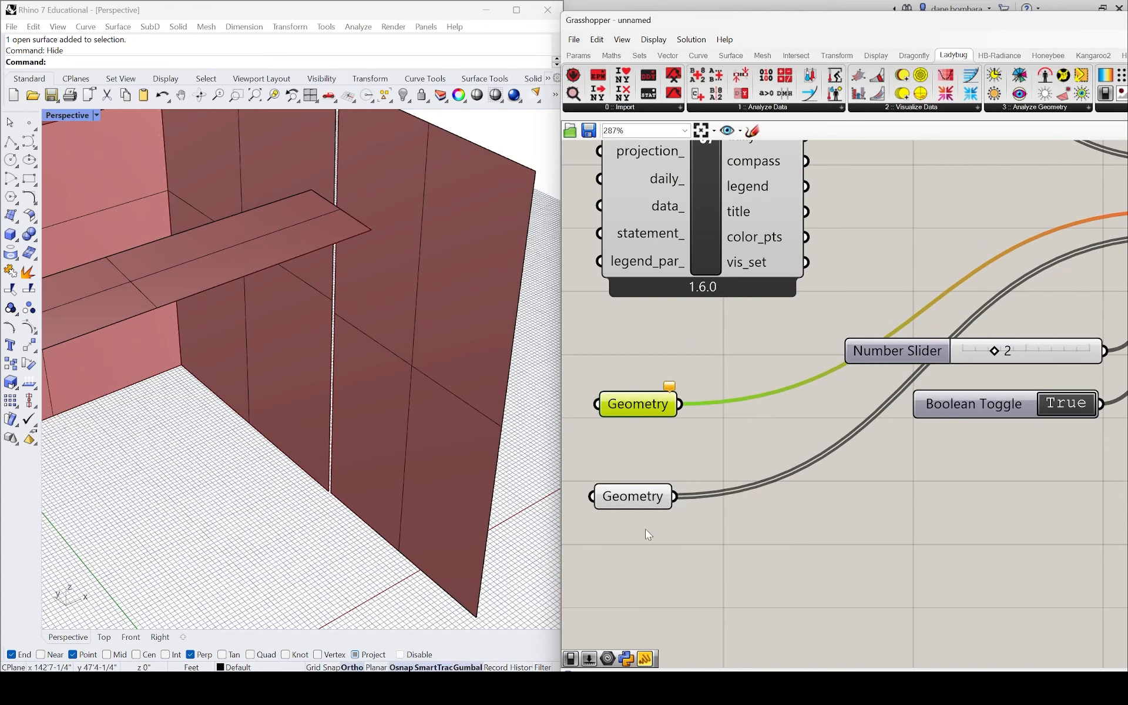
{"action": "left_click", "coordinate": [641, 502]}
{"action": "right_click", "coordinate": [641, 501]}
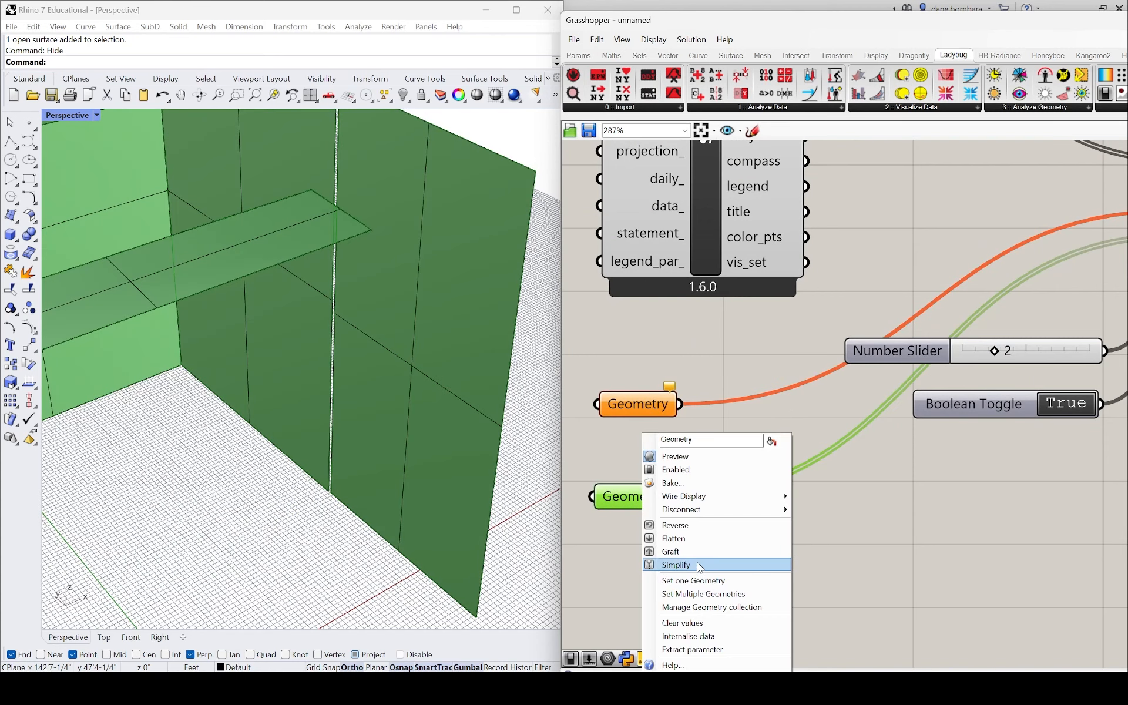
{"action": "left_click", "coordinate": [709, 626]}
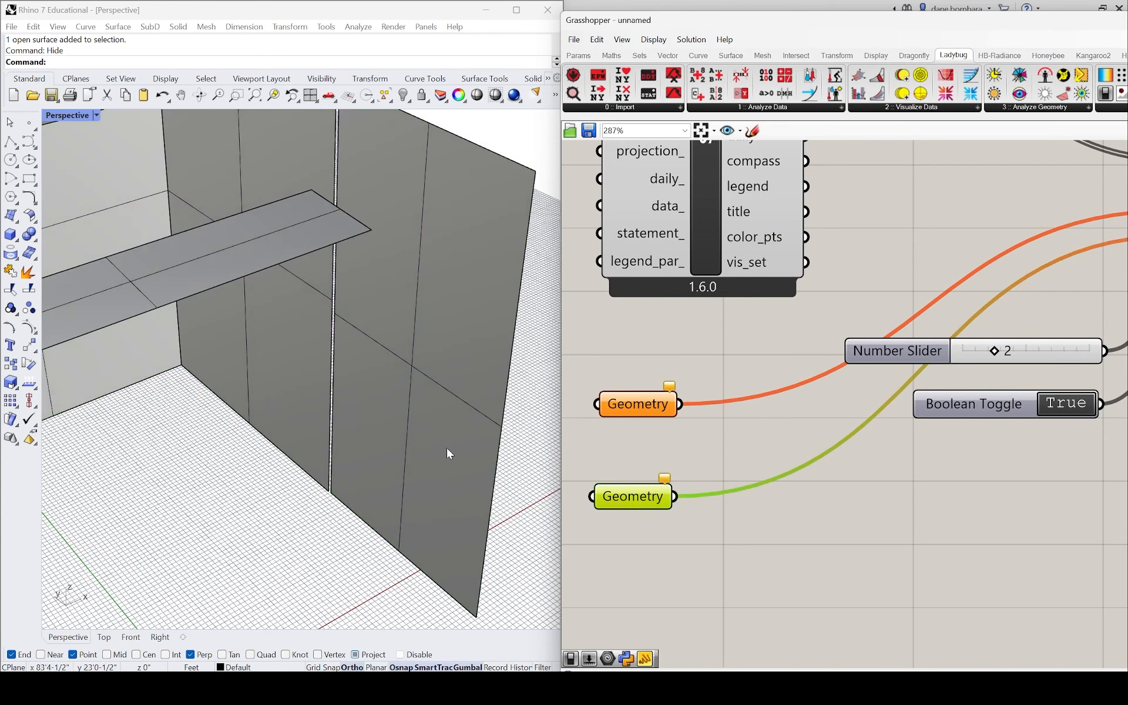
- Unhide the box's floor surface with the Show command
{"action": "scroll", "coordinate": [439, 443], "scroll_direction": "down", "scroll_amount": 3}
{"action": "key", "text": "BackSpace"}
{"action": "key", "text": "BackSpace"}
{"action": "key", "text": "BackSpace"}
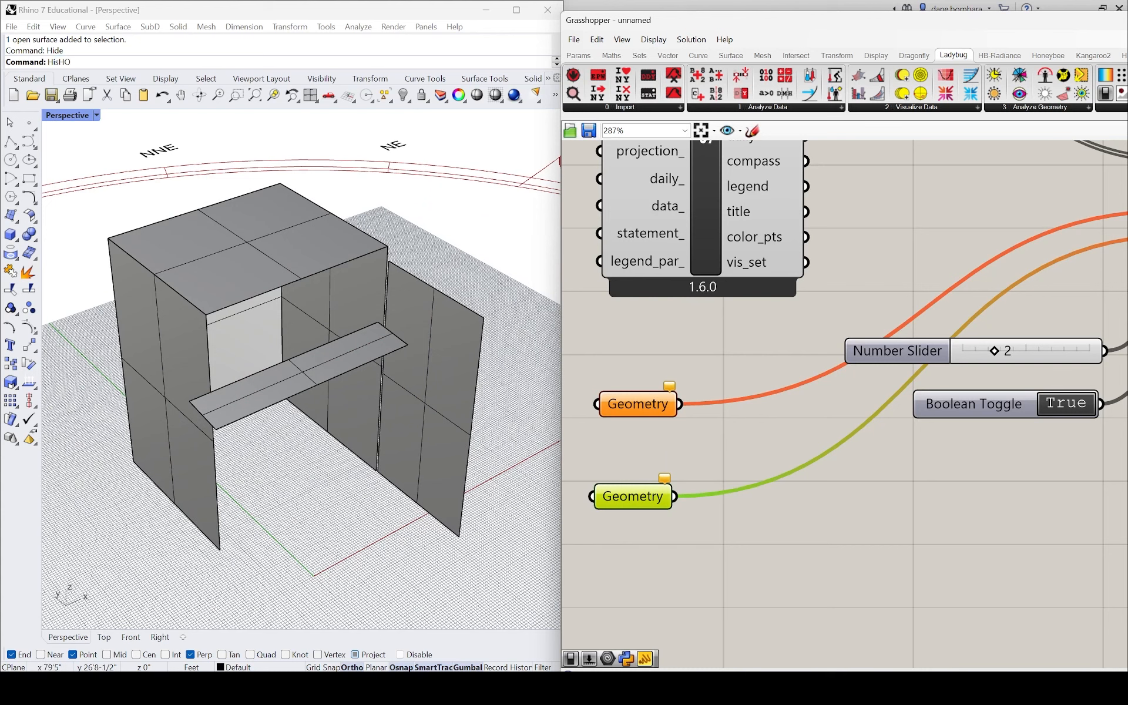
{"action": "type", "text": "Show"}
{"action": "key", "text": "Return"}
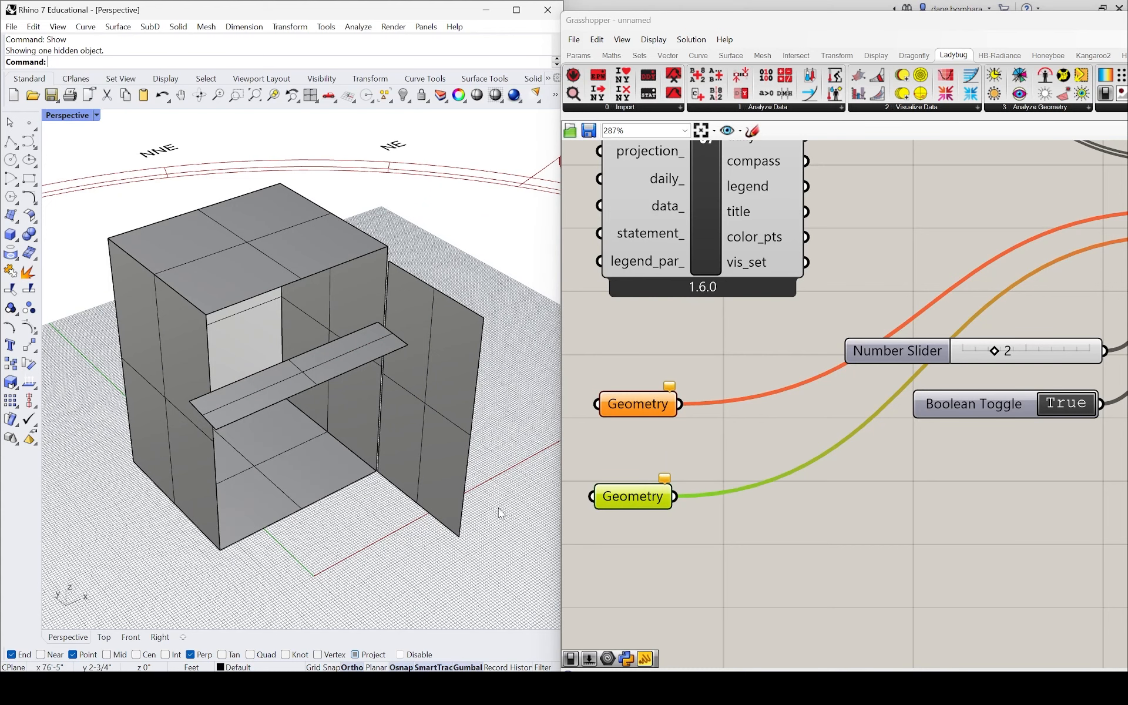
- Reference the box's floor surface in the Geometry parameter feeding the _geometry input, using Set Multiple Geometries
{"action": "left_click", "coordinate": [670, 573]}
{"action": "scroll", "coordinate": [670, 572], "scroll_direction": "down", "scroll_amount": 2}
{"action": "right_click_drag", "start_coordinate": [978, 440], "coordinate": [872, 485]}
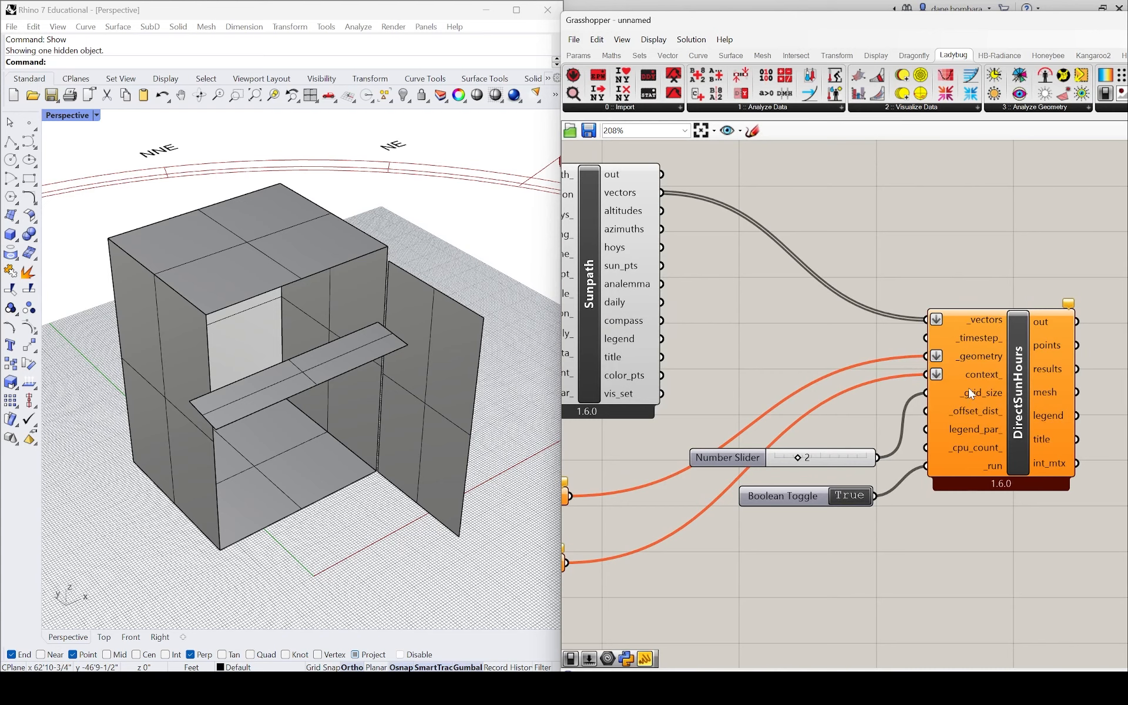
{"action": "scroll", "coordinate": [970, 393], "scroll_direction": "down", "scroll_amount": 2}
{"action": "left_click", "coordinate": [652, 453]}
{"action": "right_click", "coordinate": [654, 450]}
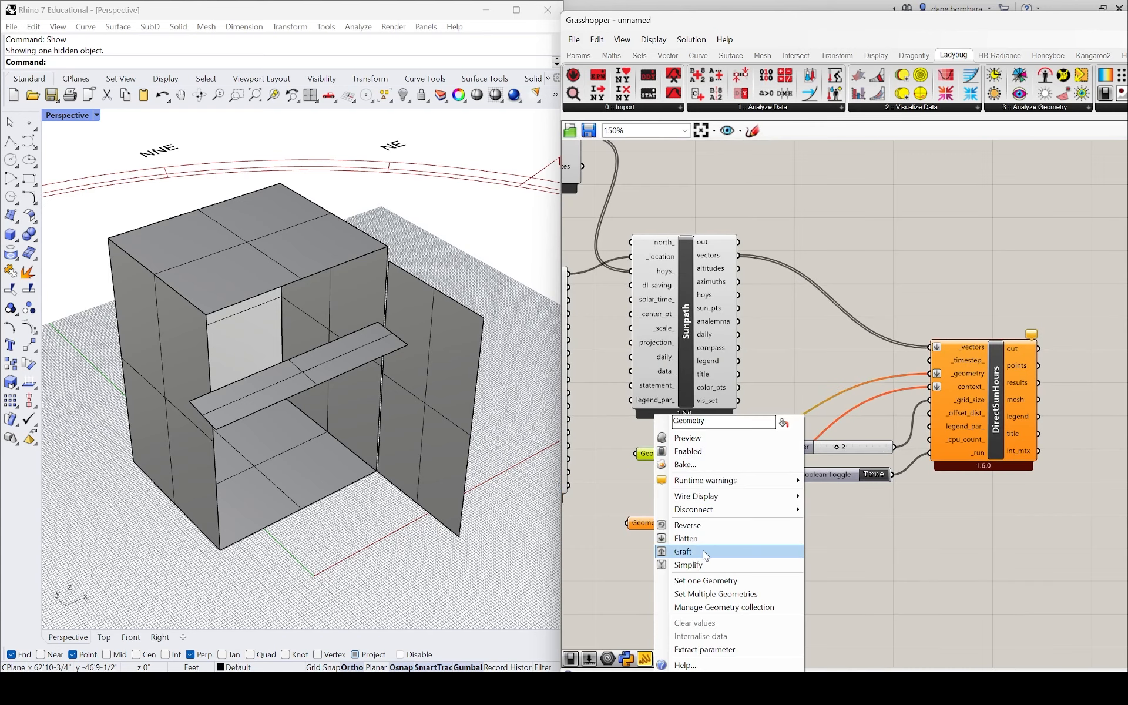
{"action": "left_click", "coordinate": [716, 593]}
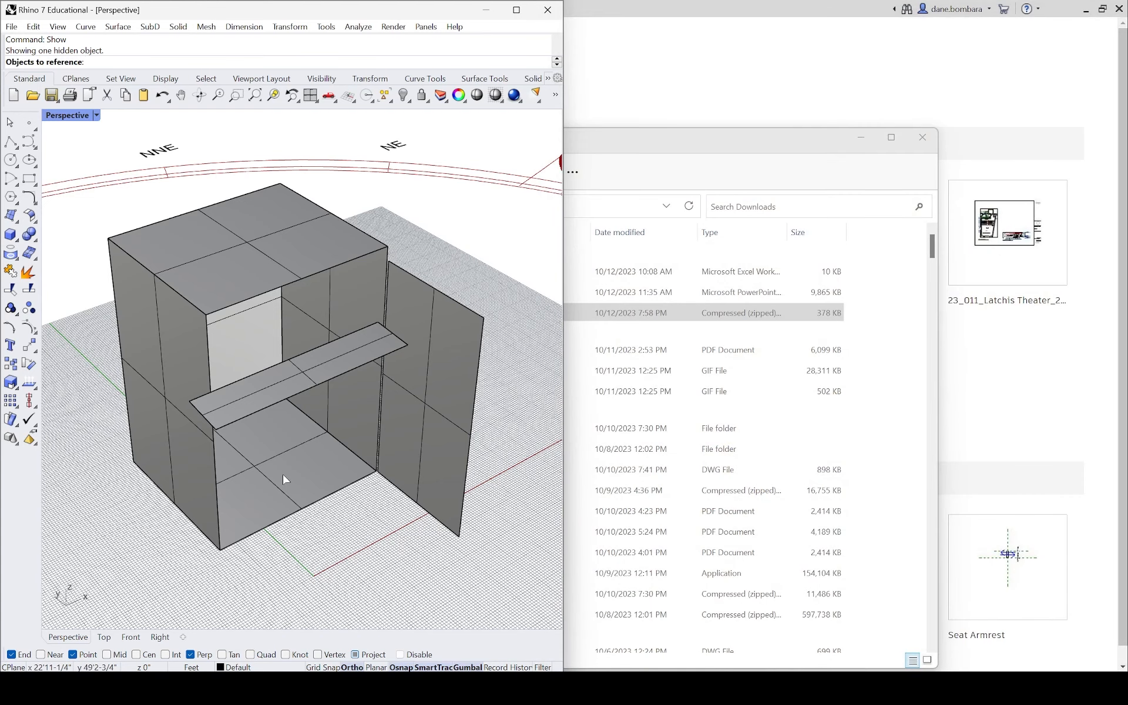
{"action": "left_click", "coordinate": [283, 474]}
{"action": "key", "text": "Return"}
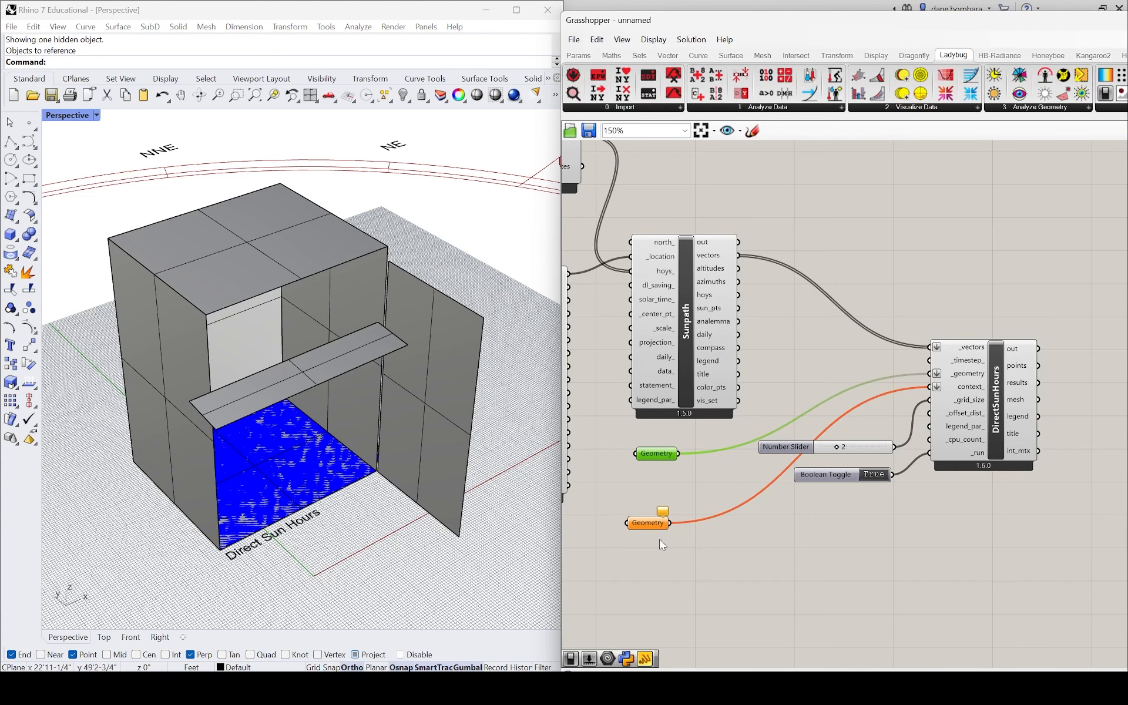
- Reference the box's side walls, back wall, roof, overhang and side fin in the context Geometry parameter with Set Multiple Geometries
{"action": "left_click", "coordinate": [643, 523]}
{"action": "right_click", "coordinate": [643, 522]}
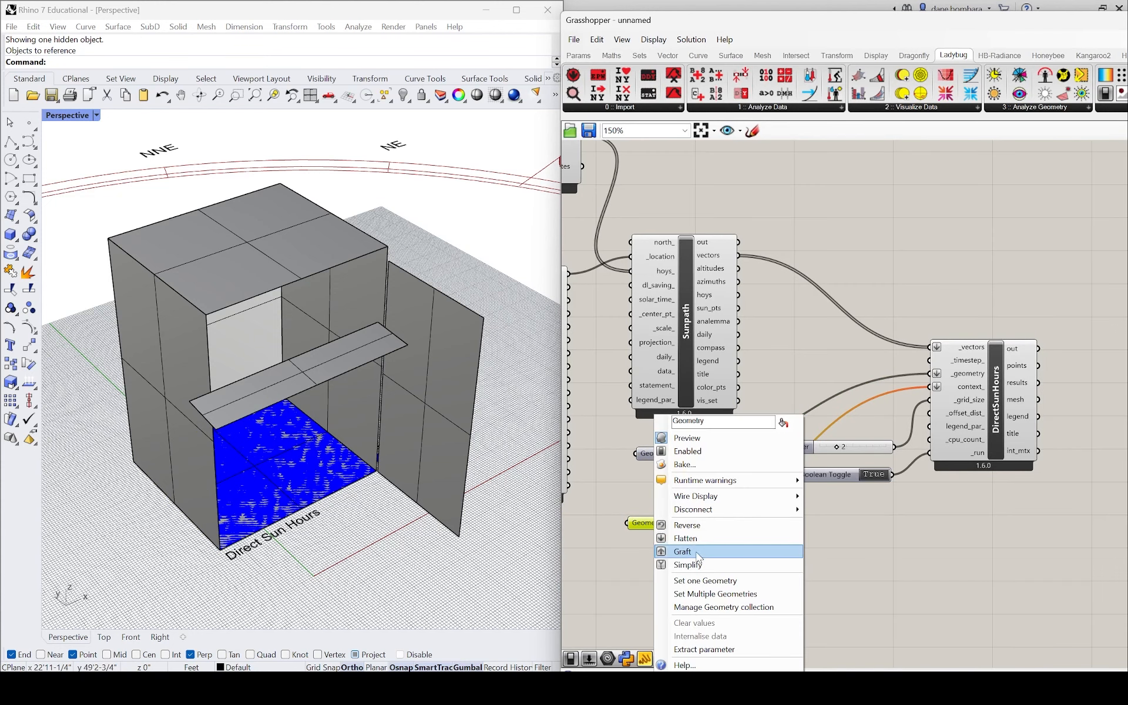
{"action": "left_click", "coordinate": [716, 594]}
{"action": "left_click", "coordinate": [428, 423]}
{"action": "left_click", "coordinate": [350, 307]}
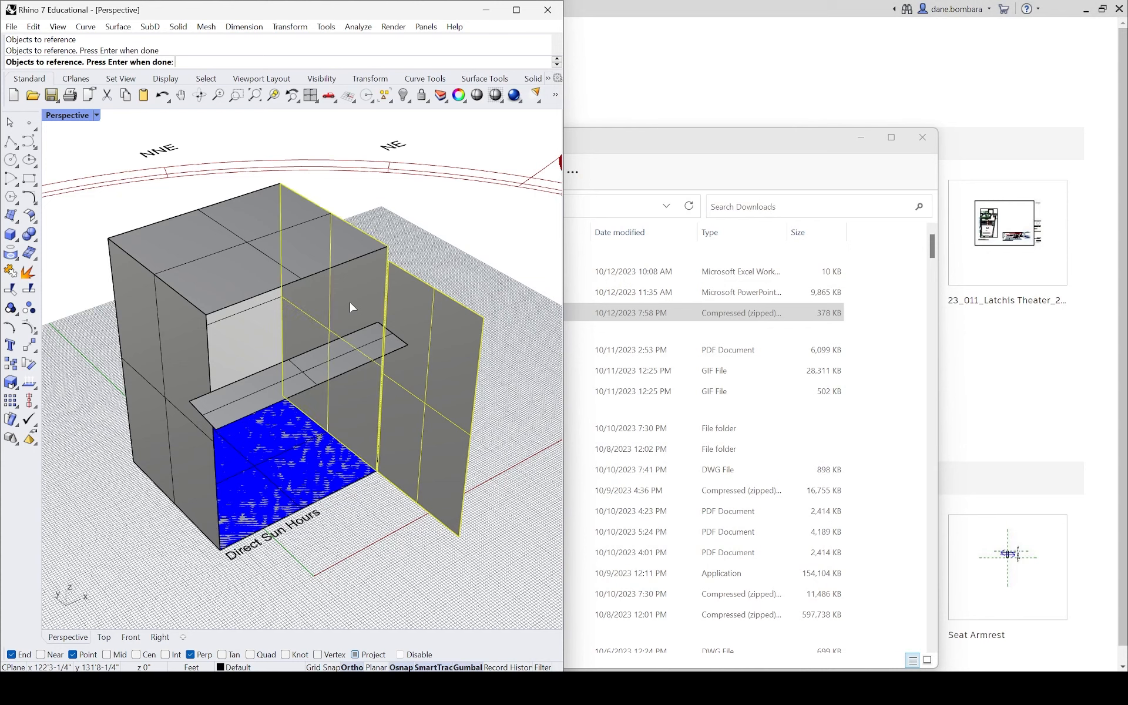
{"action": "left_click", "coordinate": [322, 360]}
{"action": "left_click", "coordinate": [259, 335]}
{"action": "left_click", "coordinate": [252, 277]}
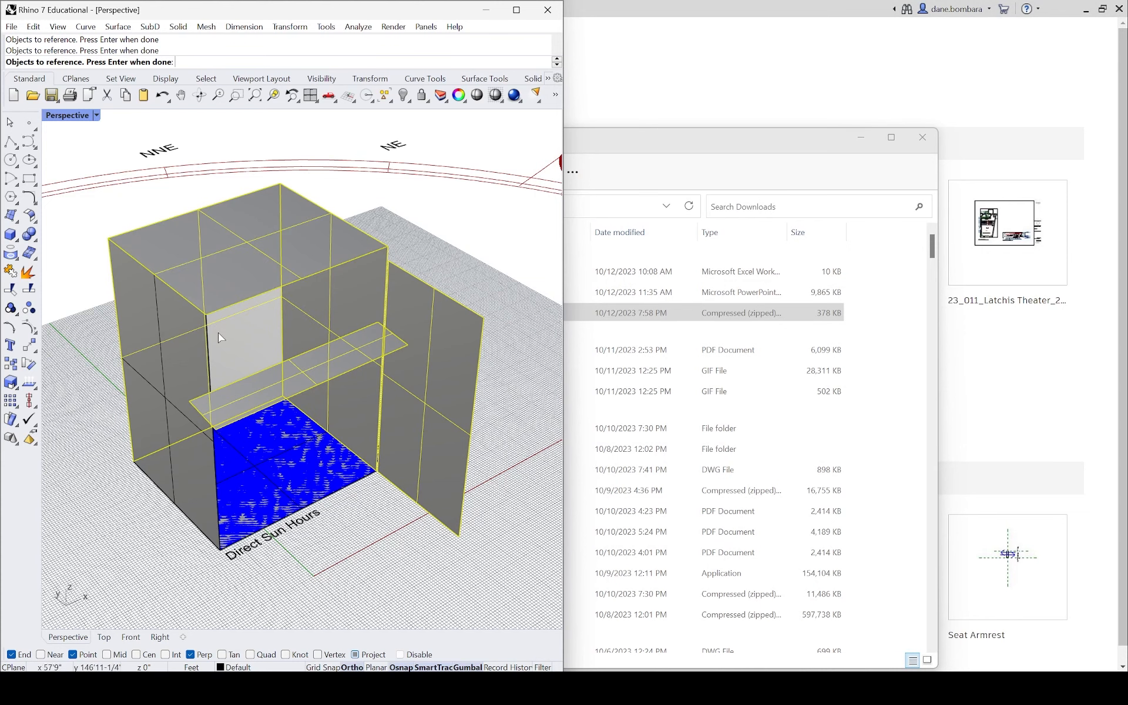
{"action": "left_click", "coordinate": [182, 359]}
{"action": "key", "text": "Return"}
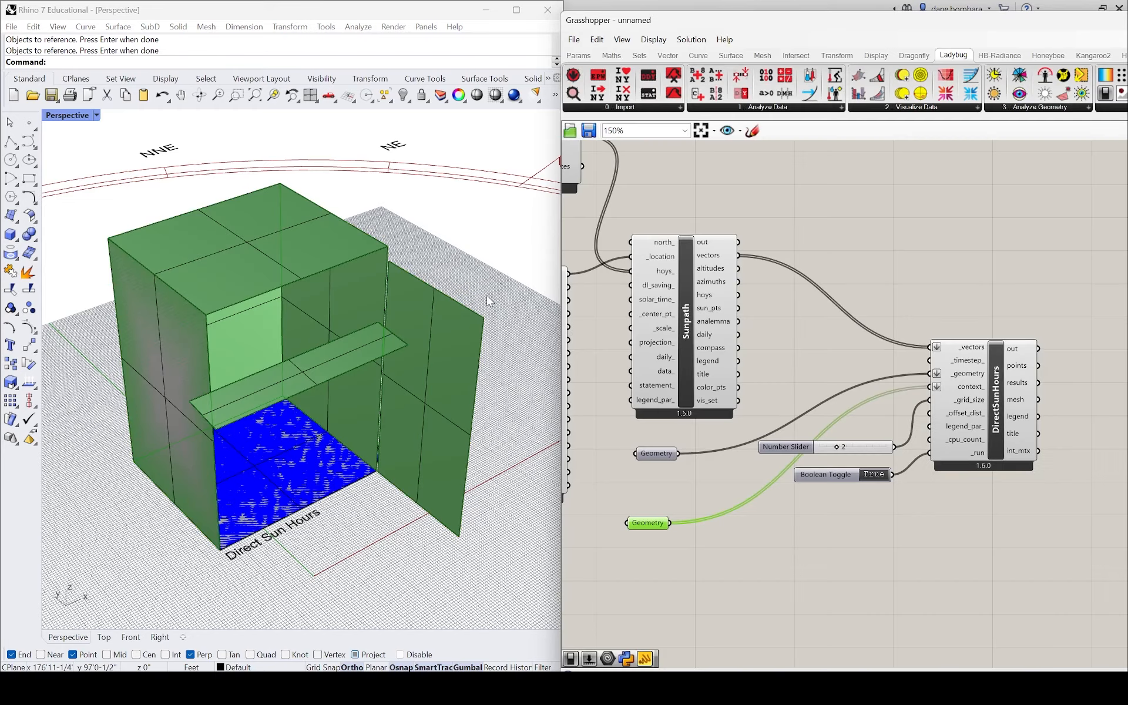
- Delete the side fin and reference the remaining walls, roof and overhang in the context Geometry parameter with Set Multiple Geometries
{"action": "left_click", "coordinate": [438, 392]}
{"action": "key", "text": "Delete"}
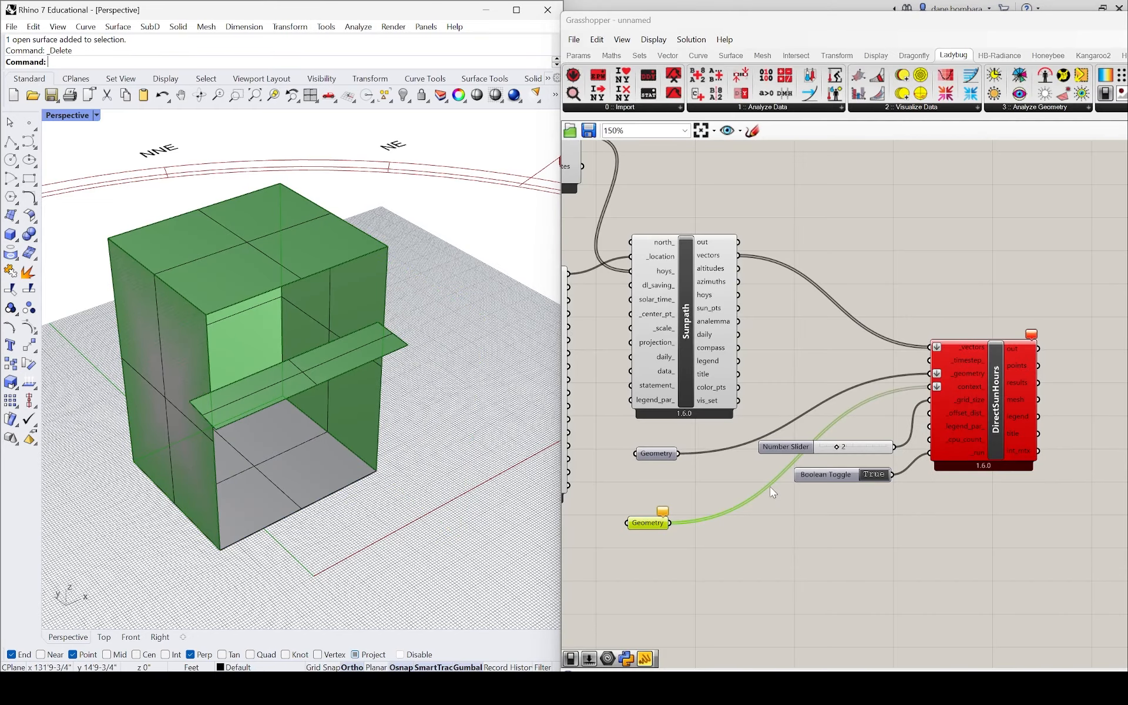
{"action": "scroll", "coordinate": [643, 523], "scroll_direction": "up", "scroll_amount": 2}
{"action": "right_click_drag", "start_coordinate": [489, 388], "coordinate": [477, 392]}
{"action": "scroll", "coordinate": [477, 392], "scroll_direction": "down", "scroll_amount": 7}
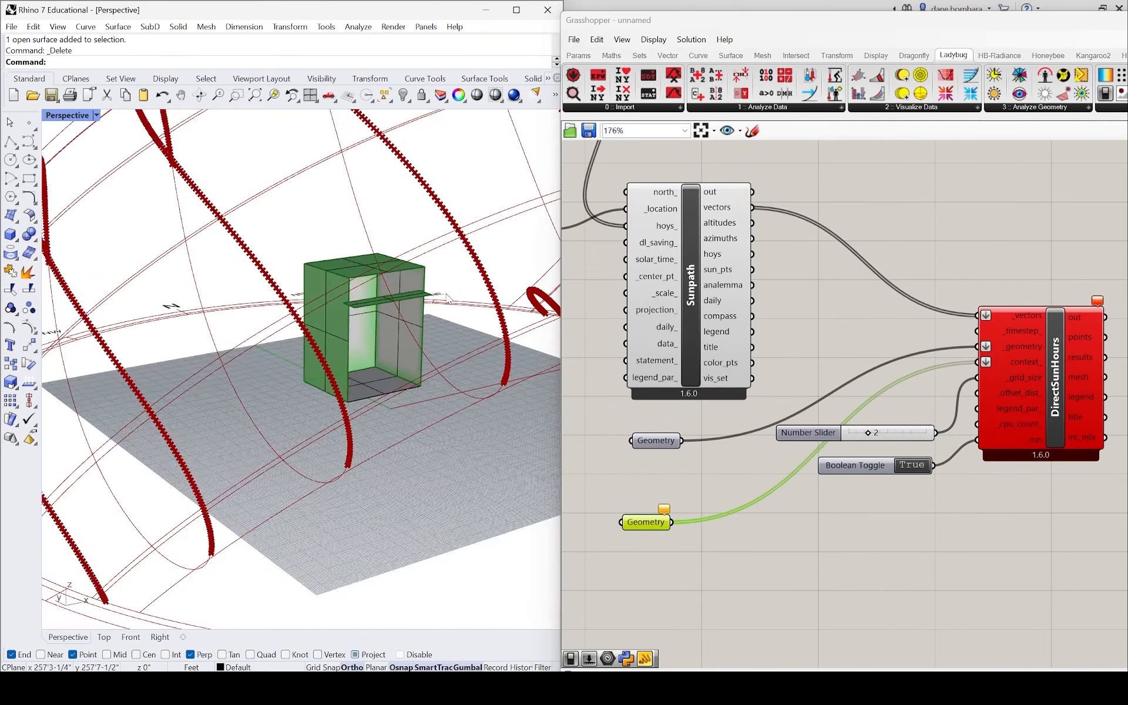
{"action": "left_click_drag", "start_coordinate": [454, 251], "coordinate": [304, 330]}
{"action": "scroll", "coordinate": [651, 407], "scroll_direction": "up", "scroll_amount": 3}
{"action": "right_click", "coordinate": [664, 598]}
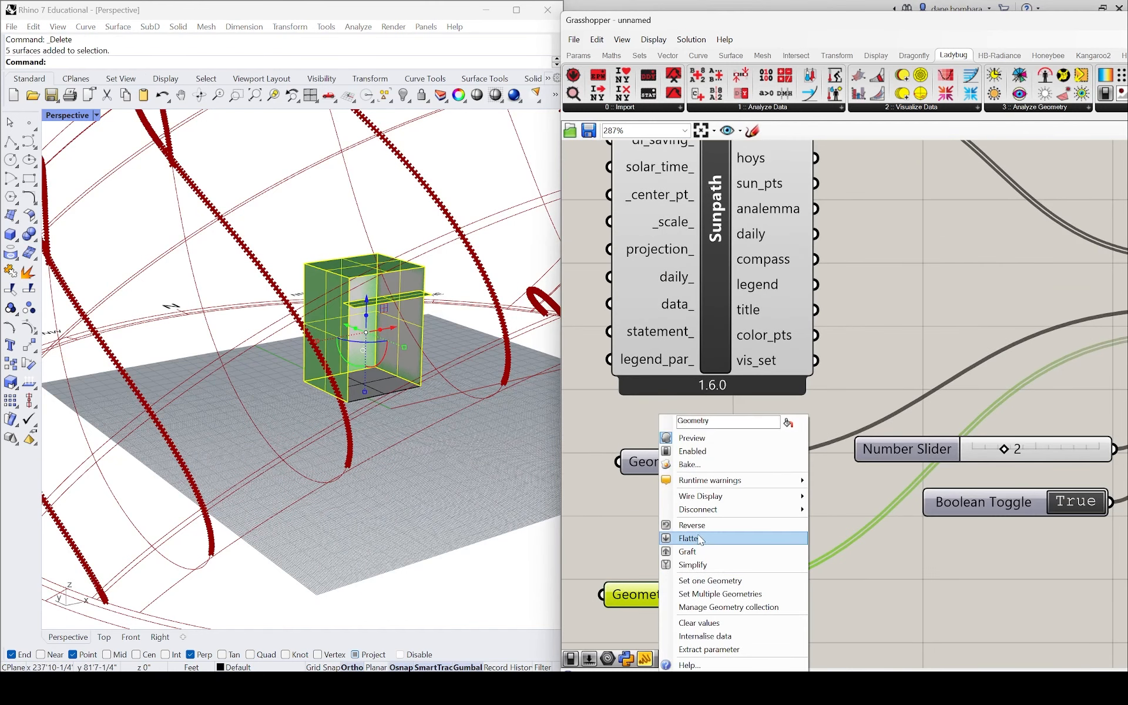
{"action": "left_click", "coordinate": [694, 594]}
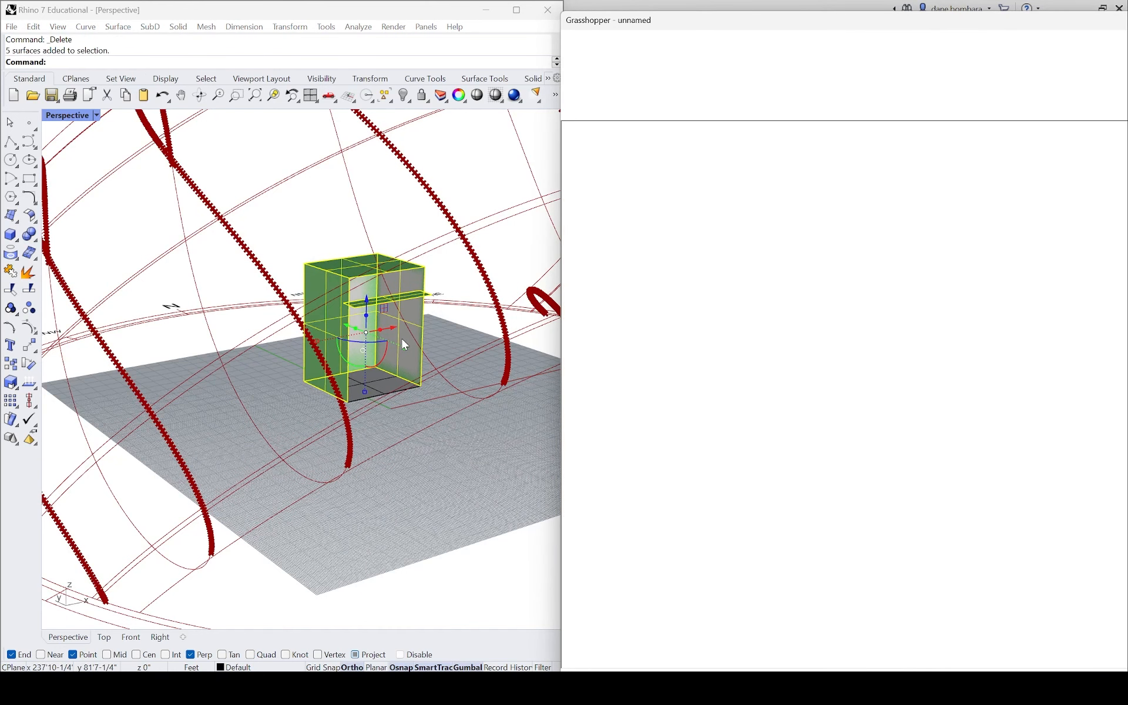
- Examine the direct sun hours mesh and legend on the box's floor from several angles
{"action": "scroll", "coordinate": [400, 338], "scroll_direction": "up", "scroll_amount": 7}
{"action": "right_click_drag", "start_coordinate": [396, 348], "coordinate": [378, 371]}
{"action": "scroll", "coordinate": [378, 370], "scroll_direction": "down", "scroll_amount": 7}
{"action": "scroll", "coordinate": [378, 371], "scroll_direction": "up", "scroll_amount": 6}
{"action": "scroll", "coordinate": [252, 487], "scroll_direction": "down", "scroll_amount": 6}
{"action": "right_click_drag", "start_coordinate": [253, 487], "coordinate": [314, 428]}
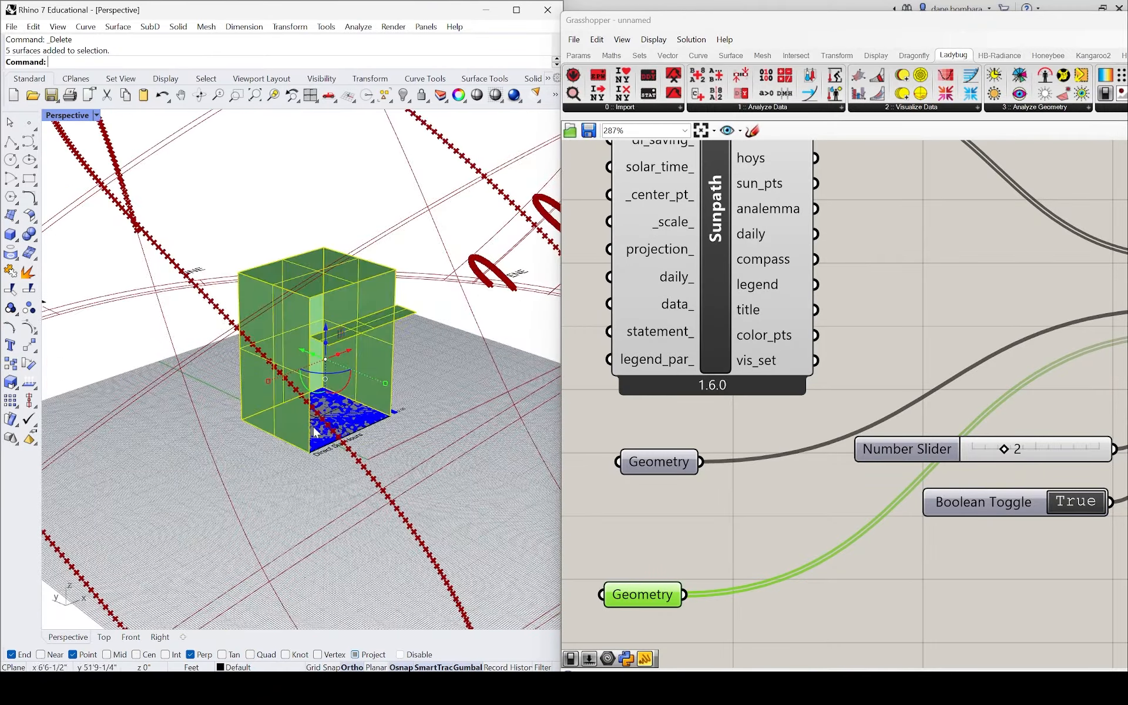
{"action": "scroll", "coordinate": [317, 411], "scroll_direction": "down", "scroll_amount": 9}
{"action": "right_click_drag", "start_coordinate": [330, 382], "coordinate": [272, 400]}
{"action": "scroll", "coordinate": [271, 399], "scroll_direction": "up", "scroll_amount": 6}
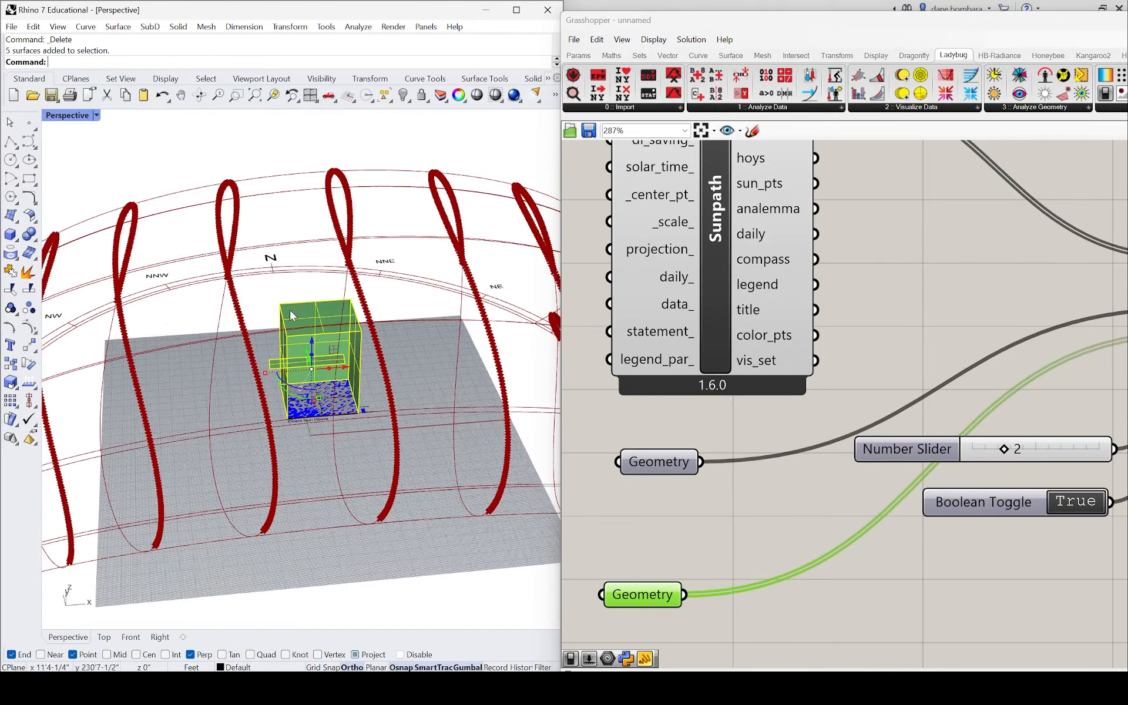
{"action": "left_click", "coordinate": [265, 329]}
{"action": "scroll", "coordinate": [269, 372], "scroll_direction": "up", "scroll_amount": 8}
{"action": "right_click_drag", "start_coordinate": [347, 360], "coordinate": [298, 403]}
{"action": "scroll", "coordinate": [298, 405], "scroll_direction": "down", "scroll_amount": 8}
{"action": "scroll", "coordinate": [360, 391], "scroll_direction": "up", "scroll_amount": 8}
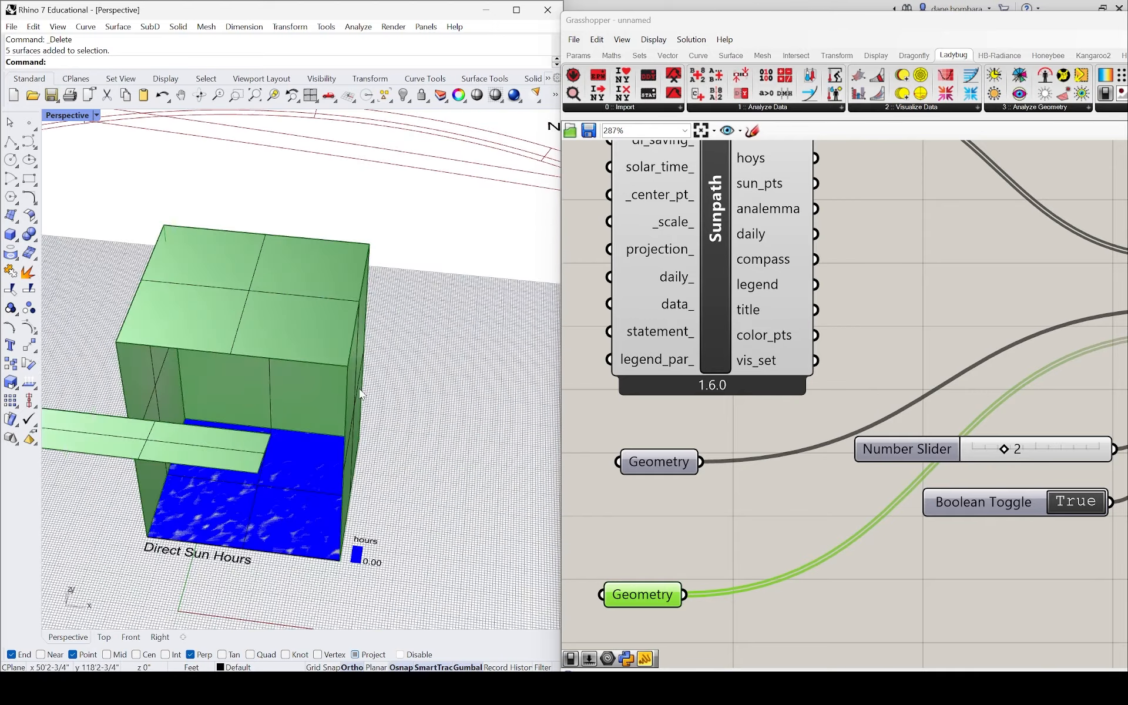
{"action": "scroll", "coordinate": [360, 393], "scroll_direction": "up", "scroll_amount": 3}
{"action": "left_click", "coordinate": [298, 347]}
{"action": "scroll", "coordinate": [298, 347], "scroll_direction": "down", "scroll_amount": 8}
{"action": "left_click", "coordinate": [300, 459]}
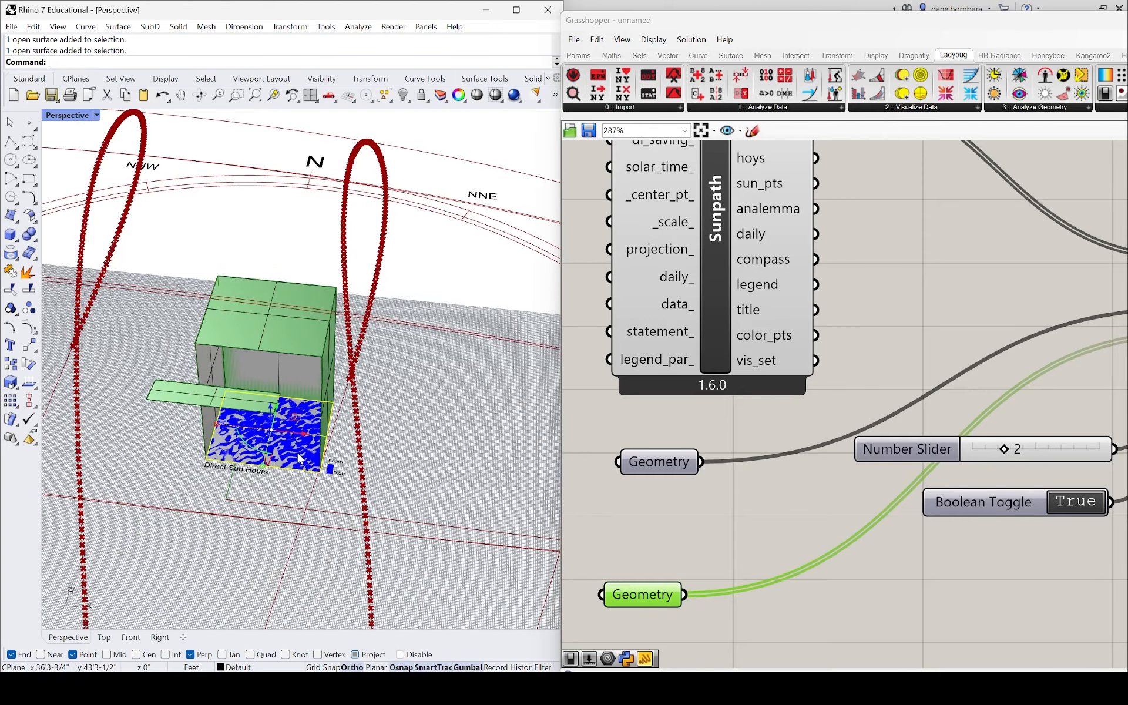
{"action": "scroll", "coordinate": [318, 470], "scroll_direction": "up", "scroll_amount": 3}
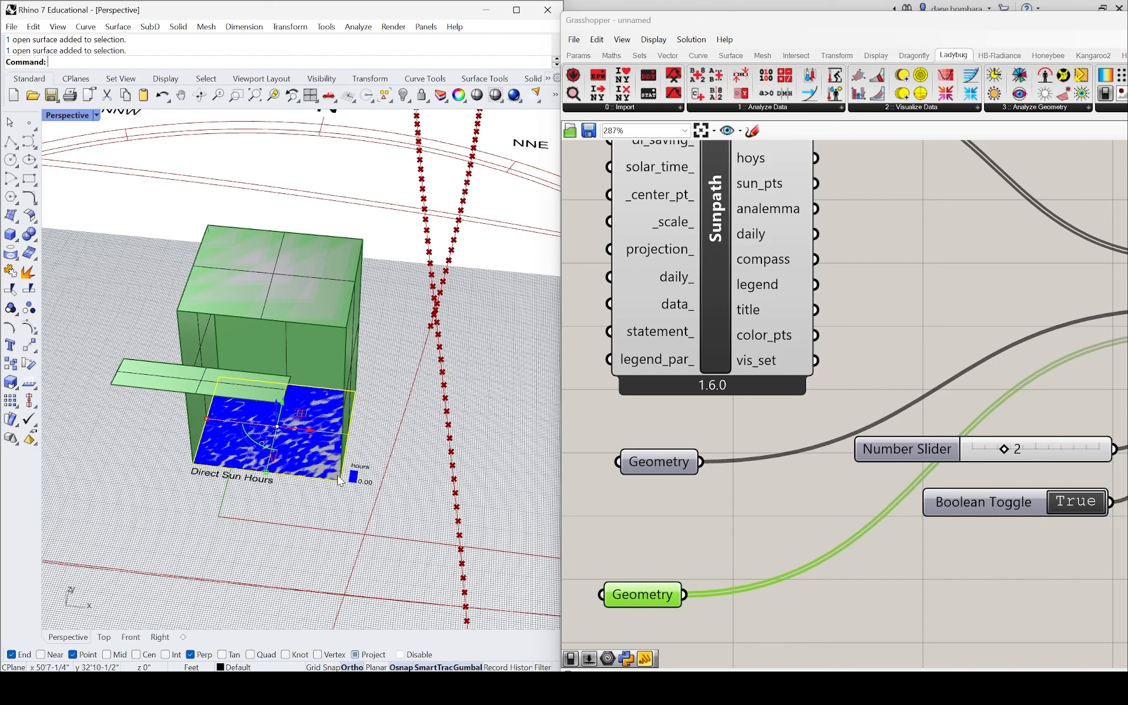
- Clear the referenced values from the context Geometry parameter and shift it slightly on the canvas
{"action": "right_click", "coordinate": [670, 596]}
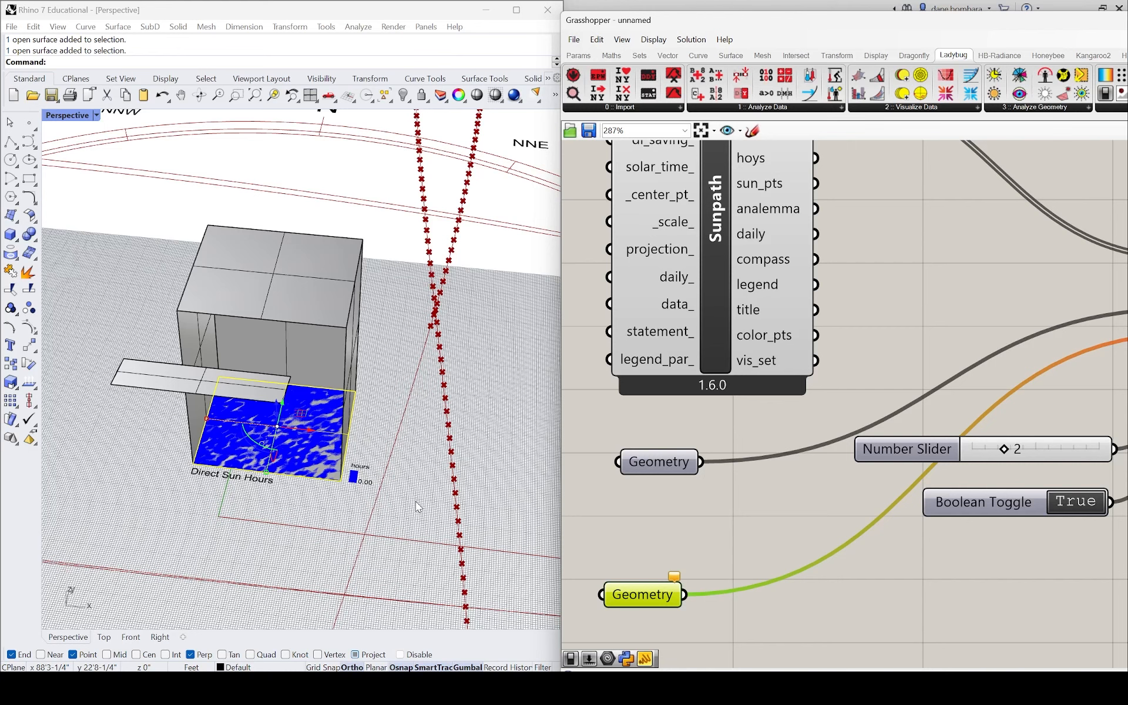
{"action": "scroll", "coordinate": [649, 477], "scroll_direction": "down", "scroll_amount": 2}
{"action": "left_click", "coordinate": [649, 477]}
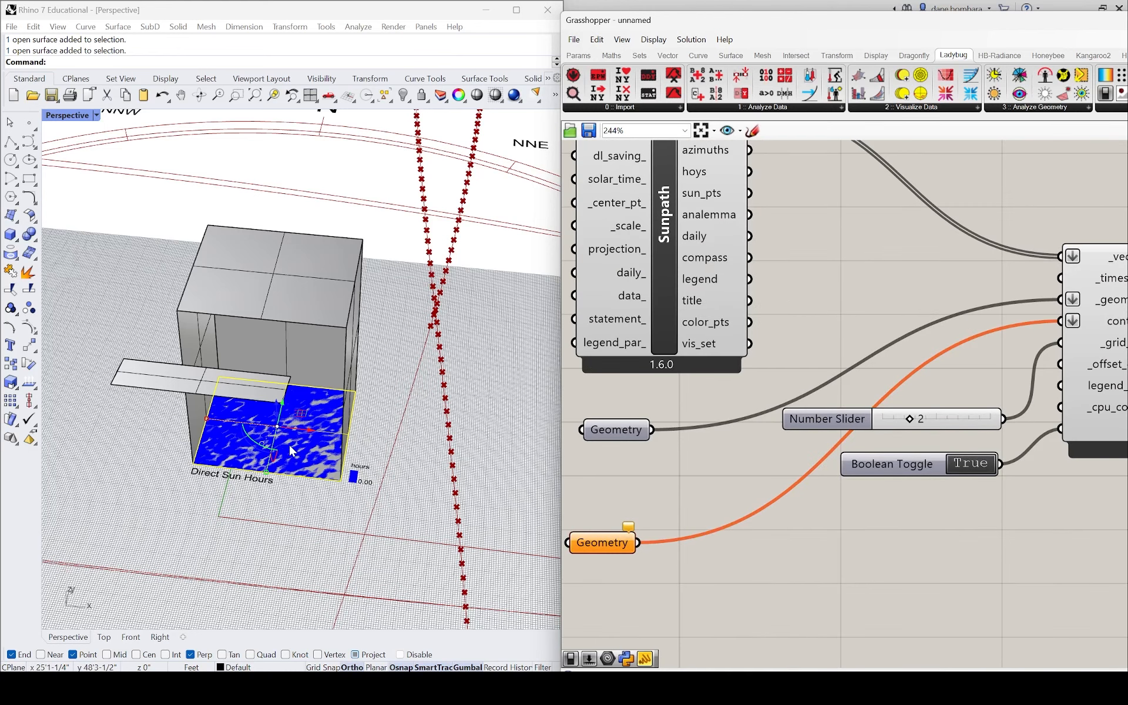
{"action": "right_click", "coordinate": [609, 543]}
{"action": "left_click", "coordinate": [590, 546]}
{"action": "left_click_drag", "start_coordinate": [589, 546], "coordinate": [610, 540]}
- Delete the box's existing floor surface
{"action": "scroll", "coordinate": [493, 456], "scroll_direction": "down", "scroll_amount": 7}
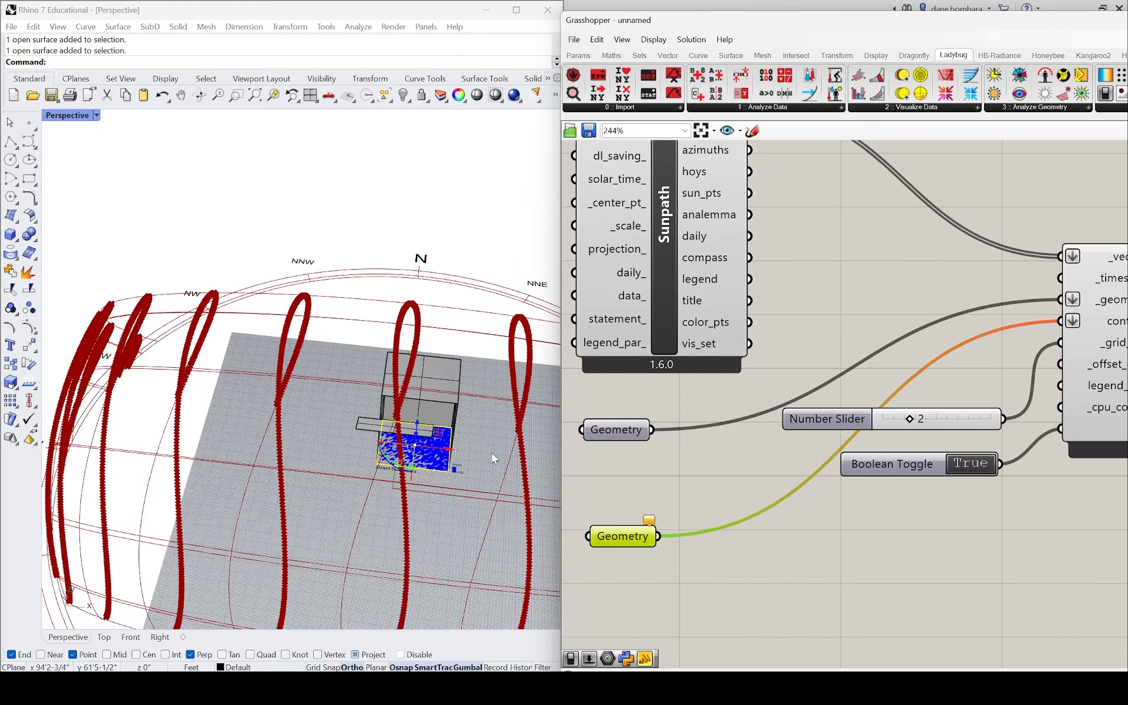
{"action": "scroll", "coordinate": [376, 418], "scroll_direction": "up", "scroll_amount": 12}
{"action": "scroll", "coordinate": [353, 415], "scroll_direction": "down", "scroll_amount": 10}
{"action": "right_click_drag", "start_coordinate": [224, 406], "coordinate": [305, 407]}
{"action": "scroll", "coordinate": [473, 417], "scroll_direction": "up", "scroll_amount": 7}
{"action": "left_click", "coordinate": [472, 406]}
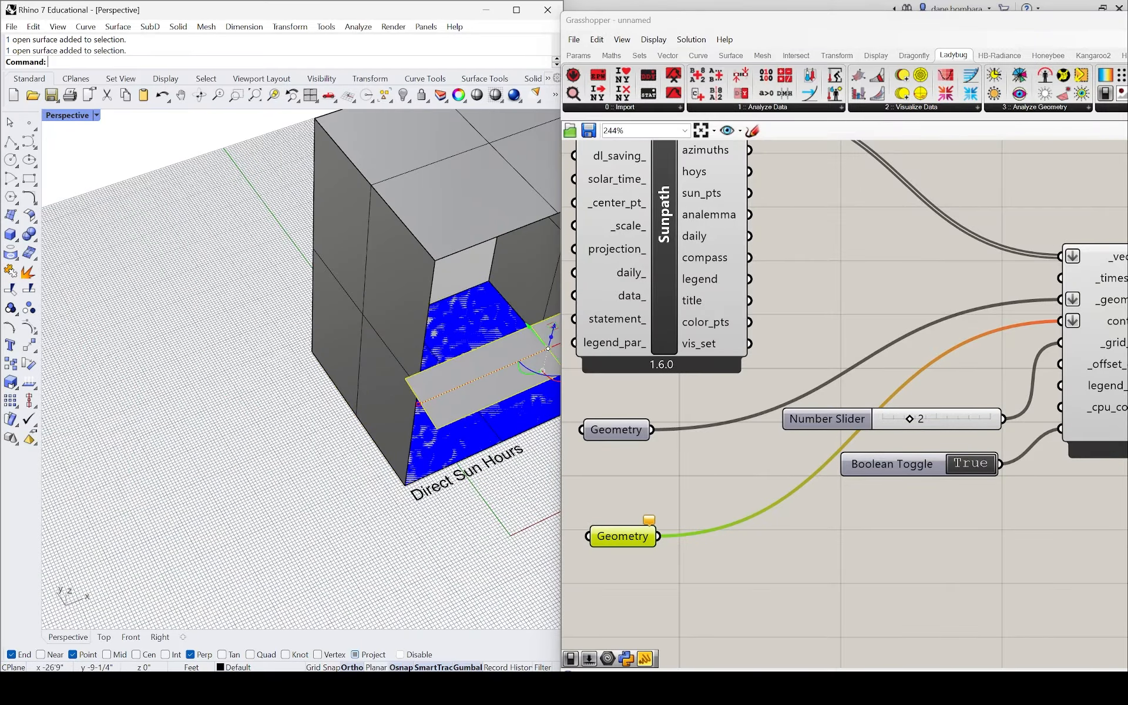
{"action": "right_click_drag", "start_coordinate": [473, 406], "coordinate": [390, 372], "text": "shift"}
{"action": "left_click", "coordinate": [382, 397]}
{"action": "key", "text": "Delete"}
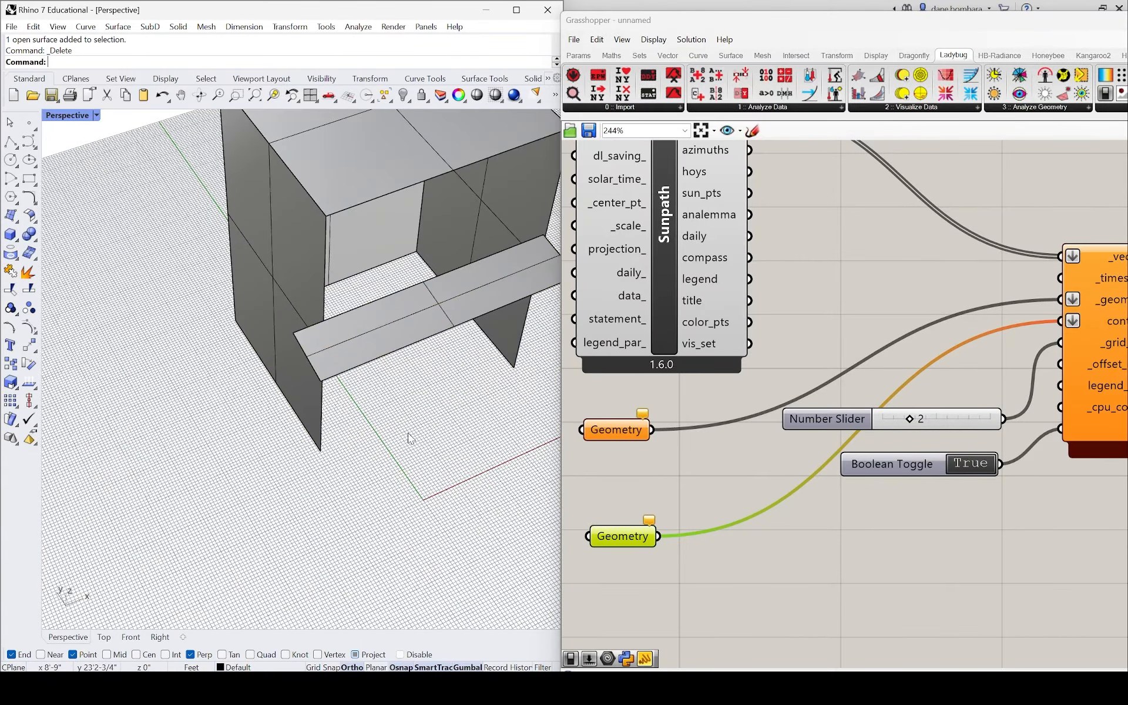
- Create a new rectangular floor plane, corner to corner, from the front wall base to the opposite rear wall base
{"action": "right_click_drag", "start_coordinate": [411, 433], "coordinate": [347, 473]}
{"action": "left_click", "coordinate": [13, 219]}
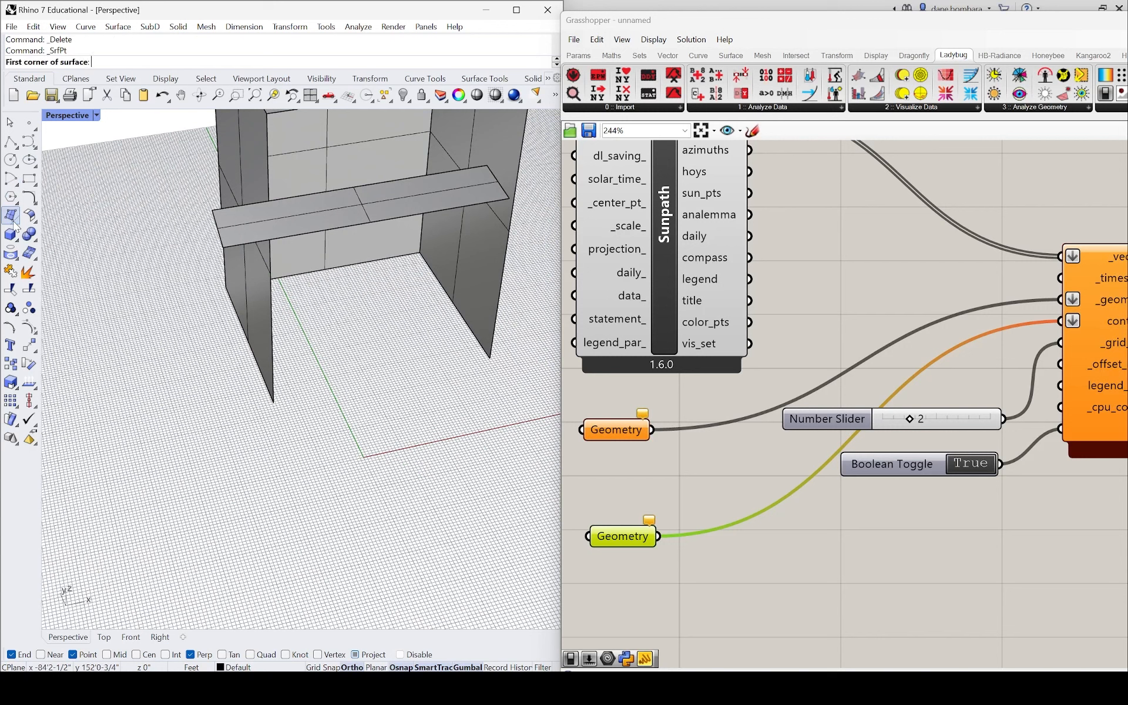
{"action": "left_click", "coordinate": [17, 221]}
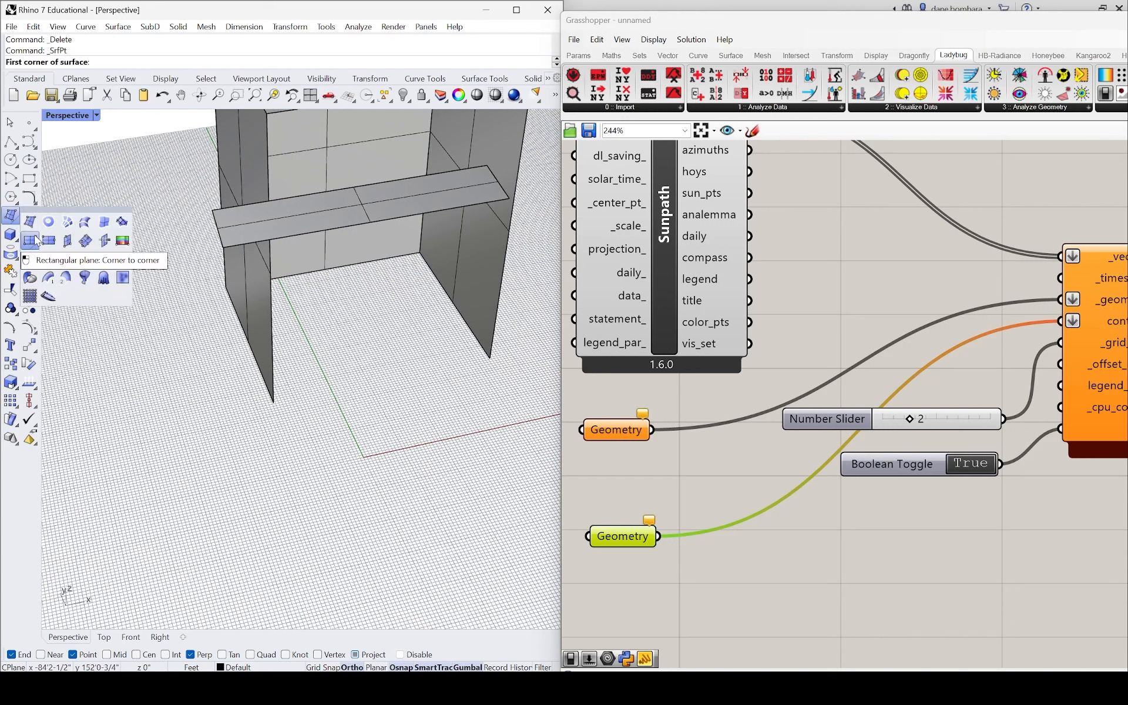
{"action": "left_click", "coordinate": [36, 240]}
{"action": "left_click", "coordinate": [271, 401]}
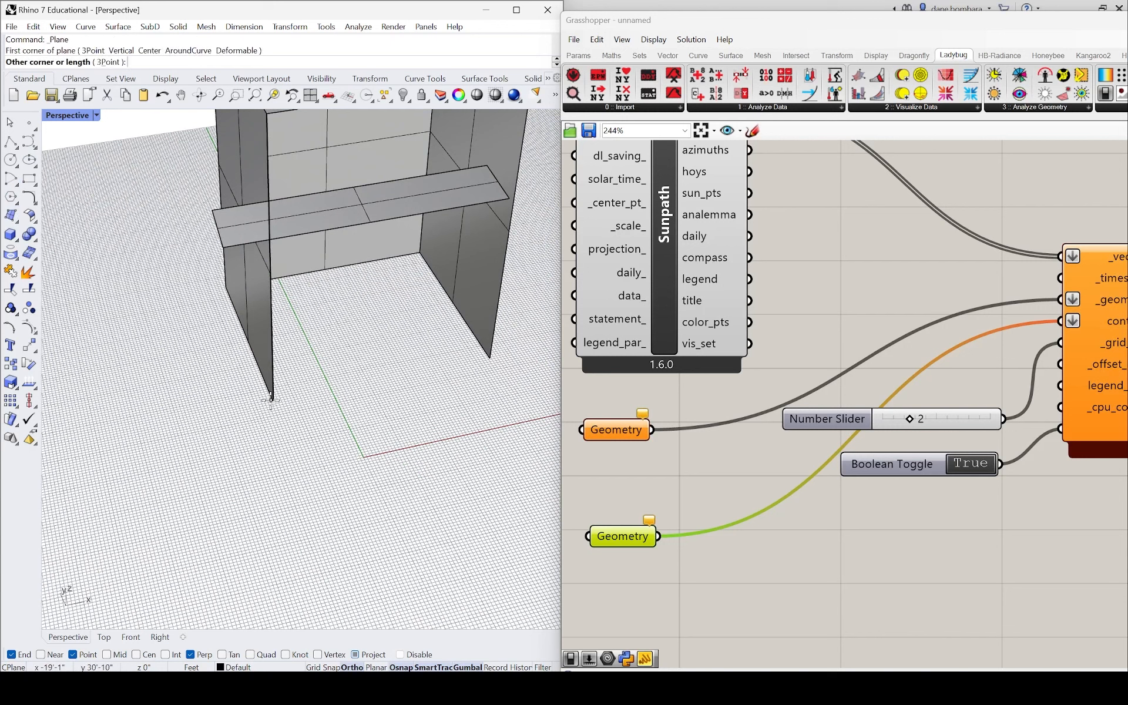
{"action": "left_click", "coordinate": [420, 255]}
- Reference the new floor plane in the Geometry parameter feeding the _geometry input
{"action": "left_click", "coordinate": [777, 525]}
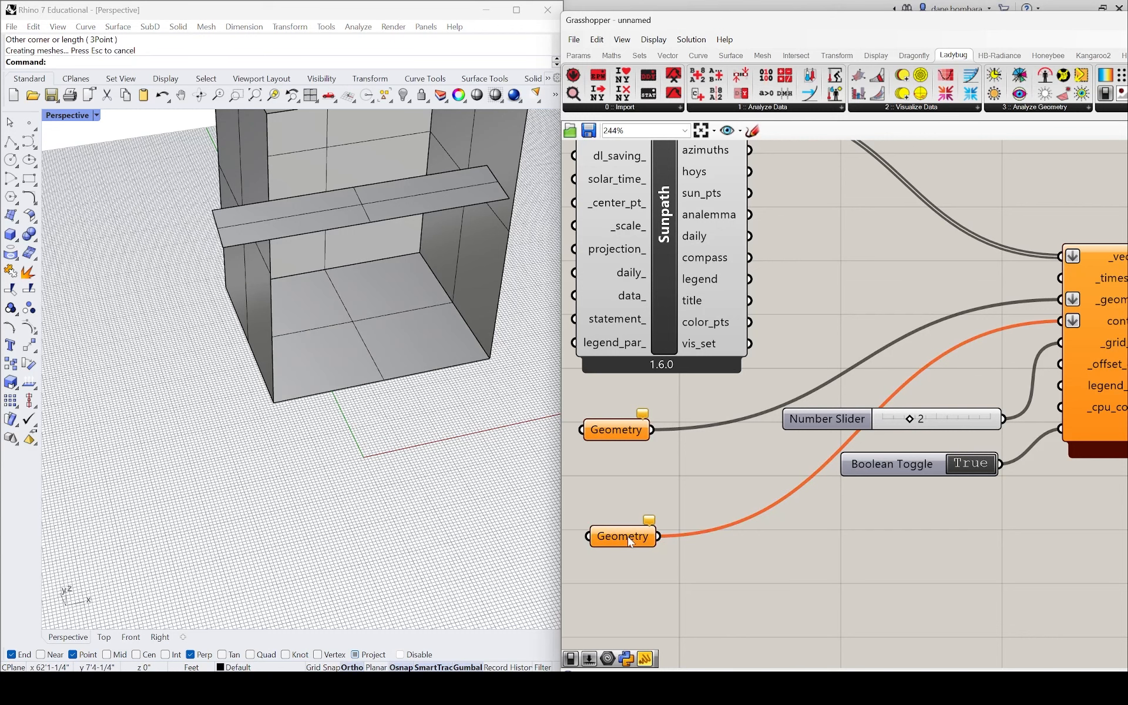
{"action": "left_click", "coordinate": [627, 536]}
{"action": "scroll", "coordinate": [721, 499], "scroll_direction": "down", "scroll_amount": 1}
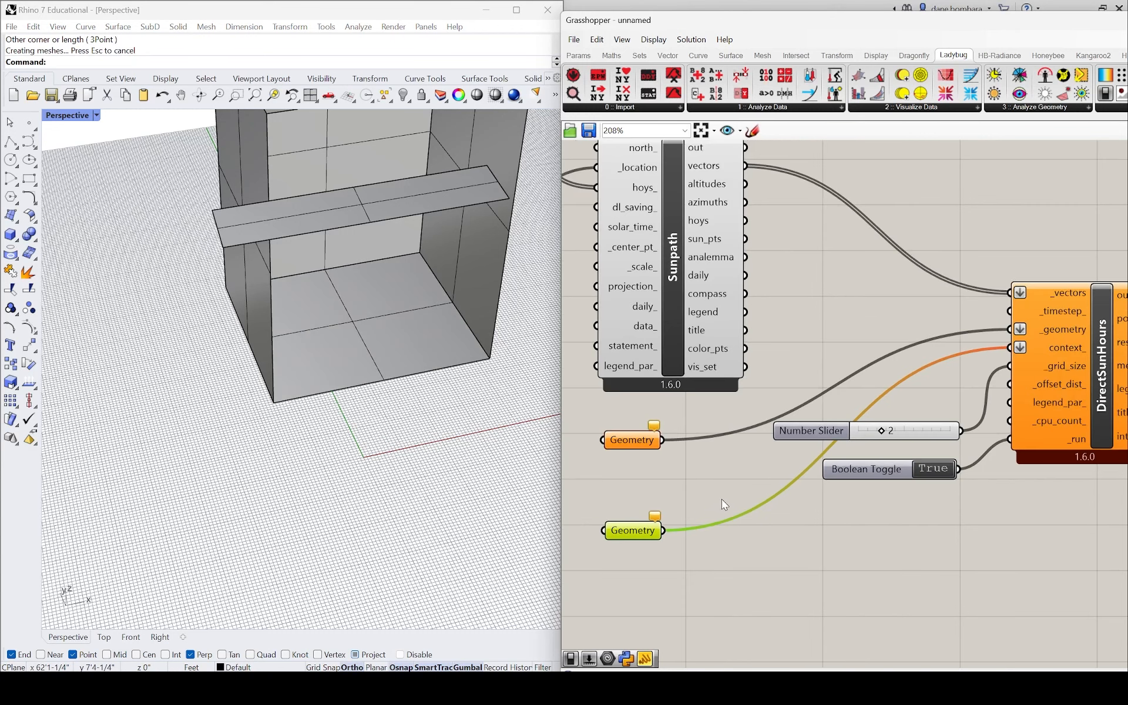
{"action": "right_click", "coordinate": [614, 445]}
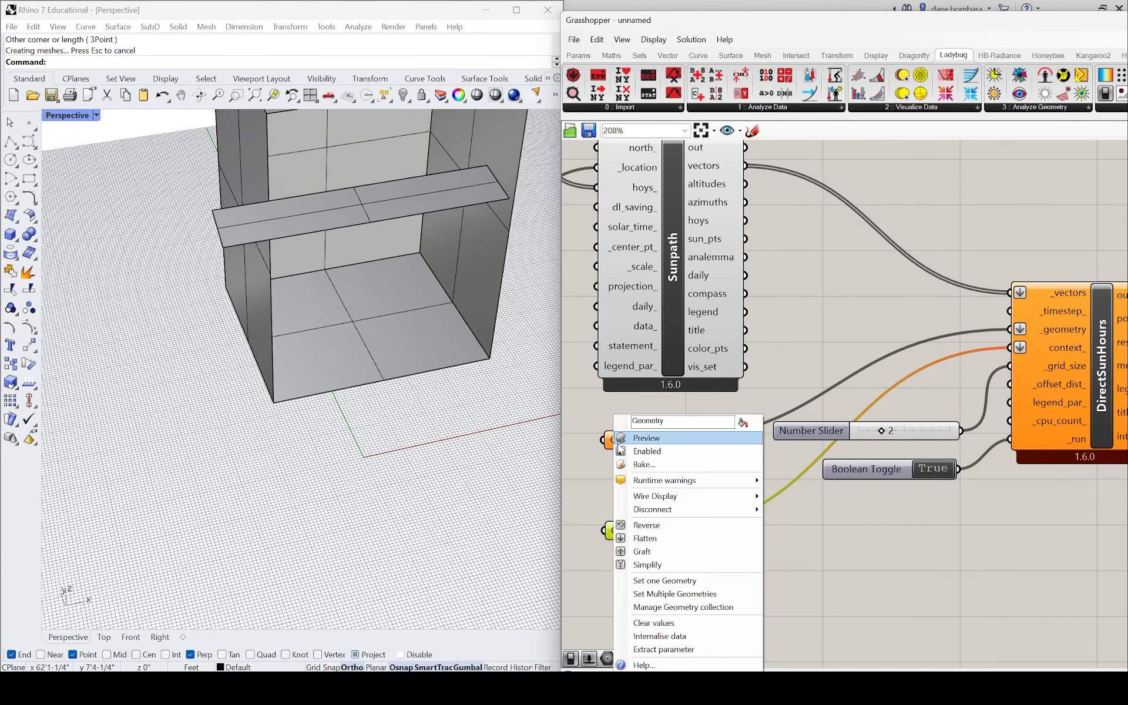
{"action": "left_click", "coordinate": [684, 587]}
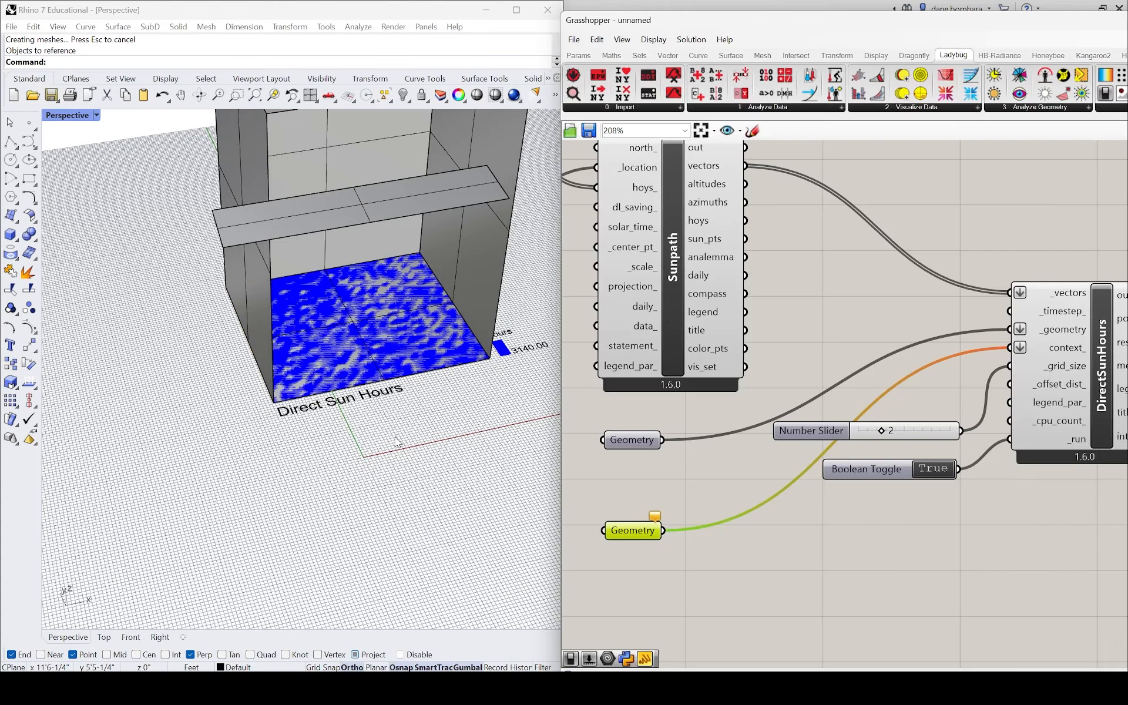
- Select the walls, roof and overhang without the floor, and reference them in the context Geometry parameter with Set Multiple Geometries
{"action": "scroll", "coordinate": [374, 453], "scroll_direction": "down", "scroll_amount": 5}
{"action": "right_click_drag", "start_coordinate": [375, 453], "coordinate": [347, 421]}
{"action": "left_click_drag", "start_coordinate": [438, 127], "coordinate": [250, 188]}
{"action": "right_click_drag", "start_coordinate": [294, 293], "coordinate": [406, 358]}
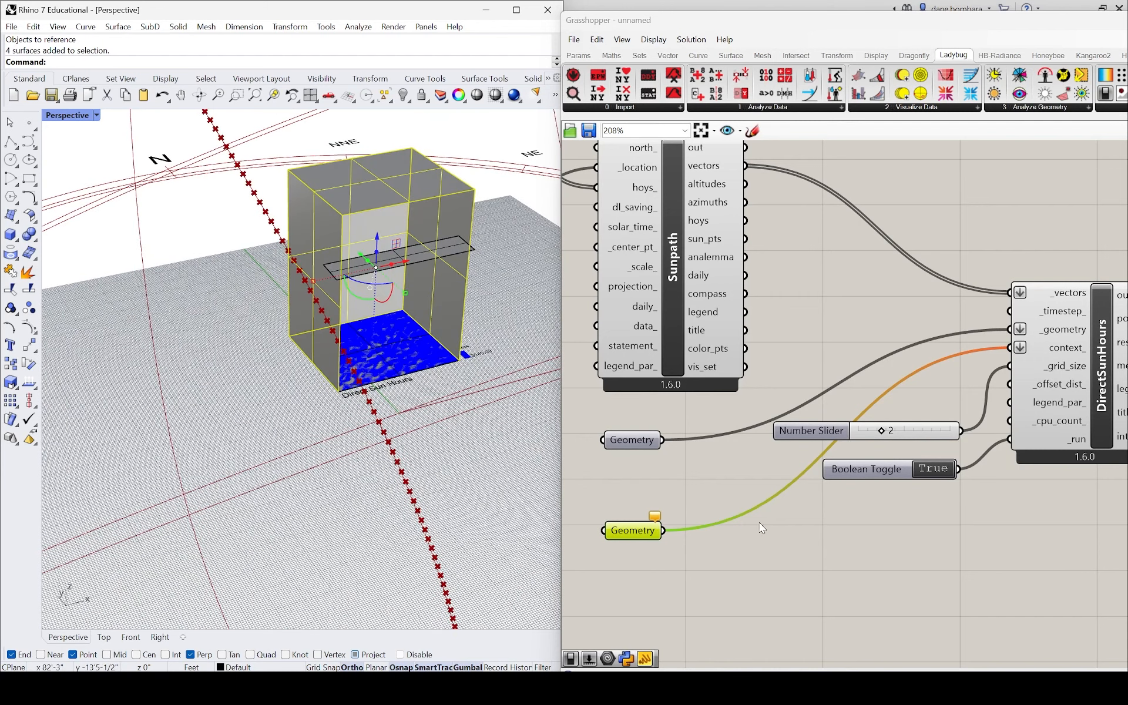
{"action": "left_click_drag", "start_coordinate": [640, 530], "coordinate": [626, 519]}
{"action": "right_click", "coordinate": [626, 519]}
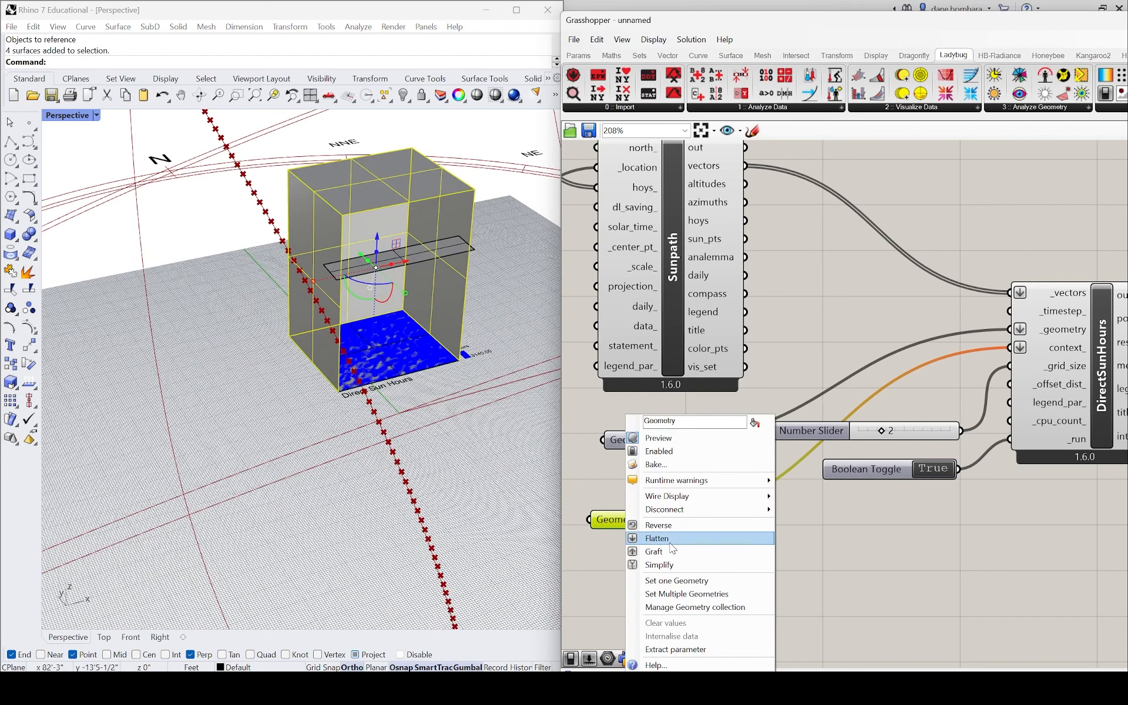
{"action": "left_click", "coordinate": [535, 217]}
{"action": "left_click", "coordinate": [452, 259]}
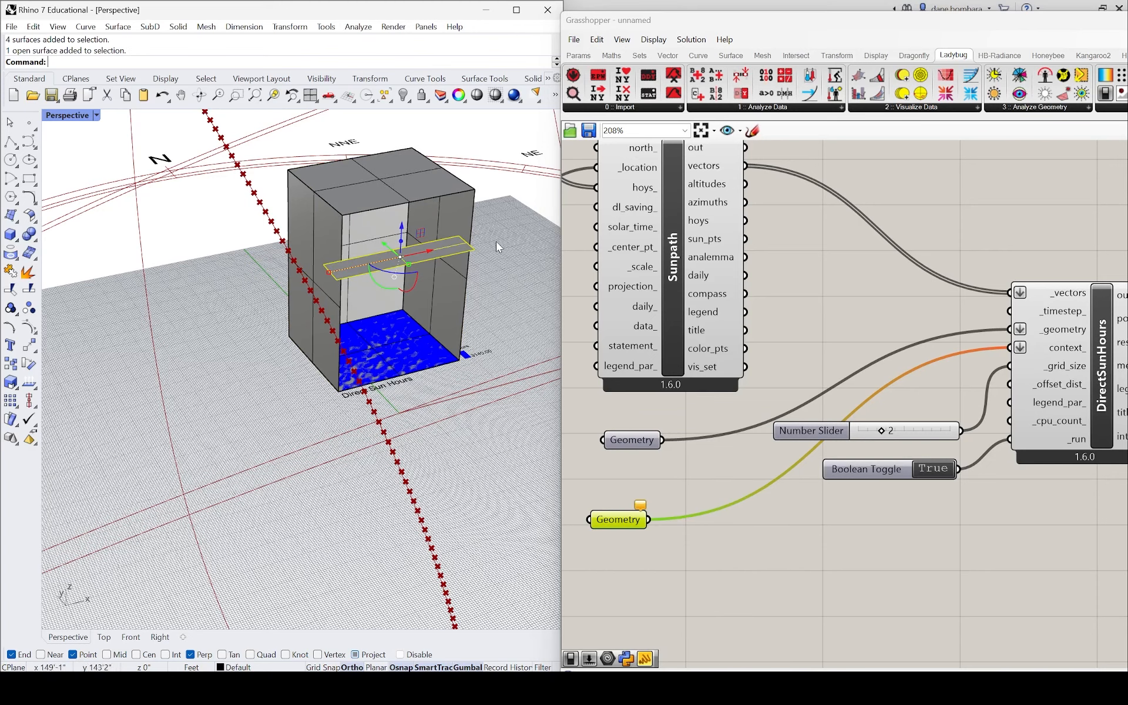
{"action": "right_click_drag", "start_coordinate": [513, 273], "coordinate": [502, 245]}
{"action": "left_click_drag", "start_coordinate": [505, 241], "coordinate": [257, 171]}
{"action": "right_click_drag", "start_coordinate": [292, 188], "coordinate": [325, 228]}
{"action": "right_click", "coordinate": [640, 524]}
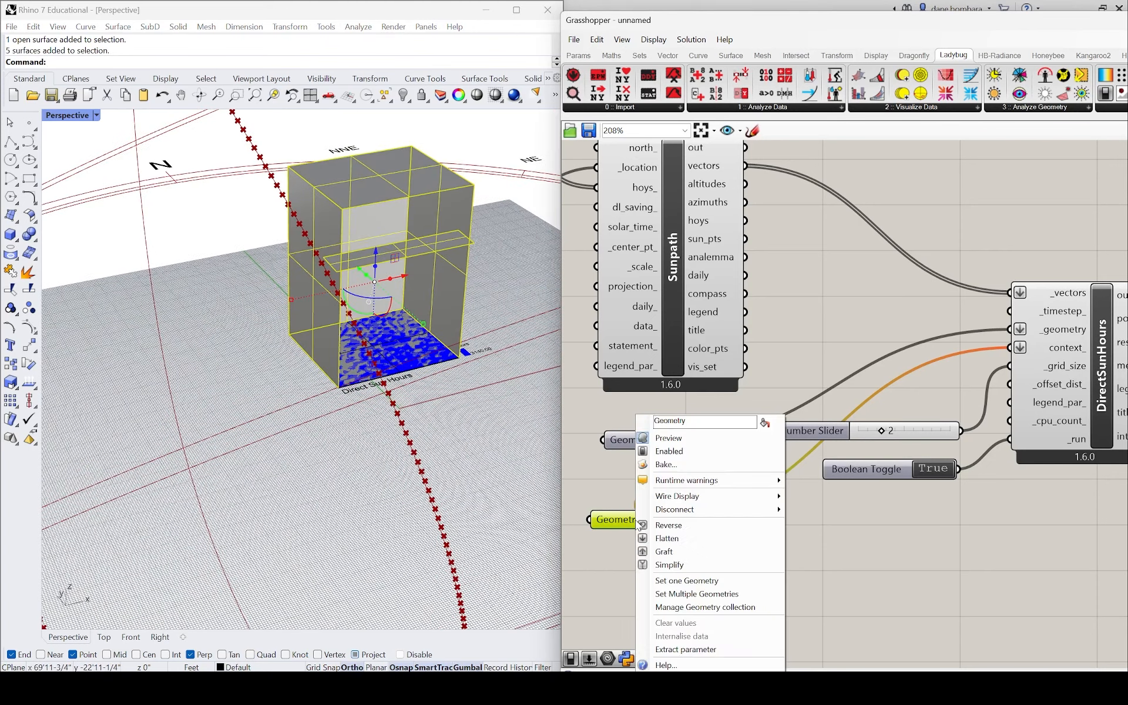
{"action": "left_click", "coordinate": [652, 592]}
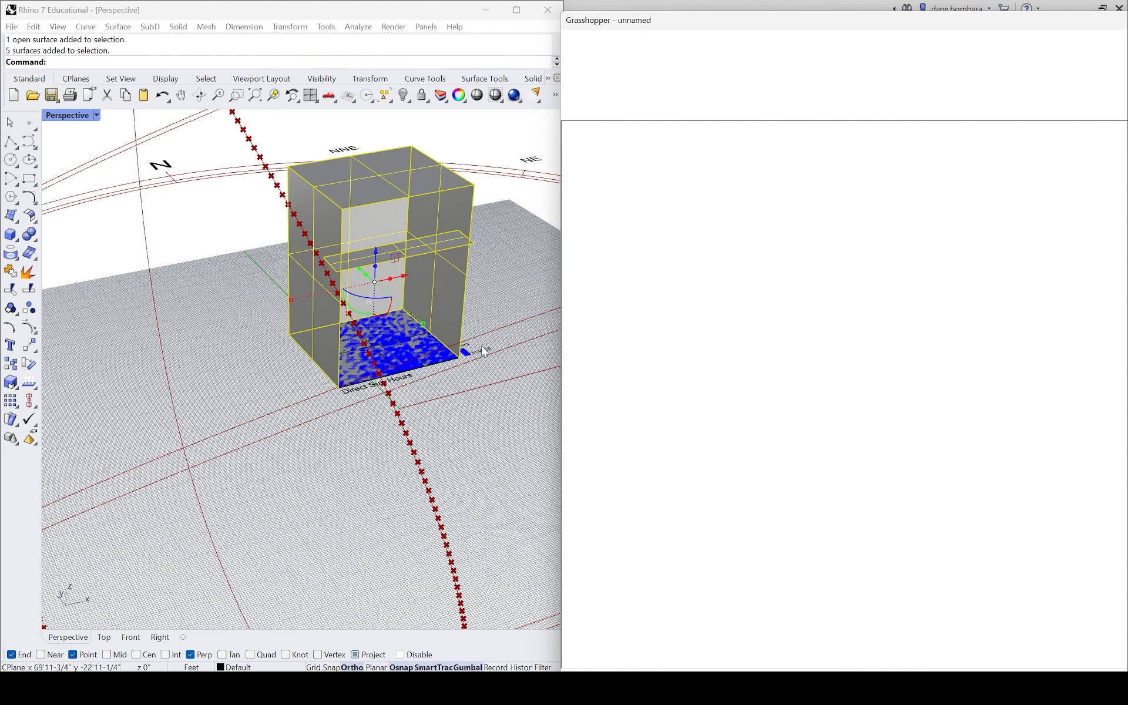
- Switch to a maximized Top view of the floor's sun hours mesh and hide the selected walls, roof and overhang
{"action": "scroll", "coordinate": [483, 346], "scroll_direction": "up", "scroll_amount": 5}
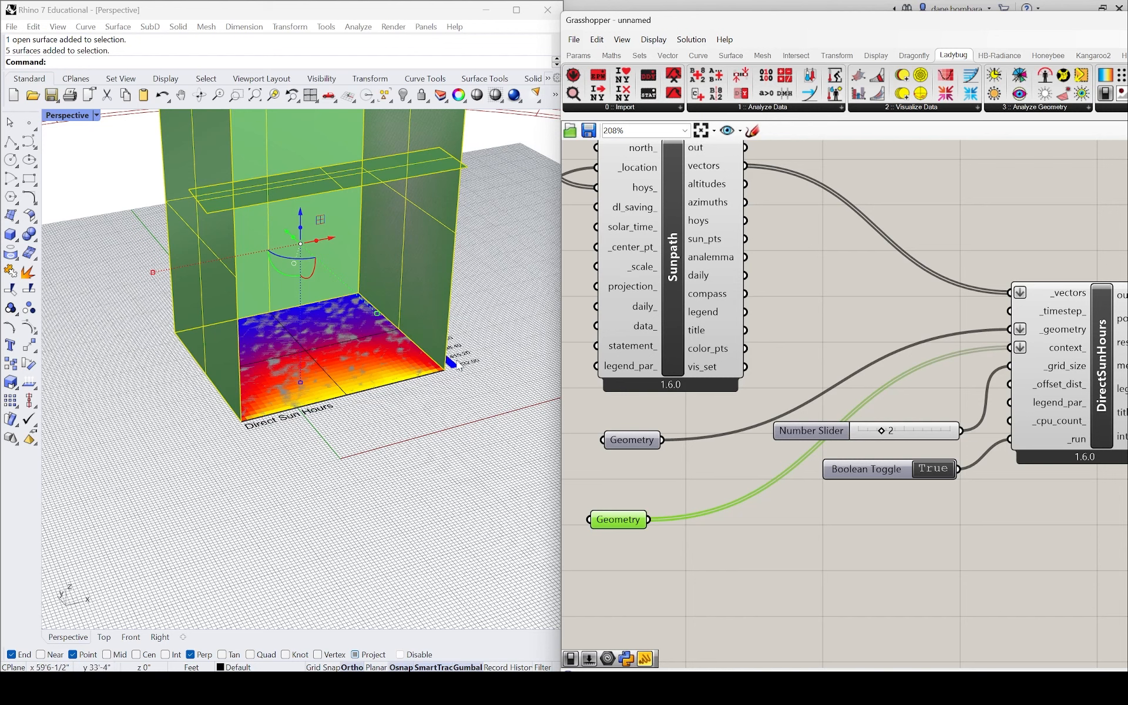
{"action": "scroll", "coordinate": [351, 378], "scroll_direction": "up", "scroll_amount": 8}
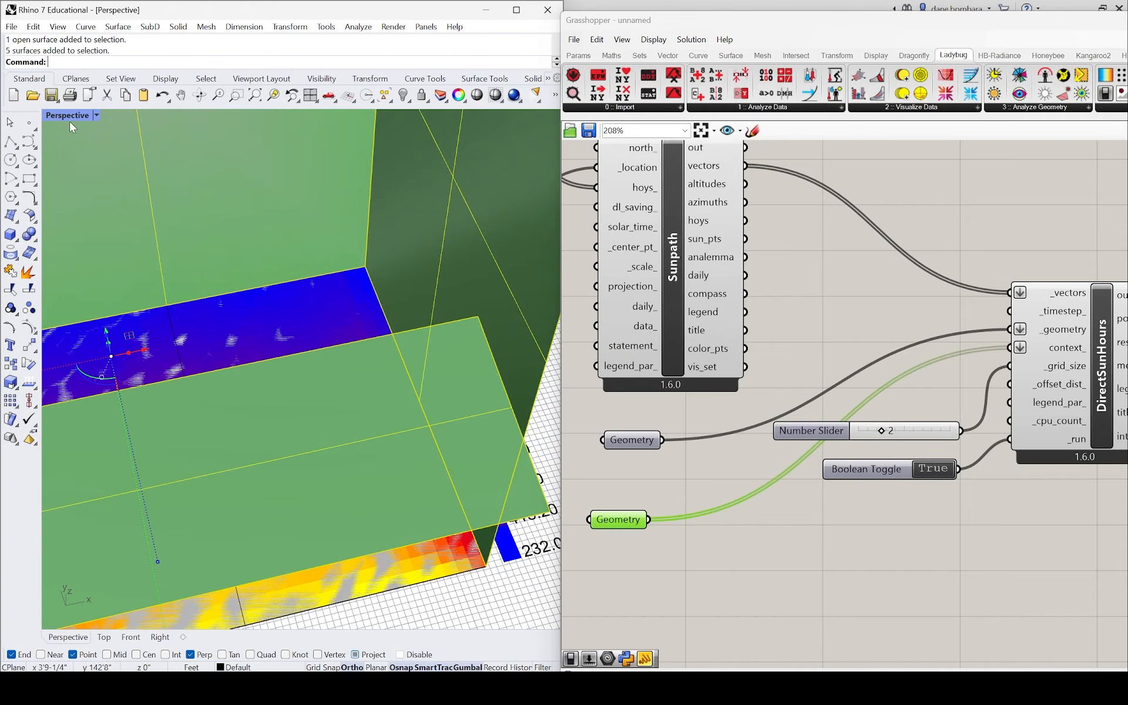
{"action": "double_click", "coordinate": [58, 117]}
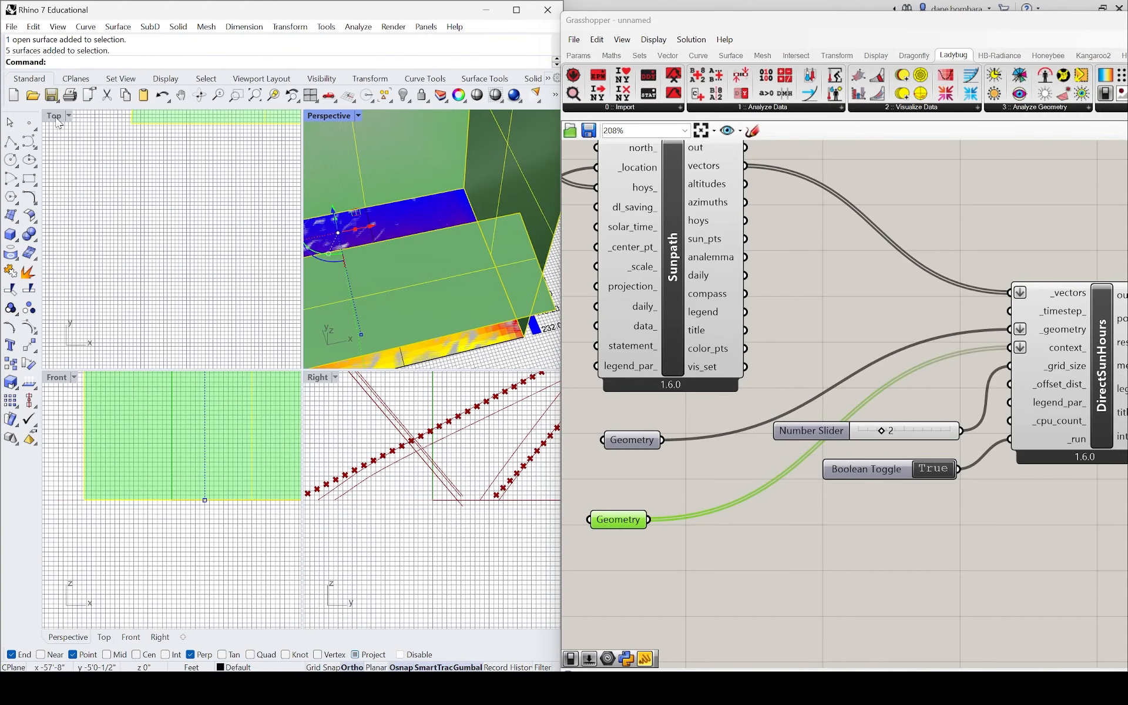
{"action": "double_click", "coordinate": [57, 118]}
{"action": "scroll", "coordinate": [203, 307], "scroll_direction": "down", "scroll_amount": 15}
{"action": "right_click_drag", "start_coordinate": [246, 230], "coordinate": [219, 369]}
{"action": "scroll", "coordinate": [219, 371], "scroll_direction": "up", "scroll_amount": 12}
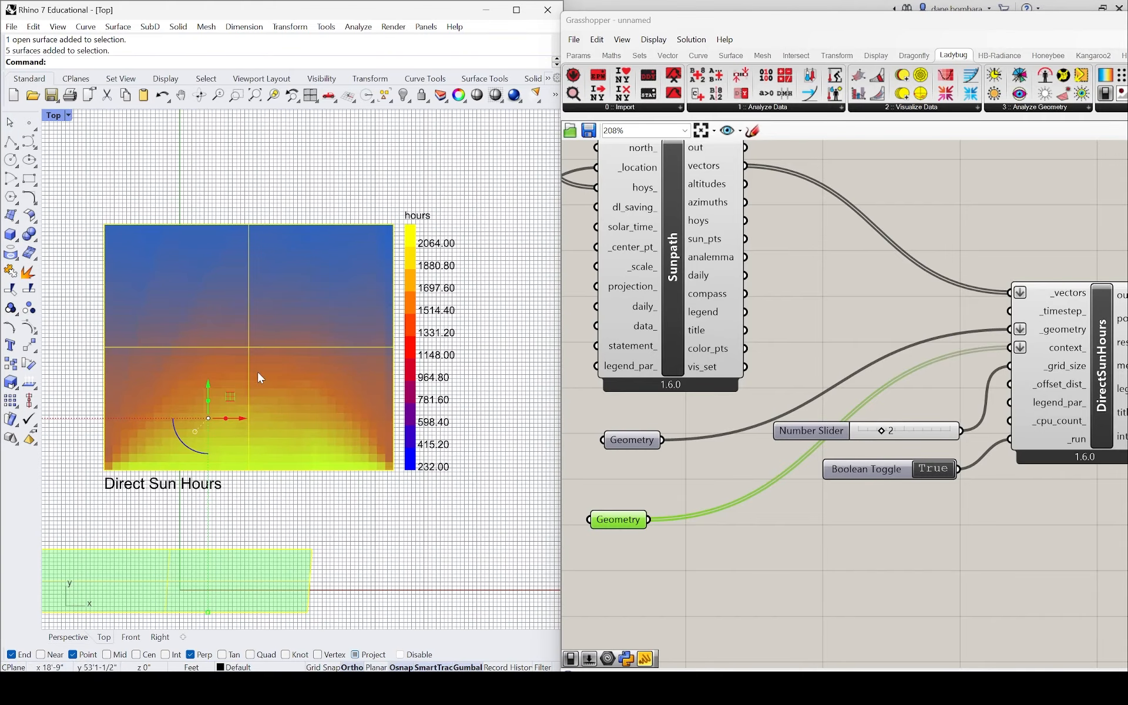
{"action": "key", "text": "ctrl+h"}
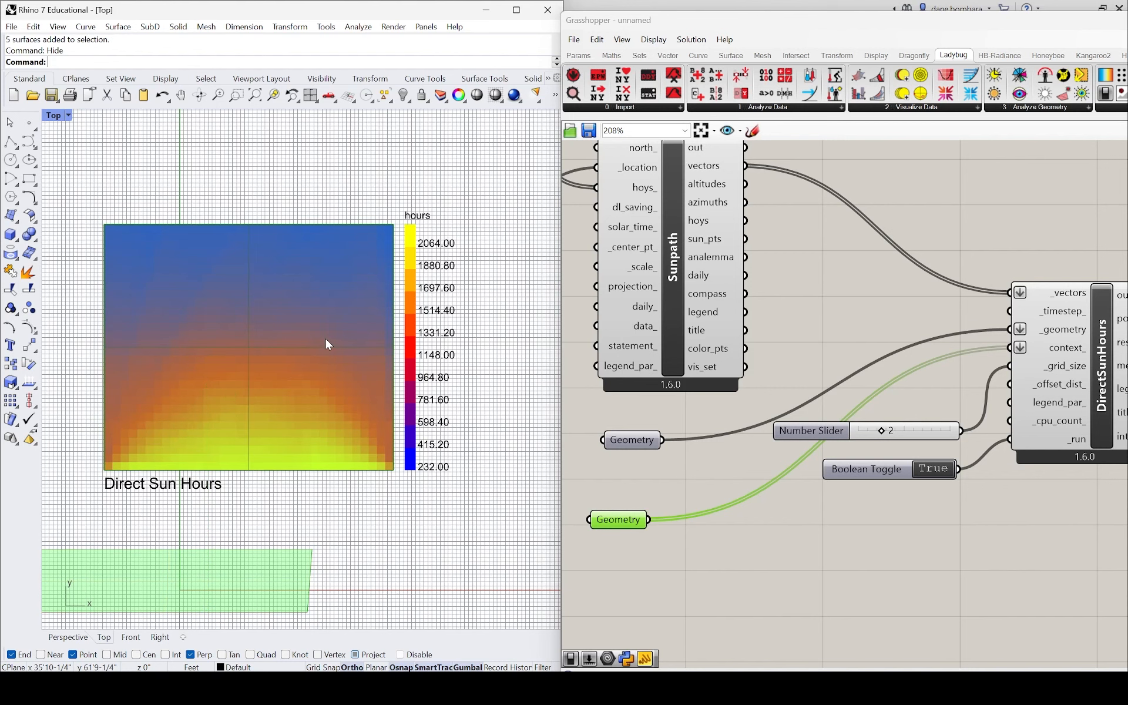
- Hide the floor surface in the Top view so that only the sun hours mesh remains, and examine its distribution
{"action": "scroll", "coordinate": [110, 213], "scroll_direction": "down", "scroll_amount": 6}
{"action": "left_click_drag", "start_coordinate": [94, 198], "coordinate": [346, 392]}
{"action": "type", "text": "h"}
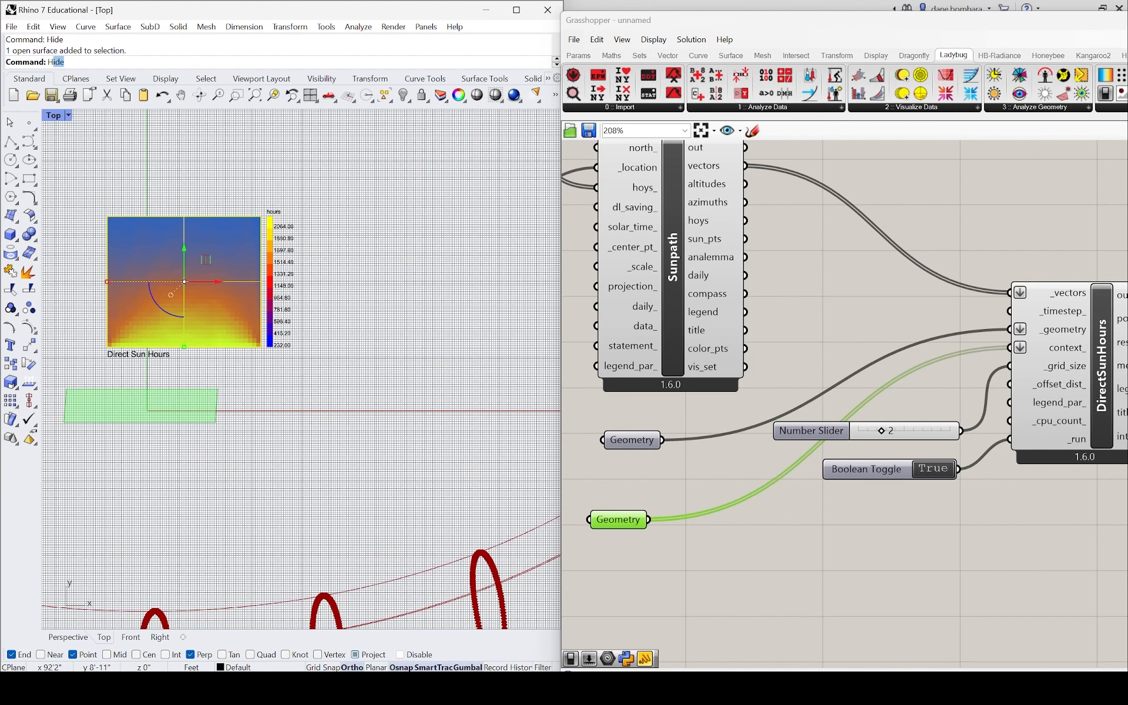
{"action": "key", "text": "Return"}
{"action": "scroll", "coordinate": [147, 291], "scroll_direction": "up", "scroll_amount": 5}
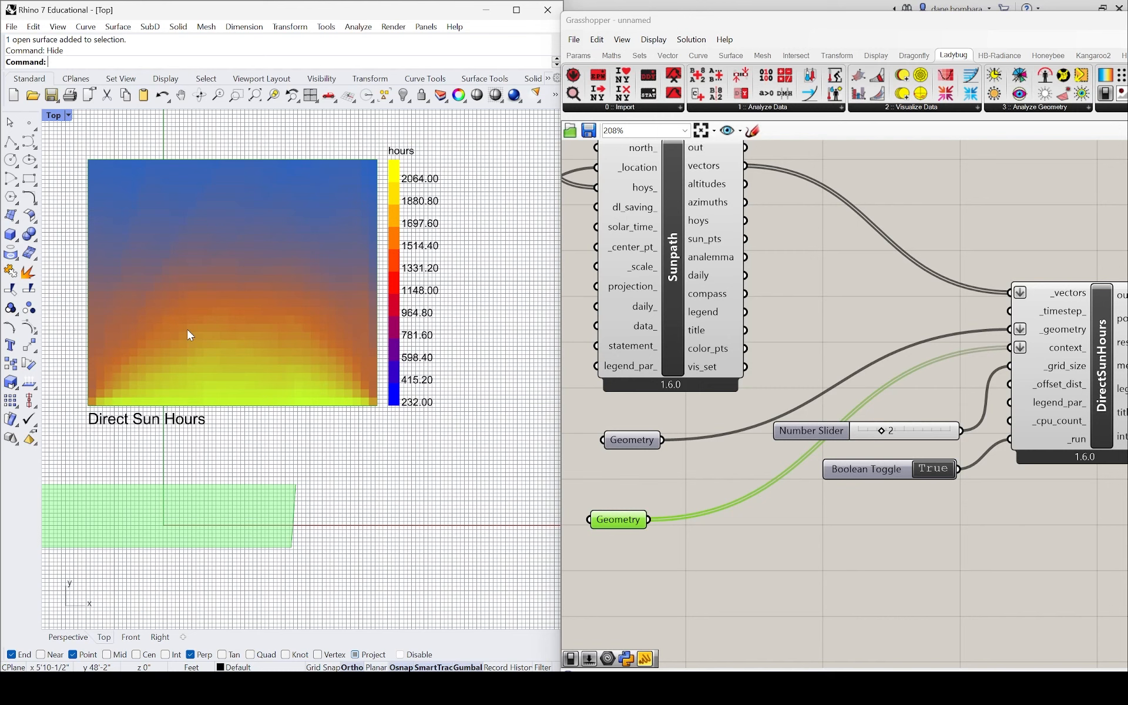
{"action": "scroll", "coordinate": [237, 217], "scroll_direction": "down", "scroll_amount": 2}
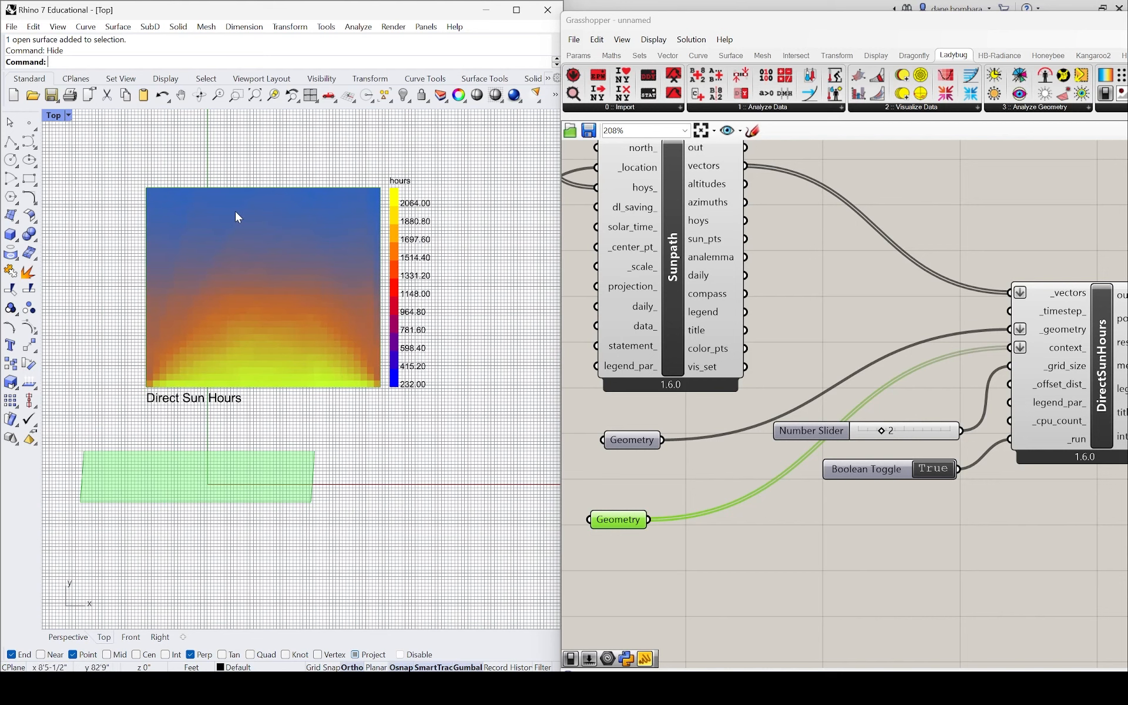
- Return to the four-viewport layout and show all hidden building surfaces again
{"action": "double_click", "coordinate": [54, 115]}
{"action": "scroll", "coordinate": [219, 309], "scroll_direction": "down", "scroll_amount": 7}
{"action": "scroll", "coordinate": [368, 307], "scroll_direction": "up", "scroll_amount": 3}
{"action": "scroll", "coordinate": [379, 309], "scroll_direction": "down", "scroll_amount": 6}
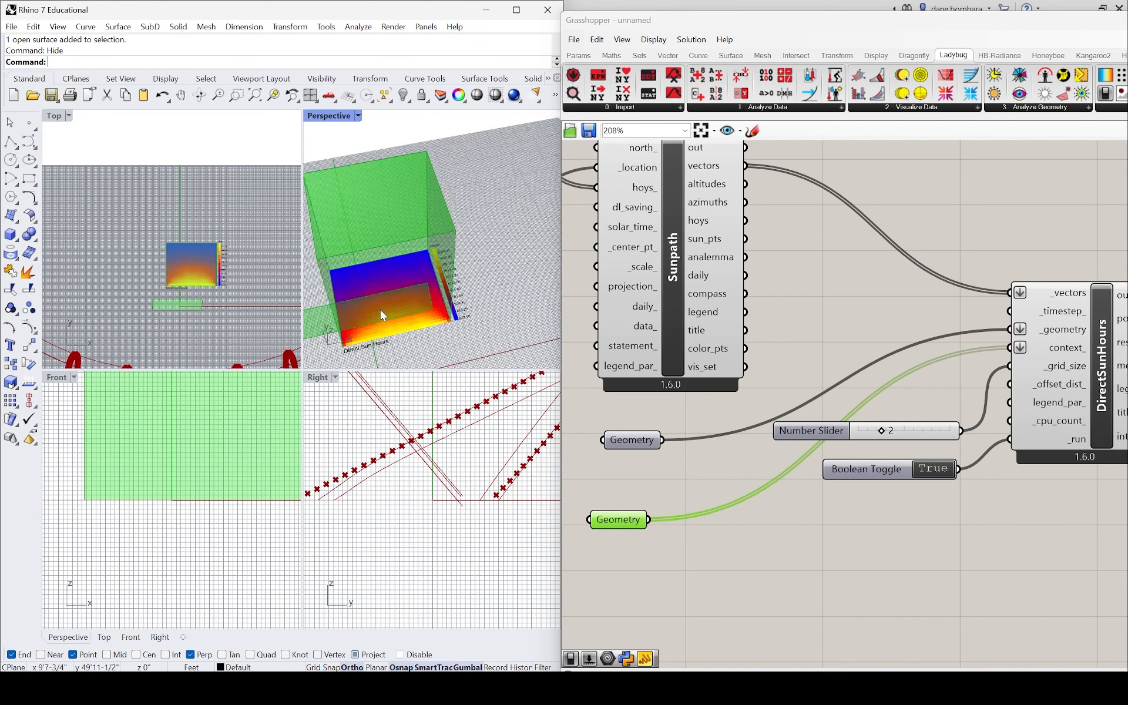
{"action": "scroll", "coordinate": [380, 309], "scroll_direction": "down", "scroll_amount": 3}
{"action": "type", "text": "show"}
{"action": "key", "text": "Return"}
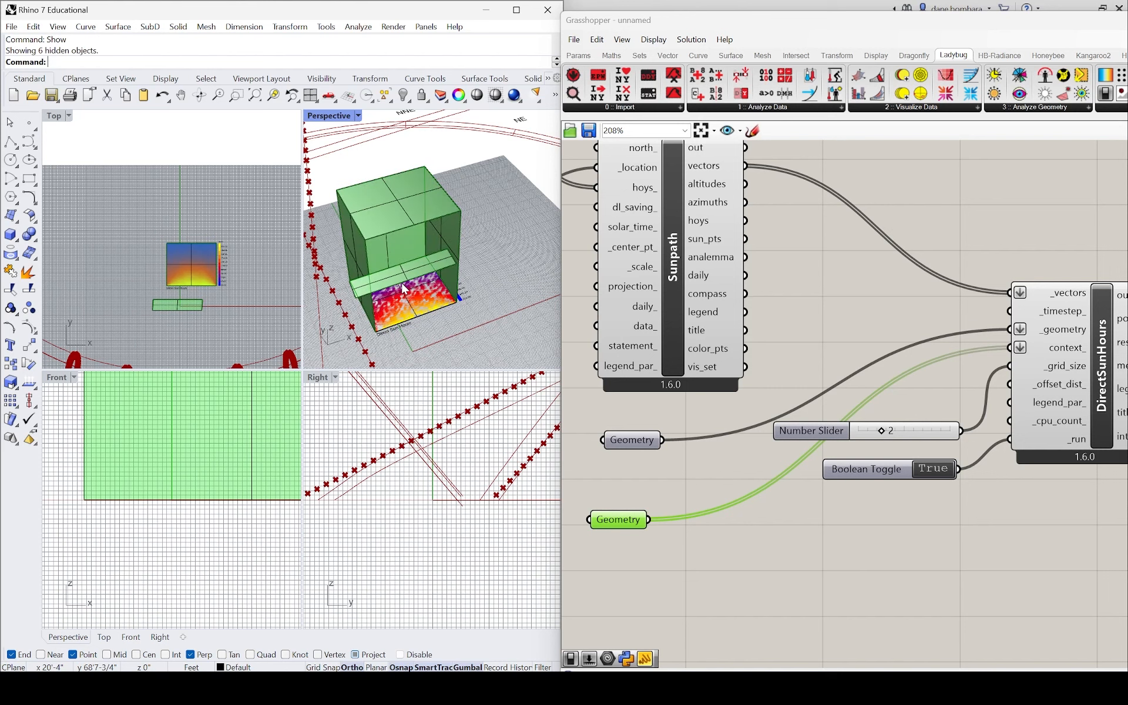
- Select the overhang surface and switch off the sun hours analysis by setting its Boolean Toggle to False
{"action": "scroll", "coordinate": [403, 276], "scroll_direction": "up", "scroll_amount": 7}
{"action": "left_click", "coordinate": [404, 264]}
{"action": "scroll", "coordinate": [404, 278], "scroll_direction": "down", "scroll_amount": 5}
{"action": "right_click_drag", "start_coordinate": [405, 284], "coordinate": [436, 266]}
{"action": "scroll", "coordinate": [938, 291], "scroll_direction": "down", "scroll_amount": 3}
{"action": "right_click_drag", "start_coordinate": [973, 401], "coordinate": [964, 372]}
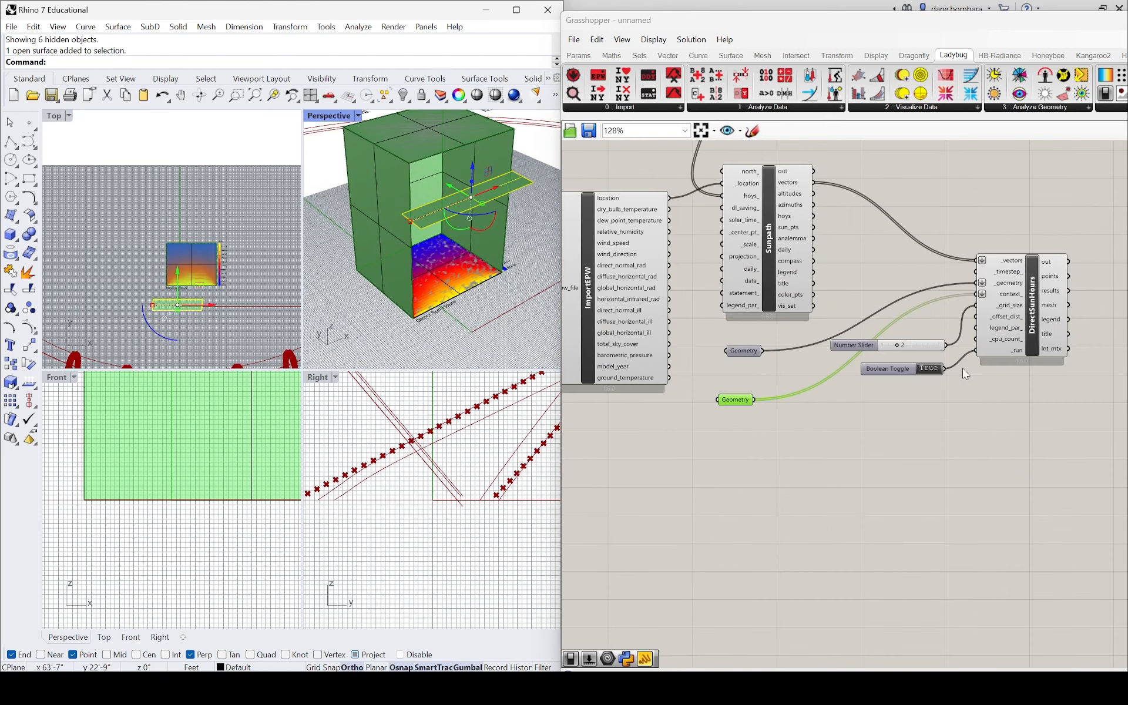
{"action": "scroll", "coordinate": [928, 376], "scroll_direction": "up", "scroll_amount": 3}
{"action": "double_click", "coordinate": [920, 366]}
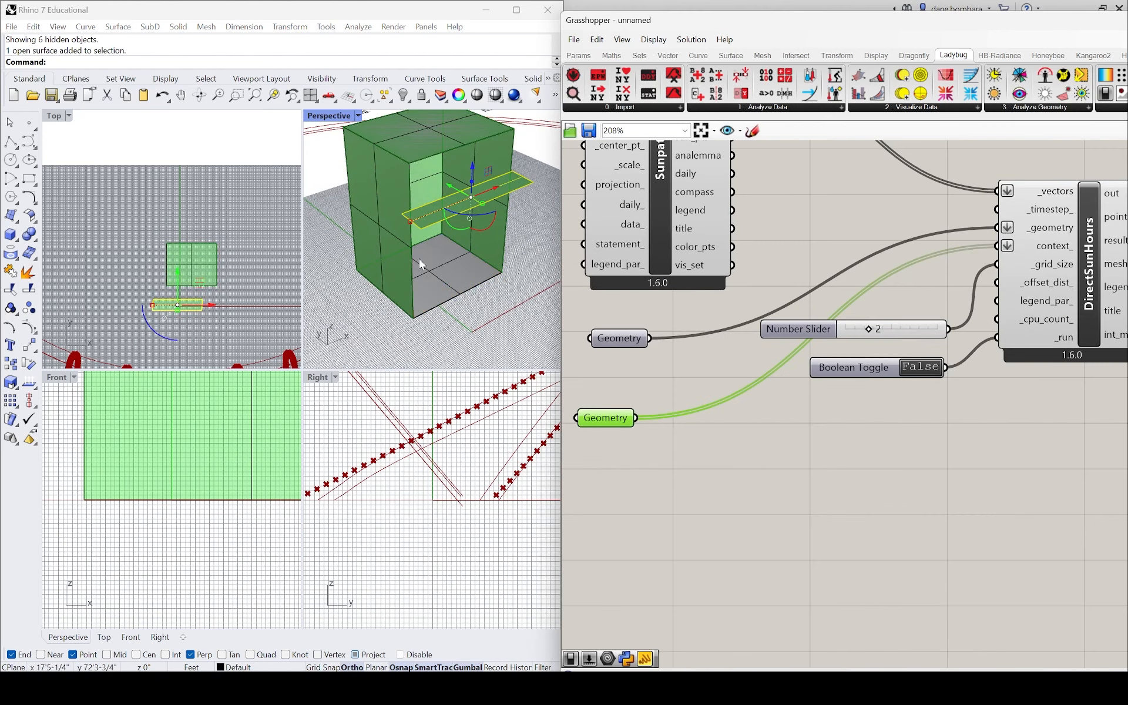
- Shift the selected overhang toward the building's open front and lower it to just above the floor
{"action": "scroll", "coordinate": [418, 259], "scroll_direction": "up", "scroll_amount": 6}
{"action": "left_click_drag", "start_coordinate": [494, 195], "coordinate": [497, 202]}
{"action": "scroll", "coordinate": [460, 322], "scroll_direction": "down", "scroll_amount": 8}
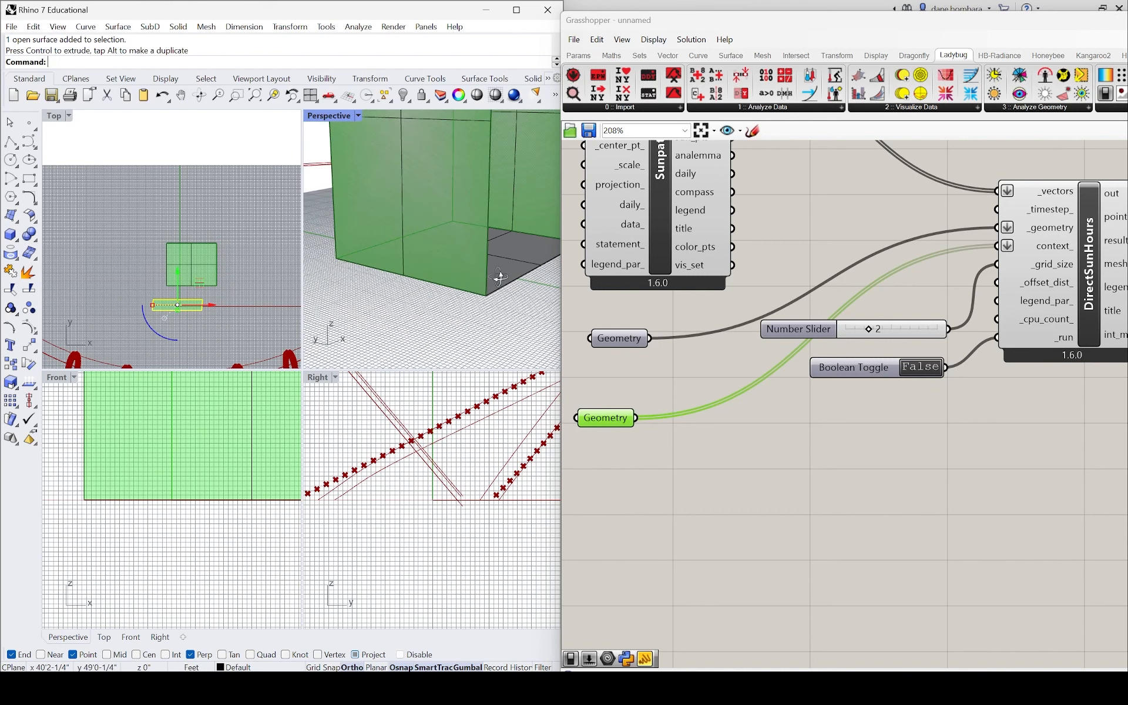
{"action": "scroll", "coordinate": [421, 300], "scroll_direction": "up", "scroll_amount": 6}
{"action": "left_click_drag", "start_coordinate": [400, 301], "coordinate": [423, 300]}
{"action": "right_click_drag", "start_coordinate": [423, 309], "coordinate": [470, 292]}
{"action": "left_click_drag", "start_coordinate": [521, 195], "coordinate": [463, 206]}
{"action": "left_click_drag", "start_coordinate": [490, 153], "coordinate": [477, 243]}
{"action": "scroll", "coordinate": [475, 243], "scroll_direction": "down", "scroll_amount": 7}
{"action": "right_click_drag", "start_coordinate": [474, 245], "coordinate": [472, 268]}
{"action": "scroll", "coordinate": [436, 312], "scroll_direction": "up", "scroll_amount": 8}
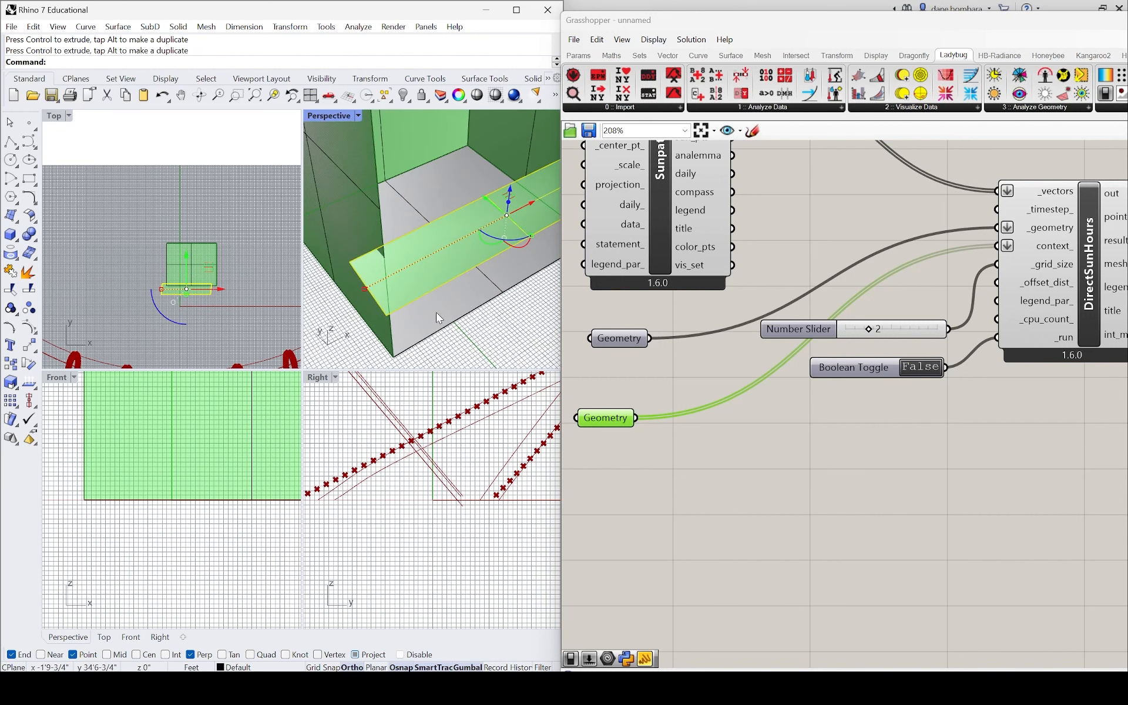
- Move the overhang from its inner corner to the side wall's front base corner with Project snapping off, and raise it straight up
{"action": "type", "text": "move"}
{"action": "key", "text": "Return"}
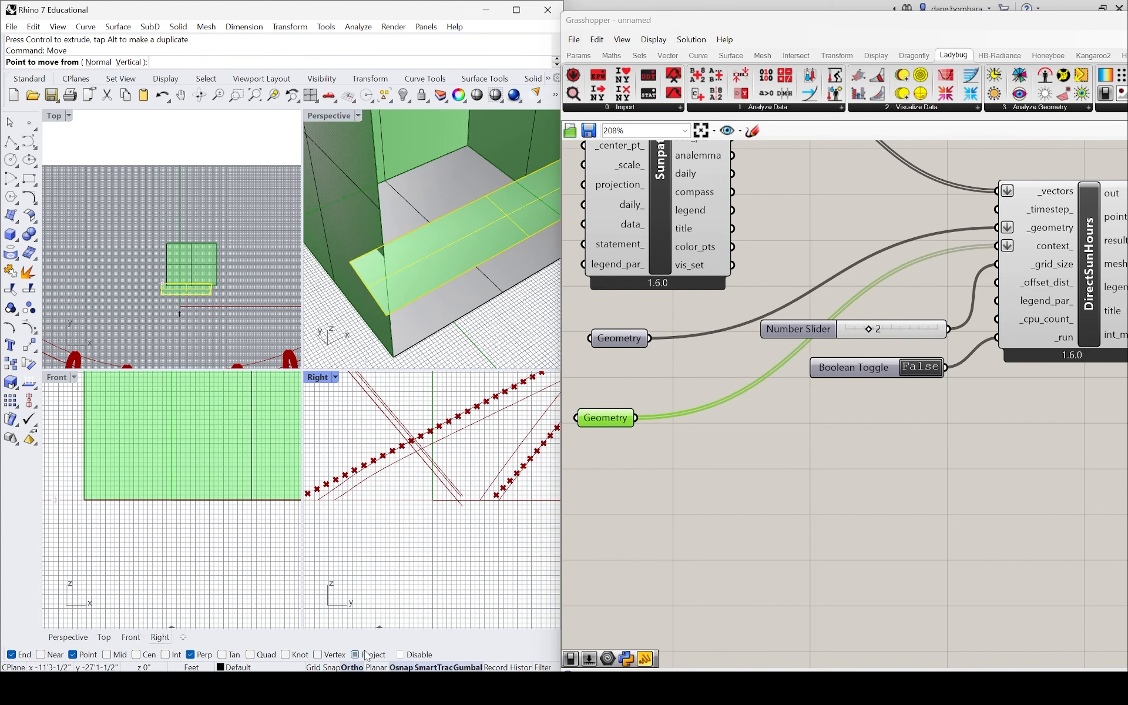
{"action": "left_click", "coordinate": [353, 262]}
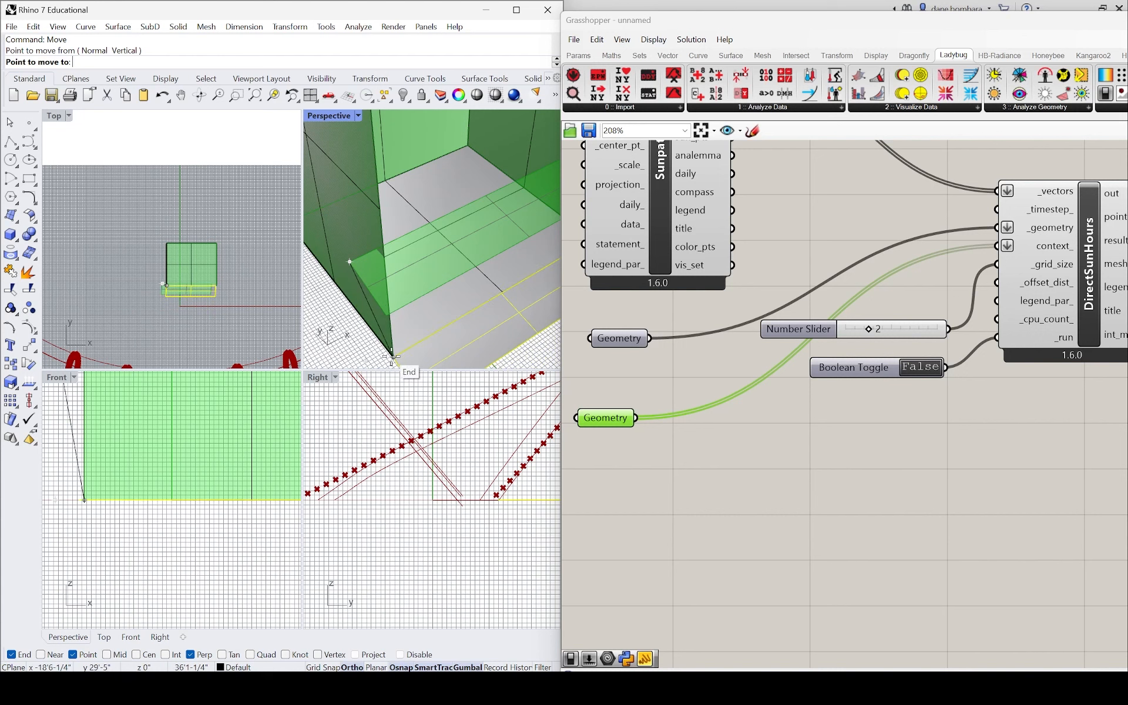
{"action": "left_click", "coordinate": [393, 357]}
{"action": "scroll", "coordinate": [351, 231], "scroll_direction": "down", "scroll_amount": 4}
{"action": "left_click_drag", "start_coordinate": [444, 238], "coordinate": [442, 163]}
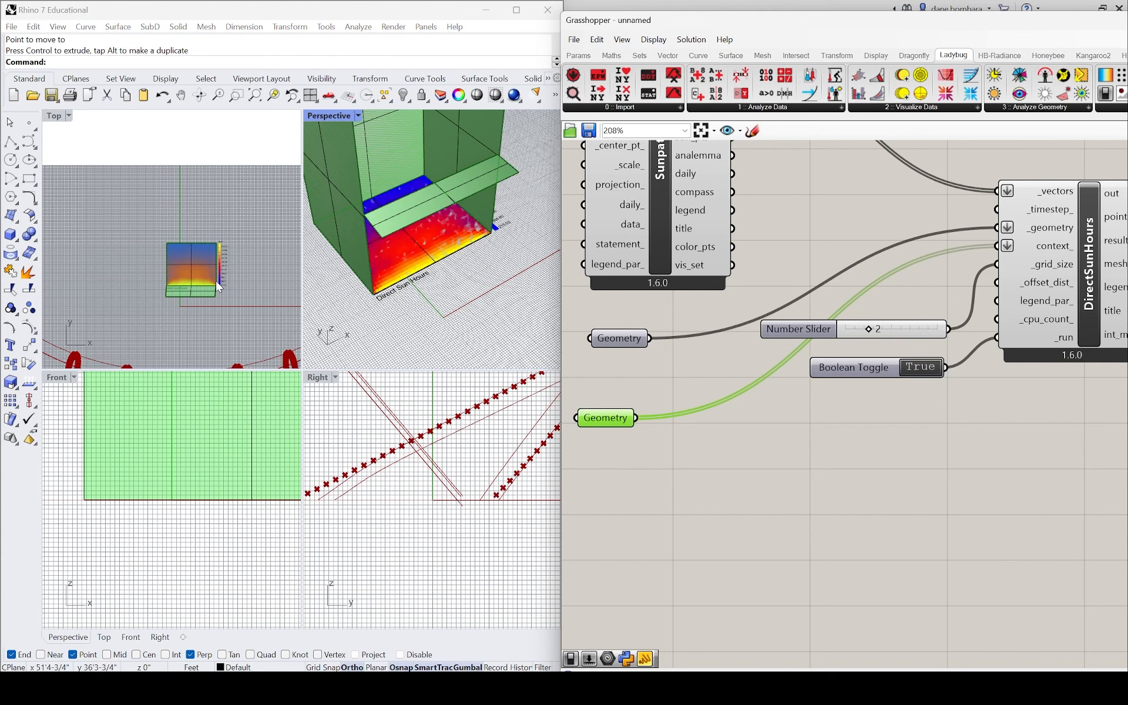
- Maximize the Top view with the whole sun path shown and read the description of the Sunpath component's north_ input
{"action": "scroll", "coordinate": [199, 286], "scroll_direction": "up", "scroll_amount": 3}
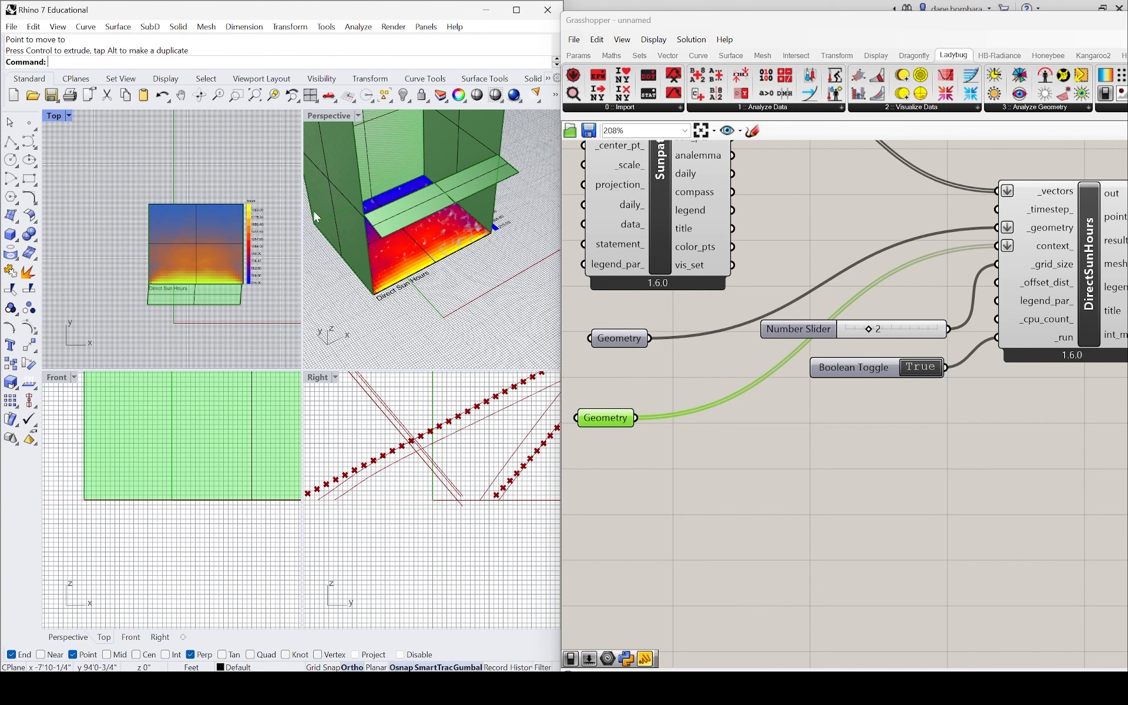
{"action": "double_click", "coordinate": [58, 117]}
{"action": "scroll", "coordinate": [330, 297], "scroll_direction": "down", "scroll_amount": 8}
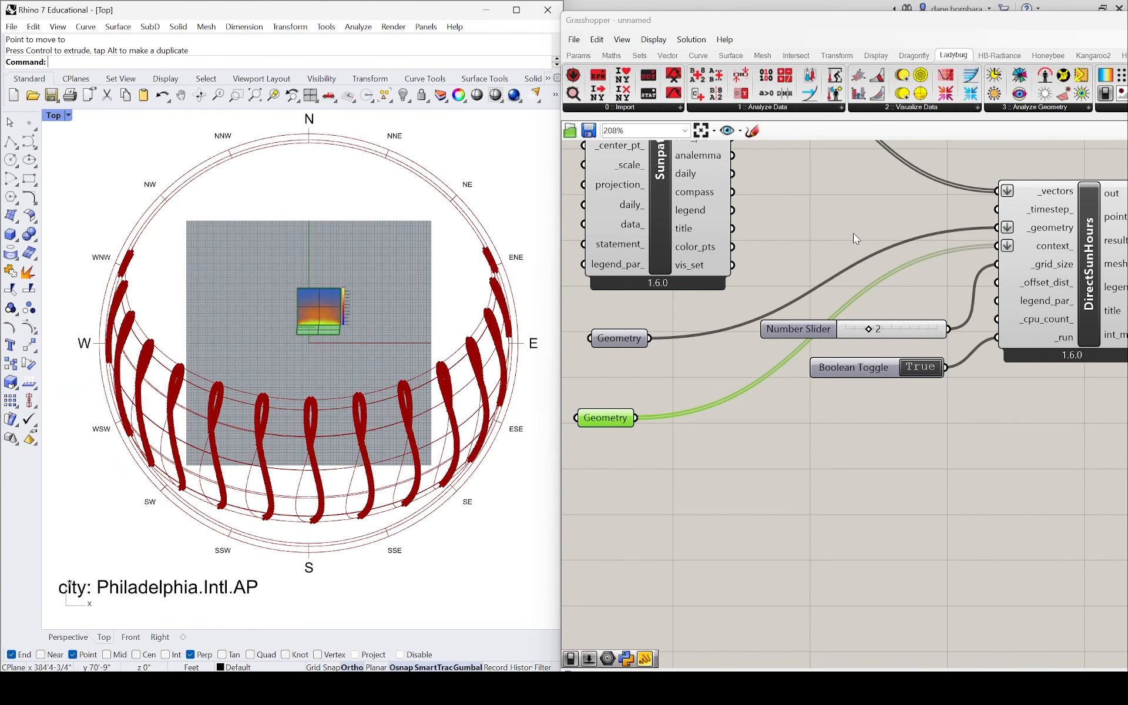
{"action": "scroll", "coordinate": [816, 292], "scroll_direction": "down", "scroll_amount": 5}
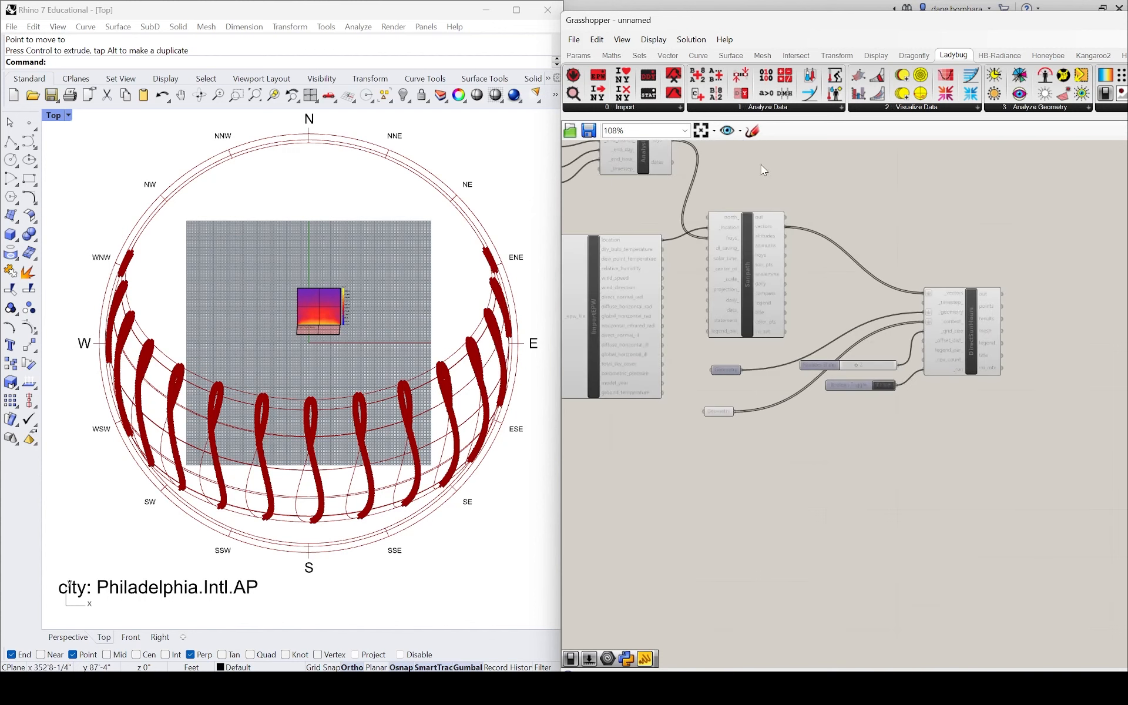
{"action": "scroll", "coordinate": [785, 217], "scroll_direction": "up", "scroll_amount": 5}
{"action": "left_click", "coordinate": [846, 241]}
{"action": "scroll", "coordinate": [845, 232], "scroll_direction": "up", "scroll_amount": 1}
{"action": "scroll", "coordinate": [841, 223], "scroll_direction": "up", "scroll_amount": 1}
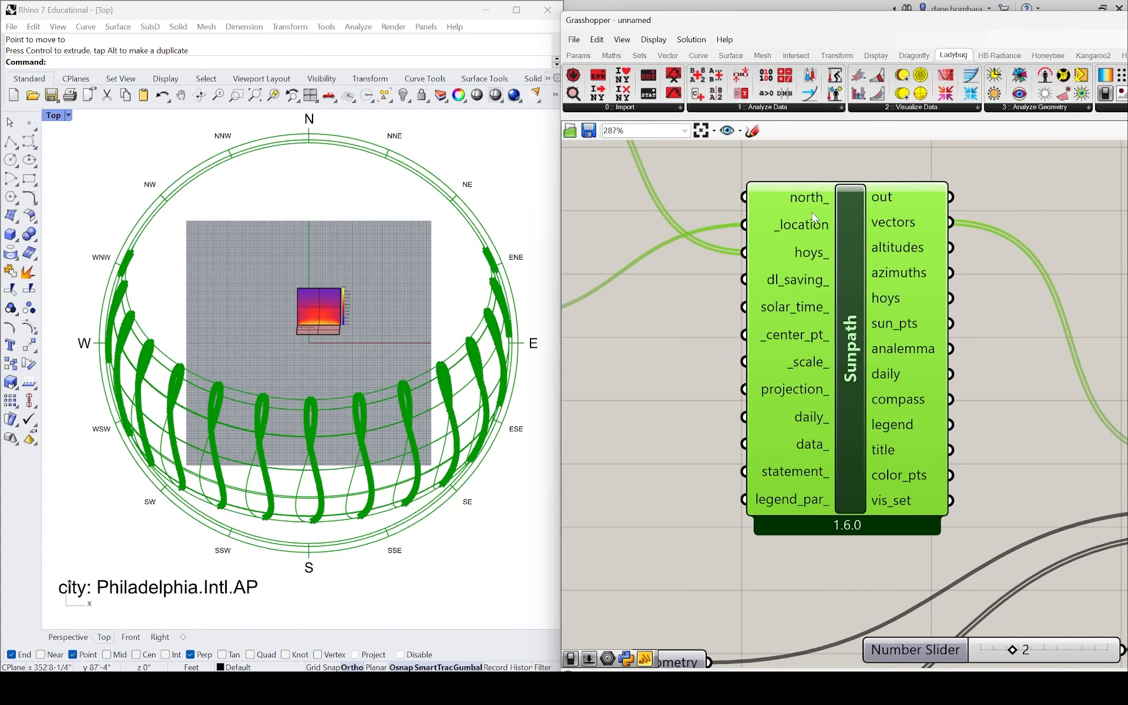
{"action": "mouse_move", "coordinate": [815, 218]}
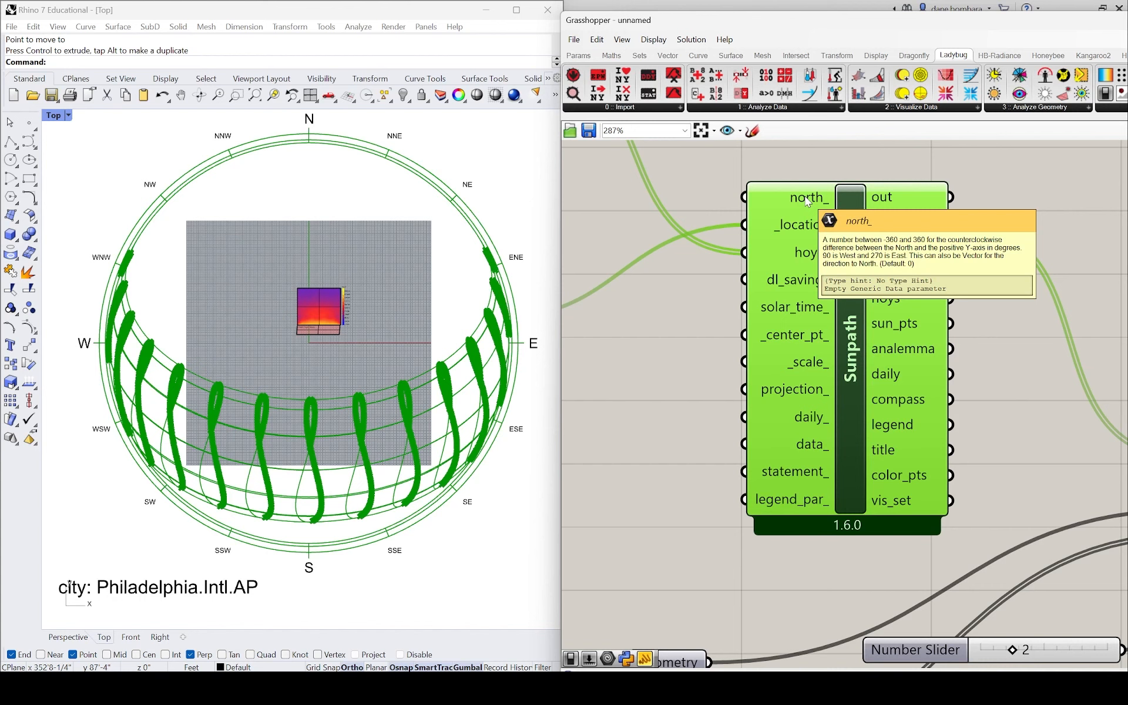
{"action": "scroll", "coordinate": [778, 236], "scroll_direction": "down", "scroll_amount": 2}
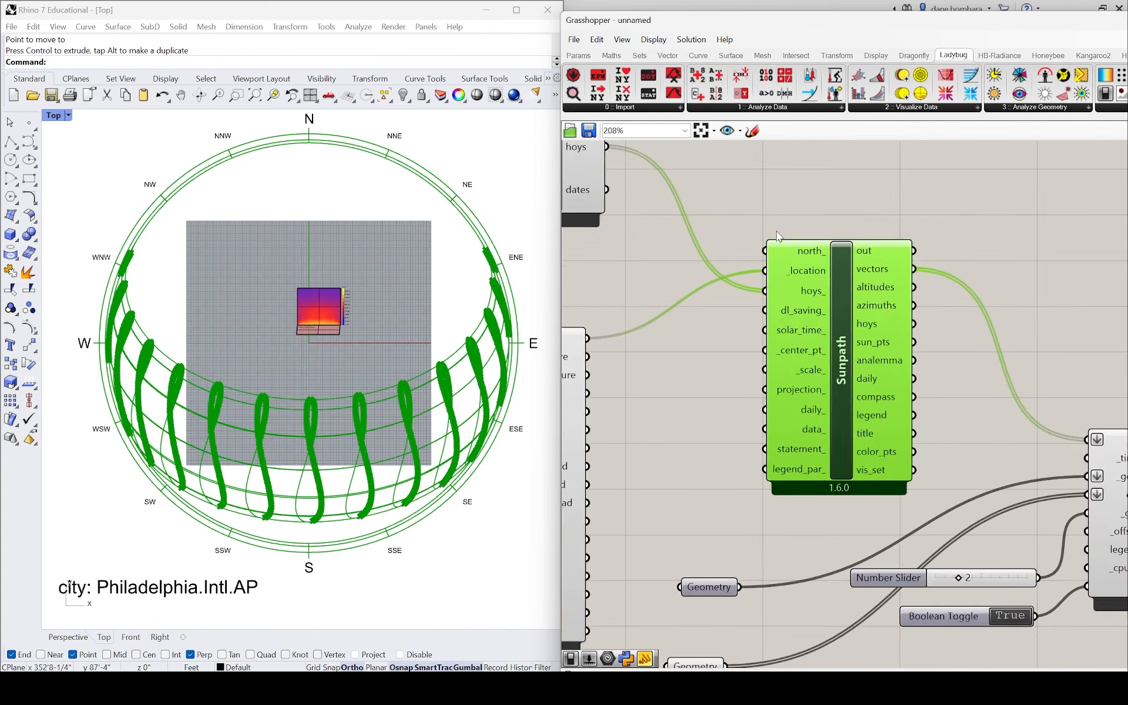
- Create a number slider ranging from -360 to 360 and connect it to the Sunpath component's north_ input
{"action": "scroll", "coordinate": [778, 236], "scroll_direction": "up", "scroll_amount": 1}
{"action": "double_click", "coordinate": [727, 180]}
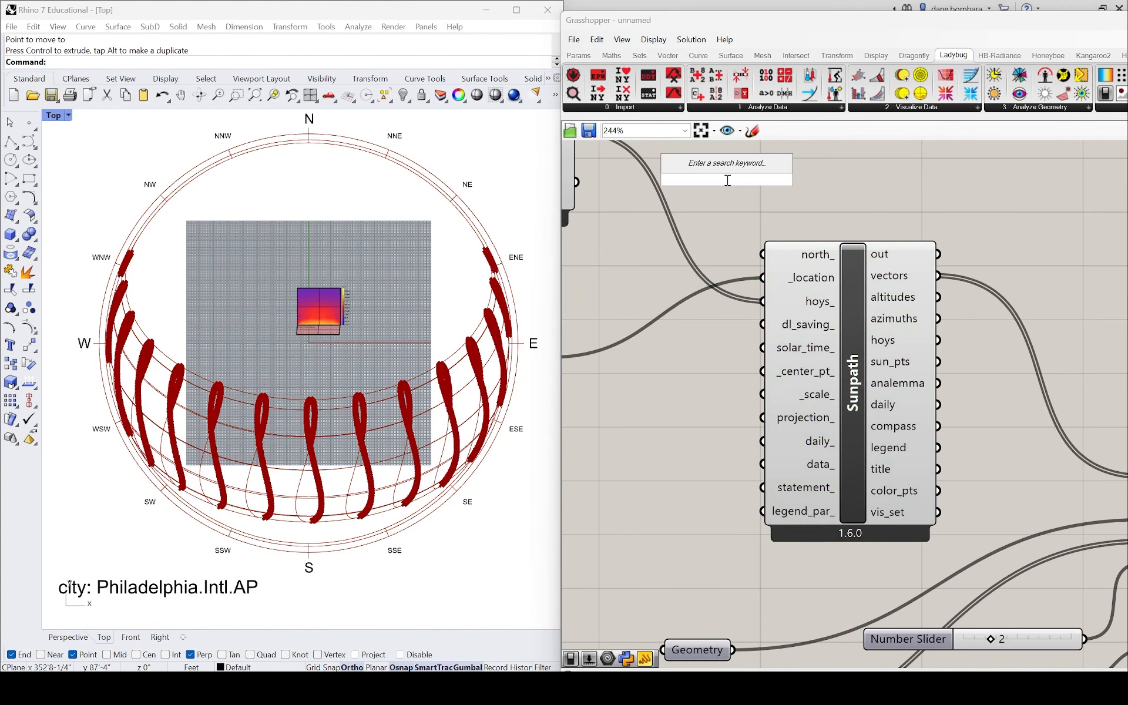
{"action": "type", "text": "-3"}
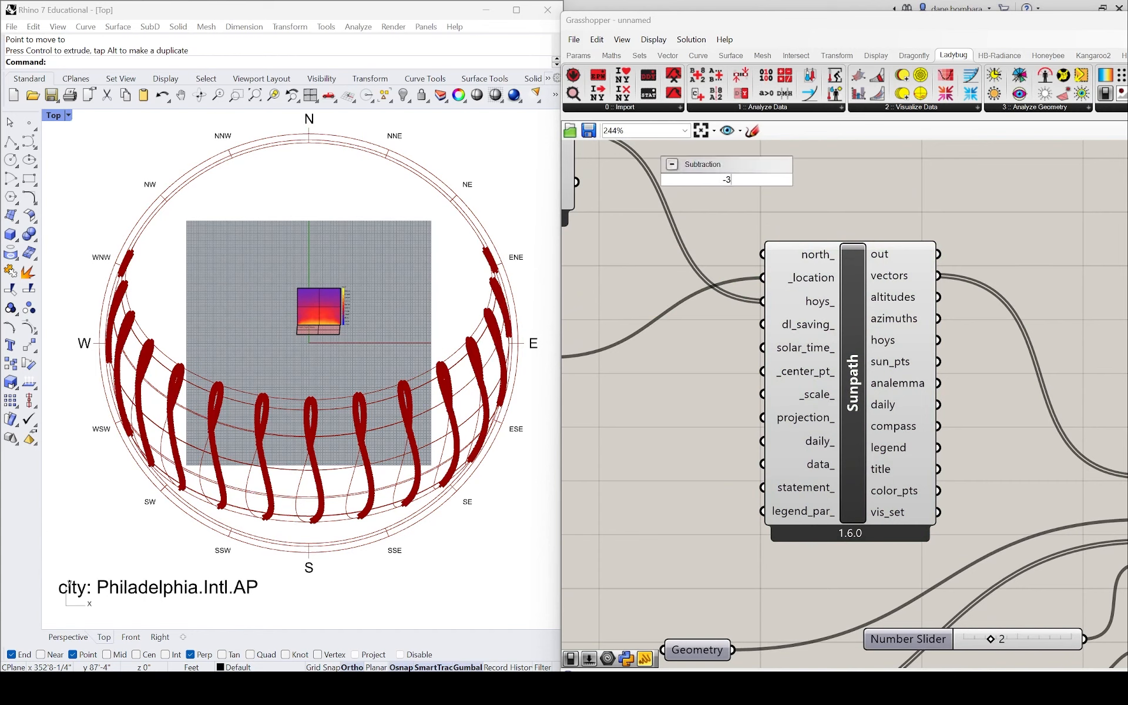
{"action": "type", "text": "60..360"}
{"action": "key", "text": "Return"}
{"action": "left_click_drag", "start_coordinate": [777, 176], "coordinate": [764, 254]}
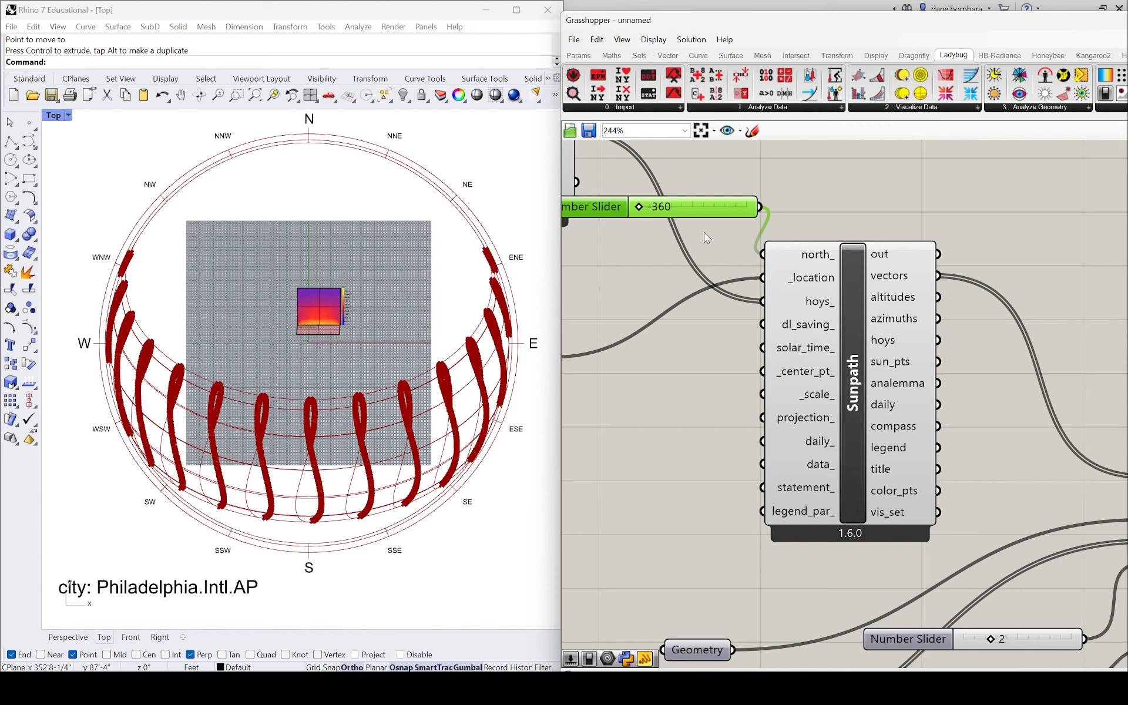
- With the analysis toggled off, set the north_ slider to -318, and set the Boolean Toggle back to True to rerun it
{"action": "scroll", "coordinate": [754, 217], "scroll_direction": "down", "scroll_amount": 5}
{"action": "scroll", "coordinate": [892, 414], "scroll_direction": "up", "scroll_amount": 3}
{"action": "left_click", "coordinate": [892, 442]}
{"action": "scroll", "coordinate": [892, 446], "scroll_direction": "down", "scroll_amount": 4}
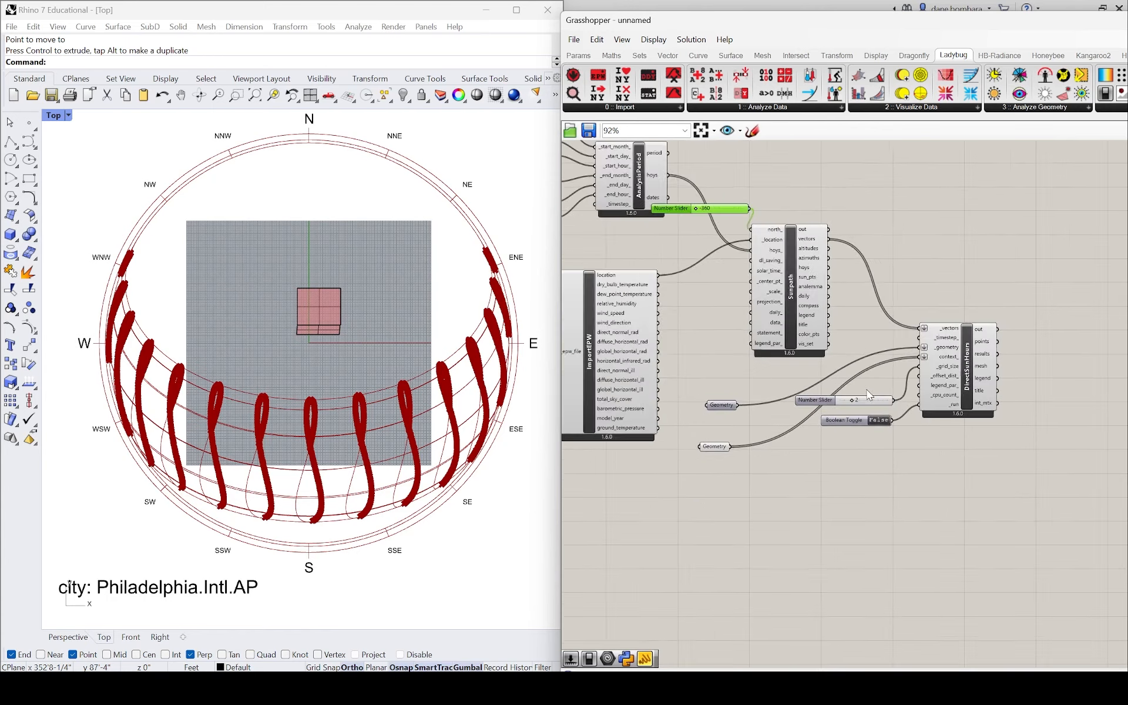
{"action": "scroll", "coordinate": [700, 226], "scroll_direction": "up", "scroll_amount": 5}
{"action": "left_click_drag", "start_coordinate": [708, 229], "coordinate": [701, 233]}
{"action": "left_click", "coordinate": [786, 183]}
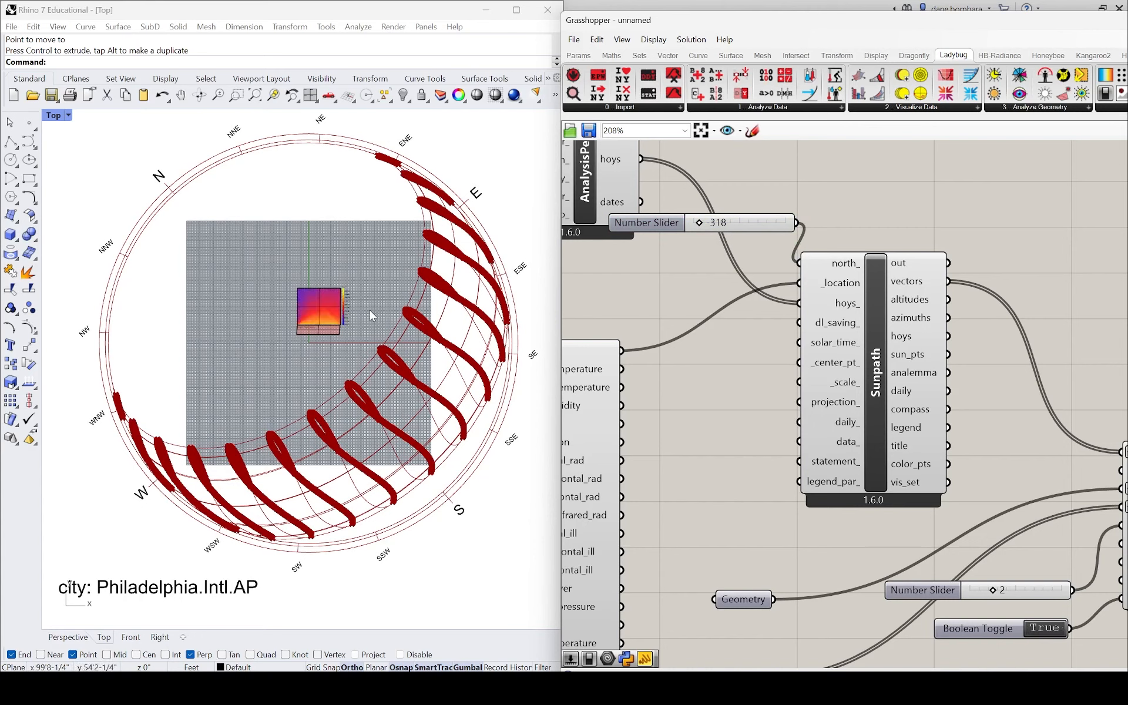
{"action": "scroll", "coordinate": [369, 309], "scroll_direction": "up", "scroll_amount": 6}
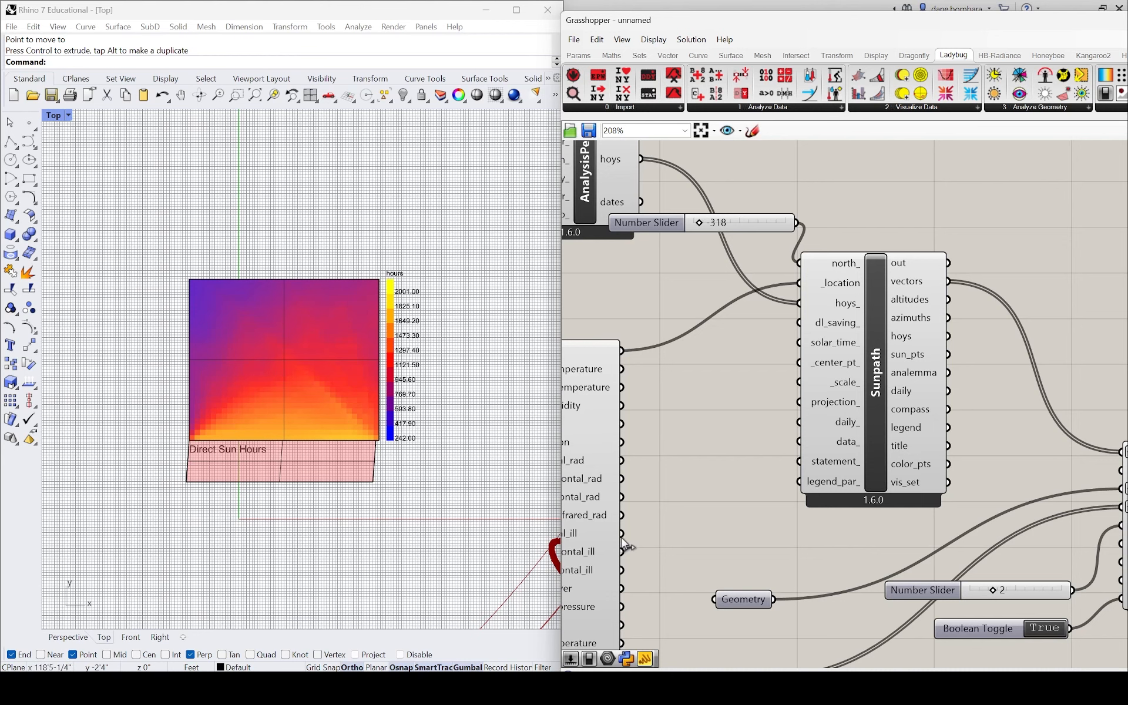
{"action": "scroll", "coordinate": [796, 262], "scroll_direction": "down", "scroll_amount": 5}
{"action": "double_click", "coordinate": [802, 263]}
{"action": "scroll", "coordinate": [799, 274], "scroll_direction": "up", "scroll_amount": 2}
{"action": "type", "text": "ther"}
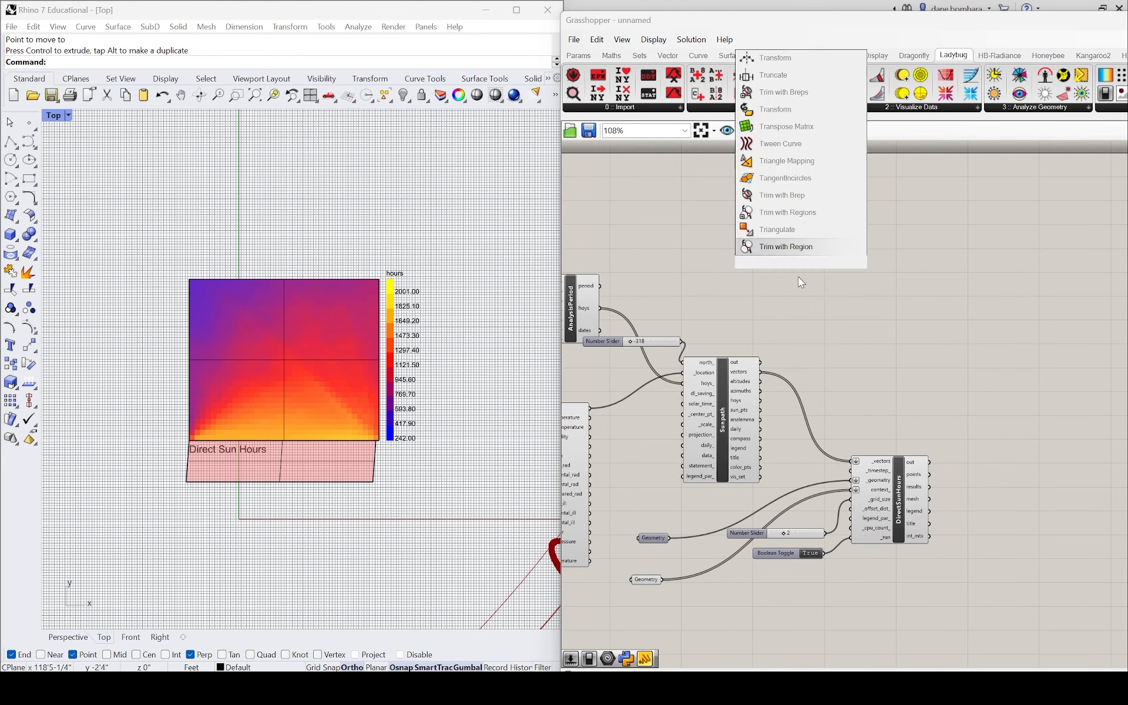
{"action": "key", "text": "BackSpace"}
{"action": "key", "text": "BackSpace"}
{"action": "key", "text": "BackSpace"}
{"action": "key", "text": "BackSpace"}
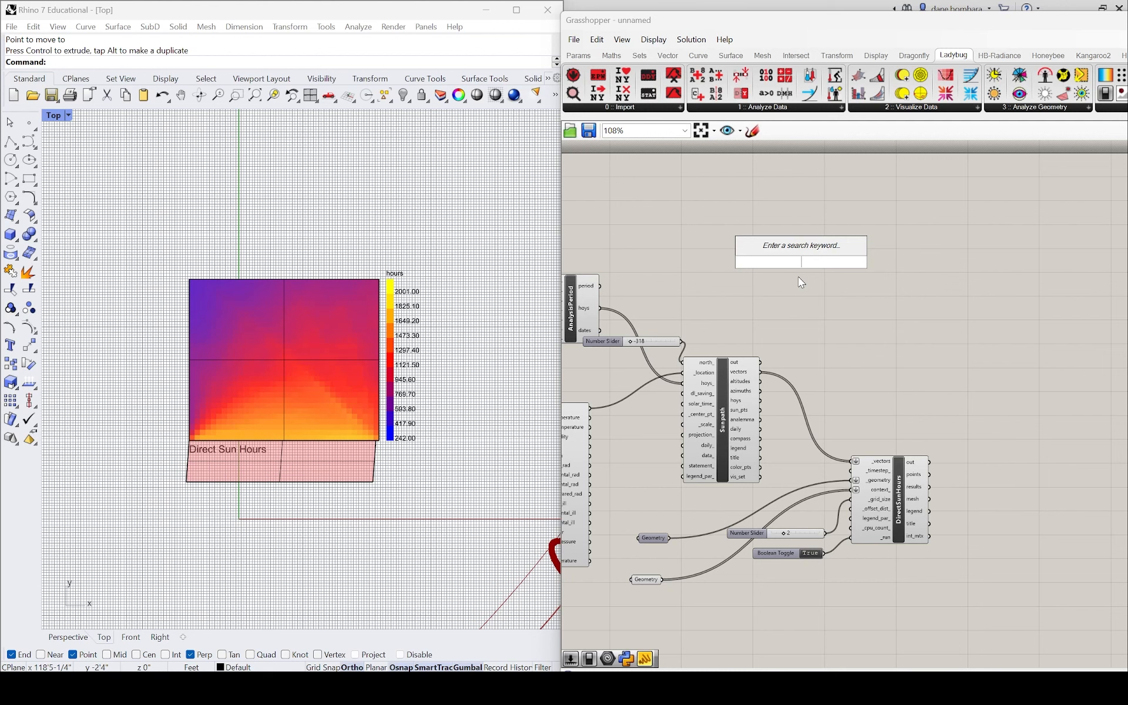
- Add an LB Wind Rose component on the canvas above the DirectSunHours component and check its _data input
{"action": "left_click", "coordinate": [780, 108]}
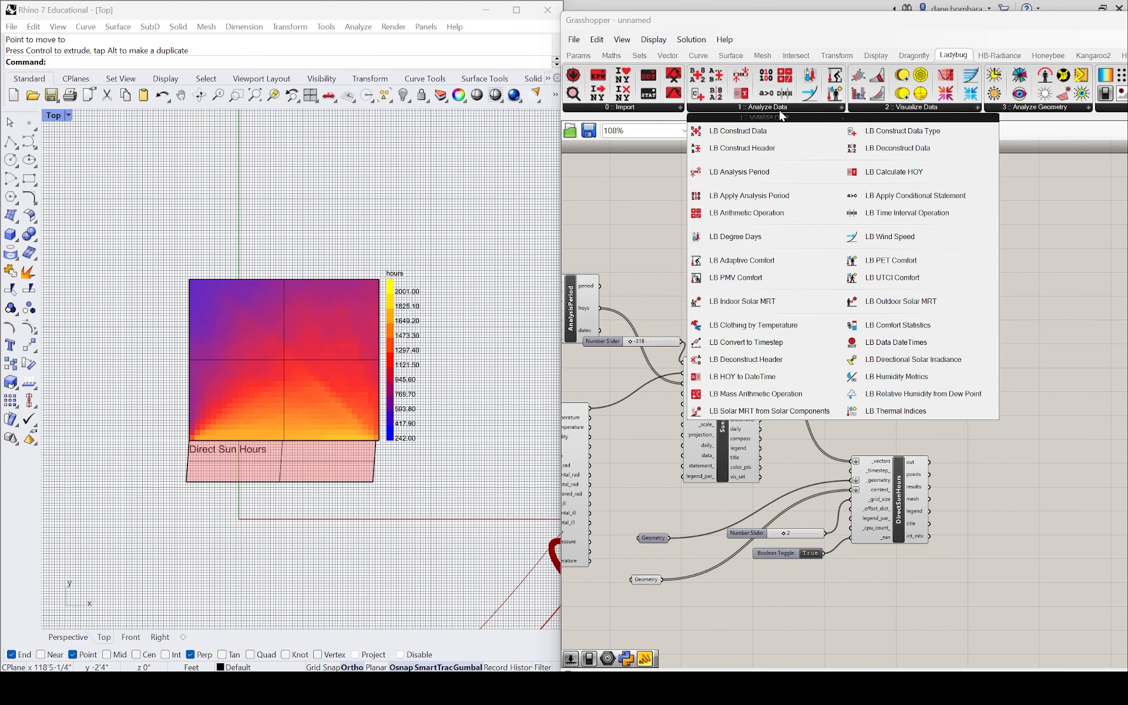
{"action": "left_click", "coordinate": [902, 111]}
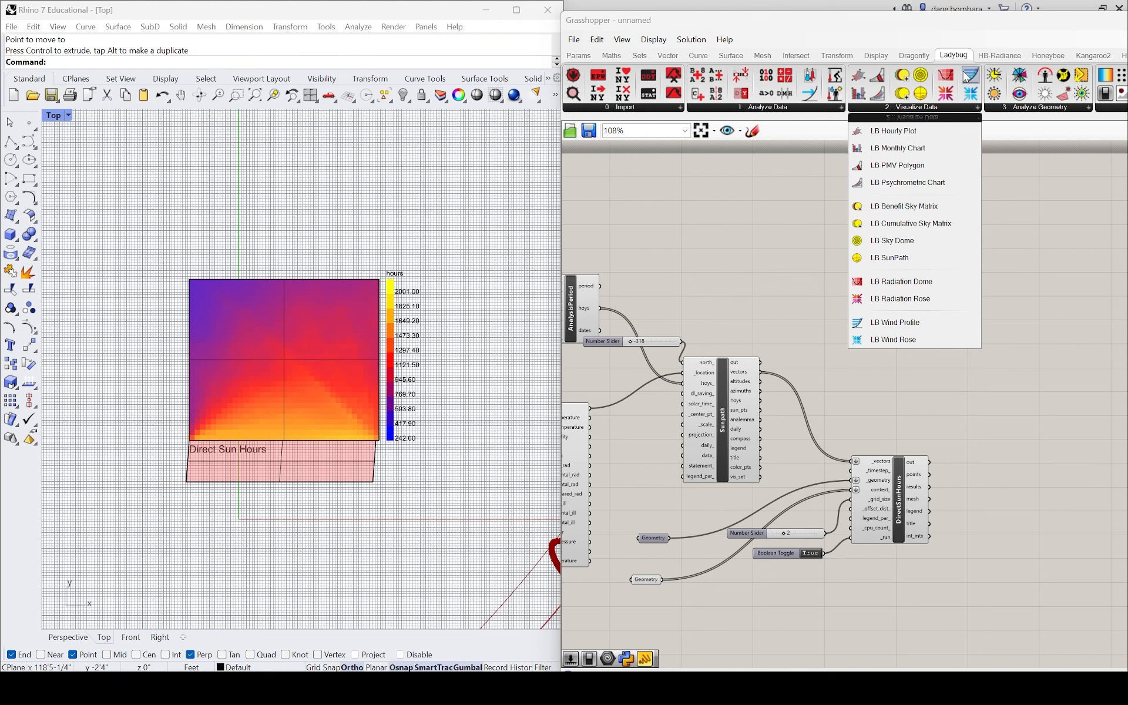
{"action": "left_click", "coordinate": [899, 339]}
{"action": "left_click", "coordinate": [871, 300]}
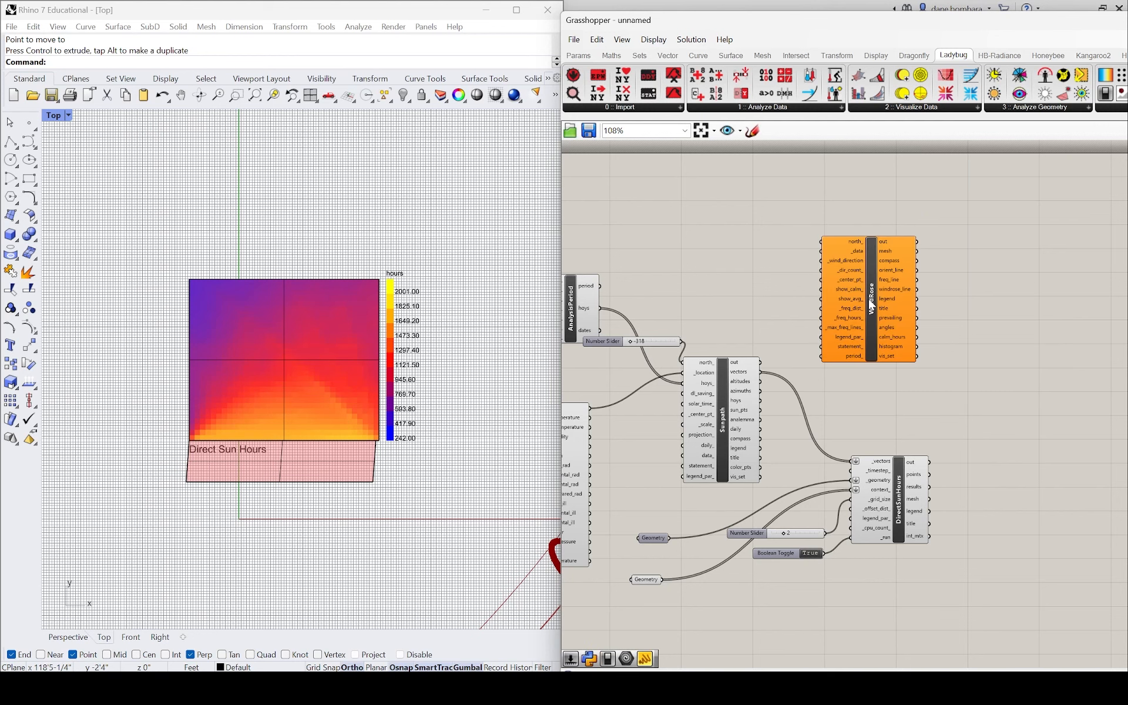
{"action": "scroll", "coordinate": [871, 299], "scroll_direction": "up", "scroll_amount": 3}
{"action": "scroll", "coordinate": [871, 300], "scroll_direction": "down", "scroll_amount": 2}
{"action": "left_click", "coordinate": [842, 246]}
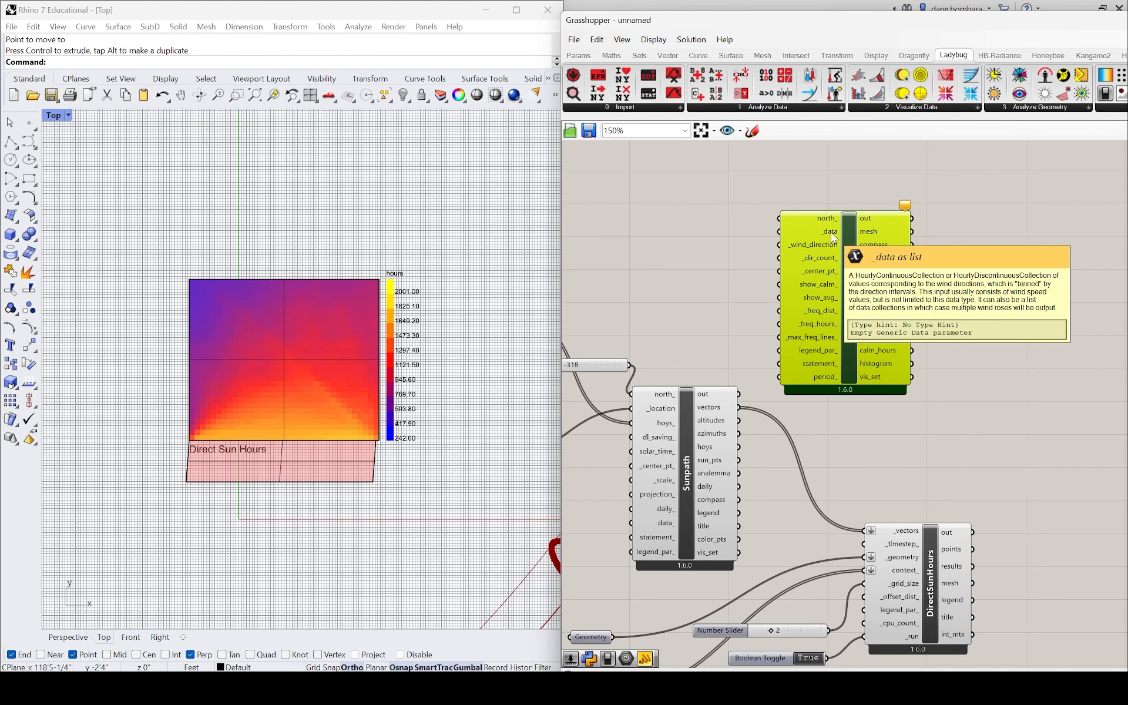
- Move the WindRose and ImportEPW components down, clear of the sun hours definition
{"action": "scroll", "coordinate": [832, 235], "scroll_direction": "down", "scroll_amount": 4}
{"action": "left_click_drag", "start_coordinate": [832, 235], "coordinate": [762, 527]}
{"action": "scroll", "coordinate": [702, 500], "scroll_direction": "up", "scroll_amount": 2}
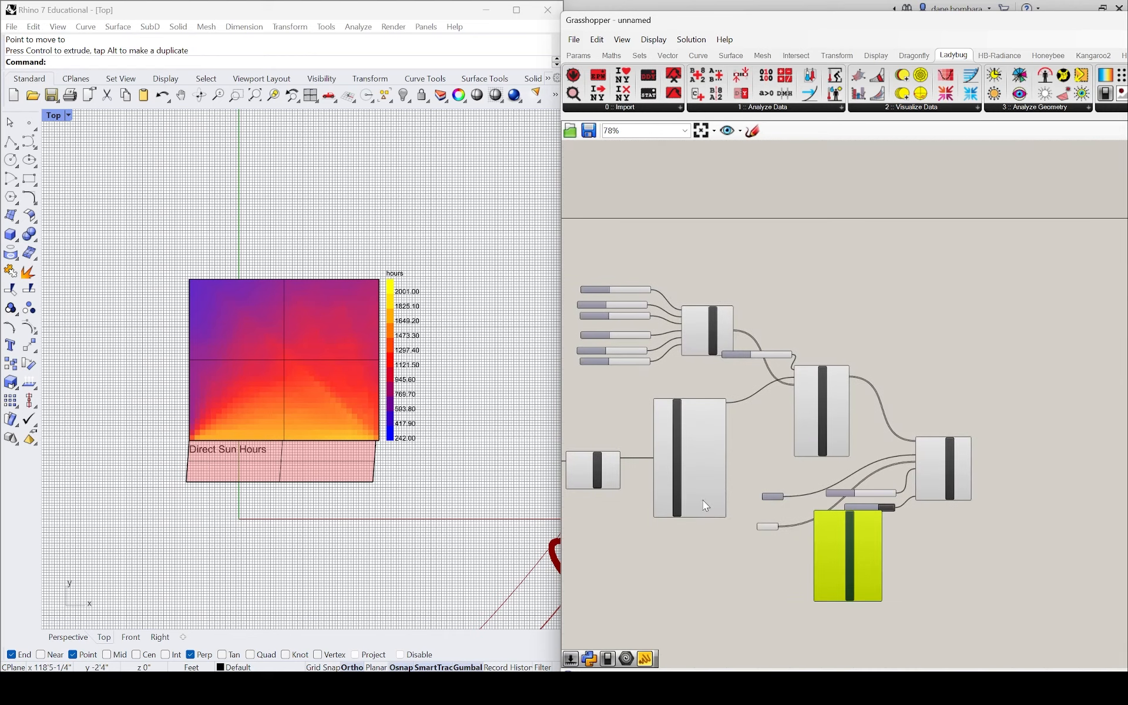
{"action": "left_click_drag", "start_coordinate": [692, 483], "coordinate": [692, 610]}
{"action": "scroll", "coordinate": [801, 543], "scroll_direction": "down", "scroll_amount": 3}
{"action": "left_click_drag", "start_coordinate": [829, 550], "coordinate": [804, 620]}
{"action": "scroll", "coordinate": [747, 605], "scroll_direction": "up", "scroll_amount": 5}
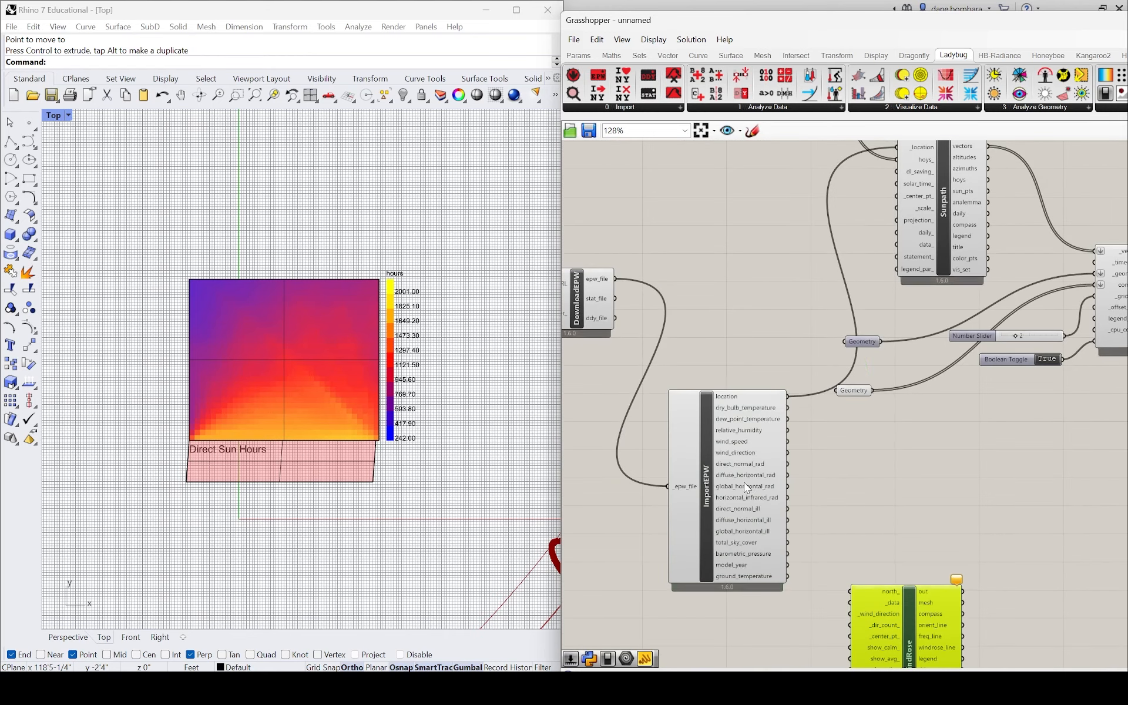
- Place WindRose beside ImportEPW and connect wind_speed to _data and wind_direction to _wind_direction to draw the wind rose
{"action": "left_click_drag", "start_coordinate": [744, 482], "coordinate": [750, 545]}
{"action": "scroll", "coordinate": [822, 443], "scroll_direction": "down", "scroll_amount": 3}
{"action": "scroll", "coordinate": [836, 563], "scroll_direction": "up", "scroll_amount": 4}
{"action": "left_click_drag", "start_coordinate": [874, 547], "coordinate": [830, 435]}
{"action": "scroll", "coordinate": [734, 410], "scroll_direction": "up", "scroll_amount": 2}
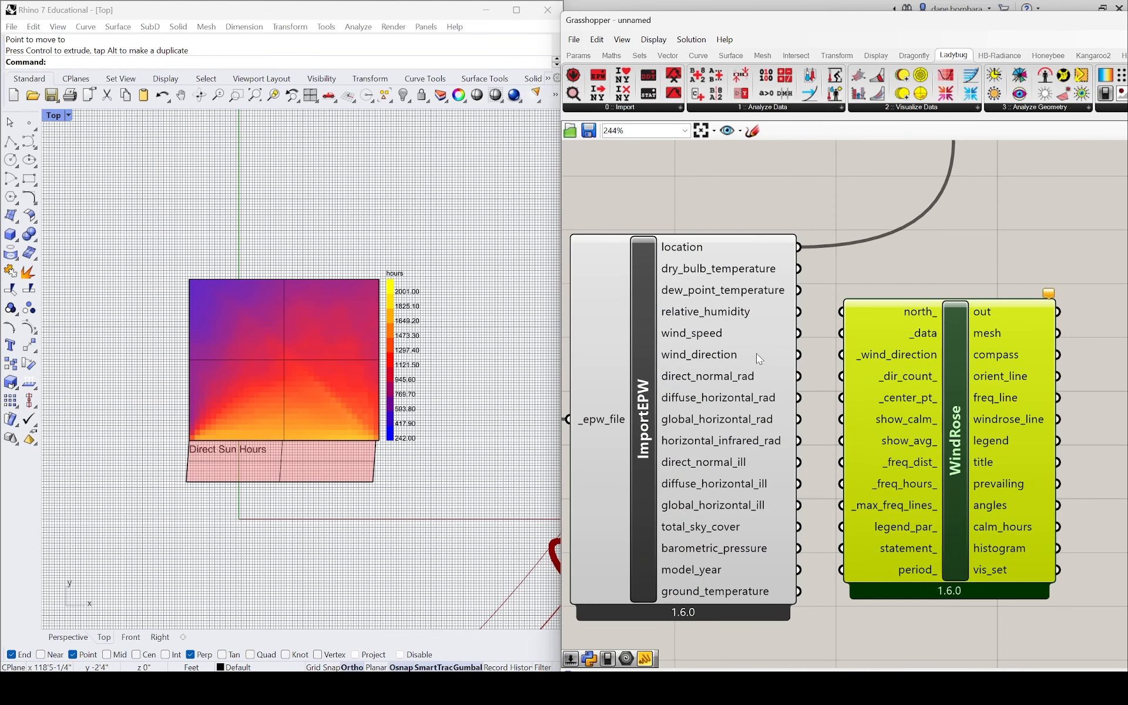
{"action": "left_click_drag", "start_coordinate": [799, 354], "coordinate": [841, 333]}
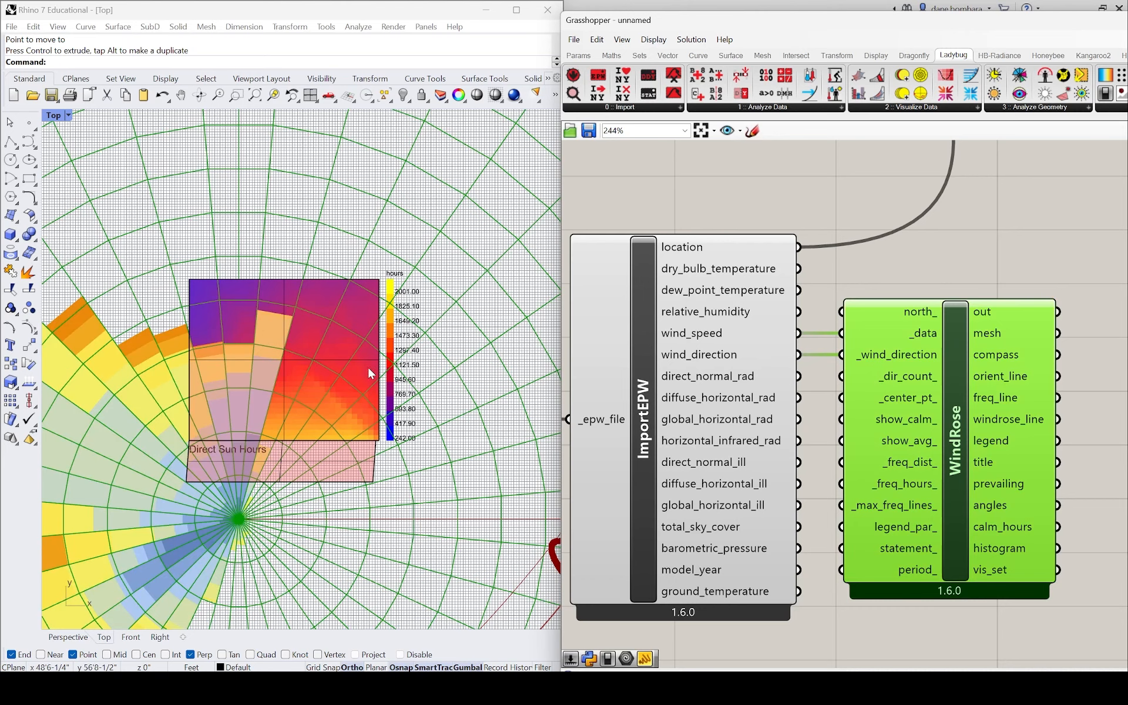
{"action": "scroll", "coordinate": [361, 377], "scroll_direction": "down", "scroll_amount": 8}
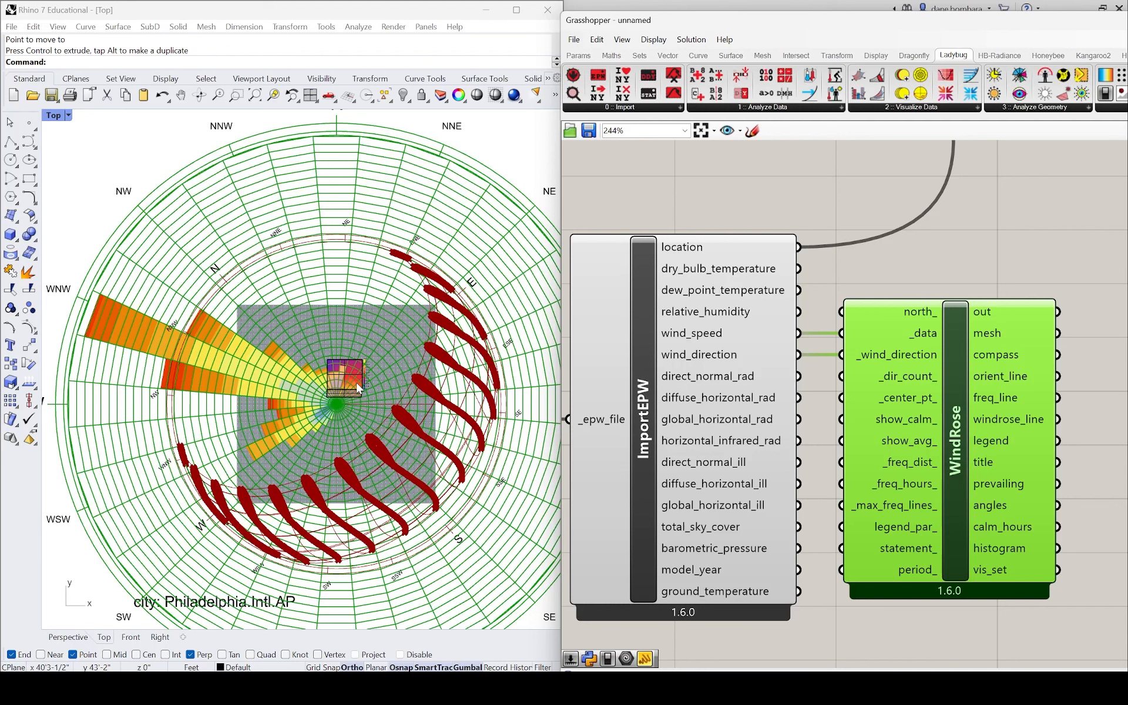
- Move WindRose farther from ImportEPW to leave a gap between the two components
{"action": "left_click_drag", "start_coordinate": [953, 414], "coordinate": [992, 386]}
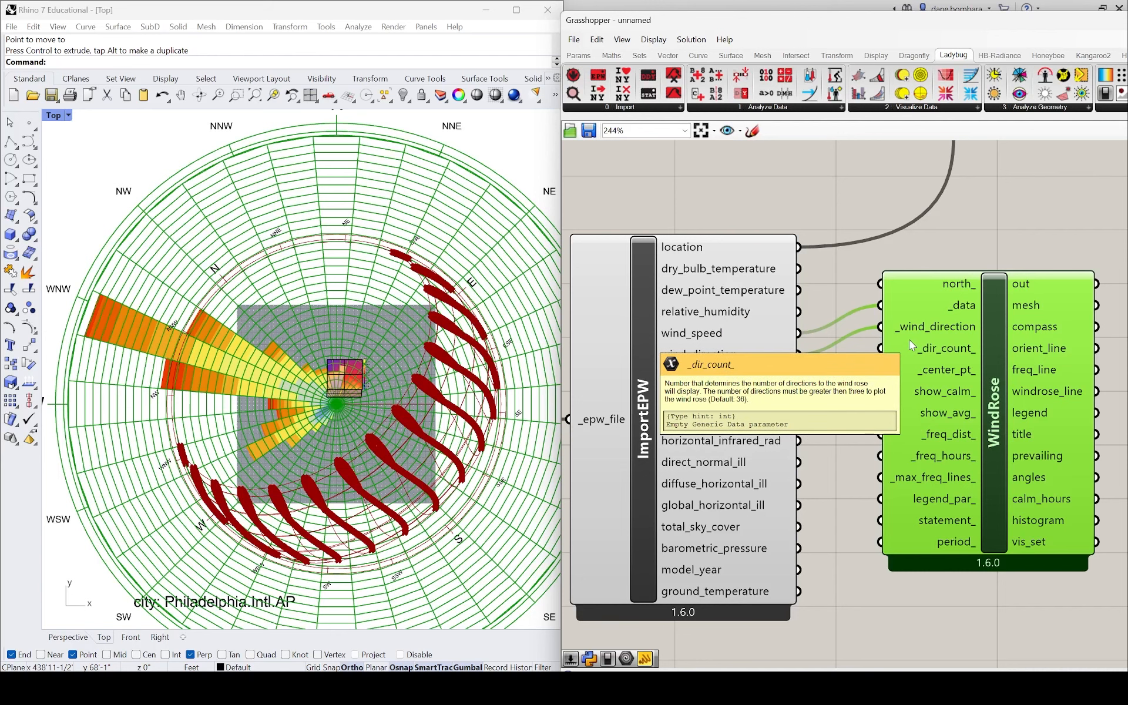
{"action": "left_click_drag", "start_coordinate": [908, 362], "coordinate": [917, 394]}
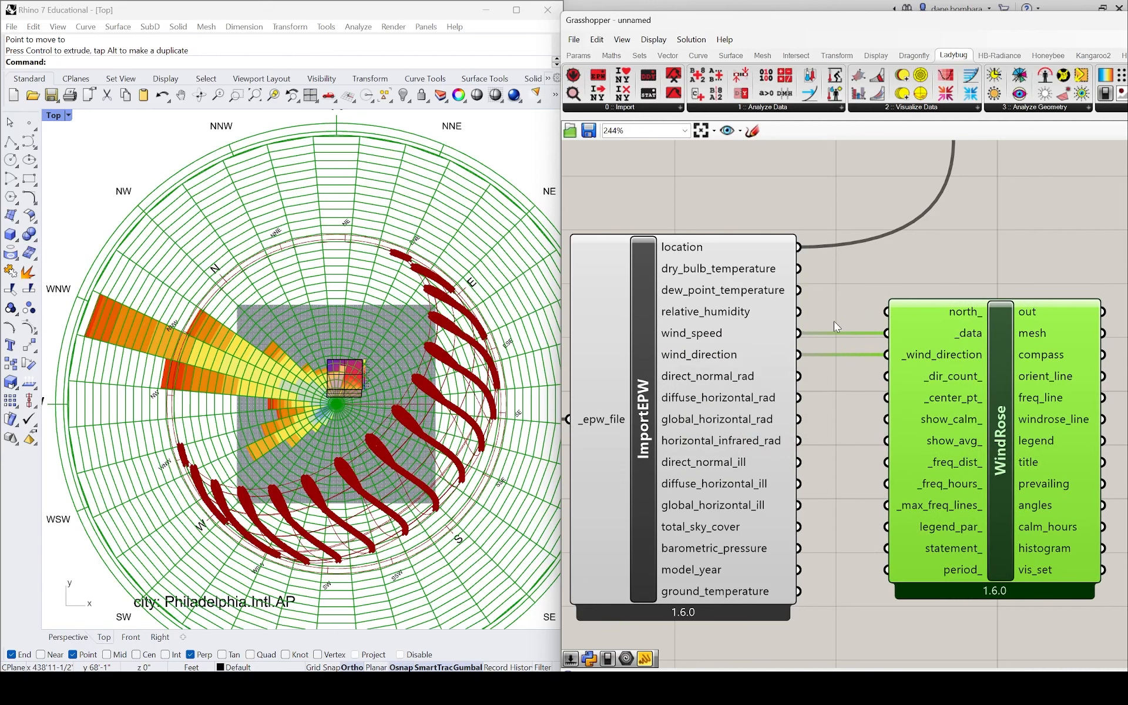
{"action": "left_click_drag", "start_coordinate": [1021, 423], "coordinate": [1064, 410]}
- Place a point object in Rhino's Top view, in the empty area west of the wind rose
{"action": "scroll", "coordinate": [482, 346], "scroll_direction": "down", "scroll_amount": 4}
{"action": "scroll", "coordinate": [481, 346], "scroll_direction": "down", "scroll_amount": 4}
{"action": "scroll", "coordinate": [107, 226], "scroll_direction": "up", "scroll_amount": 2}
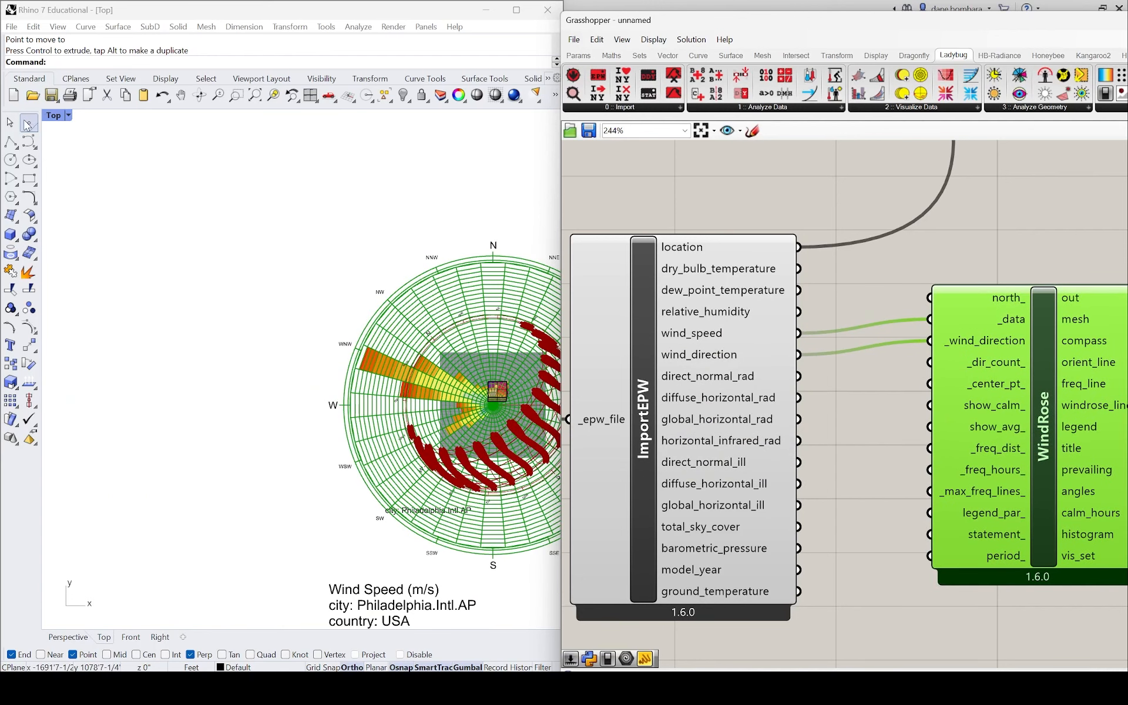
{"action": "left_click", "coordinate": [28, 123]}
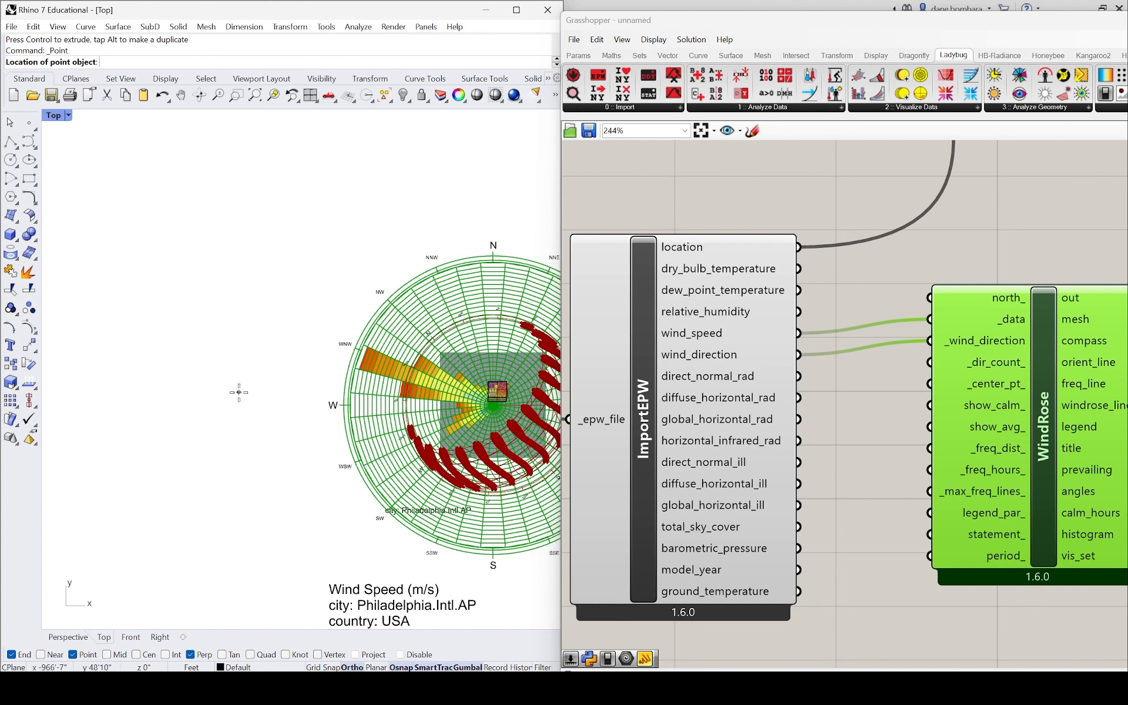
{"action": "left_click", "coordinate": [236, 391]}
- Add a Point parameter between ImportEPW and WindRose and set the new Rhino point as its one point
{"action": "double_click", "coordinate": [858, 427]}
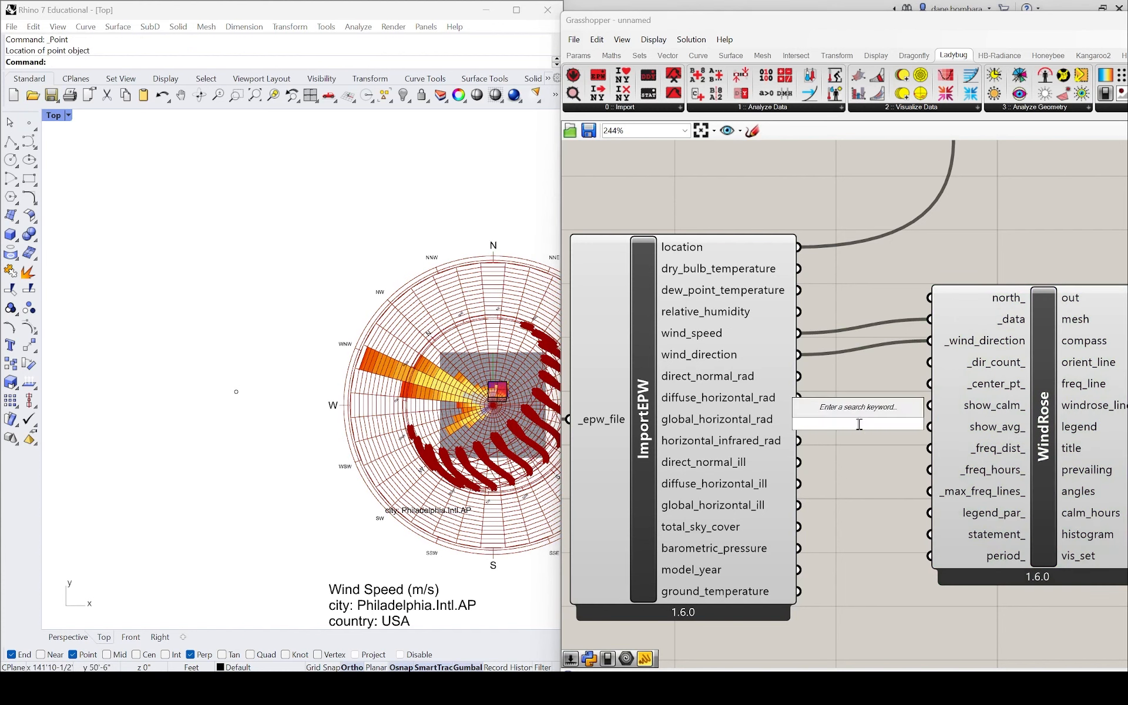
{"action": "type", "text": "point"}
{"action": "key", "text": "Return"}
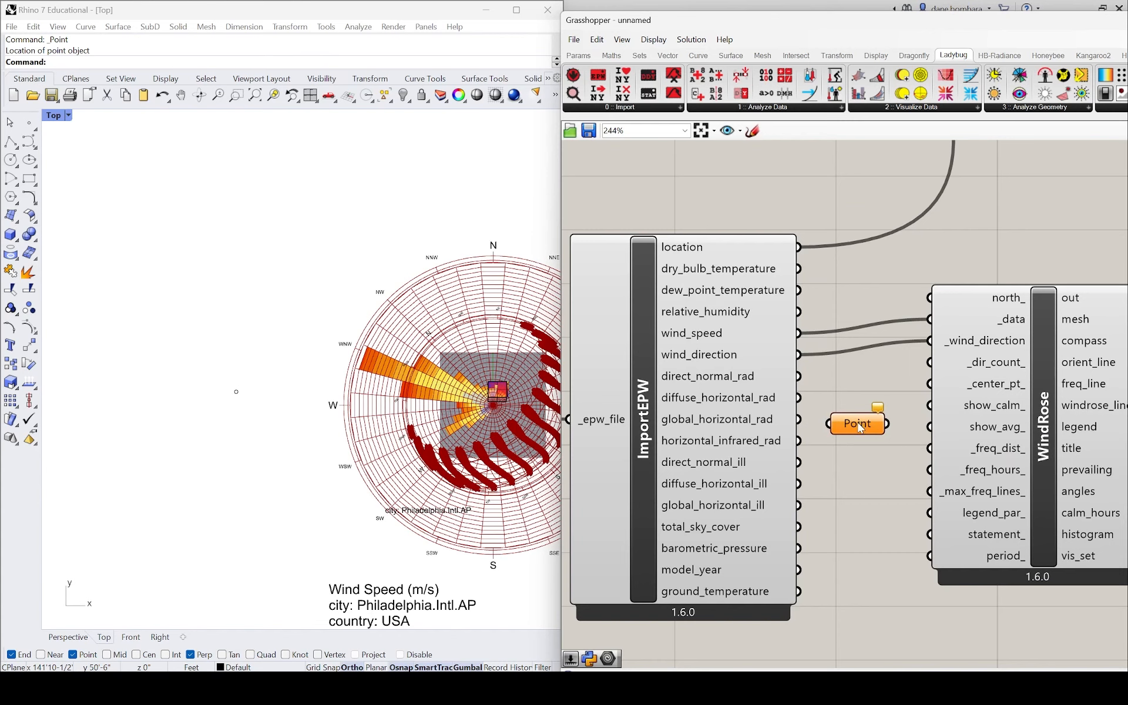
{"action": "left_click", "coordinate": [859, 425]}
{"action": "left_click_drag", "start_coordinate": [288, 358], "coordinate": [185, 430]}
{"action": "right_click", "coordinate": [871, 422]}
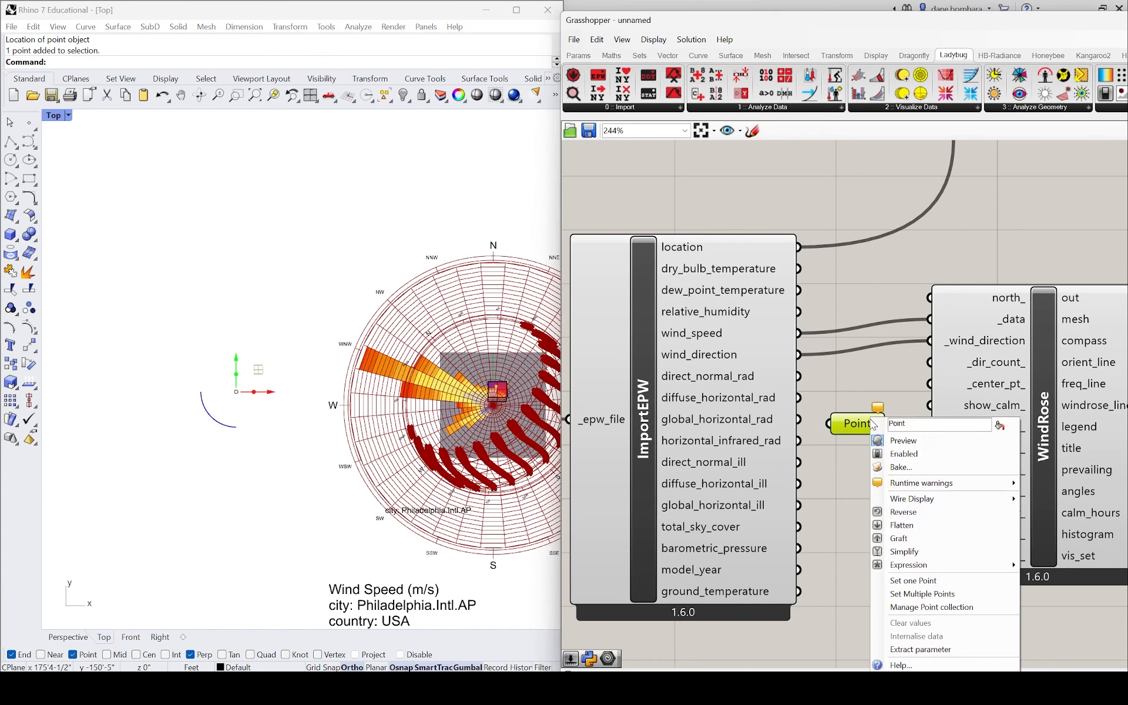
{"action": "left_click", "coordinate": [914, 580]}
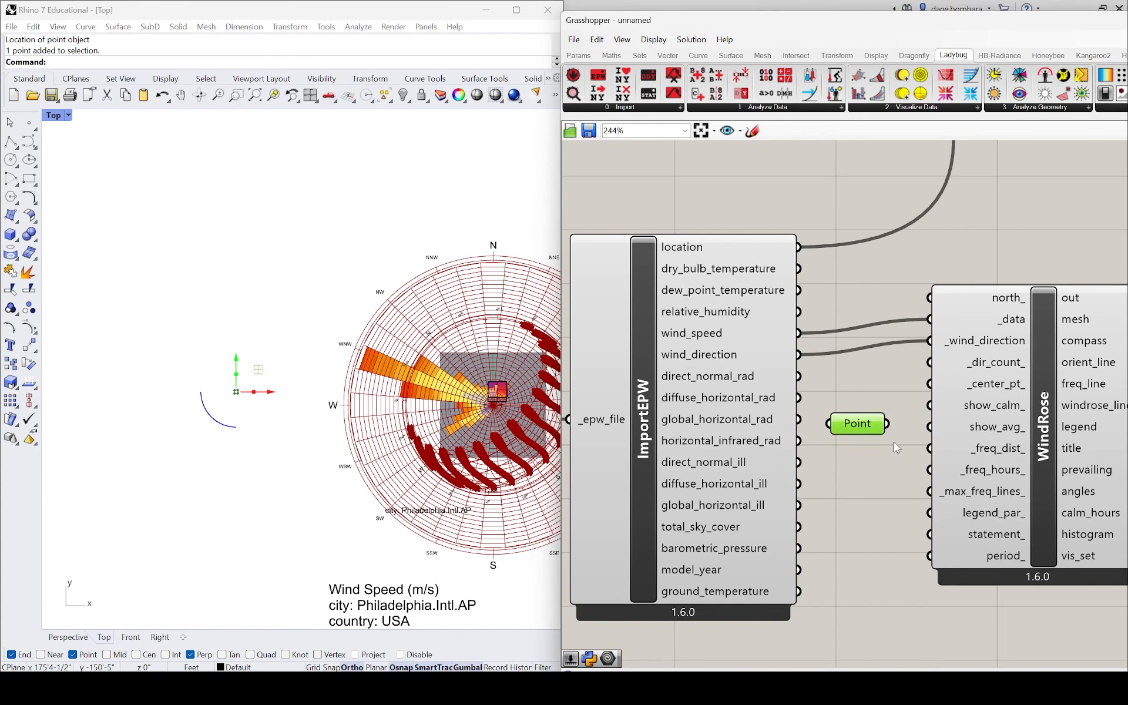
- Connect Point to WindRose's _center_pt_ and move the Rhino point farther west, away from the sun path
{"action": "left_click_drag", "start_coordinate": [887, 424], "coordinate": [934, 398]}
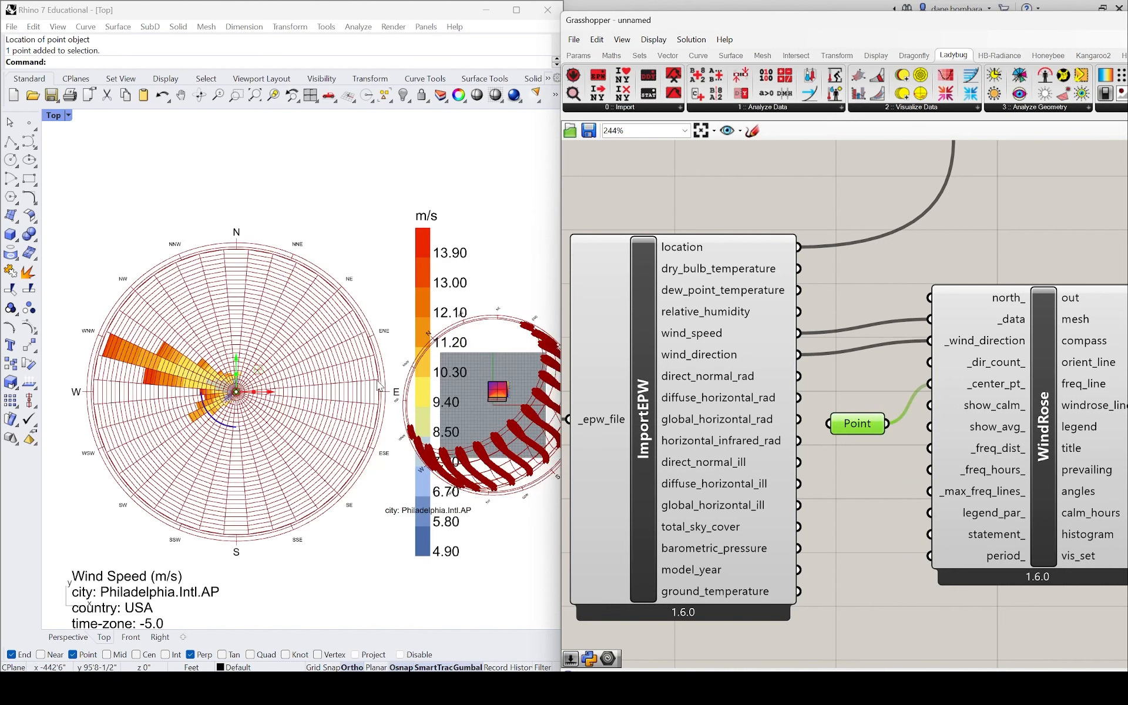
{"action": "left_click_drag", "start_coordinate": [197, 361], "coordinate": [291, 453]}
{"action": "left_click_drag", "start_coordinate": [272, 392], "coordinate": [199, 386]}
{"action": "scroll", "coordinate": [364, 207], "scroll_direction": "down", "scroll_amount": 4}
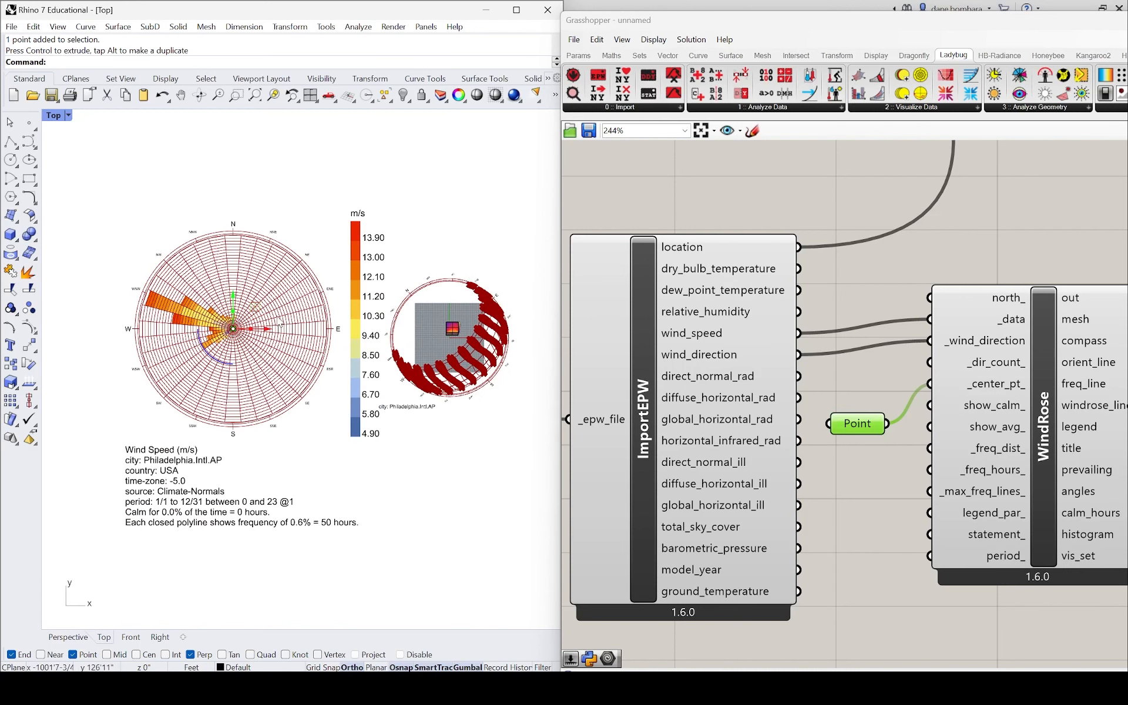
{"action": "left_click_drag", "start_coordinate": [267, 329], "coordinate": [238, 329]}
{"action": "left_click", "coordinate": [413, 152]}
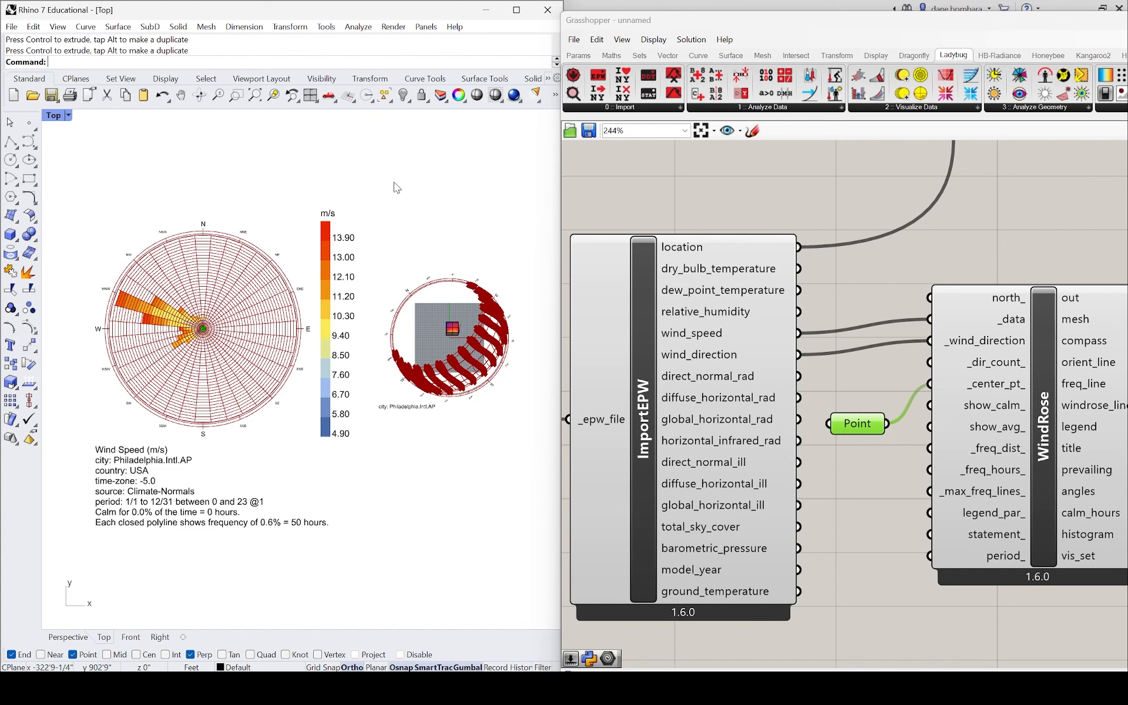
{"action": "scroll", "coordinate": [267, 252], "scroll_direction": "down", "scroll_amount": 2}
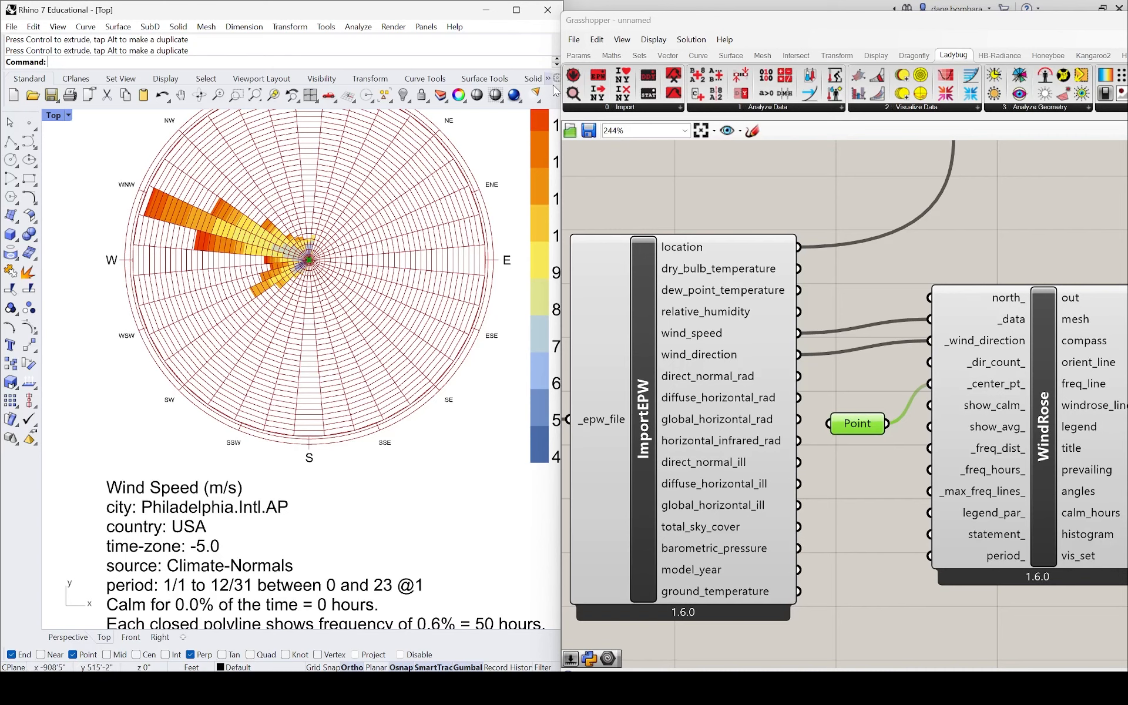
- Add an LB Monthly Chart component and place it below WindRose
{"action": "left_click", "coordinate": [905, 108]}
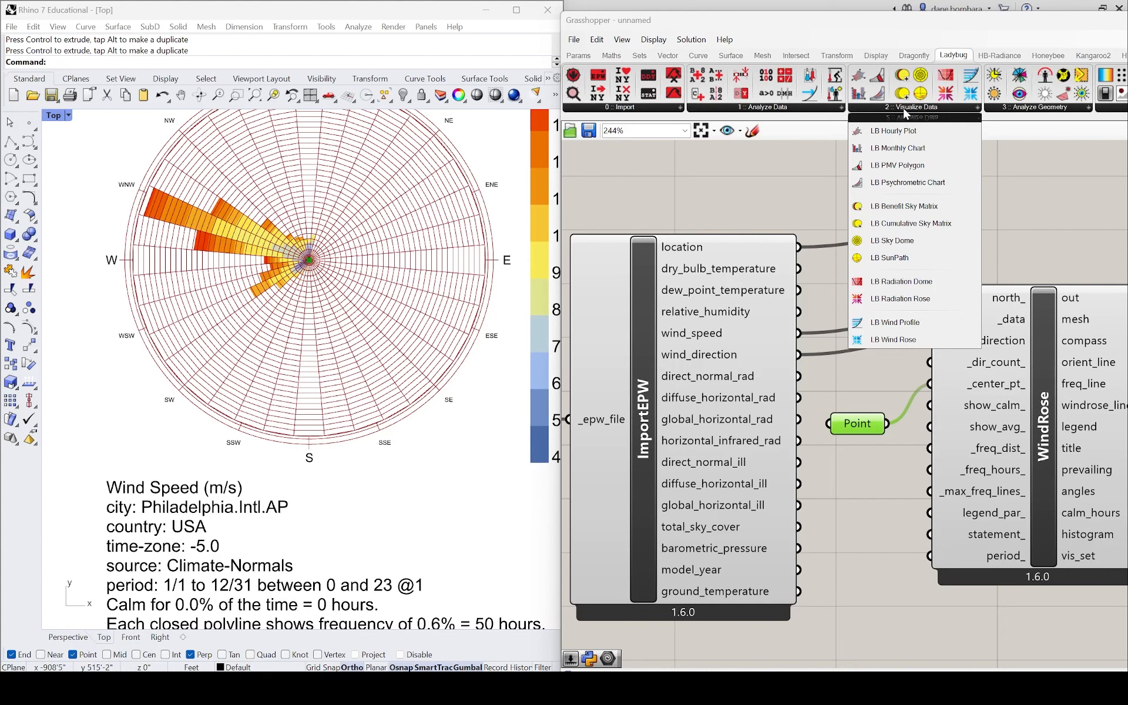
{"action": "left_click", "coordinate": [911, 155]}
{"action": "scroll", "coordinate": [456, 318], "scroll_direction": "down", "scroll_amount": 8}
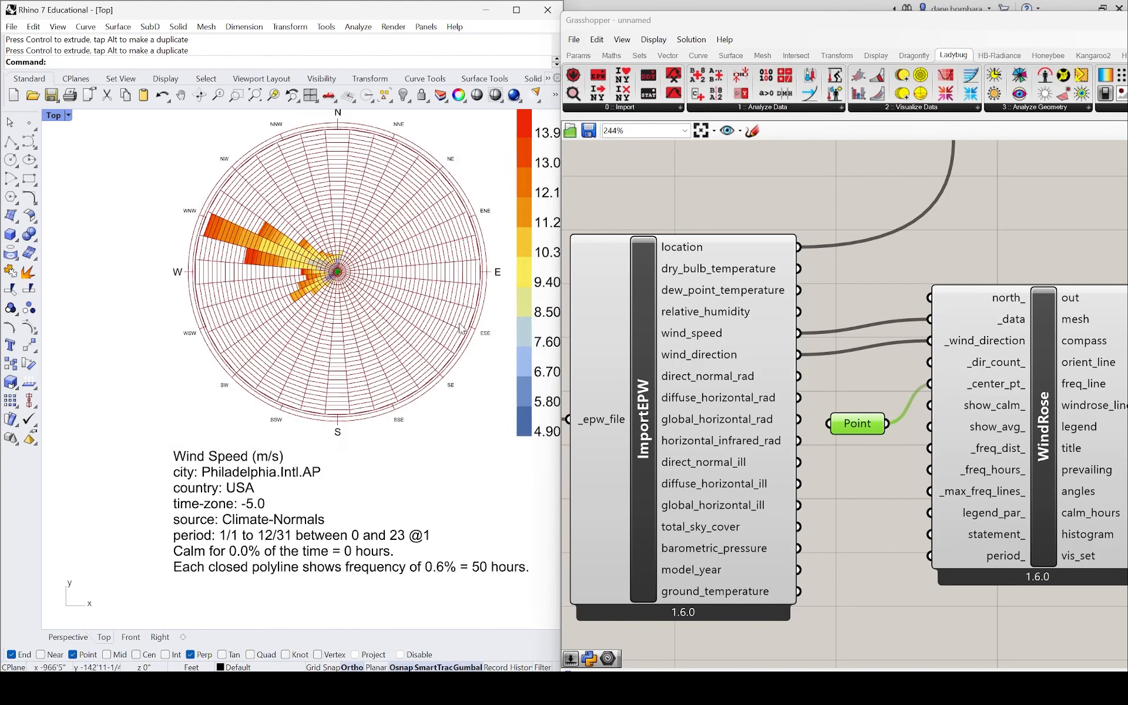
{"action": "scroll", "coordinate": [707, 263], "scroll_direction": "down", "scroll_amount": 4}
{"action": "scroll", "coordinate": [784, 278], "scroll_direction": "down", "scroll_amount": 2}
{"action": "scroll", "coordinate": [922, 277], "scroll_direction": "up", "scroll_amount": 2}
{"action": "left_click", "coordinate": [925, 272]}
{"action": "scroll", "coordinate": [938, 285], "scroll_direction": "up", "scroll_amount": 3}
{"action": "left_click_drag", "start_coordinate": [939, 286], "coordinate": [879, 495]}
- Connect ImportEPW's dry_bulb_temperature to MonthlyChart's _data and examine the chart drawn over the sun path
{"action": "scroll", "coordinate": [1019, 364], "scroll_direction": "down", "scroll_amount": 4}
{"action": "scroll", "coordinate": [806, 429], "scroll_direction": "up", "scroll_amount": 3}
{"action": "left_click_drag", "start_coordinate": [779, 302], "coordinate": [834, 458]}
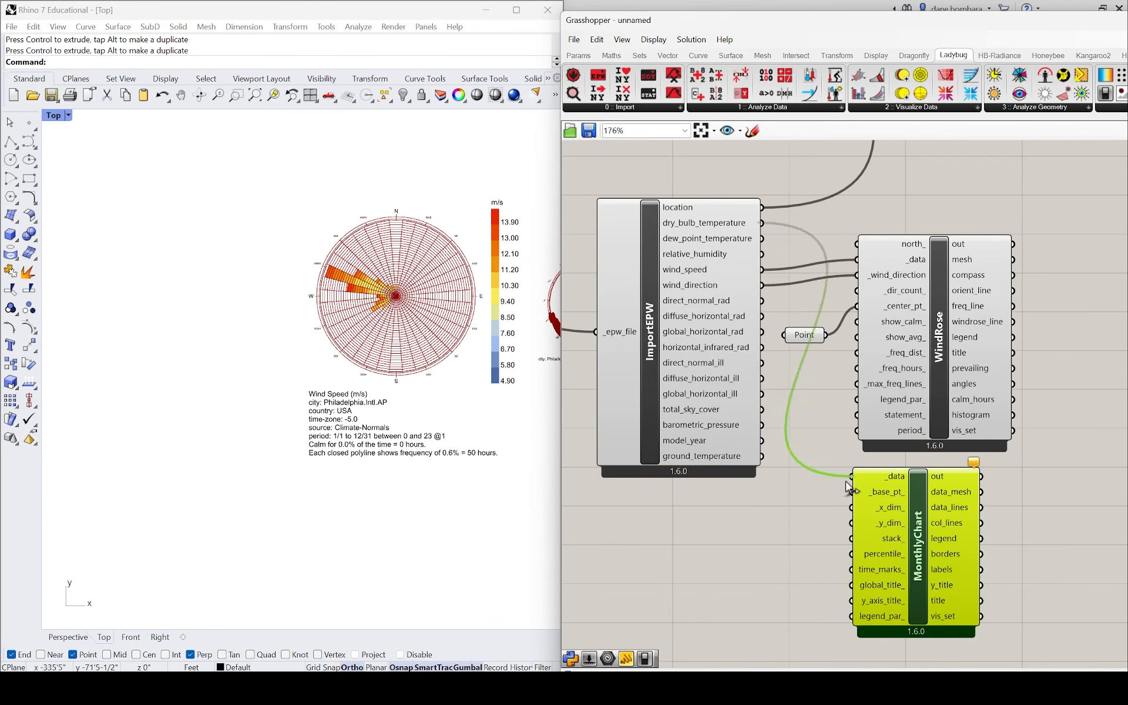
{"action": "scroll", "coordinate": [249, 309], "scroll_direction": "down", "scroll_amount": 3}
{"action": "scroll", "coordinate": [437, 323], "scroll_direction": "up", "scroll_amount": 6}
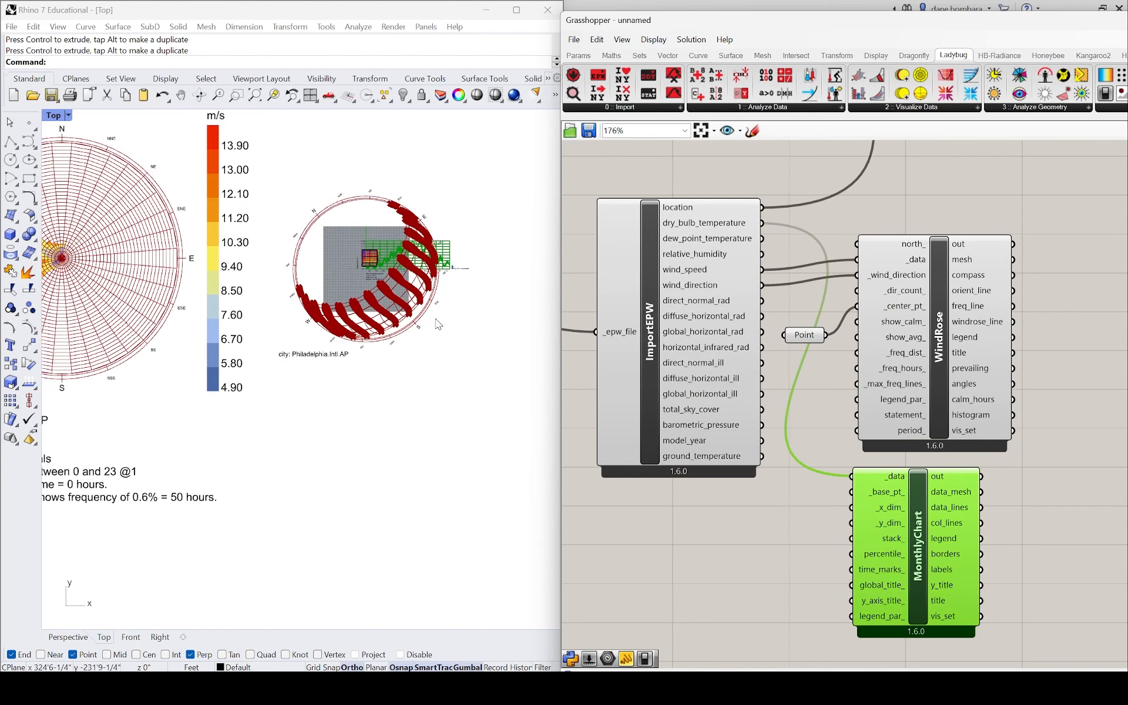
{"action": "right_click_drag", "start_coordinate": [443, 219], "coordinate": [362, 251]}
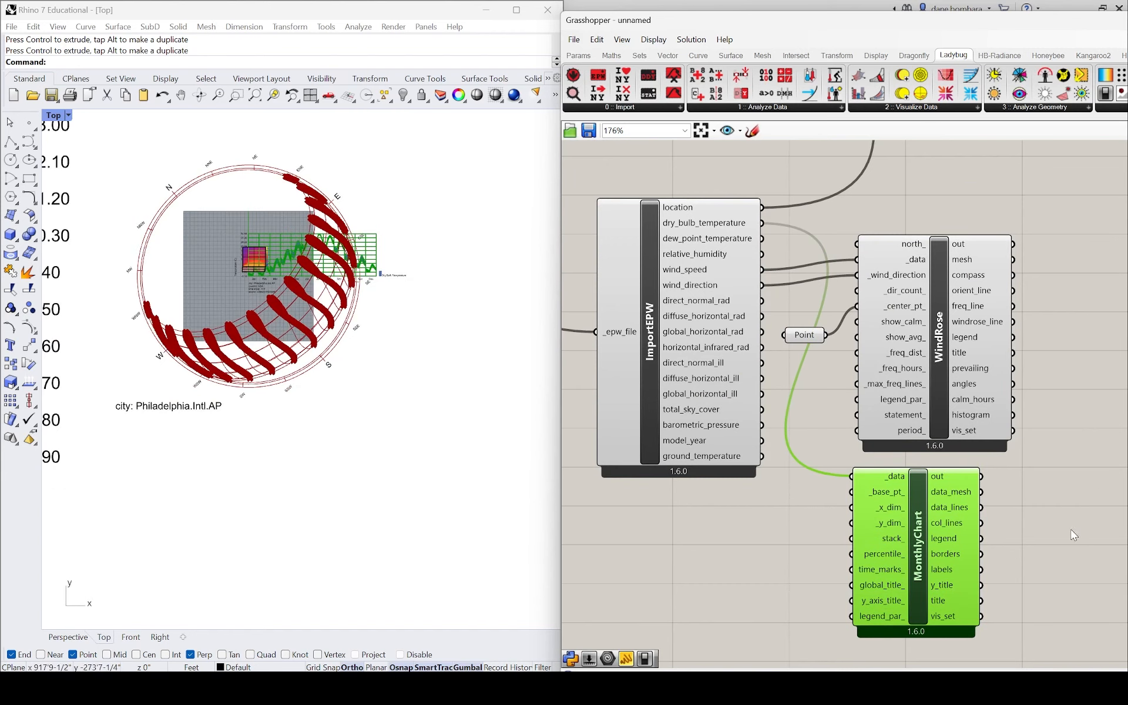
{"action": "scroll", "coordinate": [266, 260], "scroll_direction": "up", "scroll_amount": 1}
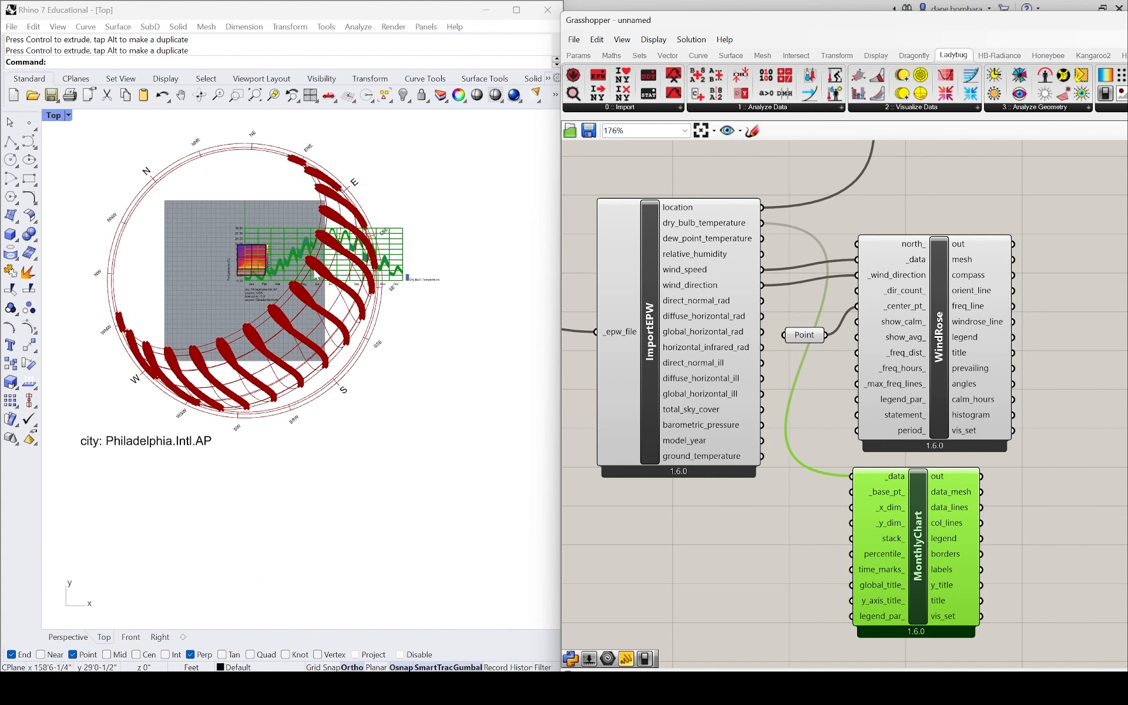
- Shift MonthlyChart slightly, then place a point object in the empty area east of the sun path and select it
{"action": "left_click_drag", "start_coordinate": [911, 487], "coordinate": [927, 499]}
{"action": "scroll", "coordinate": [408, 379], "scroll_direction": "down", "scroll_amount": 3}
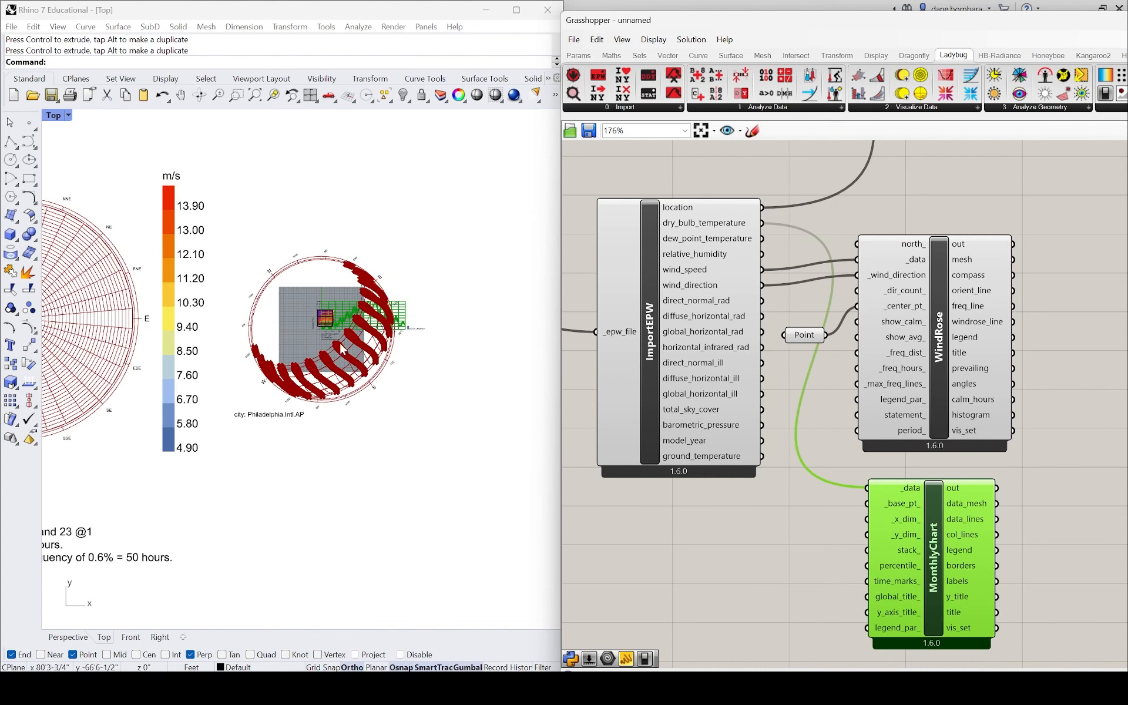
{"action": "left_click", "coordinate": [29, 122]}
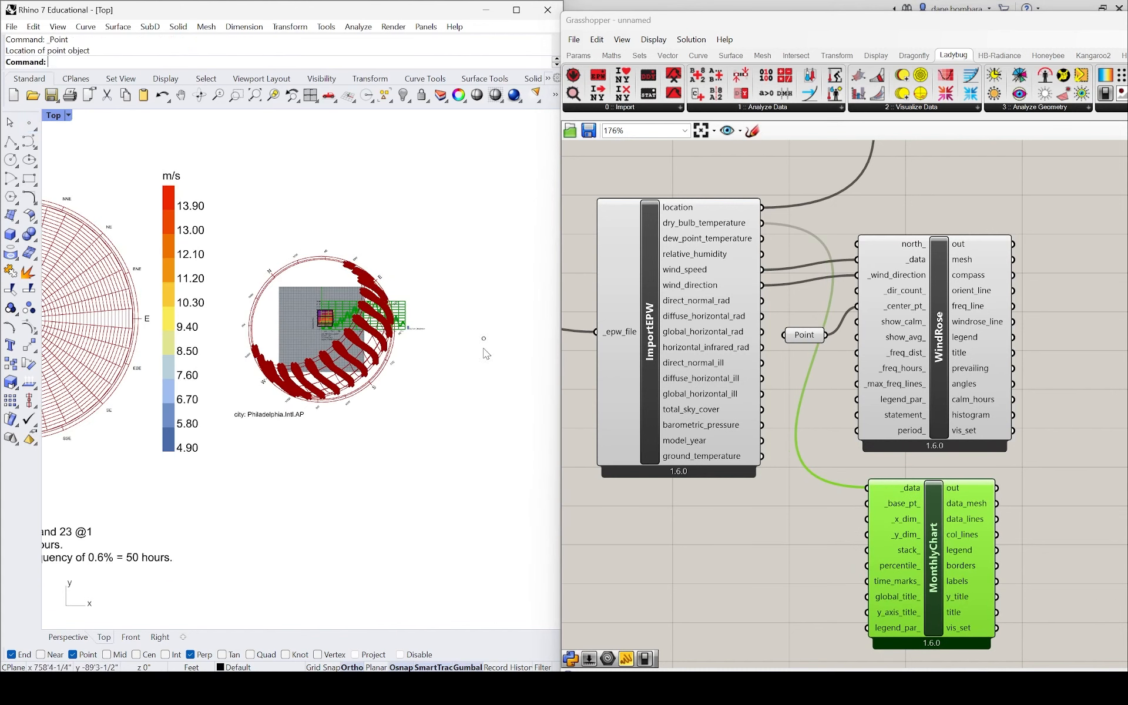
{"action": "left_click", "coordinate": [497, 305]}
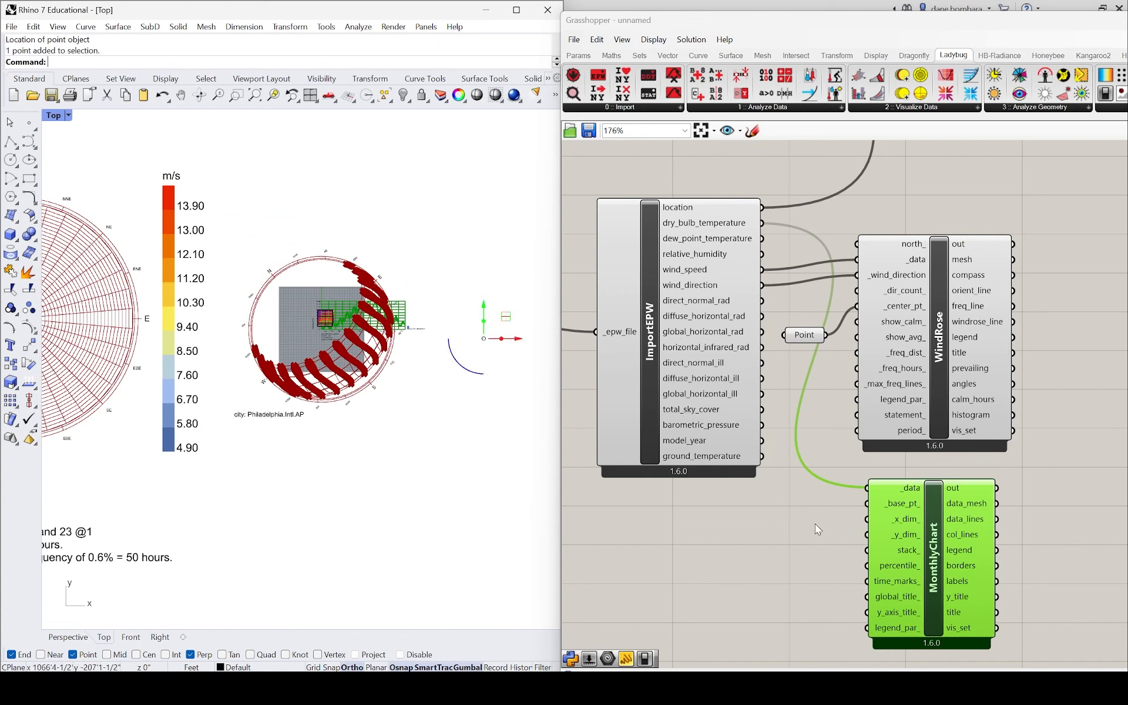
- Add a Point parameter beside MonthlyChart and set the selected Rhino point as its one point
{"action": "right_click", "coordinate": [826, 559]}
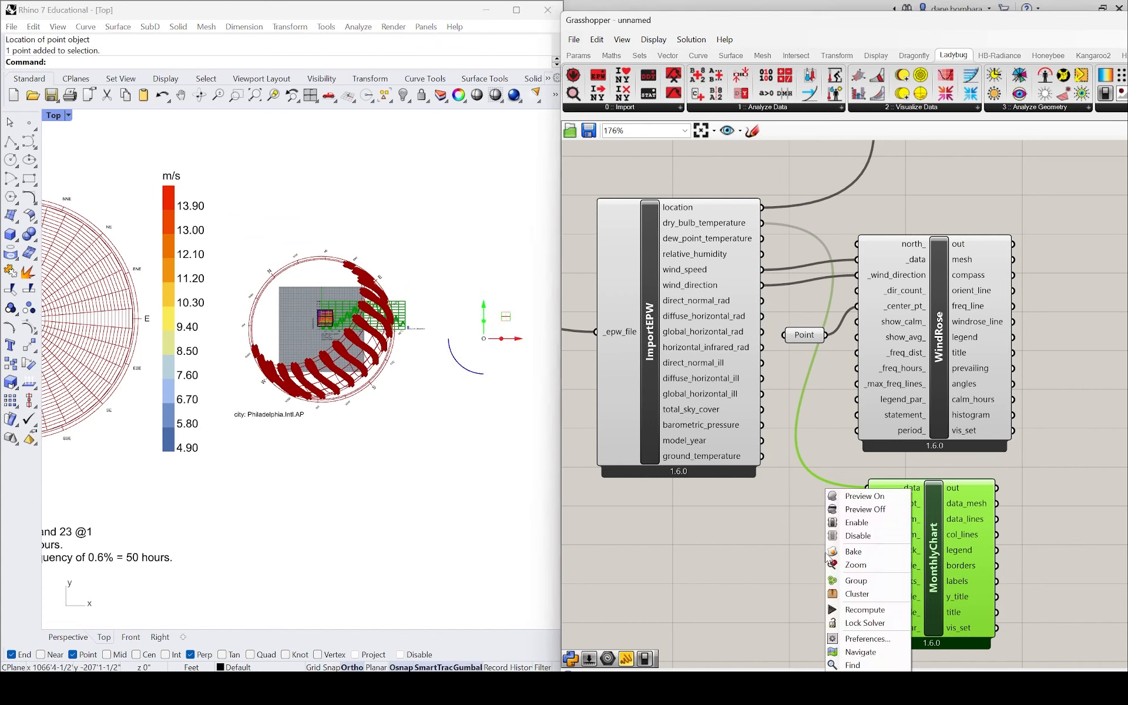
{"action": "left_click", "coordinate": [803, 586]}
{"action": "double_click", "coordinate": [775, 584]}
{"action": "type", "text": "point"}
{"action": "key", "text": "Return"}
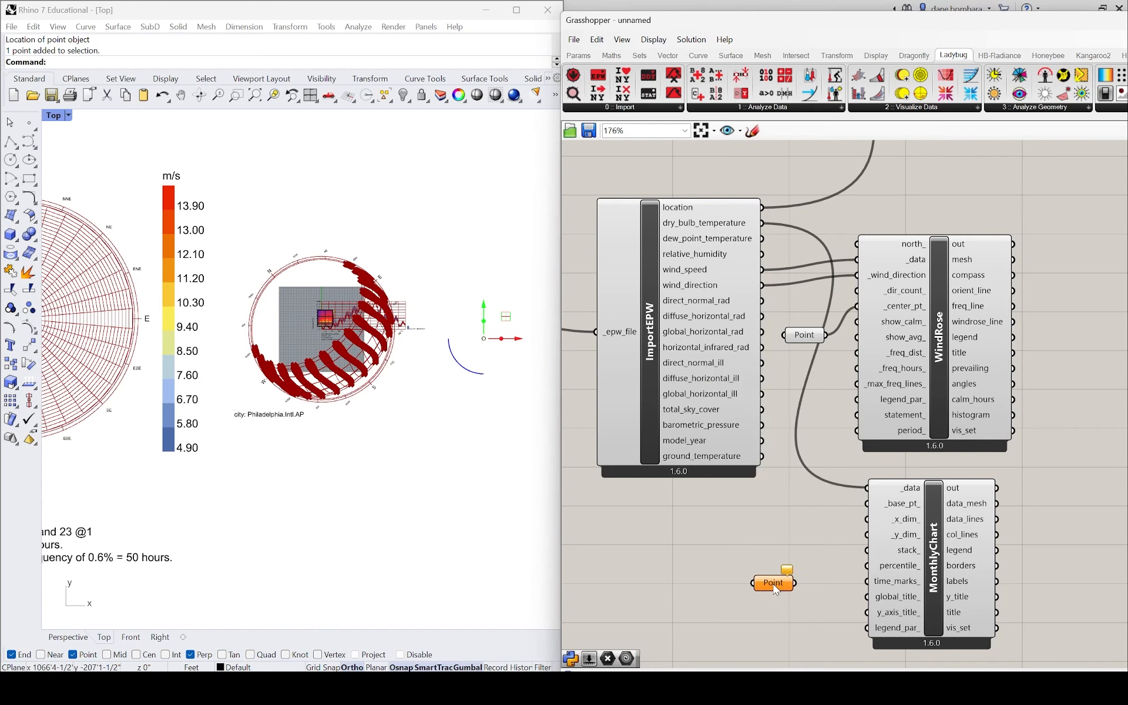
{"action": "right_click", "coordinate": [774, 587]}
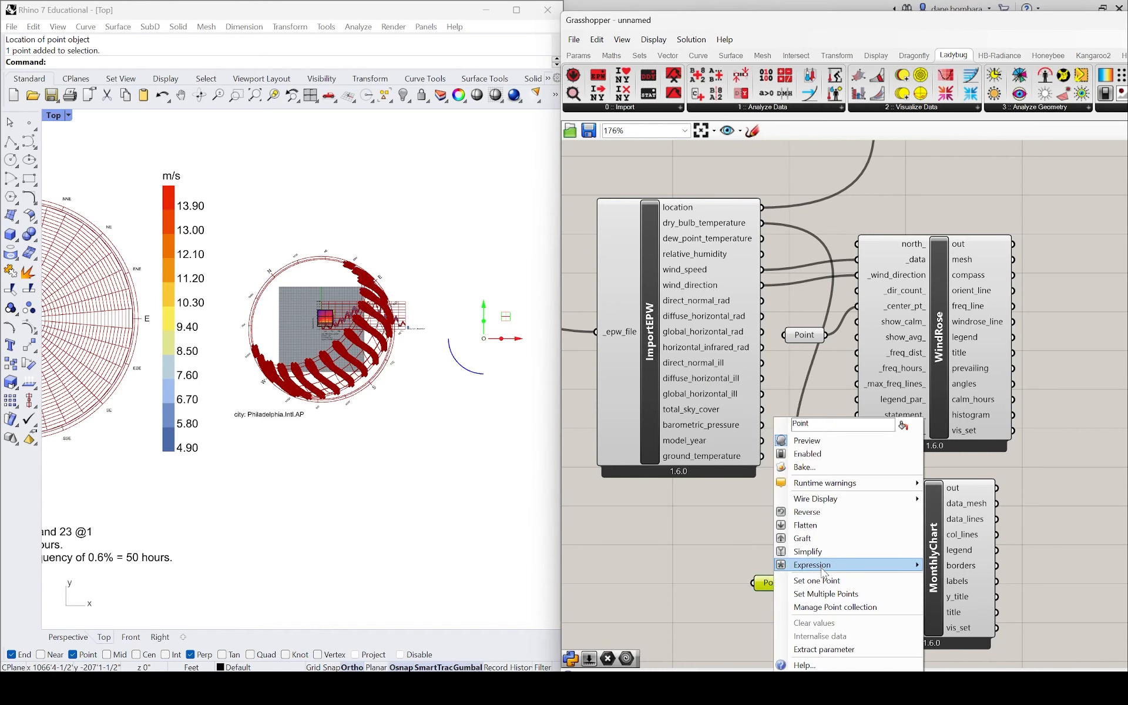
{"action": "left_click", "coordinate": [834, 580]}
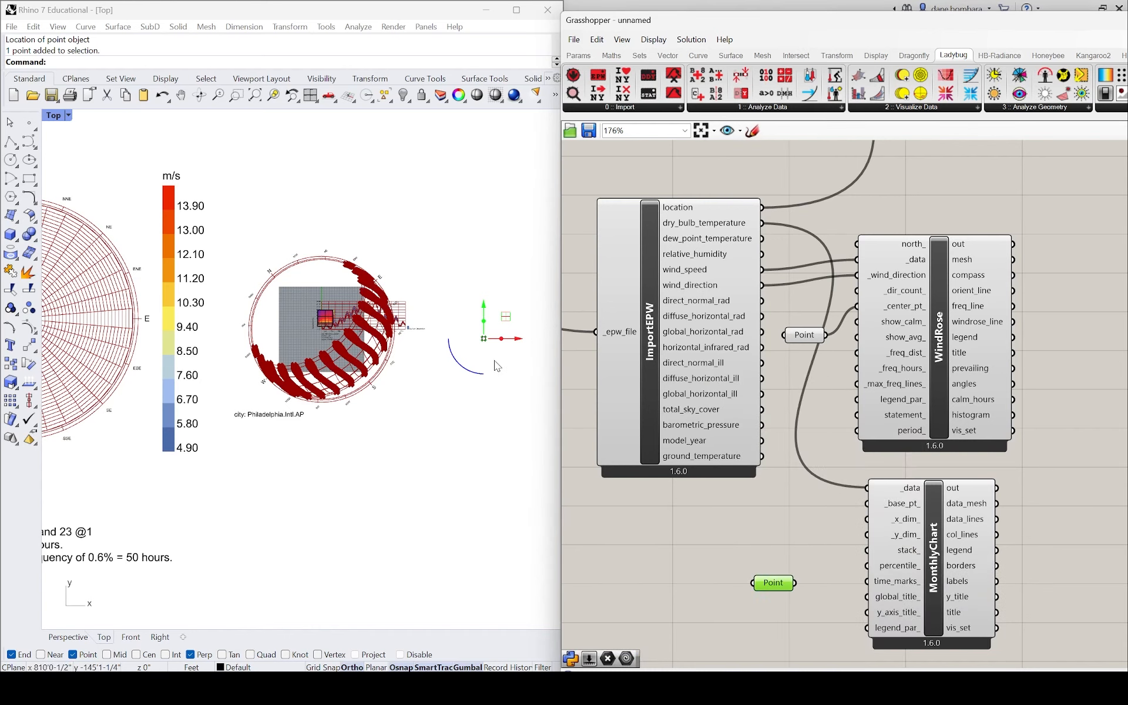
- Connect the new Point to MonthlyChart's _base_pt_ and move MonthlyChart slightly farther from WindRose
{"action": "left_click_drag", "start_coordinate": [795, 583], "coordinate": [866, 503]}
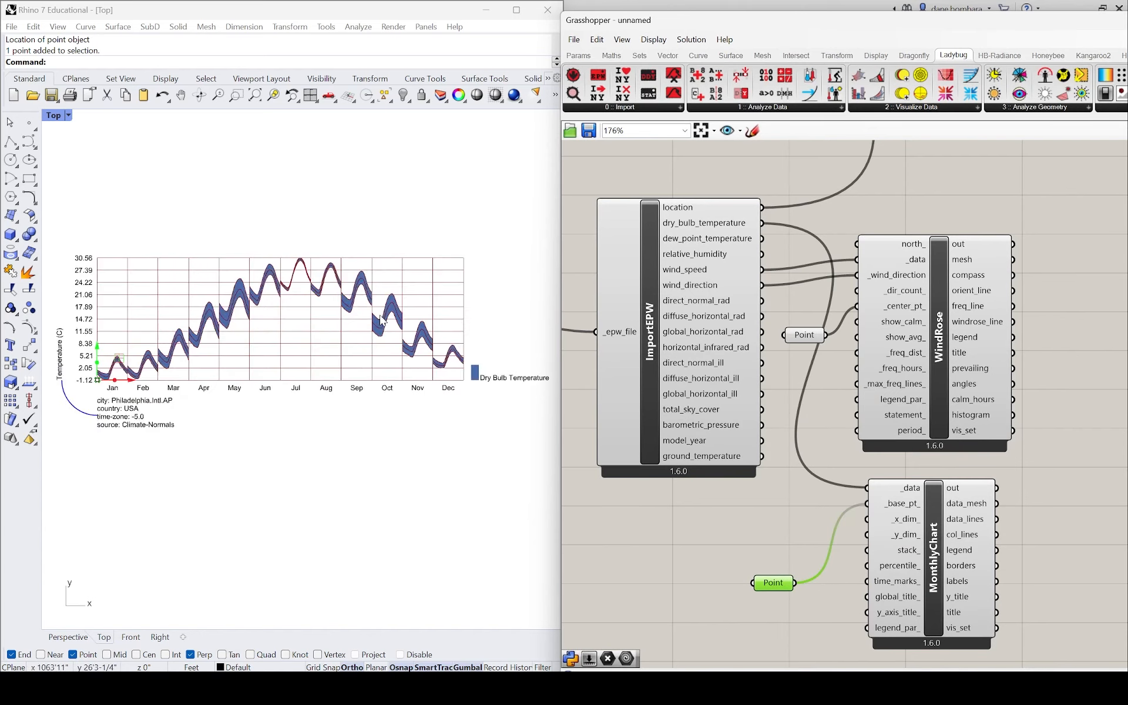
{"action": "left_click_drag", "start_coordinate": [943, 546], "coordinate": [954, 562]}
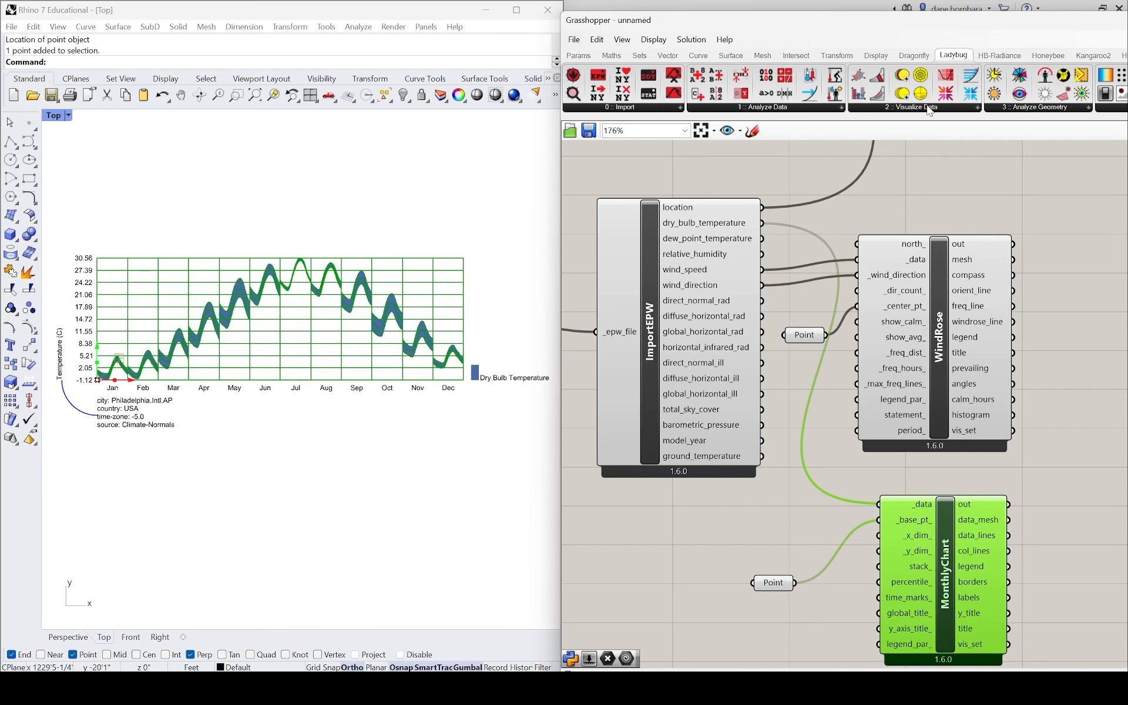
{"action": "left_click", "coordinate": [897, 110]}
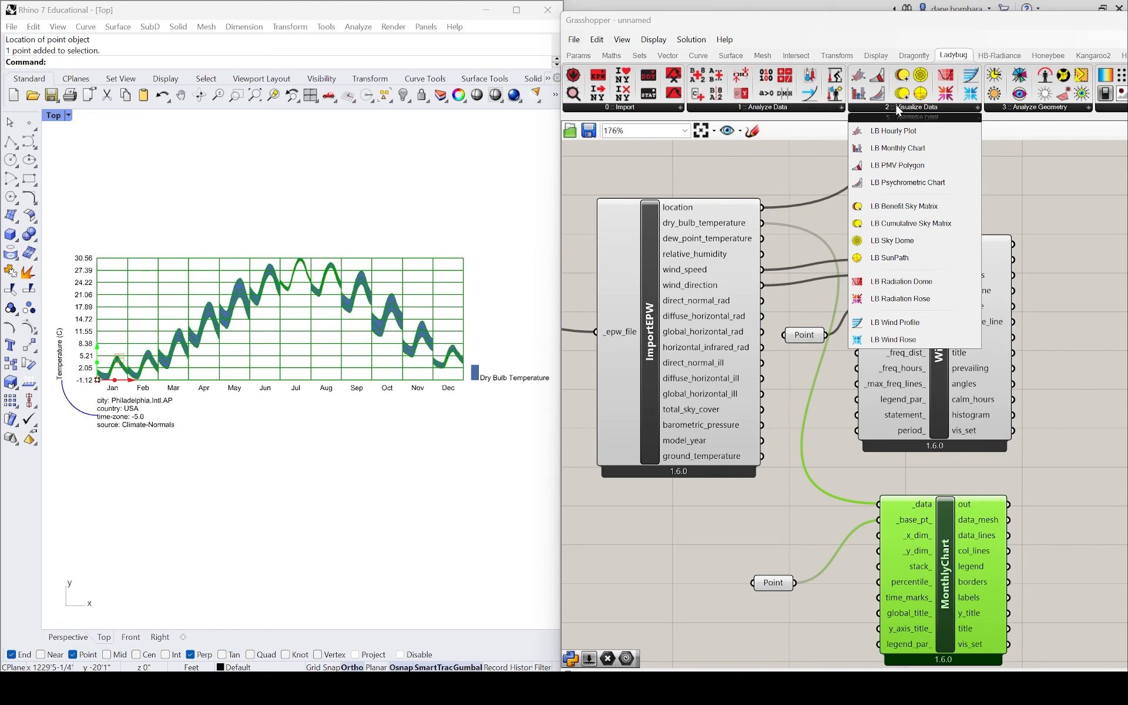
{"action": "left_click_drag", "start_coordinate": [965, 609], "coordinate": [967, 604]}
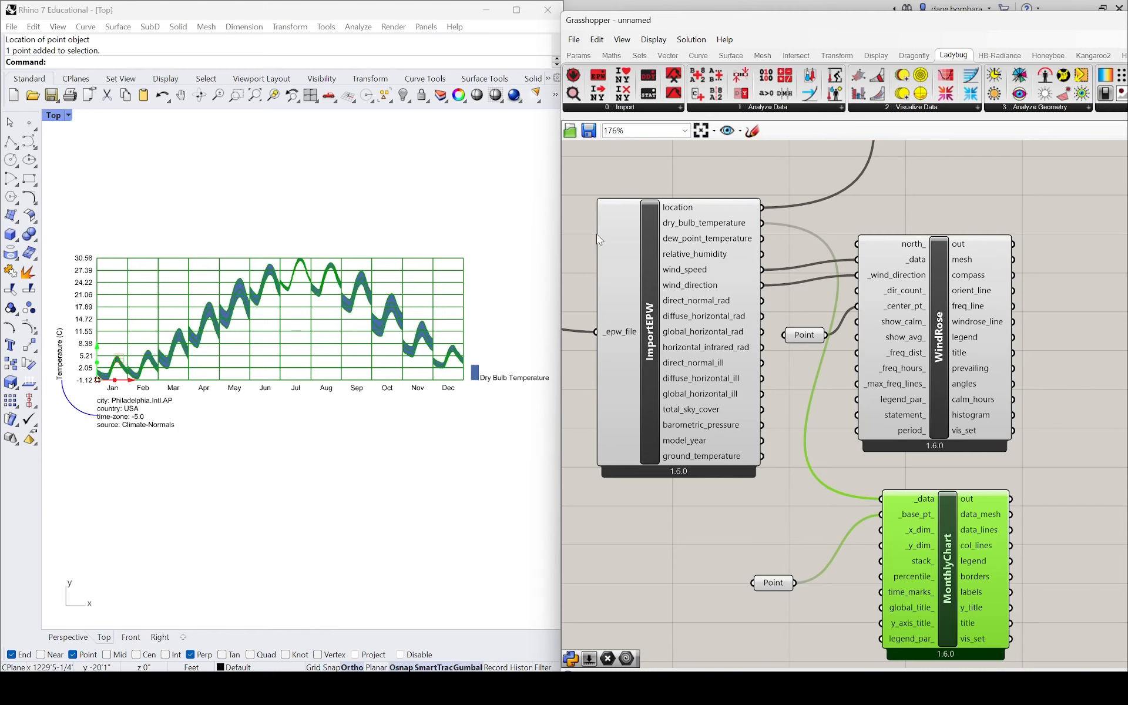
- Replace MonthlyChart's _data source with ImportEPW's relative_humidity output
{"action": "scroll", "coordinate": [198, 347], "scroll_direction": "up", "scroll_amount": 6}
{"action": "scroll", "coordinate": [244, 348], "scroll_direction": "down", "scroll_amount": 6}
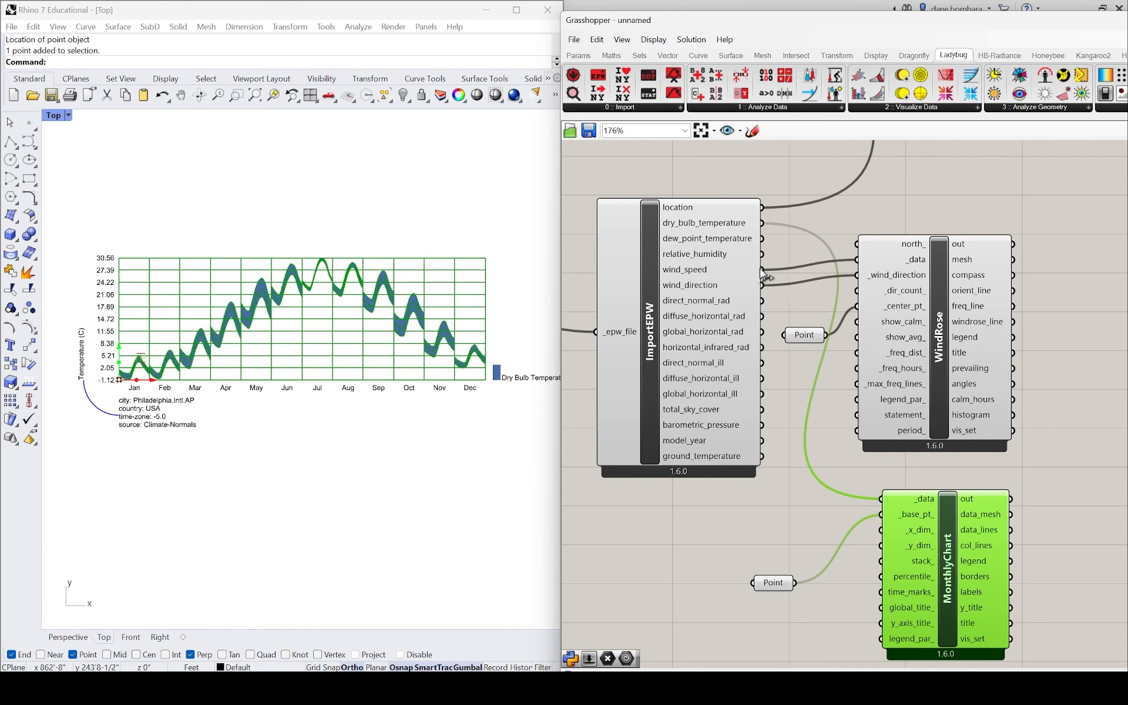
{"action": "left_click_drag", "start_coordinate": [762, 253], "coordinate": [878, 499]}
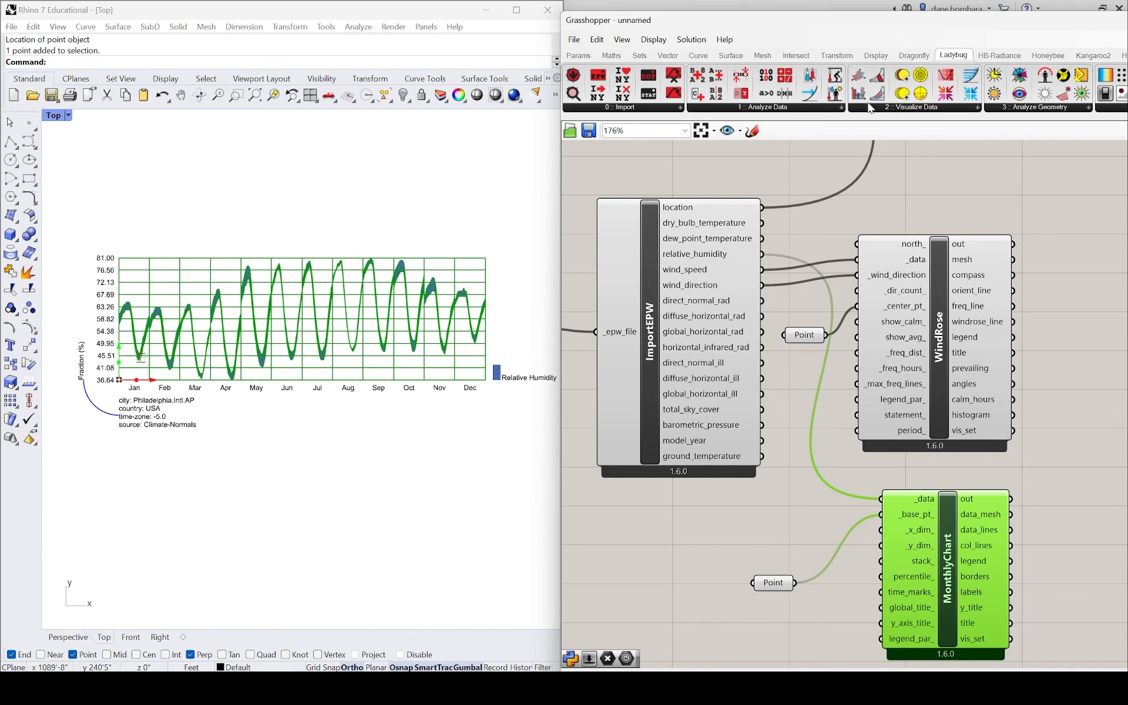
- Add an LB Hourly Plot component and place it beside MonthlyChart
{"action": "left_click", "coordinate": [870, 106]}
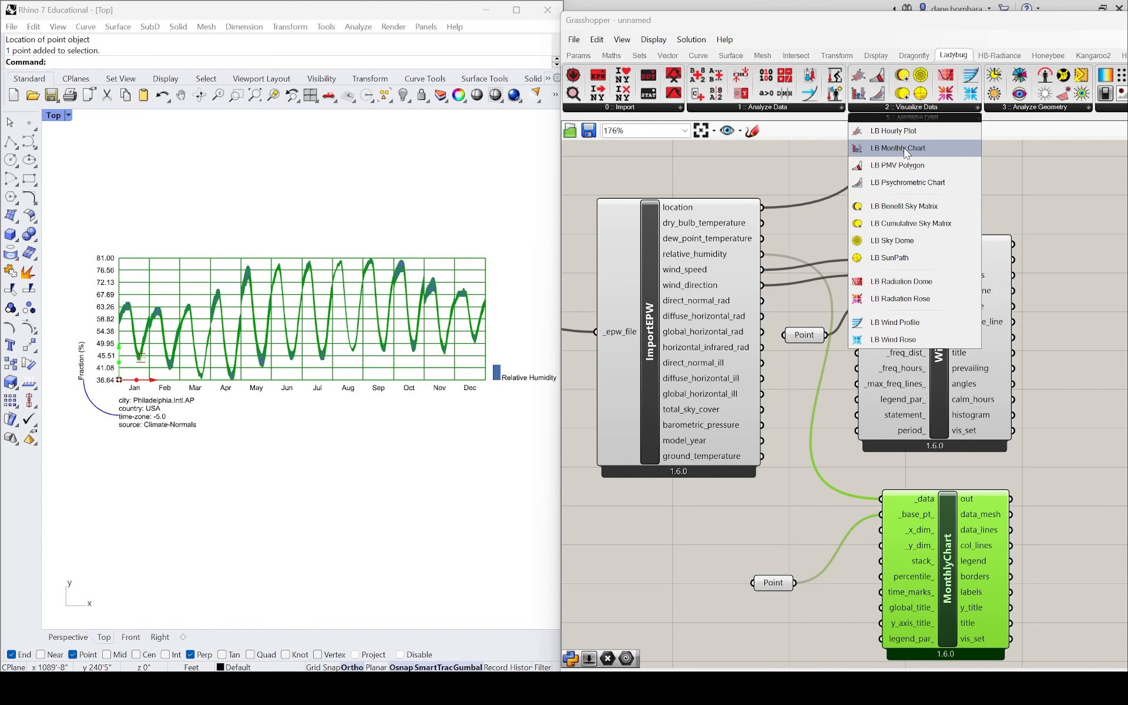
{"action": "left_click", "coordinate": [1062, 222]}
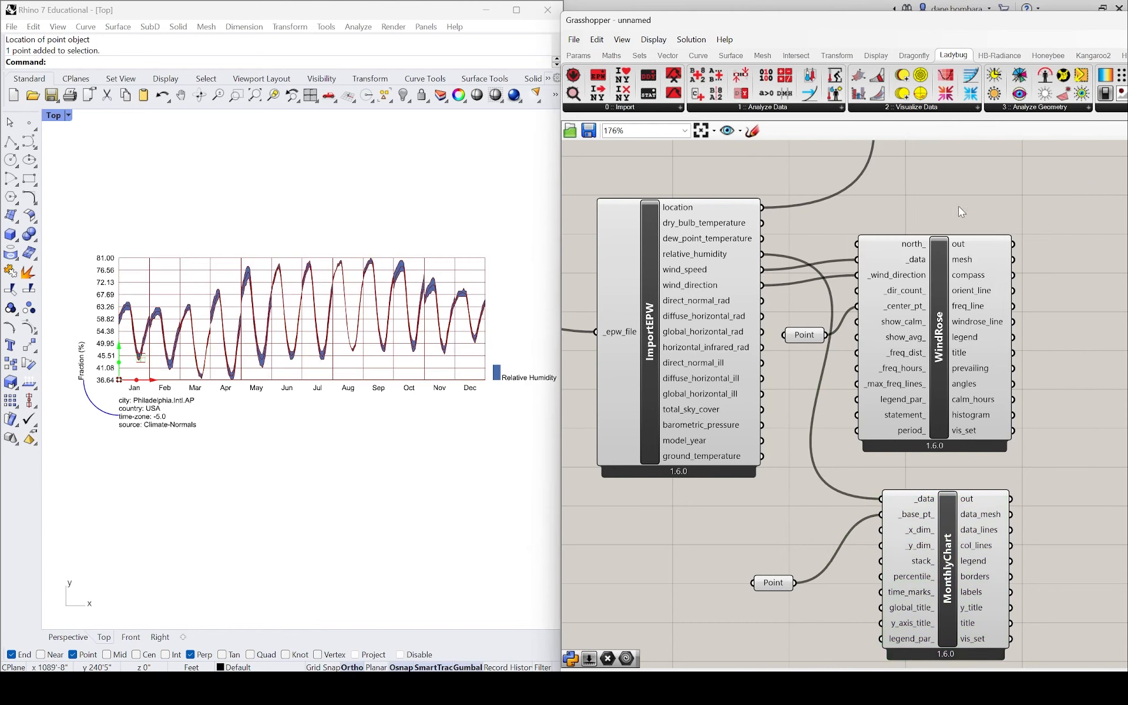
{"action": "scroll", "coordinate": [875, 255], "scroll_direction": "down", "scroll_amount": 1}
{"action": "left_click", "coordinate": [886, 108]}
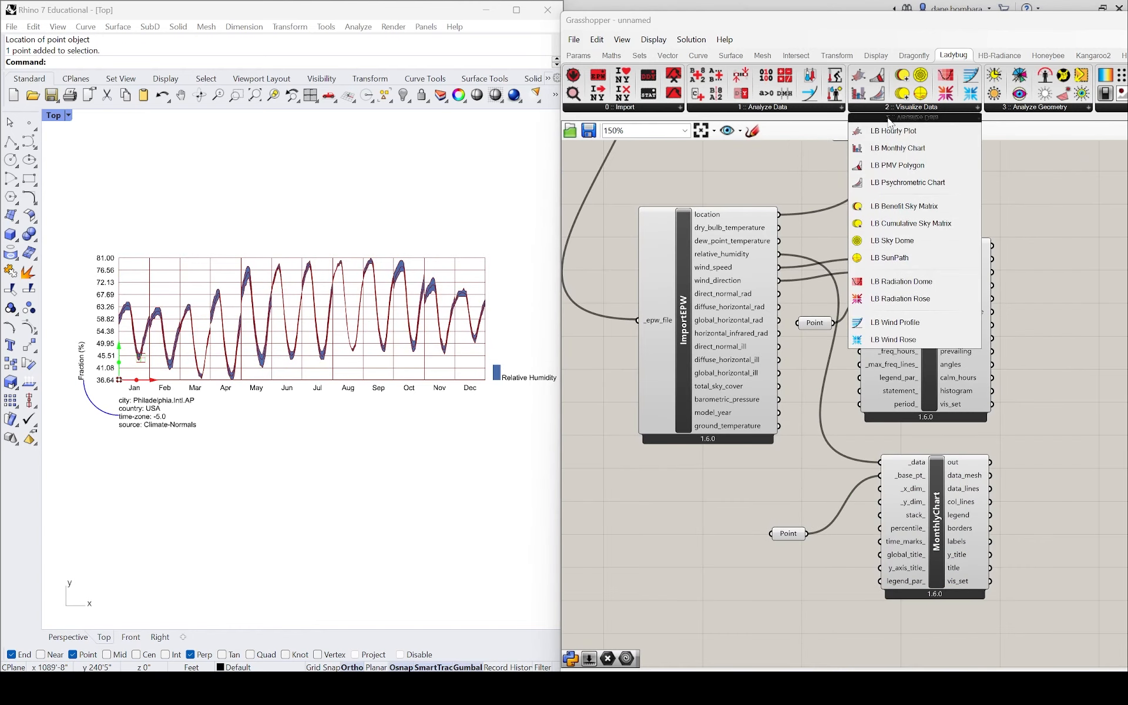
{"action": "left_click", "coordinate": [894, 129]}
{"action": "double_click", "coordinate": [1029, 239]}
{"action": "left_click_drag", "start_coordinate": [1056, 266], "coordinate": [1050, 480]}
{"action": "left_click", "coordinate": [995, 415]}
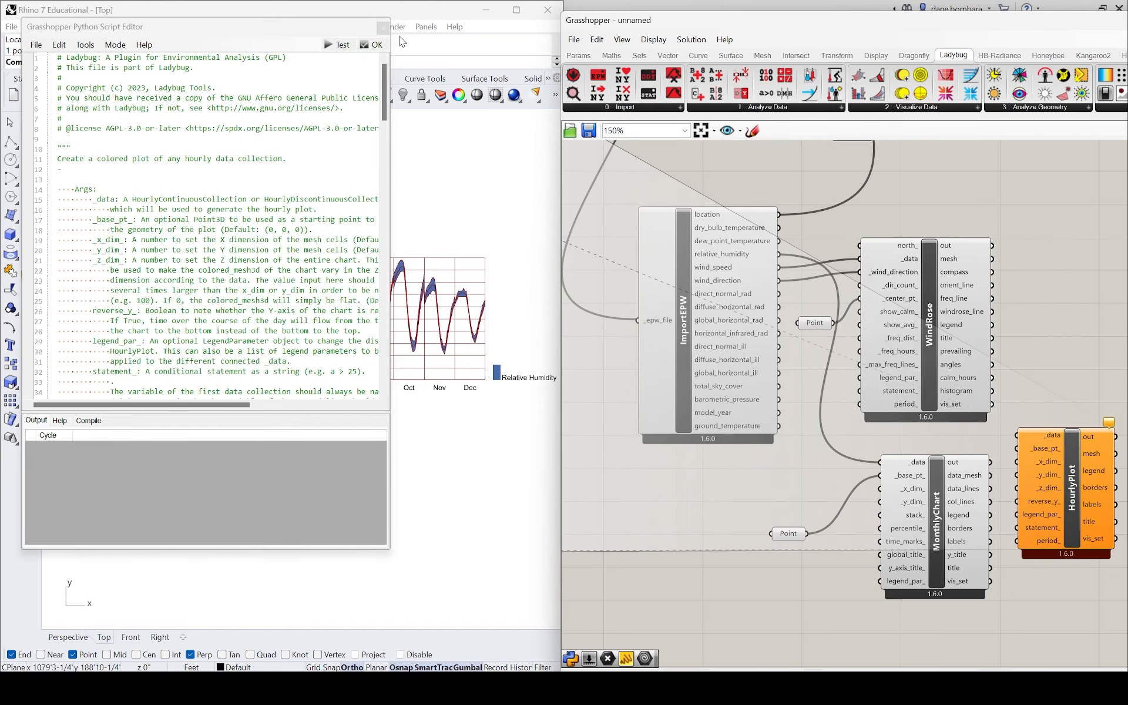
- Close the Python script editor, place HourlyPlot beside MonthlyChart and connect ImportEPW's relative_humidity output to its _data input
{"action": "left_click", "coordinate": [384, 28]}
{"action": "scroll", "coordinate": [743, 290], "scroll_direction": "down", "scroll_amount": 3}
{"action": "scroll", "coordinate": [932, 384], "scroll_direction": "up", "scroll_amount": 3}
{"action": "left_click_drag", "start_coordinate": [932, 382], "coordinate": [942, 409]}
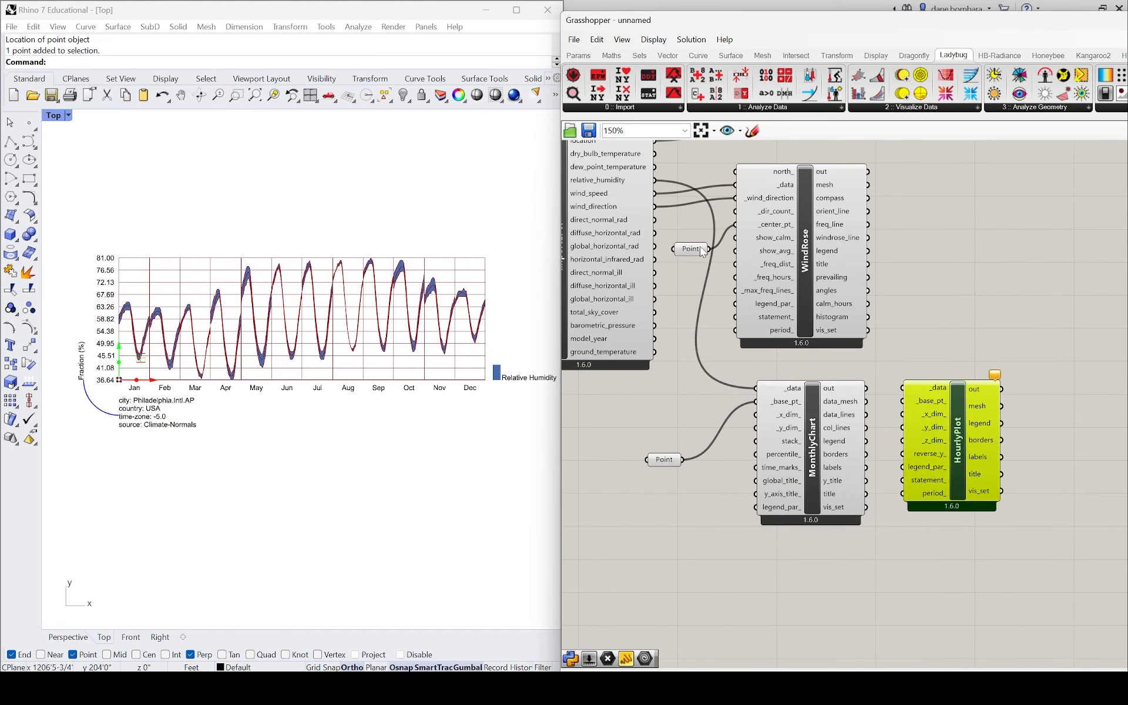
{"action": "left_click_drag", "start_coordinate": [654, 180], "coordinate": [912, 384]}
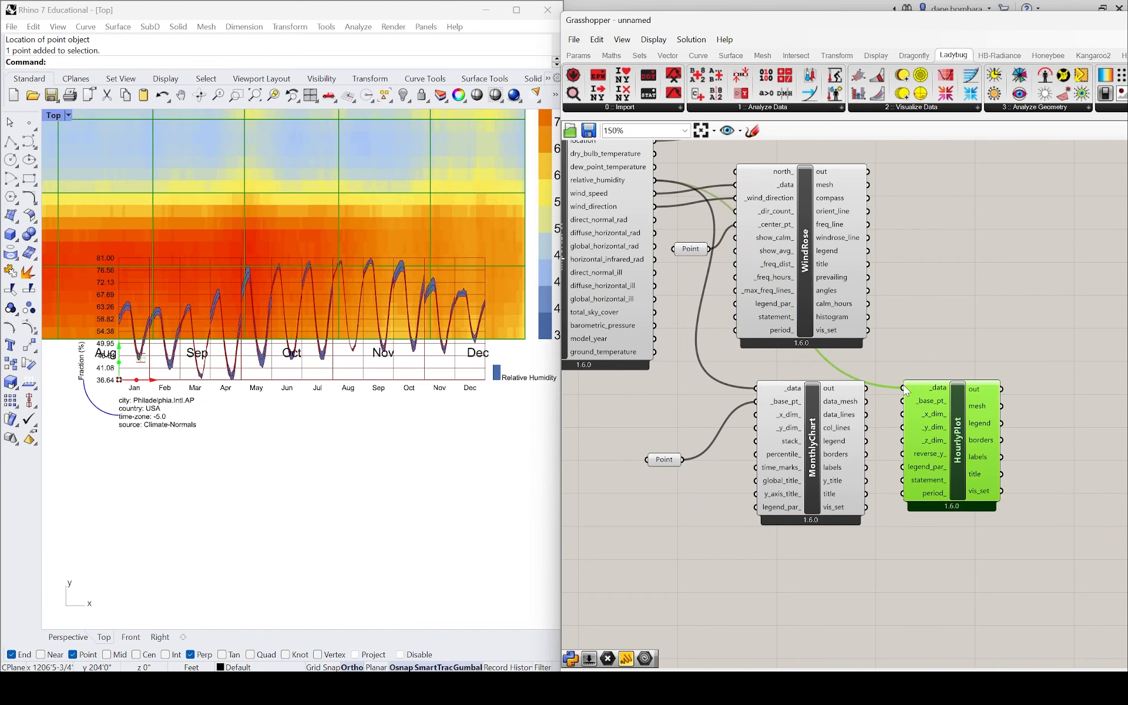
- Delete the MonthlyChart component and move HourlyPlot into its place below WindRose
{"action": "left_click_drag", "start_coordinate": [814, 446], "coordinate": [814, 458]}
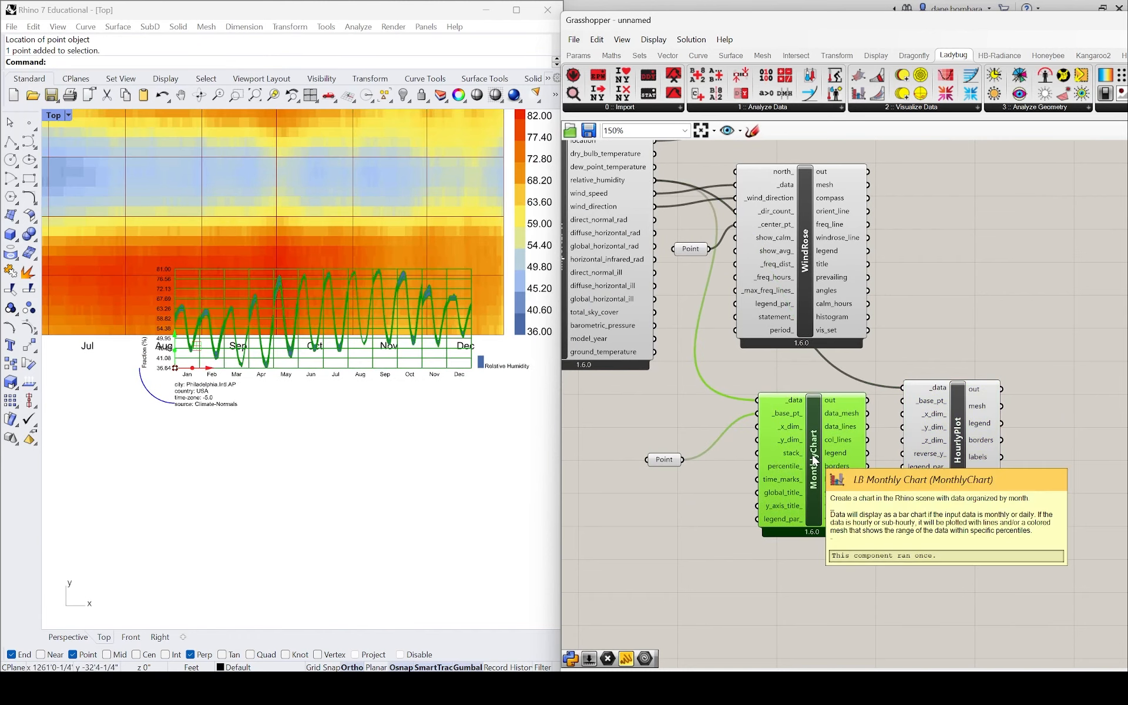
{"action": "key", "text": "Delete"}
{"action": "left_click_drag", "start_coordinate": [958, 422], "coordinate": [836, 457]}
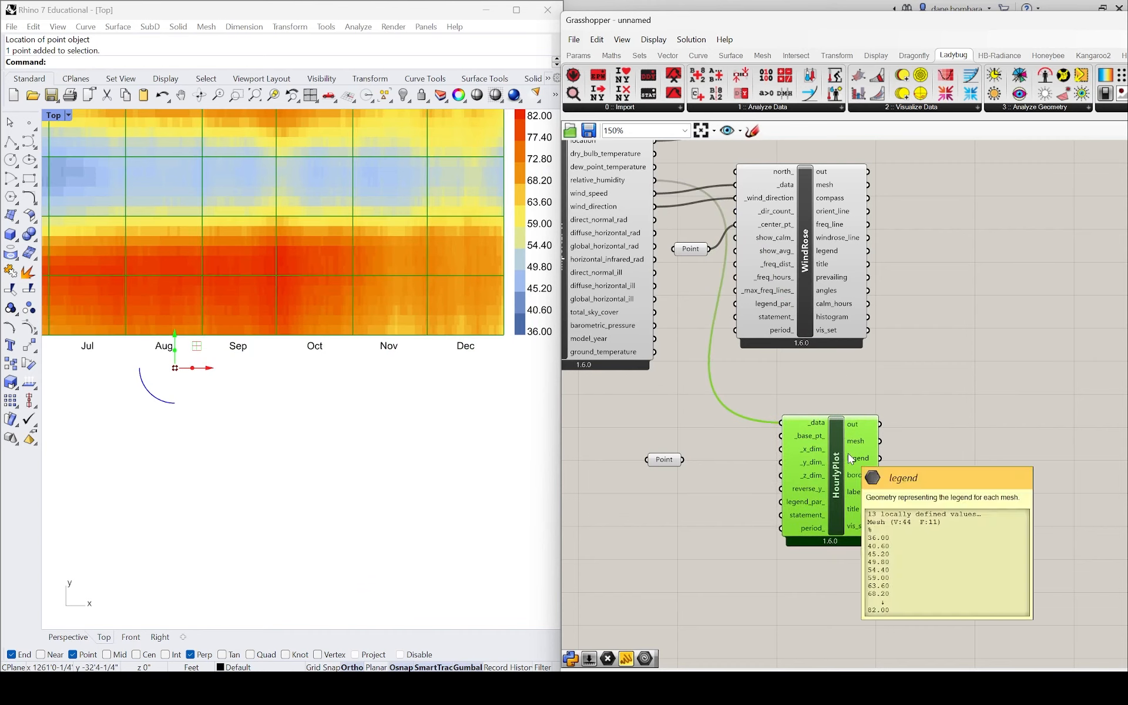
{"action": "left_click", "coordinate": [876, 106]}
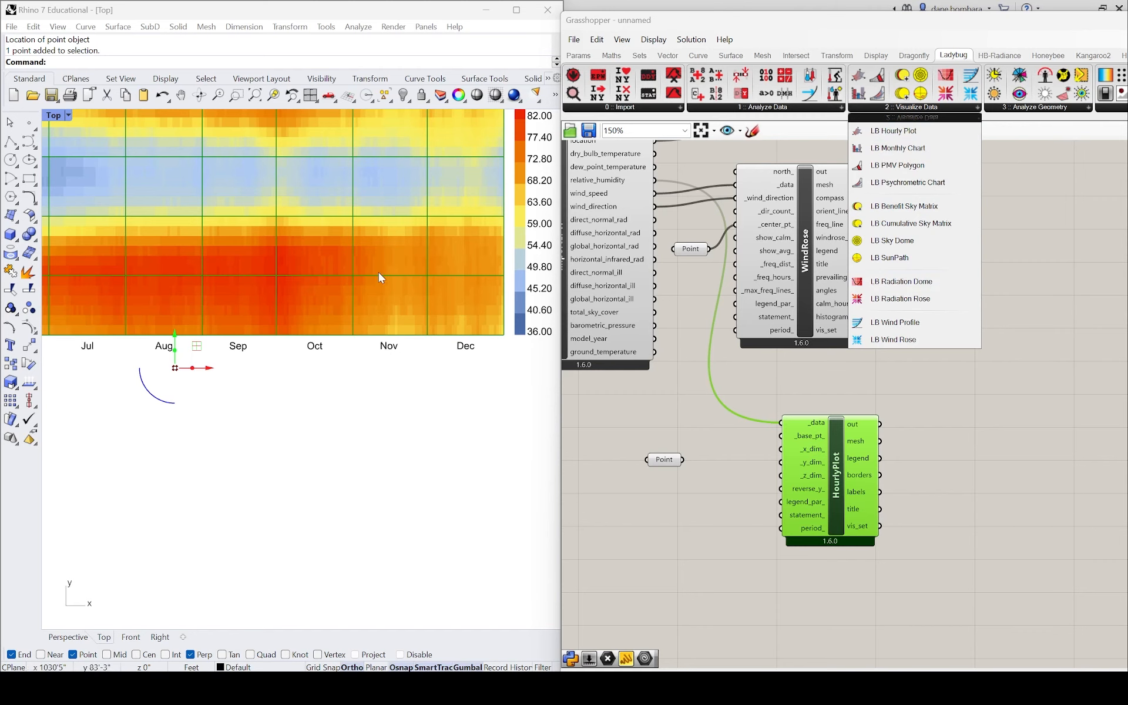
{"action": "scroll", "coordinate": [379, 273], "scroll_direction": "down", "scroll_amount": 3}
{"action": "left_click_drag", "start_coordinate": [855, 466], "coordinate": [874, 474]}
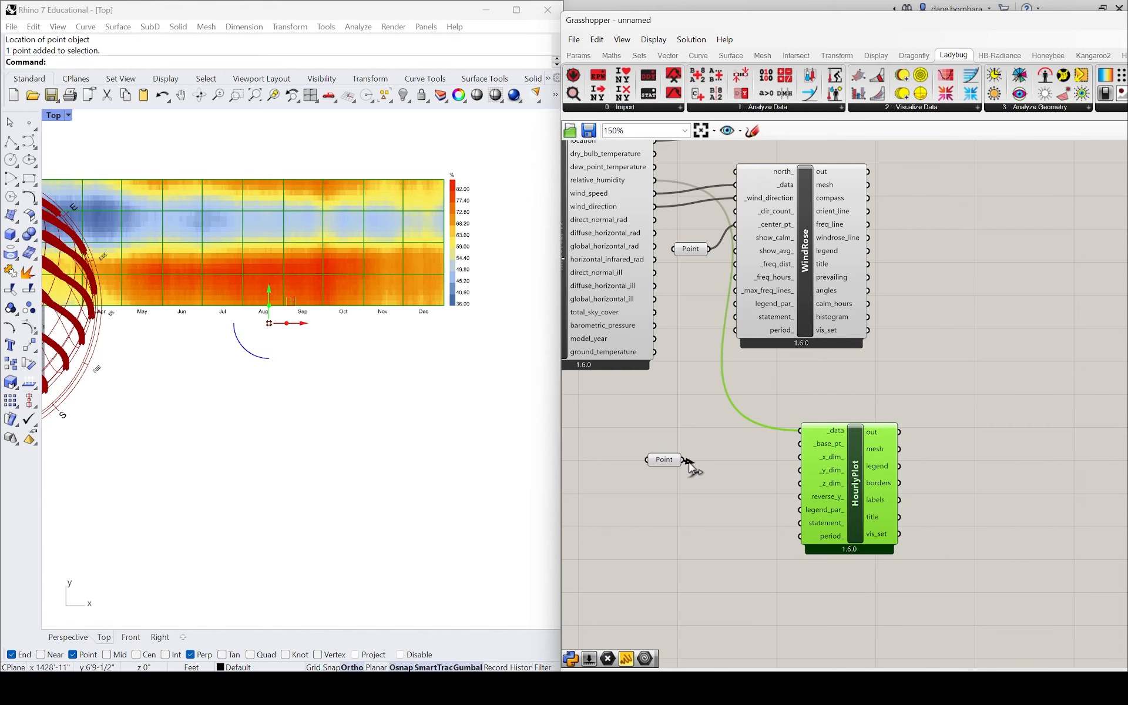
- Connect the free Point parameter to HourlyPlot's _base_pt_ and move its Rhino point horizontally closer to the sun path
{"action": "left_click_drag", "start_coordinate": [682, 460], "coordinate": [800, 444]}
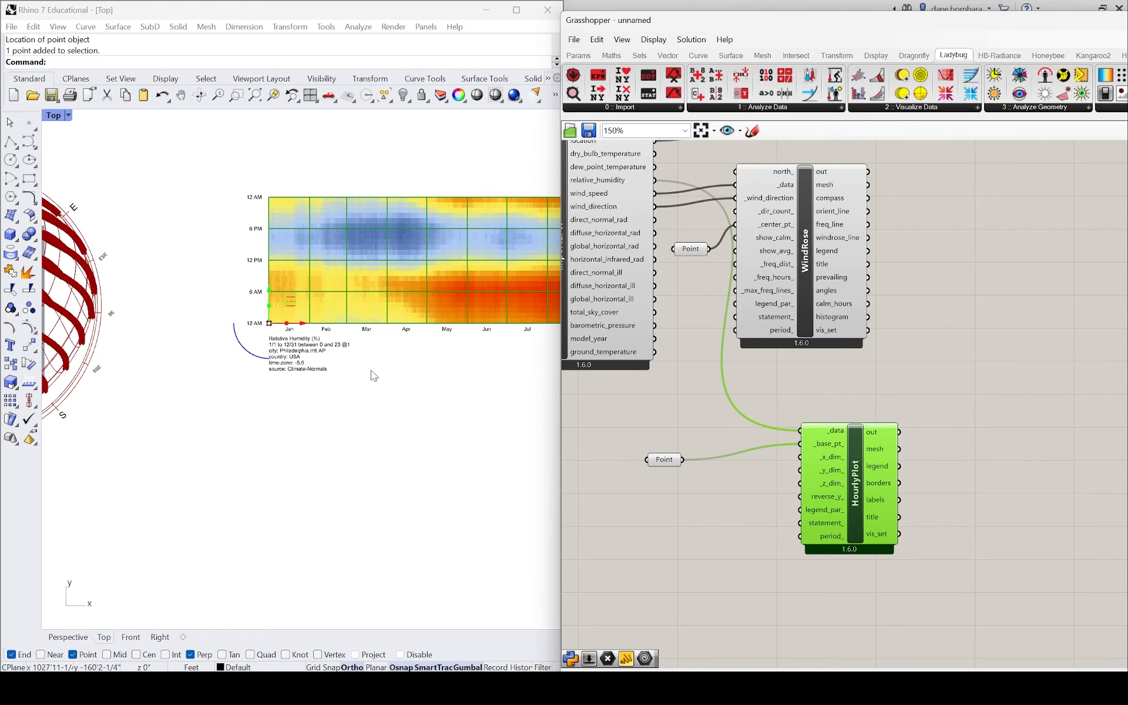
{"action": "left_click_drag", "start_coordinate": [303, 324], "coordinate": [238, 329]}
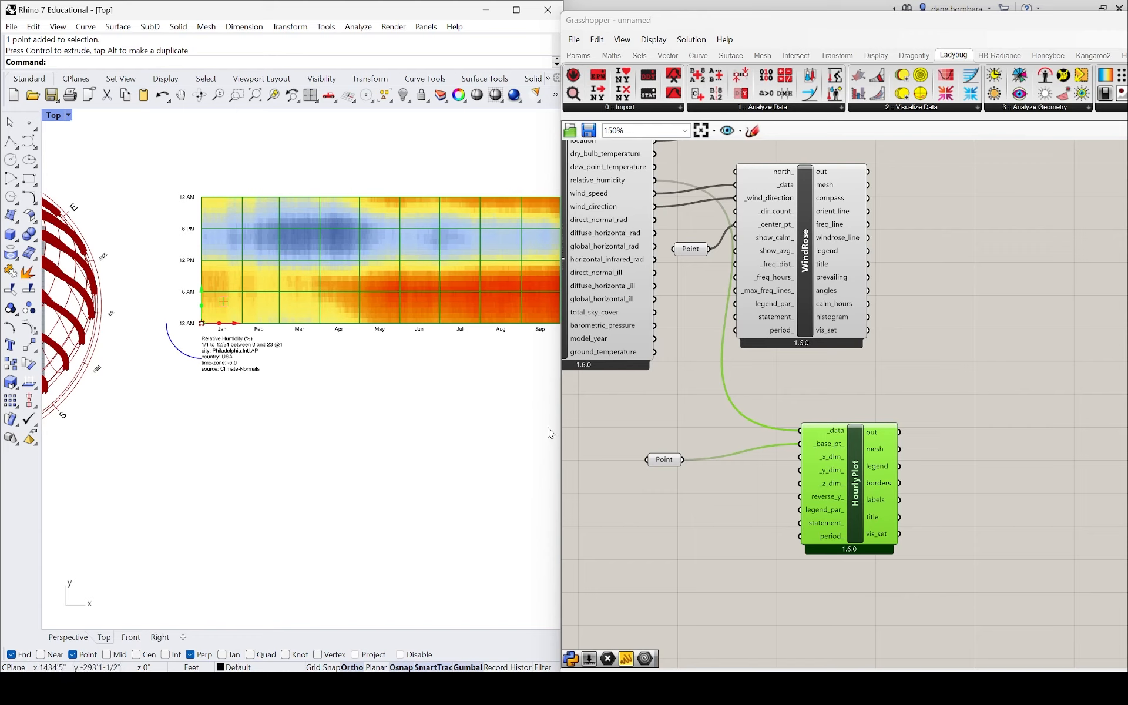
{"action": "left_click_drag", "start_coordinate": [668, 462], "coordinate": [673, 464]}
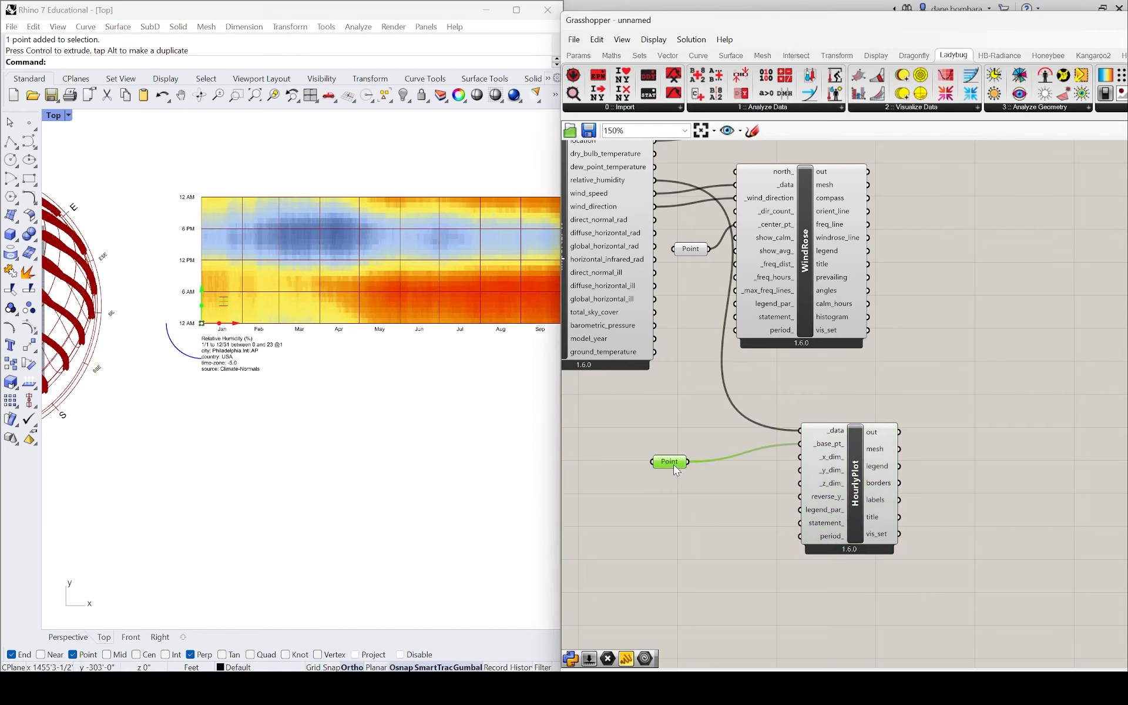
- Place a new Rhino point above the hourly plot, add a Point parameter below the existing one and open its options
{"action": "left_click", "coordinate": [29, 122]}
{"action": "left_click", "coordinate": [219, 153]}
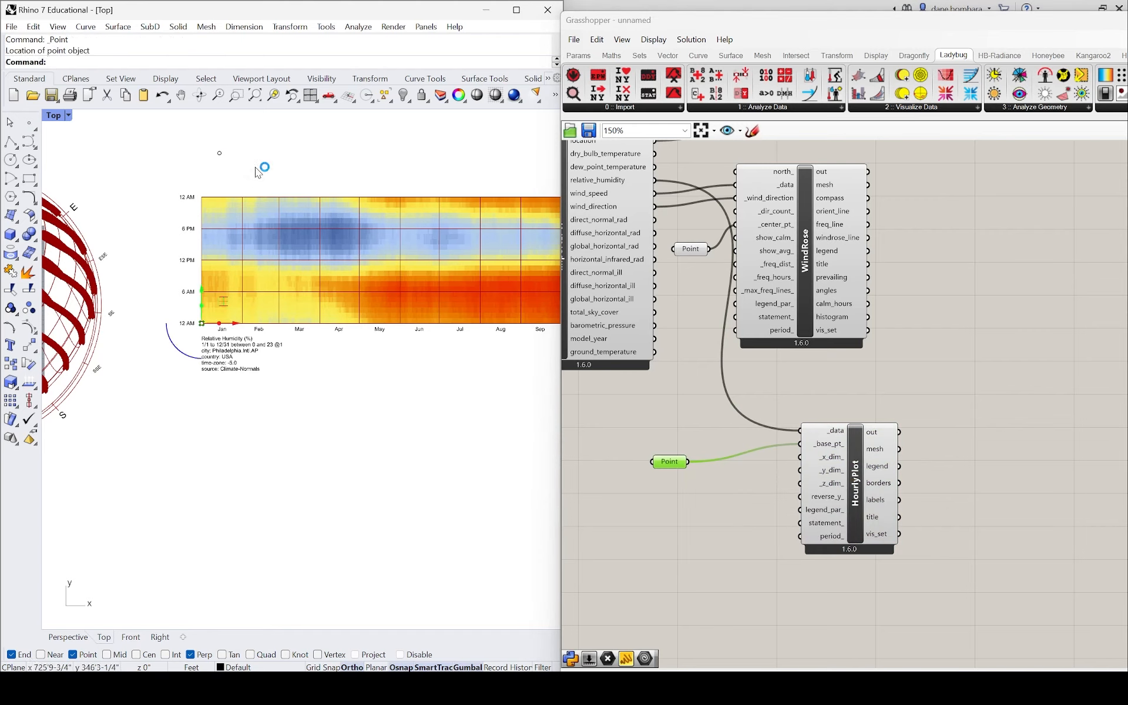
{"action": "right_click", "coordinate": [662, 512]}
{"action": "left_click", "coordinate": [635, 509]}
{"action": "double_click", "coordinate": [636, 509]}
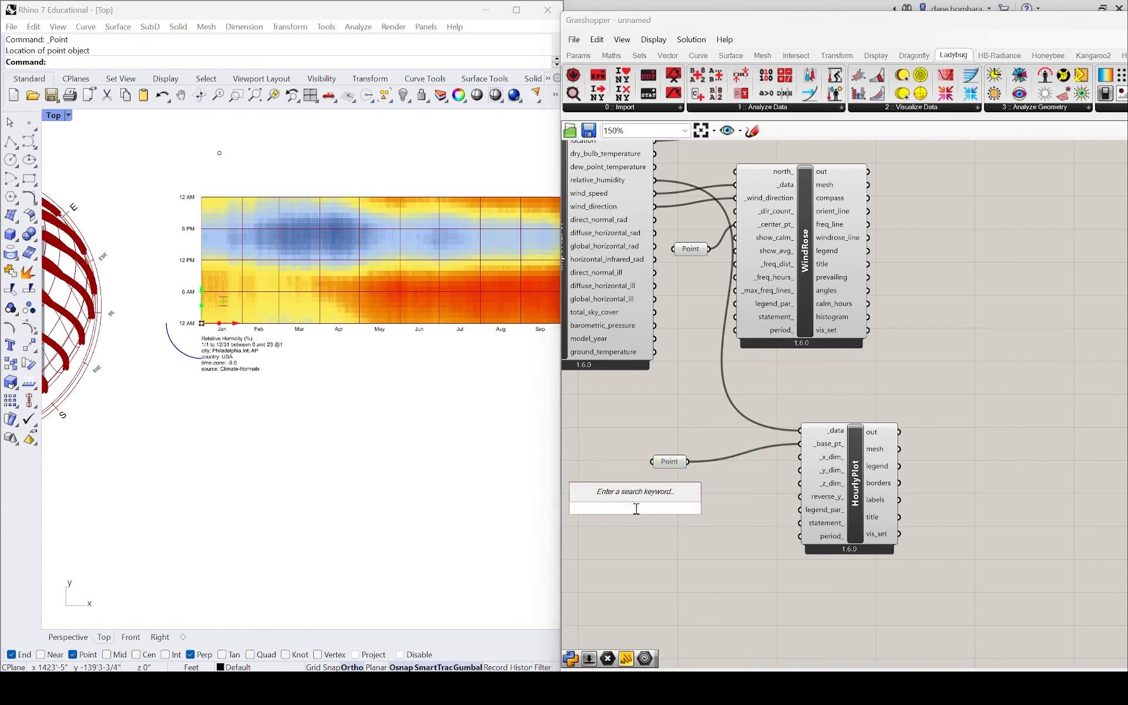
{"action": "type", "text": "point"}
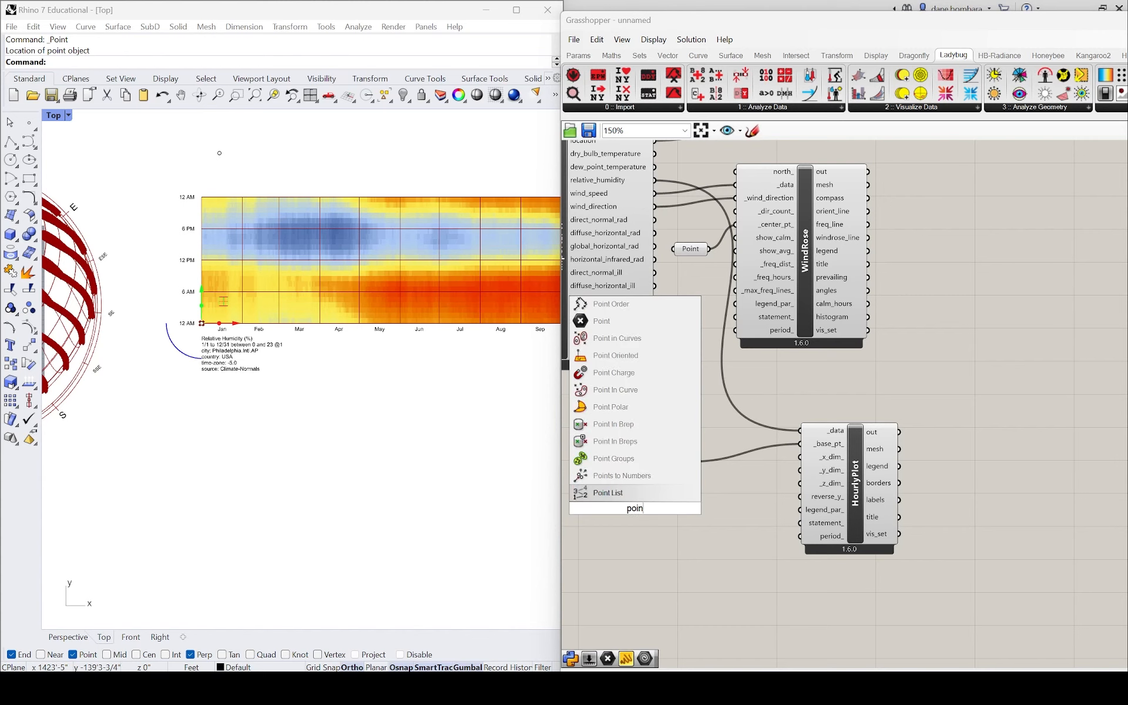
{"action": "key", "text": "Return"}
{"action": "right_click", "coordinate": [636, 509]}
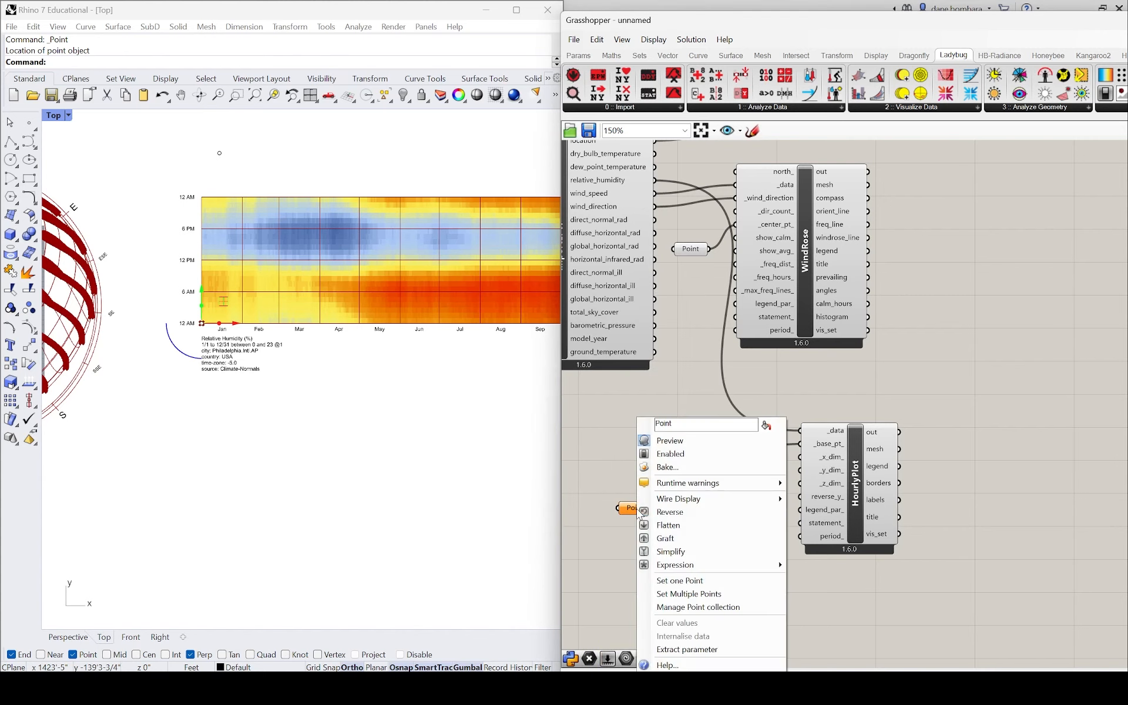
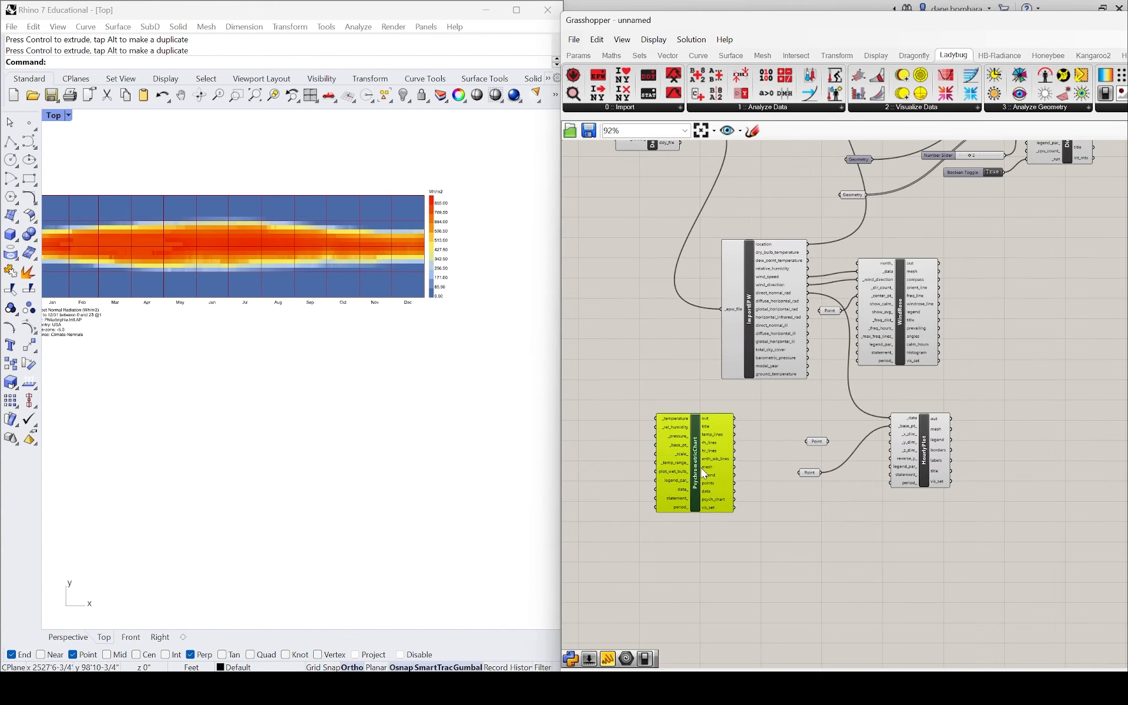
- Rearrange the canvas so that ImportEPW sits to the left of PsychrometricChart
{"action": "scroll", "coordinate": [708, 435], "scroll_direction": "down", "scroll_amount": 3}
{"action": "left_click_drag", "start_coordinate": [735, 379], "coordinate": [629, 462]}
{"action": "scroll", "coordinate": [687, 452], "scroll_direction": "up", "scroll_amount": 5}
{"action": "left_click_drag", "start_coordinate": [708, 445], "coordinate": [758, 434]}
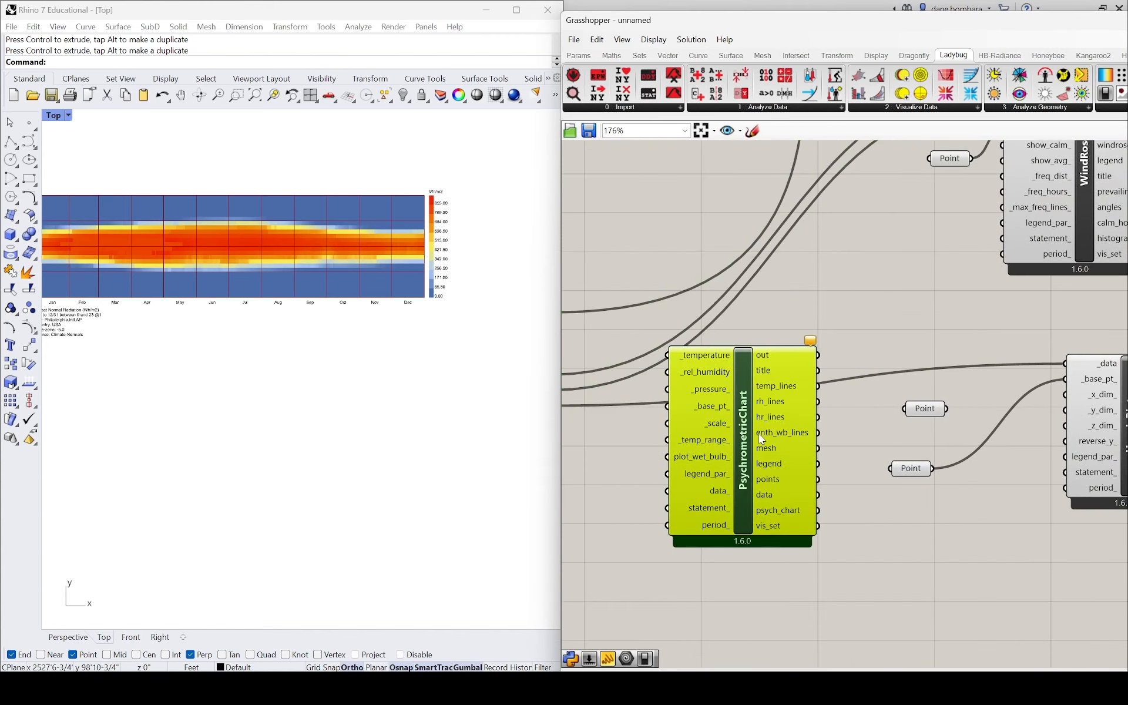
- Connect ImportEPW's dry_bulb_temperature to _temperature and relative_humidity to _rel_humidity on PsychrometricChart, and lower the component slightly
{"action": "right_click_drag", "start_coordinate": [592, 386], "coordinate": [792, 317]}
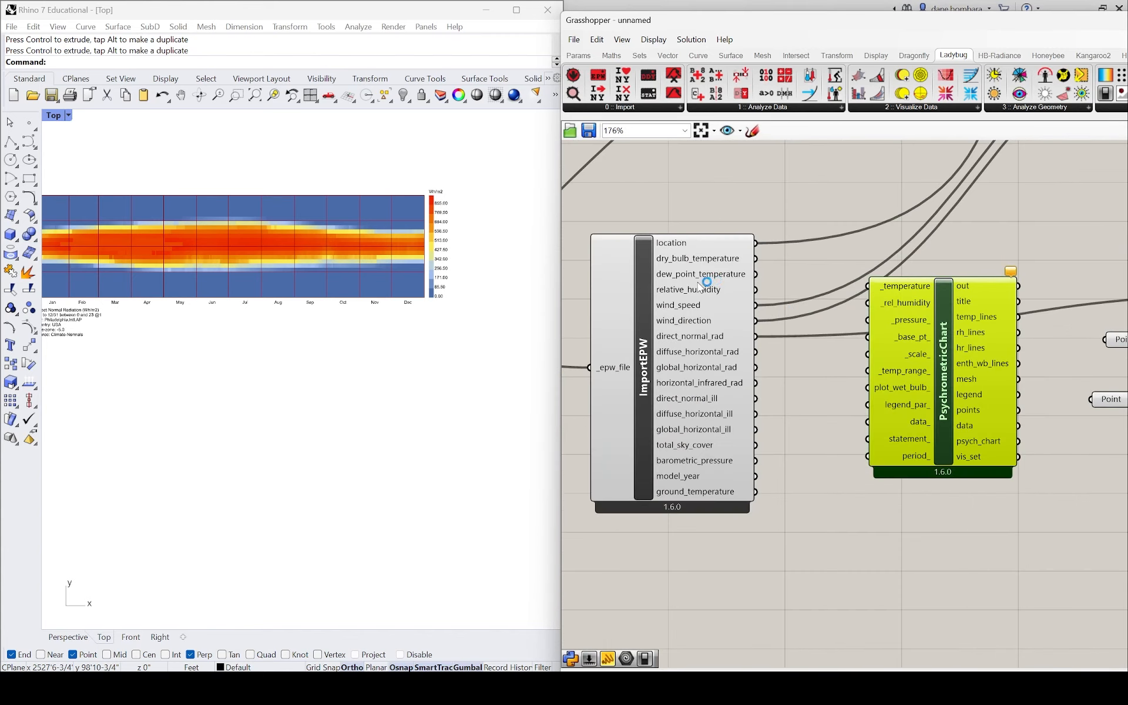
{"action": "left_click_drag", "start_coordinate": [700, 281], "coordinate": [868, 286]}
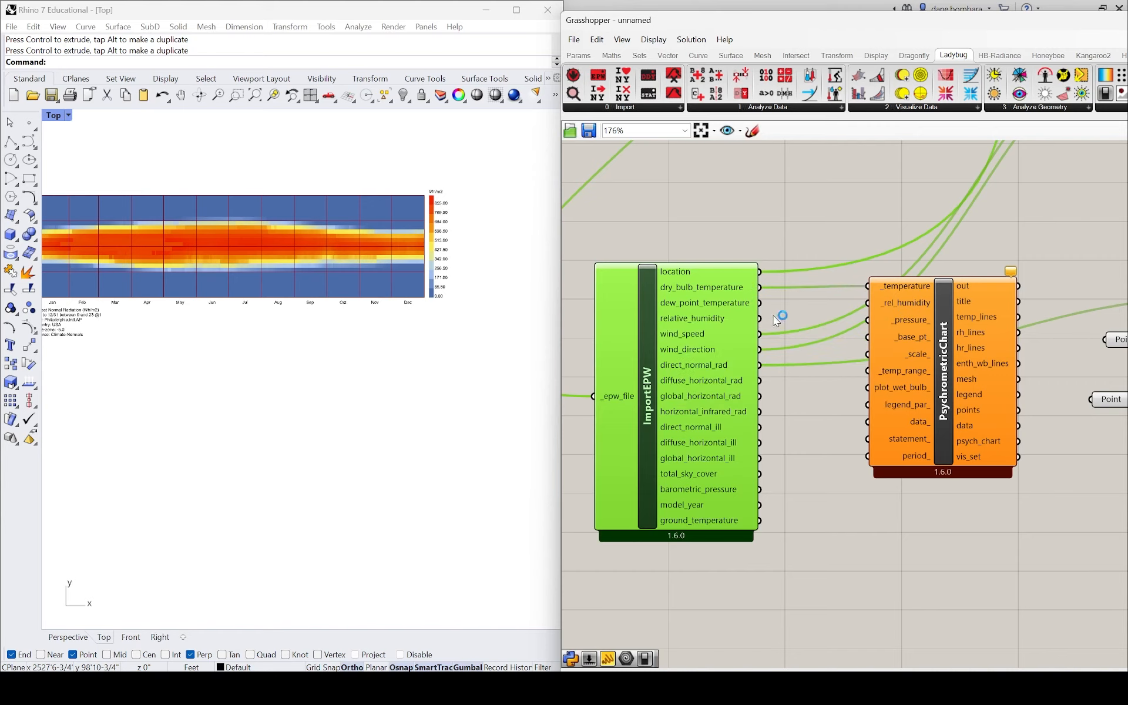
{"action": "left_click_drag", "start_coordinate": [760, 319], "coordinate": [869, 303]}
{"action": "left_click_drag", "start_coordinate": [942, 362], "coordinate": [939, 429]}
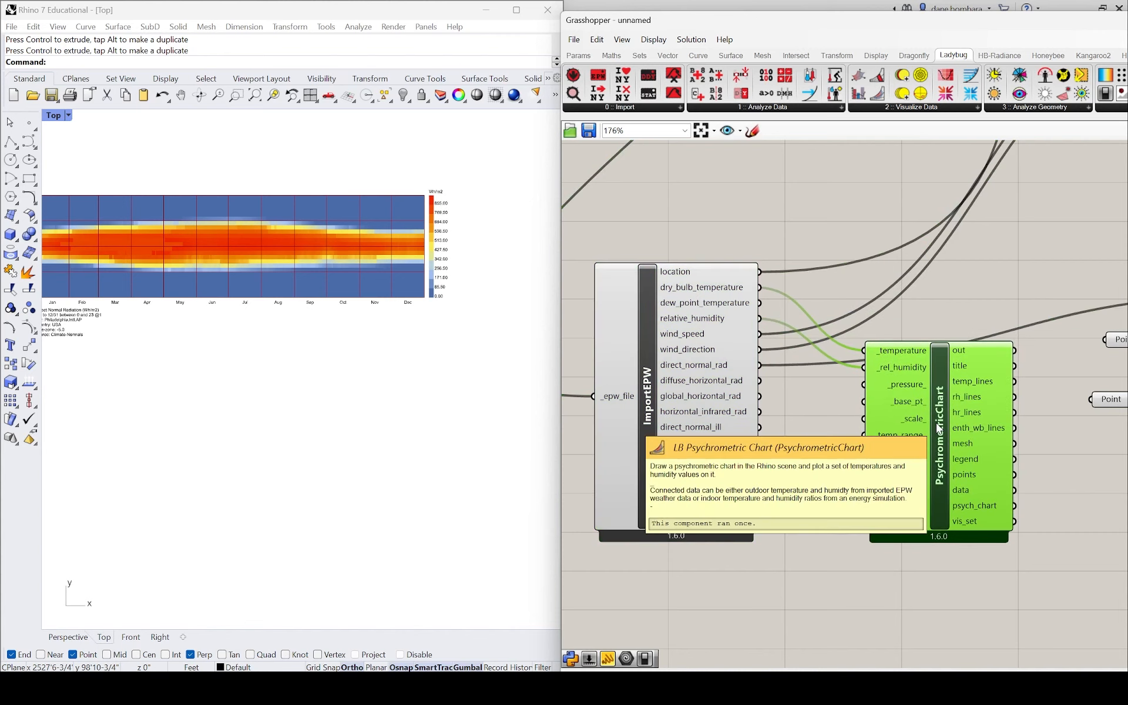
- Move the unused Point parameter beside PsychrometricChart and connect it to the _base_pt_ input
{"action": "scroll", "coordinate": [456, 364], "scroll_direction": "down", "scroll_amount": 14}
{"action": "scroll", "coordinate": [348, 383], "scroll_direction": "up", "scroll_amount": 4}
{"action": "scroll", "coordinate": [253, 342], "scroll_direction": "up", "scroll_amount": 9}
{"action": "scroll", "coordinate": [265, 361], "scroll_direction": "down", "scroll_amount": 7}
{"action": "scroll", "coordinate": [981, 414], "scroll_direction": "down", "scroll_amount": 5}
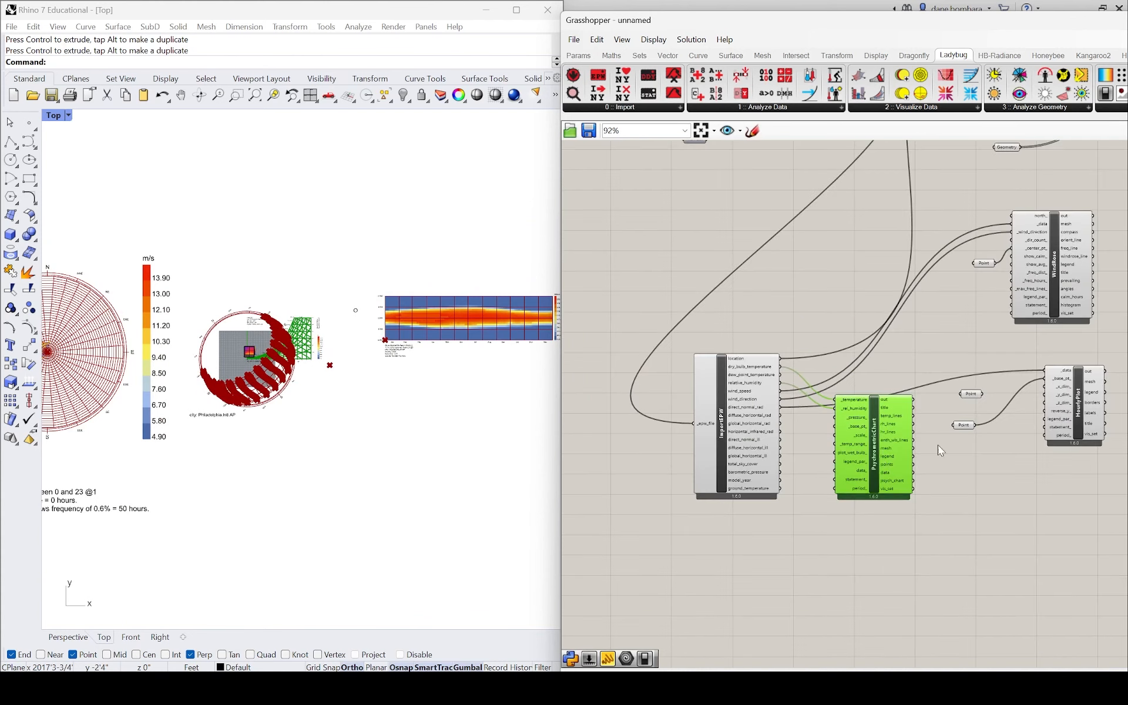
{"action": "scroll", "coordinate": [869, 446], "scroll_direction": "up", "scroll_amount": 4}
{"action": "left_click", "coordinate": [934, 371]}
{"action": "right_click", "coordinate": [936, 373]}
{"action": "left_click_drag", "start_coordinate": [934, 374], "coordinate": [714, 424]}
{"action": "scroll", "coordinate": [372, 374], "scroll_direction": "up", "scroll_amount": 4}
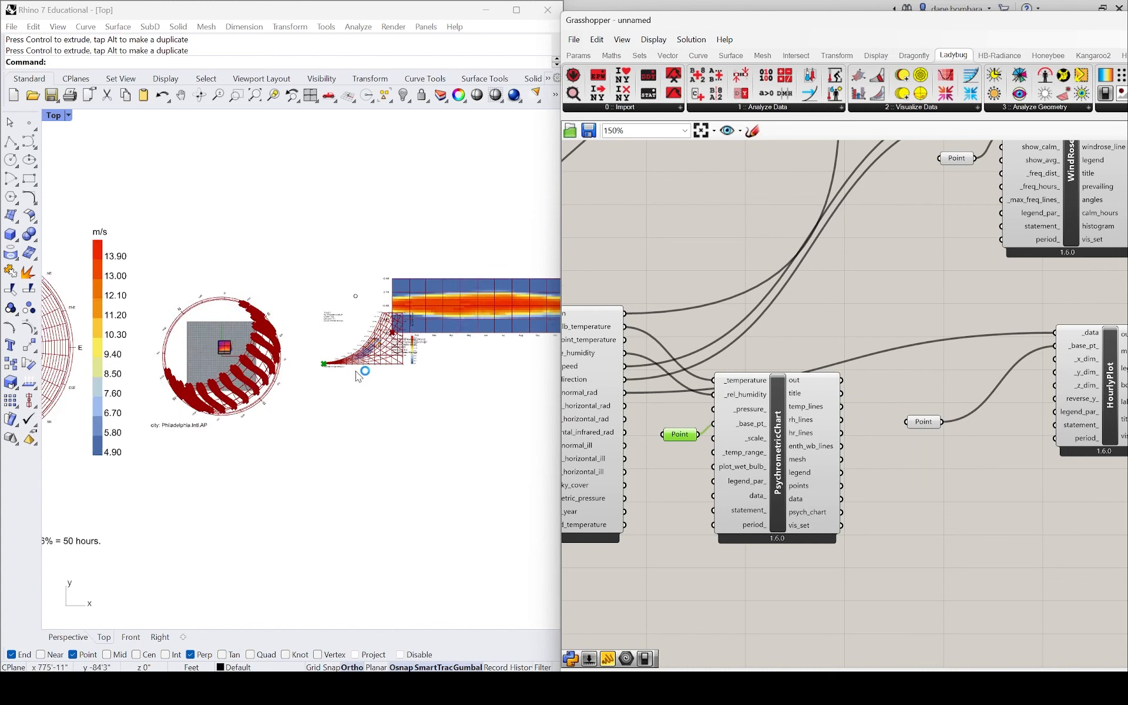
- Move the psychrometric chart's base point in Rhino straight down so the chart clears the hourly plot
{"action": "left_click", "coordinate": [310, 333]}
{"action": "left_click_drag", "start_coordinate": [309, 331], "coordinate": [309, 419]}
{"action": "scroll", "coordinate": [371, 451], "scroll_direction": "up", "scroll_amount": 8}
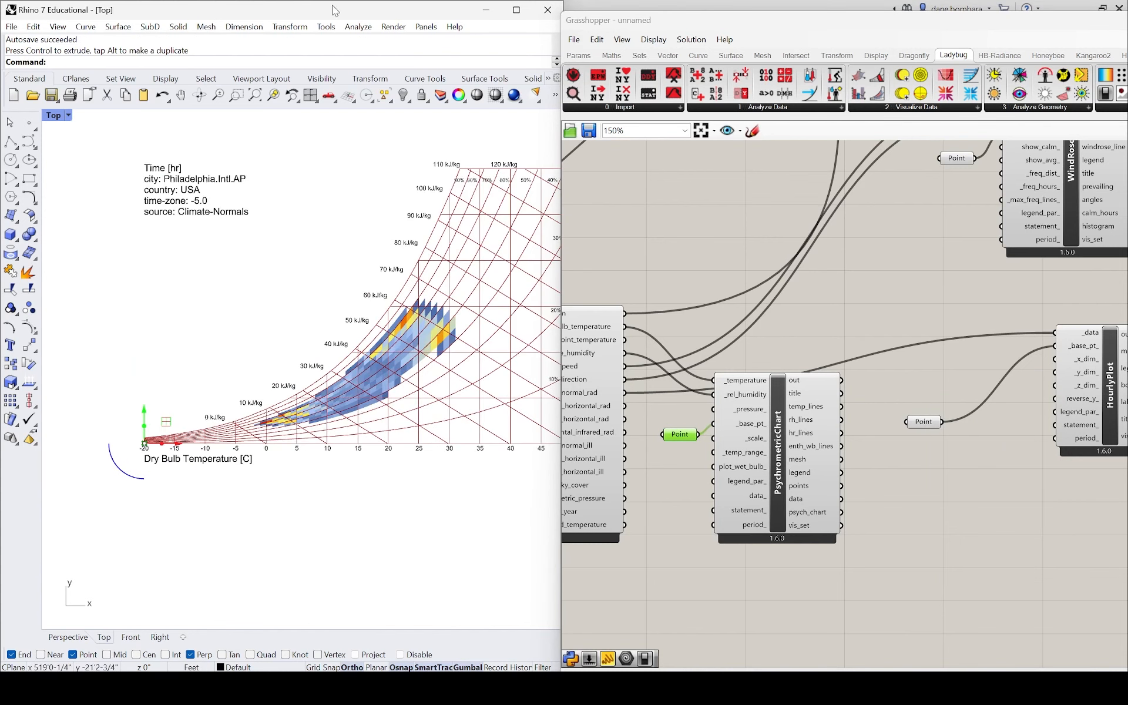
- Maximize the Rhino window, minimize Grasshopper and examine the psychrometric chart with its hour legend
{"action": "left_click", "coordinate": [516, 10]}
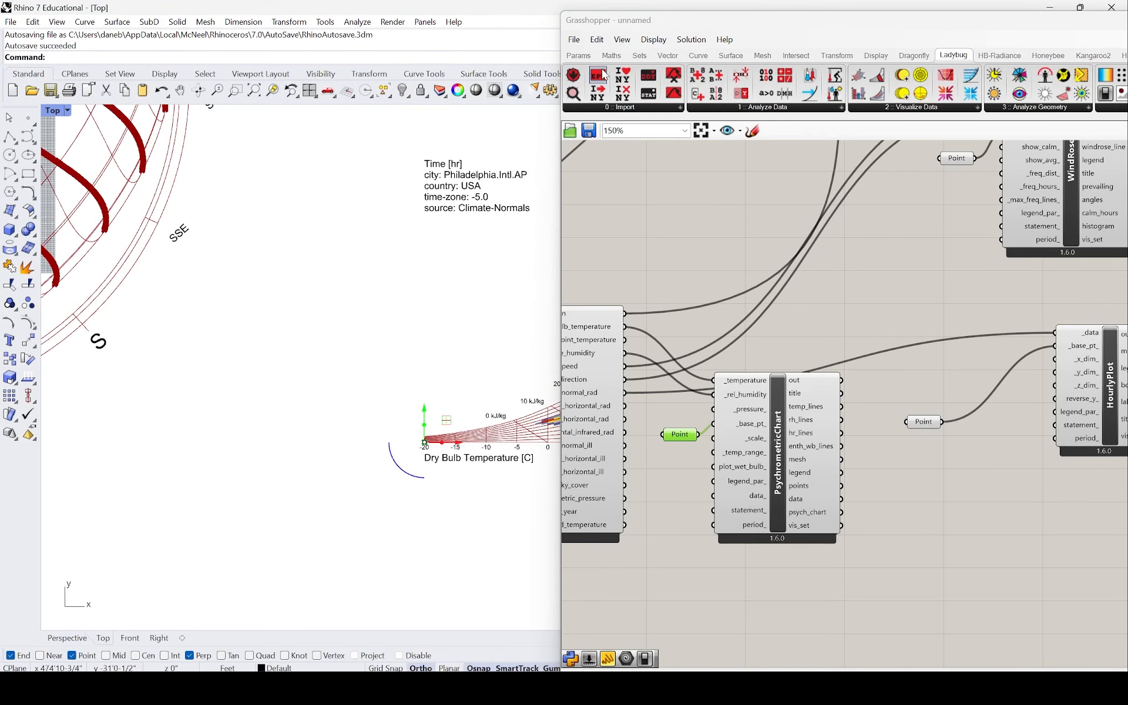
{"action": "left_click_drag", "start_coordinate": [1067, 20], "coordinate": [936, 69]}
{"action": "left_click", "coordinate": [1063, 70]}
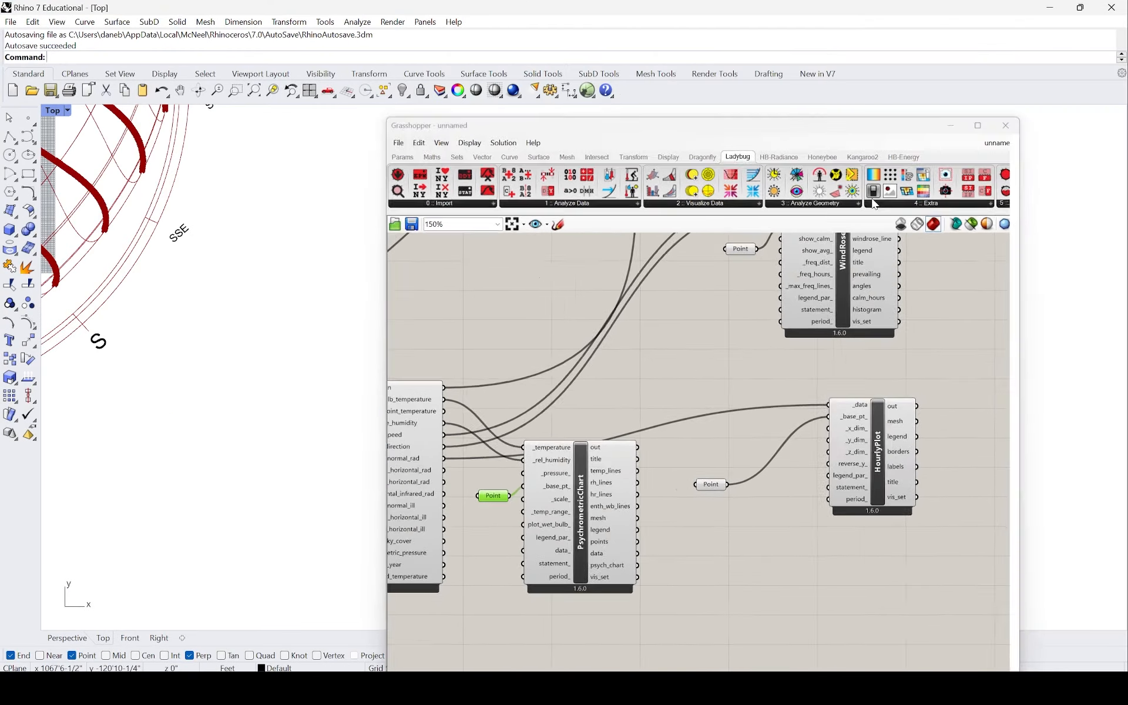
{"action": "scroll", "coordinate": [1005, 367], "scroll_direction": "up", "scroll_amount": 3}
{"action": "scroll", "coordinate": [1005, 367], "scroll_direction": "down", "scroll_amount": 1}
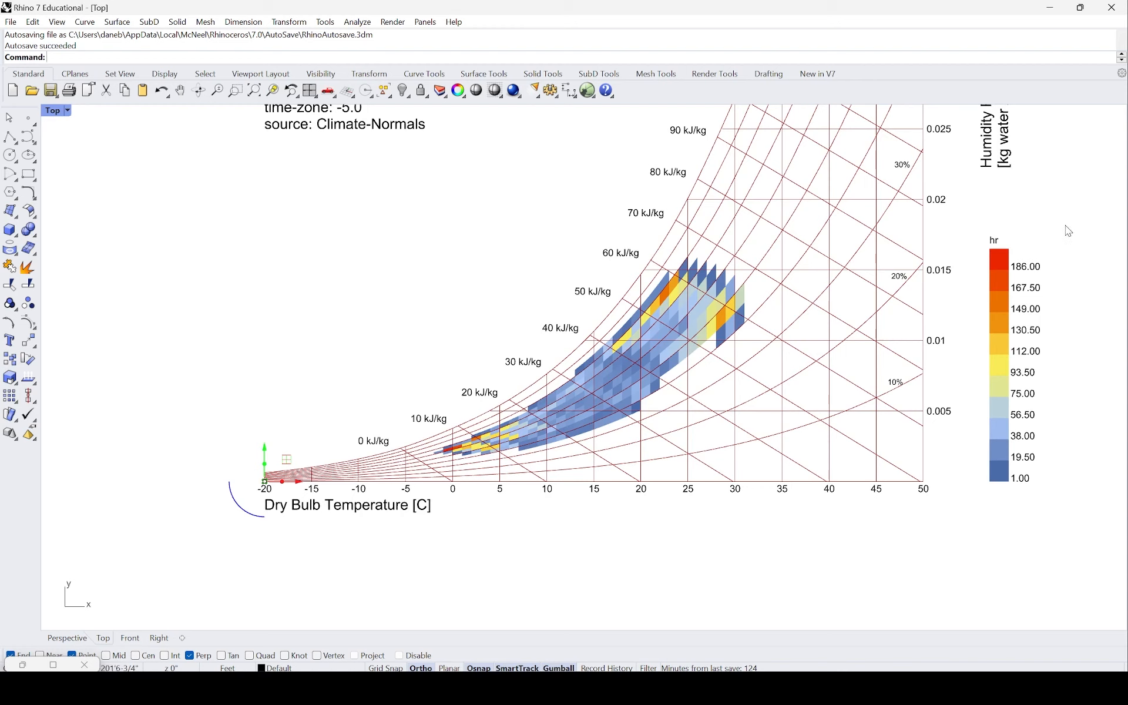
{"action": "right_click_drag", "start_coordinate": [1063, 226], "coordinate": [1048, 223]}
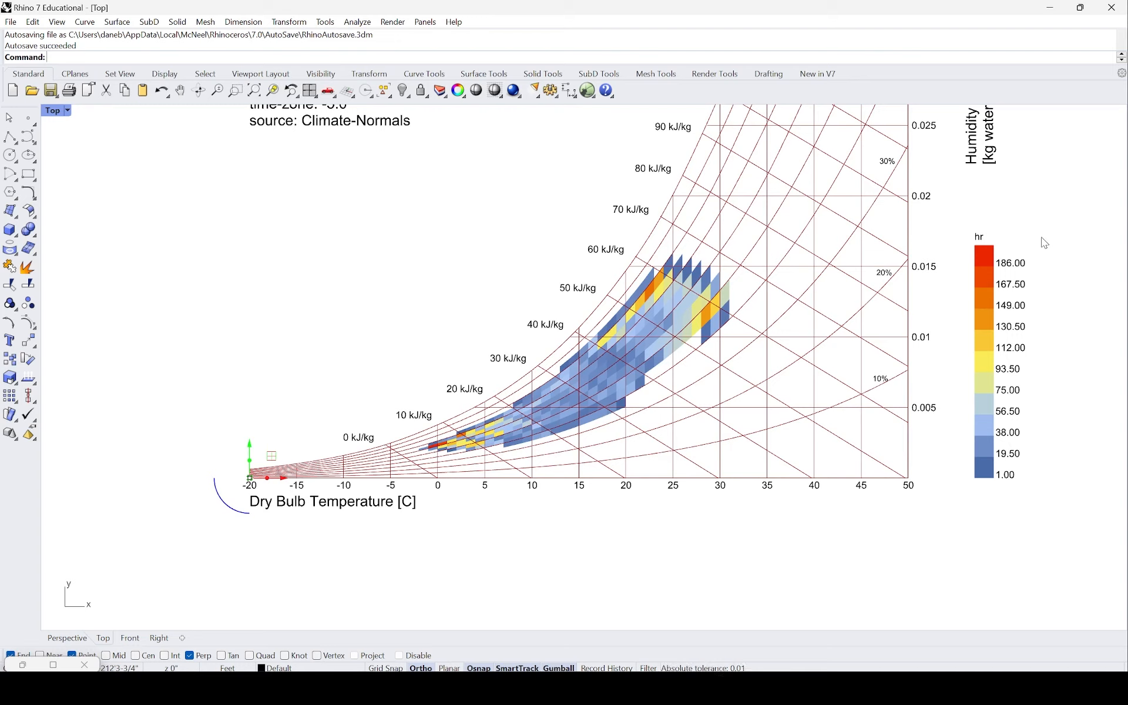
- Bring Grasshopper back and reposition PsychrometricChart and ImportEPW so their connections can be read clearly
{"action": "left_click", "coordinate": [1051, 8]}
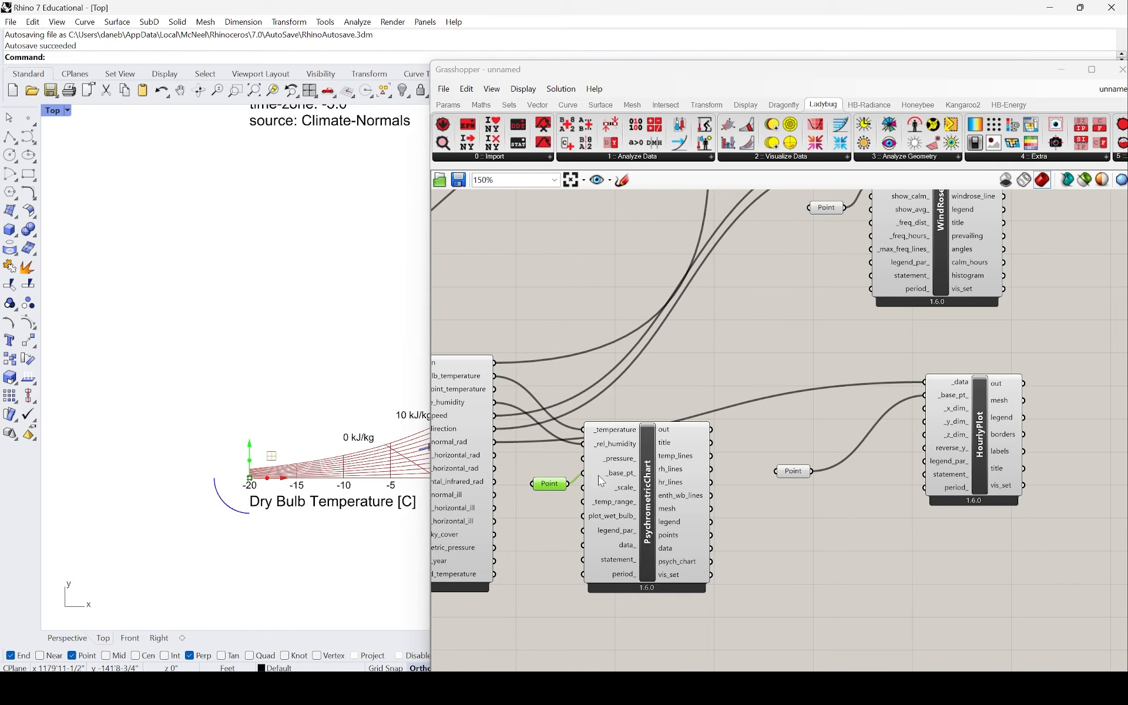
{"action": "left_click_drag", "start_coordinate": [649, 484], "coordinate": [674, 414]}
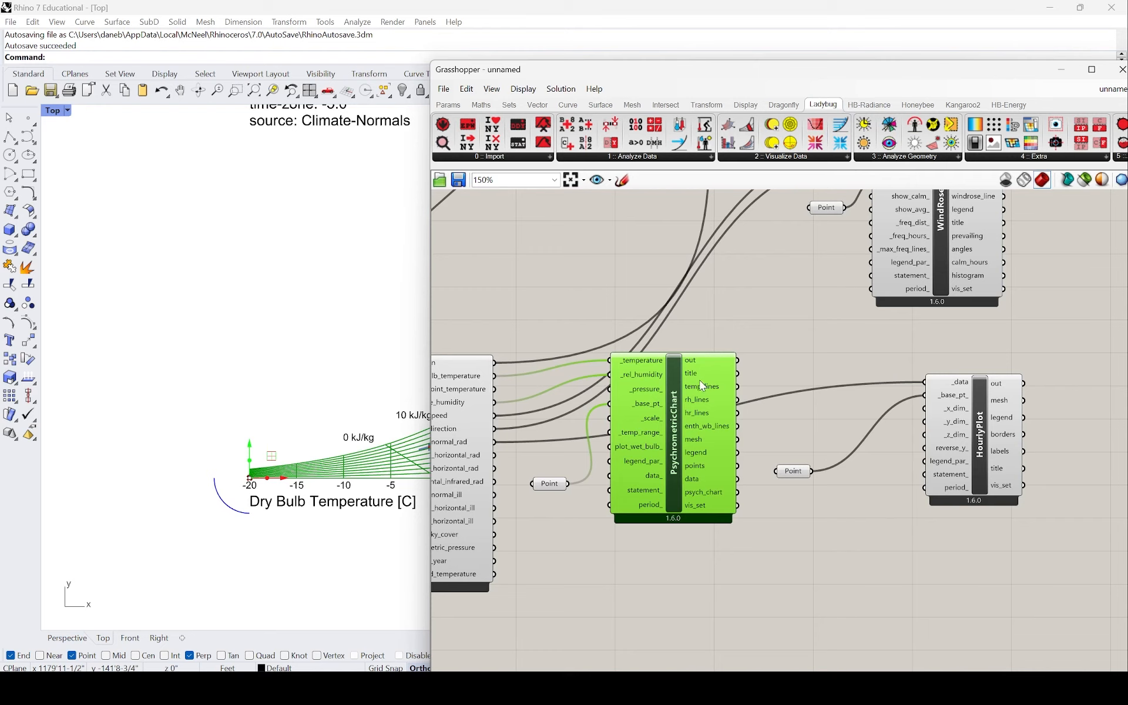
{"action": "left_click", "coordinate": [779, 157]}
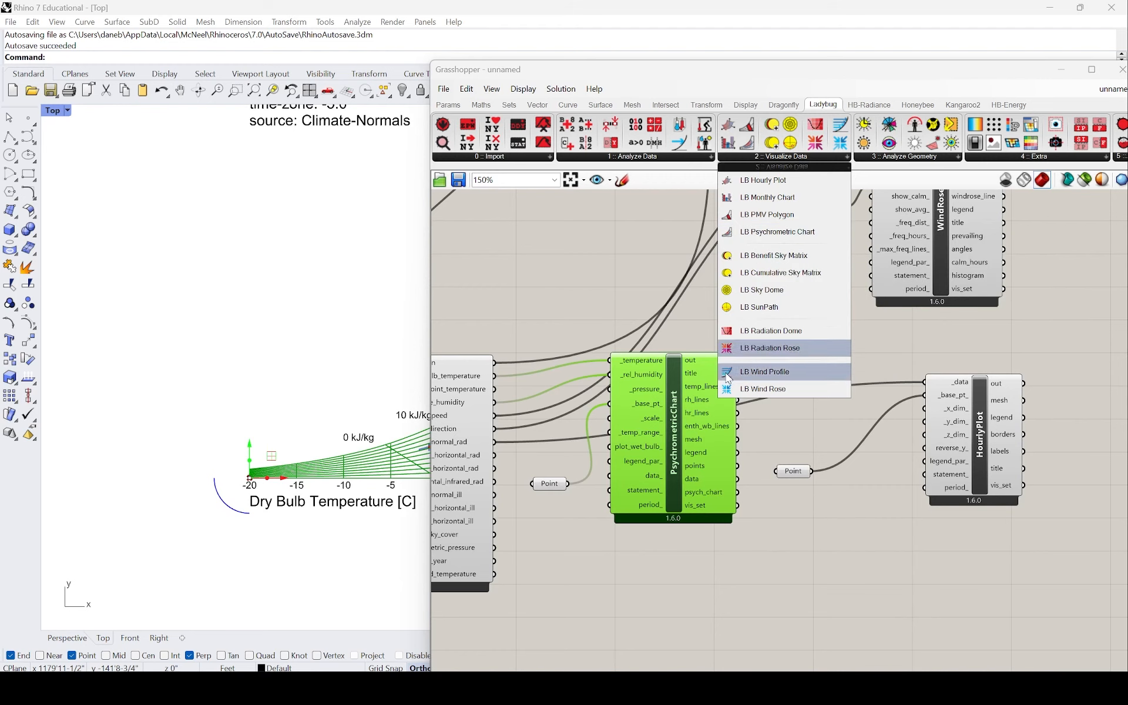
{"action": "scroll", "coordinate": [708, 434], "scroll_direction": "down", "scroll_amount": 2}
{"action": "scroll", "coordinate": [547, 441], "scroll_direction": "up", "scroll_amount": 2}
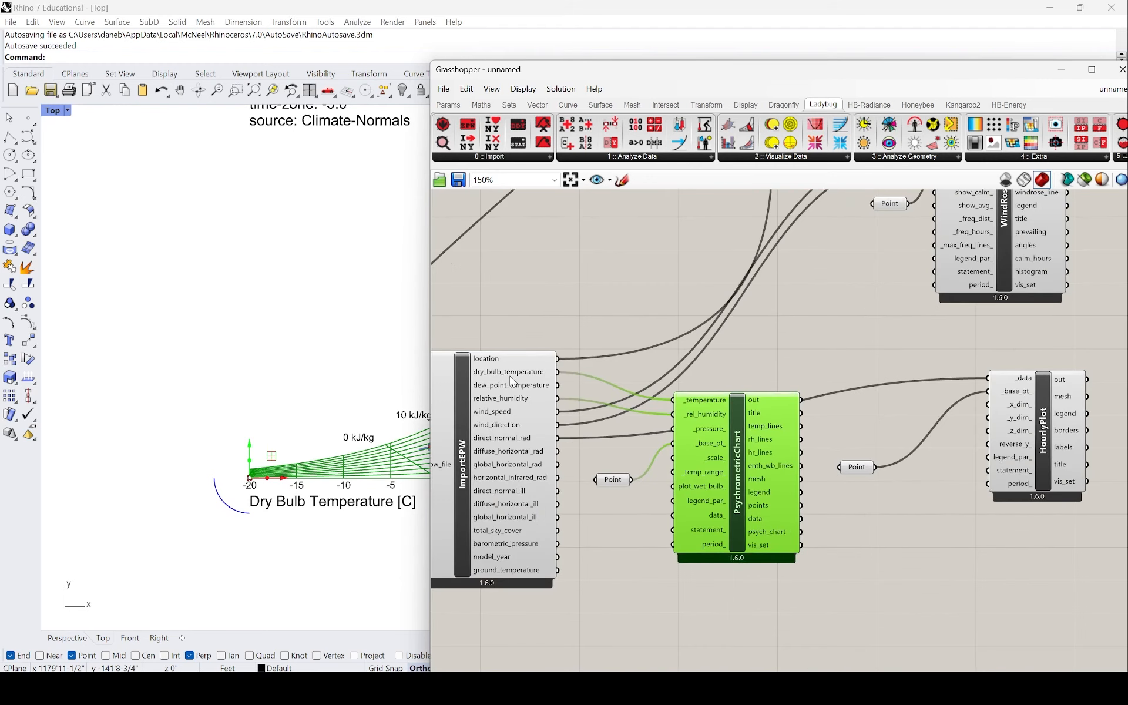
{"action": "scroll", "coordinate": [576, 429], "scroll_direction": "up", "scroll_amount": 2}
{"action": "left_click", "coordinate": [549, 410]}
{"action": "left_click_drag", "start_coordinate": [547, 404], "coordinate": [528, 414]}
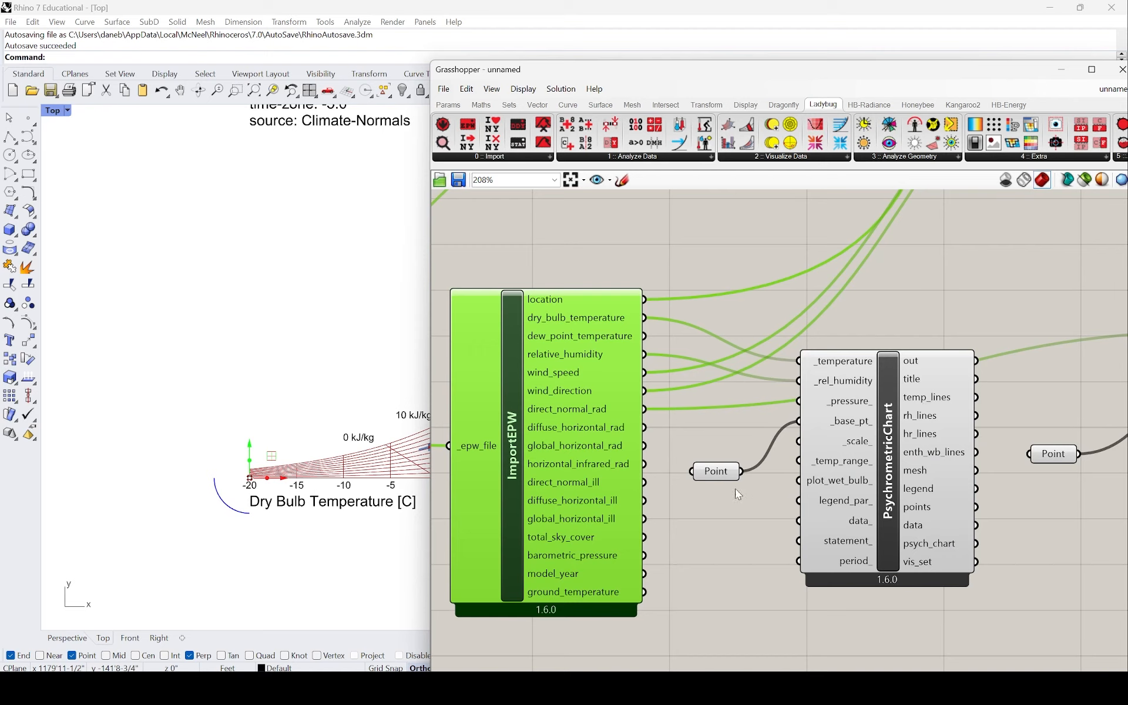
- Examine the psychrometric chart and its hour legend in the Rhino view, and move PsychrometricChart slightly up the canvas
{"action": "scroll", "coordinate": [735, 488], "scroll_direction": "down", "scroll_amount": 3}
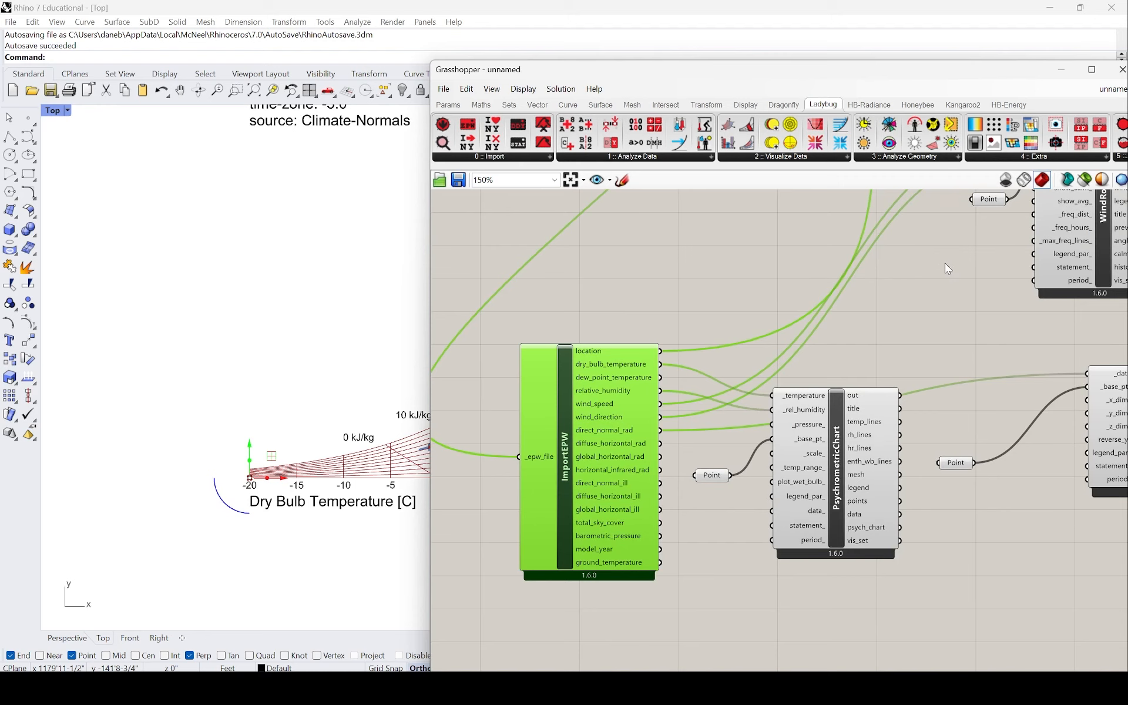
{"action": "scroll", "coordinate": [220, 382], "scroll_direction": "down", "scroll_amount": 13}
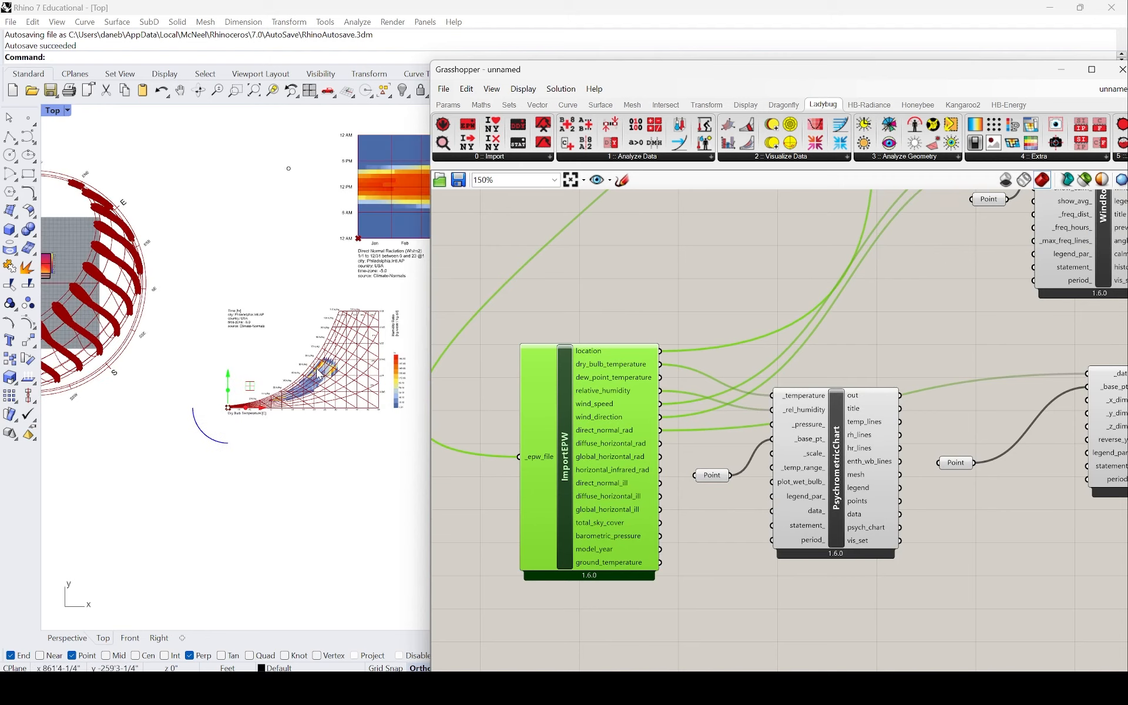
{"action": "scroll", "coordinate": [393, 363], "scroll_direction": "up", "scroll_amount": 6}
{"action": "scroll", "coordinate": [434, 371], "scroll_direction": "up", "scroll_amount": 5}
{"action": "scroll", "coordinate": [417, 365], "scroll_direction": "up", "scroll_amount": 3}
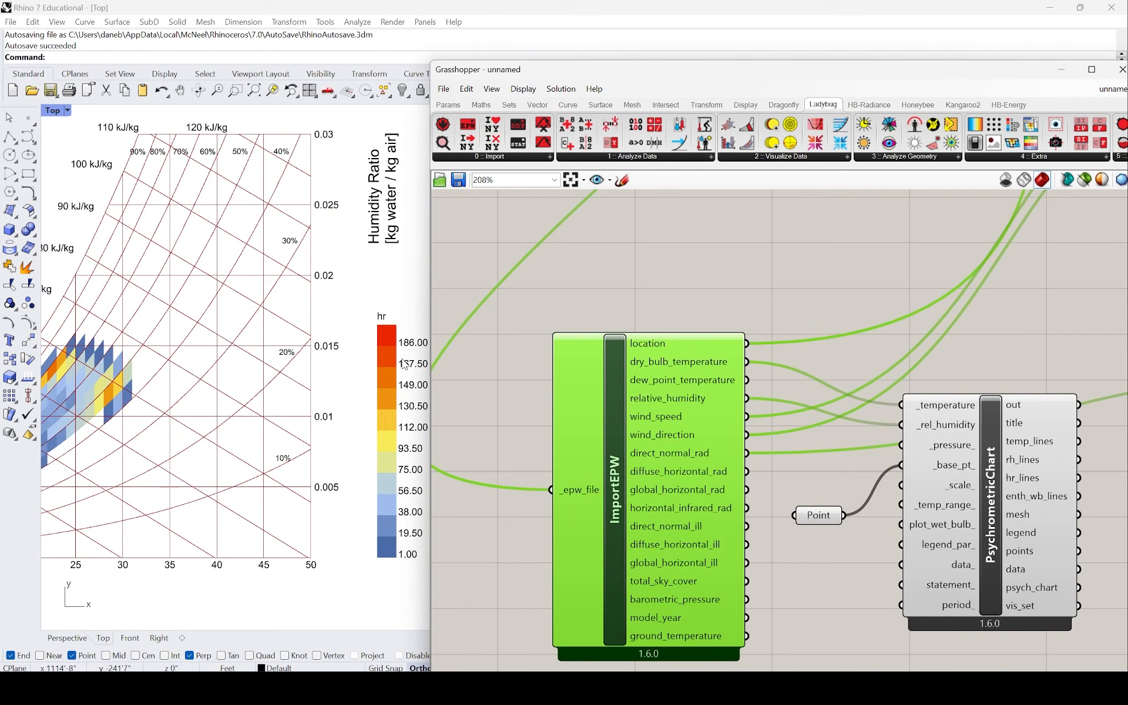
{"action": "scroll", "coordinate": [376, 369], "scroll_direction": "down", "scroll_amount": 3}
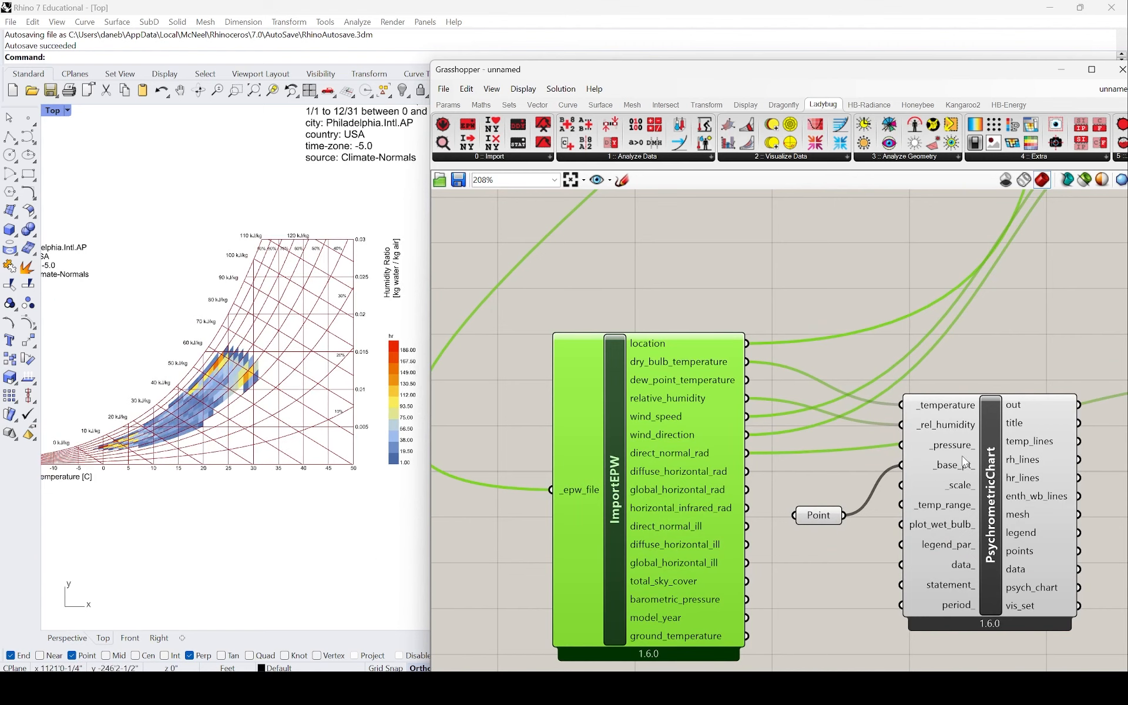
{"action": "left_click", "coordinate": [995, 486]}
{"action": "left_click_drag", "start_coordinate": [995, 486], "coordinate": [995, 472]}
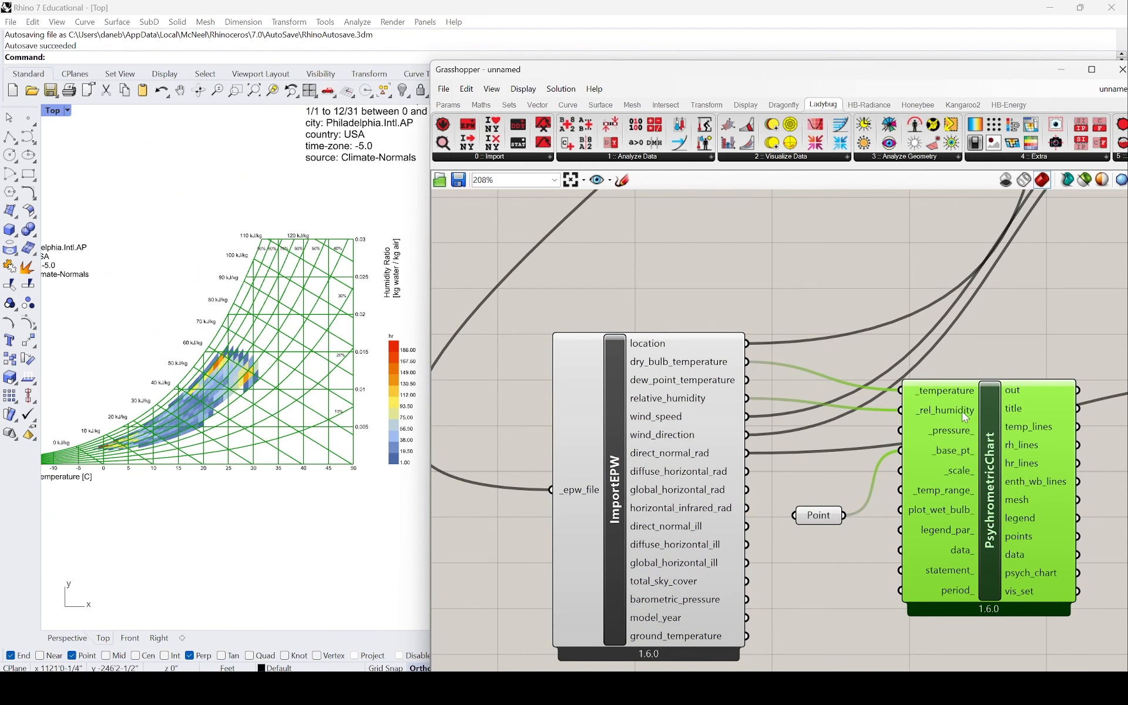
- Search the Grasshopper components for Fahrenheit, Celsius and temperature to find a unit conversion for the dry bulb temperature
{"action": "mouse_move", "coordinate": [955, 400]}
{"action": "scroll", "coordinate": [696, 368], "scroll_direction": "up", "scroll_amount": 2}
{"action": "mouse_move", "coordinate": [697, 371]}
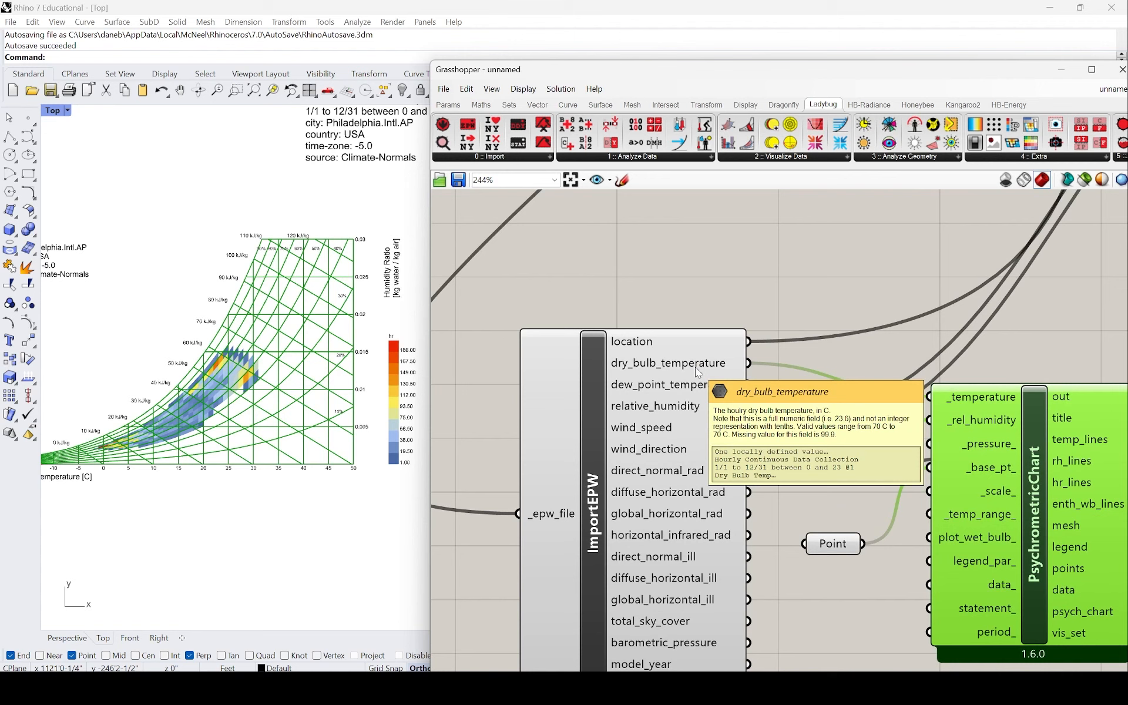
{"action": "double_click", "coordinate": [742, 282]}
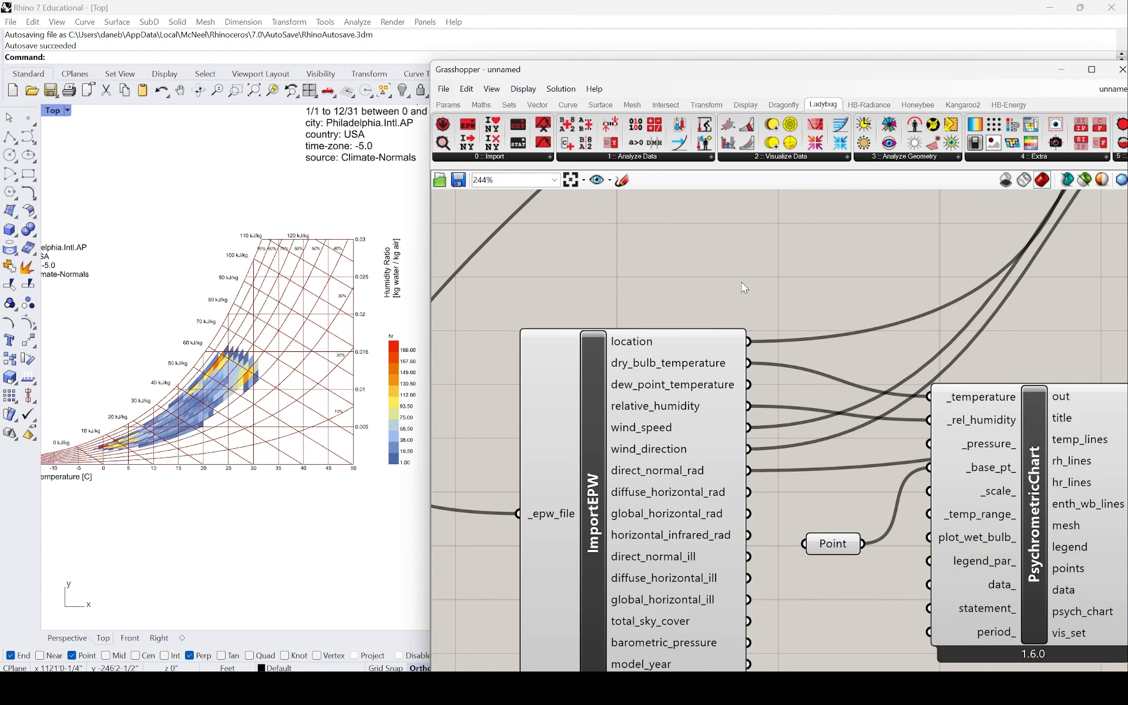
{"action": "type", "text": "farenheigh"}
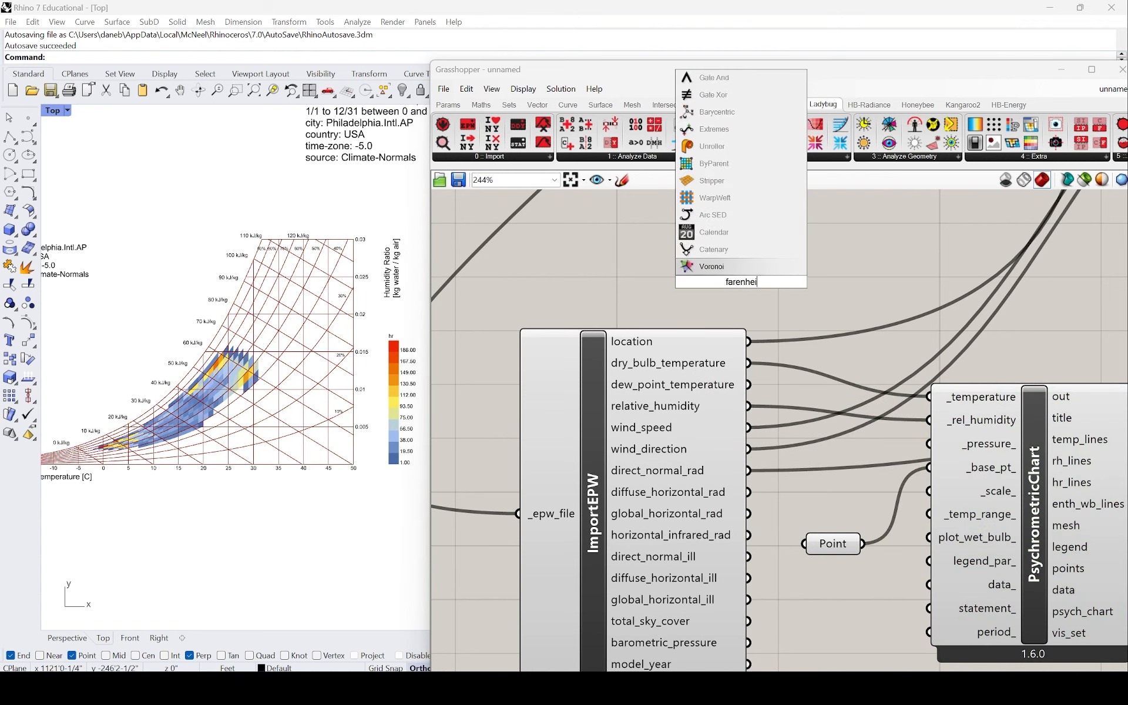
{"action": "key", "text": "BackSpace"}
{"action": "key", "text": "BackSpace"}
{"action": "key", "text": "BackSpace"}
{"action": "key", "text": "BackSpace"}
{"action": "key", "text": "BackSpace"}
{"action": "key", "text": "BackSpace"}
{"action": "key", "text": "BackSpace"}
{"action": "key", "text": "BackSpace"}
{"action": "key", "text": "BackSpace"}
{"action": "key", "text": "BackSpace"}
{"action": "type", "text": "celc"}
{"action": "key", "text": "BackSpace"}
{"action": "type", "text": "sius"}
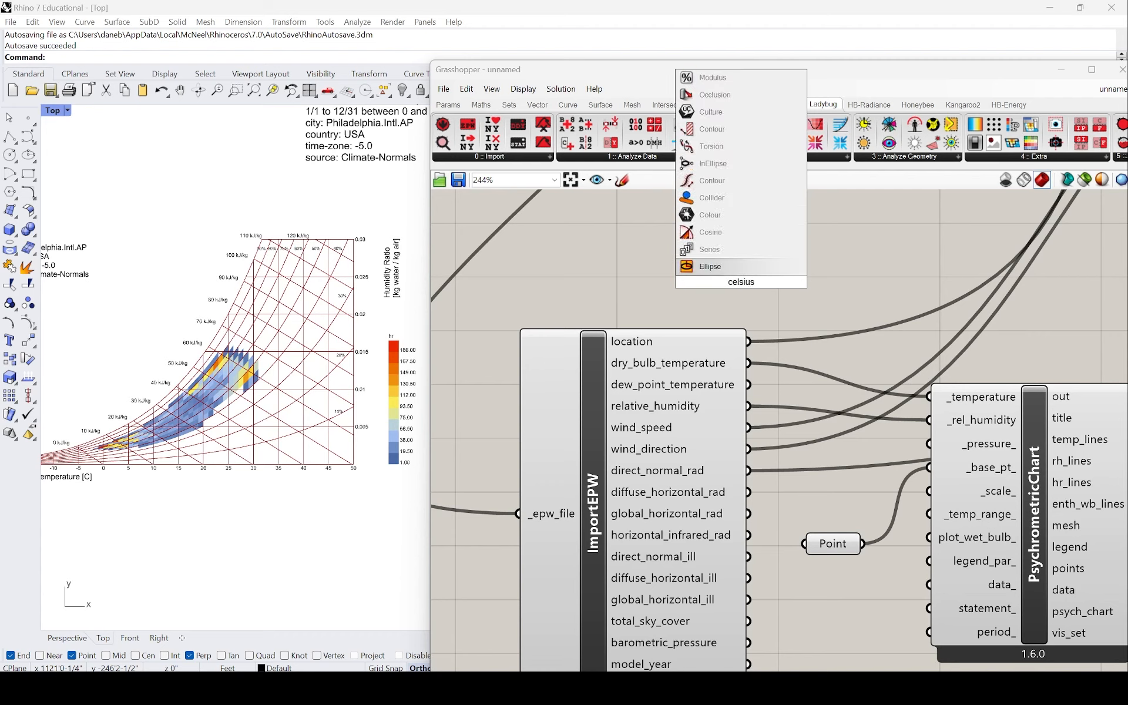
{"action": "key", "text": "BackSpace"}
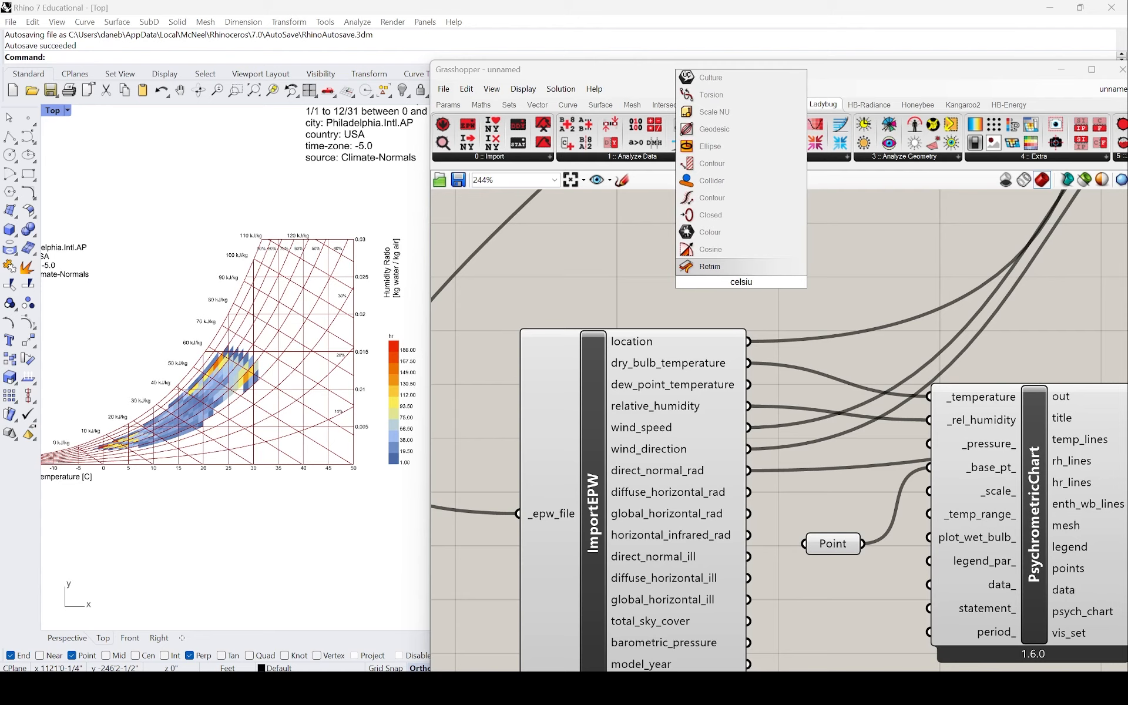
{"action": "key", "text": "BackSpace"}
{"action": "key", "text": "BackSpace"}
{"action": "key", "text": "BackSpace"}
{"action": "key", "text": "BackSpace"}
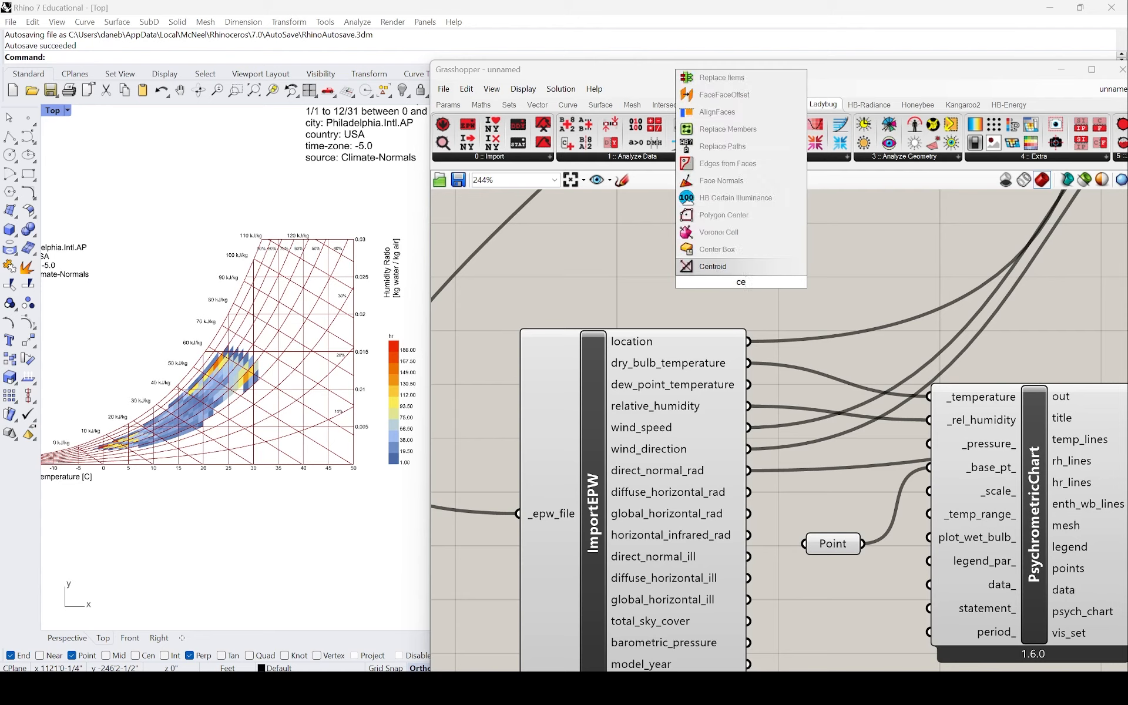
{"action": "key", "text": "BackSpace"}
{"action": "key", "text": "BackSpace"}
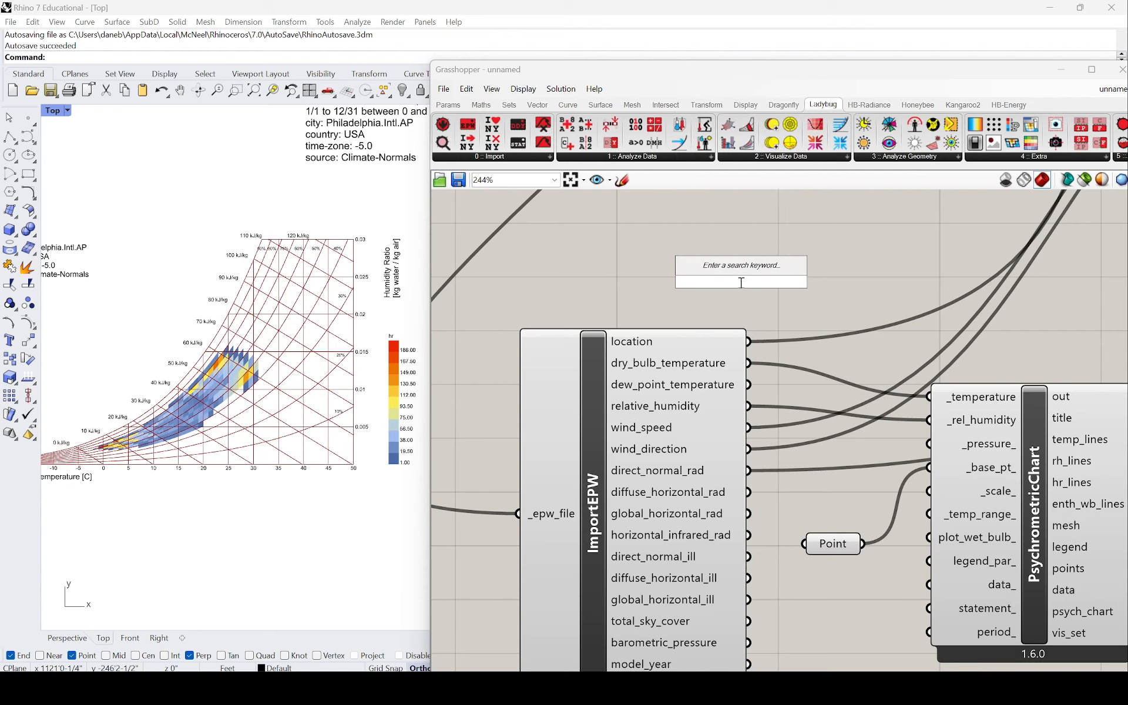
{"action": "type", "text": "tempera"}
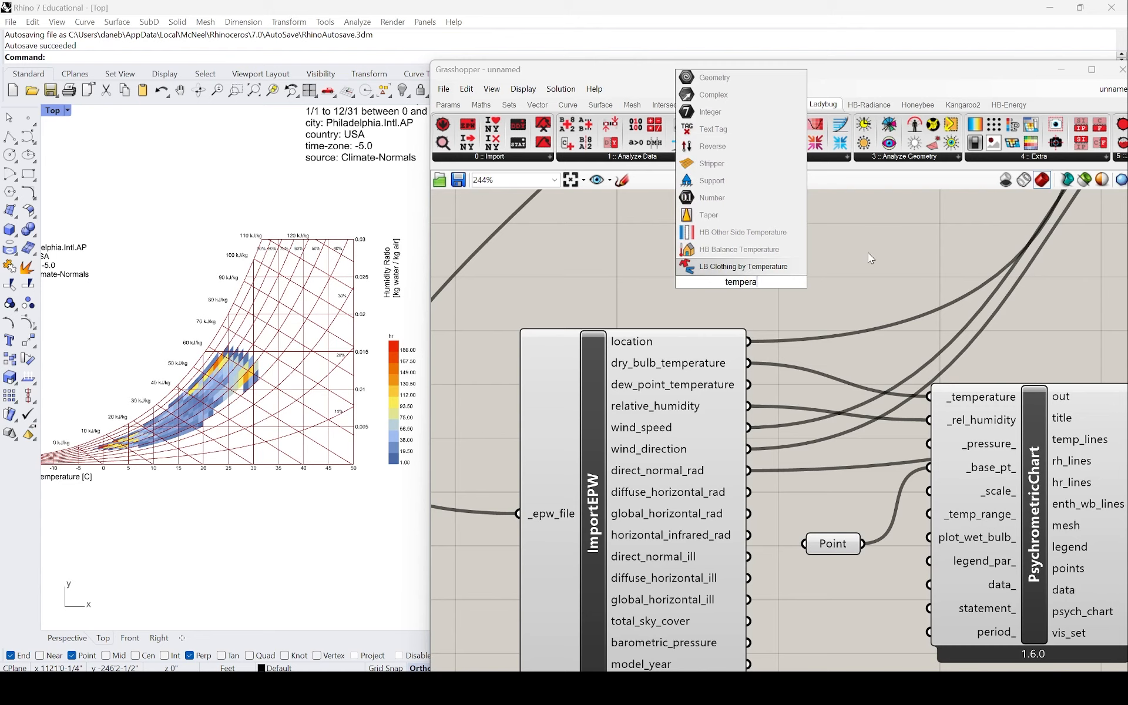
- Move ImportEPW slightly farther from PsychrometricChart and look through Ladybug's Extra components for a unit converter
{"action": "left_click_drag", "start_coordinate": [670, 369], "coordinate": [565, 372]}
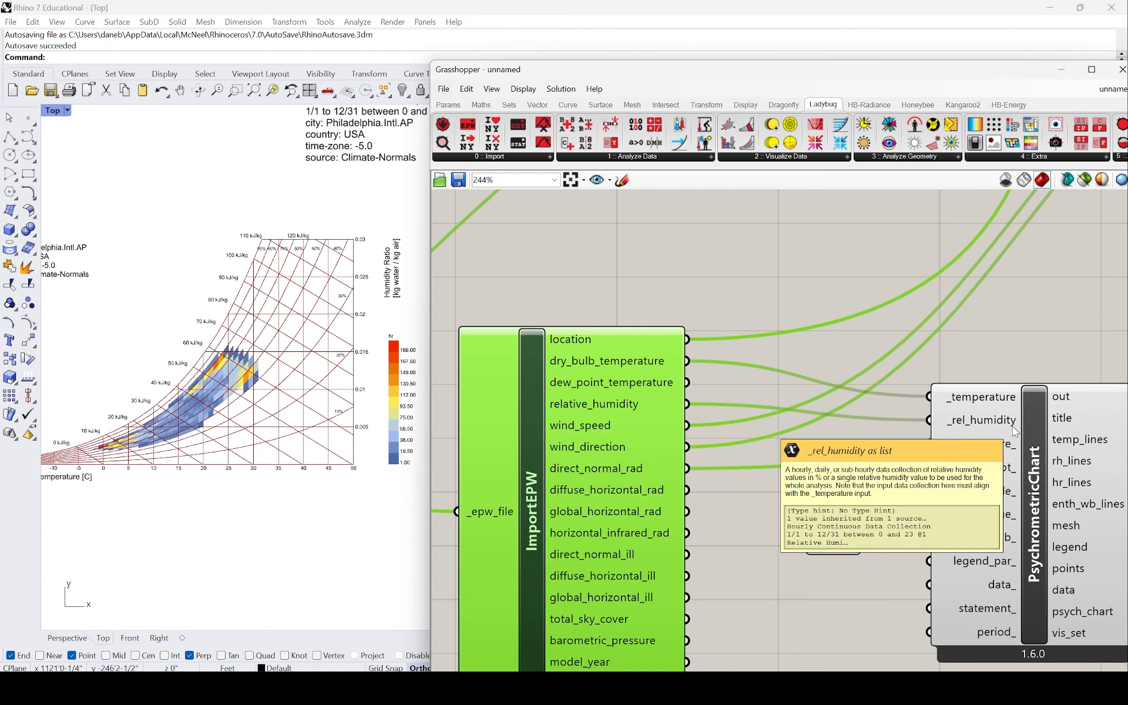
{"action": "left_click", "coordinate": [1014, 157]}
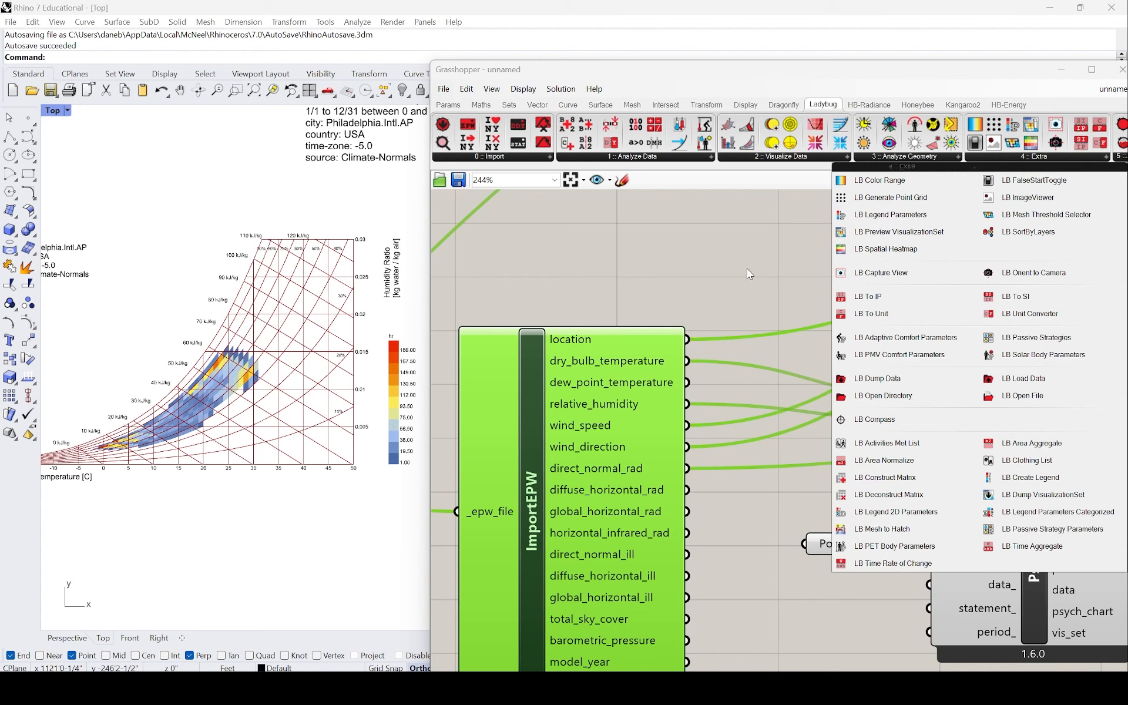
{"action": "left_click", "coordinate": [723, 257]}
{"action": "scroll", "coordinate": [724, 254], "scroll_direction": "down", "scroll_amount": 2}
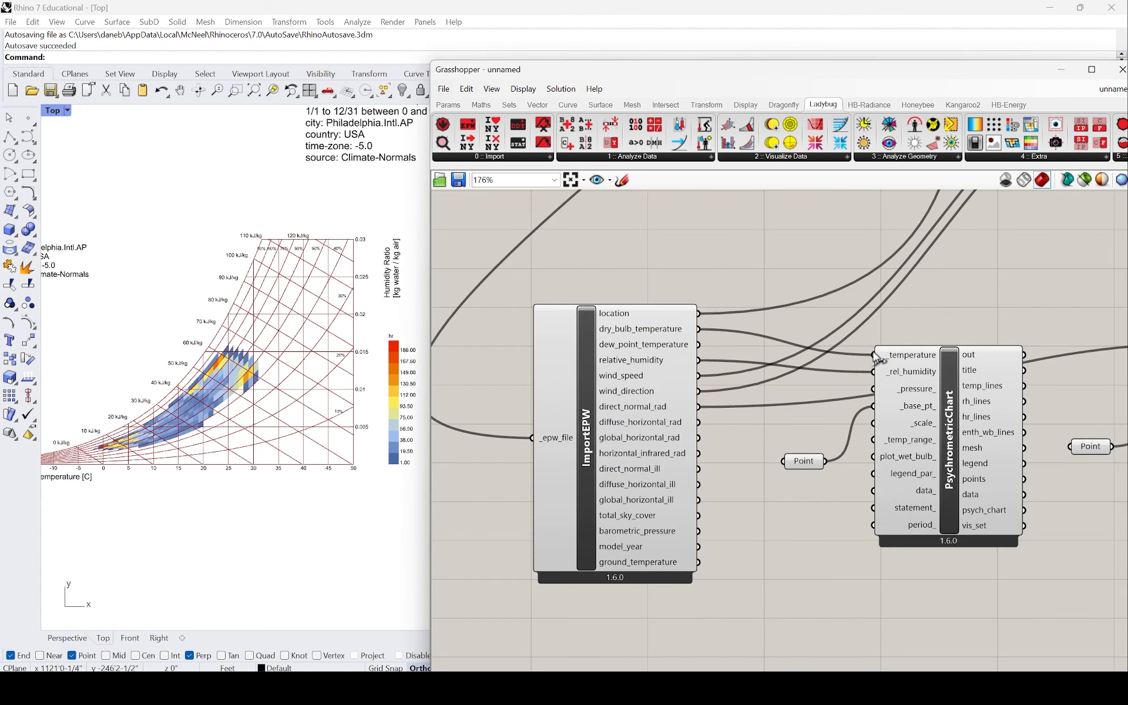
- Look through Ladybug's Visualize Data, Analyze Geometry and Analyze Data components, check PsychrometricChart's statement_ input and search for comfort components
{"action": "left_click", "coordinate": [938, 445]}
{"action": "scroll", "coordinate": [943, 404], "scroll_direction": "down", "scroll_amount": 2}
{"action": "scroll", "coordinate": [962, 414], "scroll_direction": "up", "scroll_amount": 2}
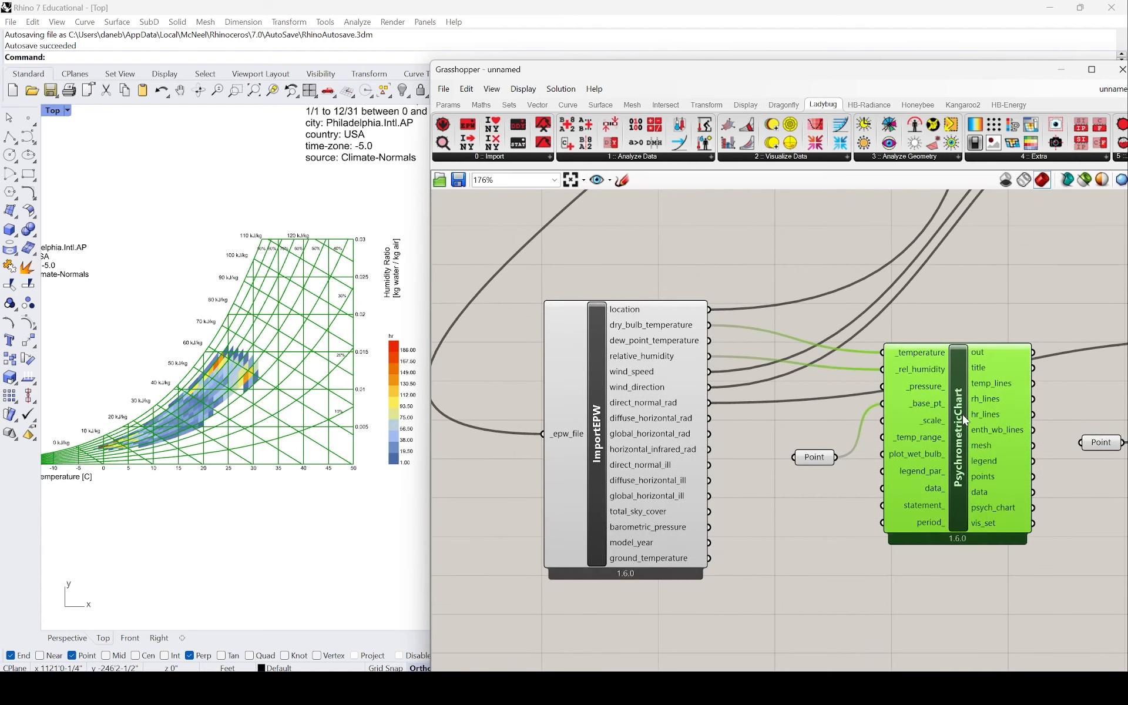
{"action": "scroll", "coordinate": [942, 459], "scroll_direction": "up", "scroll_amount": 1}
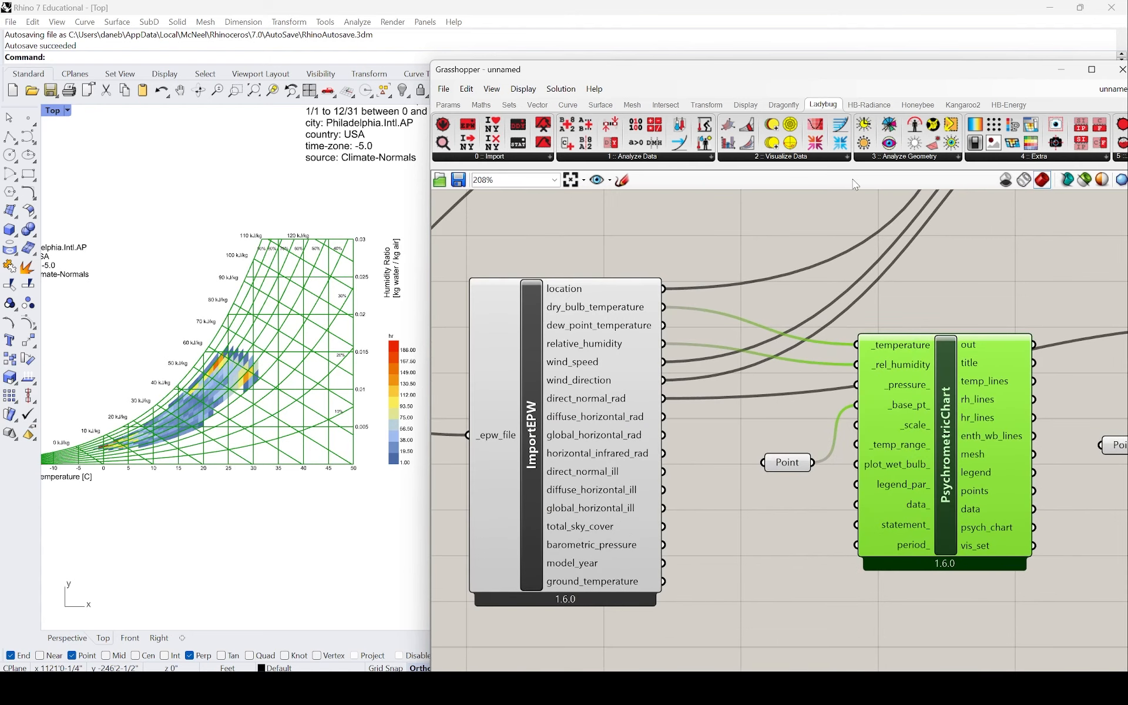
{"action": "left_click", "coordinate": [792, 159]}
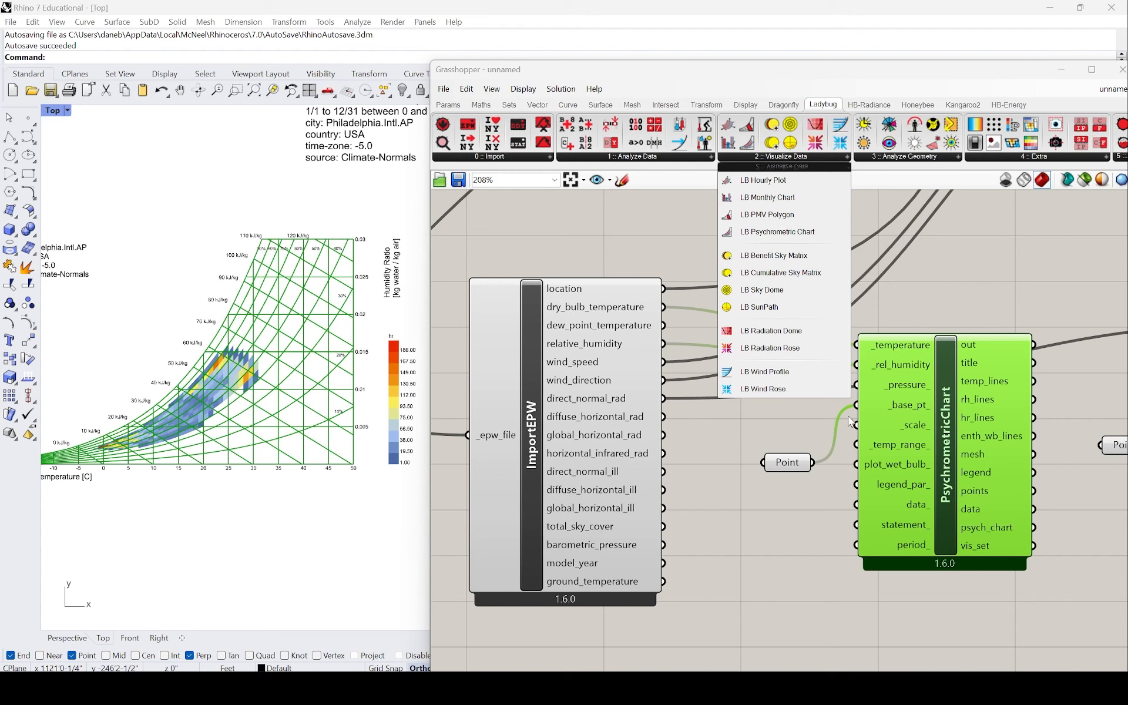
{"action": "left_click", "coordinate": [850, 540]}
{"action": "mouse_move", "coordinate": [920, 511]}
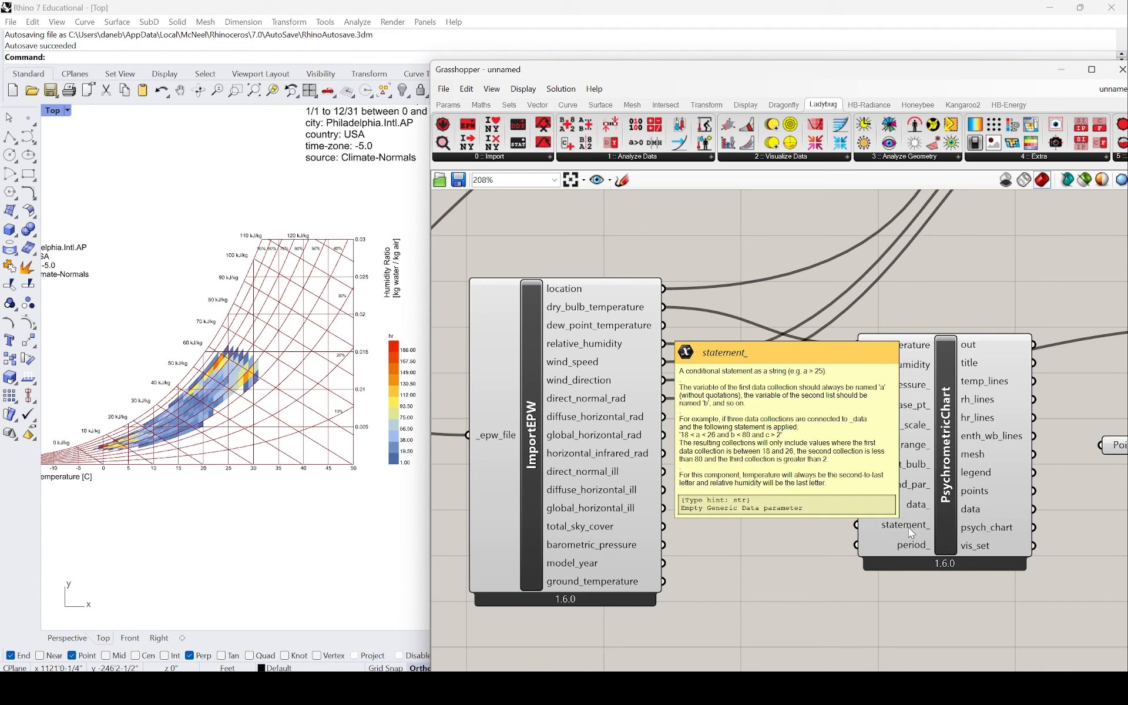
{"action": "left_click", "coordinate": [800, 162]}
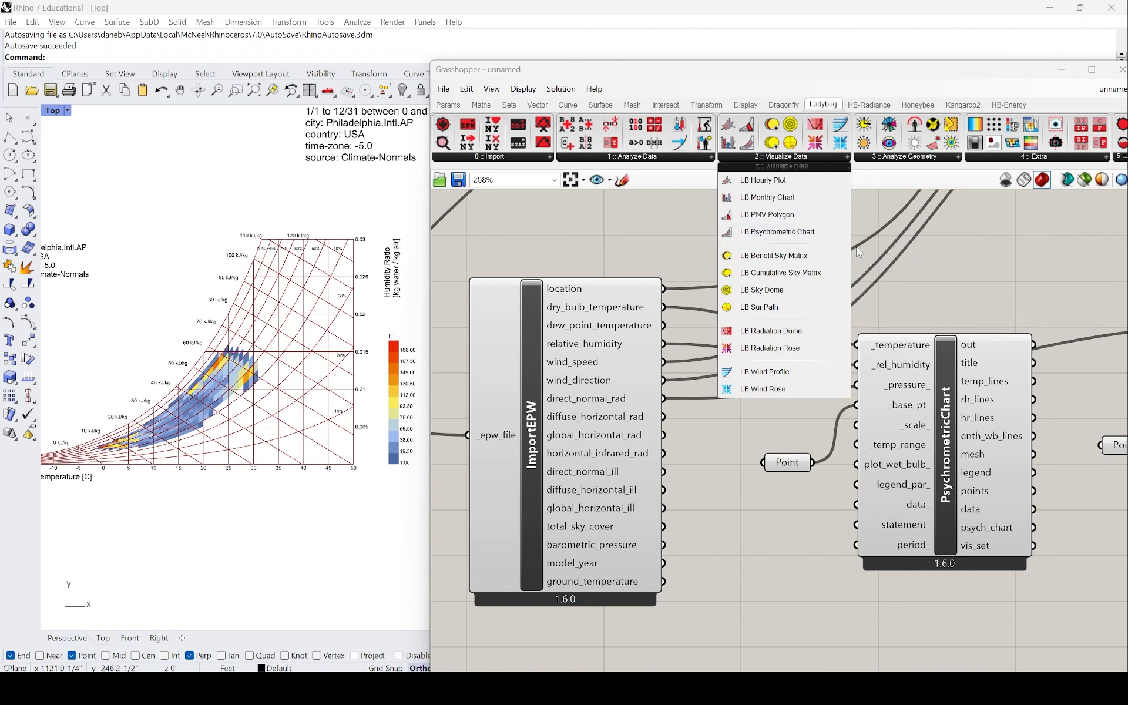
{"action": "left_click", "coordinate": [883, 157]}
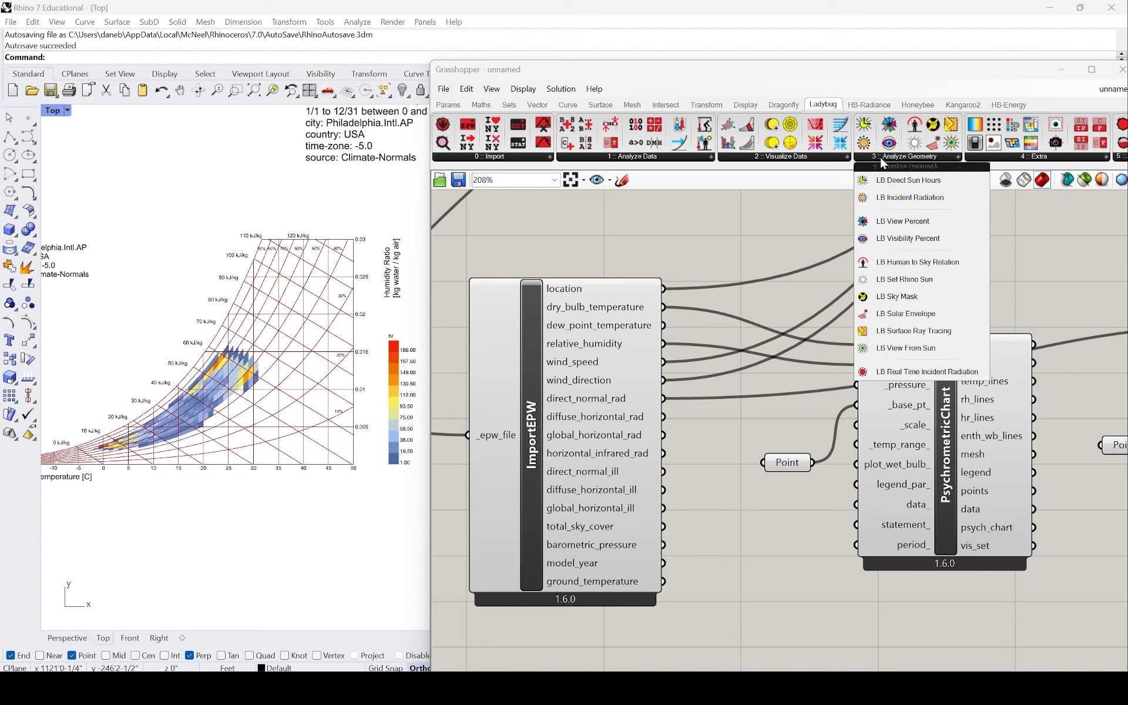
{"action": "left_click", "coordinate": [710, 165]}
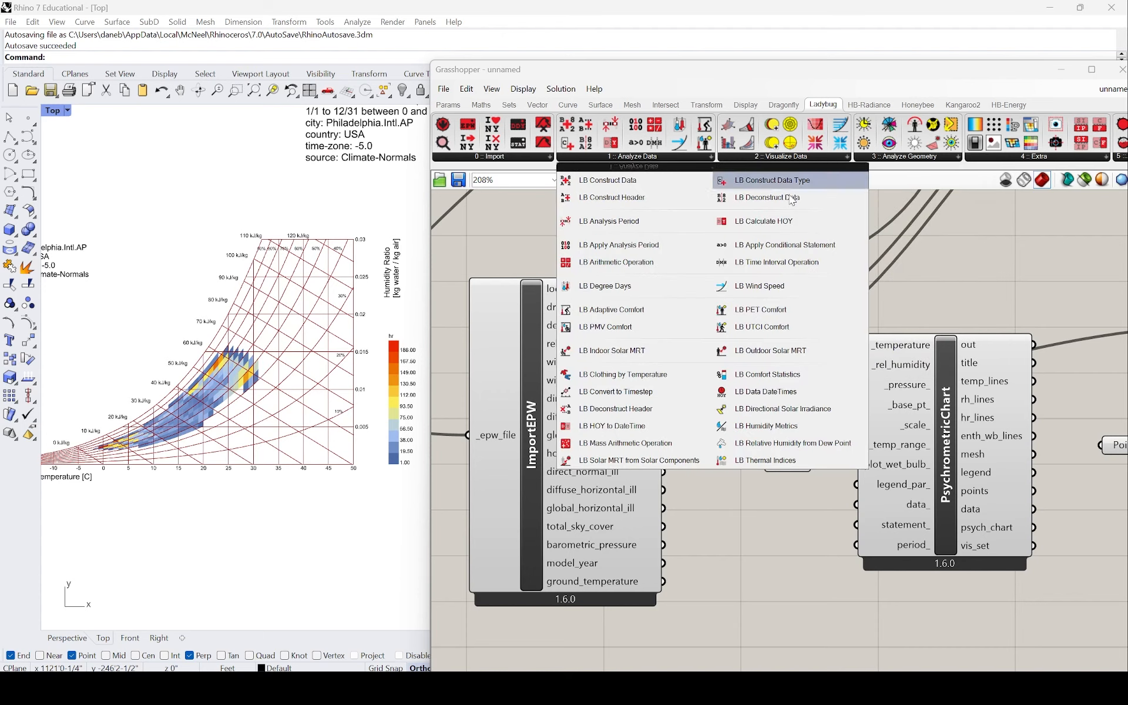
{"action": "double_click", "coordinate": [972, 258]}
{"action": "type", "text": "comfort"}
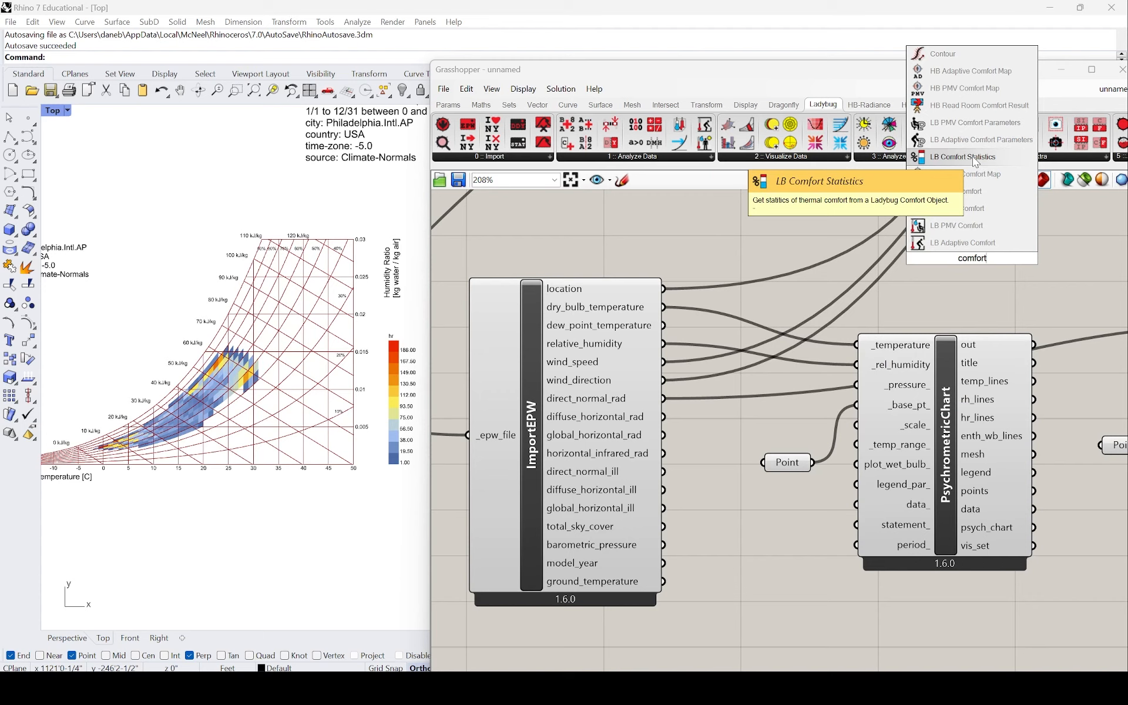
{"action": "left_click", "coordinate": [785, 258]}
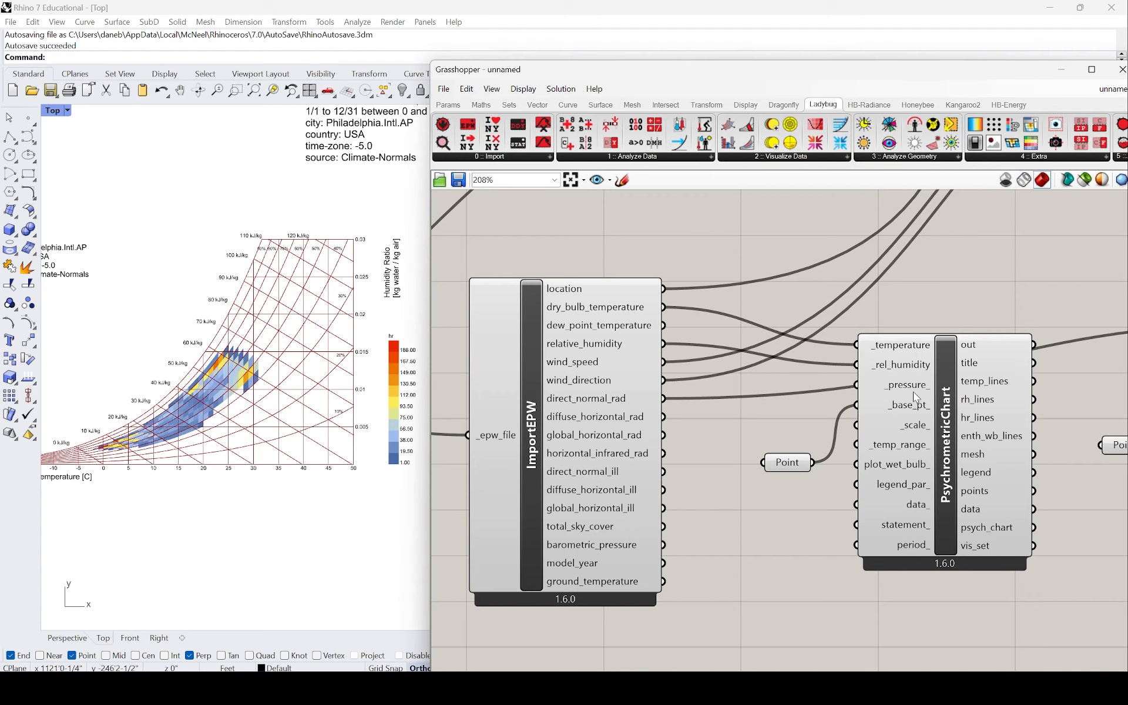
- Move PsychrometricChart slightly down the canvas and deselect it
{"action": "mouse_move", "coordinate": [903, 448]}
{"action": "mouse_move", "coordinate": [922, 515]}
{"action": "scroll", "coordinate": [915, 470], "scroll_direction": "down", "scroll_amount": 1}
{"action": "scroll", "coordinate": [854, 445], "scroll_direction": "up", "scroll_amount": 2}
{"action": "left_click_drag", "start_coordinate": [855, 445], "coordinate": [856, 475]}
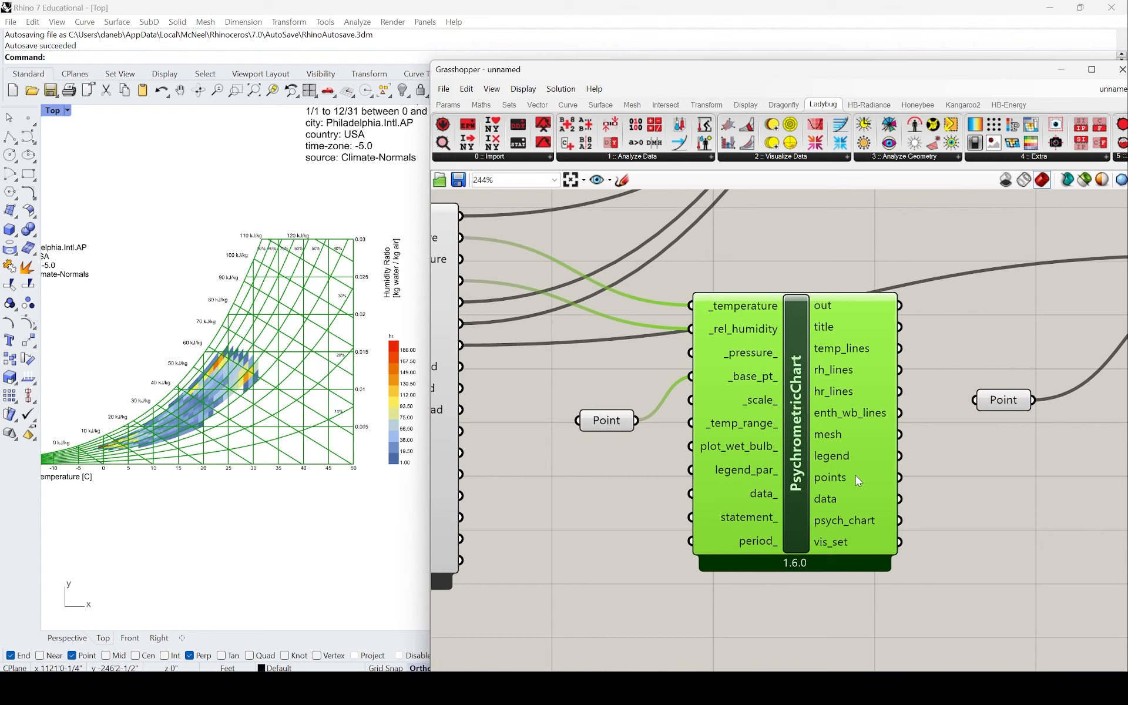
{"action": "right_click_drag", "start_coordinate": [843, 456], "coordinate": [810, 461]}
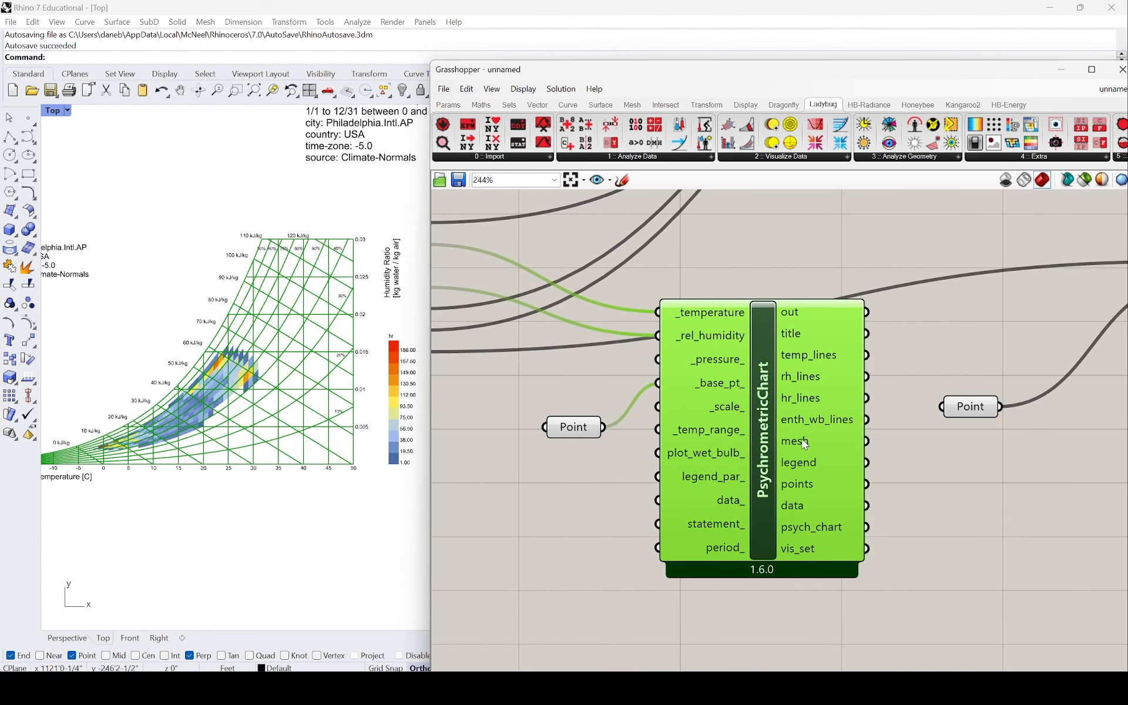
{"action": "left_click", "coordinate": [882, 211]}
- Try out a PMV Polygon component on PsychrometricChart's psych_chart output and delete it again
{"action": "left_click", "coordinate": [800, 158]}
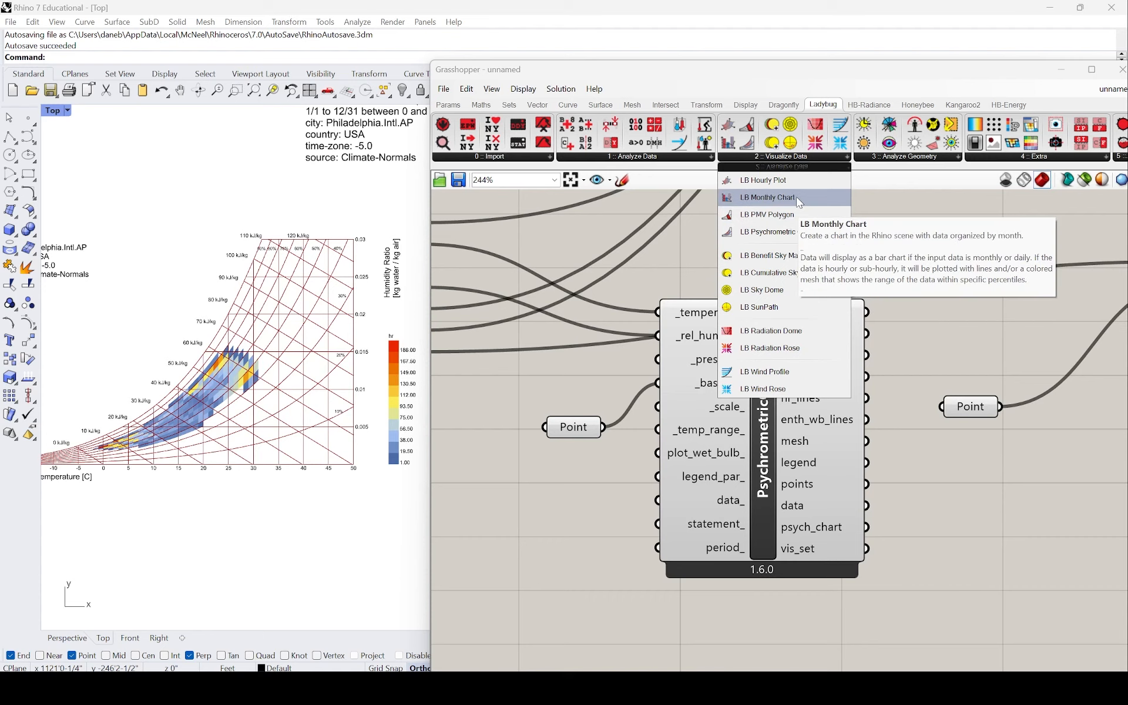
{"action": "left_click", "coordinate": [791, 217]}
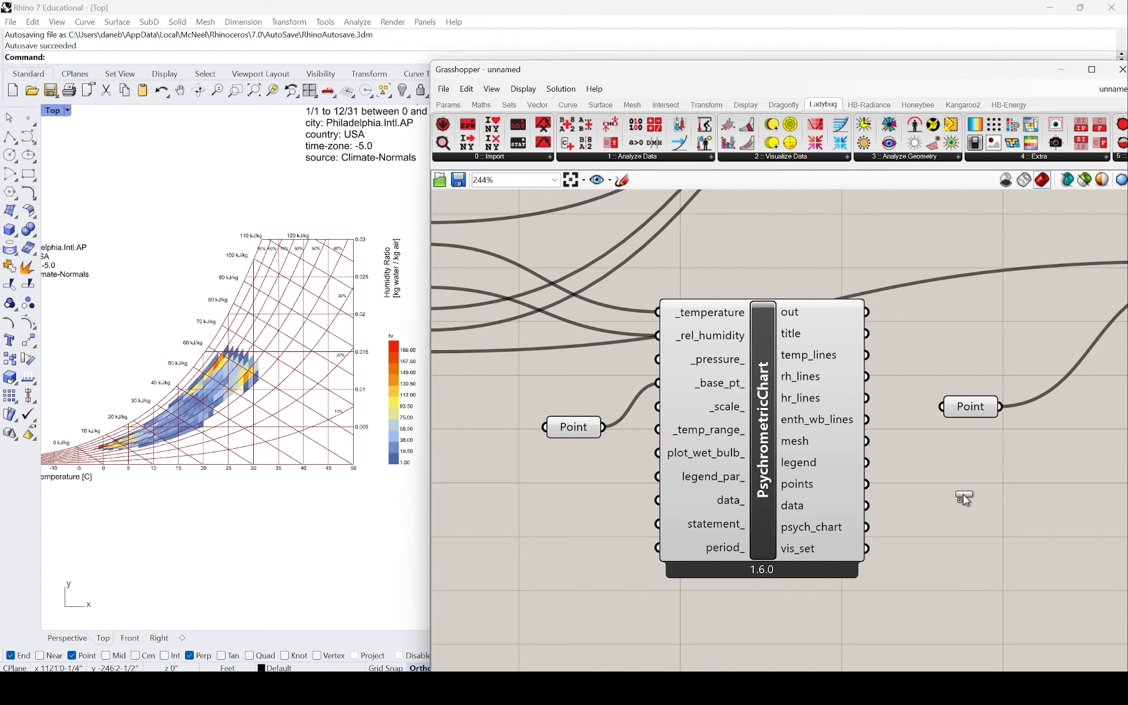
{"action": "left_click", "coordinate": [964, 498]}
{"action": "scroll", "coordinate": [964, 503], "scroll_direction": "down", "scroll_amount": 2}
{"action": "left_click_drag", "start_coordinate": [964, 503], "coordinate": [994, 527]}
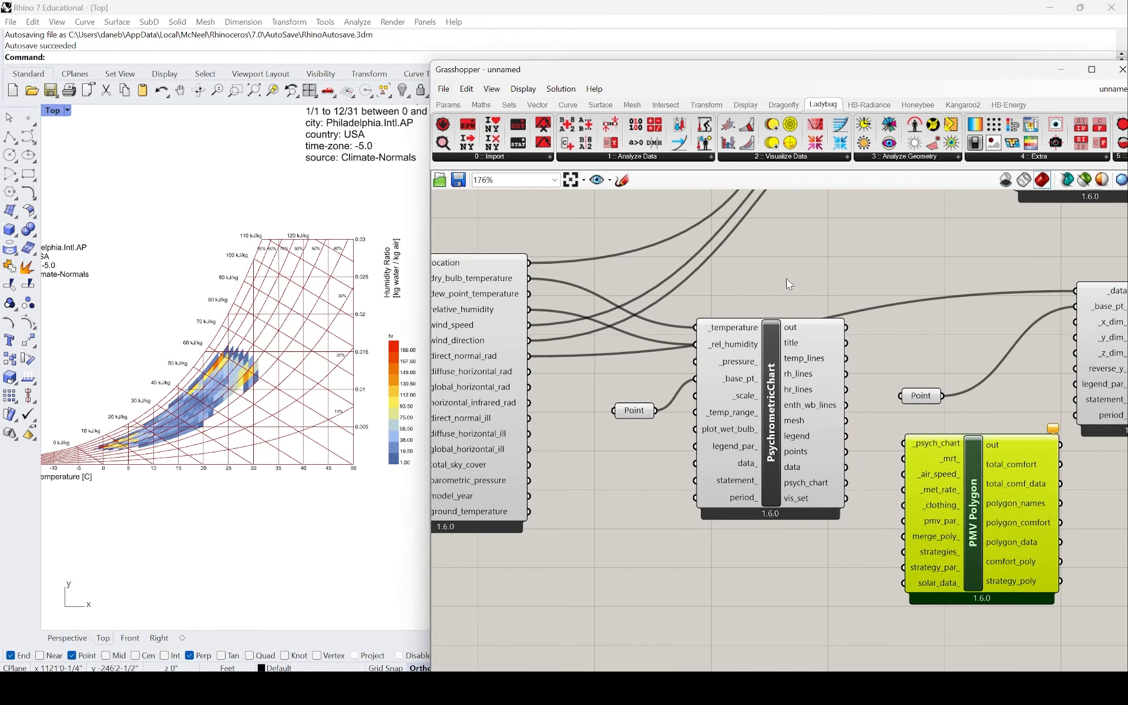
{"action": "left_click", "coordinate": [808, 161]}
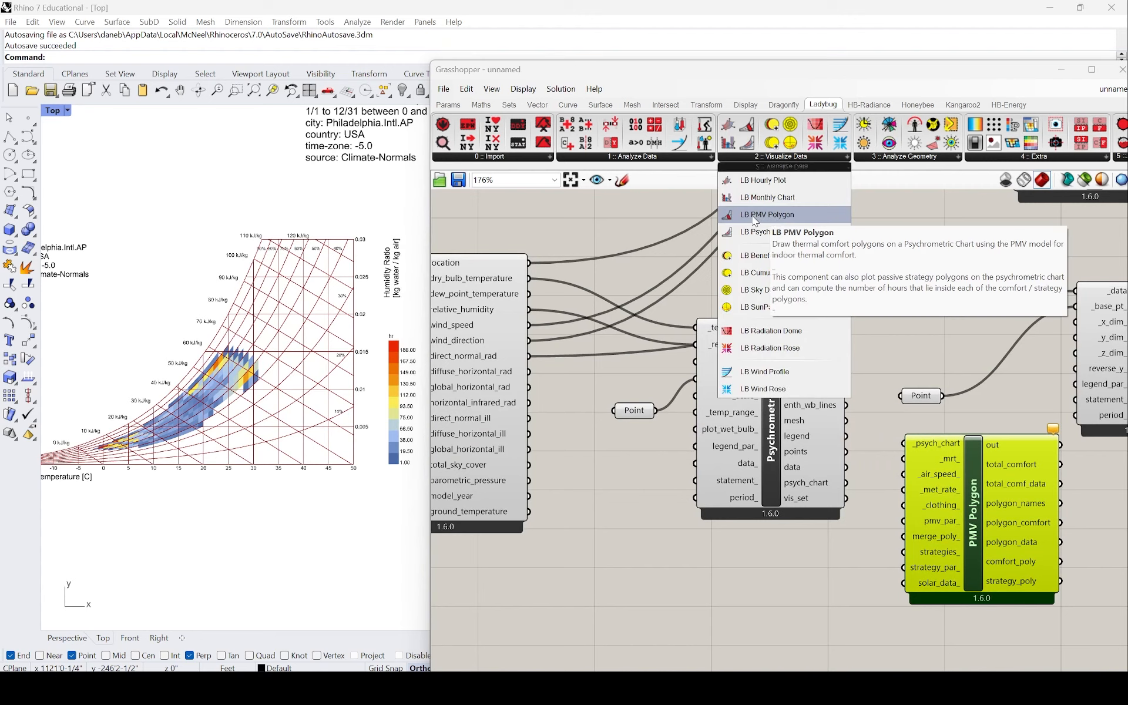
{"action": "left_click_drag", "start_coordinate": [922, 498], "coordinate": [913, 495]}
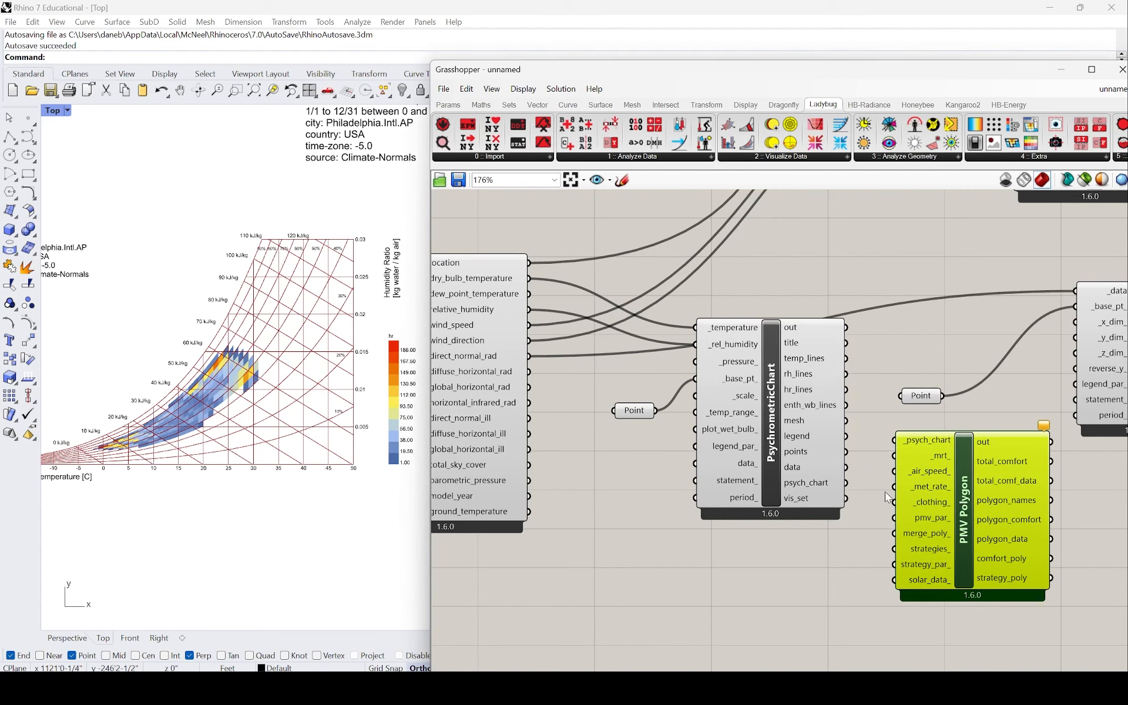
{"action": "left_click_drag", "start_coordinate": [846, 482], "coordinate": [895, 440]}
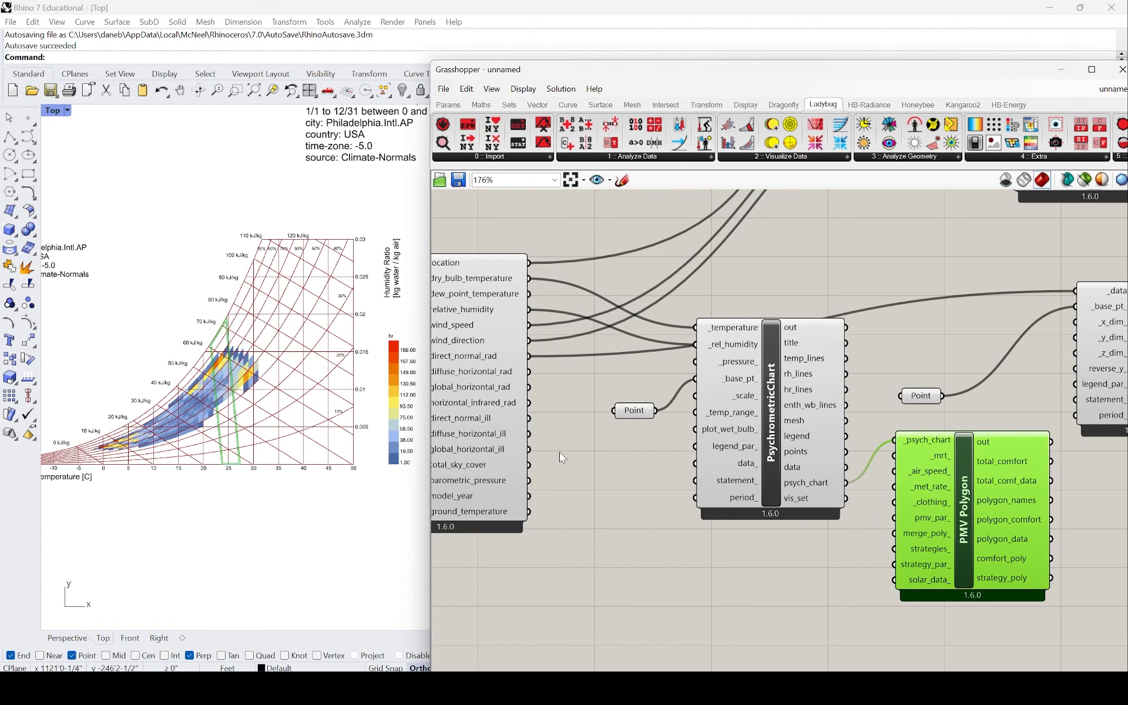
{"action": "scroll", "coordinate": [199, 400], "scroll_direction": "up", "scroll_amount": 5}
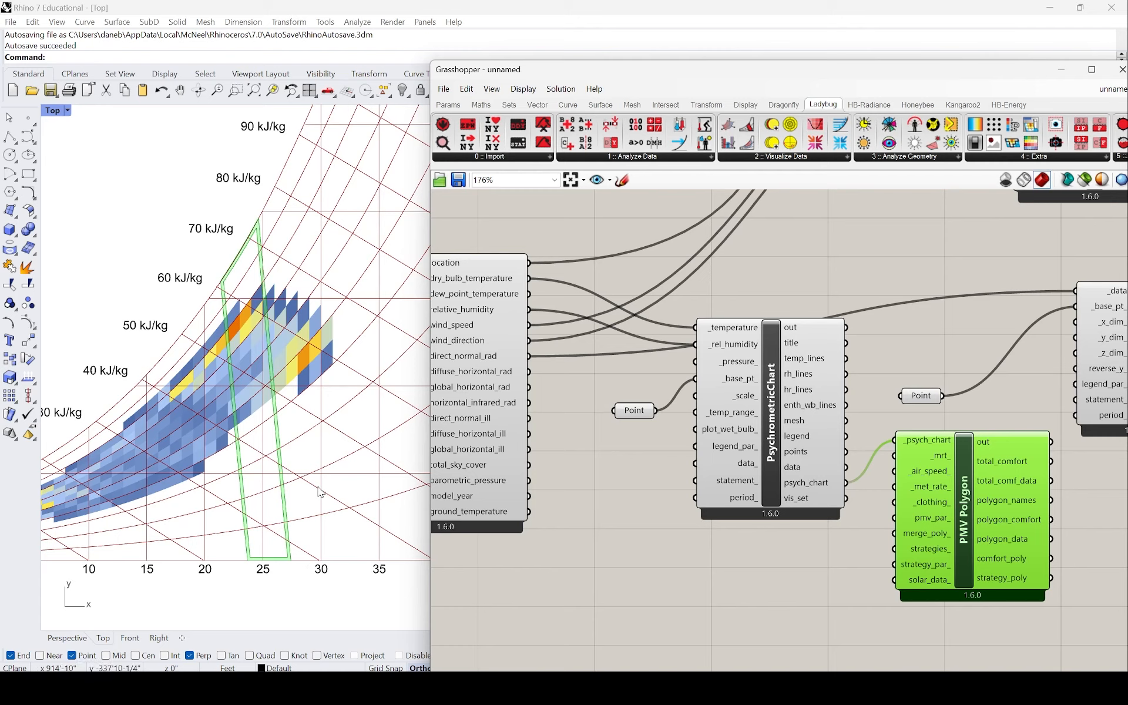
{"action": "key", "text": "Delete"}
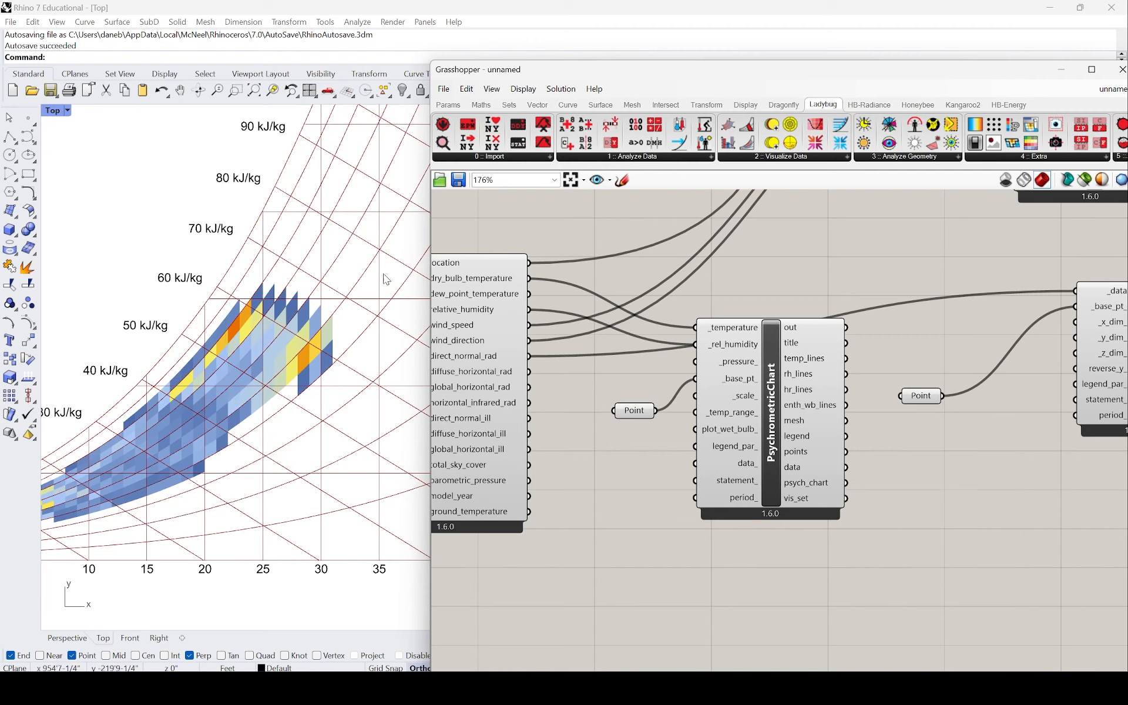
- Place an LB PMV Polygon component beside PsychrometricChart and connect the psych_chart output to its _psych_chart input
{"action": "left_click", "coordinate": [794, 158]}
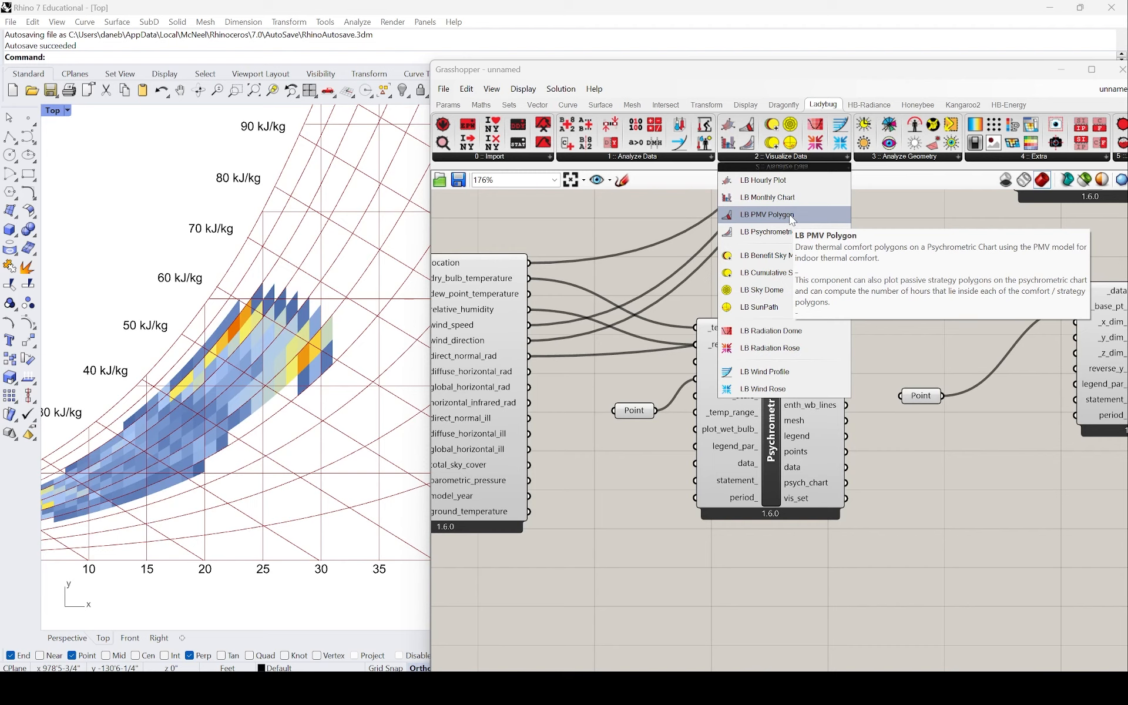
{"action": "left_click", "coordinate": [789, 214]}
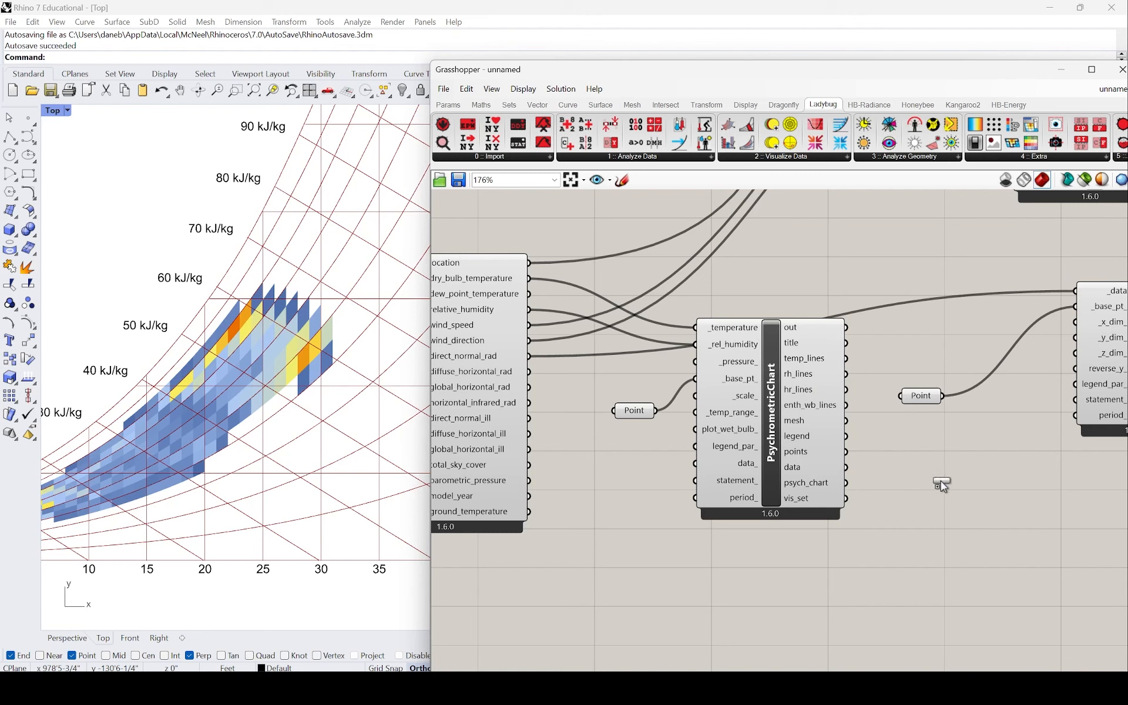
{"action": "left_click", "coordinate": [946, 479]}
{"action": "left_click_drag", "start_coordinate": [946, 479], "coordinate": [969, 523]}
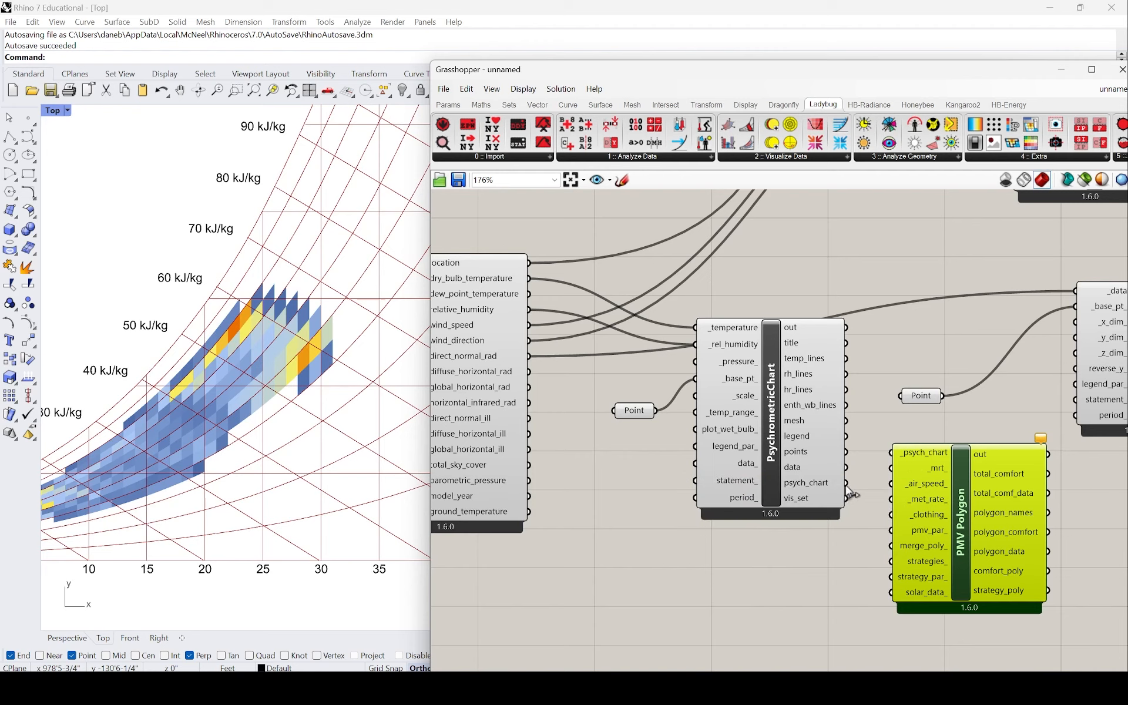
{"action": "left_click_drag", "start_coordinate": [847, 483], "coordinate": [895, 461]}
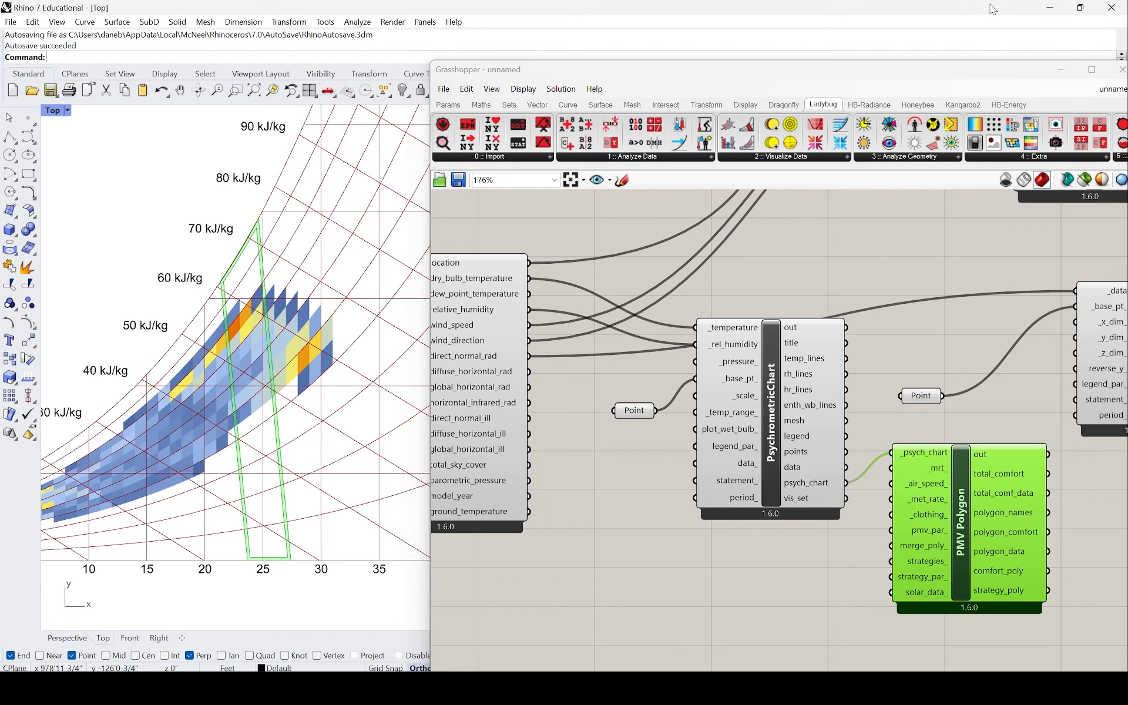
- Minimize Grasshopper and examine the comfort polygon on the full psychrometric chart in Rhino's Top view
{"action": "left_click", "coordinate": [1061, 69]}
{"action": "scroll", "coordinate": [829, 270], "scroll_direction": "down", "scroll_amount": 6}
{"action": "scroll", "coordinate": [592, 216], "scroll_direction": "up", "scroll_amount": 6}
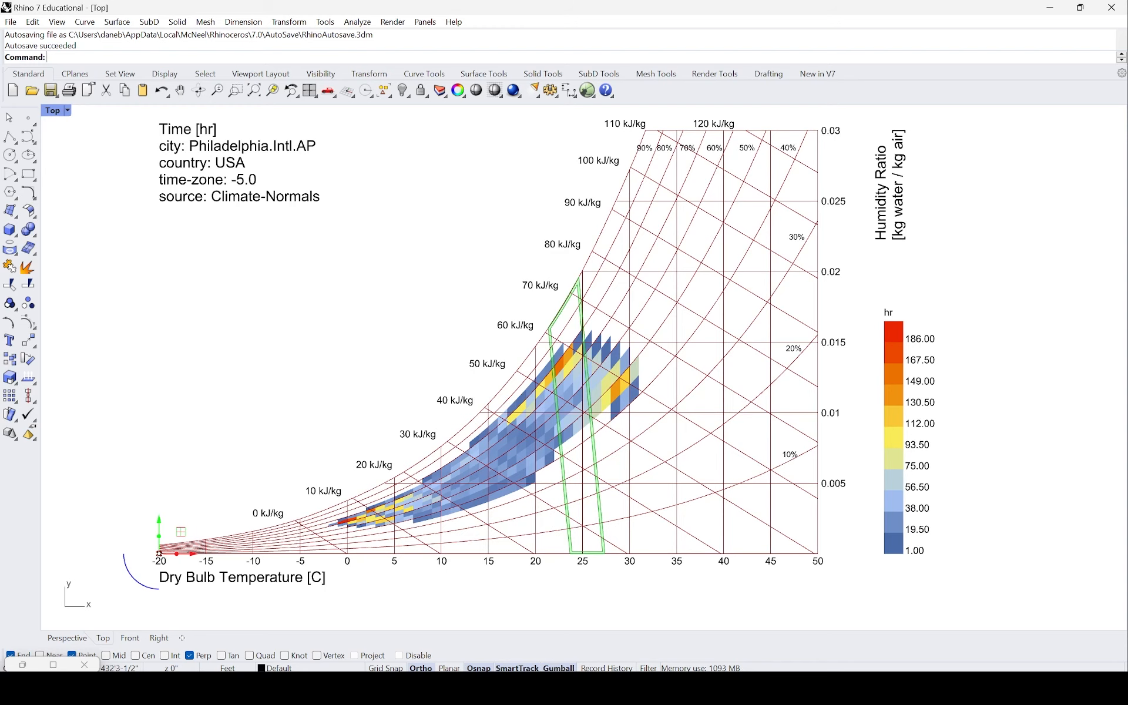
- Bring back the Grasshopper window and select the PsychrometricChart component
{"action": "mouse_move", "coordinate": [536, 688]}
{"action": "type", "text": "gra"}
{"action": "key", "text": "Return"}
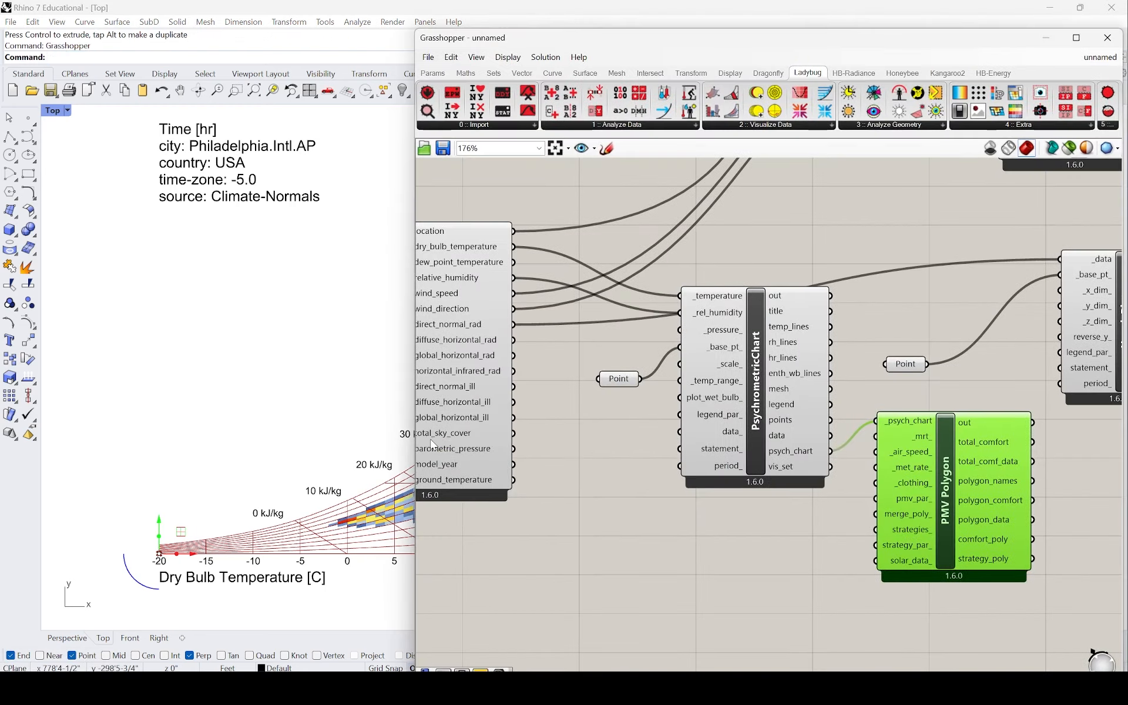
{"action": "left_click", "coordinate": [765, 399]}
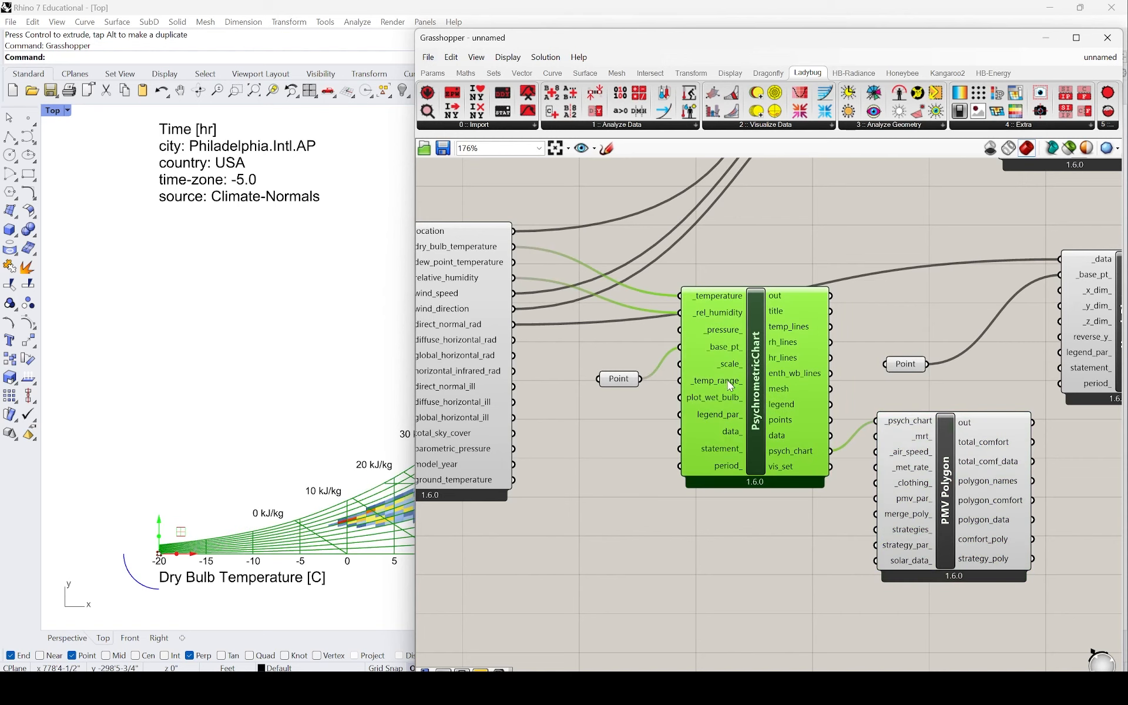
- Move the AnalysisPeriod component with its number sliders to the free area below ImportEPW and PsychrometricChart
{"action": "mouse_move", "coordinate": [731, 477]}
{"action": "scroll", "coordinate": [724, 447], "scroll_direction": "down", "scroll_amount": 9}
{"action": "scroll", "coordinate": [720, 342], "scroll_direction": "up", "scroll_amount": 8}
{"action": "left_click_drag", "start_coordinate": [760, 191], "coordinate": [558, 353]}
{"action": "scroll", "coordinate": [719, 311], "scroll_direction": "down", "scroll_amount": 3}
{"action": "left_click_drag", "start_coordinate": [715, 292], "coordinate": [670, 631]}
{"action": "scroll", "coordinate": [955, 420], "scroll_direction": "up", "scroll_amount": 4}
{"action": "scroll", "coordinate": [872, 432], "scroll_direction": "down", "scroll_amount": 7}
{"action": "scroll", "coordinate": [767, 450], "scroll_direction": "up", "scroll_amount": 5}
{"action": "scroll", "coordinate": [696, 458], "scroll_direction": "down", "scroll_amount": 5}
{"action": "scroll", "coordinate": [576, 567], "scroll_direction": "up", "scroll_amount": 7}
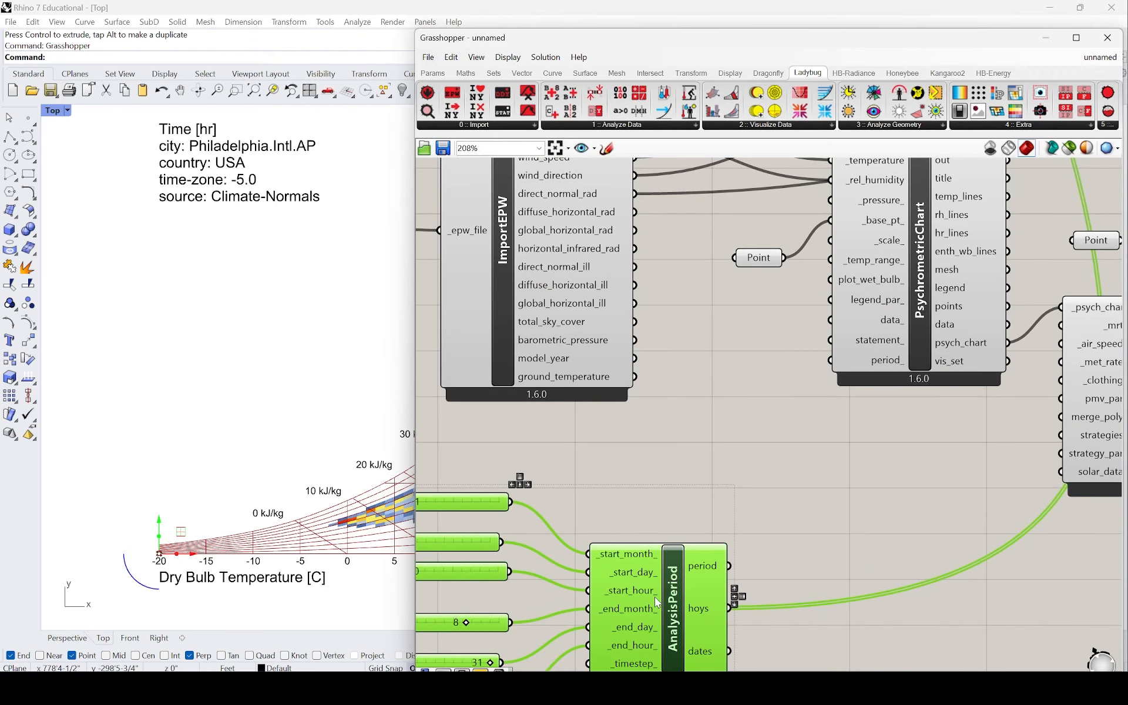
- Connect AnalysisPeriod's period output to PsychrometricChart's period_ input and bring the chart's data area into view in Rhino
{"action": "scroll", "coordinate": [625, 513], "scroll_direction": "down", "scroll_amount": 3}
{"action": "scroll", "coordinate": [1056, 229], "scroll_direction": "up", "scroll_amount": 3}
{"action": "scroll", "coordinate": [781, 414], "scroll_direction": "down", "scroll_amount": 6}
{"action": "scroll", "coordinate": [866, 354], "scroll_direction": "up", "scroll_amount": 4}
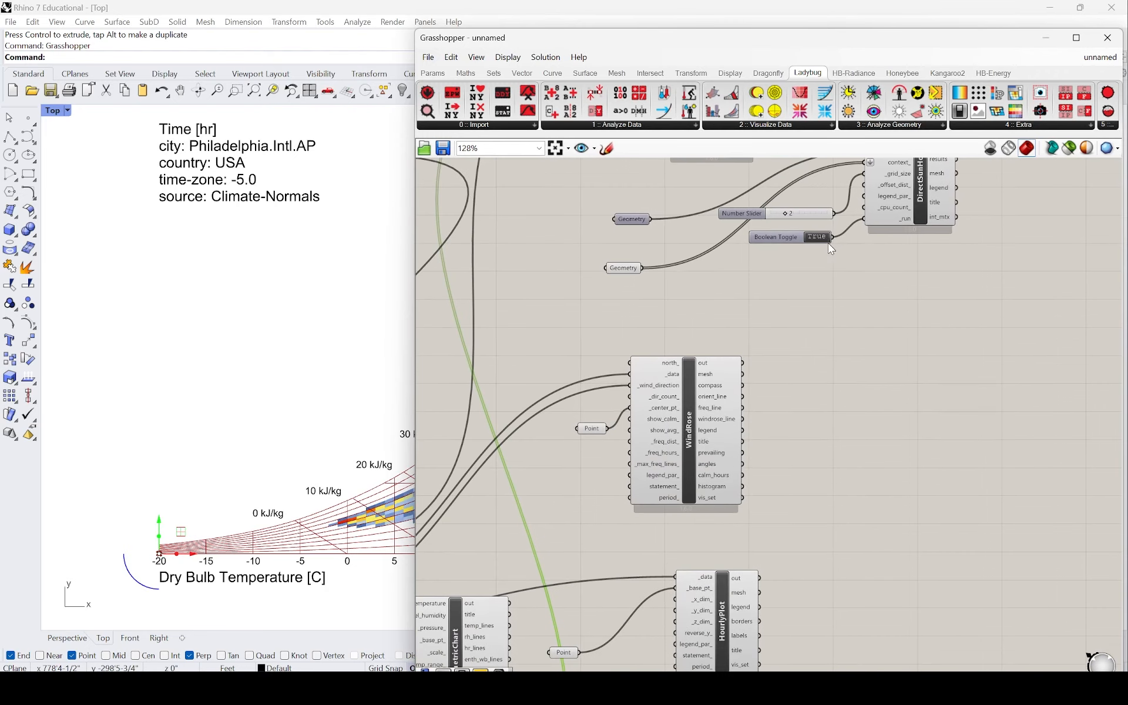
{"action": "scroll", "coordinate": [814, 394], "scroll_direction": "down", "scroll_amount": 4}
{"action": "scroll", "coordinate": [642, 613], "scroll_direction": "up", "scroll_amount": 5}
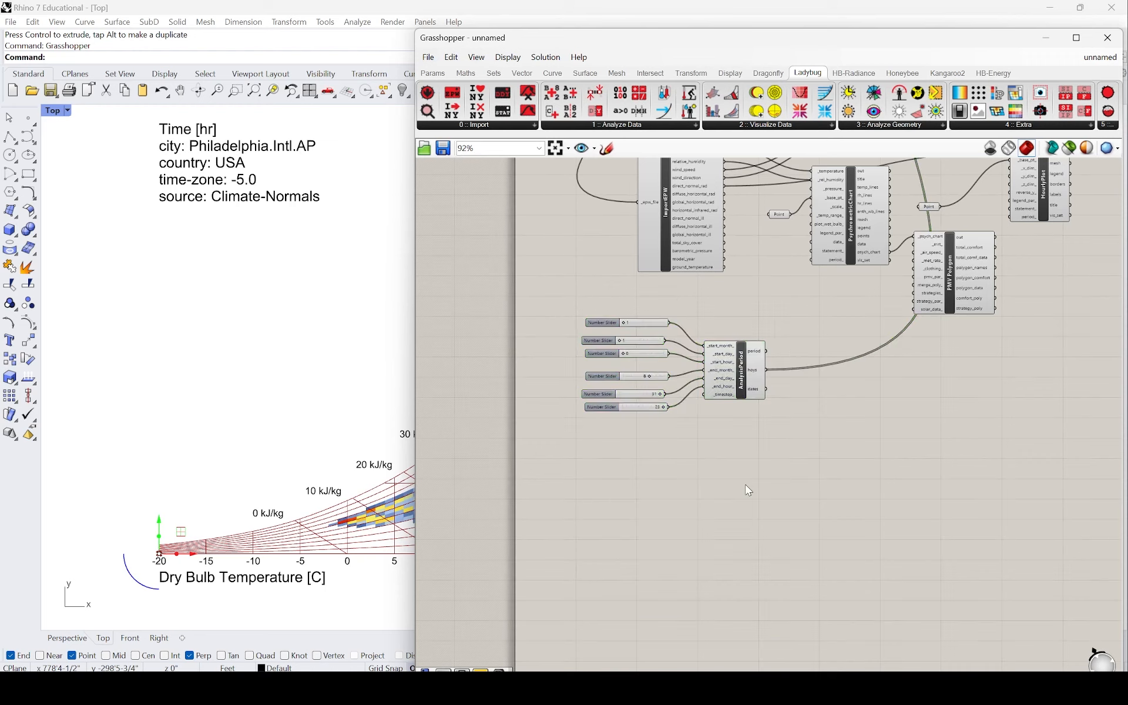
{"action": "scroll", "coordinate": [704, 516], "scroll_direction": "down", "scroll_amount": 3}
{"action": "scroll", "coordinate": [936, 425], "scroll_direction": "up", "scroll_amount": 2}
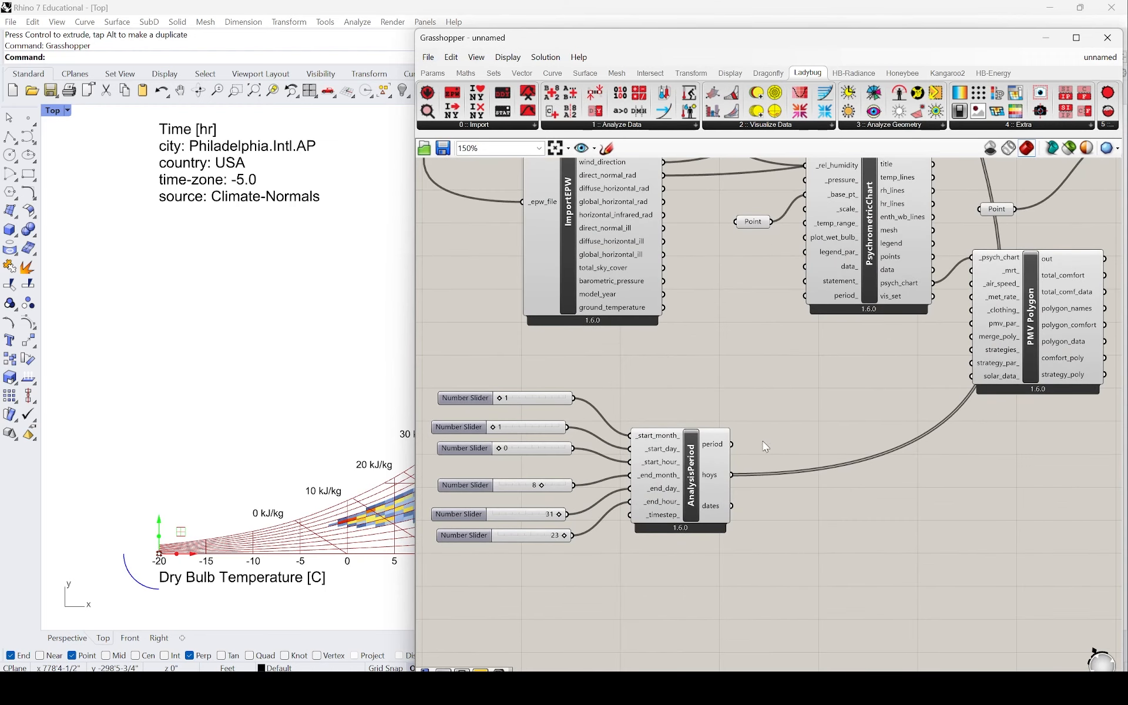
{"action": "left_click_drag", "start_coordinate": [733, 444], "coordinate": [800, 297]}
{"action": "scroll", "coordinate": [180, 393], "scroll_direction": "down", "scroll_amount": 10}
{"action": "scroll", "coordinate": [259, 416], "scroll_direction": "up", "scroll_amount": 8}
{"action": "right_click_drag", "start_coordinate": [331, 396], "coordinate": [268, 393]}
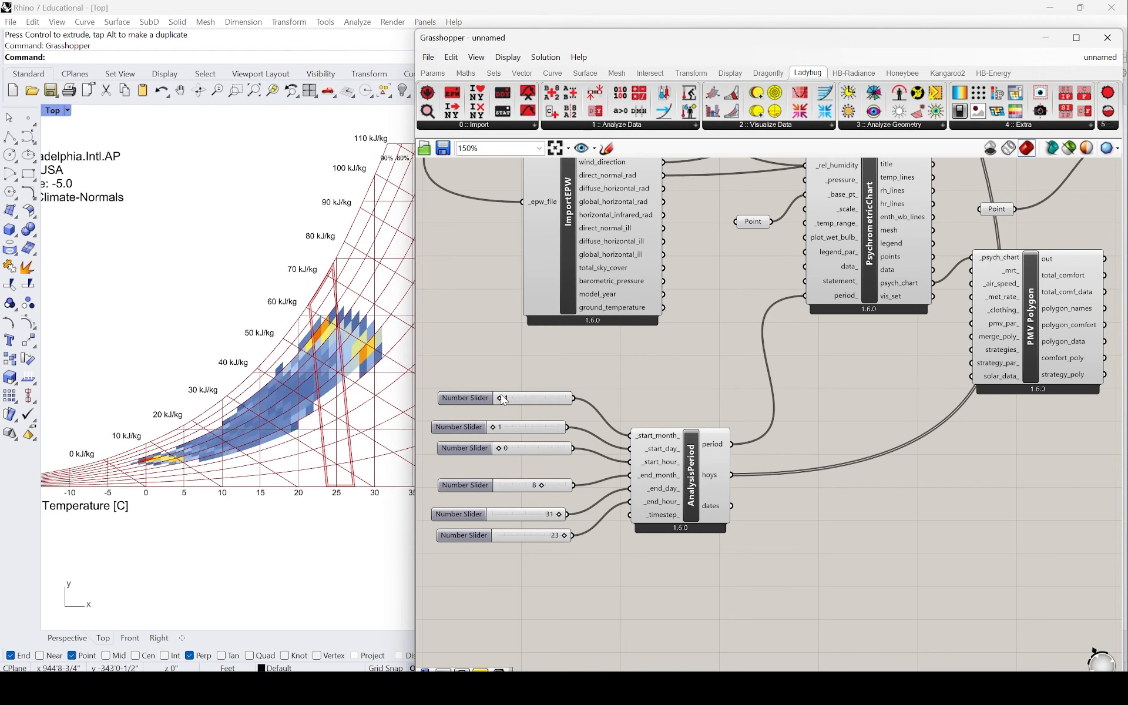
- Set the AnalysisPeriod sliders to start month 5, end month 5 and end day 1
{"action": "left_click_drag", "start_coordinate": [504, 398], "coordinate": [528, 403]}
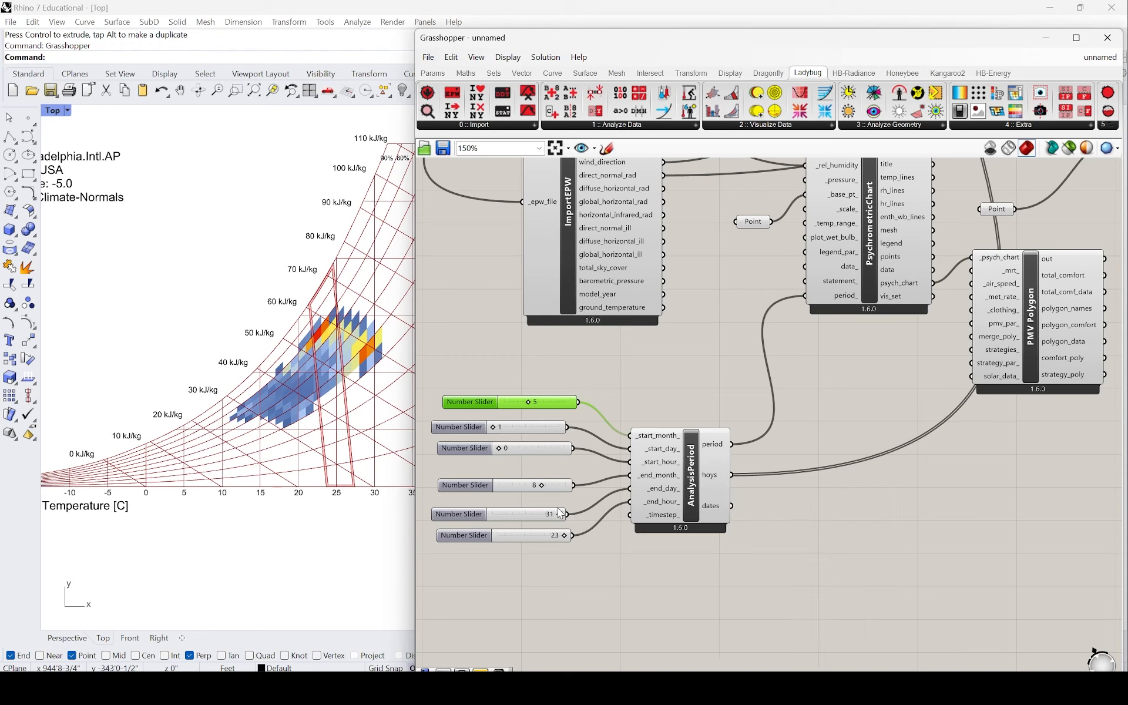
{"action": "left_click_drag", "start_coordinate": [540, 486], "coordinate": [493, 514]}
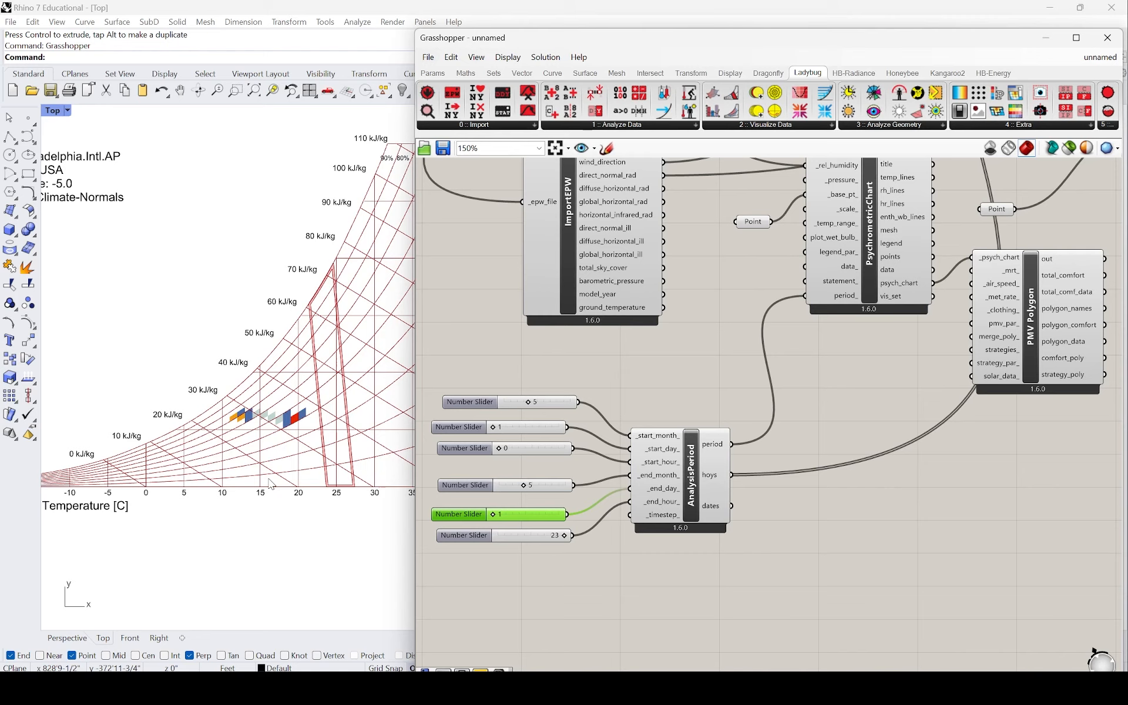
- Set the AnalysisPeriod's start day to 2 and end day to 8, checking the psychrometric chart and its legend
{"action": "left_click_drag", "start_coordinate": [492, 429], "coordinate": [500, 429]}
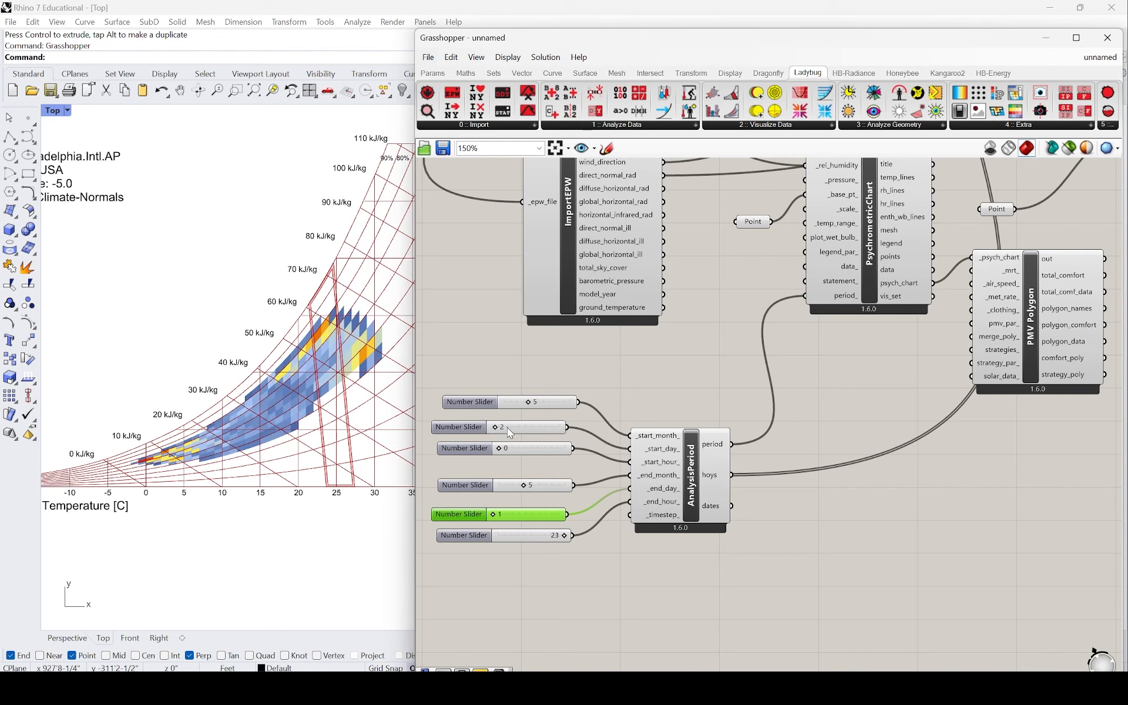
{"action": "scroll", "coordinate": [111, 350], "scroll_direction": "down", "scroll_amount": 6}
{"action": "right_click_drag", "start_coordinate": [411, 379], "coordinate": [315, 369]}
{"action": "scroll", "coordinate": [305, 369], "scroll_direction": "up", "scroll_amount": 4}
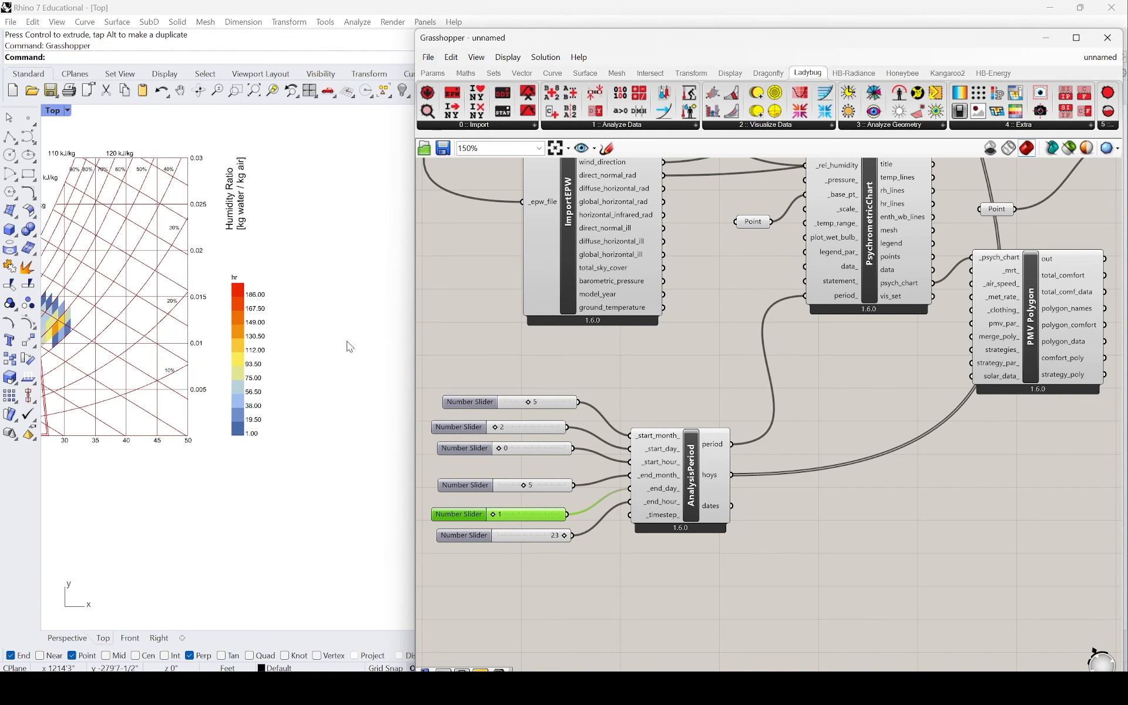
{"action": "scroll", "coordinate": [408, 336], "scroll_direction": "down", "scroll_amount": 6}
{"action": "scroll", "coordinate": [552, 479], "scroll_direction": "up", "scroll_amount": 2}
{"action": "scroll", "coordinate": [617, 442], "scroll_direction": "down", "scroll_amount": 1}
{"action": "scroll", "coordinate": [627, 436], "scroll_direction": "up", "scroll_amount": 1}
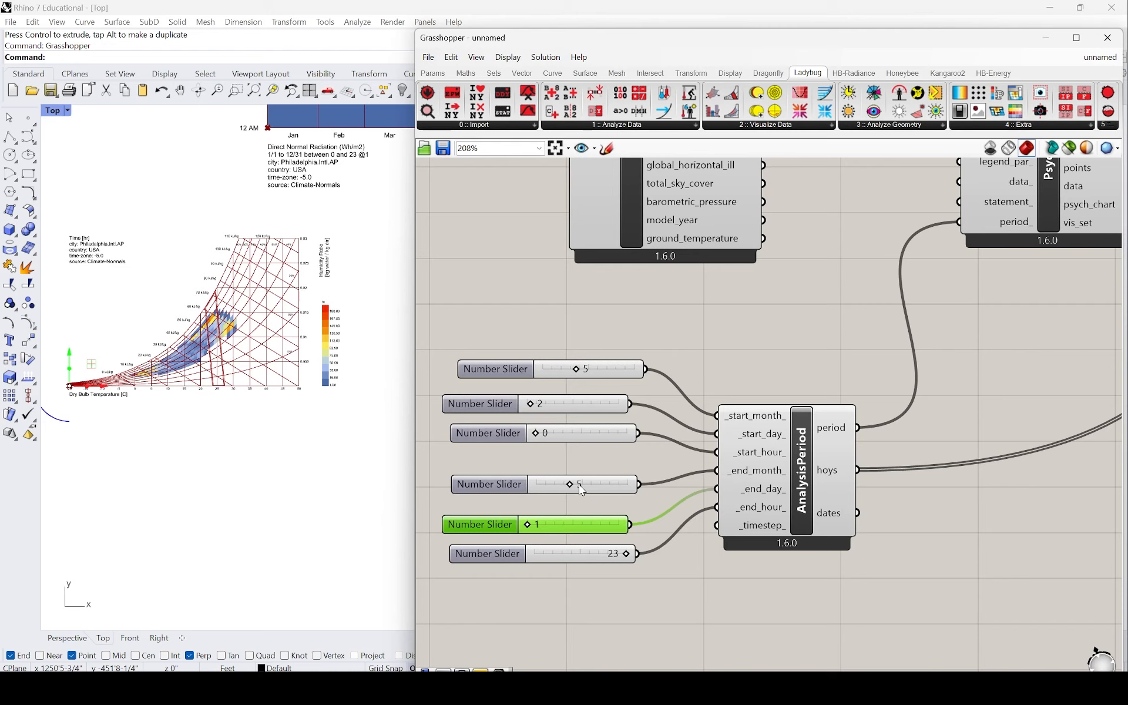
{"action": "left_click_drag", "start_coordinate": [536, 526], "coordinate": [550, 526]}
{"action": "scroll", "coordinate": [160, 371], "scroll_direction": "up", "scroll_amount": 5}
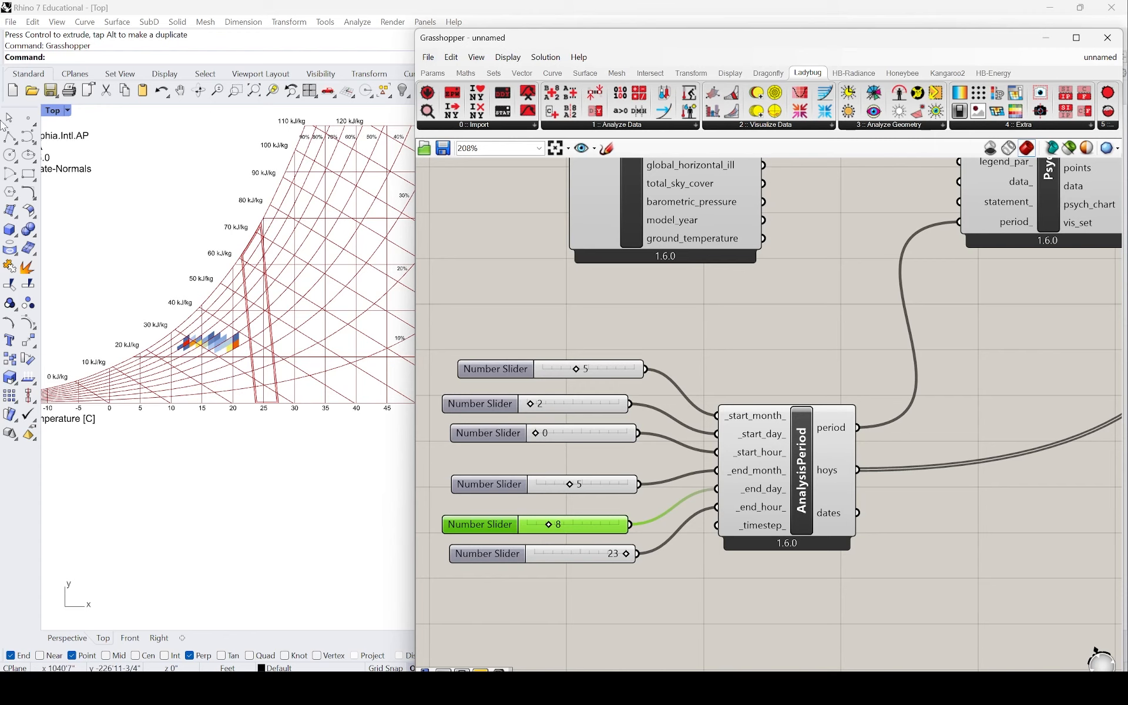
- Switch Rhino from the maximized Top view to a maximized Perspective view, moving the Grasshopper window aside
{"action": "left_click", "coordinate": [194, 221]}
{"action": "scroll", "coordinate": [325, 195], "scroll_direction": "down", "scroll_amount": 5}
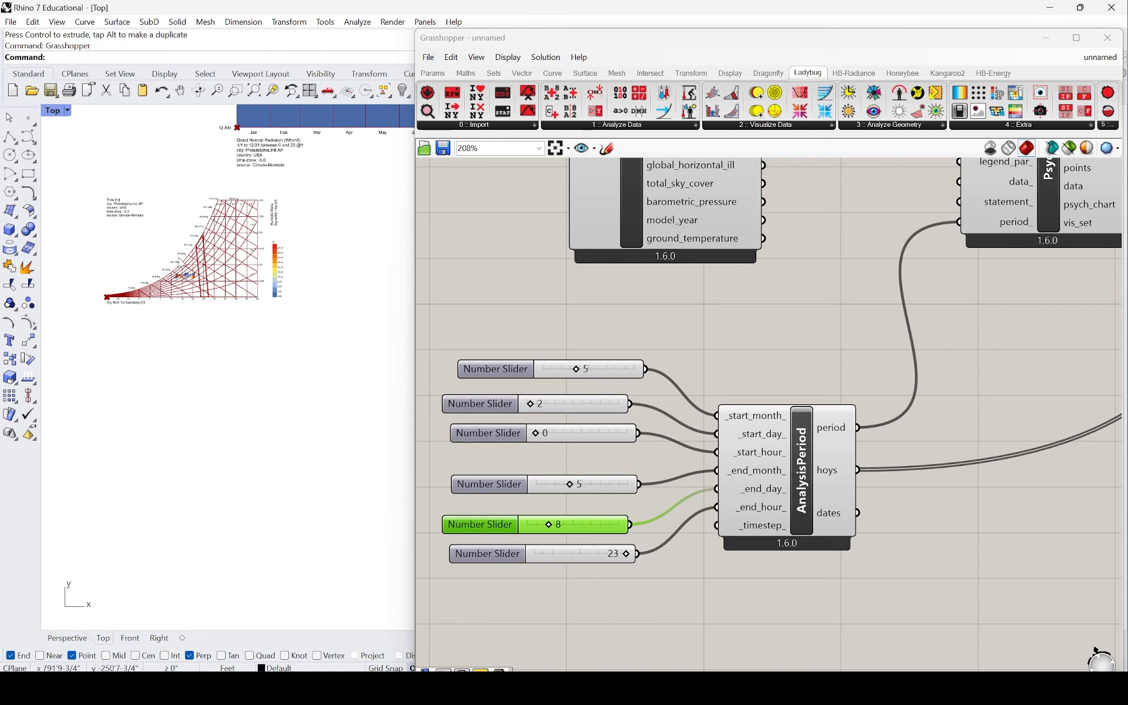
{"action": "scroll", "coordinate": [245, 274], "scroll_direction": "down", "scroll_amount": 5}
{"action": "scroll", "coordinate": [687, 378], "scroll_direction": "down", "scroll_amount": 4}
{"action": "scroll", "coordinate": [686, 374], "scroll_direction": "down", "scroll_amount": 3}
{"action": "scroll", "coordinate": [842, 281], "scroll_direction": "up", "scroll_amount": 4}
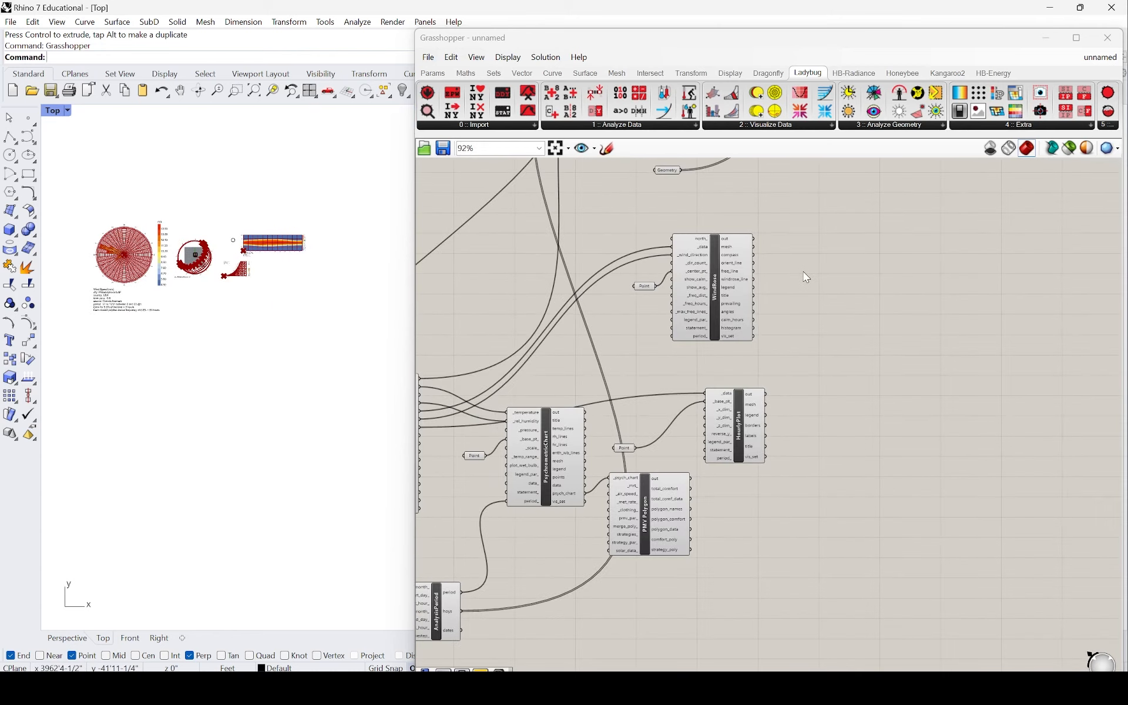
{"action": "scroll", "coordinate": [805, 276], "scroll_direction": "down", "scroll_amount": 2}
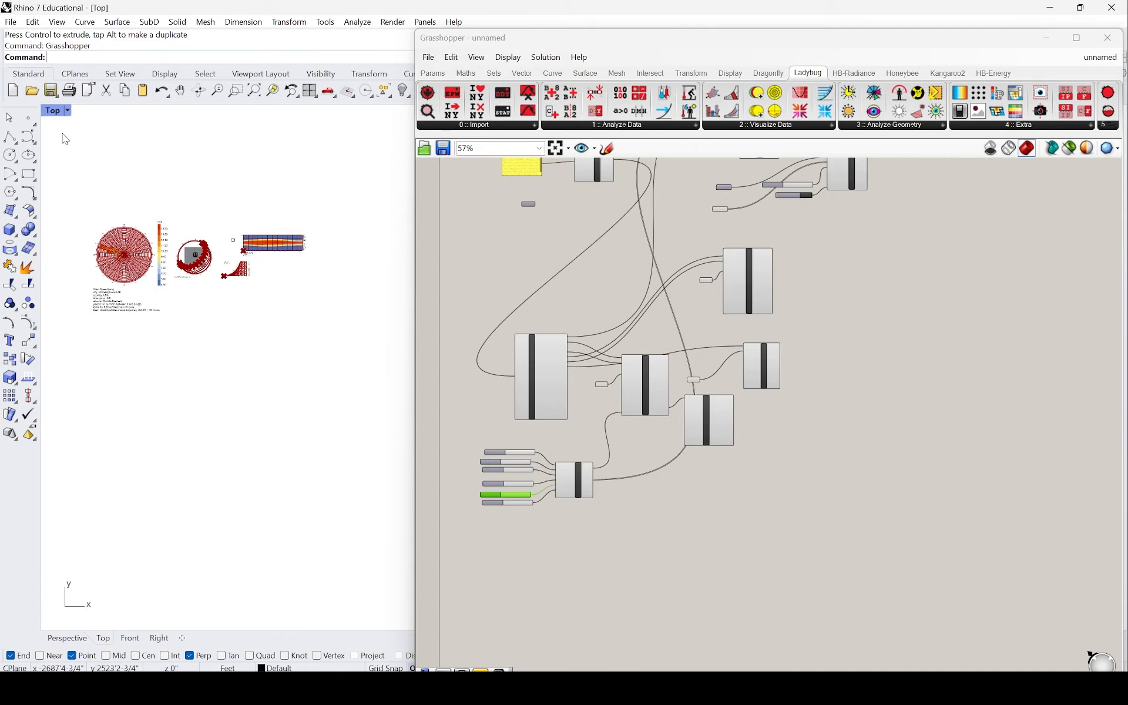
{"action": "double_click", "coordinate": [53, 111]}
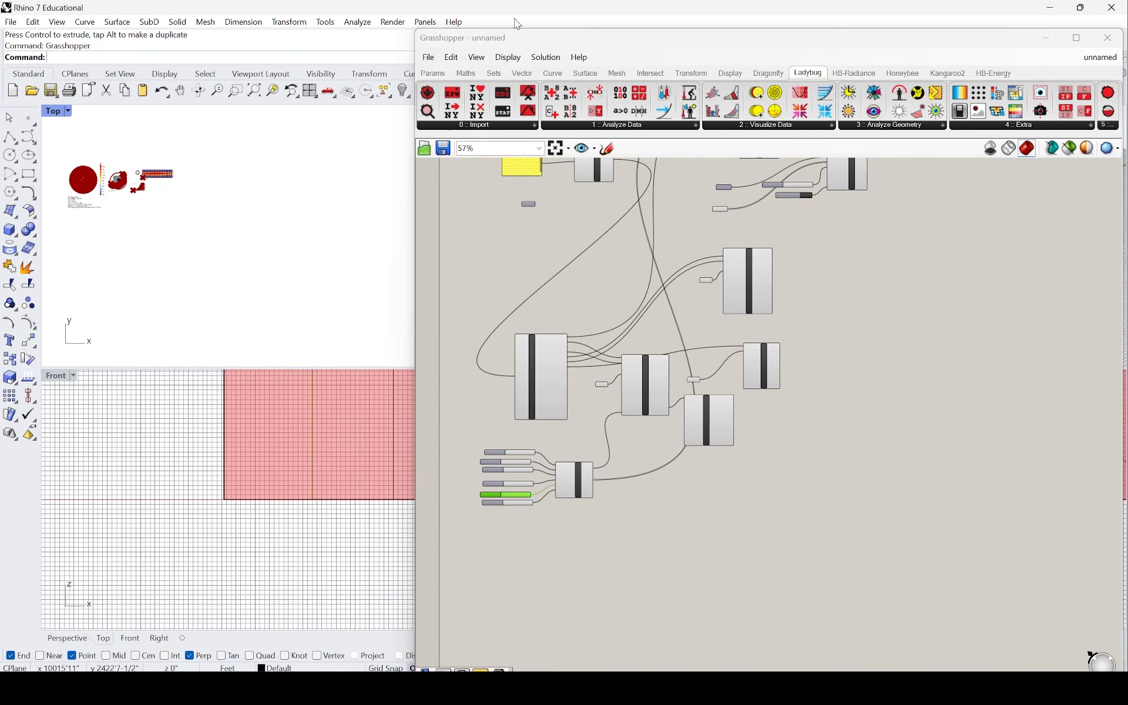
{"action": "left_click_drag", "start_coordinate": [517, 38], "coordinate": [793, 90]}
{"action": "double_click", "coordinate": [612, 110]}
{"action": "scroll", "coordinate": [244, 297], "scroll_direction": "down", "scroll_amount": 8}
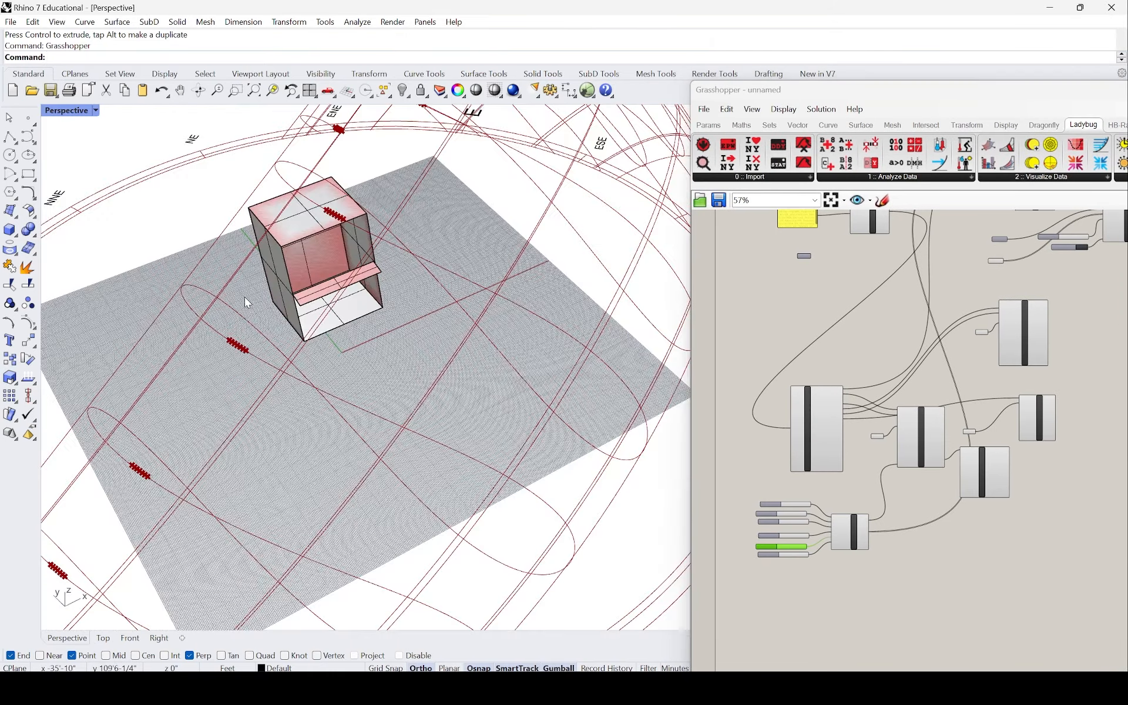
- Hide the six surfaces of the box model and show them again
{"action": "scroll", "coordinate": [288, 288], "scroll_direction": "up", "scroll_amount": 6}
{"action": "right_click_drag", "start_coordinate": [292, 288], "coordinate": [324, 261]}
{"action": "scroll", "coordinate": [336, 250], "scroll_direction": "down", "scroll_amount": 4}
{"action": "left_click_drag", "start_coordinate": [426, 118], "coordinate": [187, 406]}
{"action": "type", "text": "Hide"}
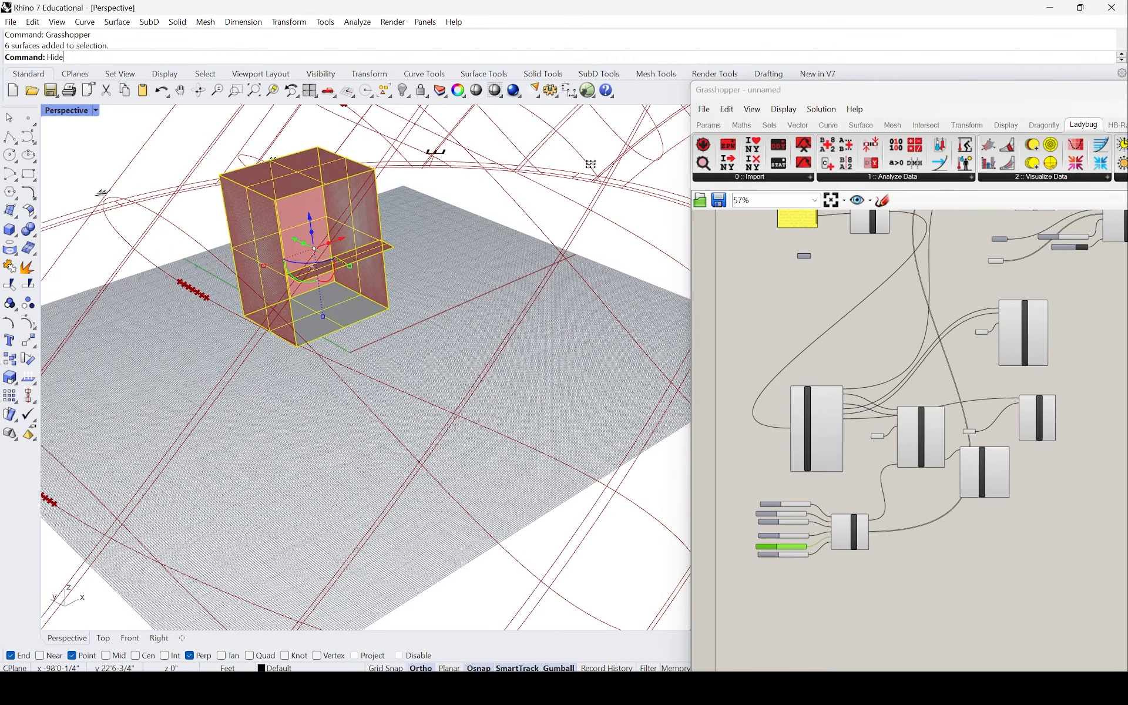
{"action": "key", "text": "Return"}
{"action": "scroll", "coordinate": [943, 283], "scroll_direction": "down", "scroll_amount": 4}
{"action": "scroll", "coordinate": [943, 282], "scroll_direction": "up", "scroll_amount": 5}
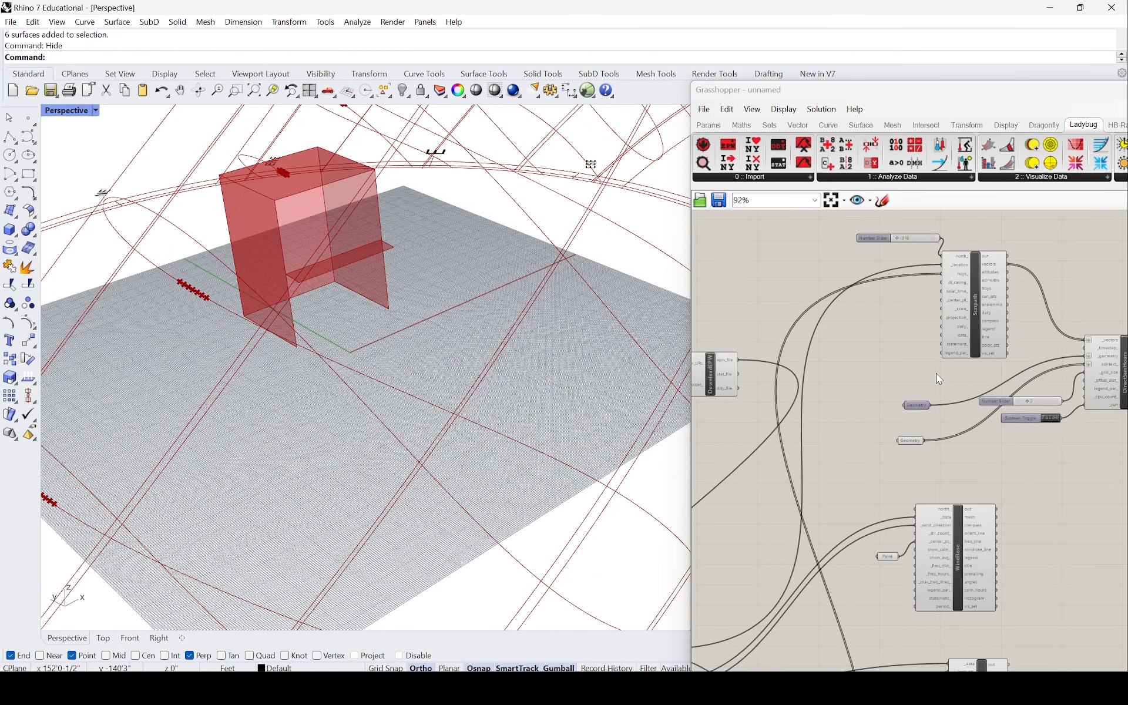
{"action": "type", "text": "Show"}
{"action": "key", "text": "Return"}
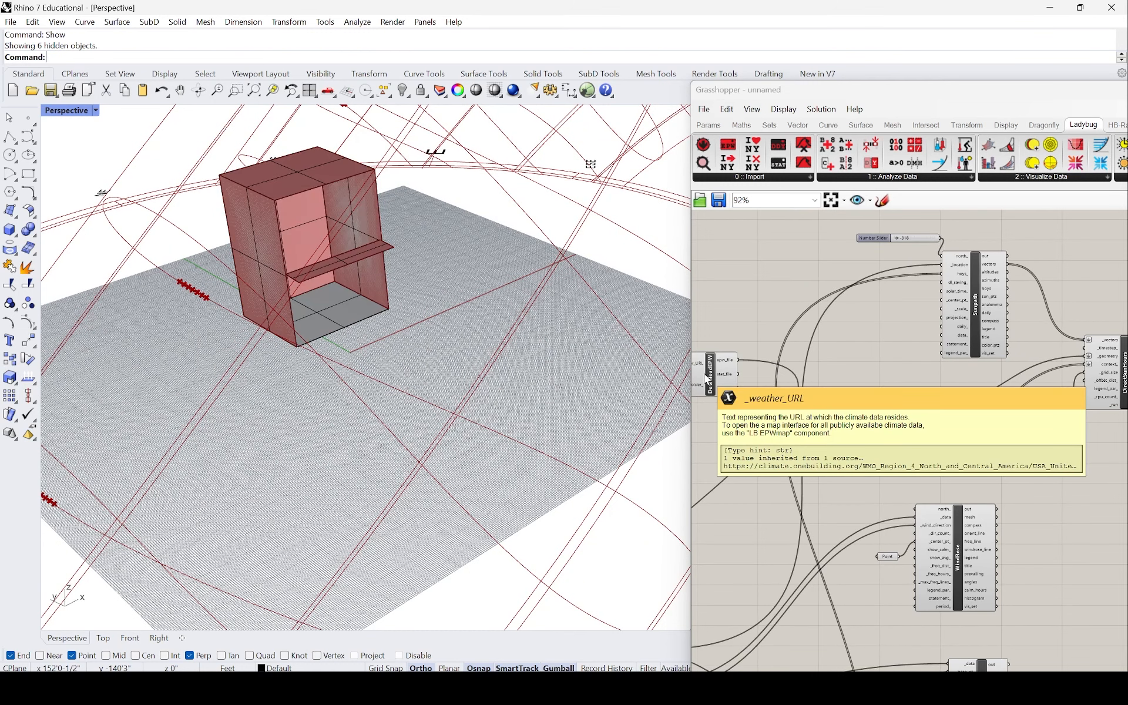
- Hide only the floor surface of the box model
{"action": "left_click", "coordinate": [333, 321]}
{"action": "type", "text": "Hide"}
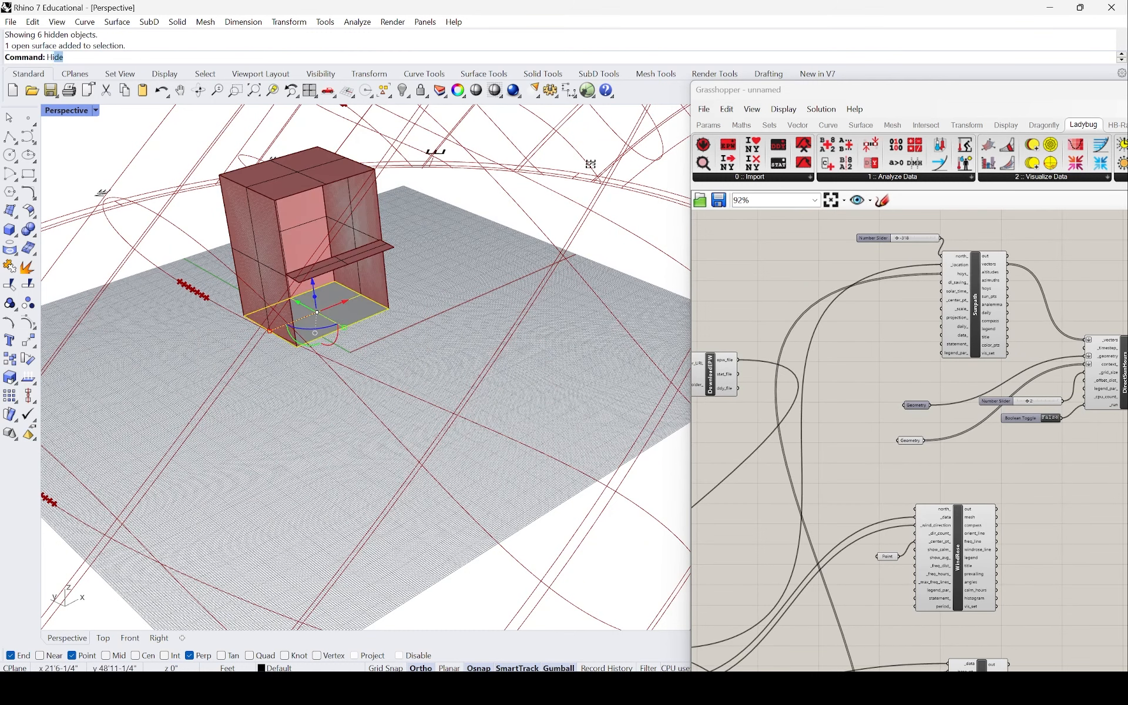
{"action": "key", "text": "Return"}
- Set the Boolean Toggle on DirectSunHours' _run input to True to run the analysis
{"action": "scroll", "coordinate": [1014, 428], "scroll_direction": "down", "scroll_amount": 3}
{"action": "scroll", "coordinate": [1014, 429], "scroll_direction": "up", "scroll_amount": 5}
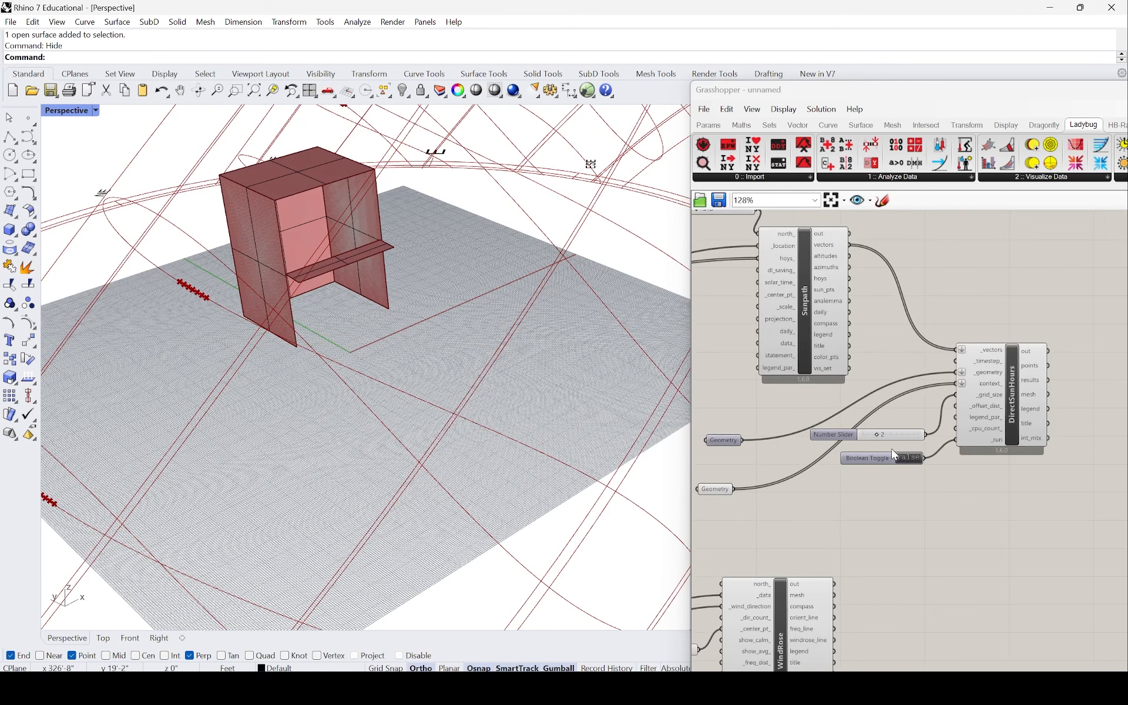
{"action": "double_click", "coordinate": [975, 436]}
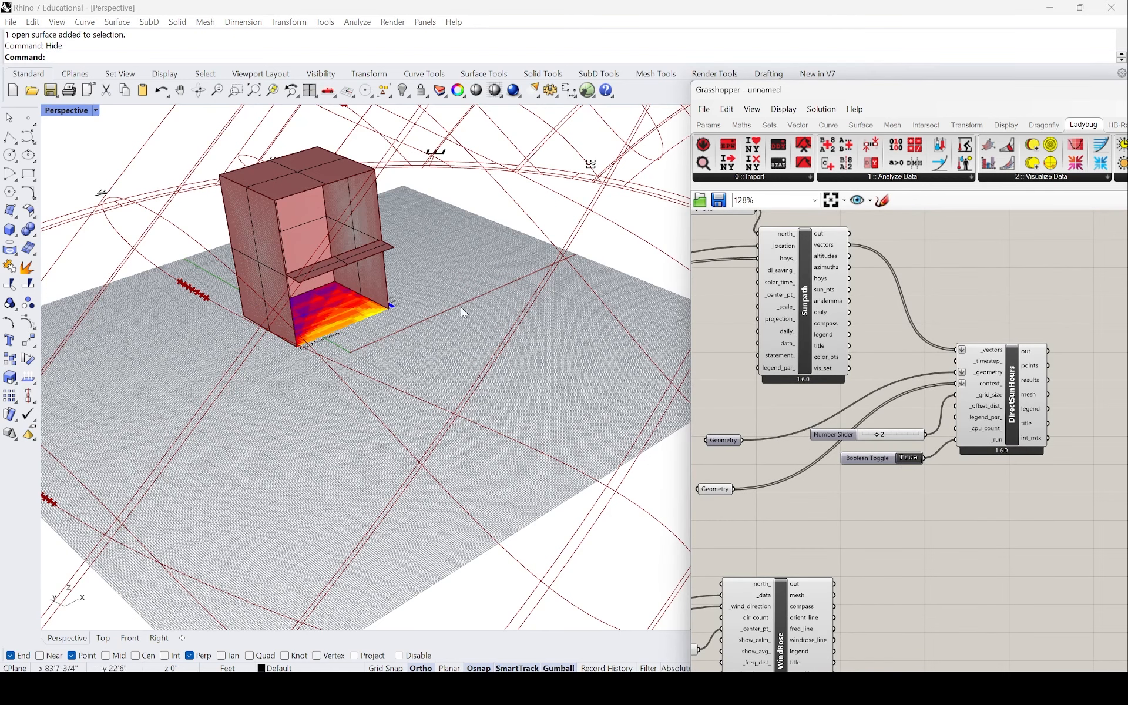
- Move the AnalysisPeriod component with its sliders up the canvas to between Sunpath and WindRose
{"action": "scroll", "coordinate": [970, 352], "scroll_direction": "down", "scroll_amount": 3}
{"action": "scroll", "coordinate": [930, 375], "scroll_direction": "down", "scroll_amount": 5}
{"action": "scroll", "coordinate": [851, 535], "scroll_direction": "up", "scroll_amount": 3}
{"action": "left_click_drag", "start_coordinate": [911, 465], "coordinate": [808, 380]}
{"action": "scroll", "coordinate": [876, 485], "scroll_direction": "down", "scroll_amount": 3}
{"action": "scroll", "coordinate": [902, 456], "scroll_direction": "up", "scroll_amount": 3}
{"action": "left_click_drag", "start_coordinate": [855, 464], "coordinate": [981, 265]}
{"action": "scroll", "coordinate": [1017, 303], "scroll_direction": "up", "scroll_amount": 5}
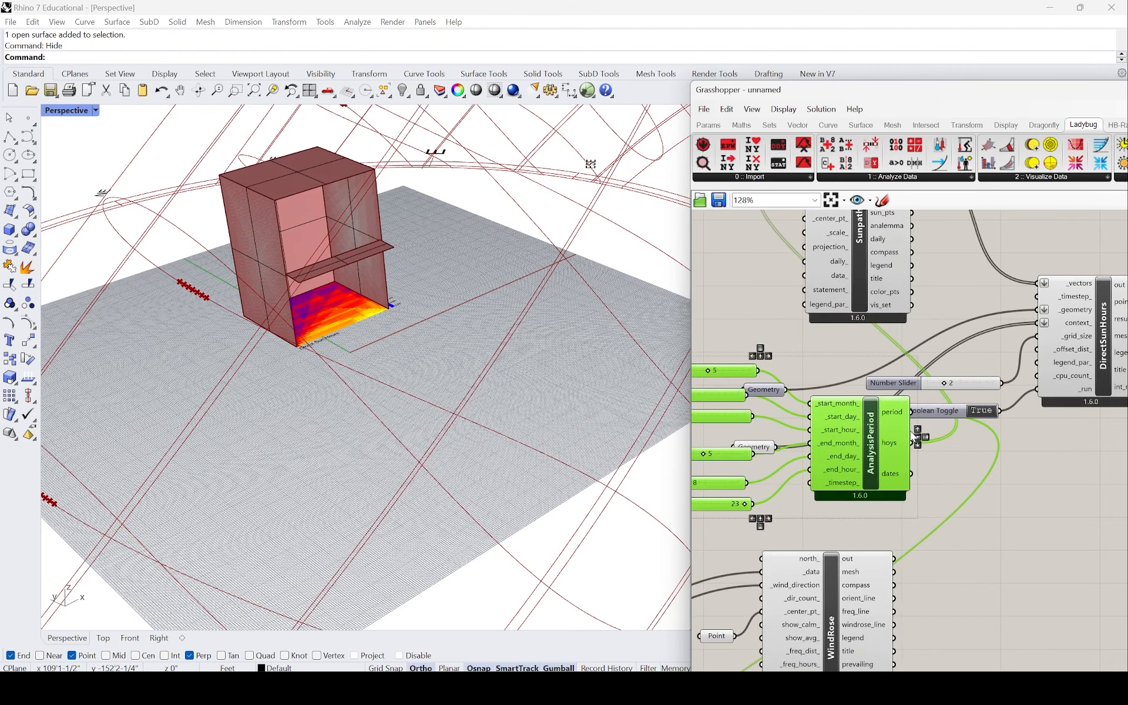
- Rearrange the canvas, shifting AnalysisPeriod with its sliders, the Geometry parameters and WindRose together, and deselect them
{"action": "scroll", "coordinate": [993, 320], "scroll_direction": "down", "scroll_amount": 5}
{"action": "left_click_drag", "start_coordinate": [981, 334], "coordinate": [858, 427]}
{"action": "left_click_drag", "start_coordinate": [937, 414], "coordinate": [1011, 401]}
{"action": "left_click_drag", "start_coordinate": [908, 318], "coordinate": [960, 325]}
{"action": "scroll", "coordinate": [907, 399], "scroll_direction": "up", "scroll_amount": 3}
{"action": "left_click_drag", "start_coordinate": [861, 400], "coordinate": [720, 543]}
{"action": "left_click_drag", "start_coordinate": [845, 494], "coordinate": [901, 382]}
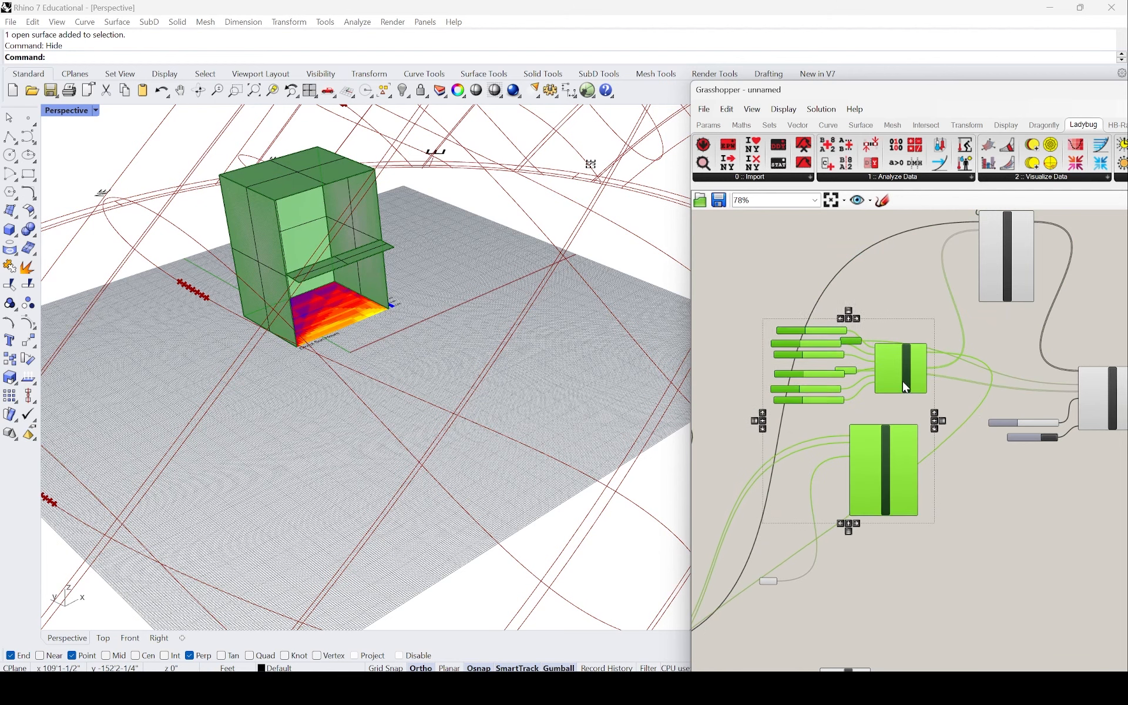
{"action": "scroll", "coordinate": [890, 384], "scroll_direction": "up", "scroll_amount": 4}
{"action": "right_click_drag", "start_coordinate": [887, 385], "coordinate": [1013, 429]}
{"action": "left_click", "coordinate": [905, 250]}
{"action": "scroll", "coordinate": [858, 303], "scroll_direction": "up", "scroll_amount": 1}
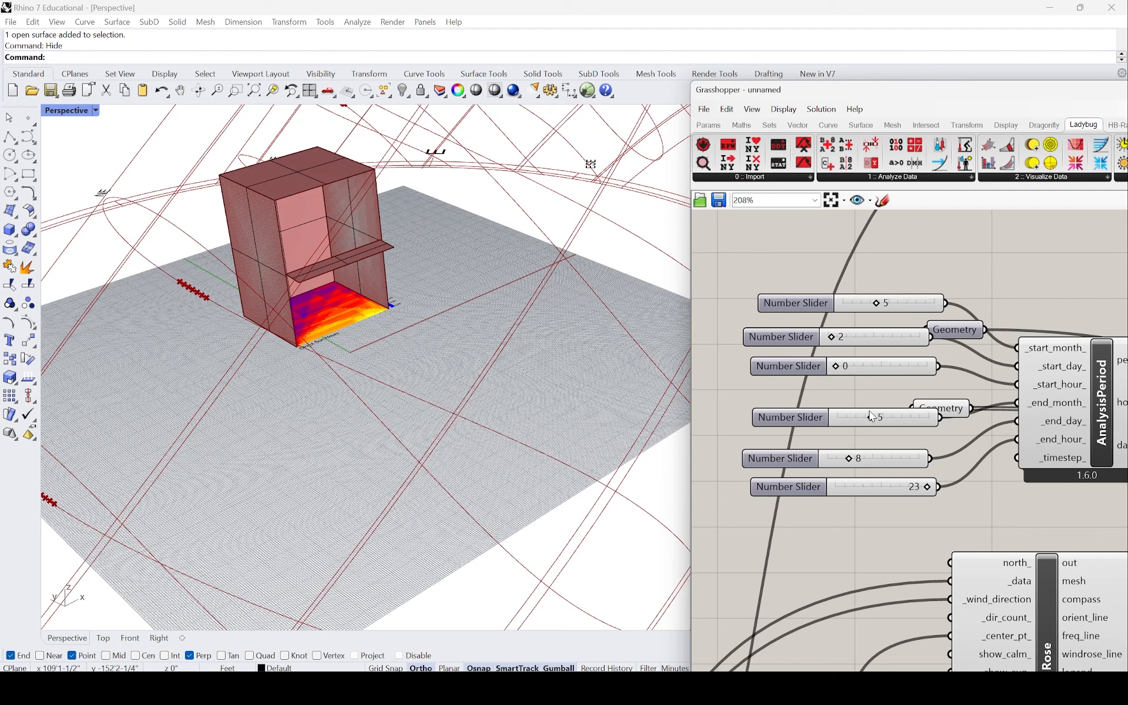
- Set the AnalysisPeriod's start day and end day sliders both to 1
{"action": "scroll", "coordinate": [854, 502], "scroll_direction": "down", "scroll_amount": 1}
{"action": "scroll", "coordinate": [847, 514], "scroll_direction": "up", "scroll_amount": 2}
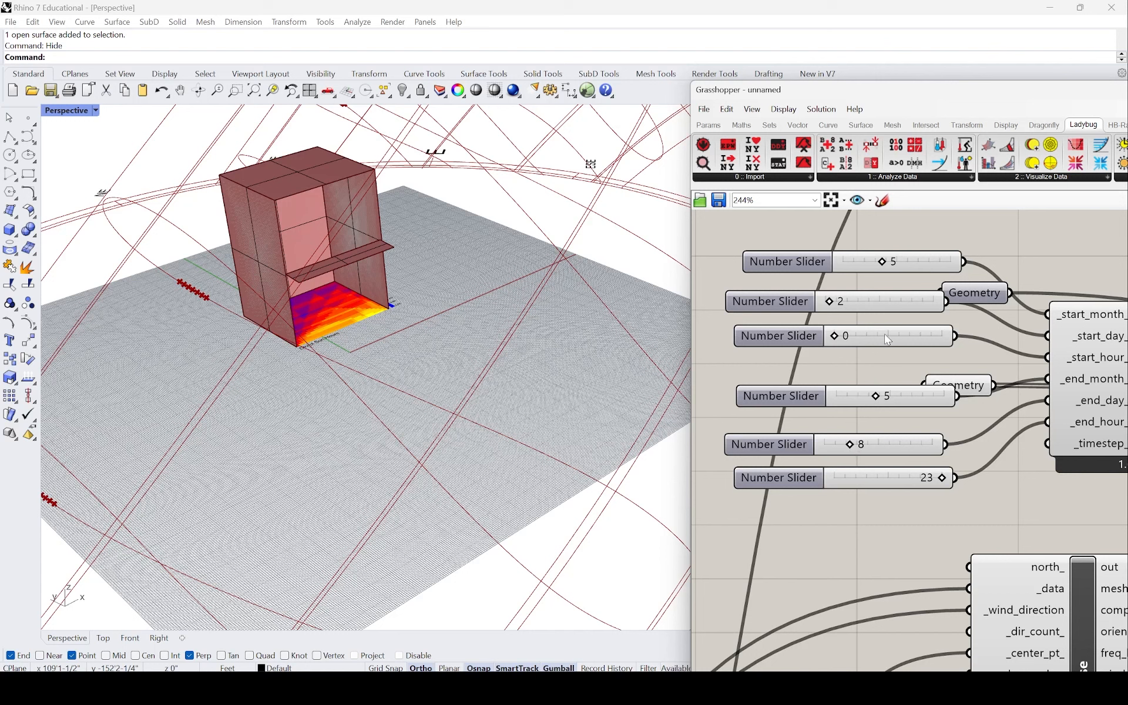
{"action": "left_click_drag", "start_coordinate": [829, 303], "coordinate": [825, 304]}
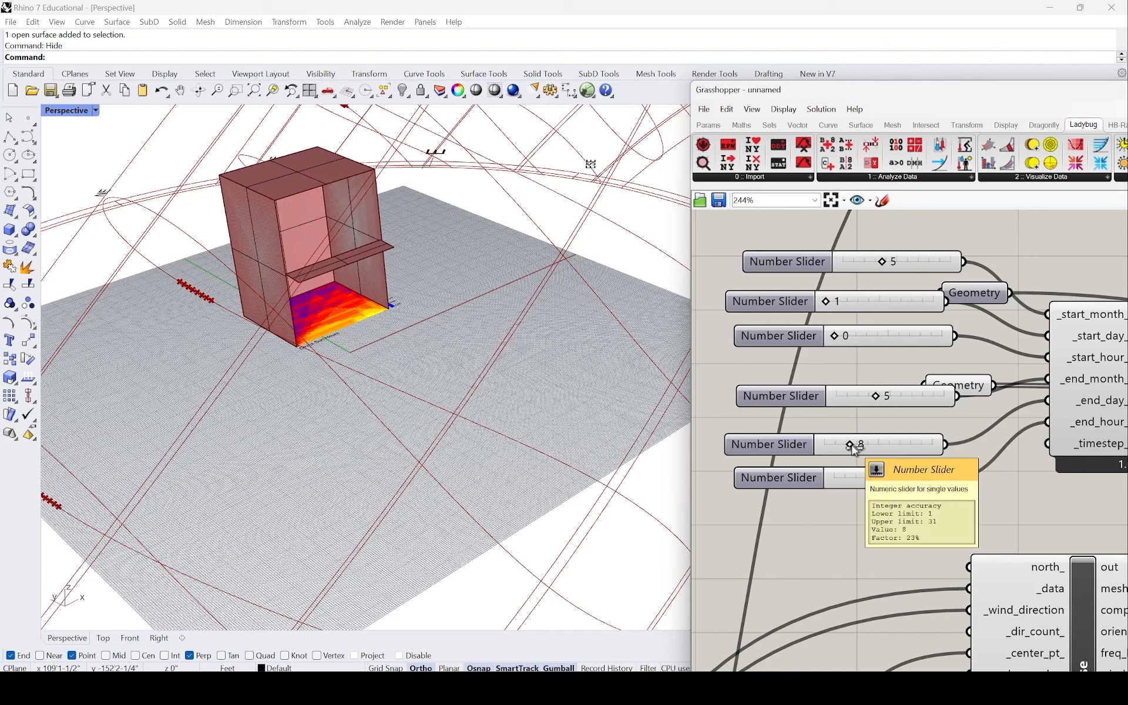
{"action": "left_click_drag", "start_coordinate": [849, 445], "coordinate": [812, 450]}
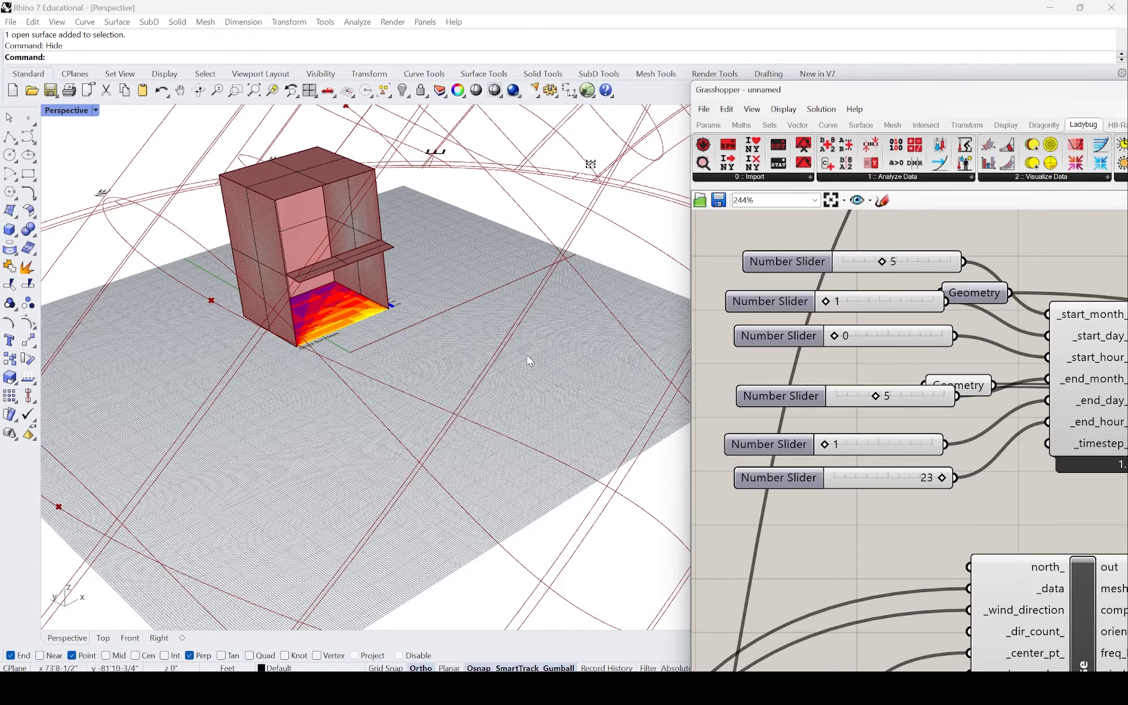
- Examine the Direct Sun Hours mesh on the floor and its legend, and select the _end_day slider
{"action": "scroll", "coordinate": [530, 359], "scroll_direction": "down", "scroll_amount": 7}
{"action": "scroll", "coordinate": [858, 401], "scroll_direction": "down", "scroll_amount": 1}
{"action": "scroll", "coordinate": [478, 327], "scroll_direction": "up", "scroll_amount": 10}
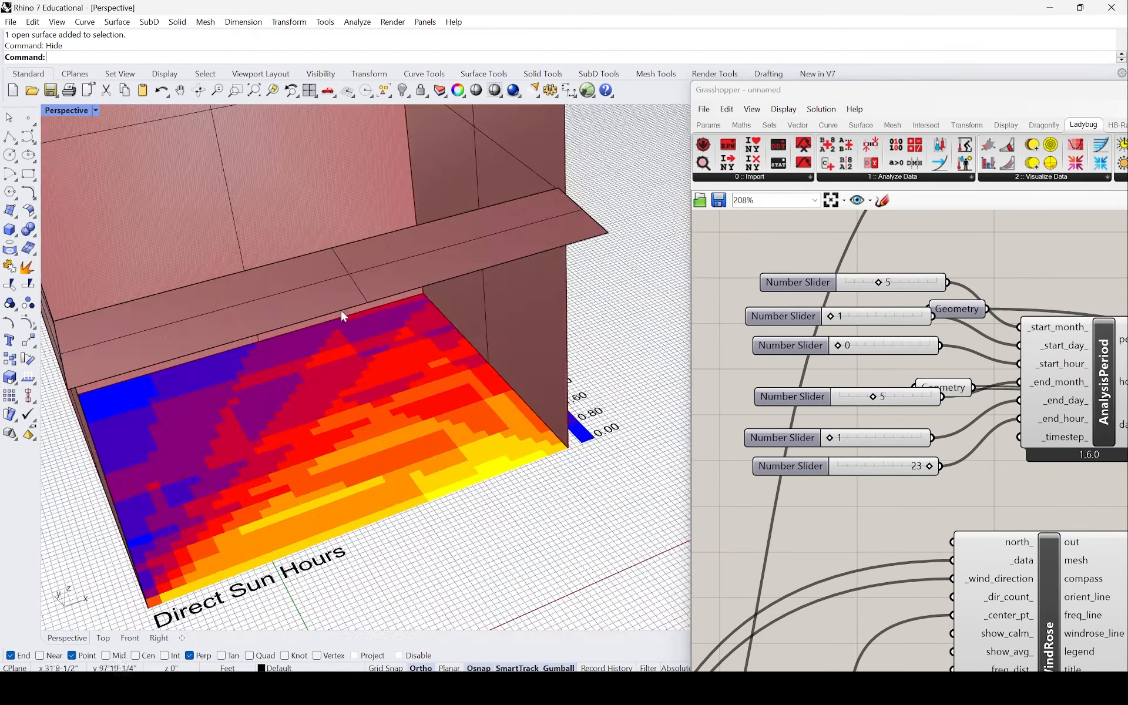
{"action": "mouse_move", "coordinate": [479, 338]}
{"action": "right_mouse_down"}
{"action": "mouse_move", "coordinate": [428, 340]}
{"action": "mouse_move", "coordinate": [471, 339]}
{"action": "right_mouse_up"}
{"action": "scroll", "coordinate": [399, 382], "scroll_direction": "down", "scroll_amount": 5}
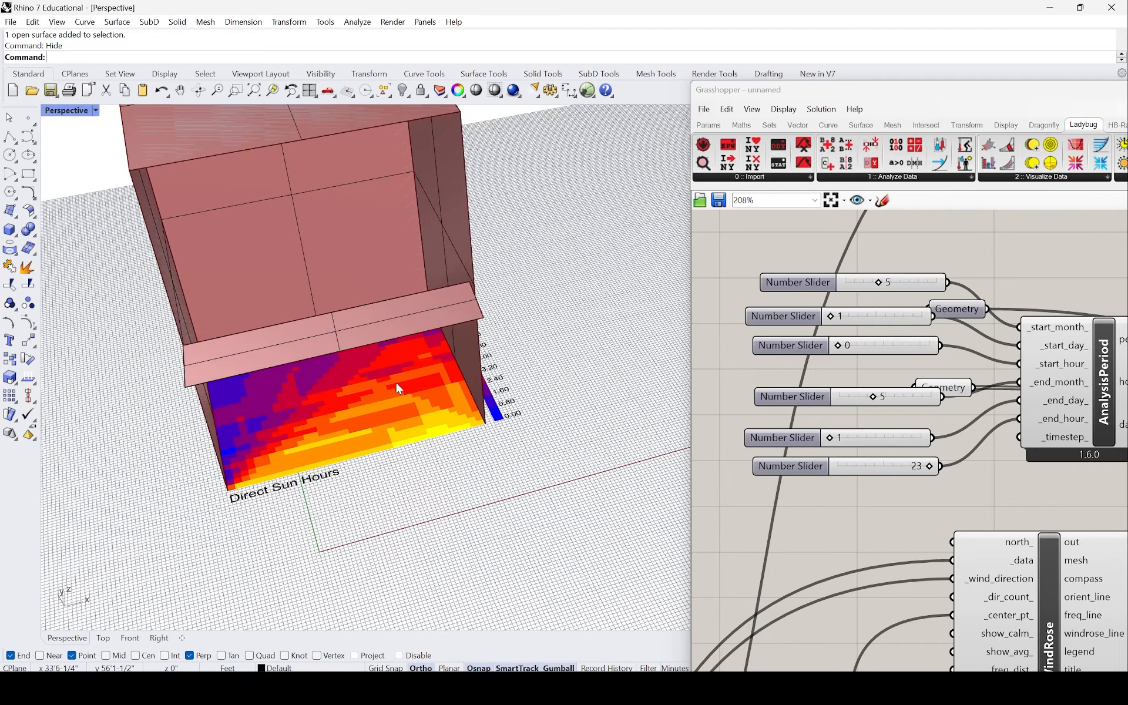
{"action": "scroll", "coordinate": [399, 384], "scroll_direction": "up", "scroll_amount": 5}
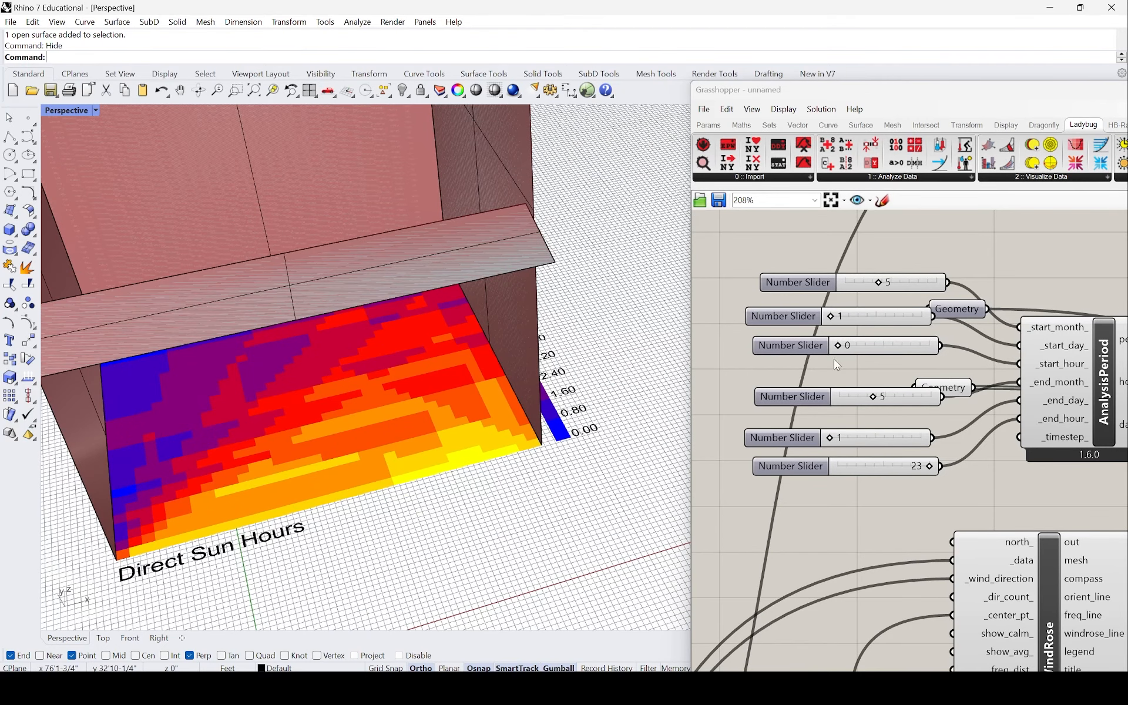
{"action": "scroll", "coordinate": [474, 414], "scroll_direction": "down", "scroll_amount": 2}
{"action": "mouse_move", "coordinate": [473, 413]}
{"action": "right_mouse_down"}
{"action": "mouse_move", "coordinate": [448, 411]}
{"action": "mouse_move", "coordinate": [456, 420]}
{"action": "right_mouse_up"}
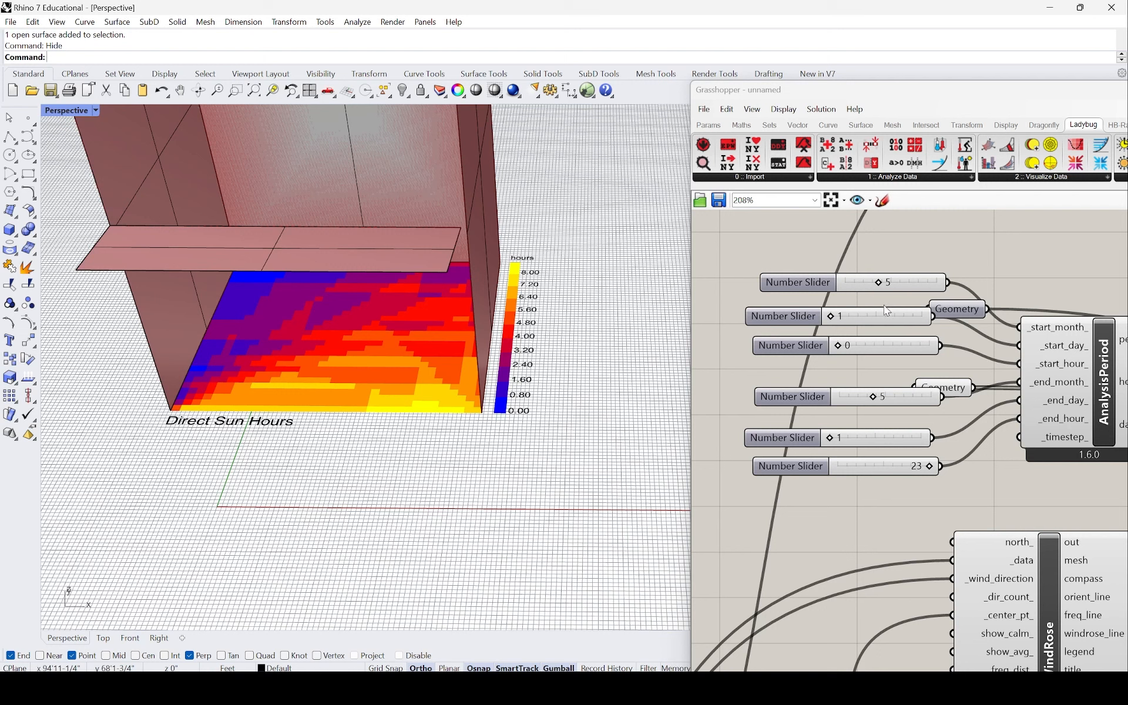
{"action": "left_click", "coordinate": [809, 443]}
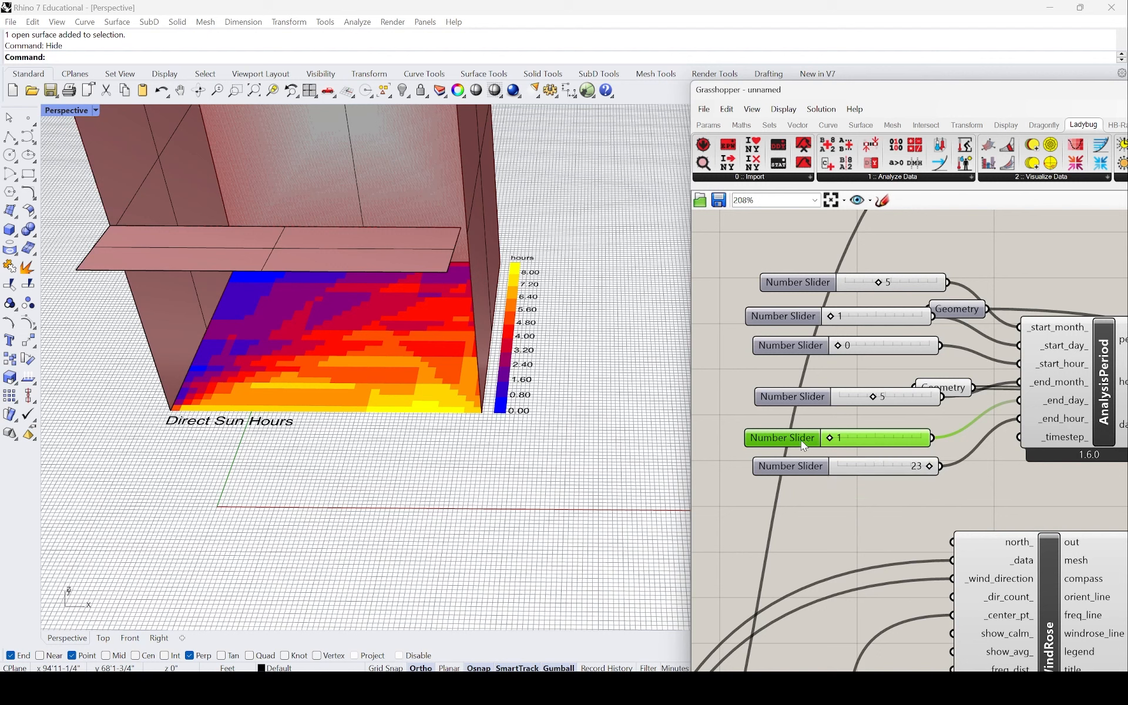
- Move the end-day slider in line with its neighbours and the upper Geometry parameter clear above the AnalysisPeriod sliders
{"action": "left_click_drag", "start_coordinate": [802, 440], "coordinate": [814, 430]}
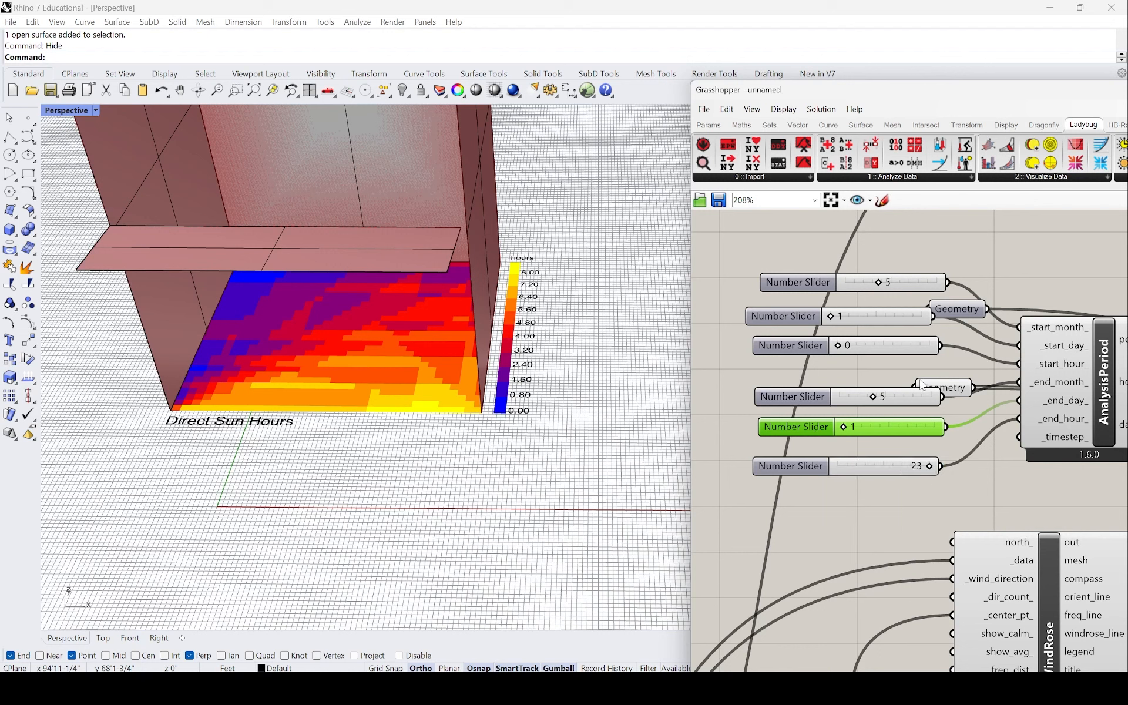
{"action": "left_click_drag", "start_coordinate": [940, 315], "coordinate": [963, 236]}
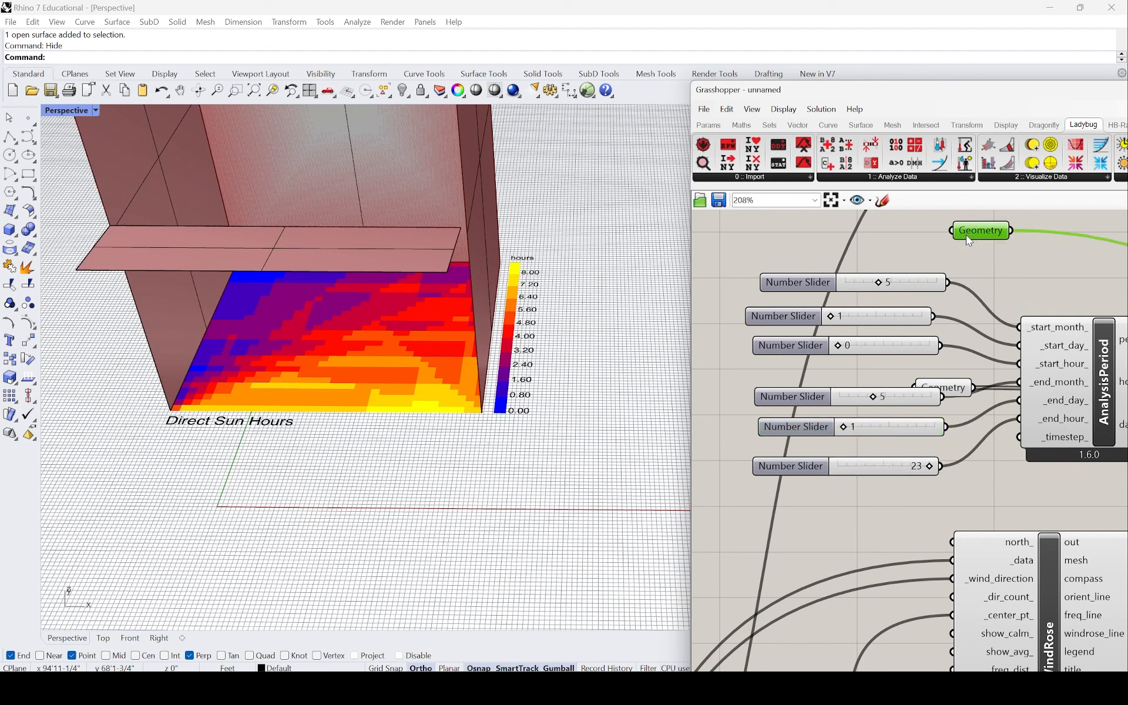
- Wire the start-day slider into _end_day as well, replacing the deleted end-day slider, and place this shared slider above the others
{"action": "left_click", "coordinate": [899, 412]}
{"action": "left_click_drag", "start_coordinate": [897, 423], "coordinate": [890, 426]}
{"action": "left_click_drag", "start_coordinate": [933, 316], "coordinate": [1019, 400]}
{"action": "key", "text": "Delete"}
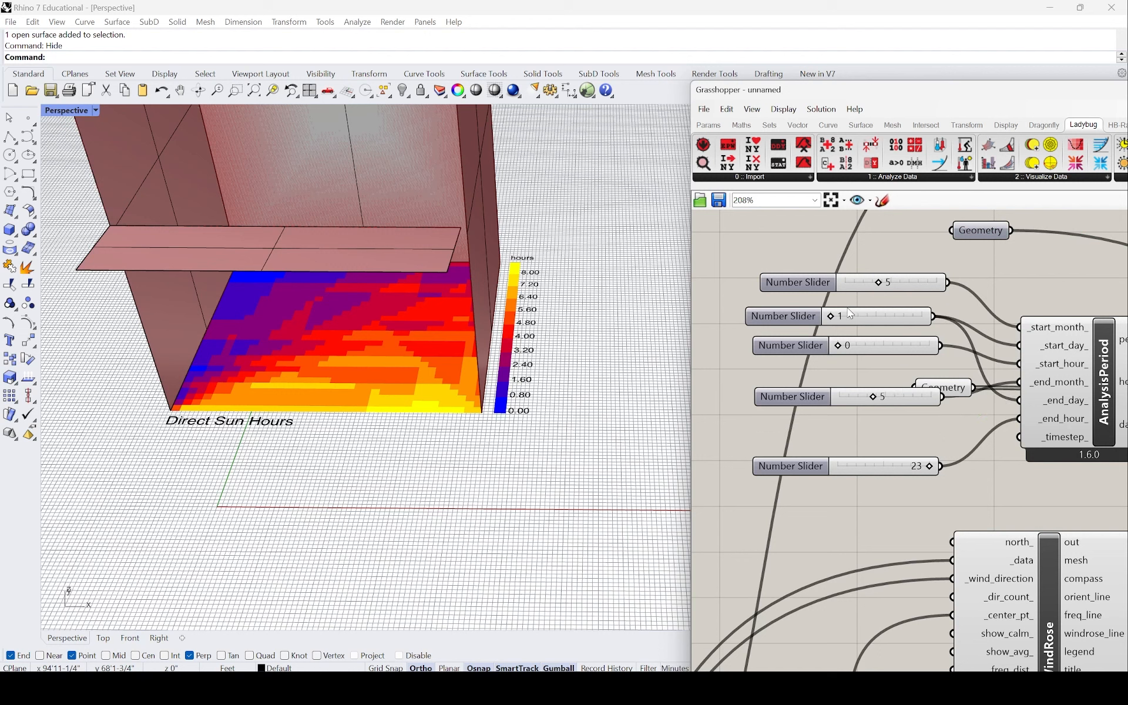
{"action": "left_click_drag", "start_coordinate": [848, 318], "coordinate": [818, 235]}
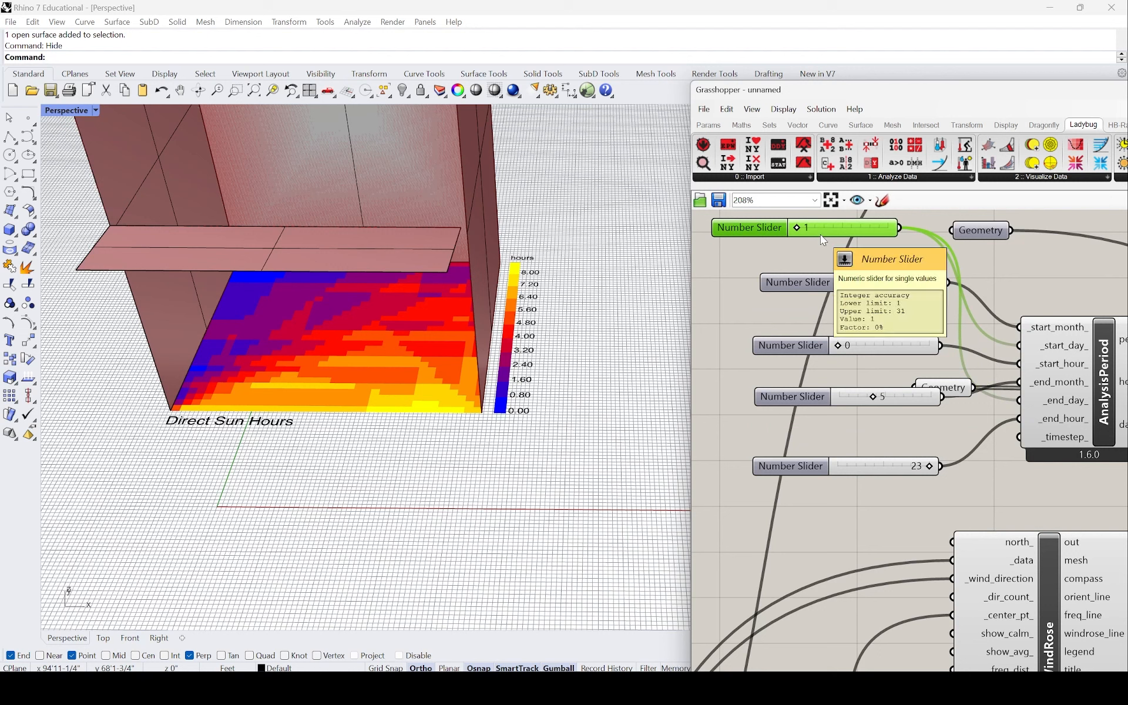
{"action": "left_click_drag", "start_coordinate": [798, 228], "coordinate": [768, 228]}
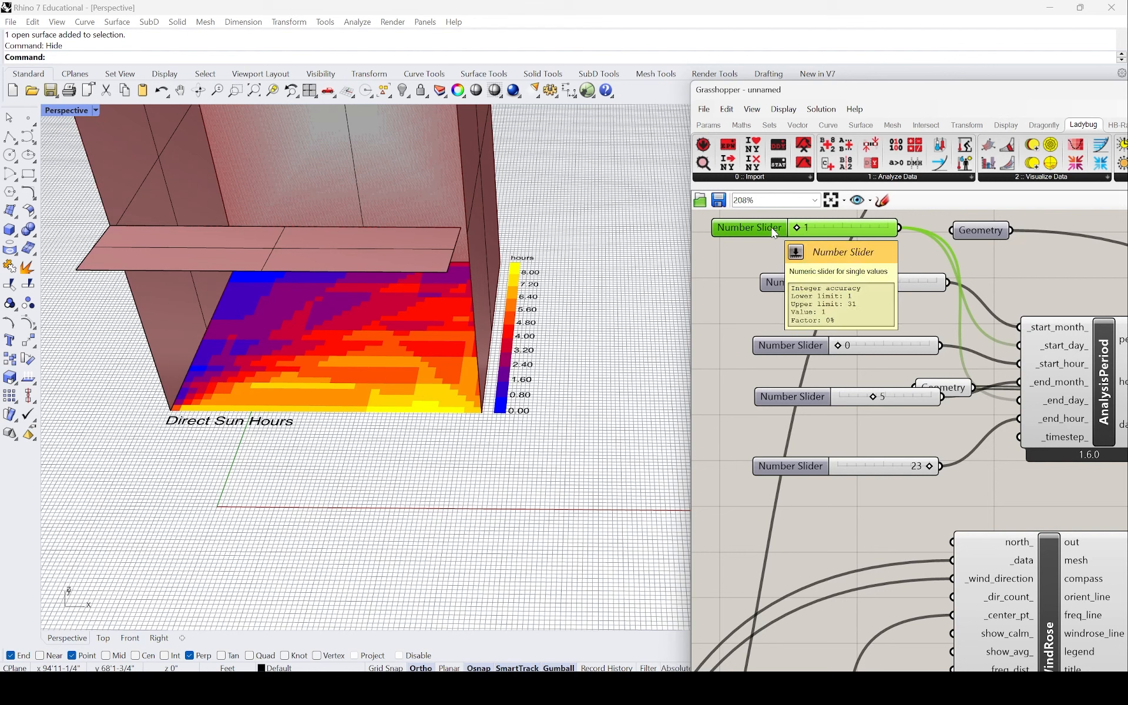
- Start an animation of the shared day slider and set its output to a new folder named "class test" inside Front Test
{"action": "right_click", "coordinate": [772, 230]}
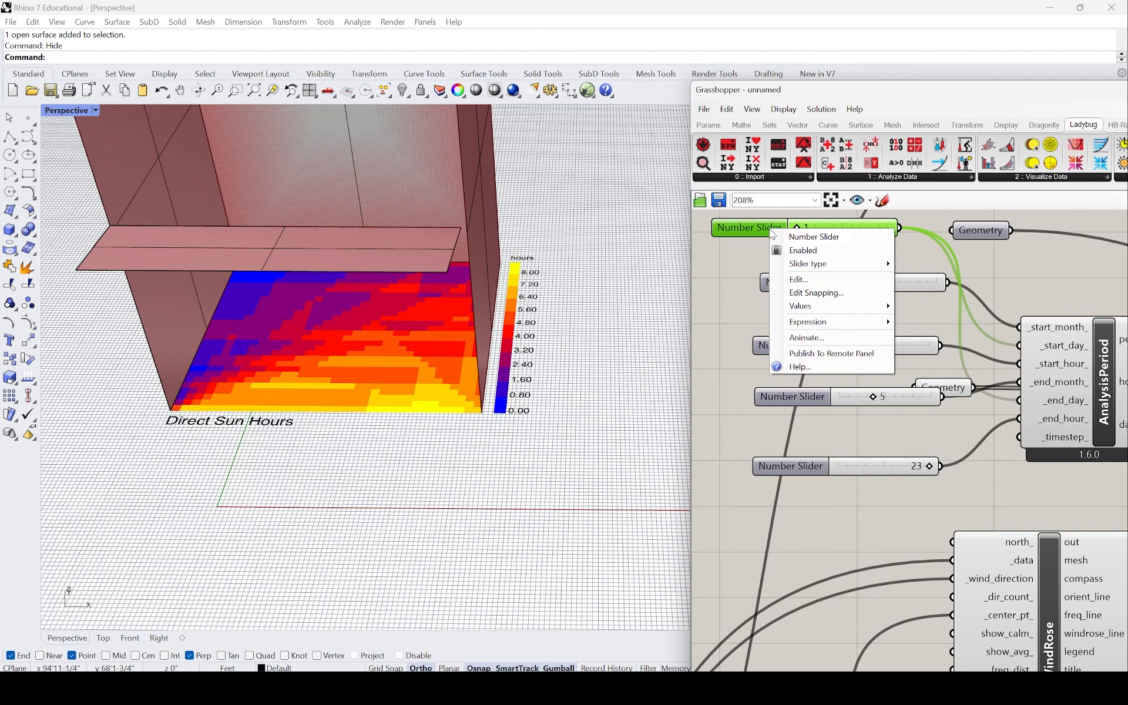
{"action": "left_click", "coordinate": [810, 344]}
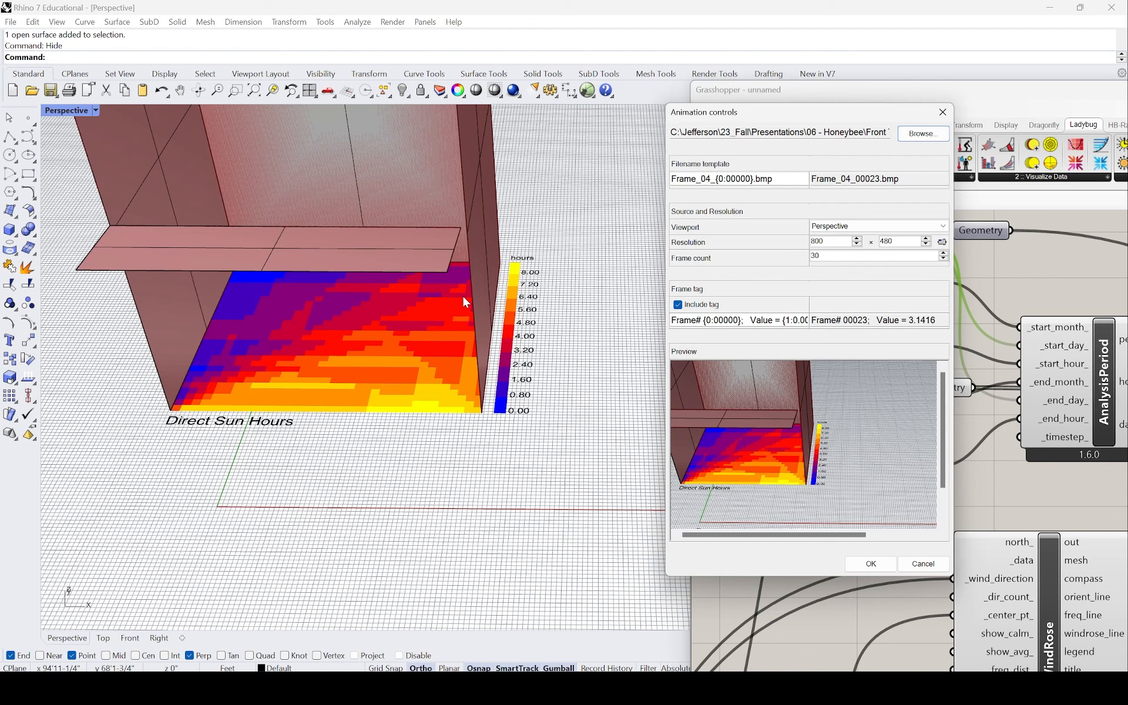
{"action": "left_click", "coordinate": [921, 137]}
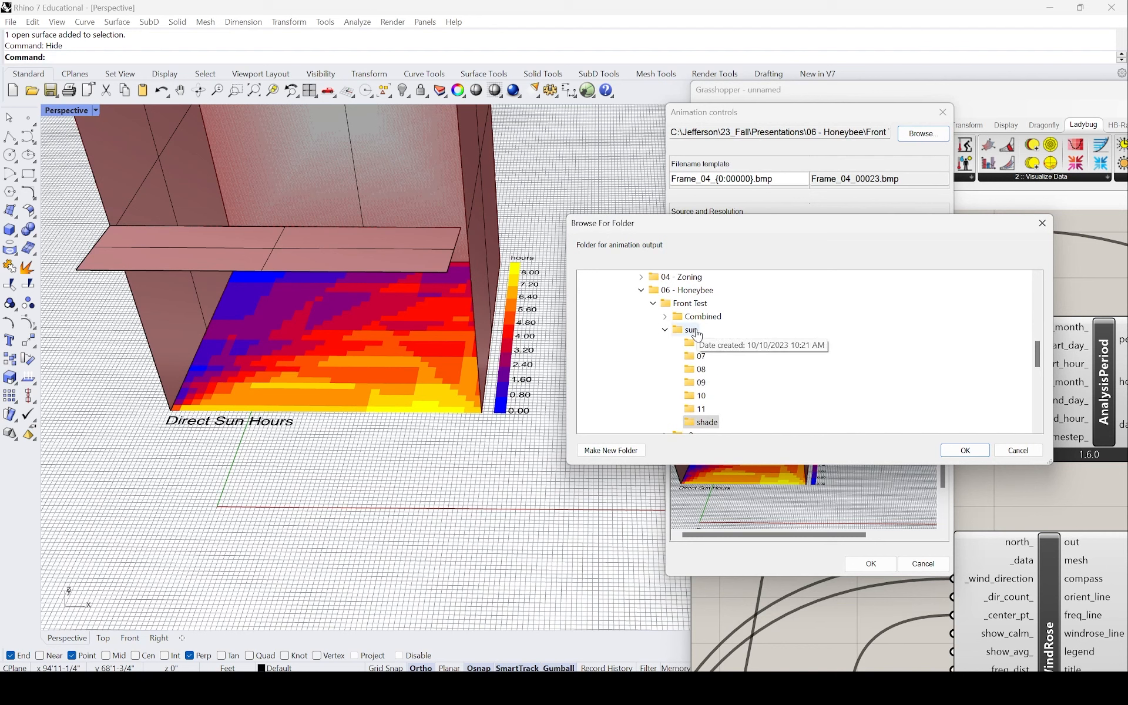
{"action": "right_click", "coordinate": [692, 304]}
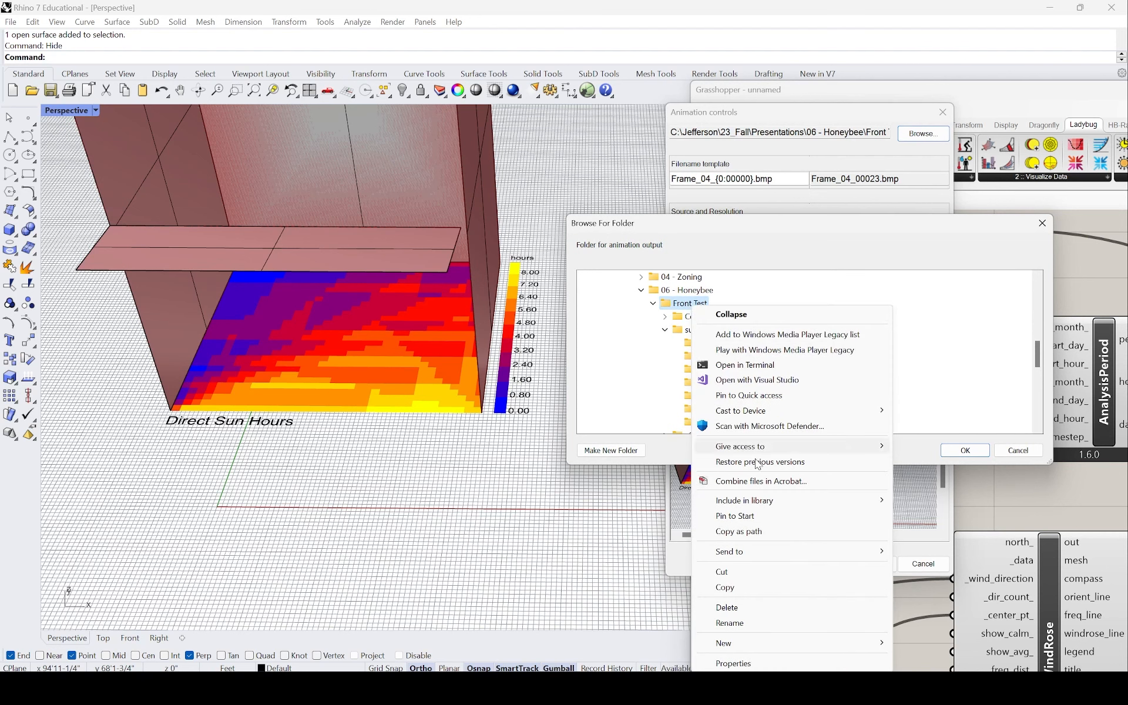
{"action": "mouse_move", "coordinate": [737, 647]}
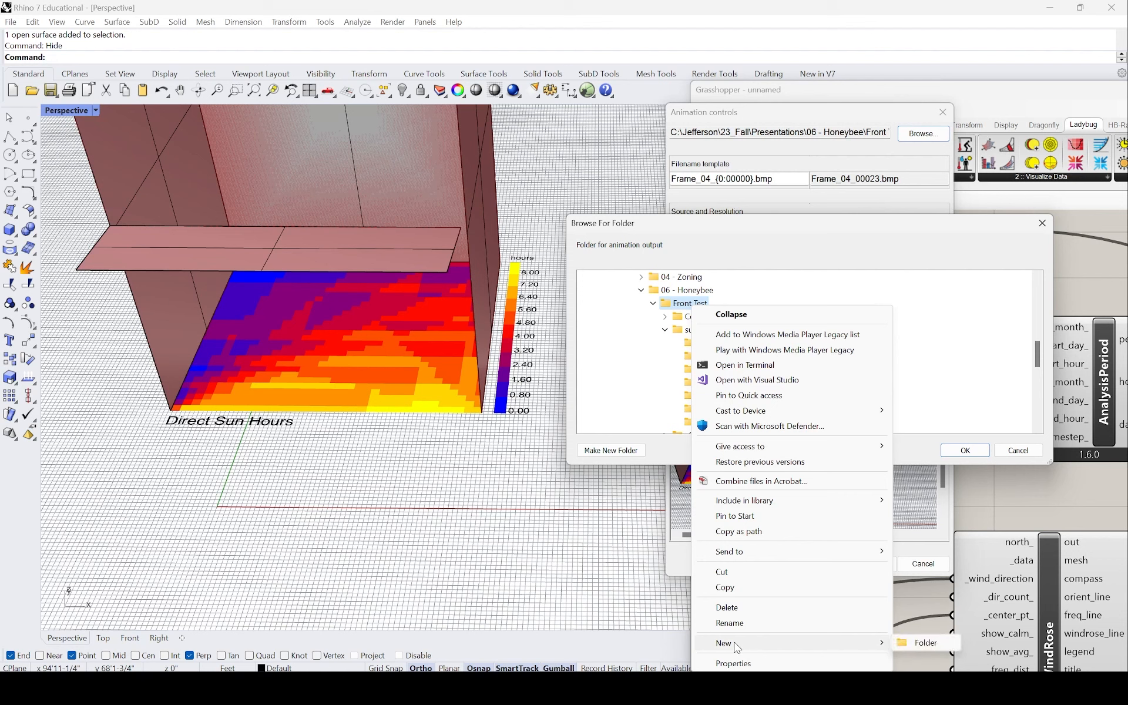
{"action": "left_click", "coordinate": [924, 645]}
{"action": "type", "text": "class test"}
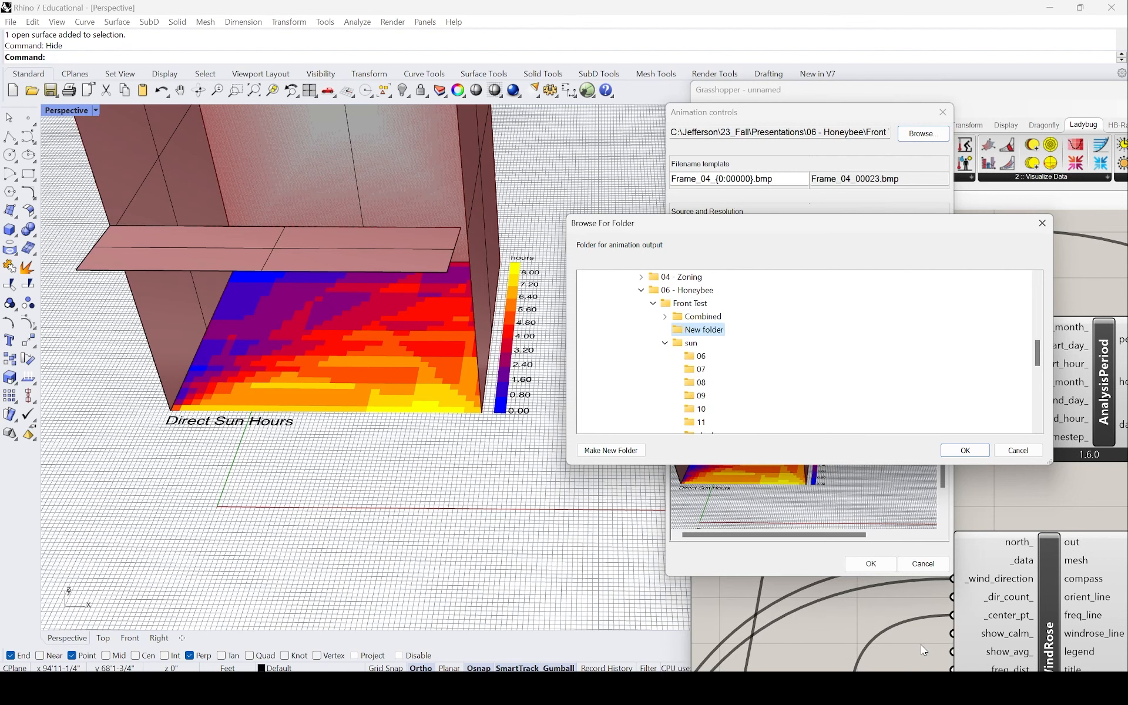
{"action": "key", "text": "Return"}
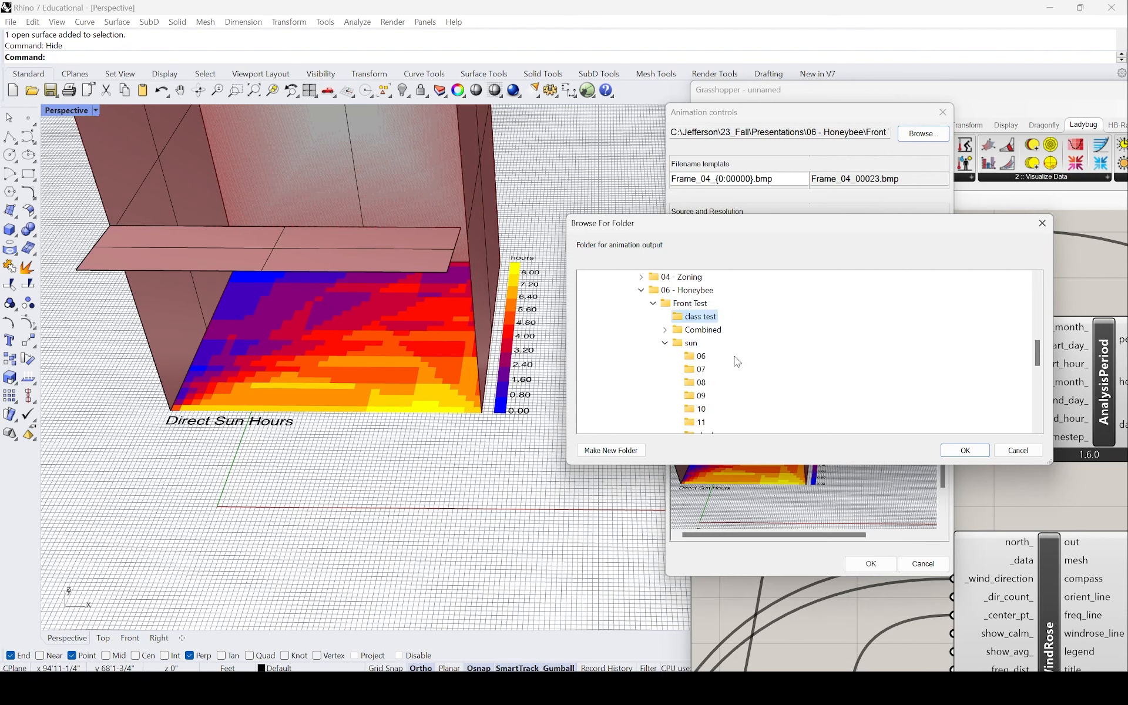
{"action": "left_click", "coordinate": [965, 450]}
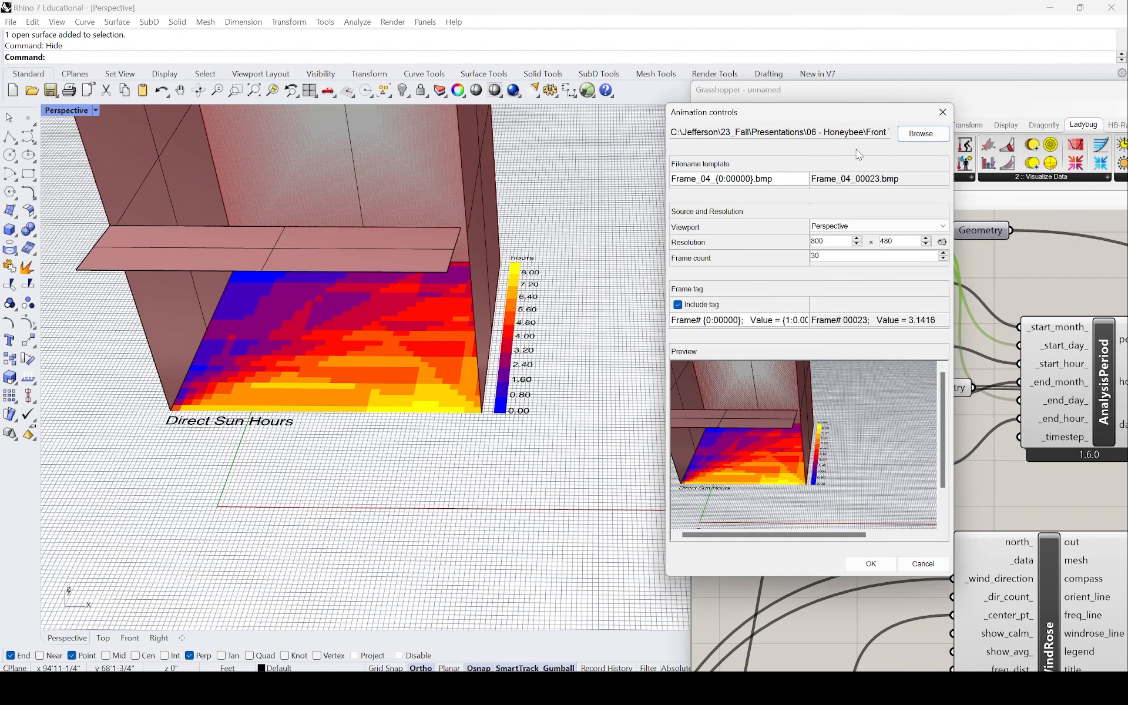
- Change the animation's filename template to Frame_05_{0:00000}.bmp and generate the frames from the Perspective viewport
{"action": "left_click_drag", "start_coordinate": [852, 121], "coordinate": [800, 128]}
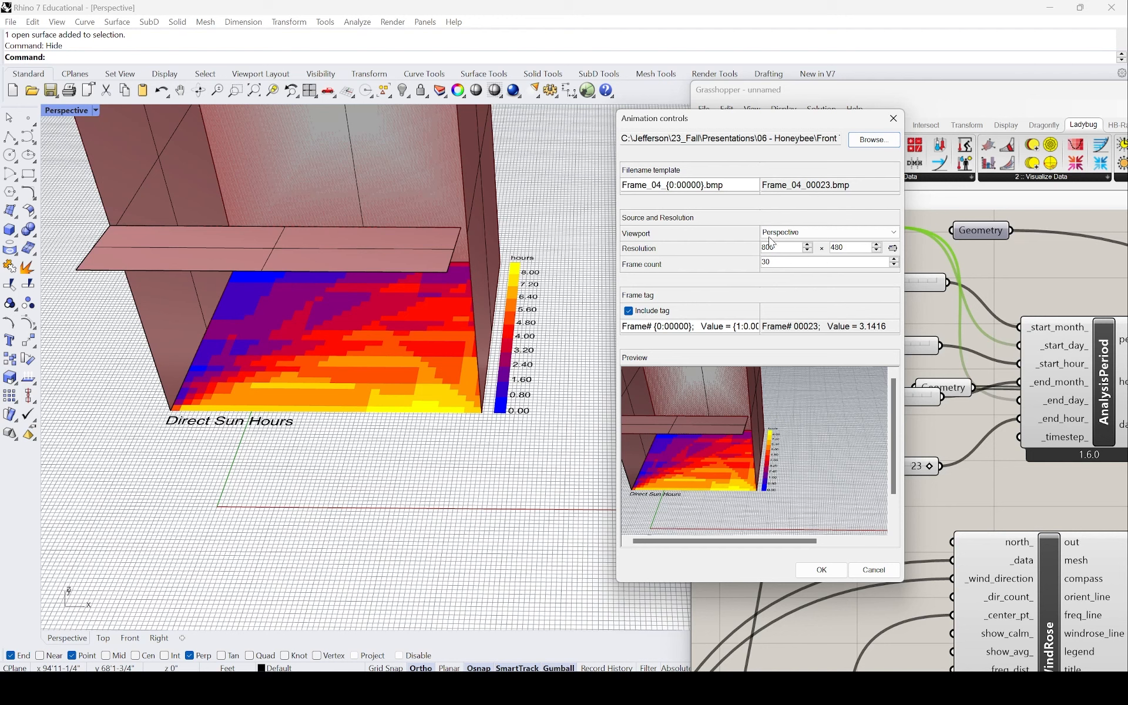
{"action": "left_click", "coordinate": [662, 185]}
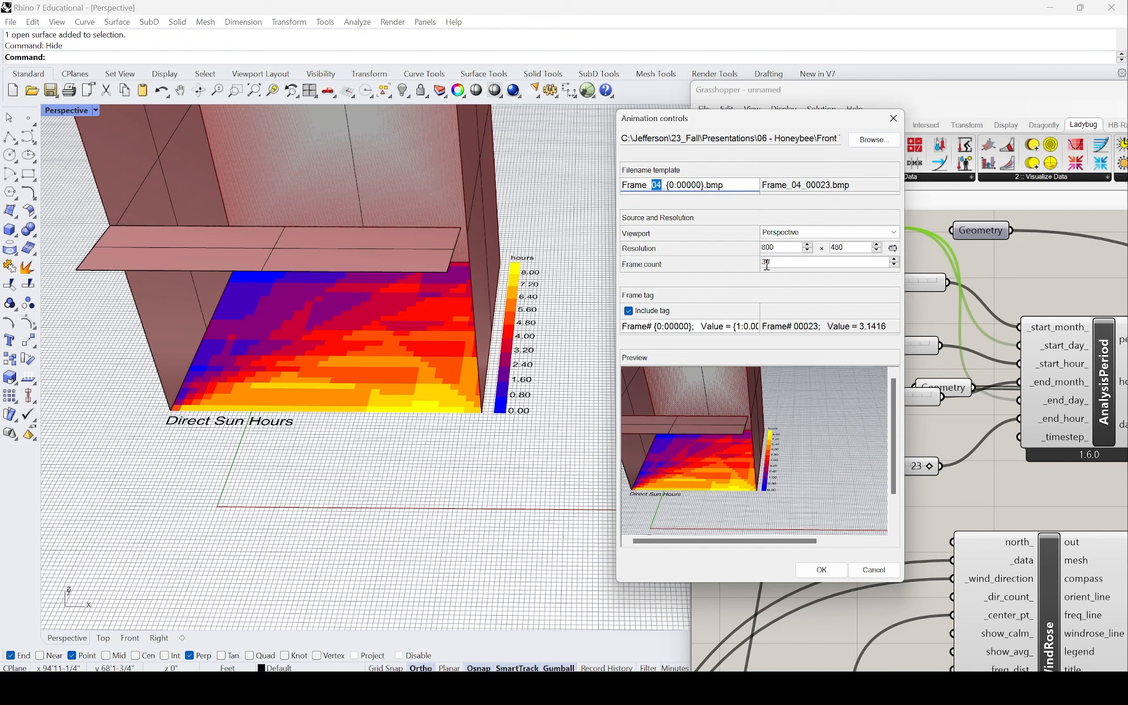
{"action": "type", "text": "05"}
{"action": "left_click", "coordinate": [815, 570]}
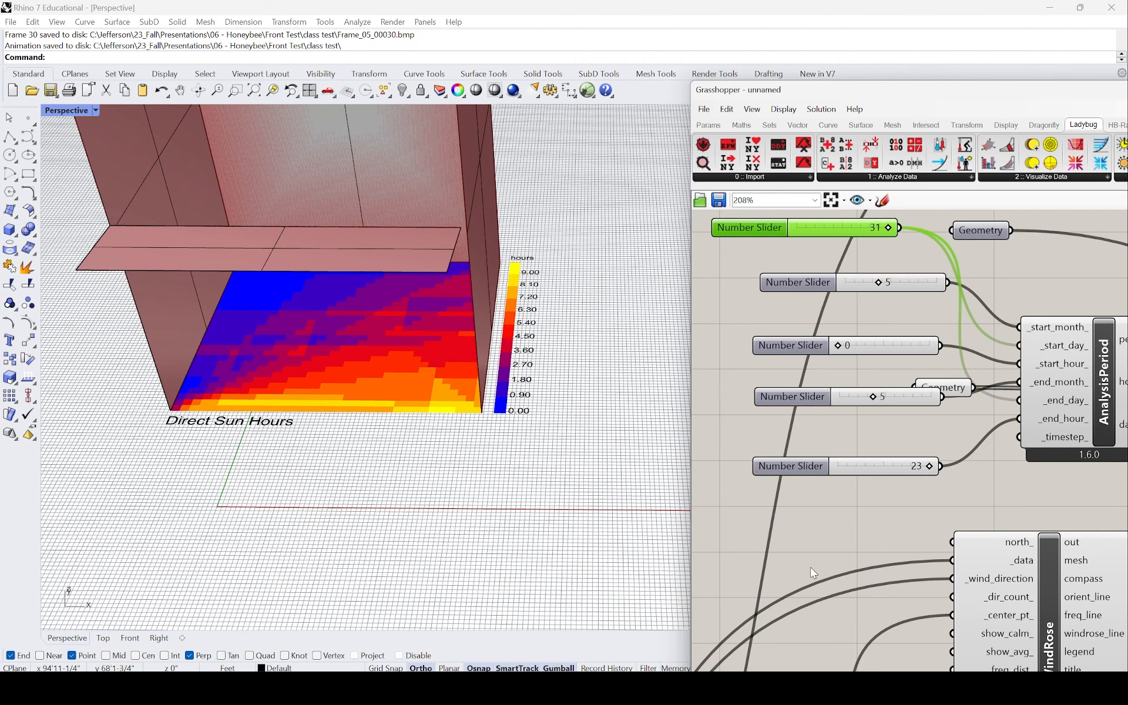
- Switch to File Explorer and open C:\Jefferson\23_Fall\Presentations\06 - Honeybee\Front Test\class test to view the exported frames
{"action": "left_click", "coordinate": [553, 688]}
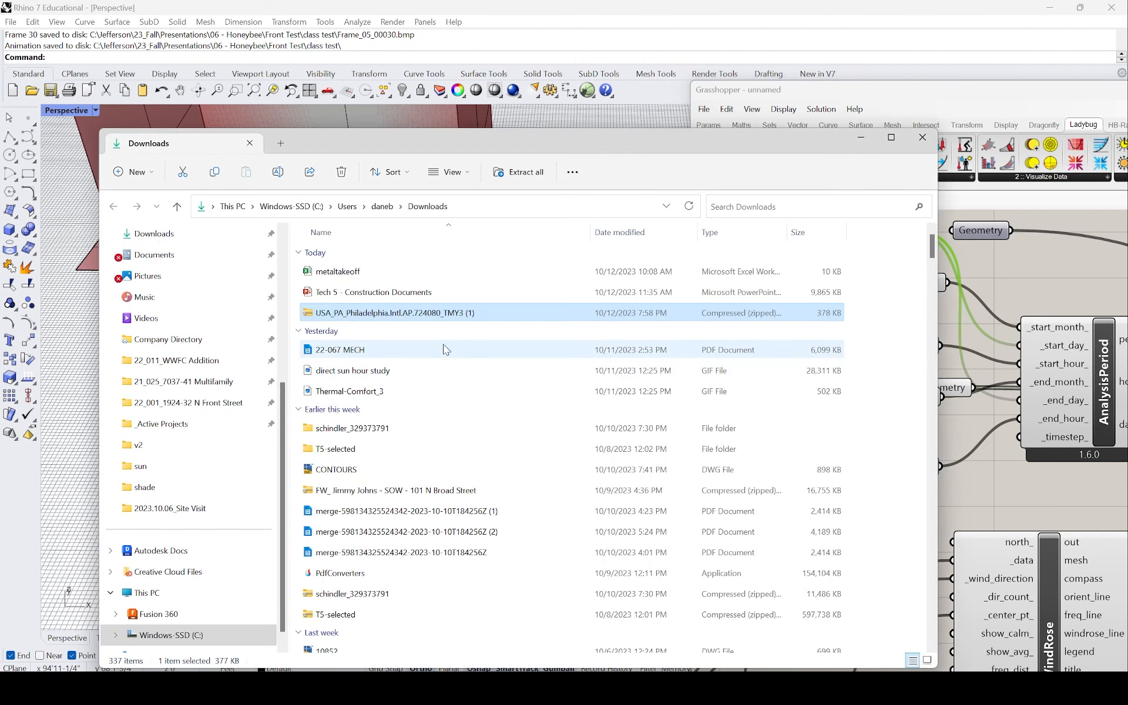
{"action": "scroll", "coordinate": [189, 359], "scroll_direction": "down", "scroll_amount": 1}
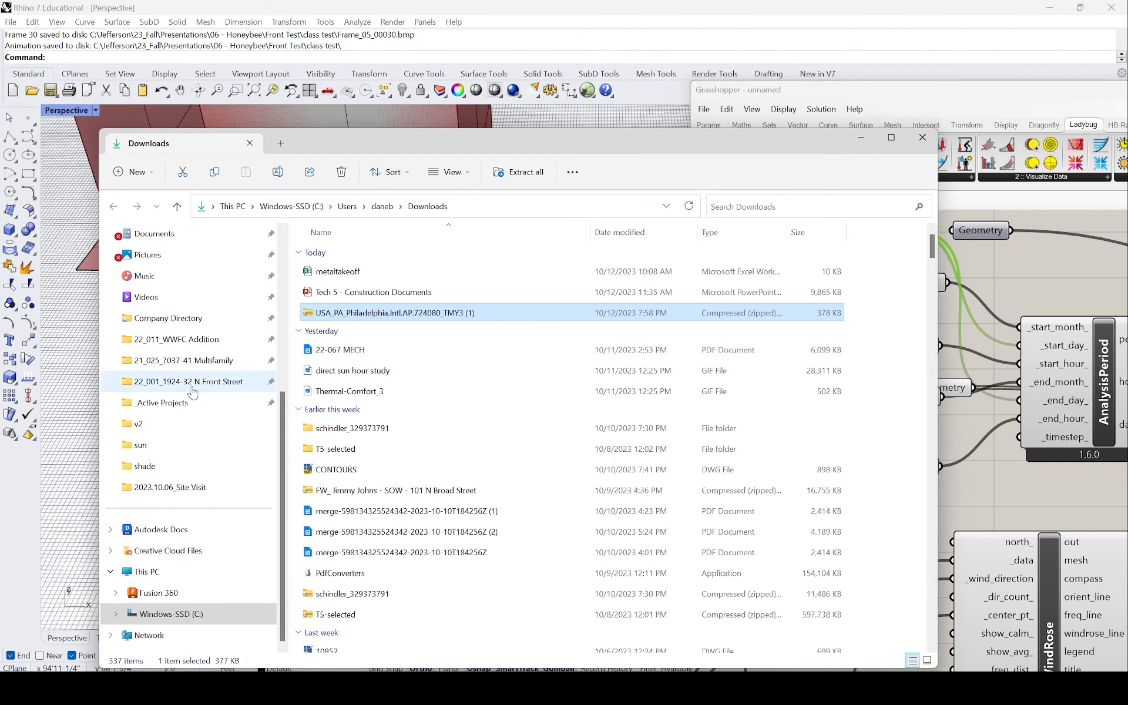
{"action": "left_click", "coordinate": [171, 613]}
{"action": "double_click", "coordinate": [341, 296]}
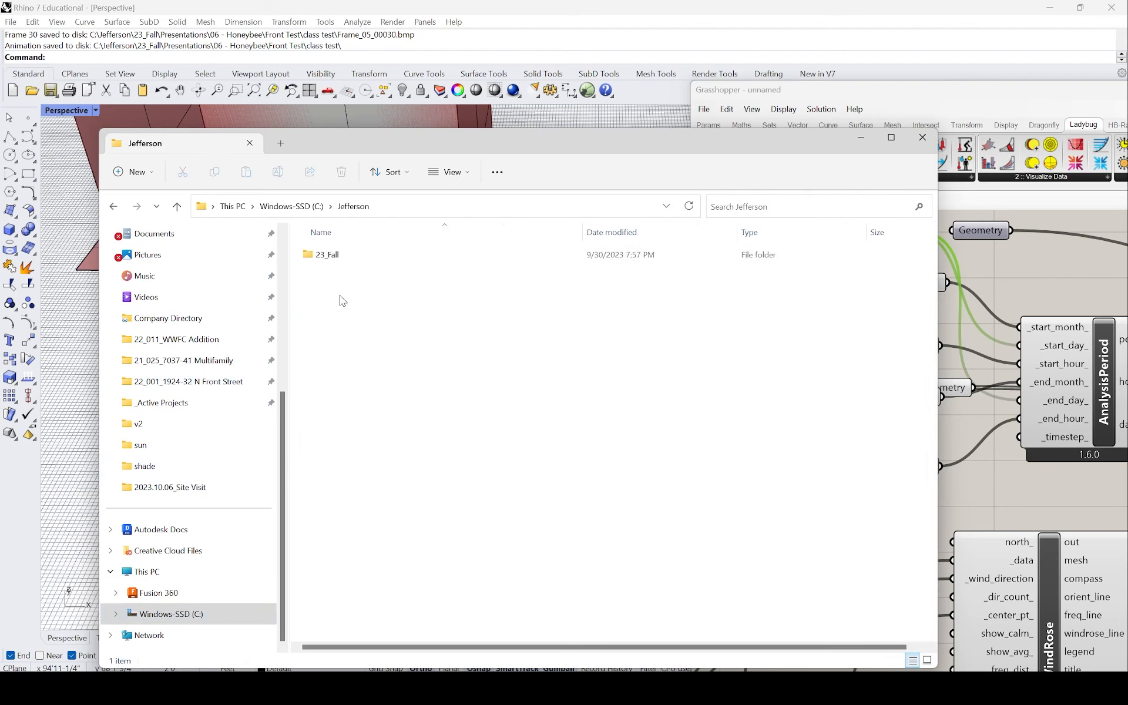
{"action": "double_click", "coordinate": [337, 257]}
{"action": "double_click", "coordinate": [353, 317]}
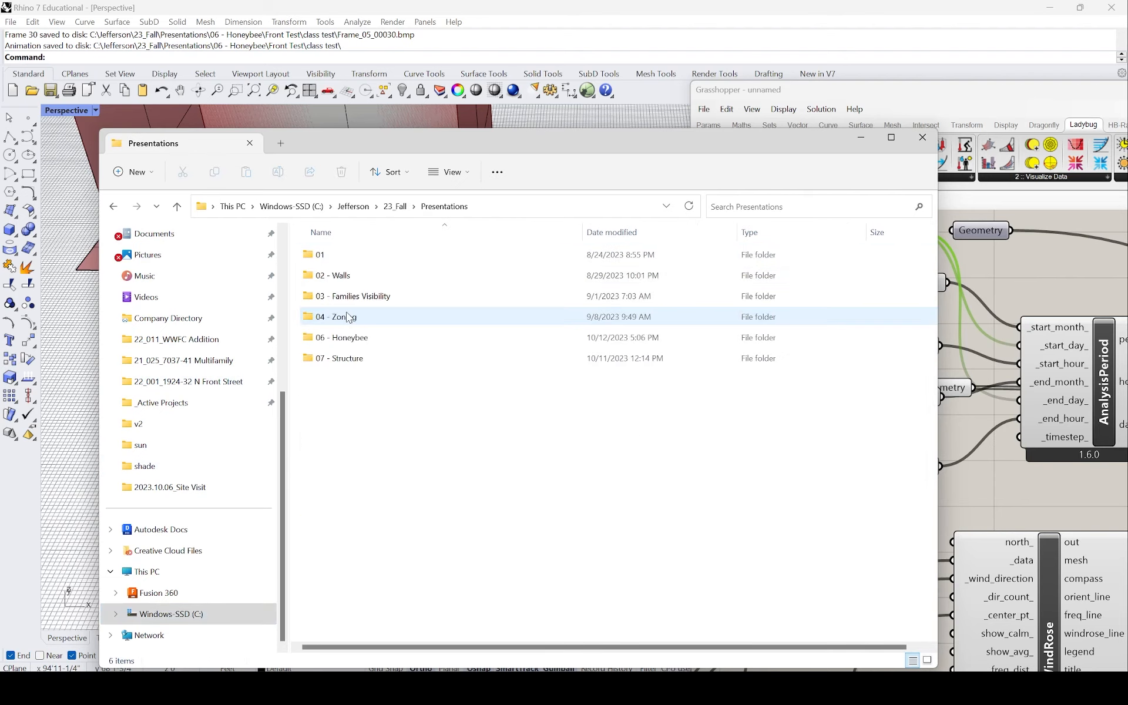
{"action": "double_click", "coordinate": [352, 338]}
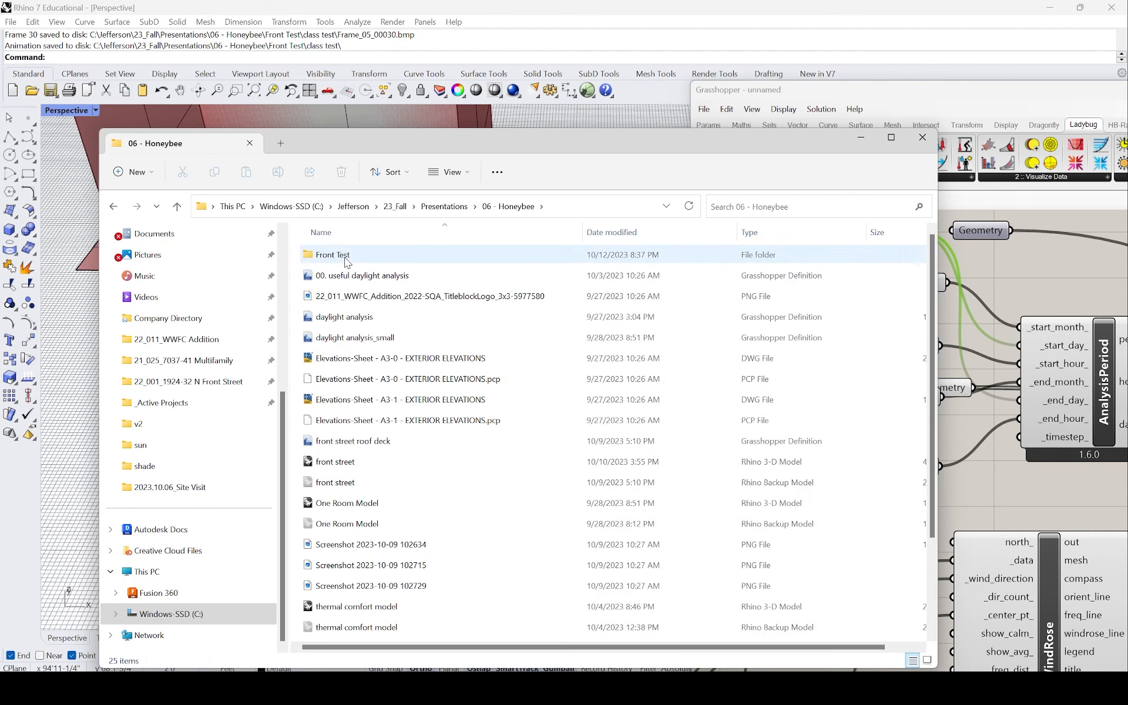
{"action": "double_click", "coordinate": [348, 259]}
{"action": "double_click", "coordinate": [326, 280]}
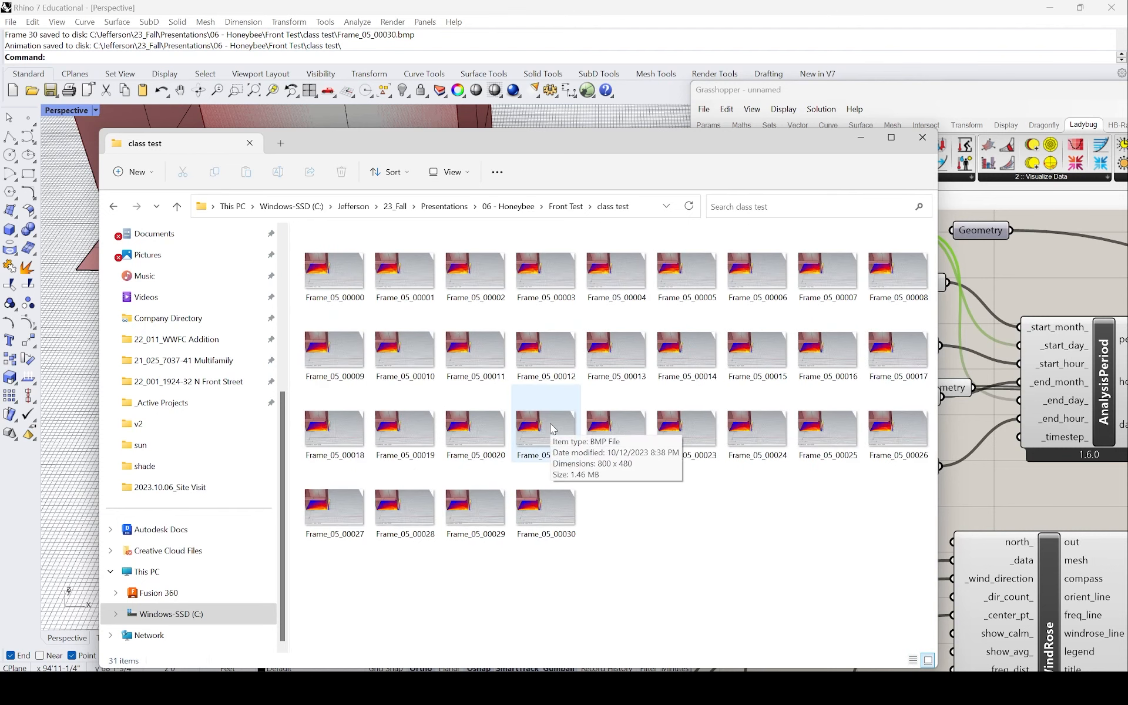
- Open Frame_05_00000 in the image viewer and page through the consecutive frames up to Frame_05_00016
{"action": "double_click", "coordinate": [355, 280]}
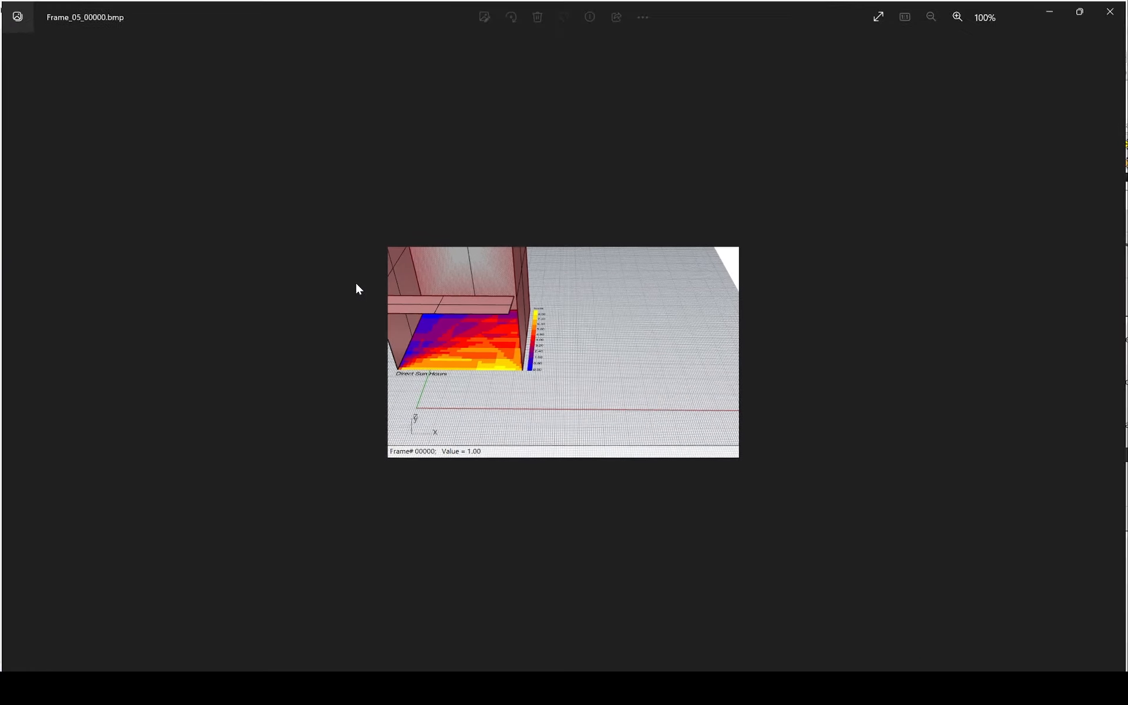
{"action": "key", "text": "Right"}
{"action": "key", "text": "Right"}
{"action": "key", "text": "Right"}
{"action": "key", "text": "Right"}
{"action": "key", "text": "Right"}
{"action": "key", "text": "Right"}
{"action": "key", "text": "Right"}
{"action": "key", "text": "Right"}
{"action": "key", "text": "Right"}
{"action": "key", "text": "Right"}
{"action": "key", "text": "Right"}
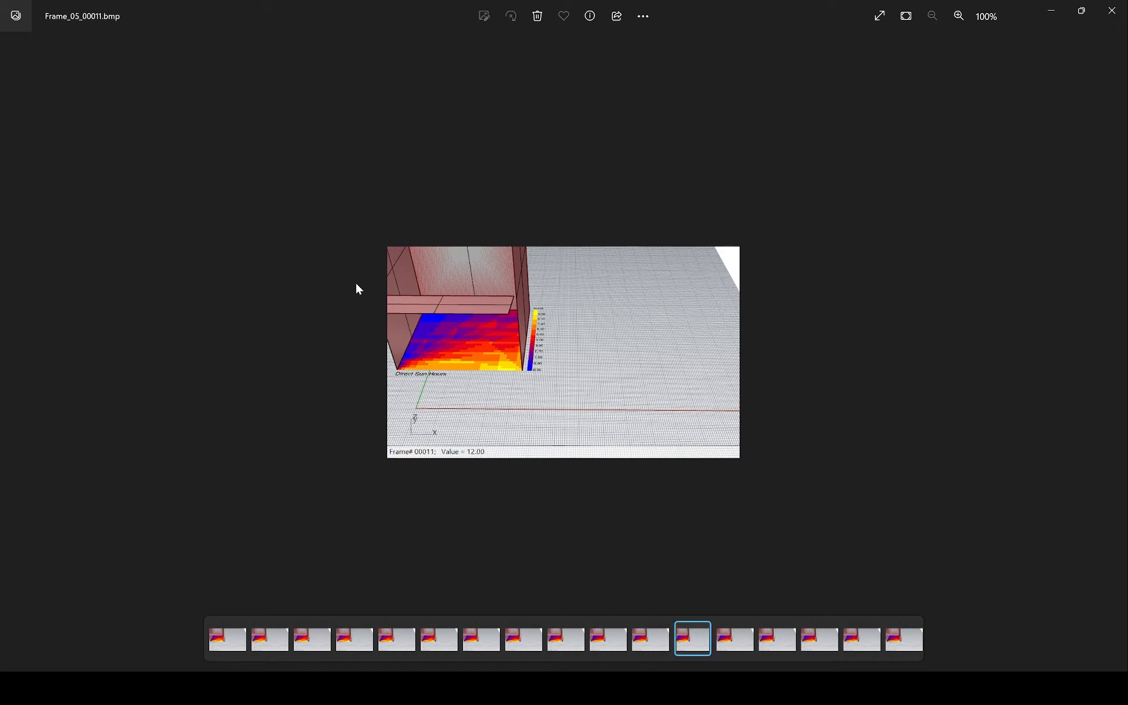
{"action": "key", "text": "Right"}
{"action": "key", "text": "Right"}
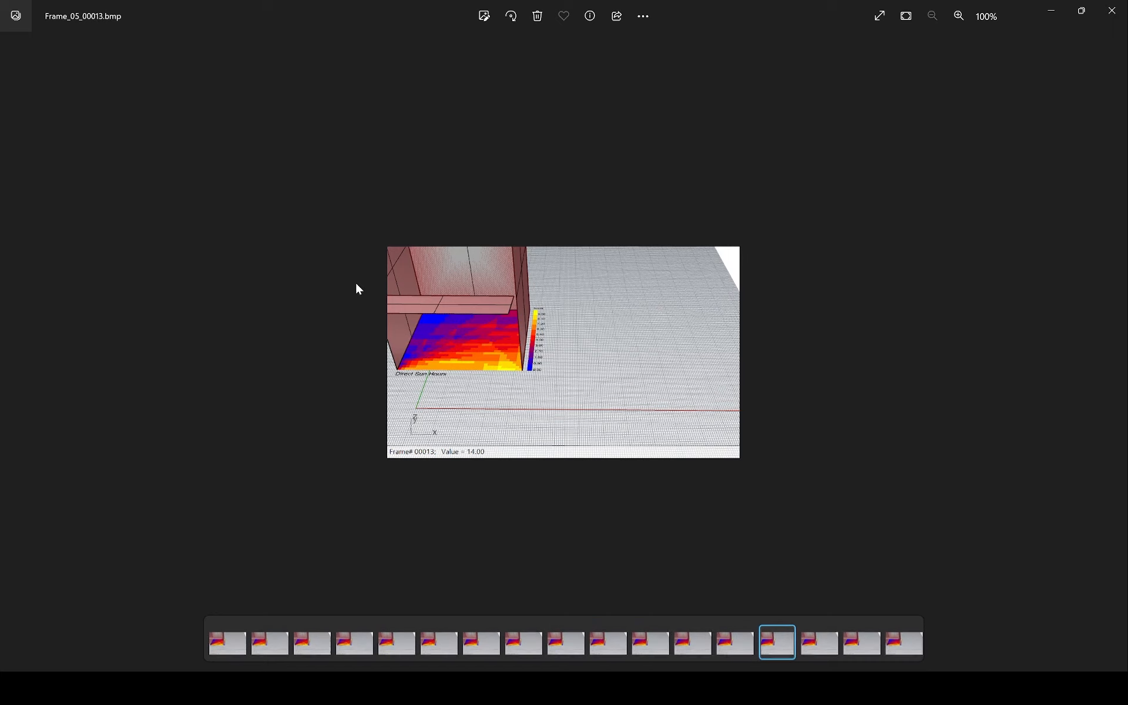
{"action": "key", "text": "Right"}
{"action": "key", "text": "Right"}
{"action": "key", "text": "Right"}
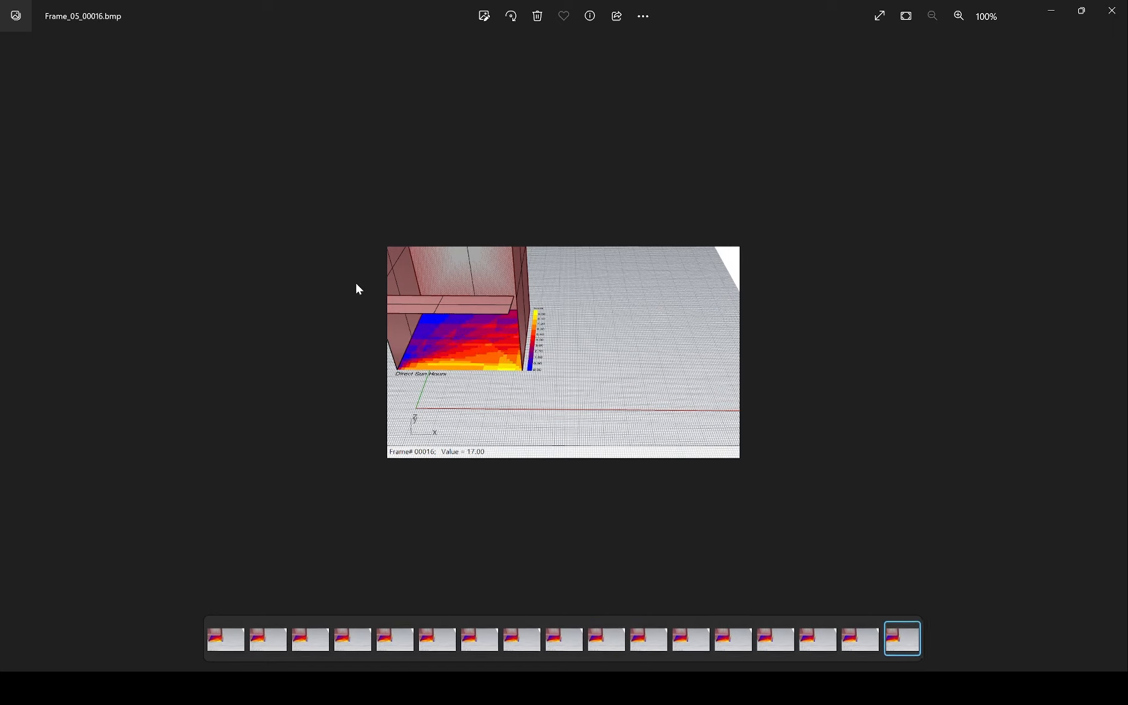